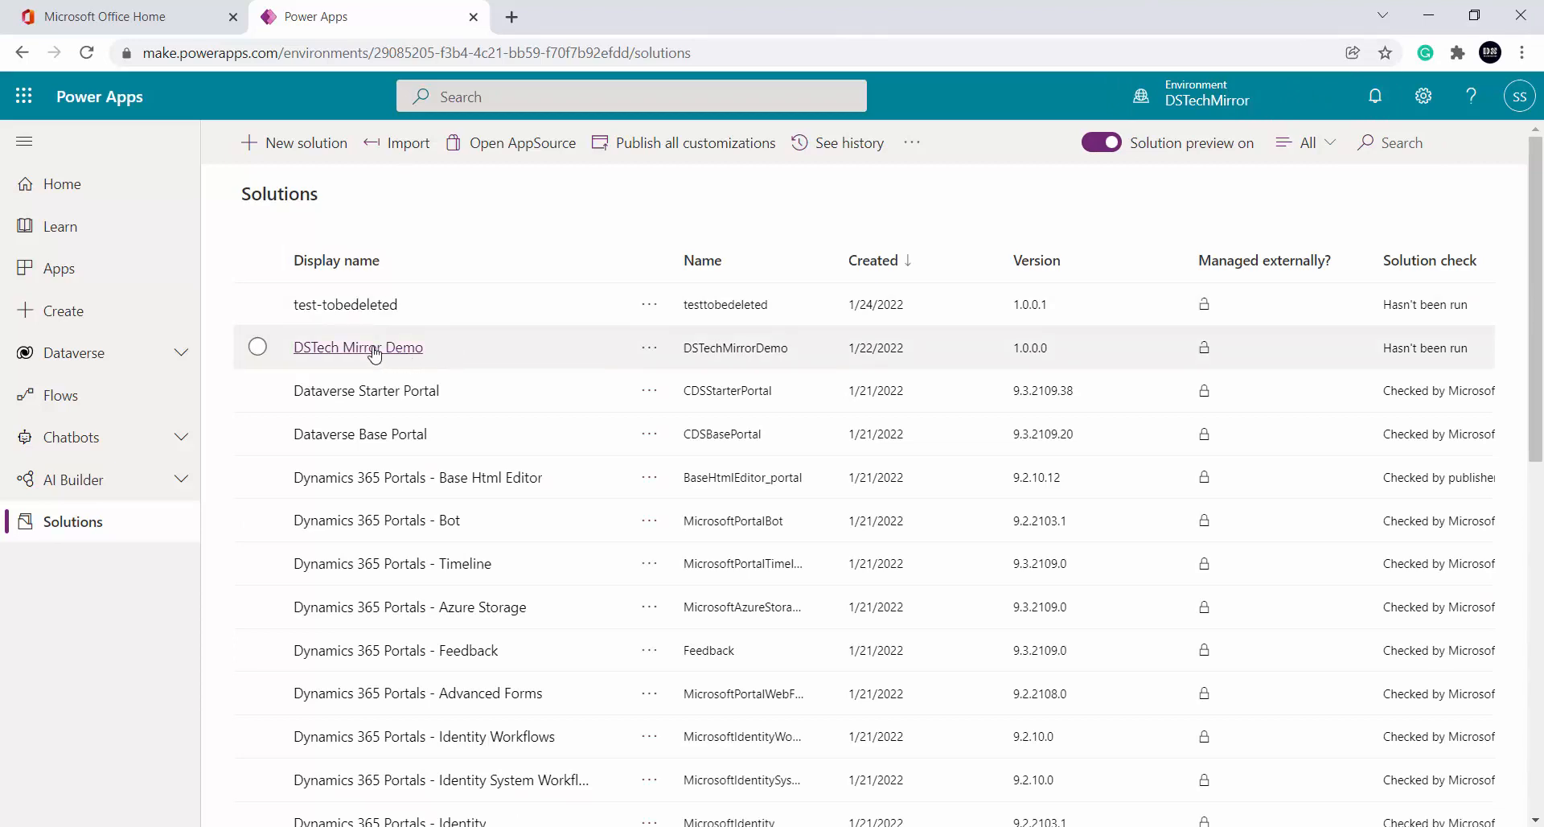
Open the DSTech Mirror Demo solution and list the Fundraiser table's columns, including dstech_name
click(375, 349)
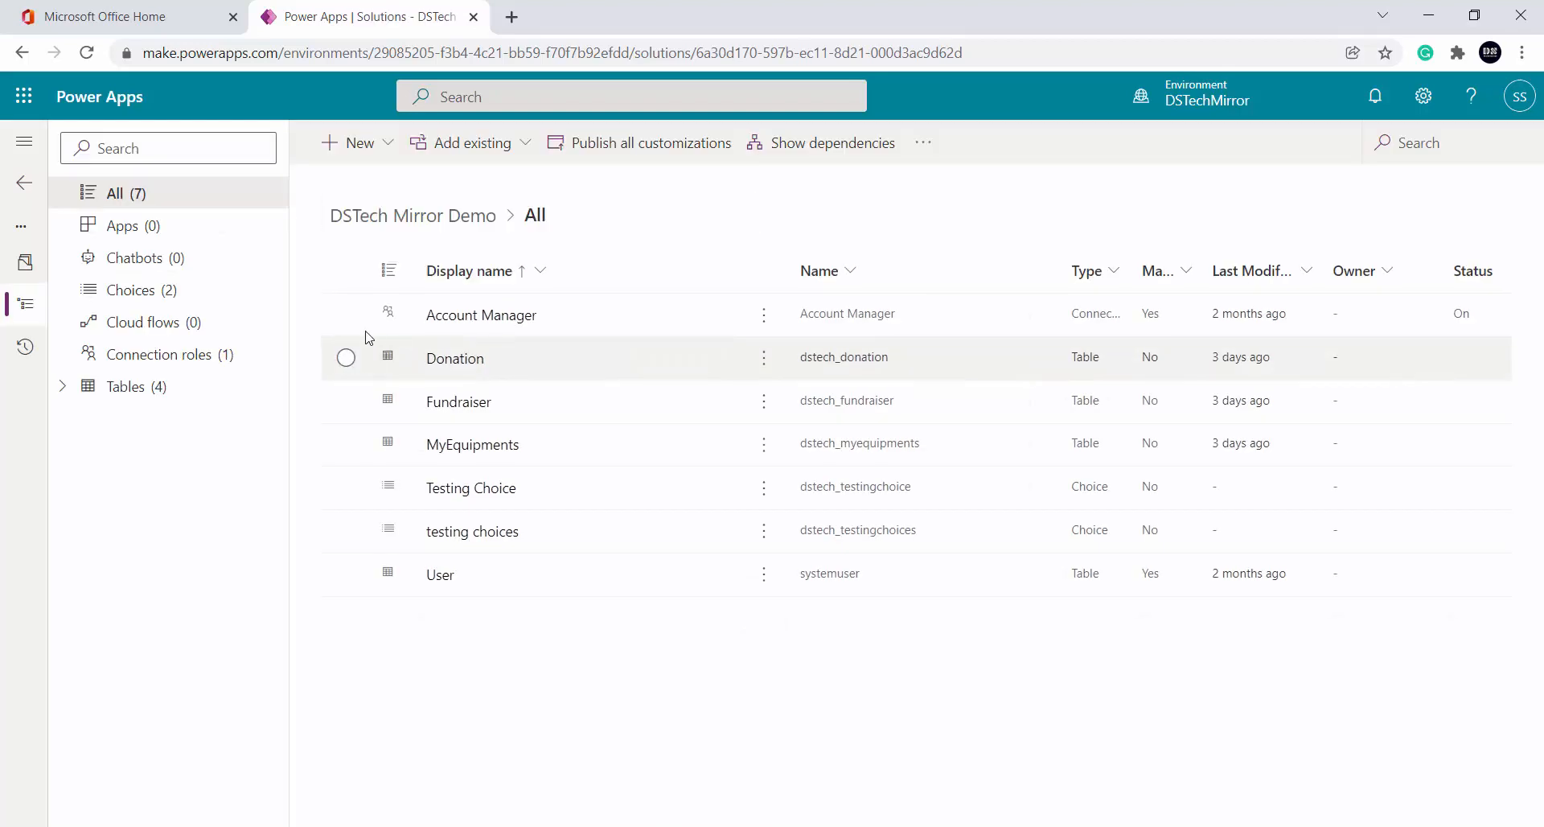
click(78, 389)
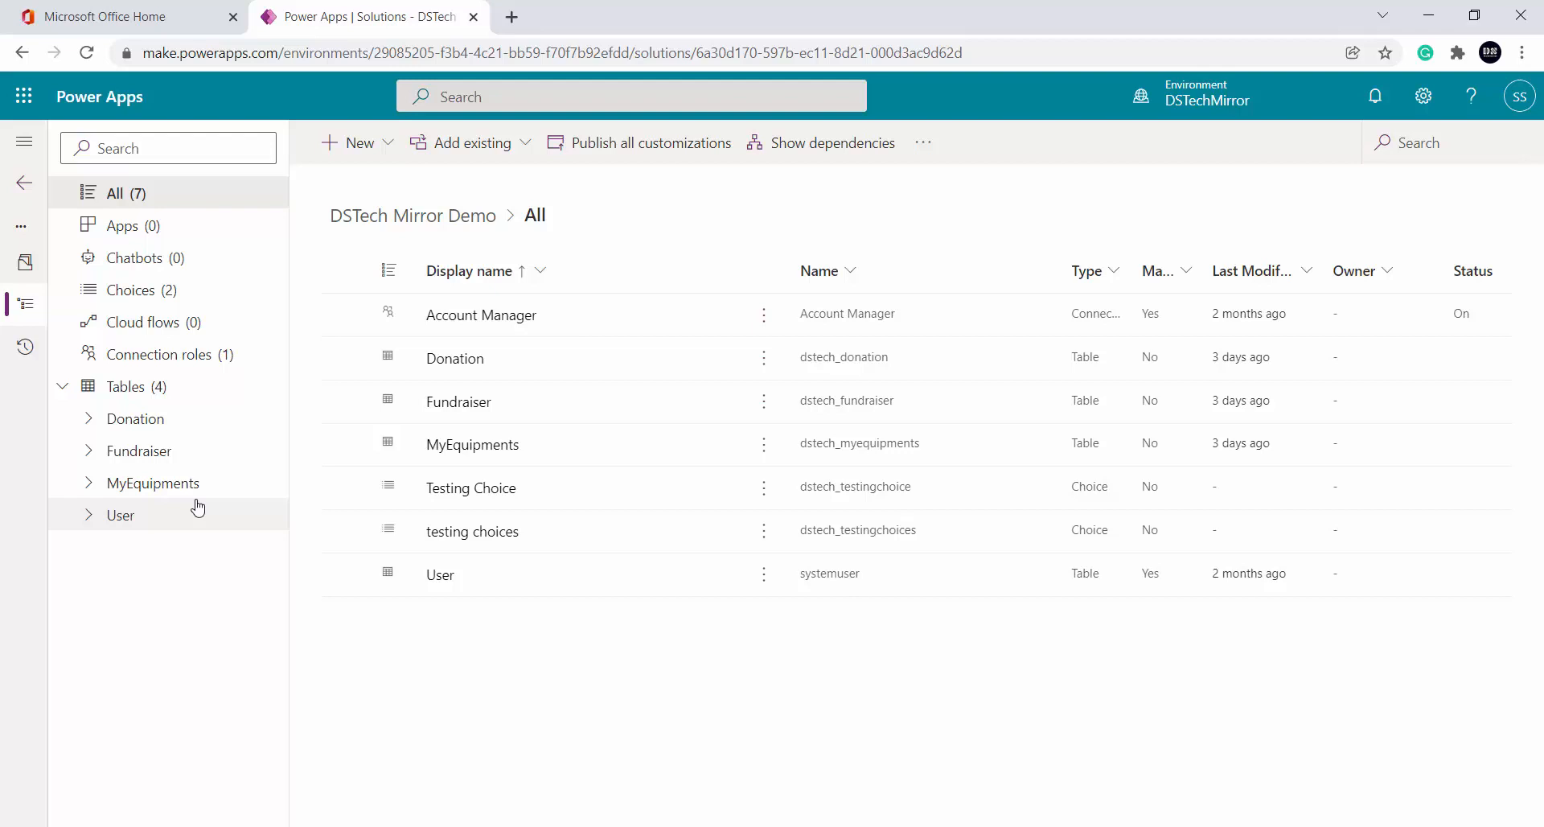
click(91, 453)
click(173, 477)
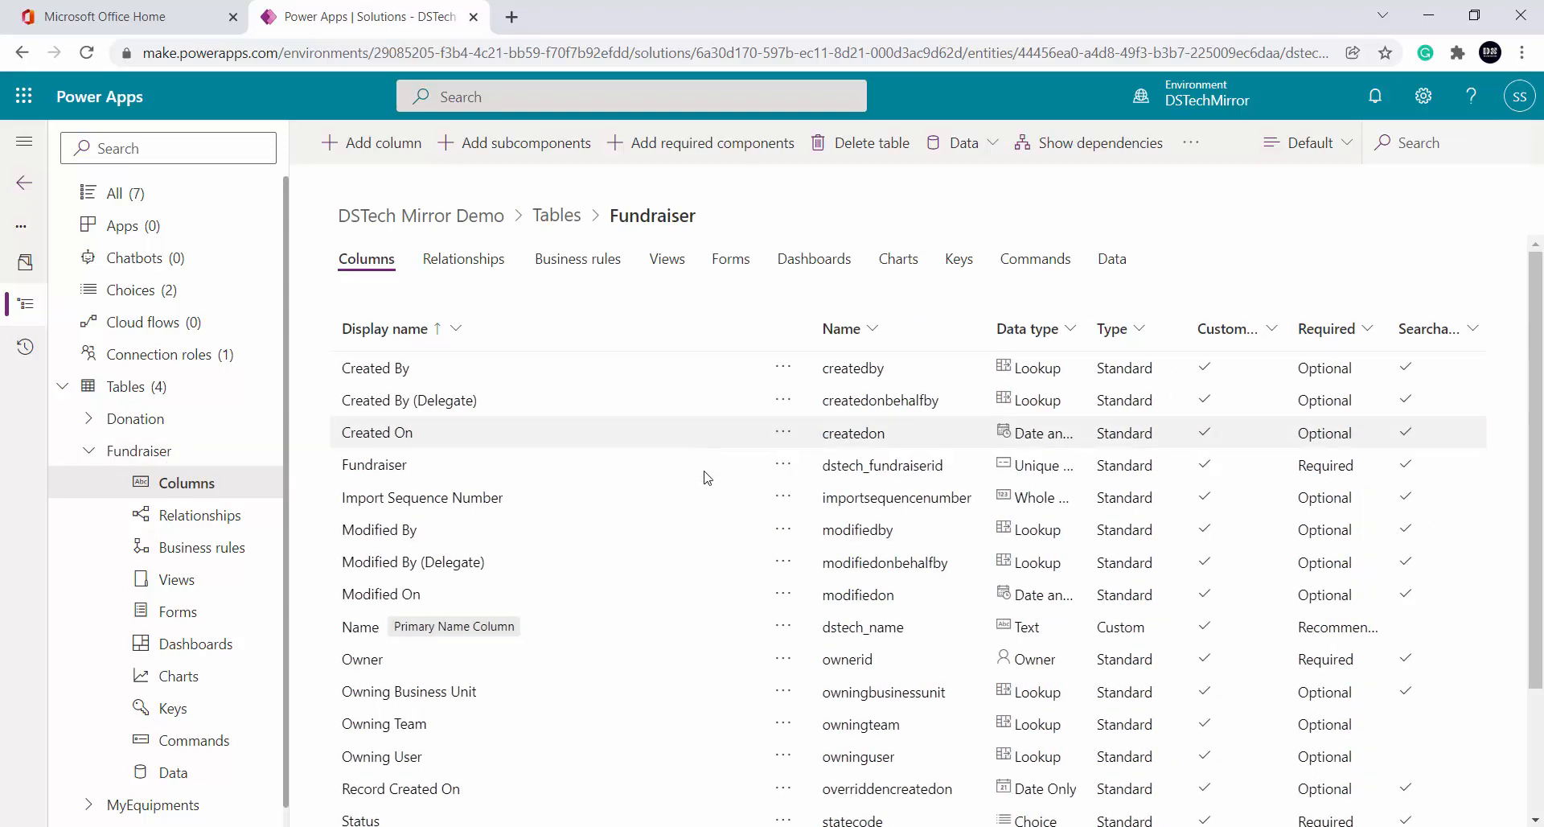
scroll(720, 547, down, 2)
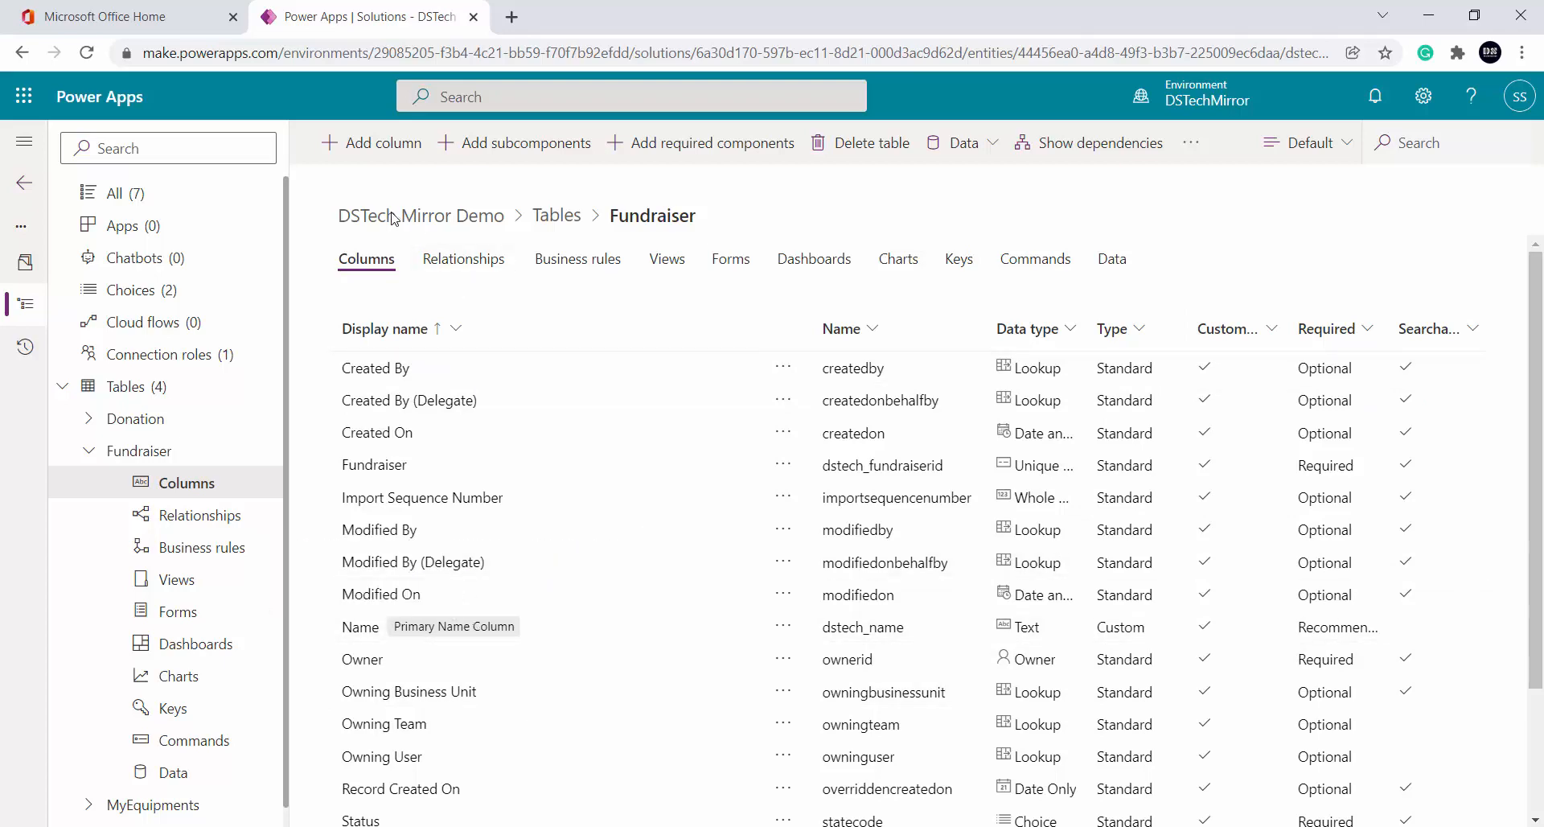
Add a new Fundraiser column with display name and logical name both Test
click(358, 149)
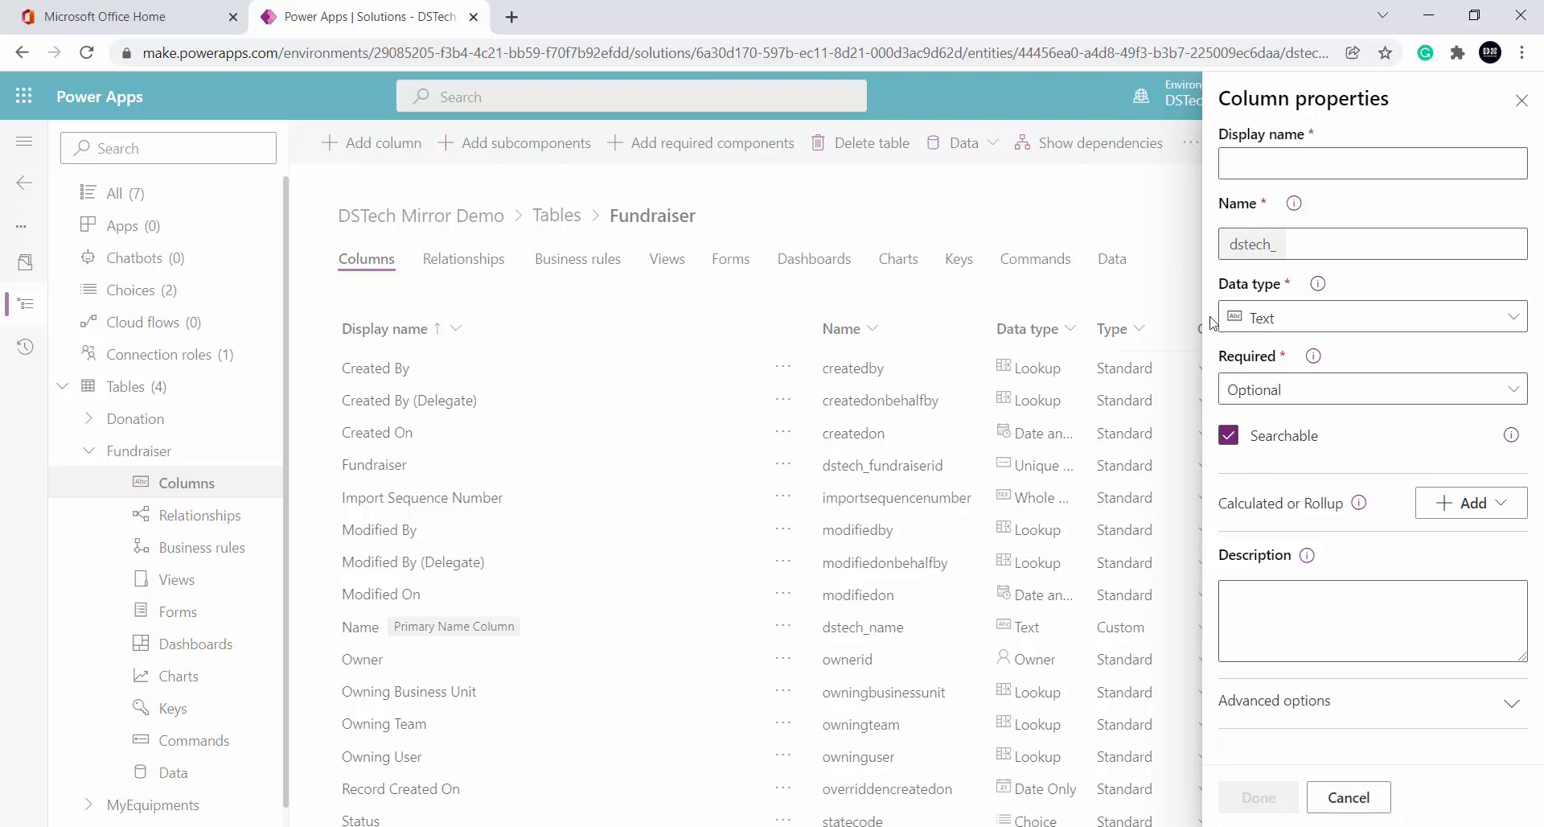
click(1290, 167)
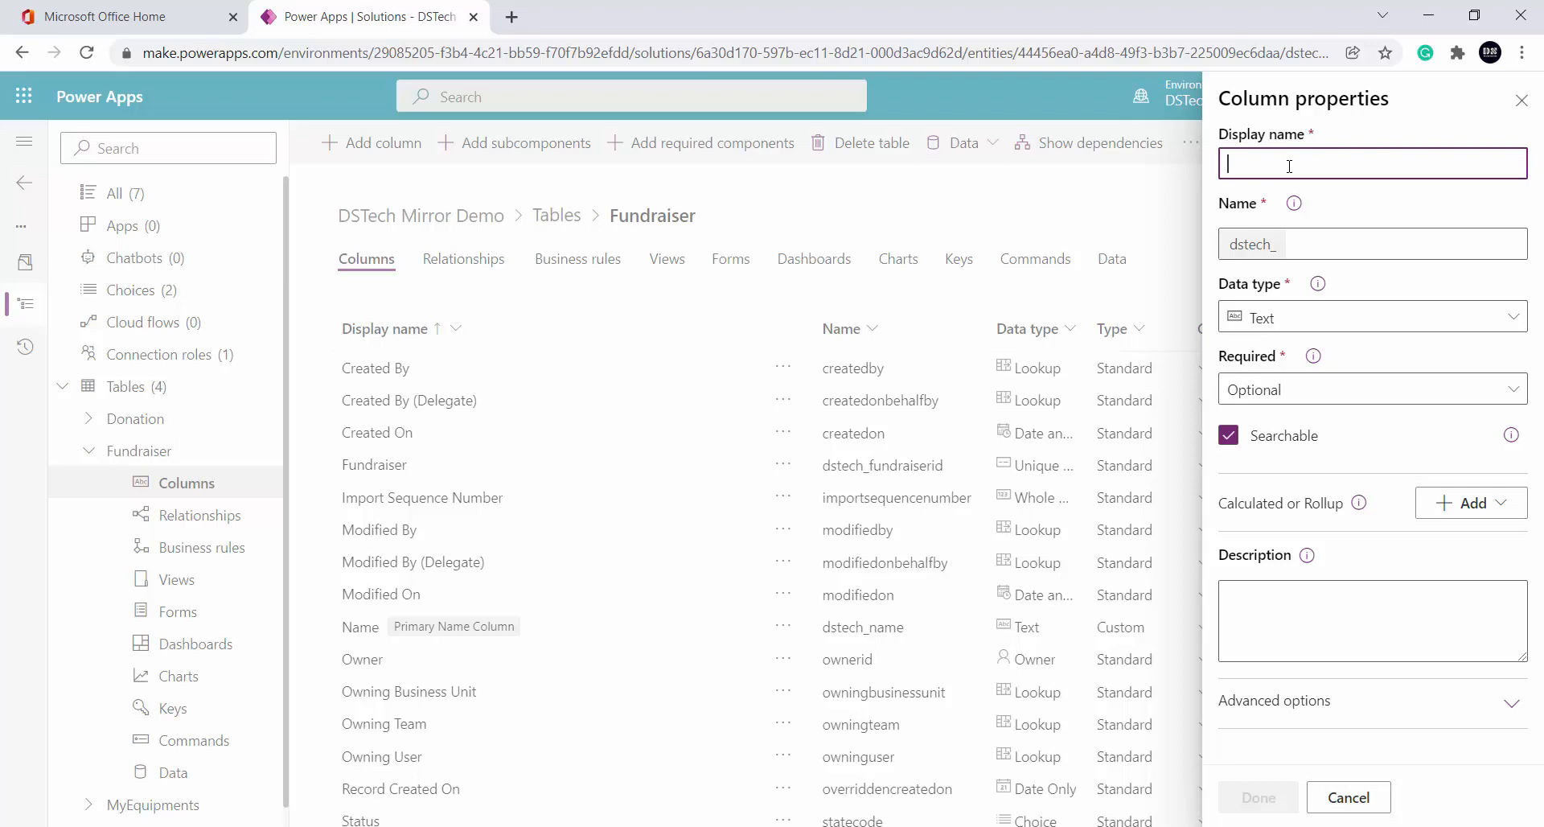
text(Test)
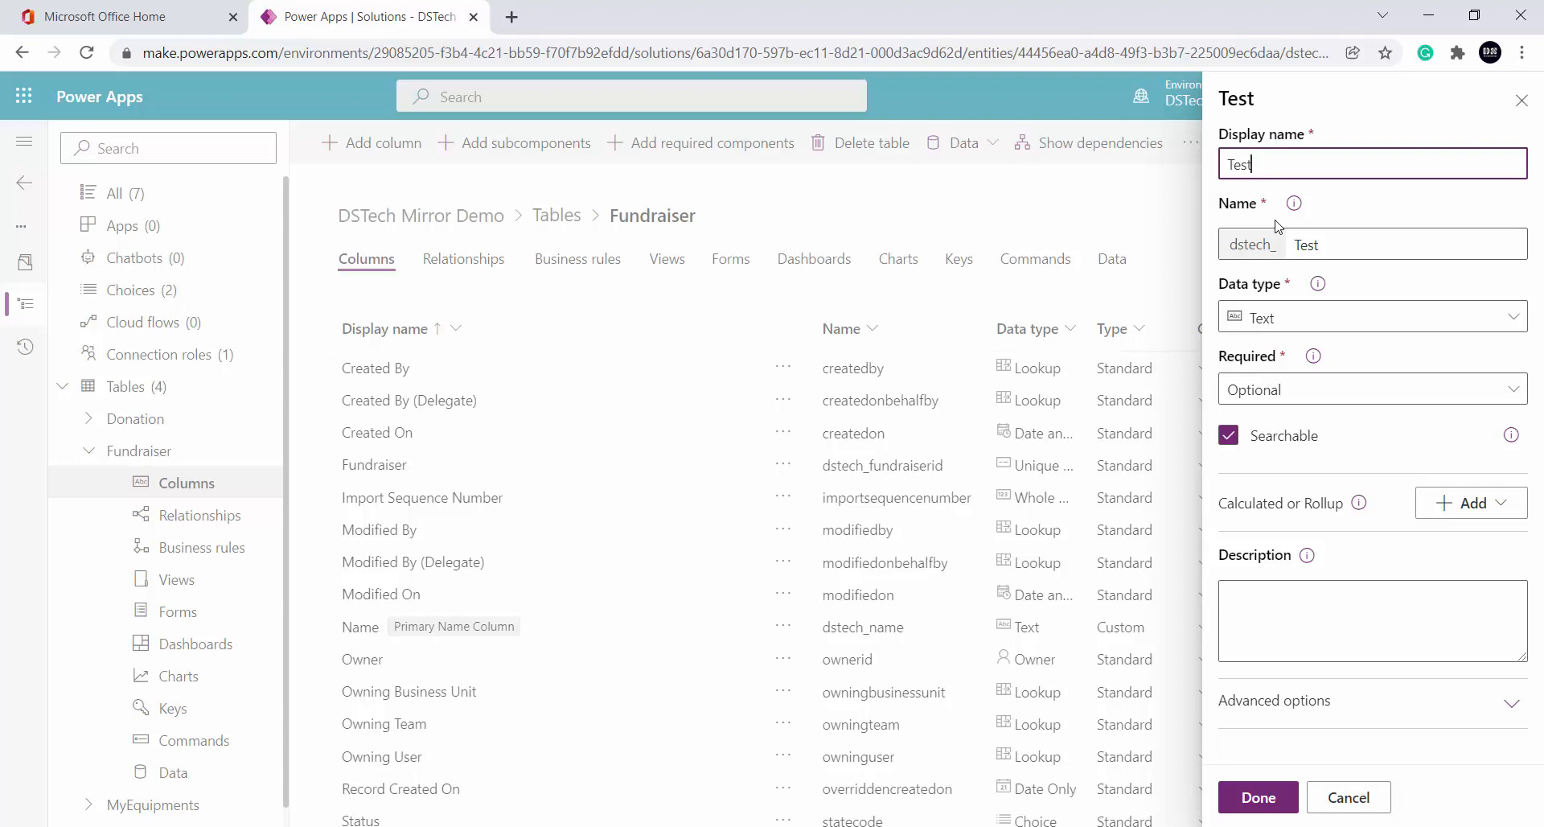
click(1352, 248)
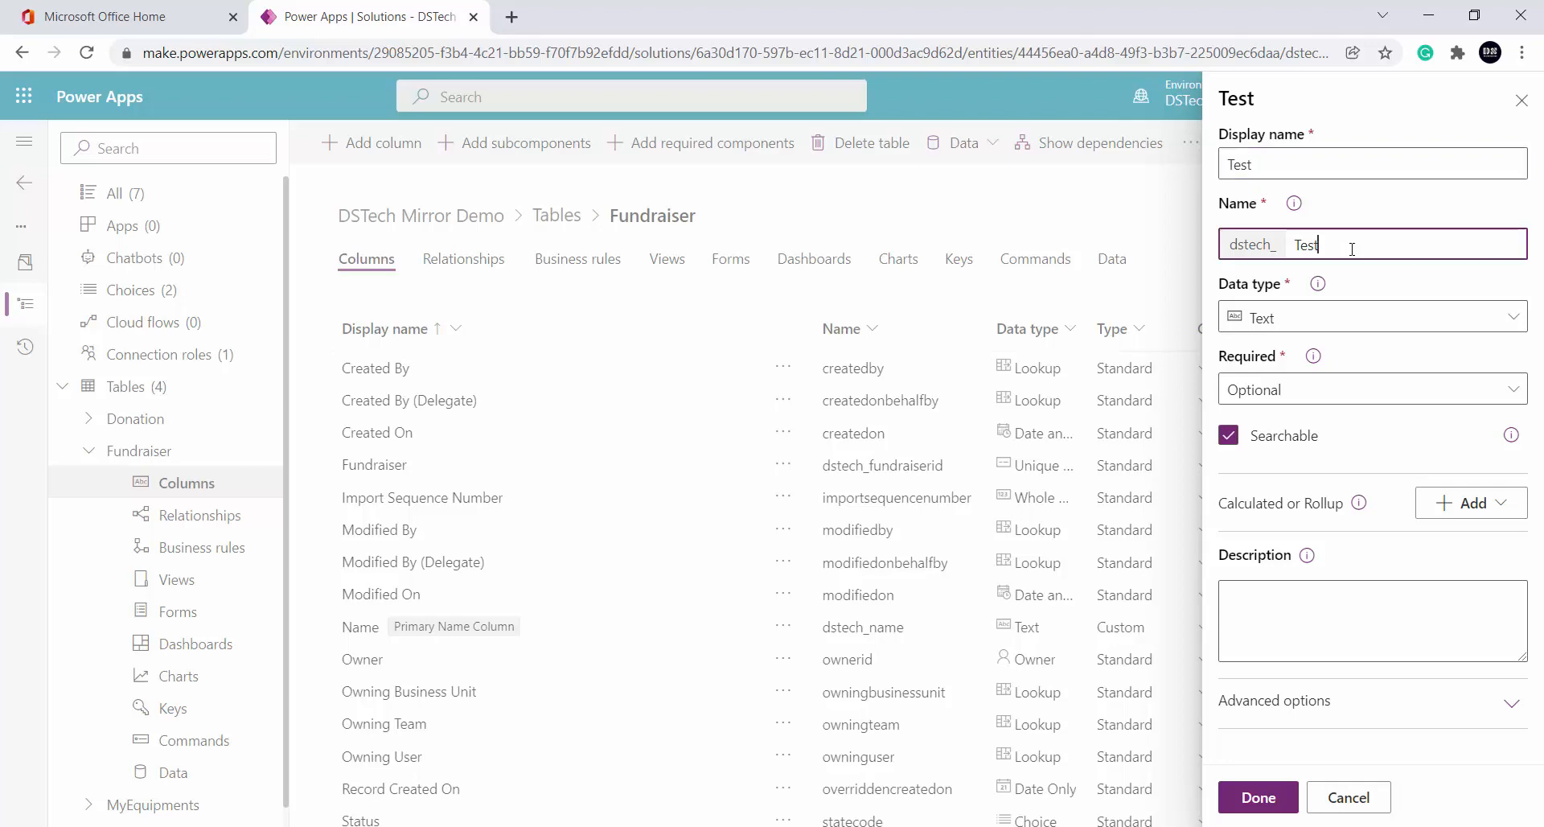
text(123)
key(BackSpace)
key(BackSpace)
key(BackSpace)
Try Text and then Text Area as the Test column's data type
click(1417, 323)
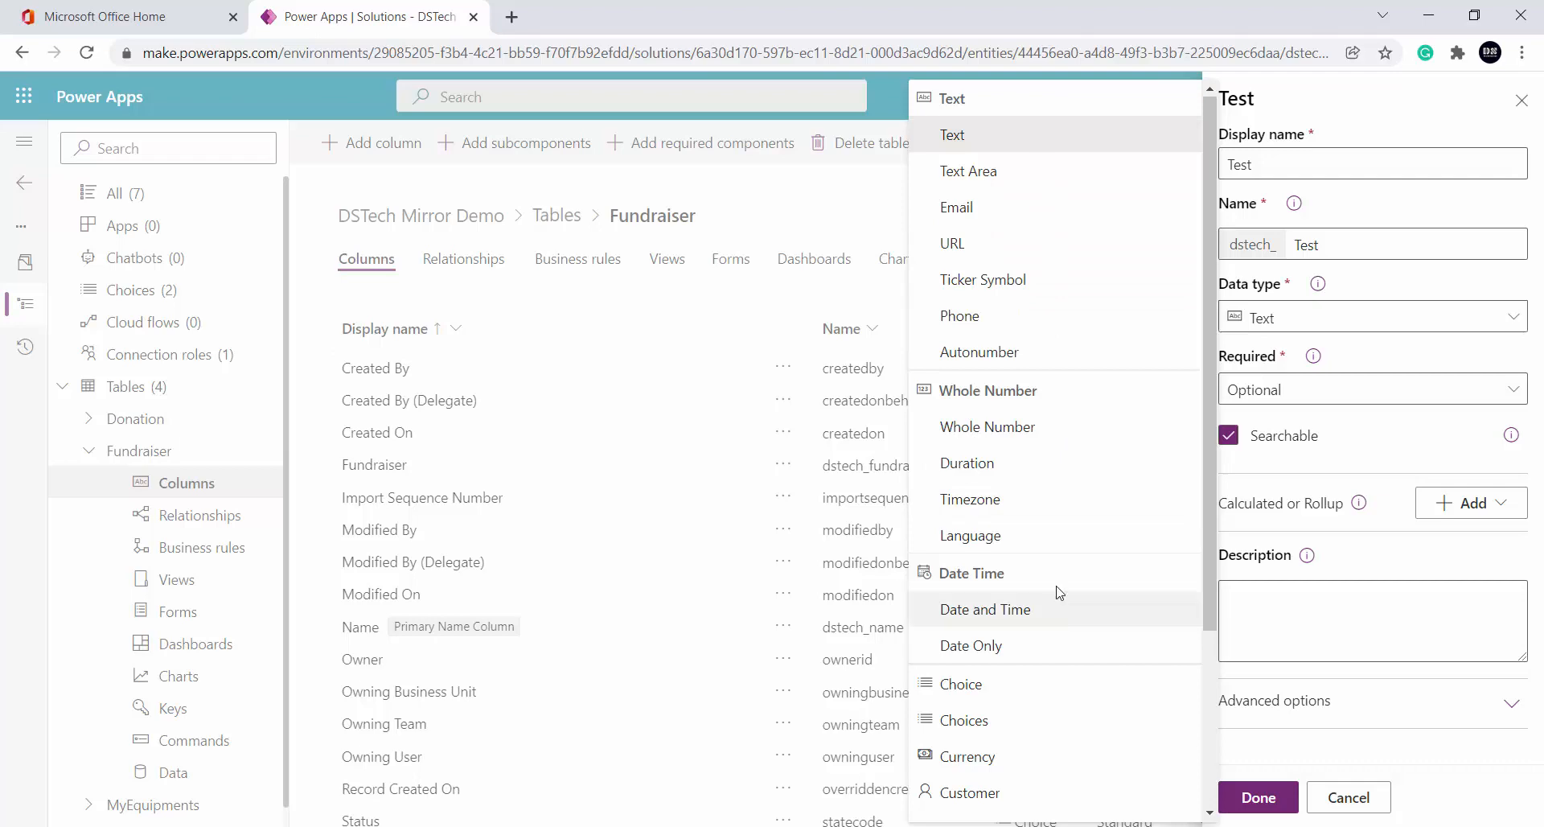
scroll(1055, 593, down, 1)
scroll(1058, 595, down, 2)
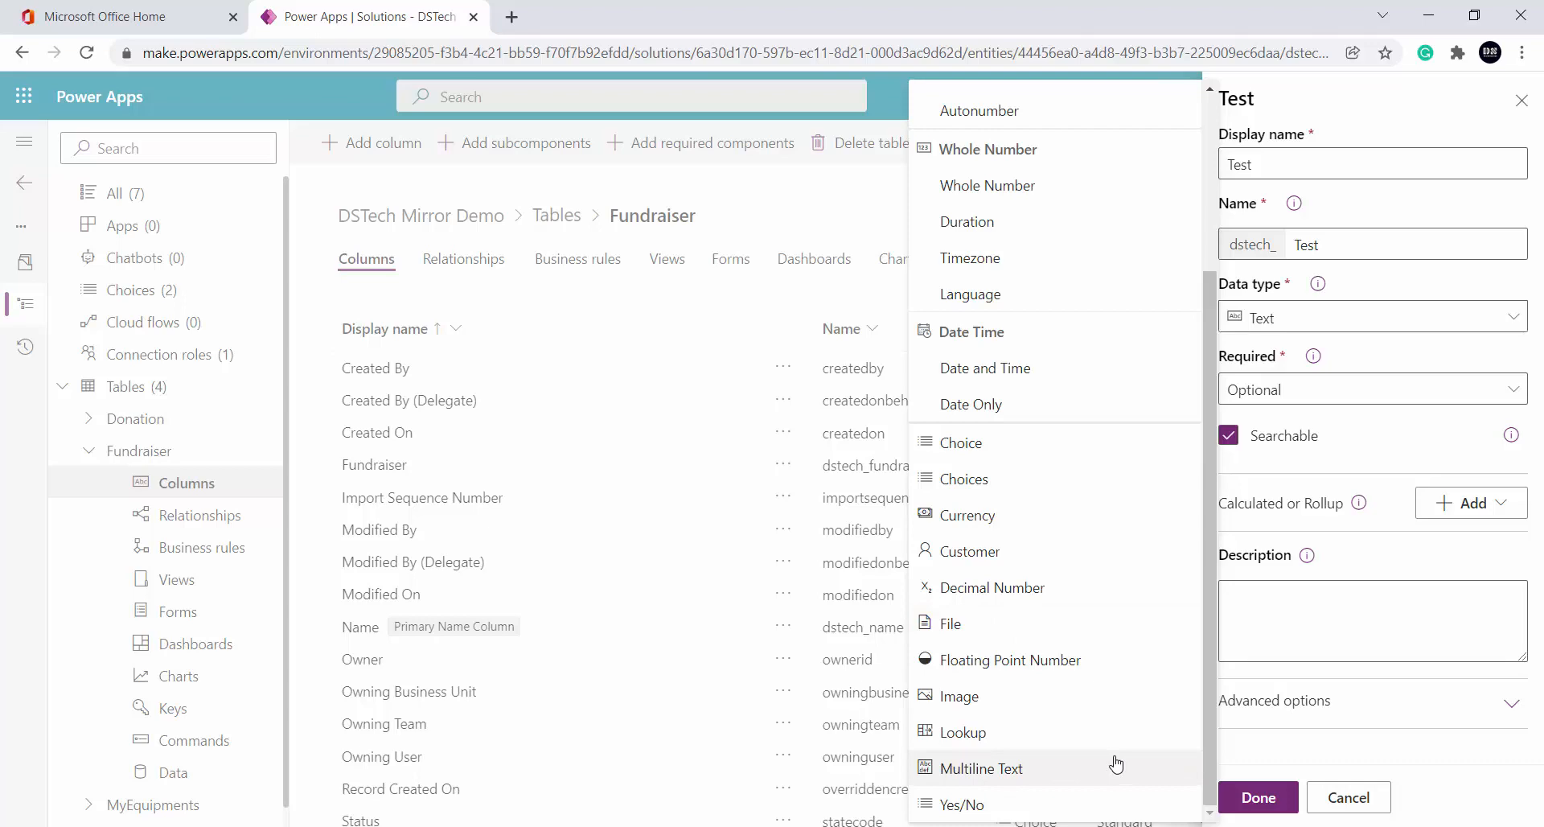
scroll(1114, 764, up, 4)
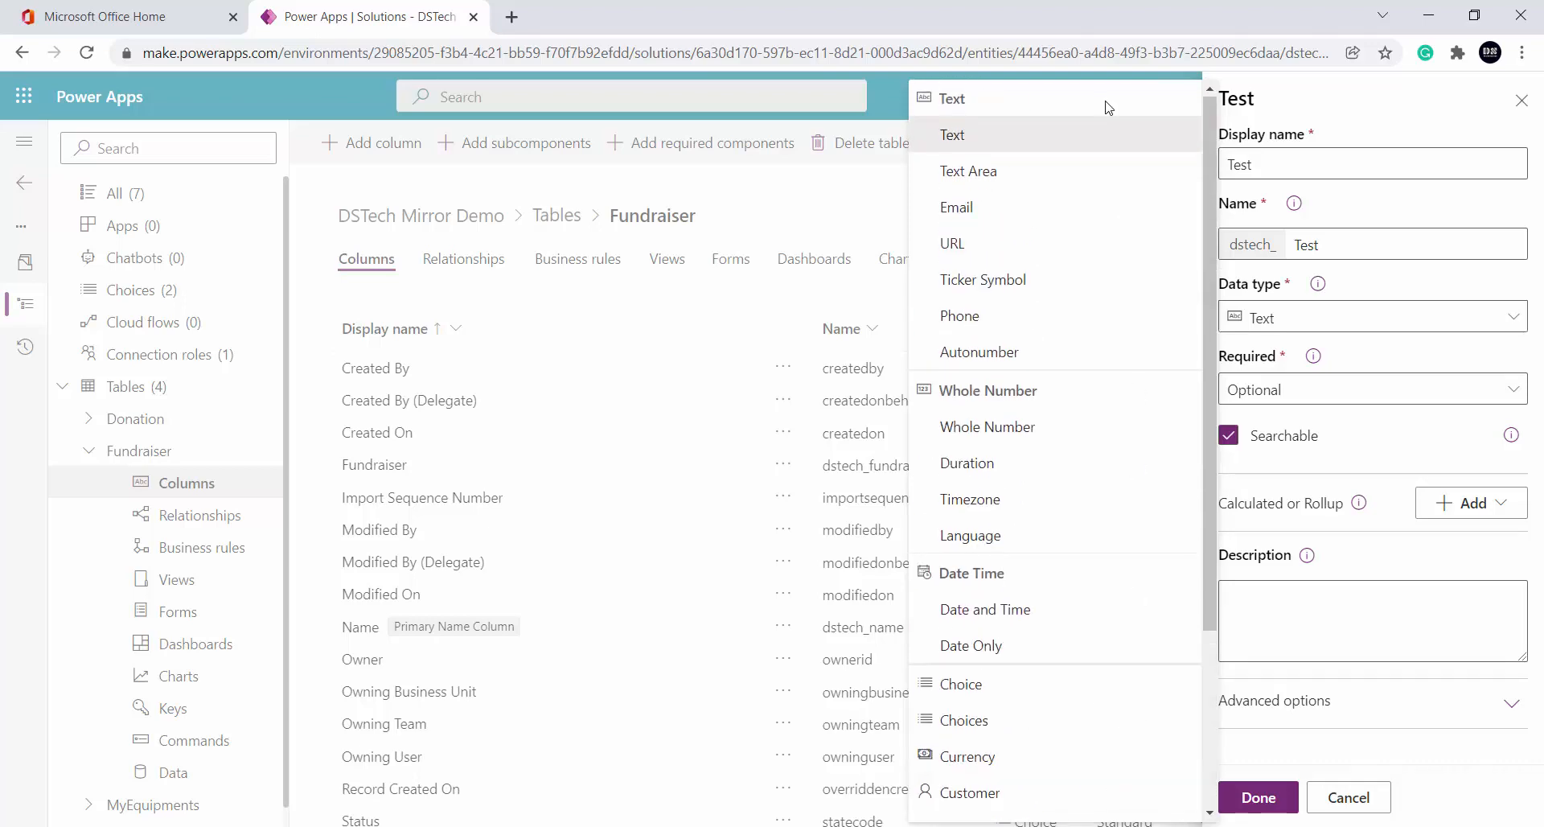
click(961, 135)
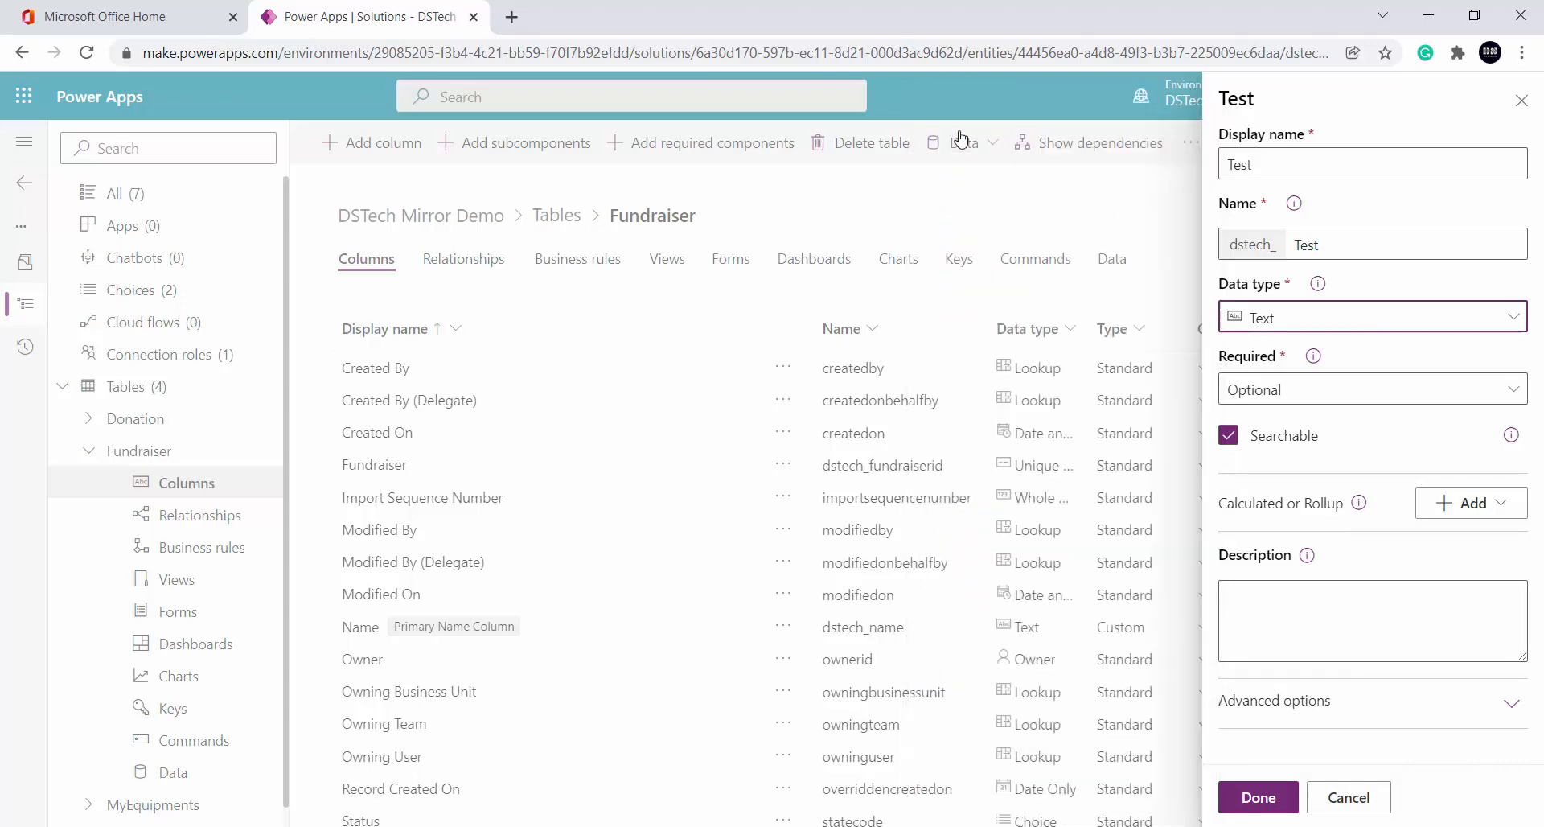
click(1395, 326)
click(1011, 167)
Expand Advanced options and set the Test column's data type to Multiline Text
click(1372, 704)
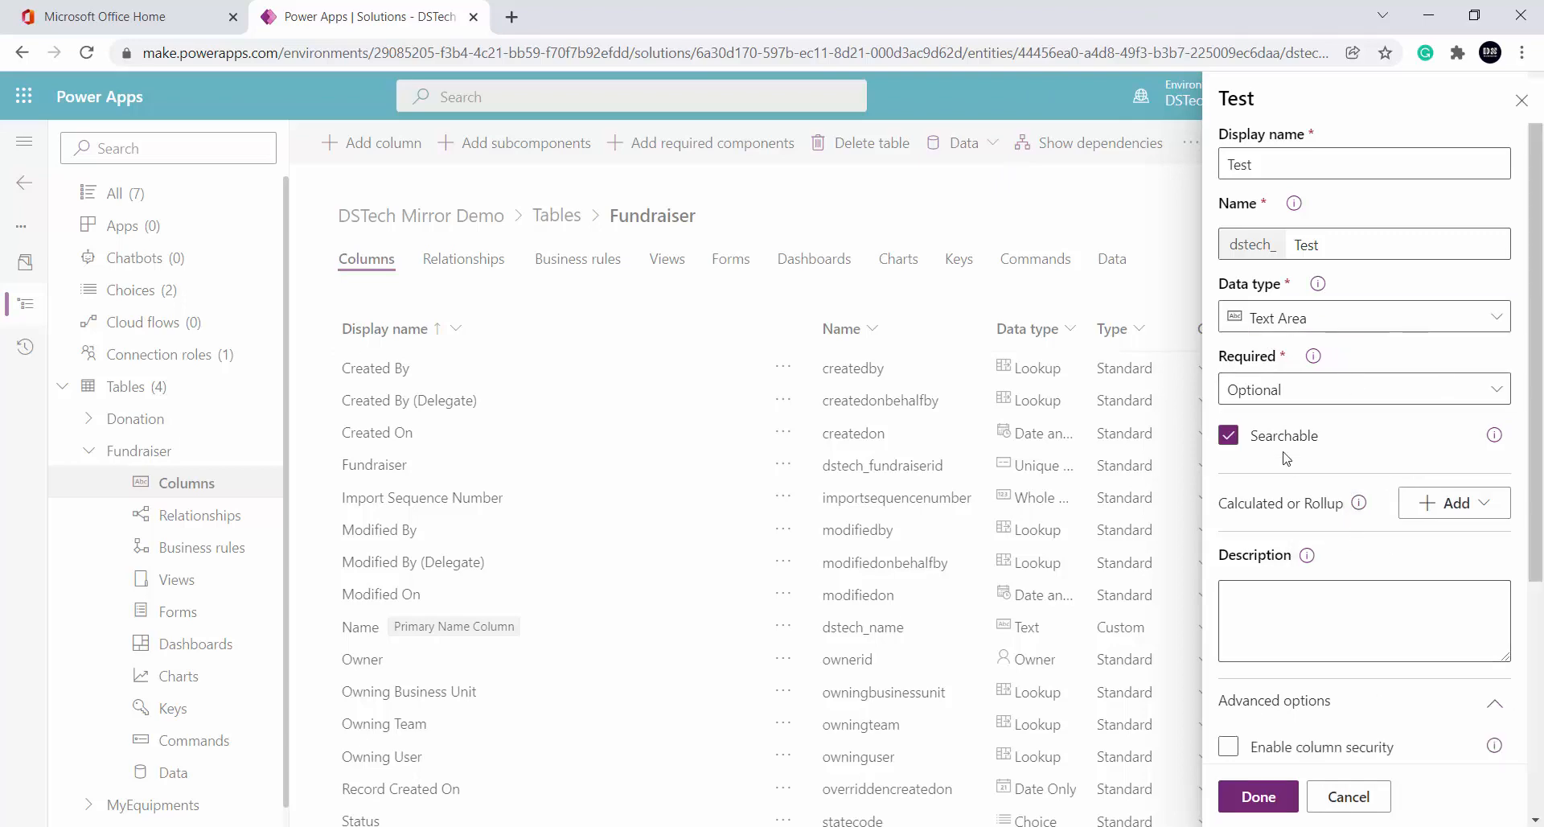
click(1329, 317)
click(1010, 99)
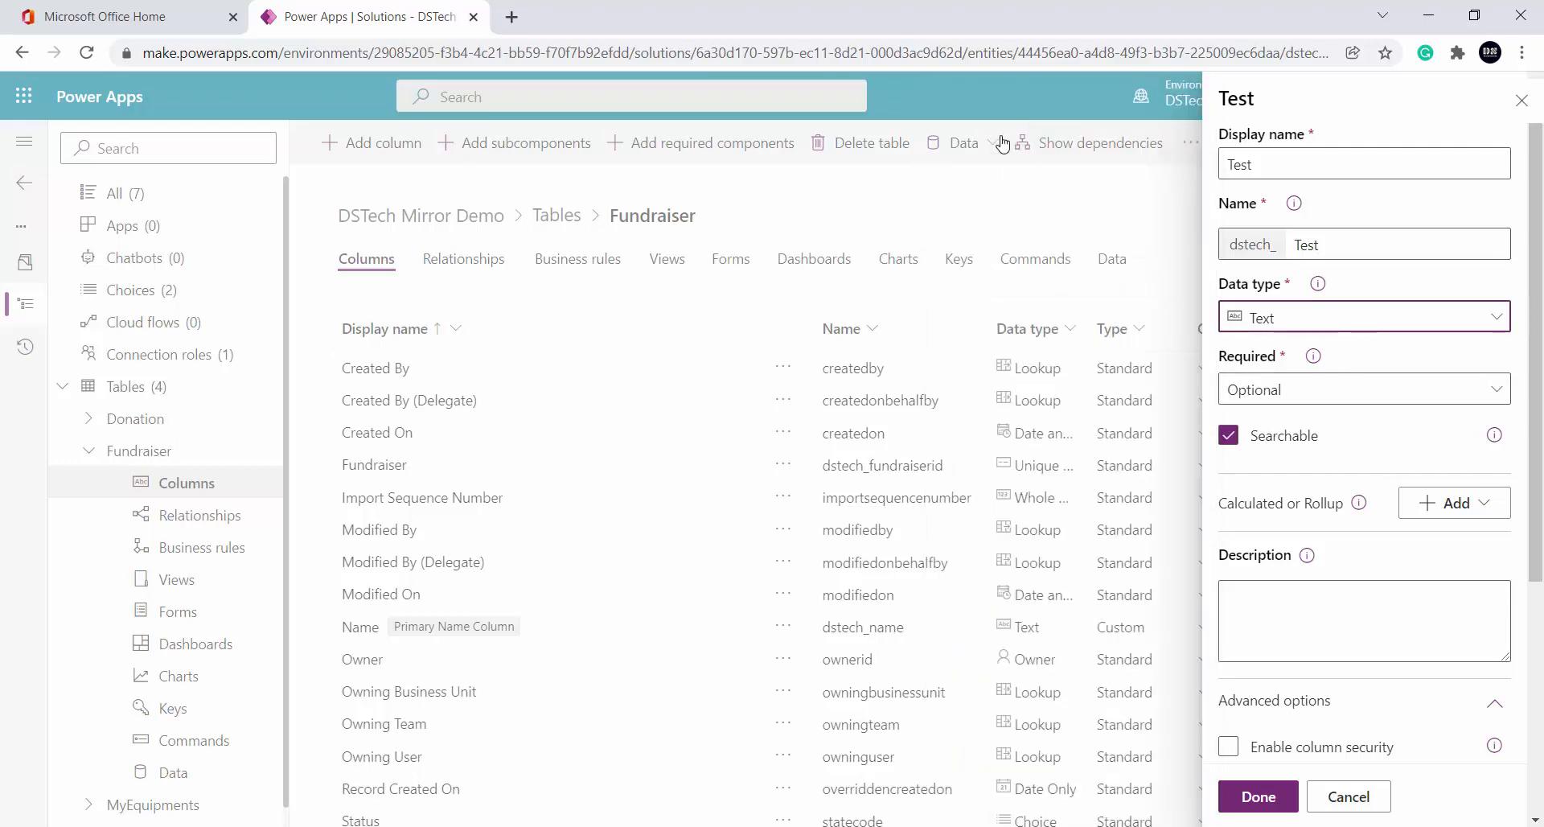
click(1394, 318)
scroll(1012, 419, down, 3)
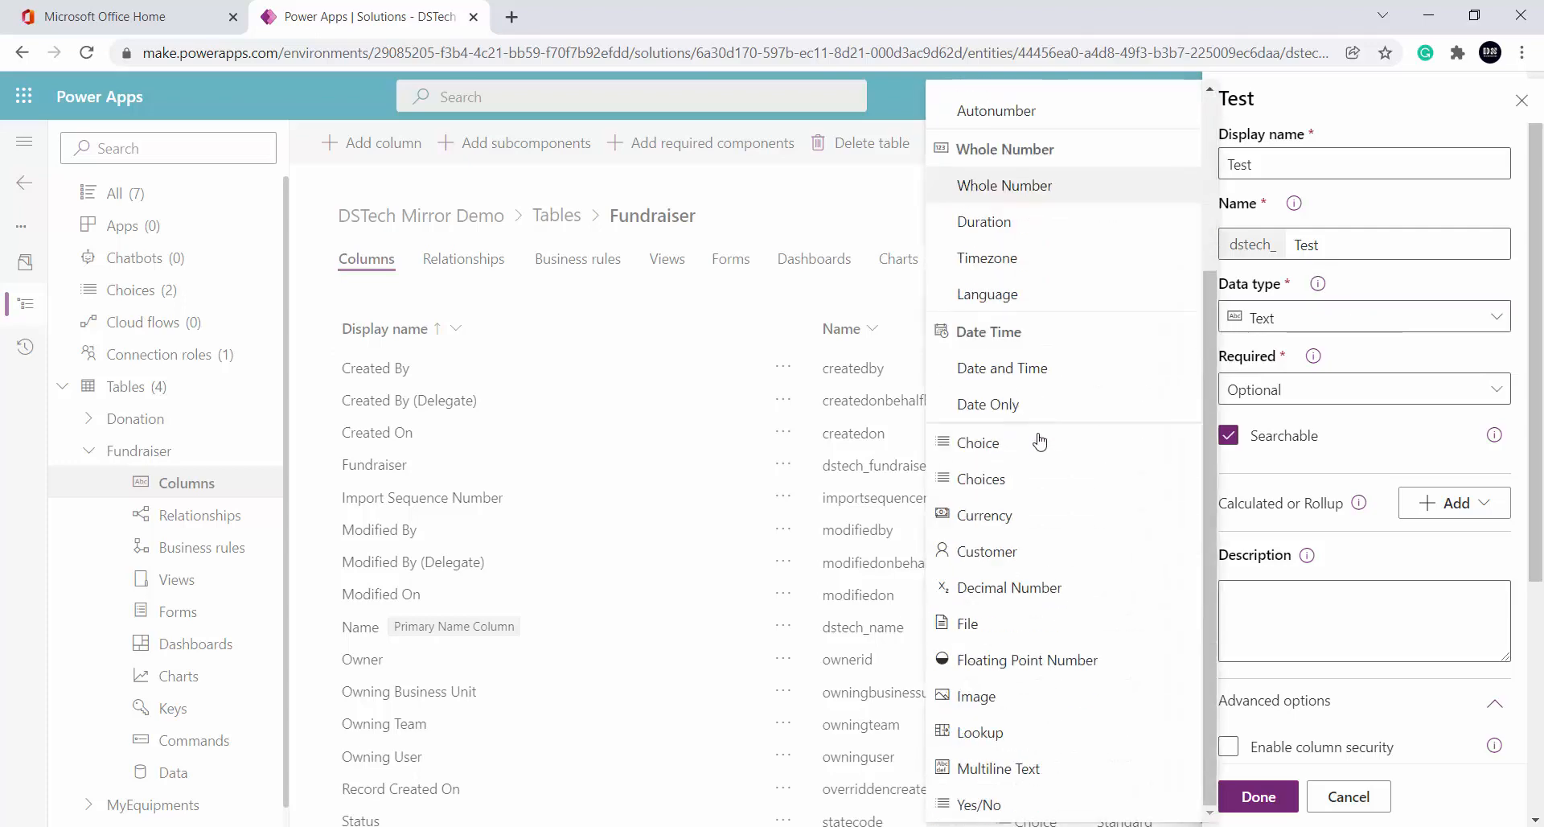
click(1049, 771)
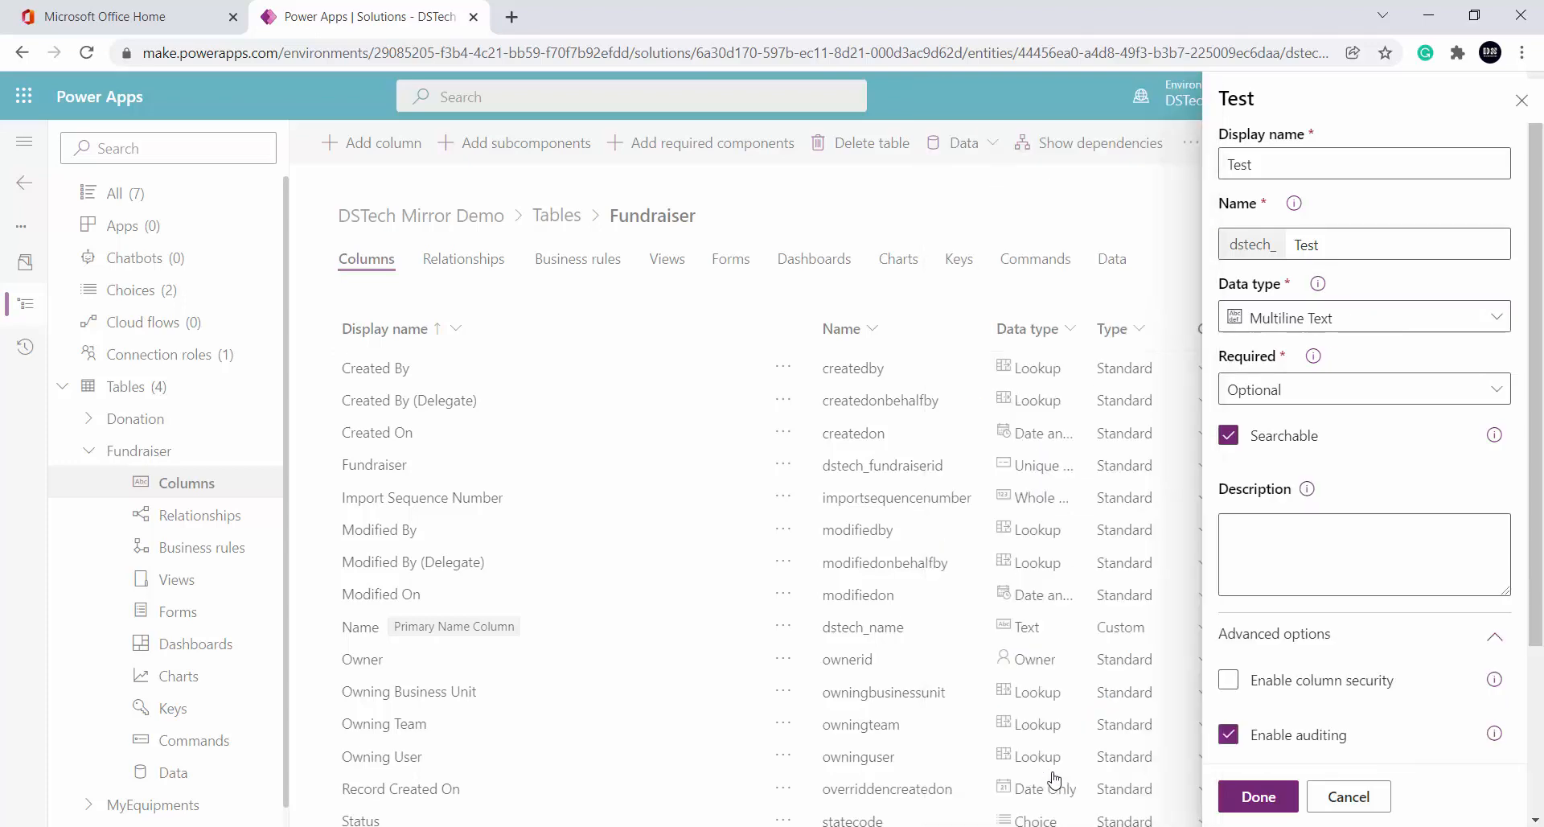
Switch the Test column to Ticker Symbol, then Whole Number, and review its min/max values
click(1343, 319)
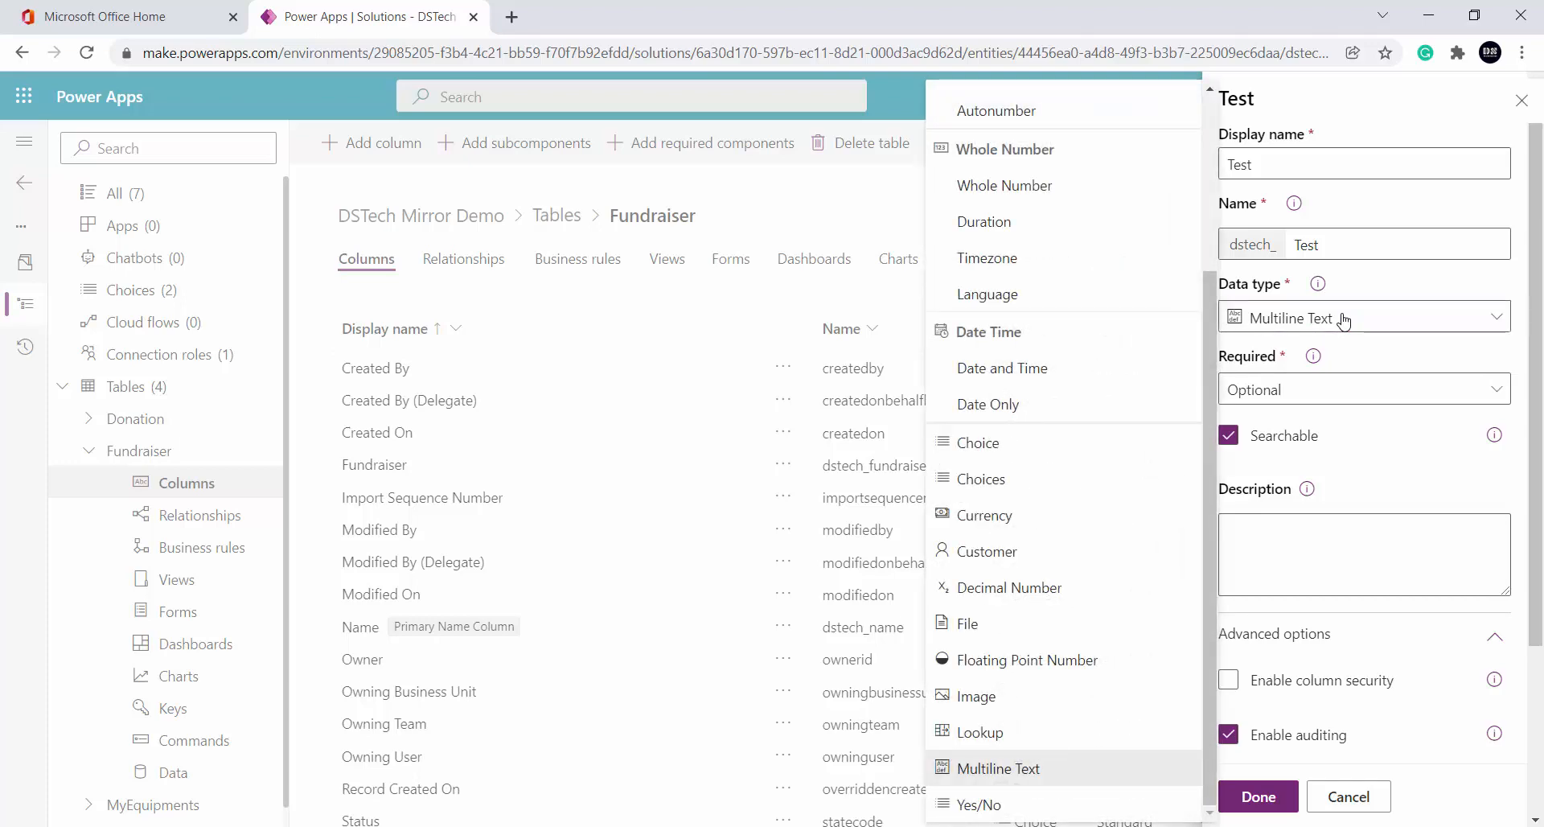
scroll(1042, 309, up, 3)
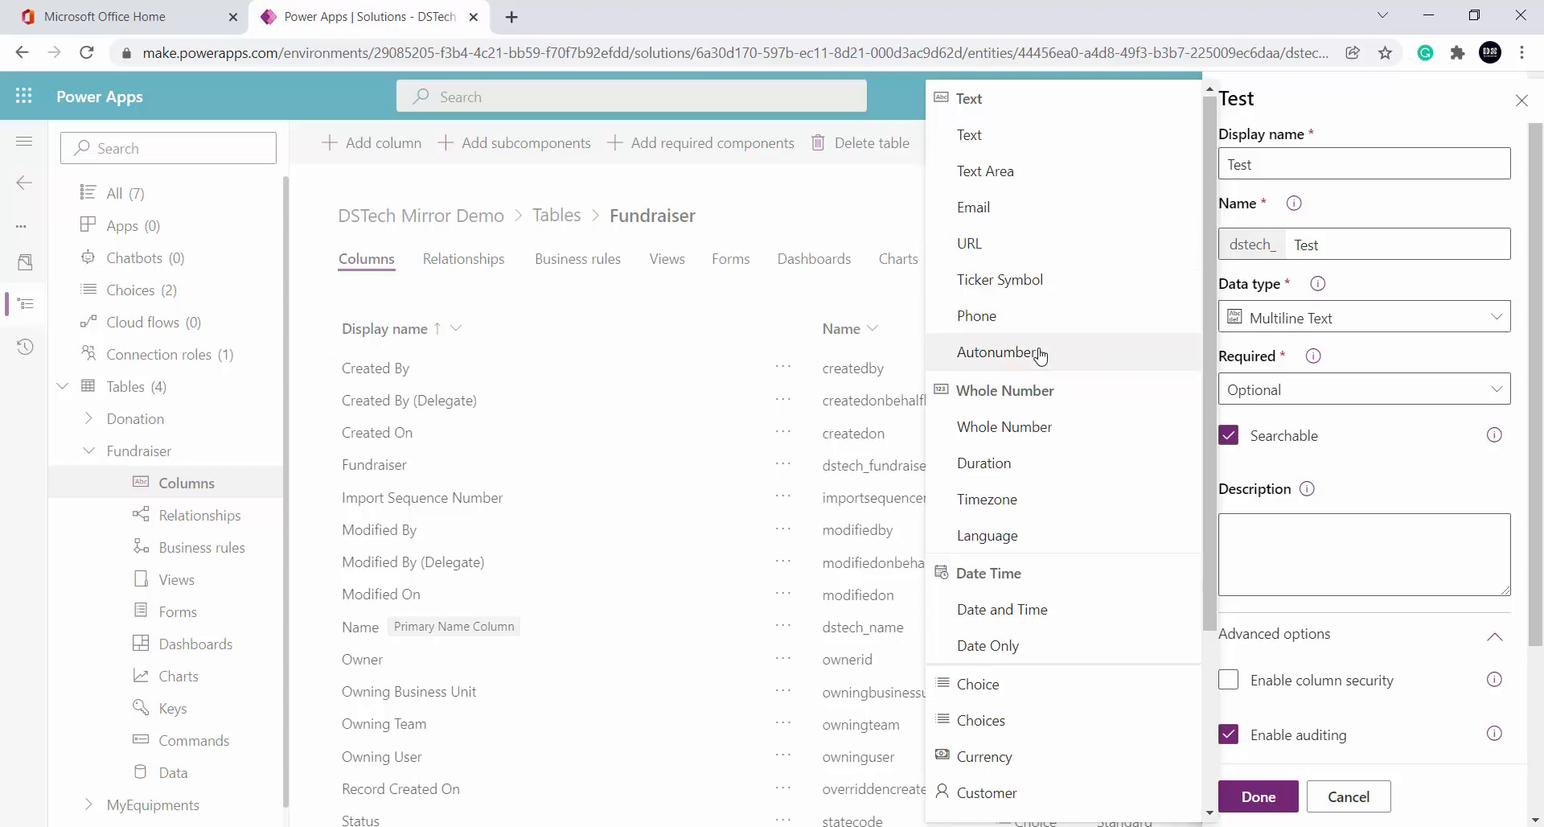
click(1049, 284)
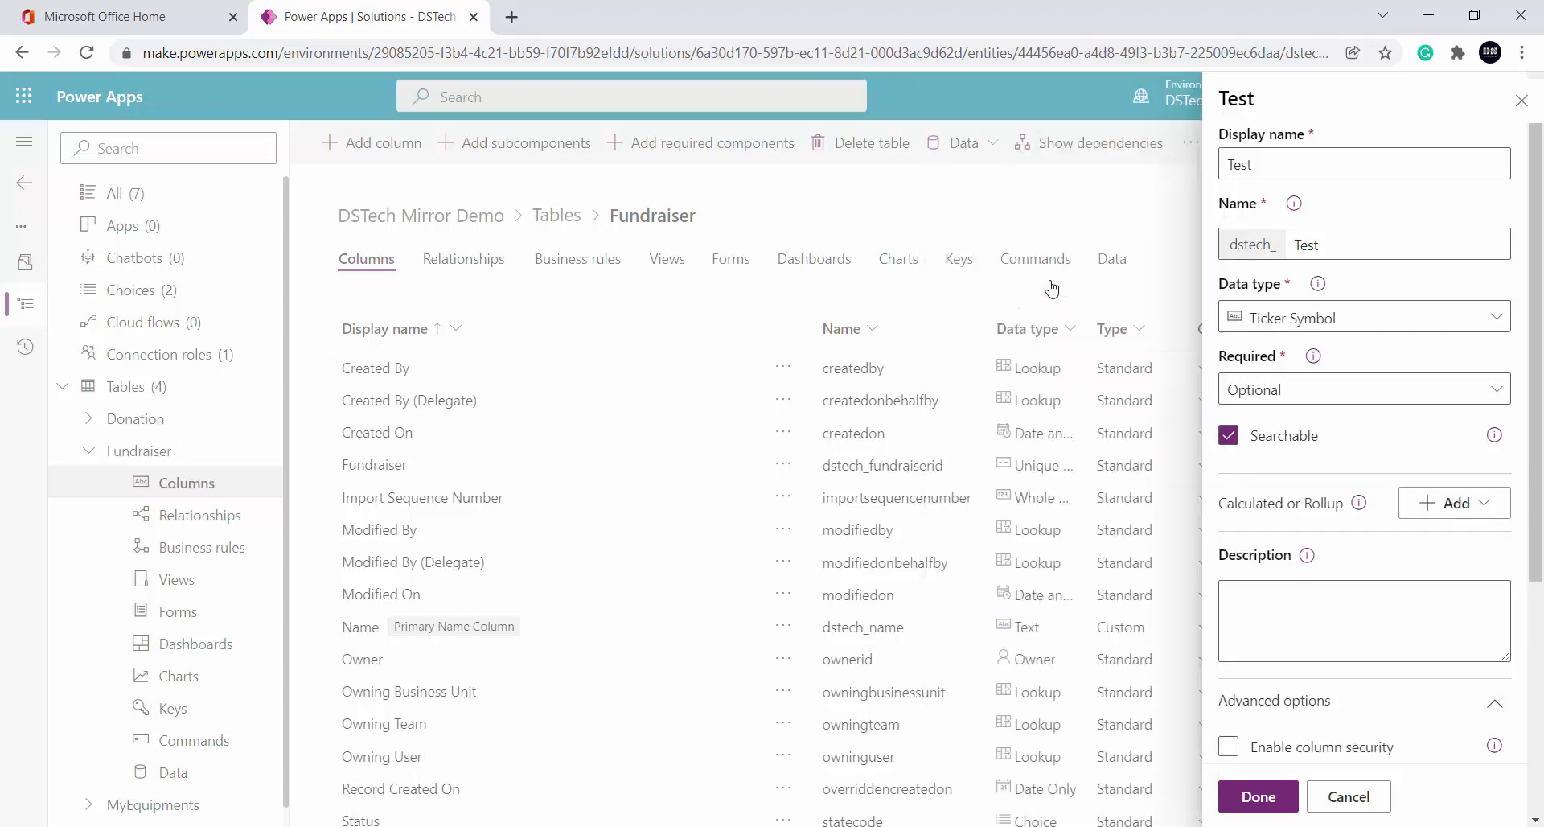
click(1429, 332)
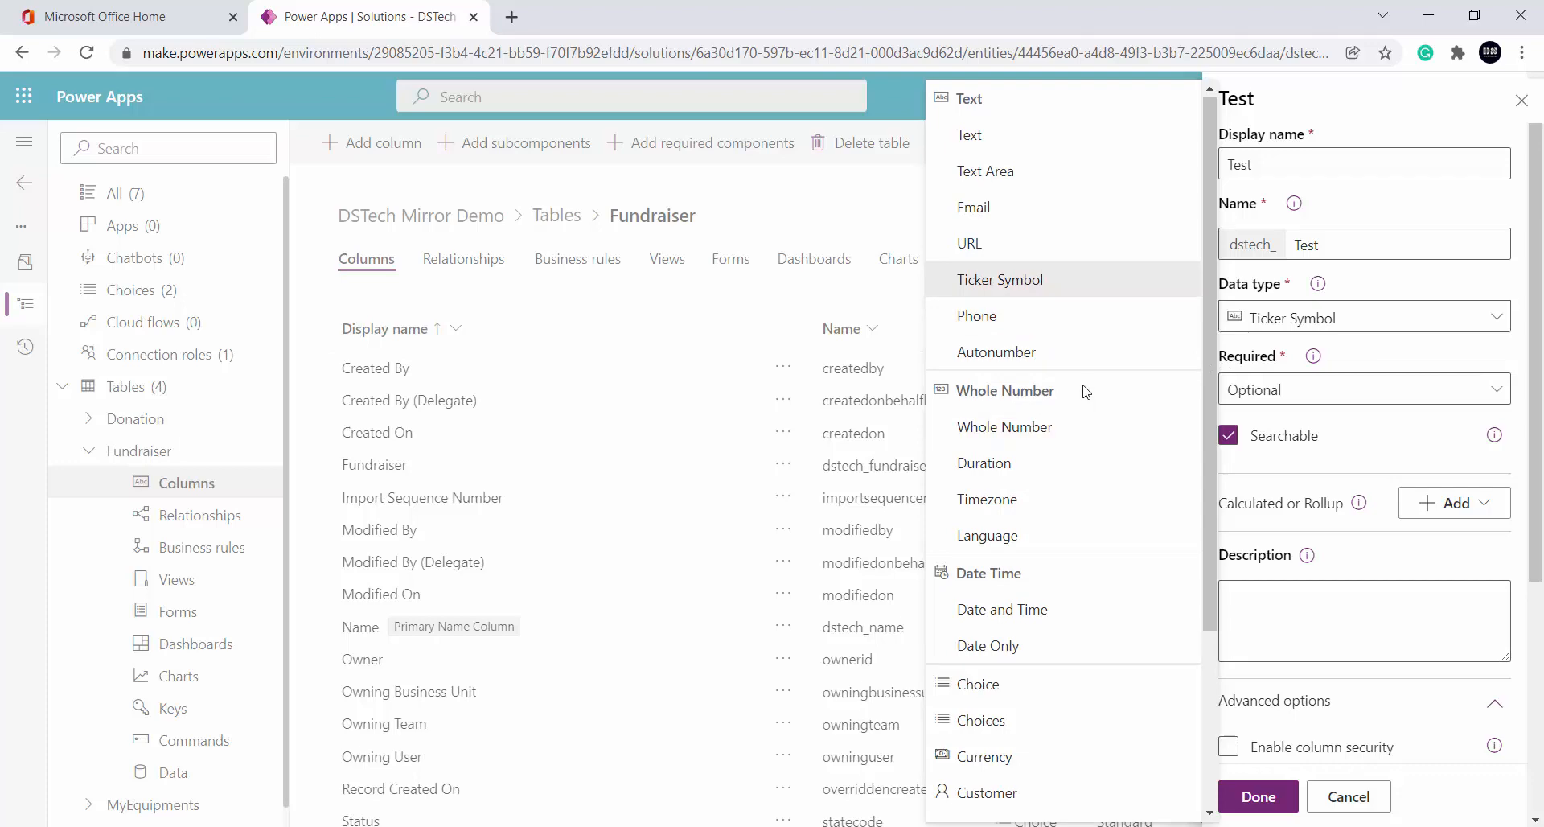
click(1070, 424)
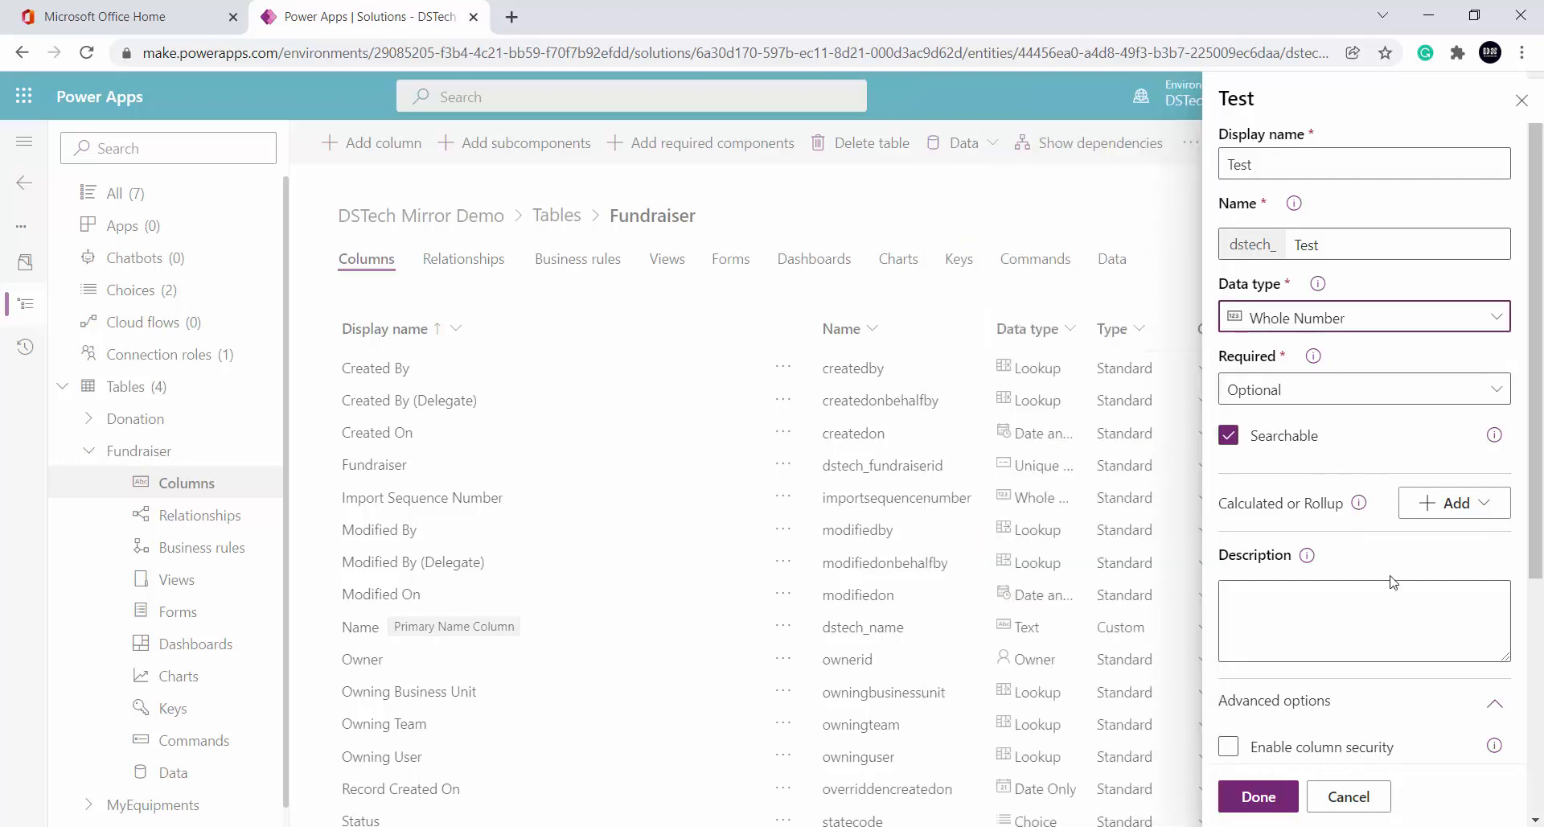
scroll(1392, 581, down, 5)
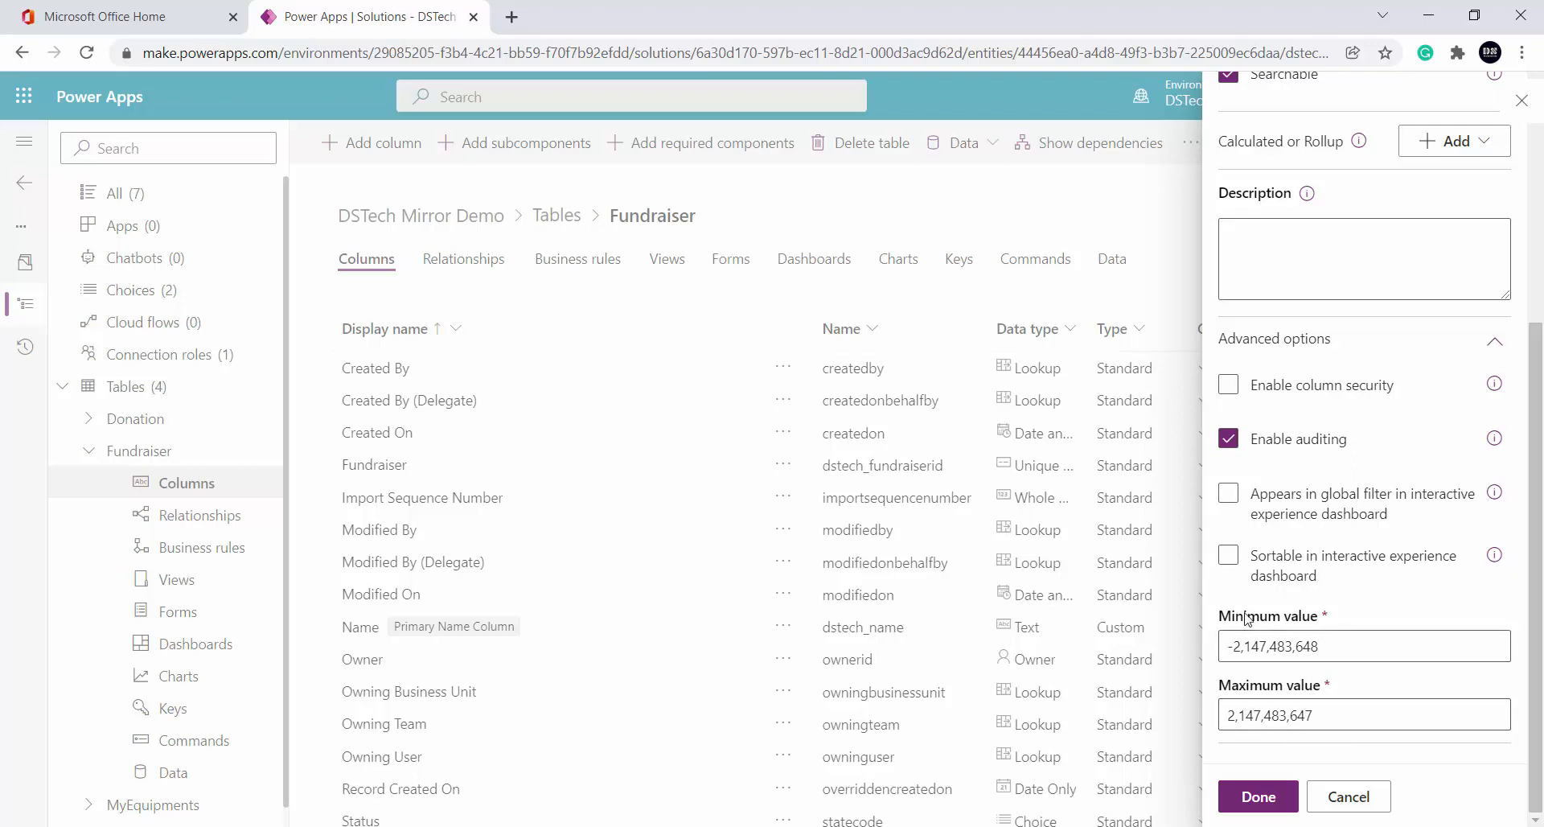
scroll(1255, 706, up, 3)
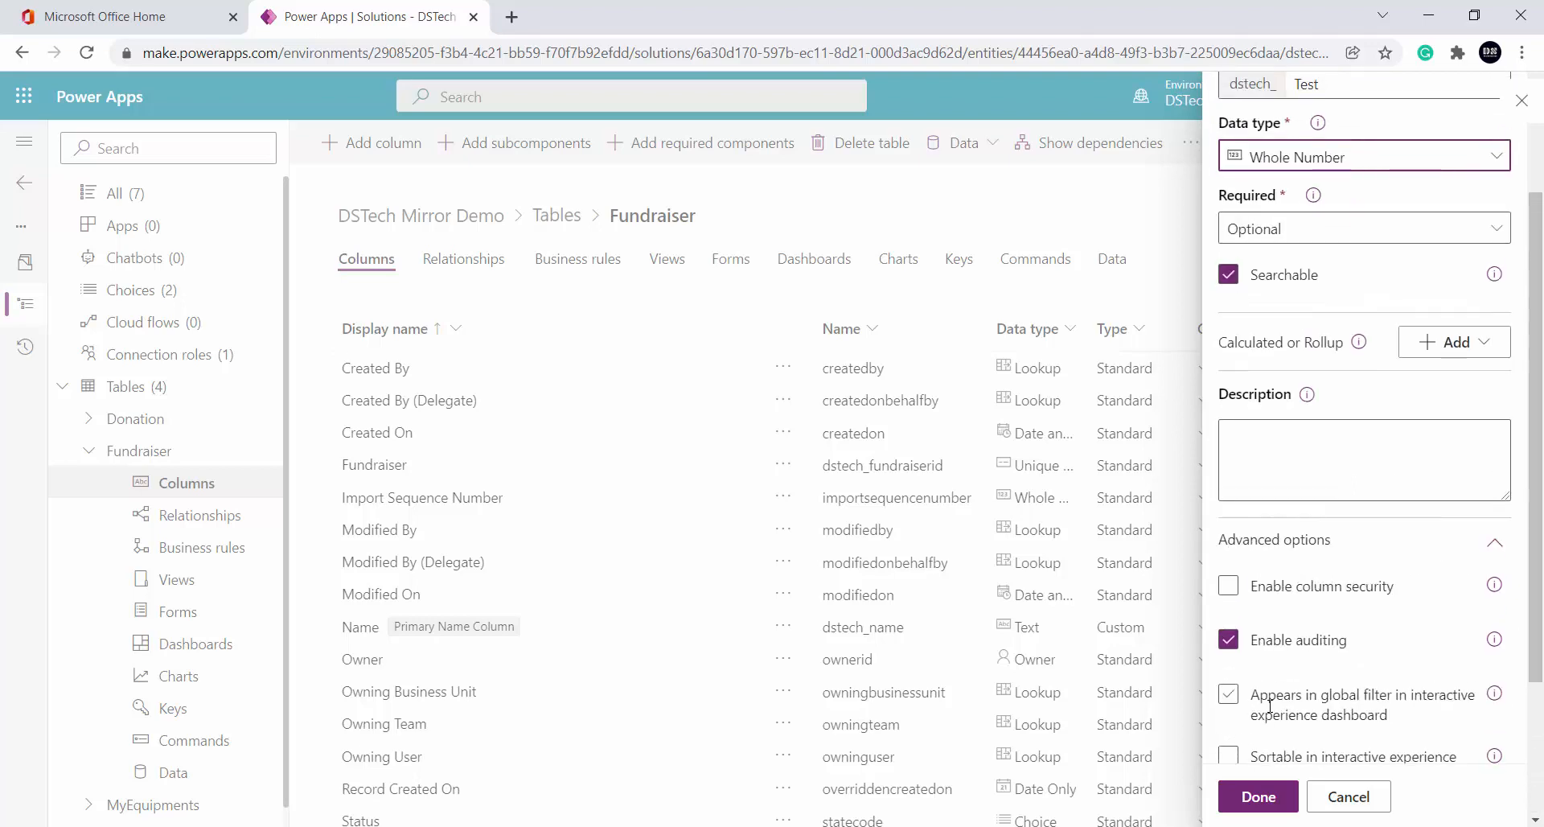
scroll(1299, 668, up, 3)
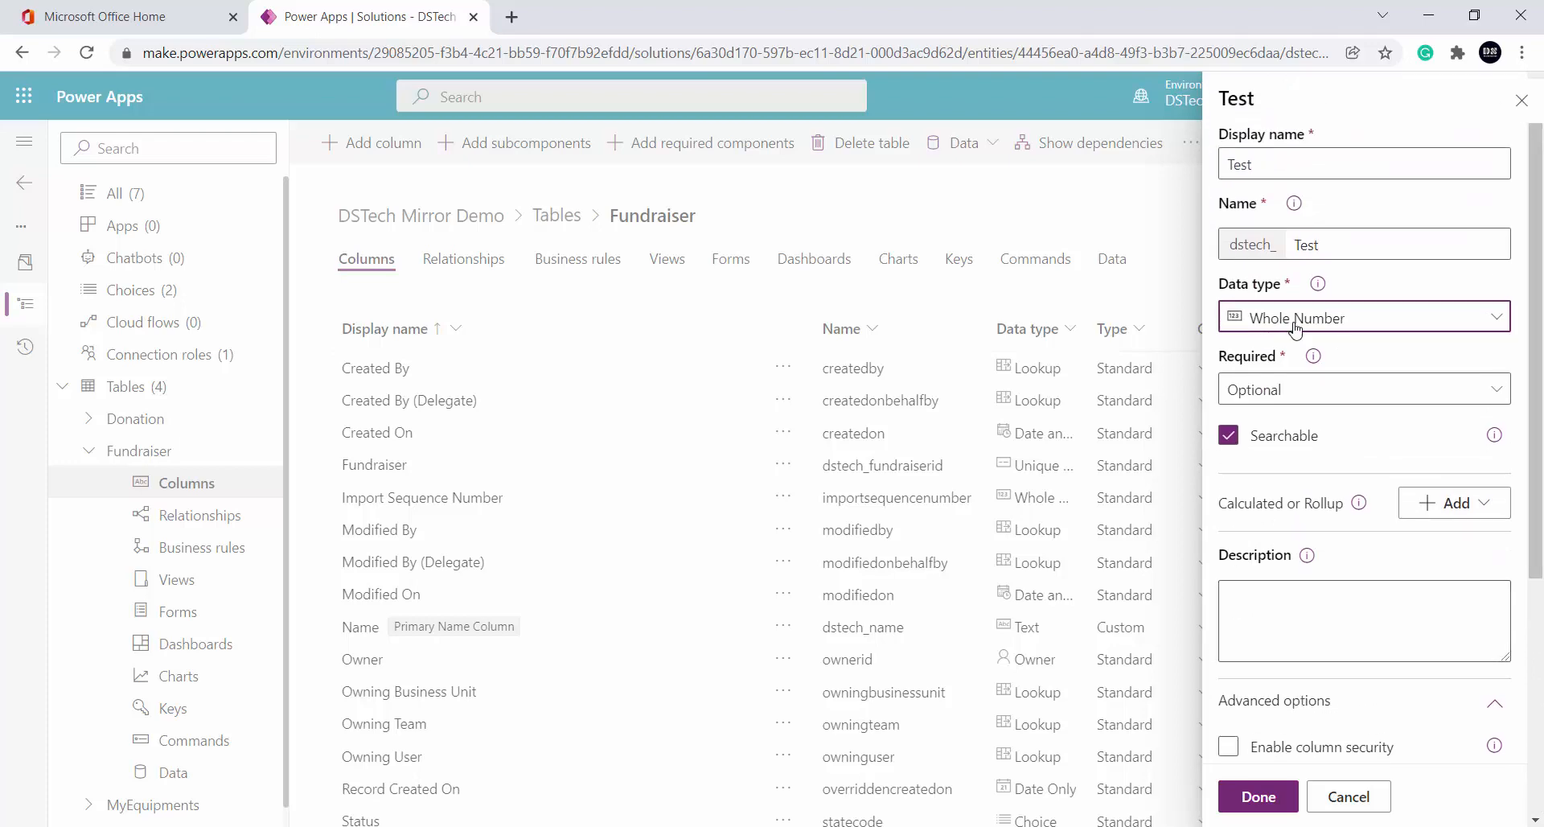
Try Duration, then make the Test column a Timezone column
click(1295, 318)
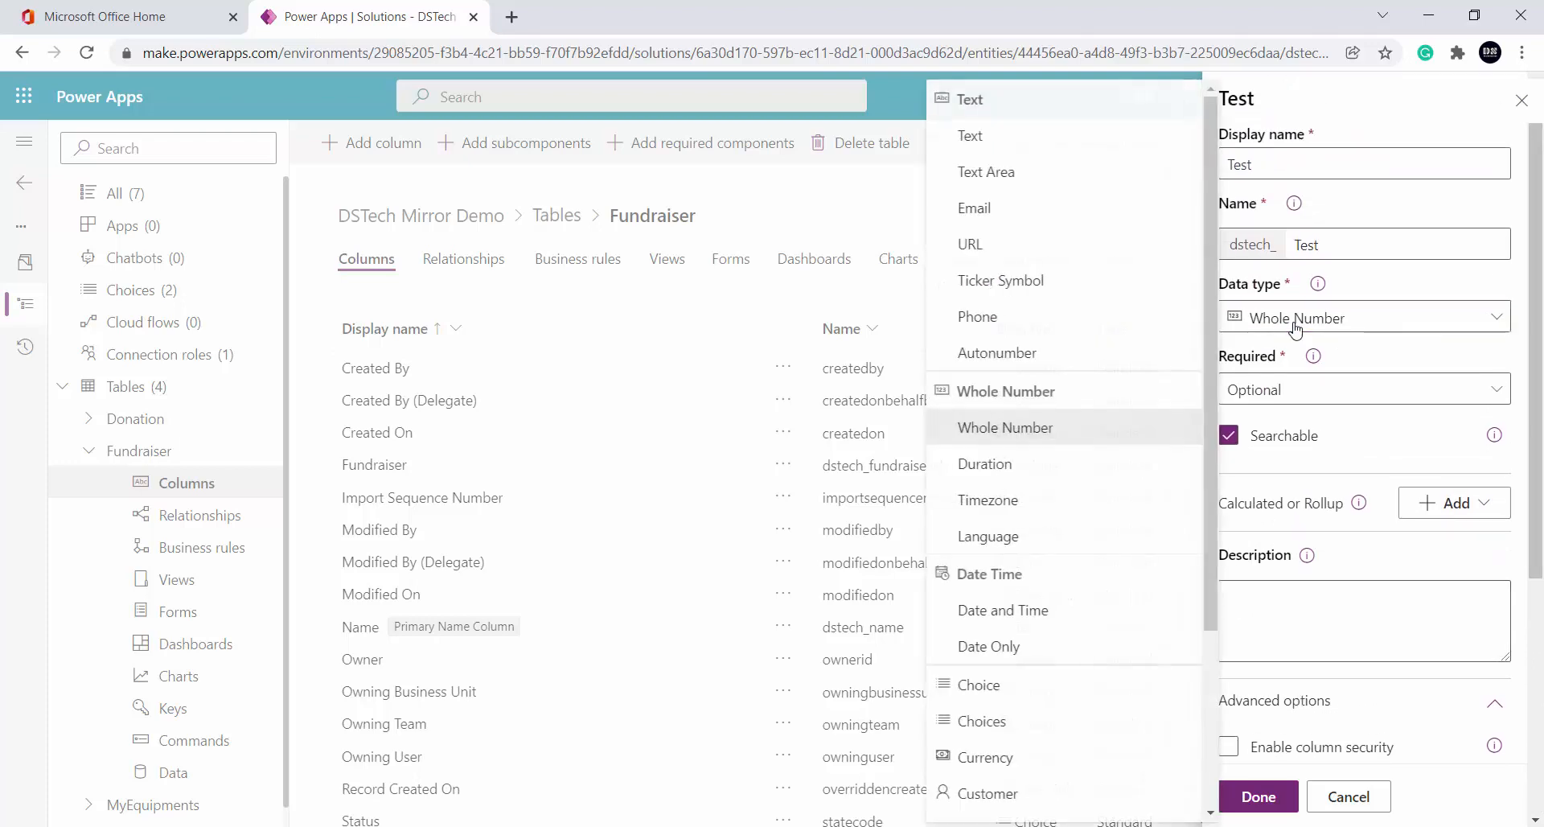
click(1046, 467)
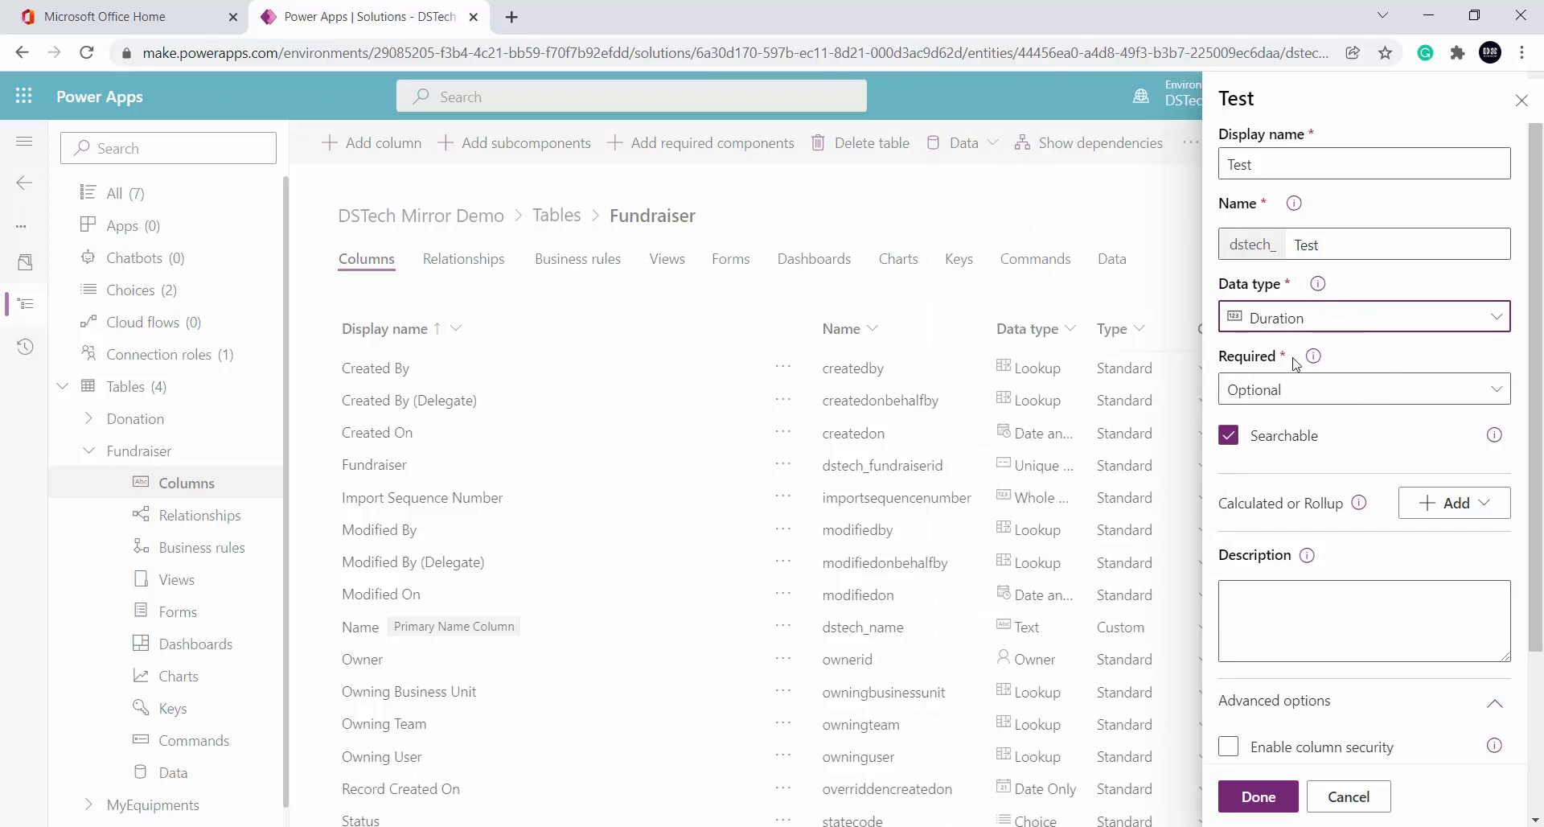
scroll(1361, 524, down, 3)
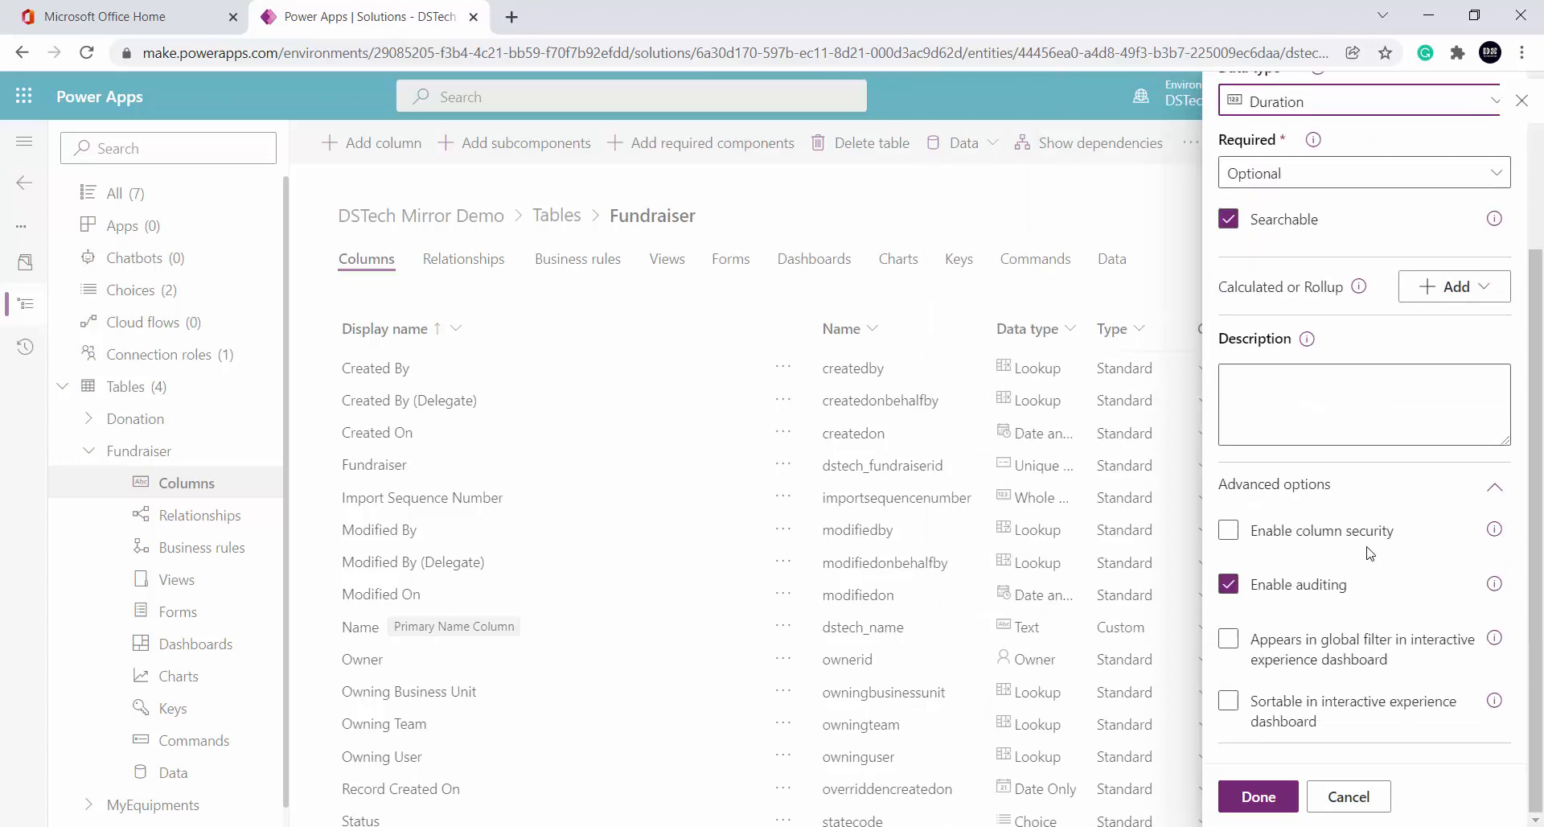
scroll(1370, 554, up, 3)
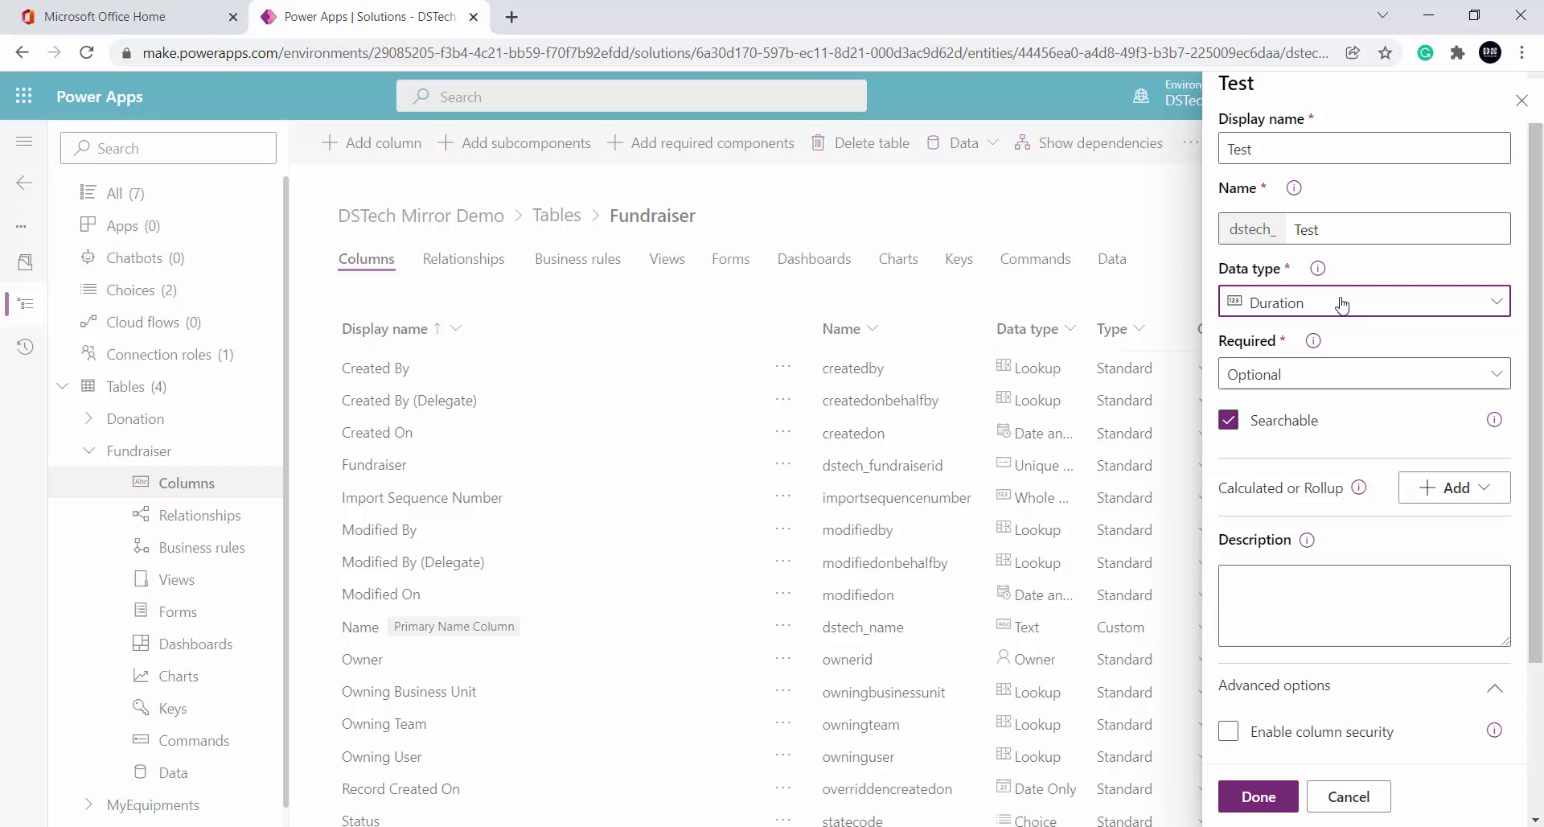
click(1342, 304)
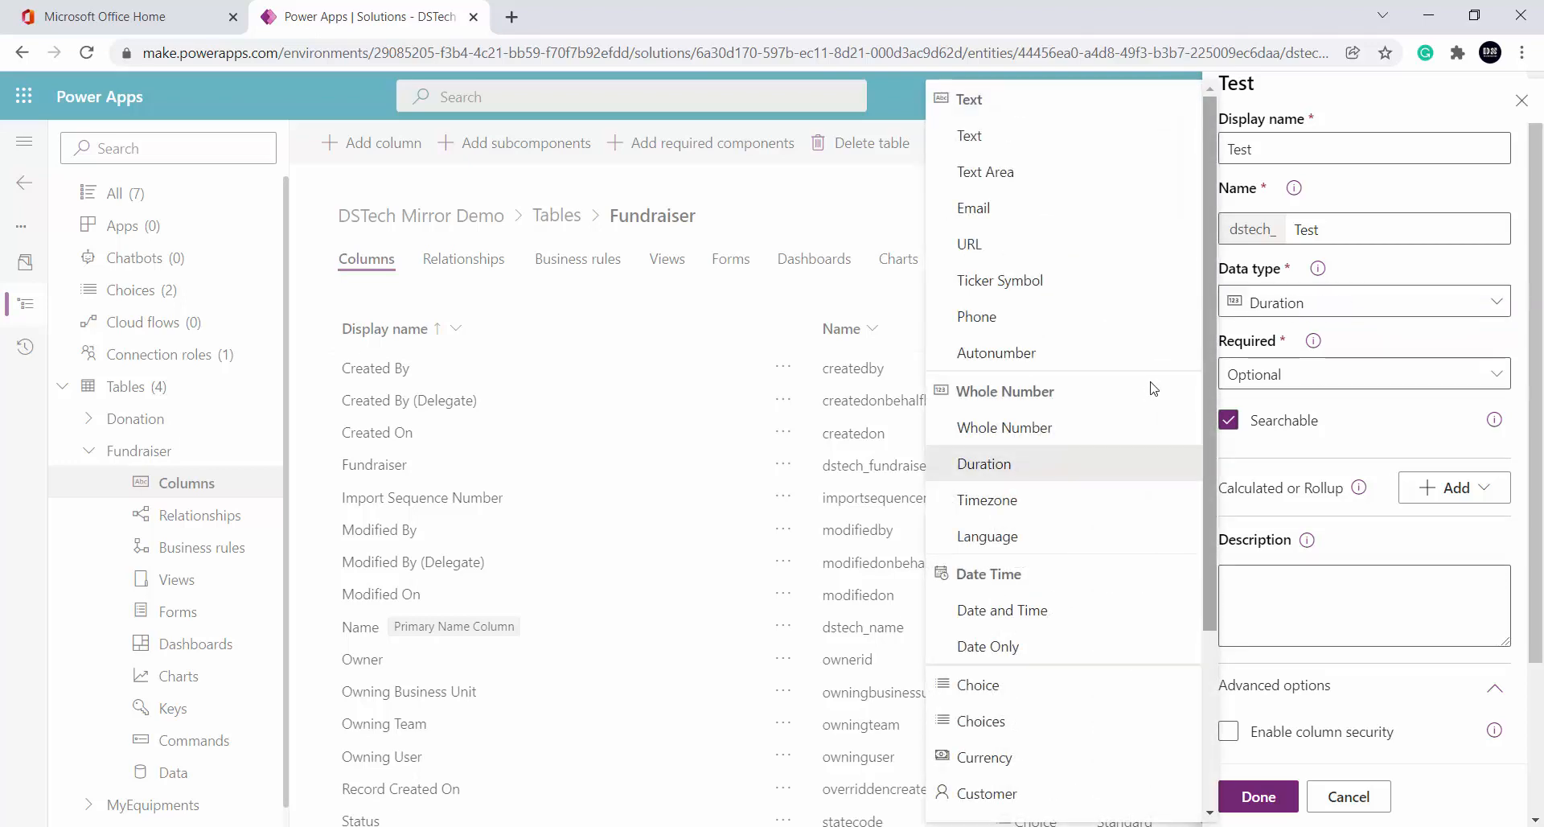
click(1066, 505)
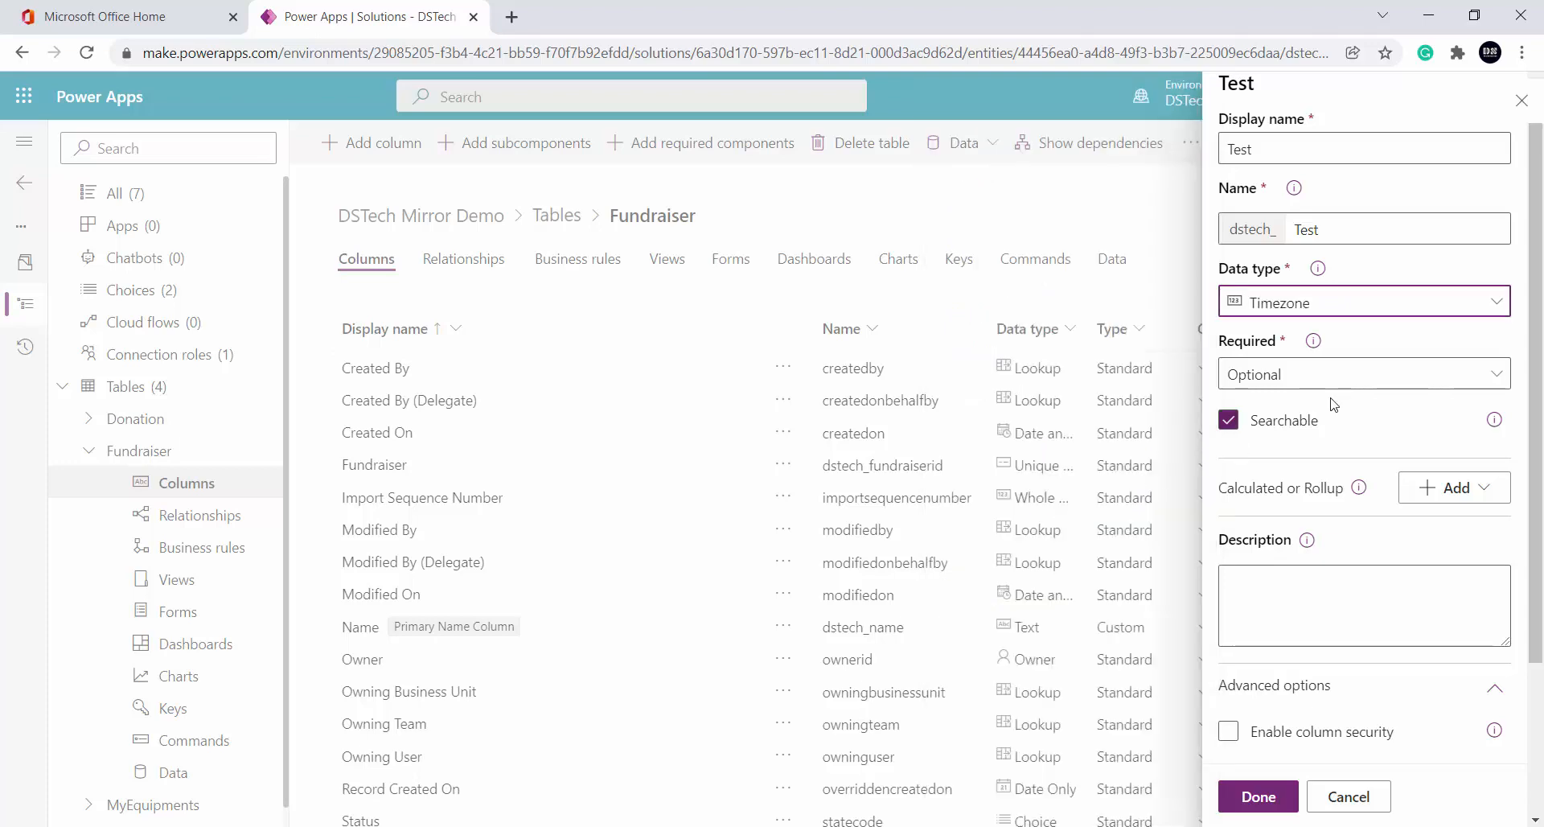
scroll(1333, 404, down, 3)
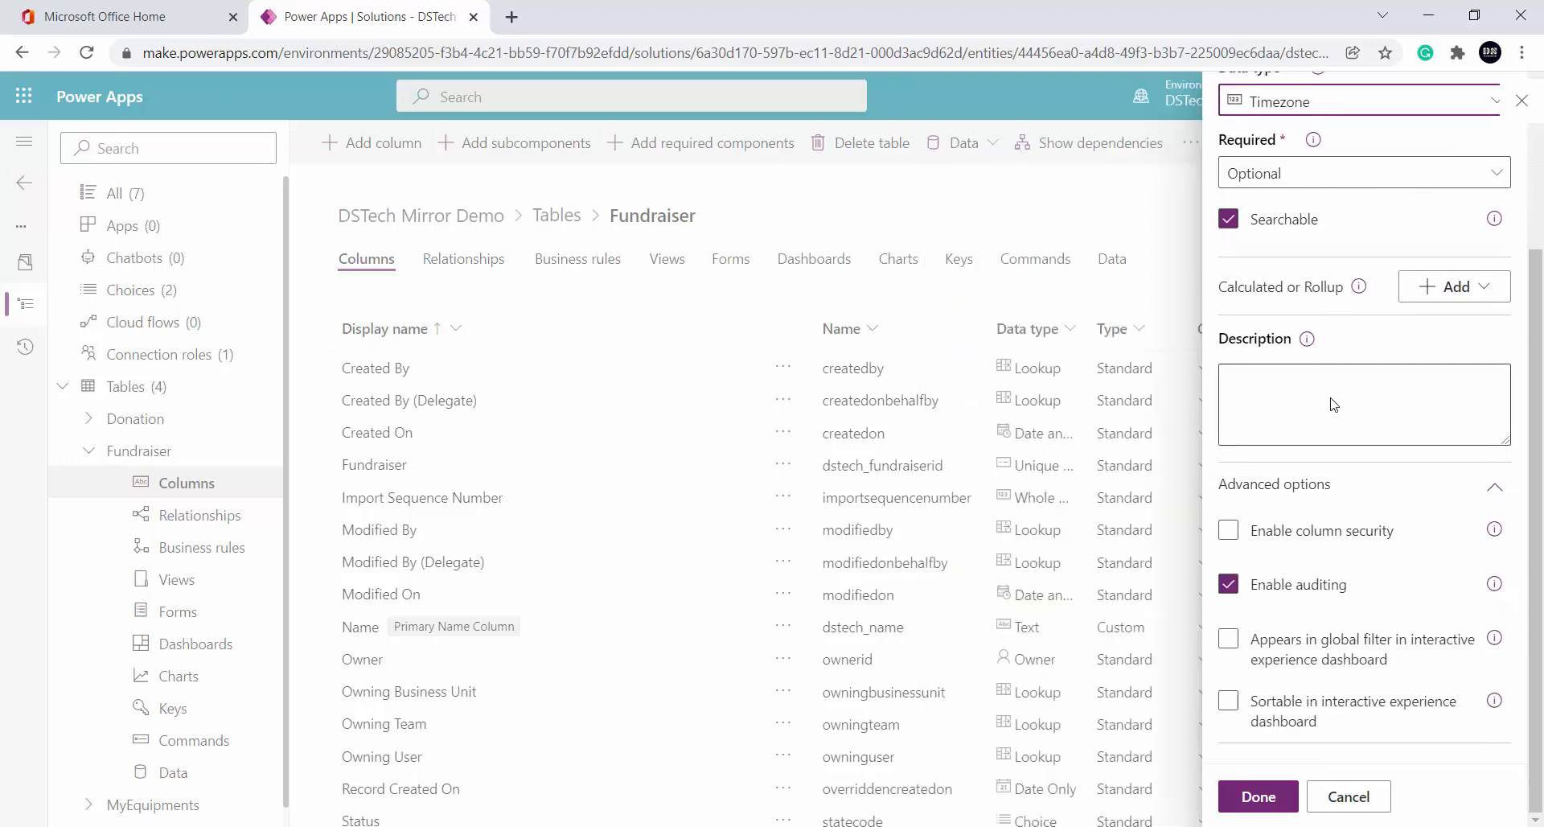
scroll(1330, 397, up, 3)
Try Required and Recommended requirement levels, then leave the column Optional
click(1379, 400)
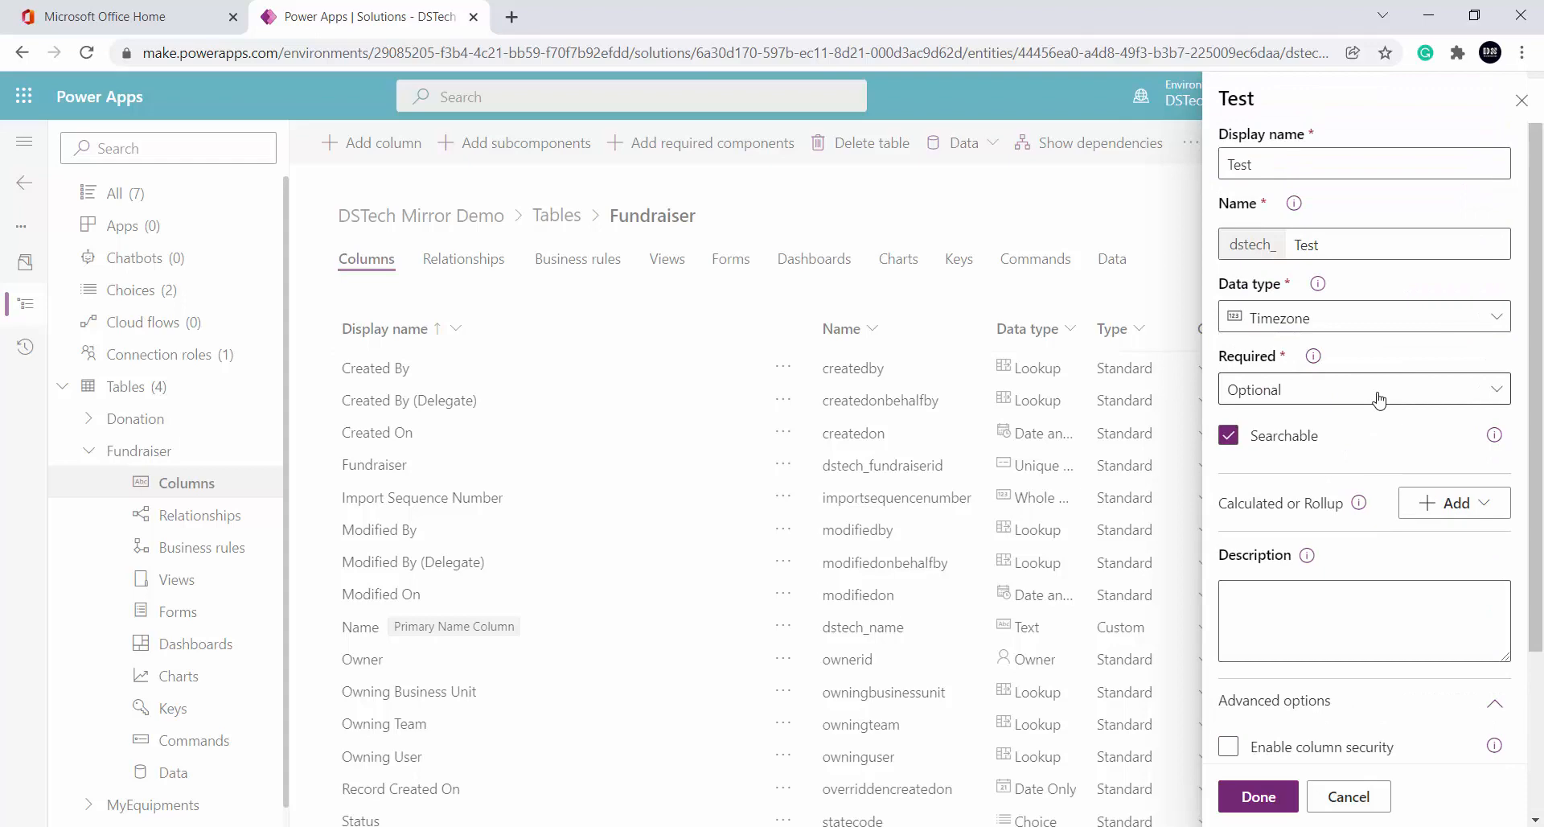
click(1380, 400)
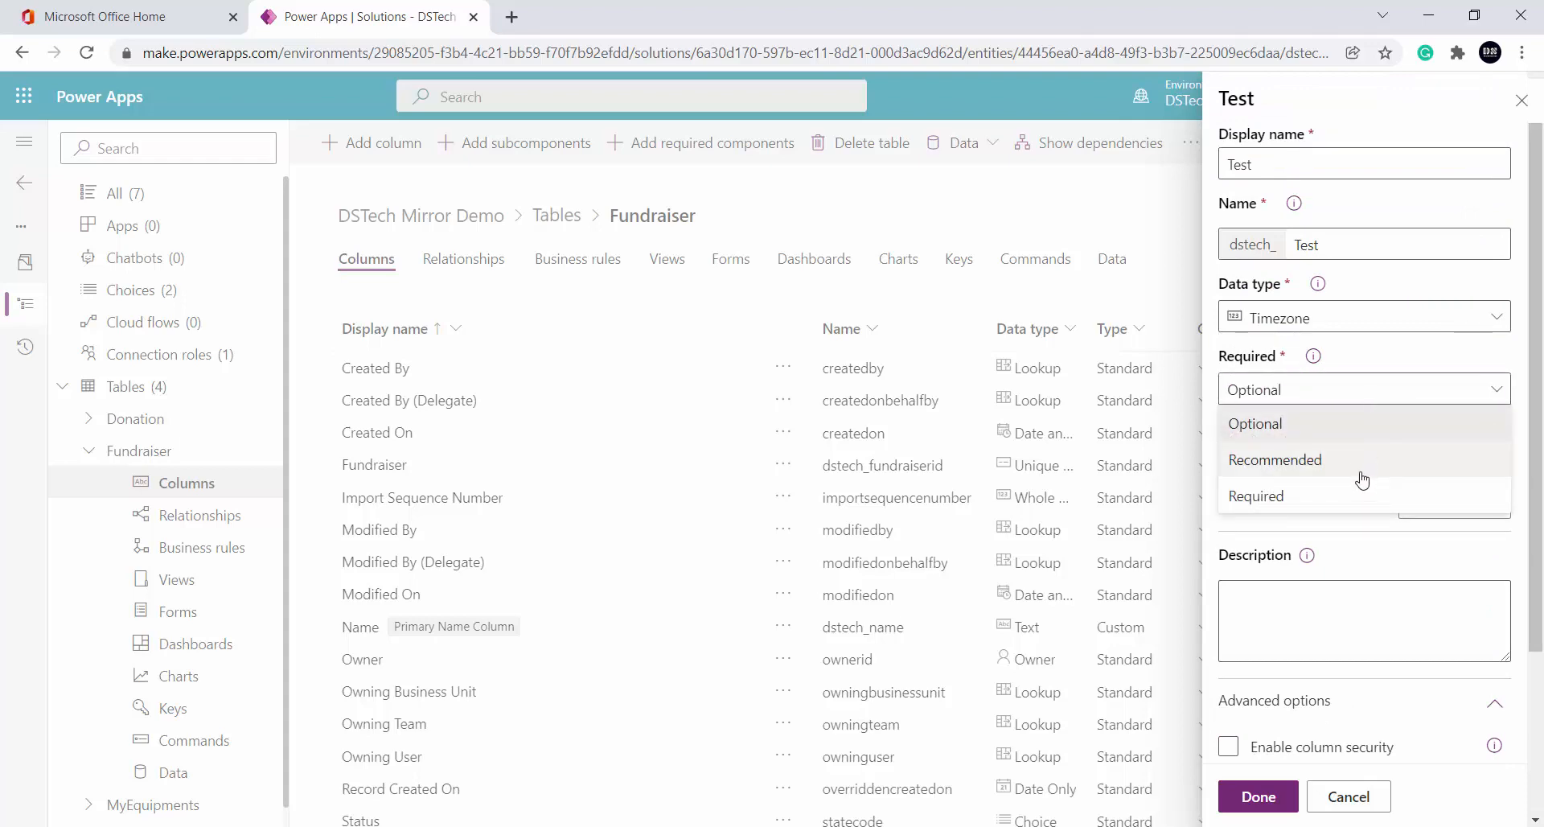
click(1357, 504)
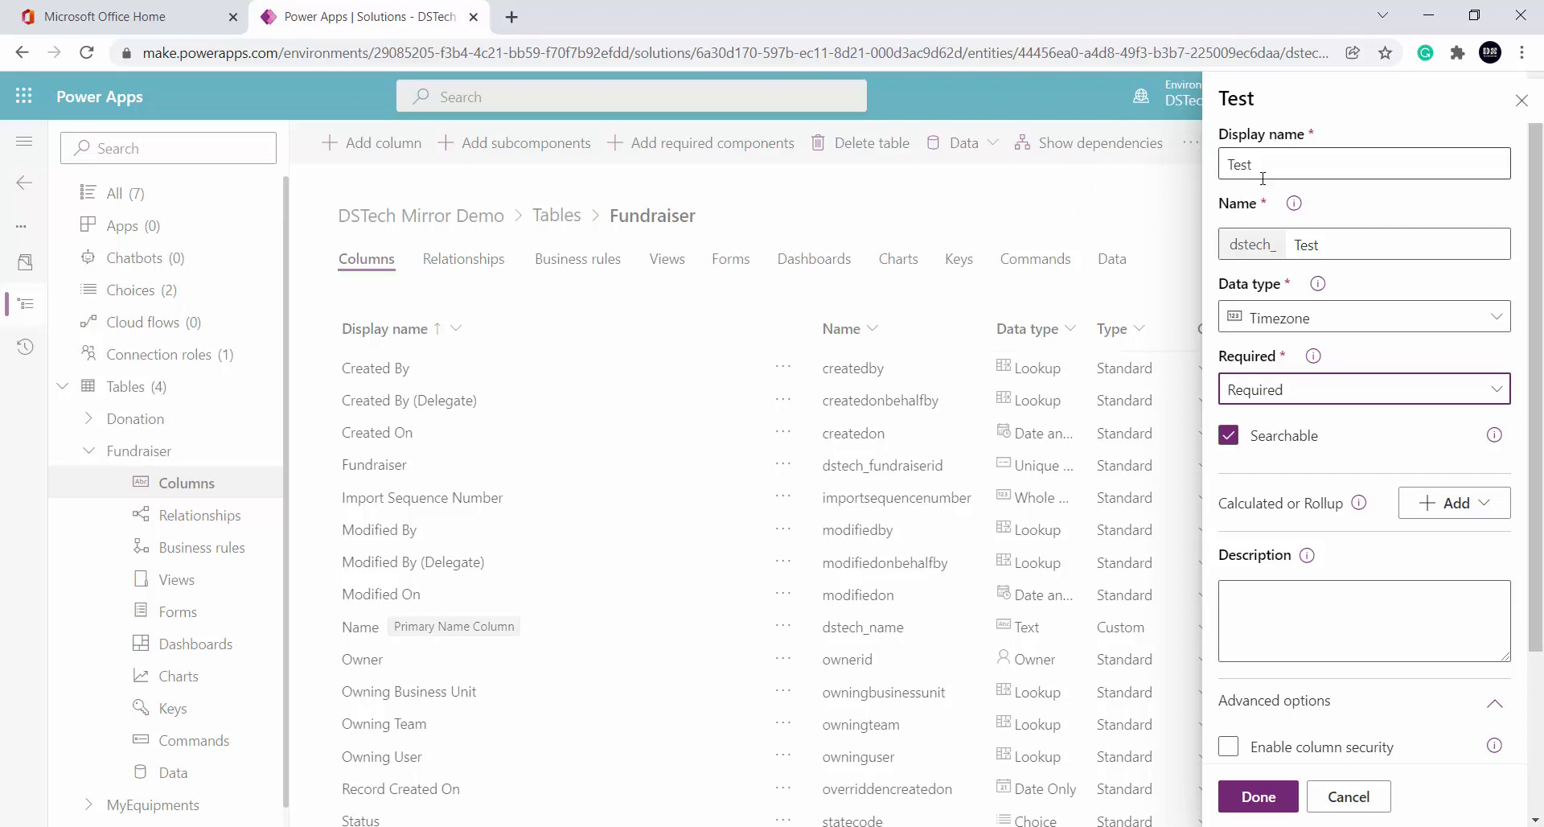
click(1297, 393)
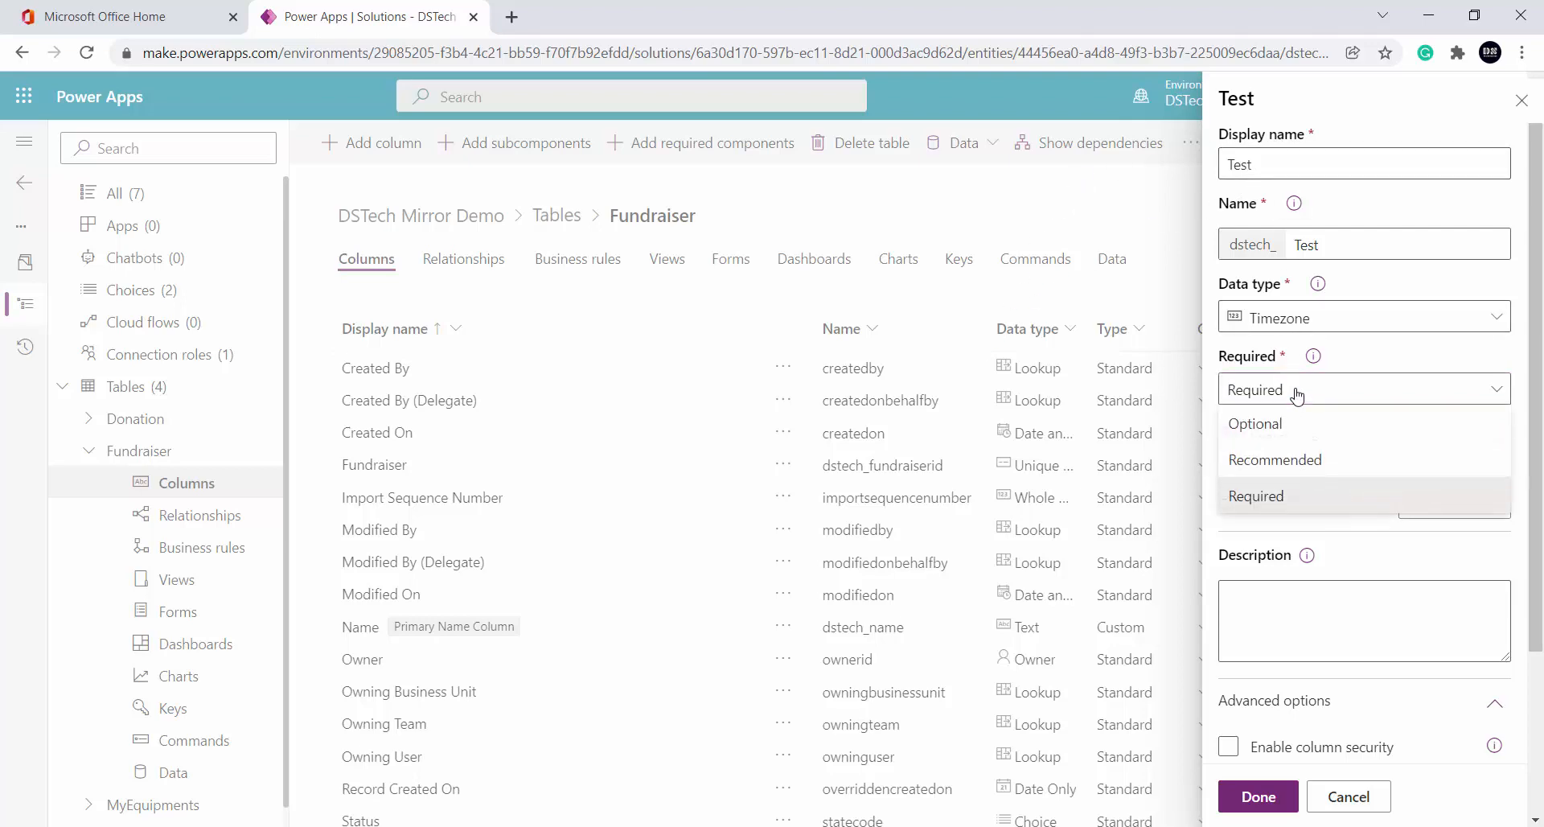
click(1297, 392)
click(1297, 393)
click(1298, 463)
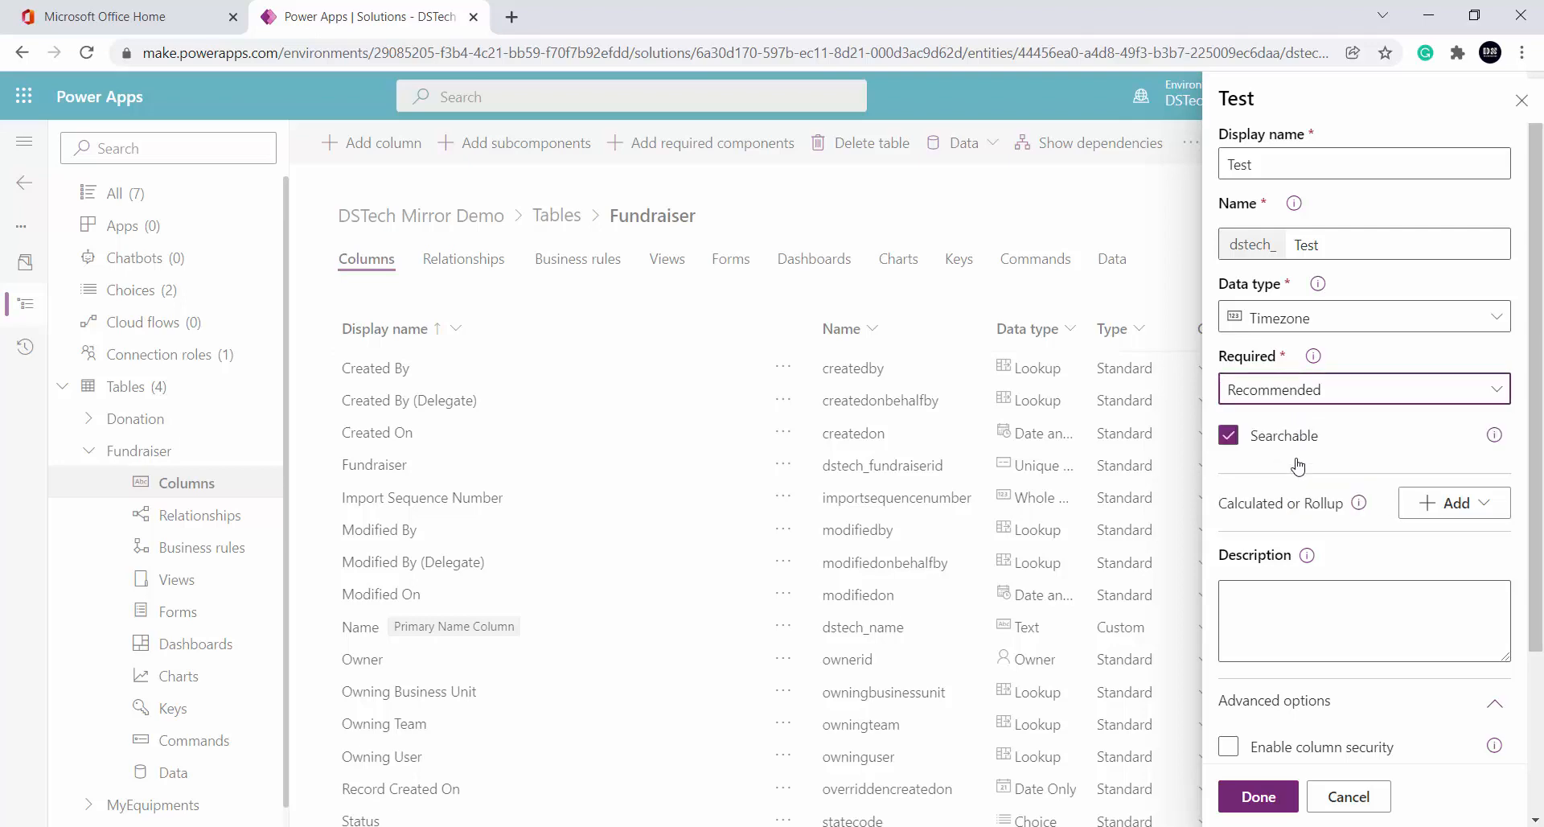
click(1357, 432)
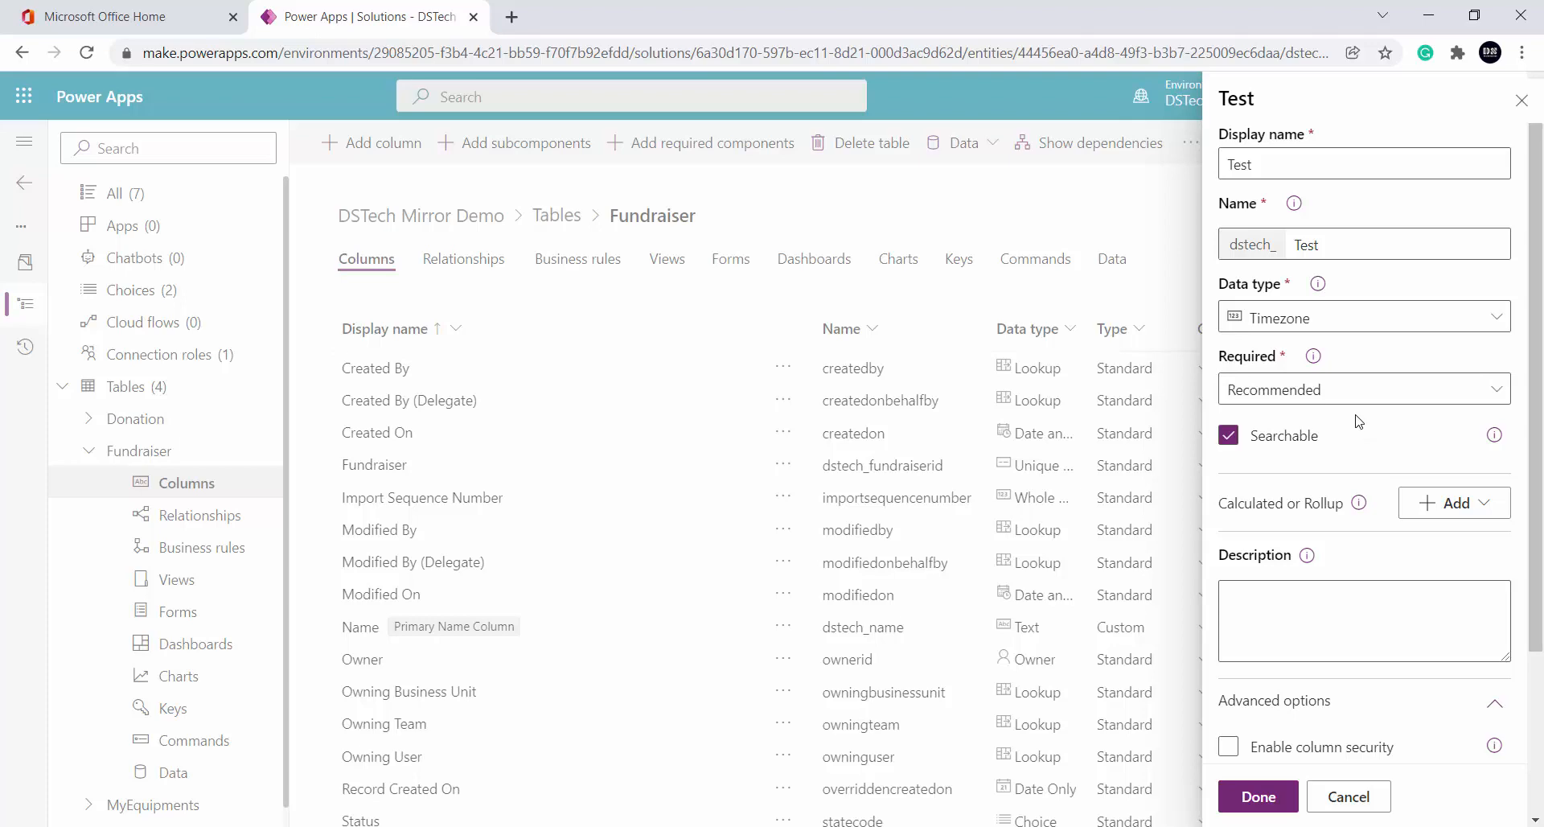
click(1354, 397)
click(1328, 426)
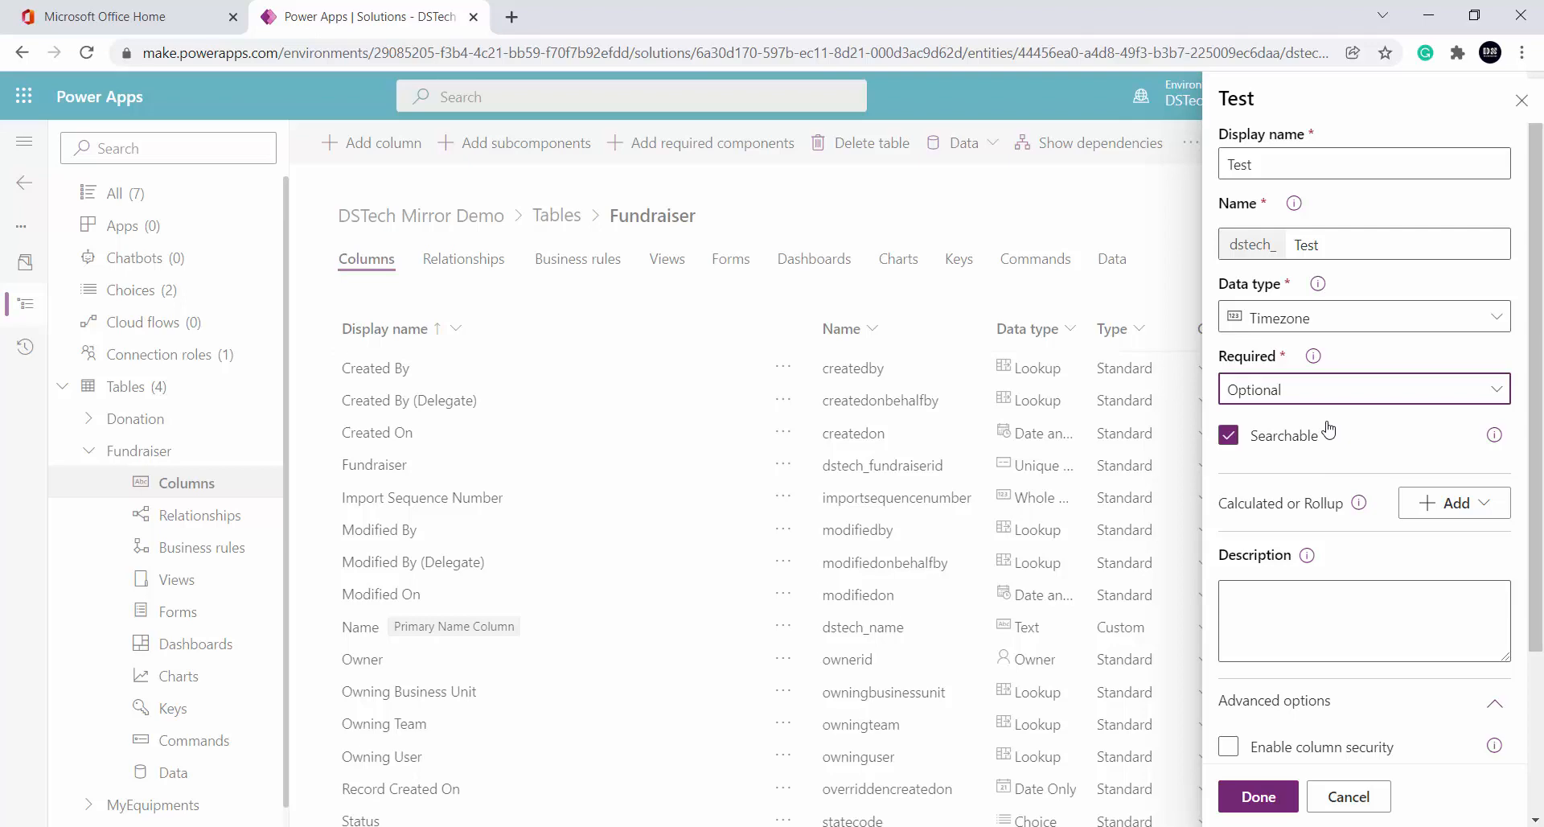
Review the Test column's advanced options, then collapse that section
scroll(1357, 431, down, 3)
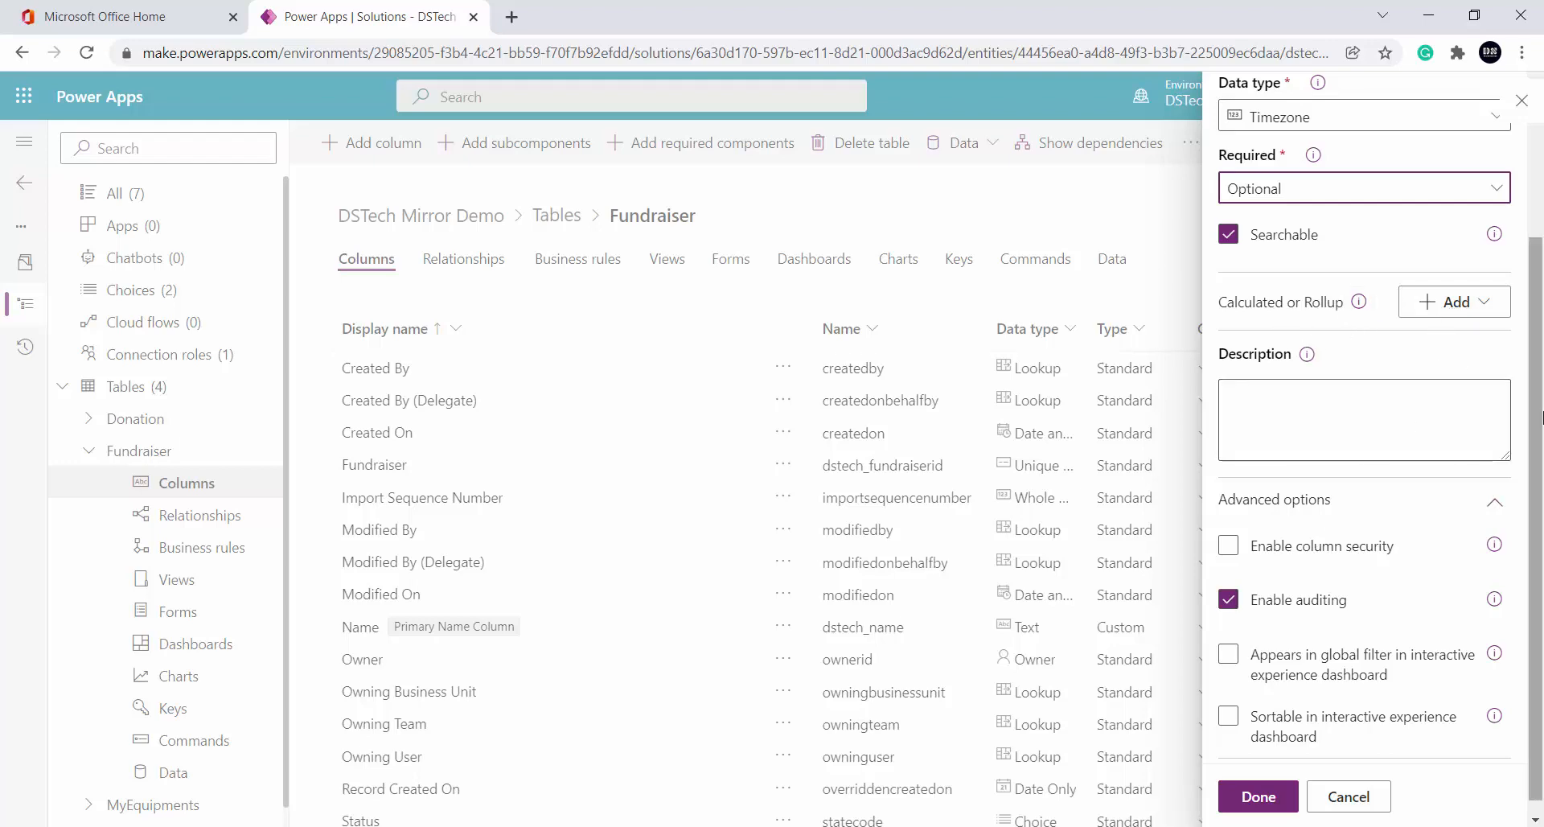
scroll(1399, 640, down, 1)
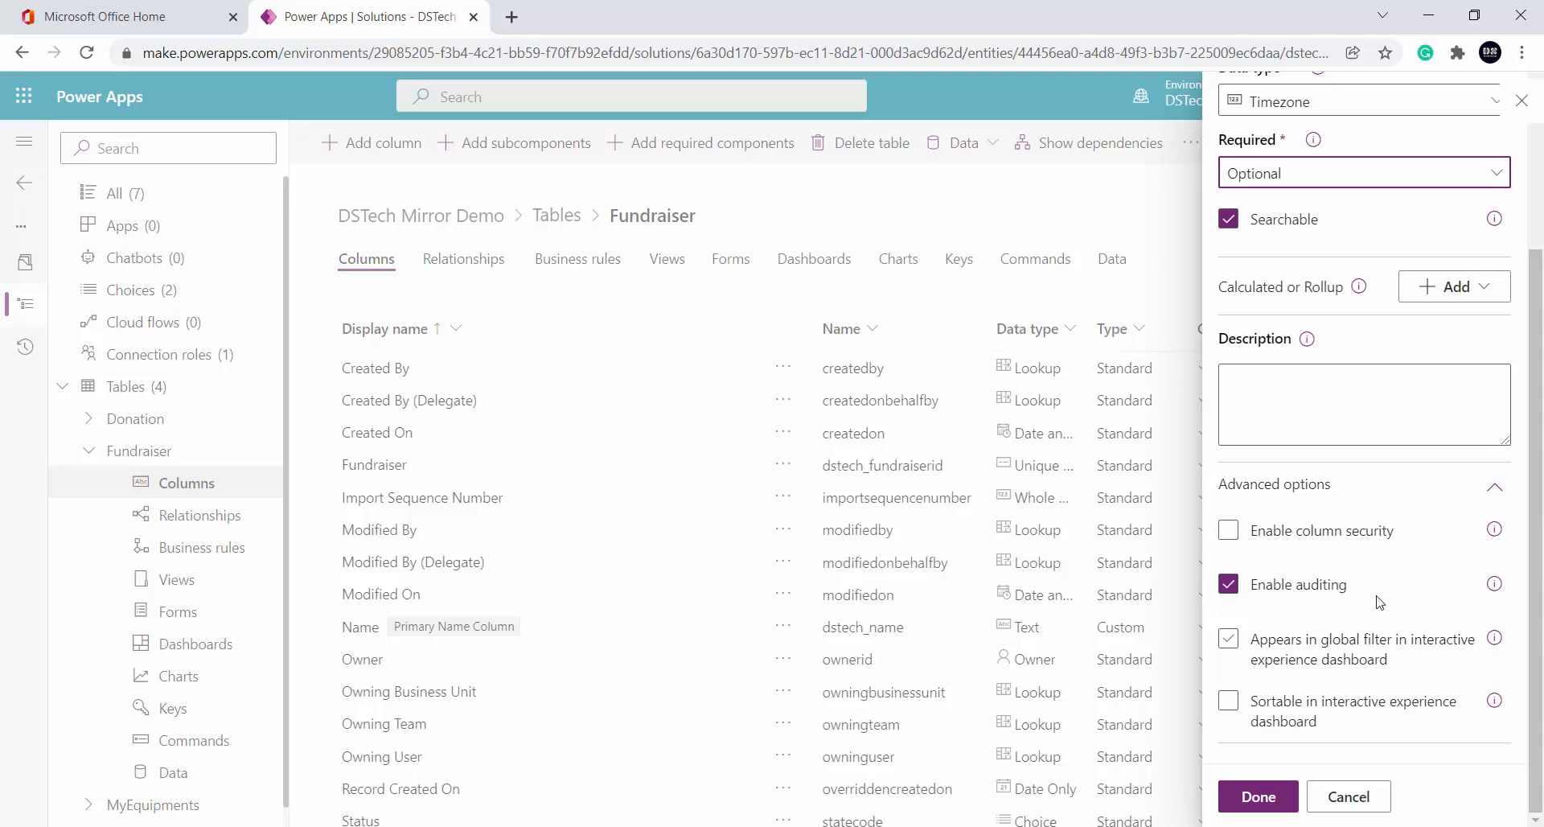
click(1493, 489)
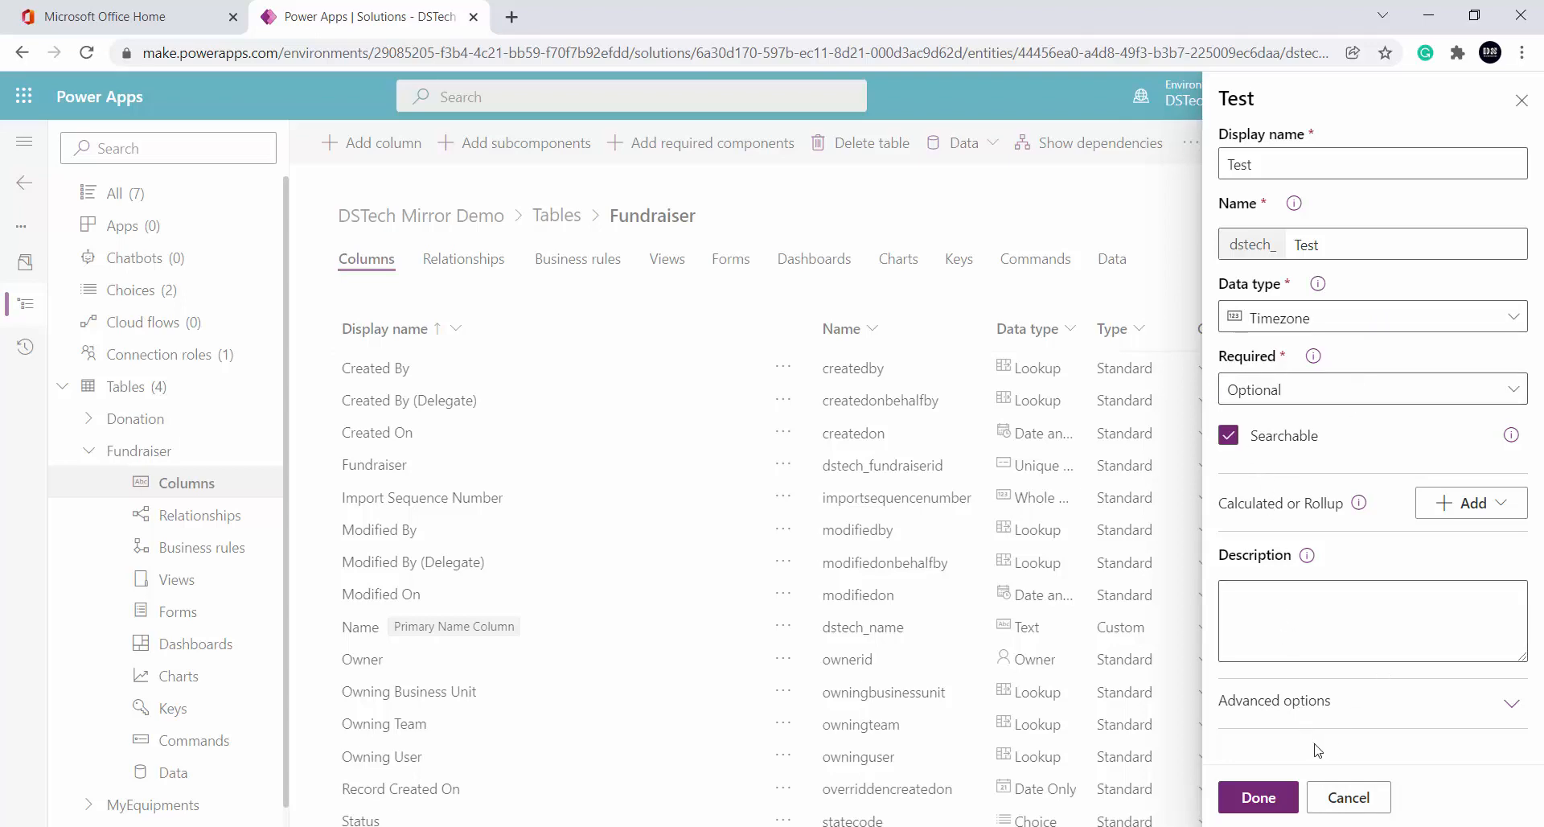
Set the Test column to Date and Time, then browse further down the data type list
click(1341, 324)
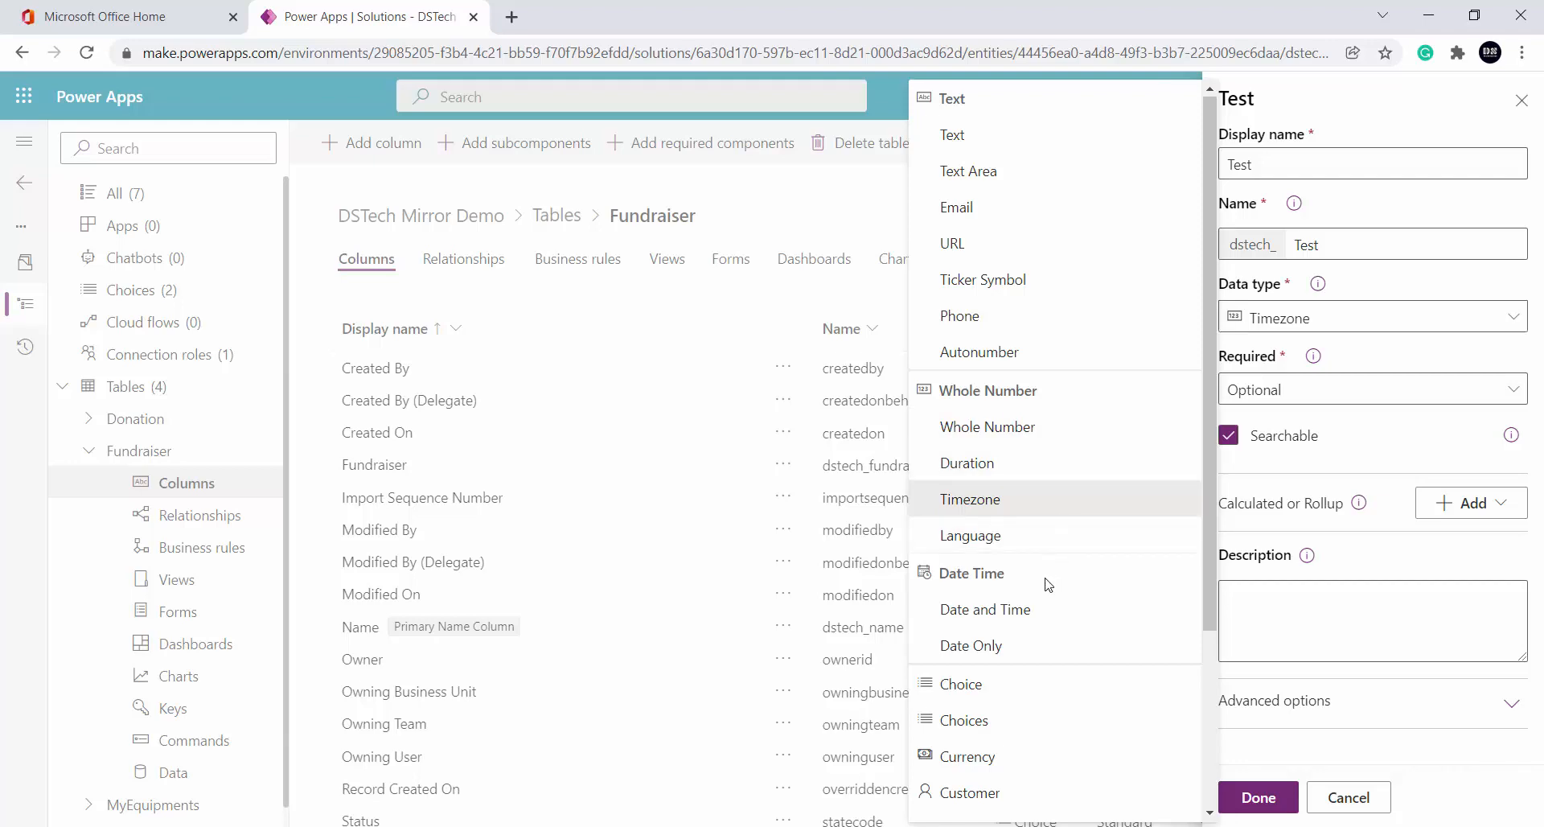
click(1022, 626)
click(1319, 322)
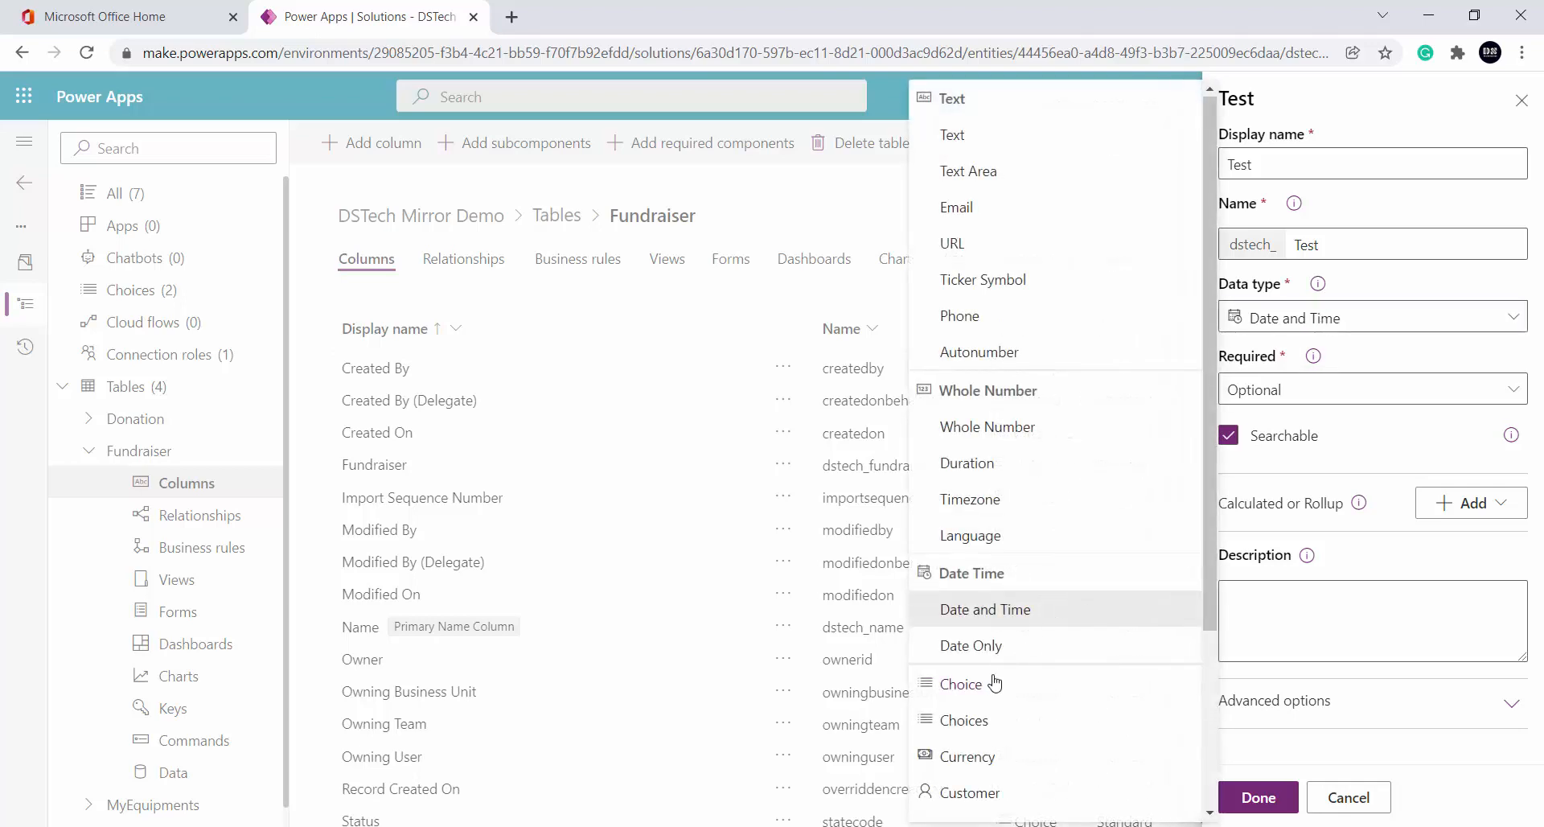
scroll(1021, 672, down, 3)
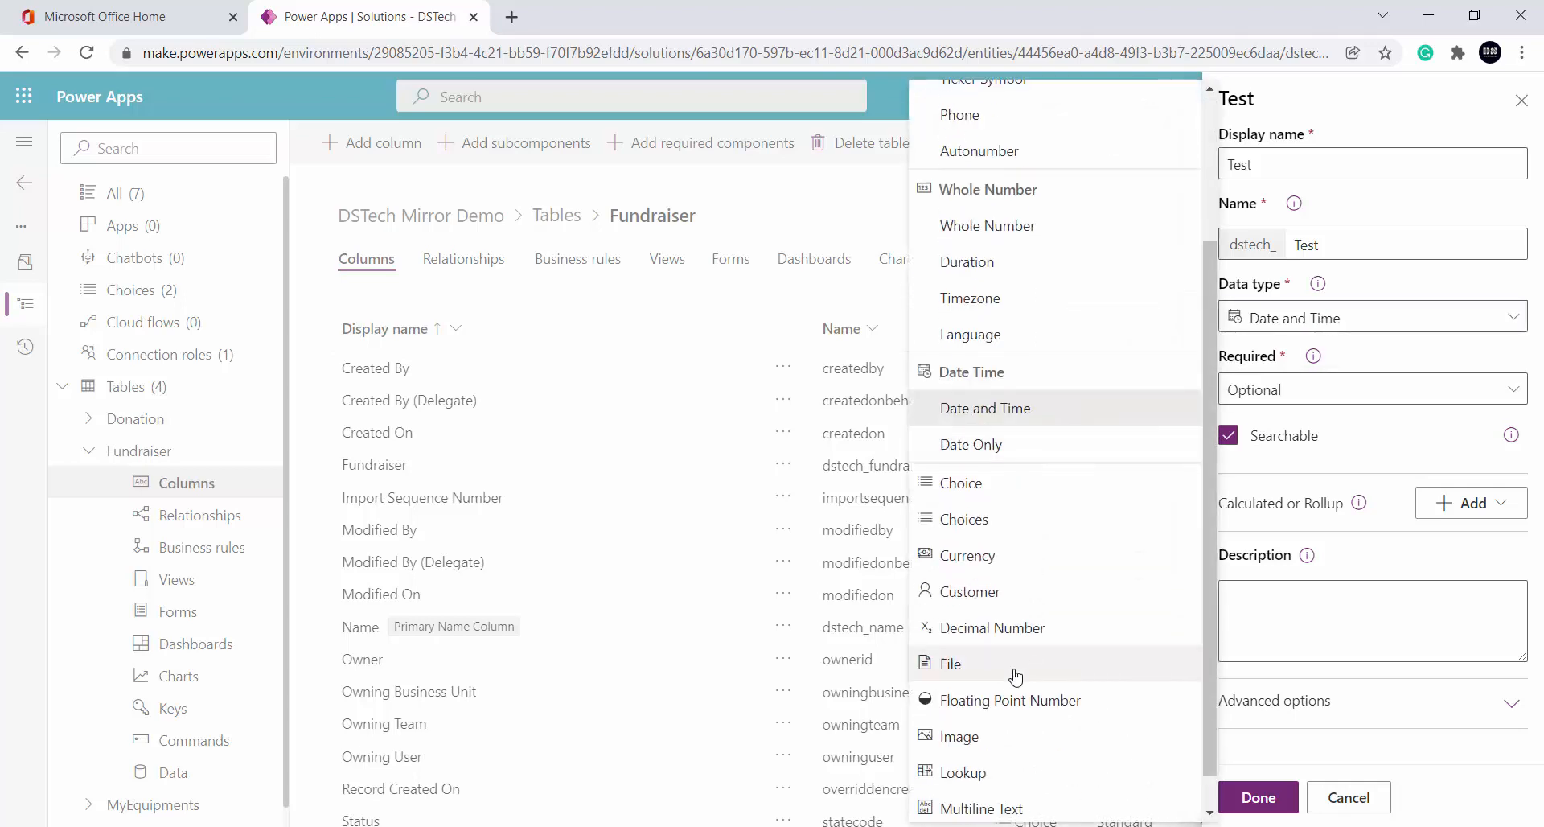
scroll(1016, 678, down, 1)
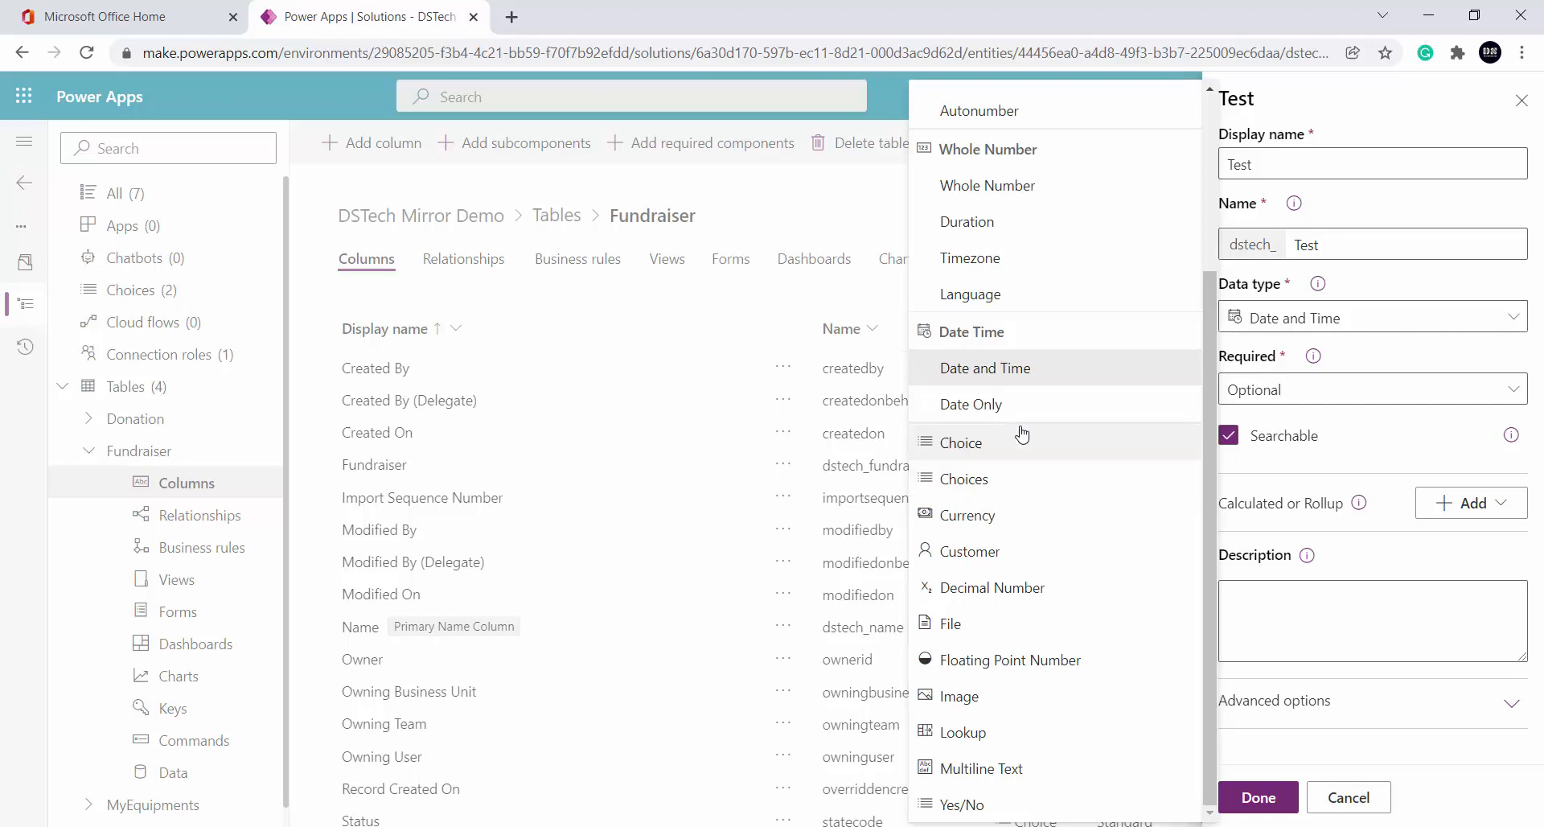
Try Choices and single Choice, then settle on Customer as the Test column's data type
click(1028, 486)
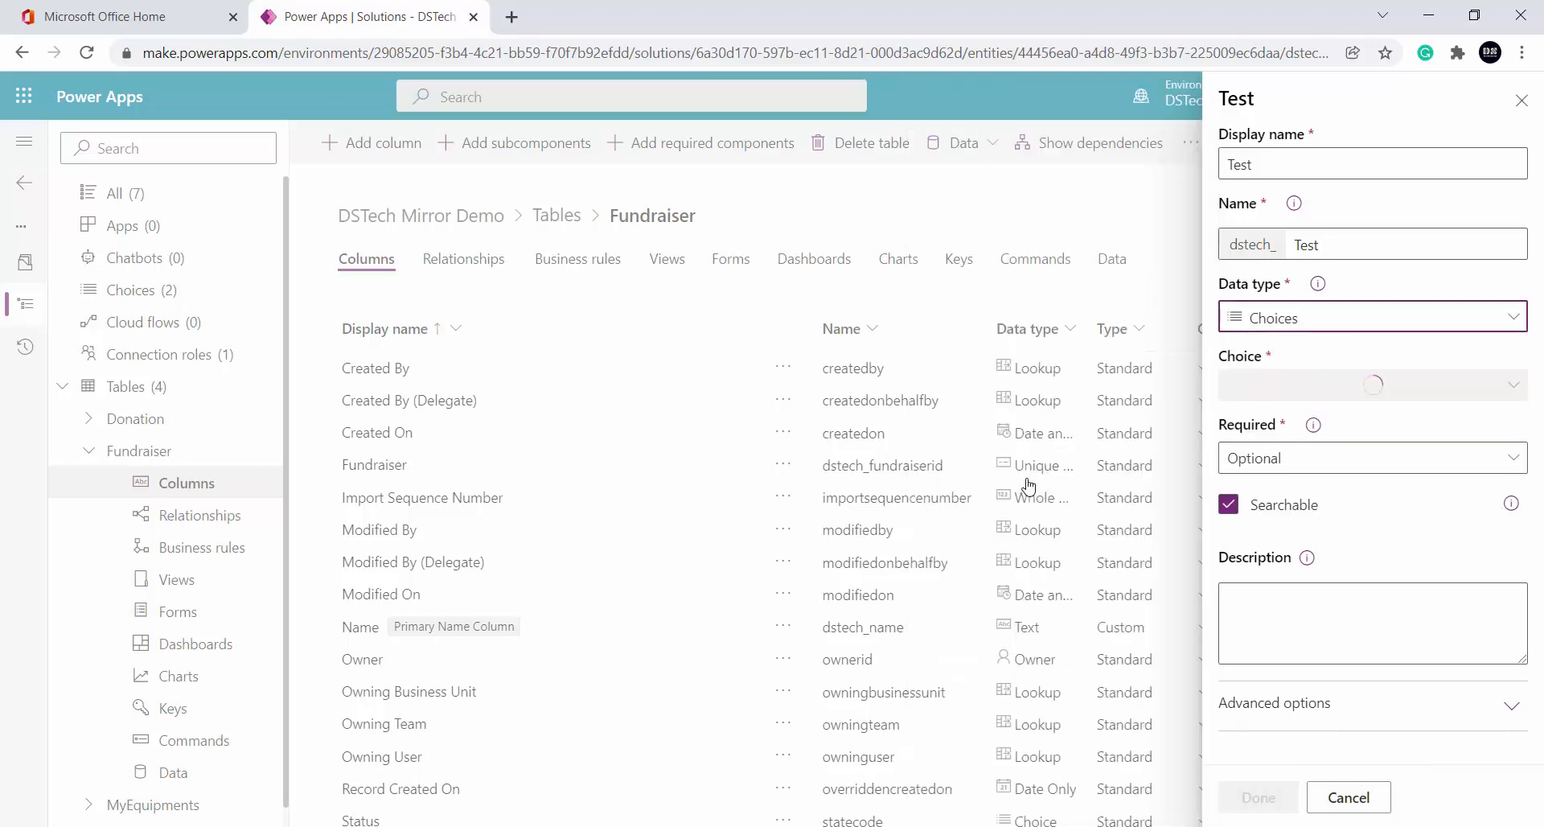
click(1407, 325)
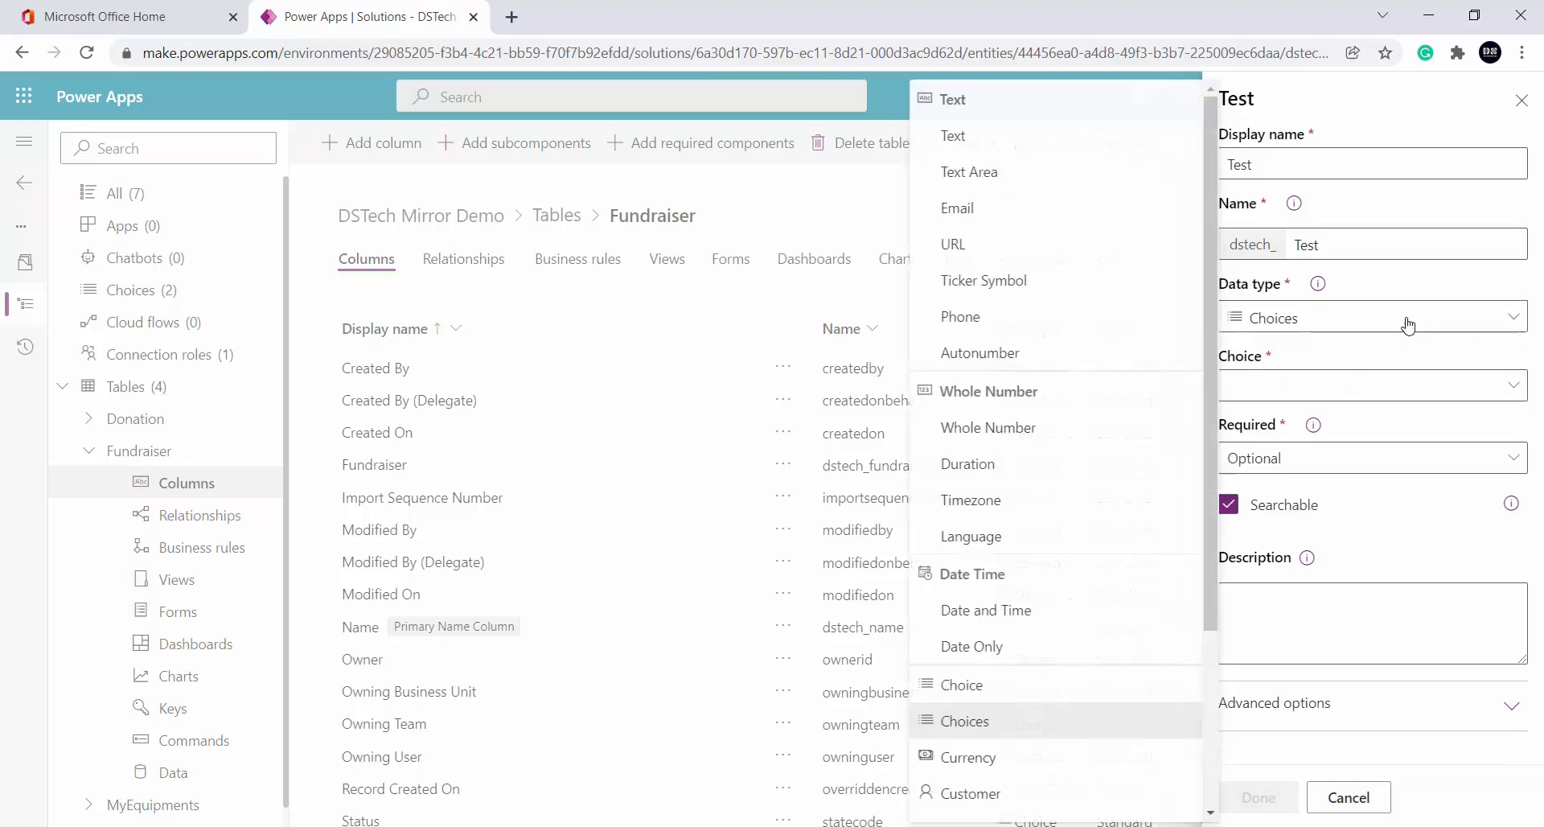
click(1032, 685)
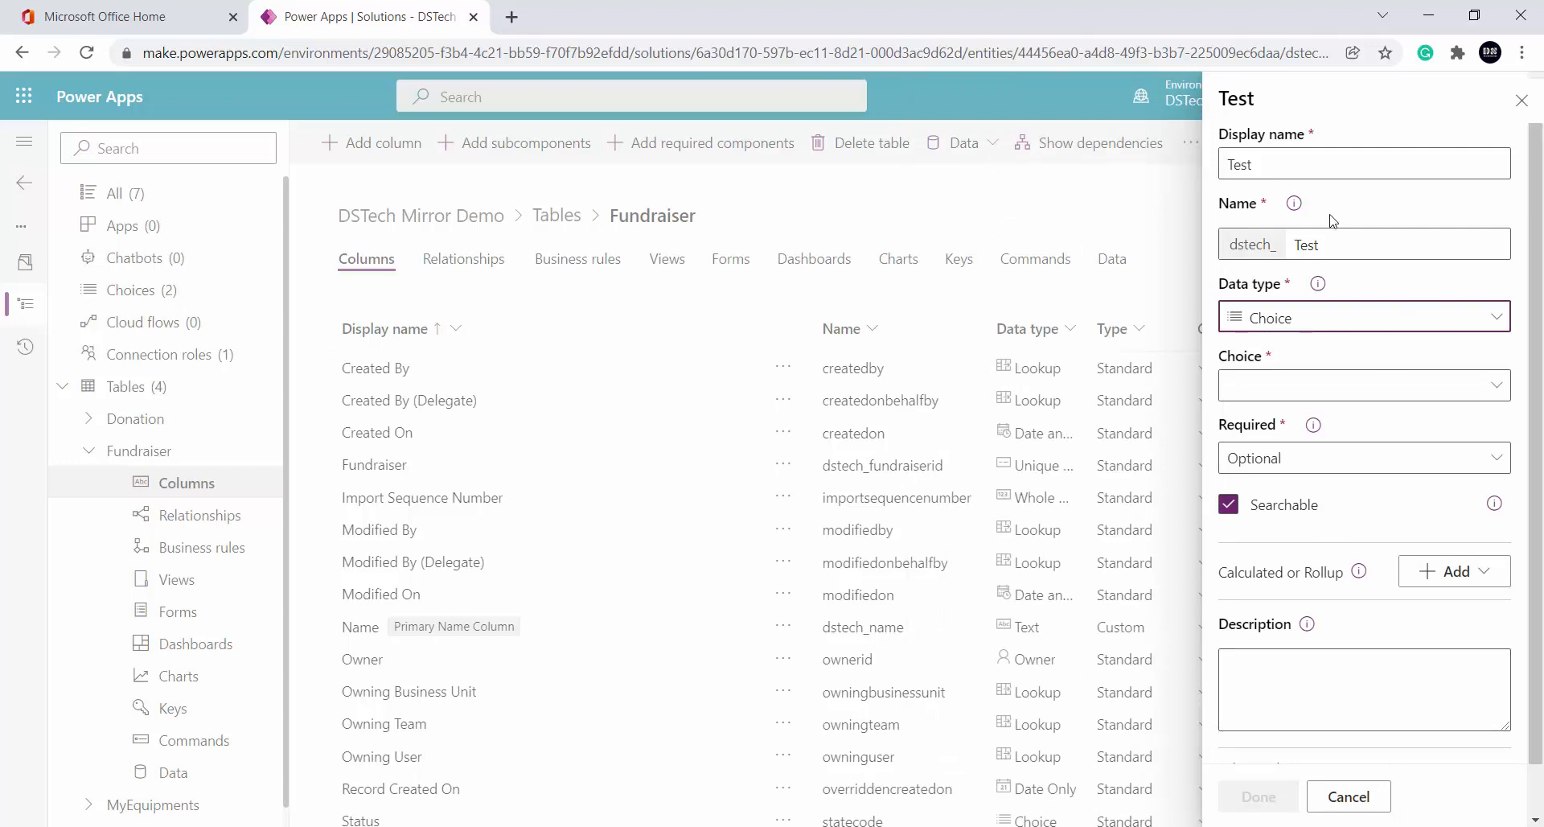
click(1367, 330)
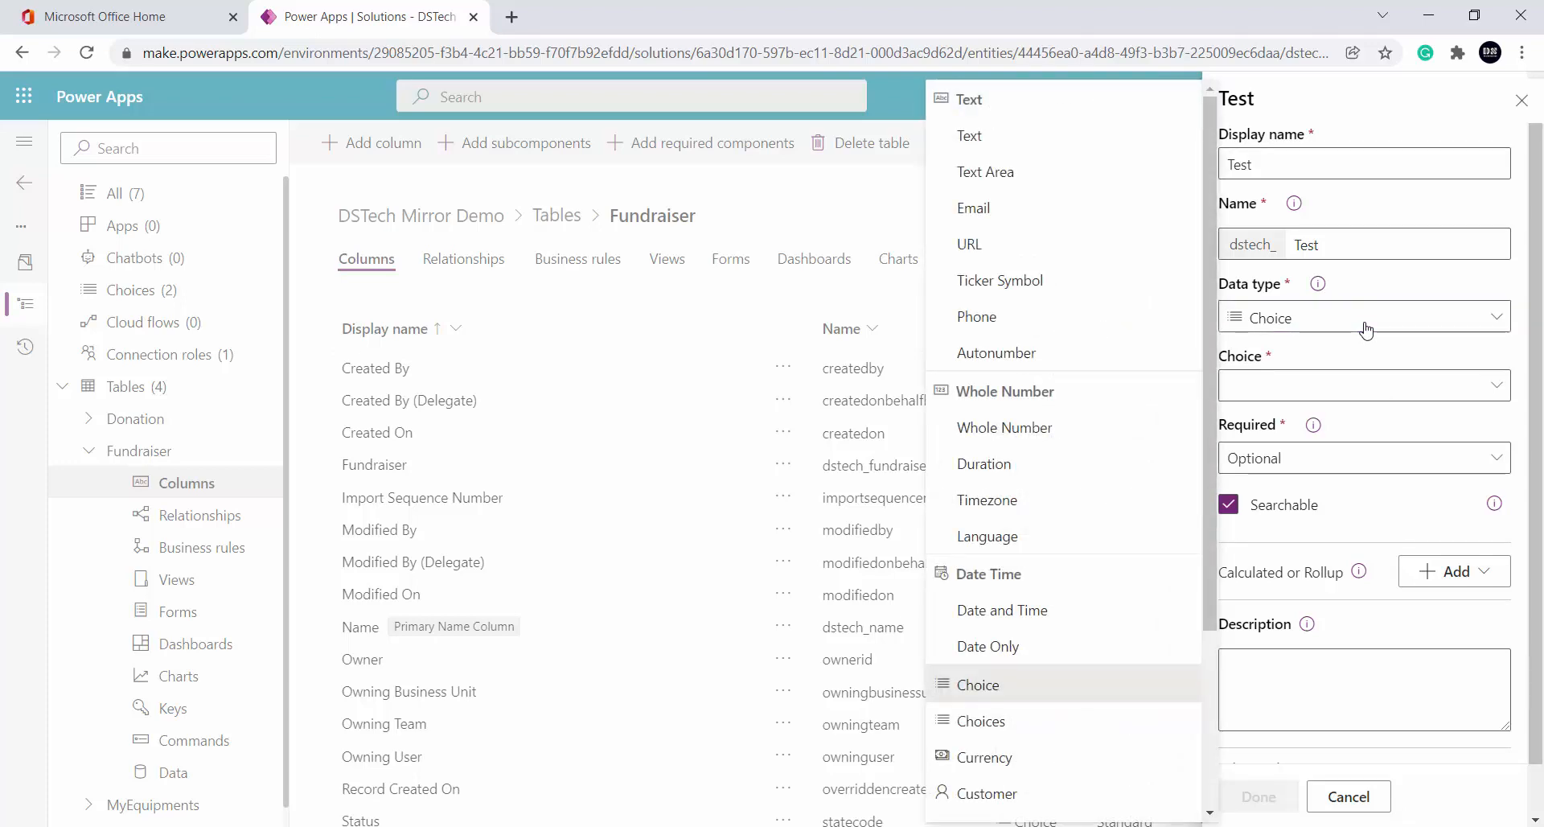
scroll(1062, 644, down, 3)
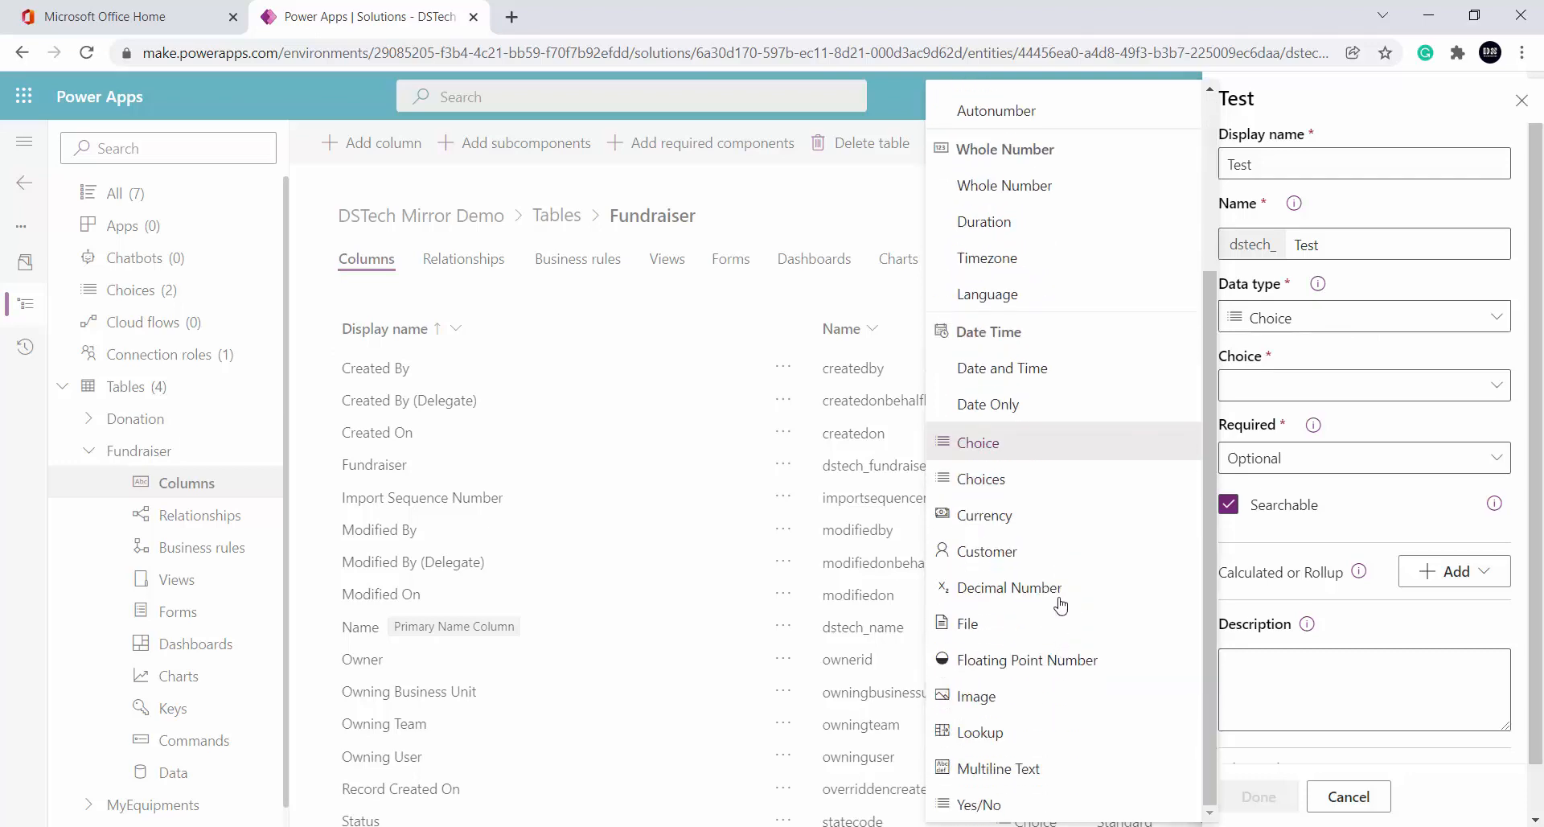
click(1033, 551)
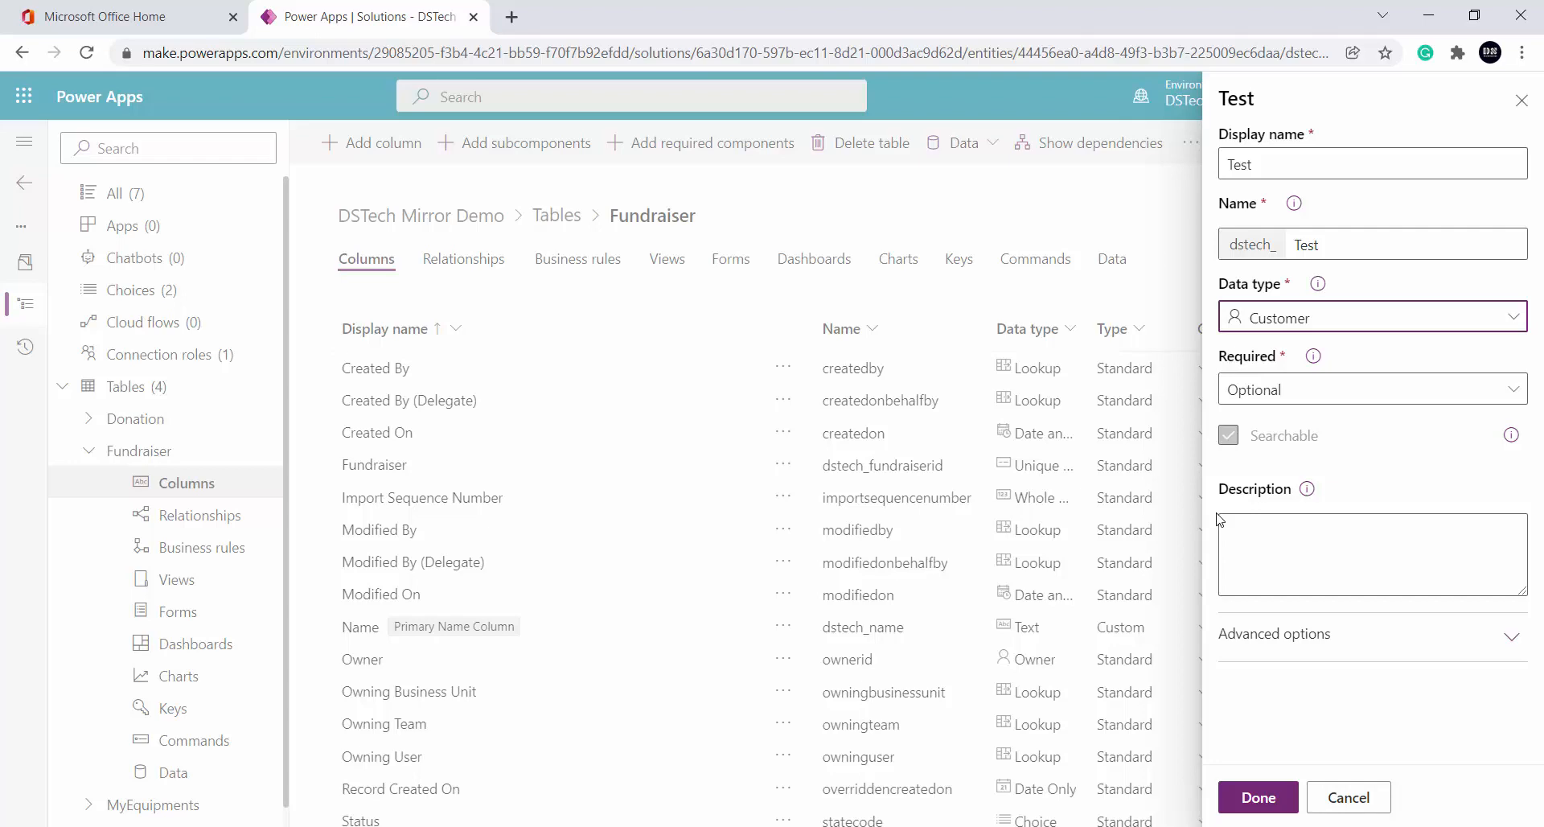
Switch the Test column's data type from Customer to Lookup
click(1398, 328)
click(1399, 330)
click(1398, 328)
scroll(1006, 692, down, 3)
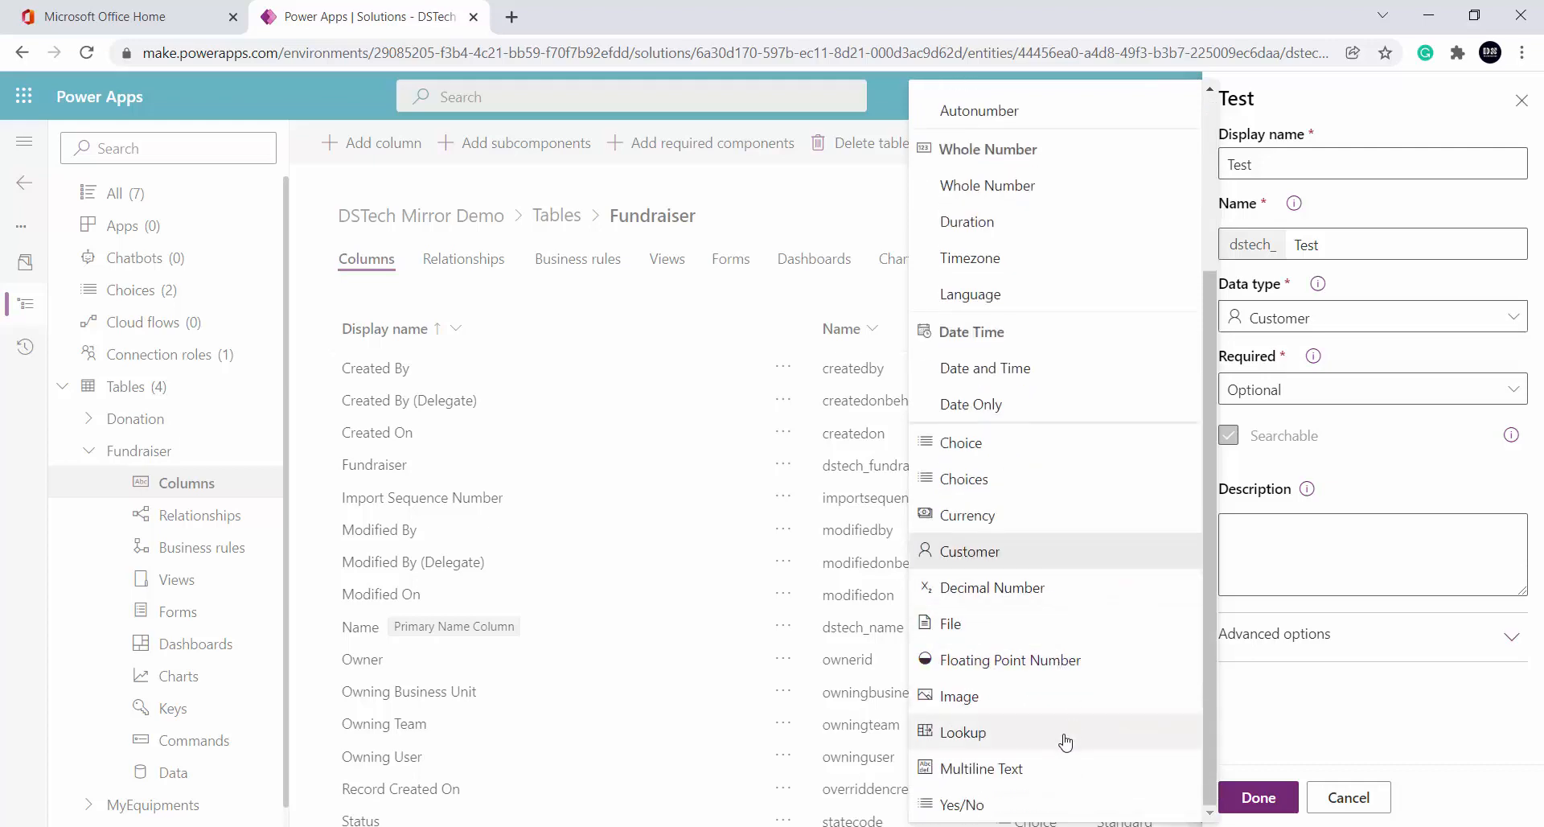
click(1007, 743)
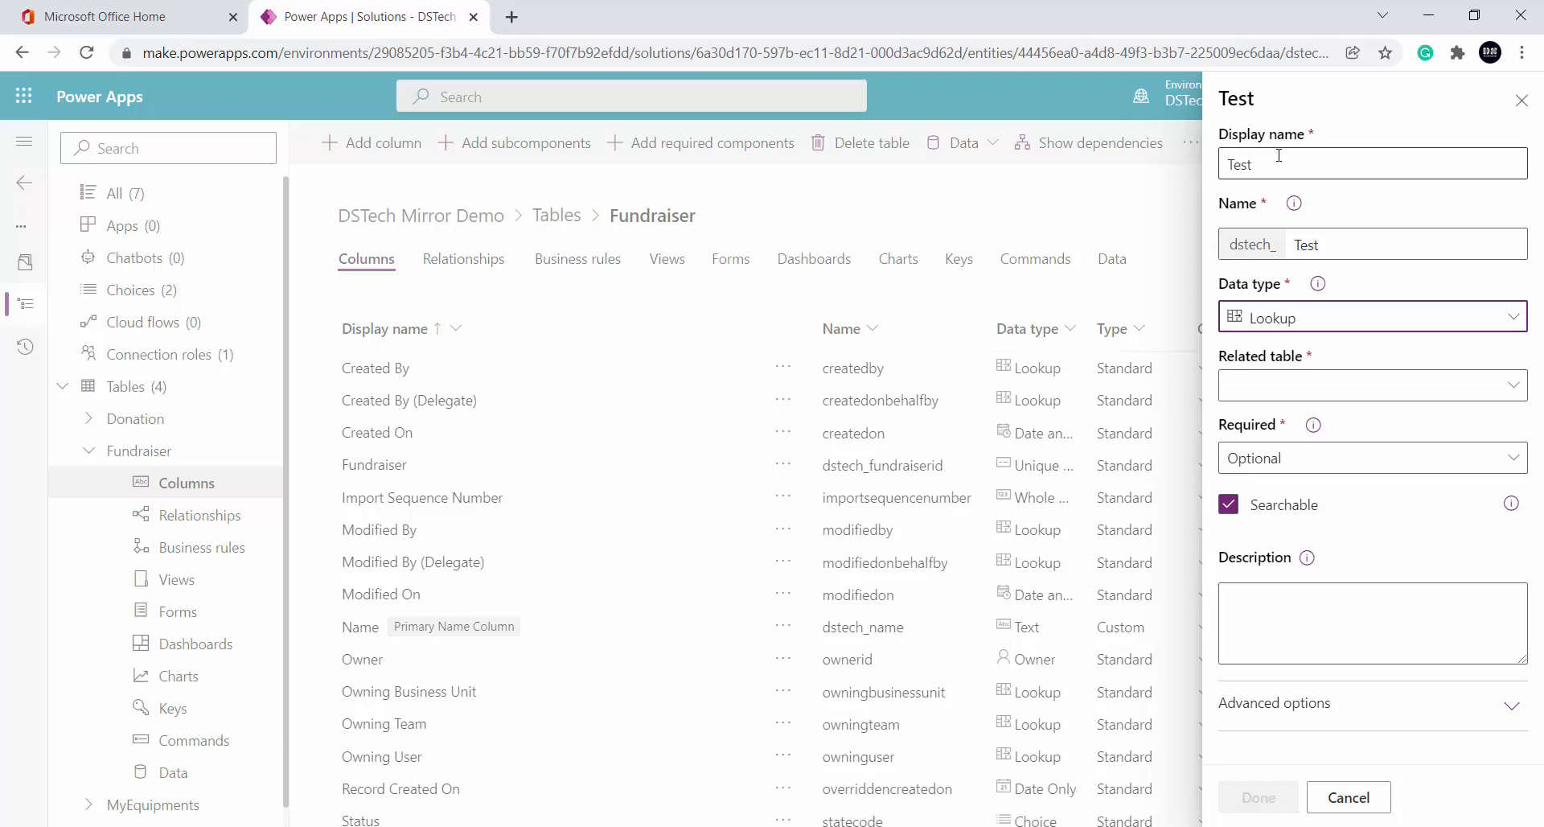
Choose Donation as the related table for the Test lookup column
click(1317, 322)
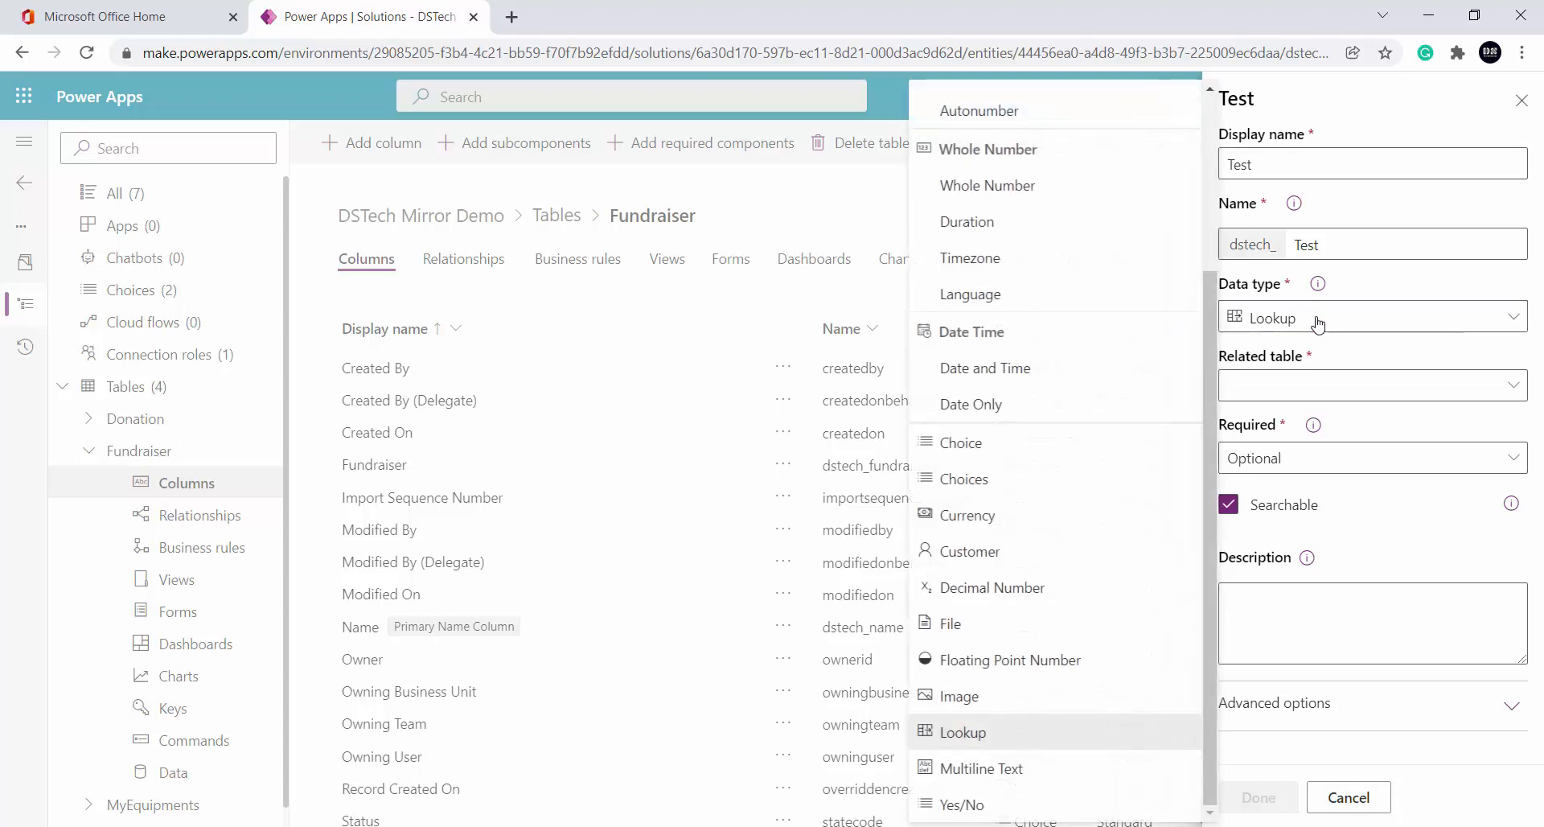
click(1319, 322)
click(1430, 392)
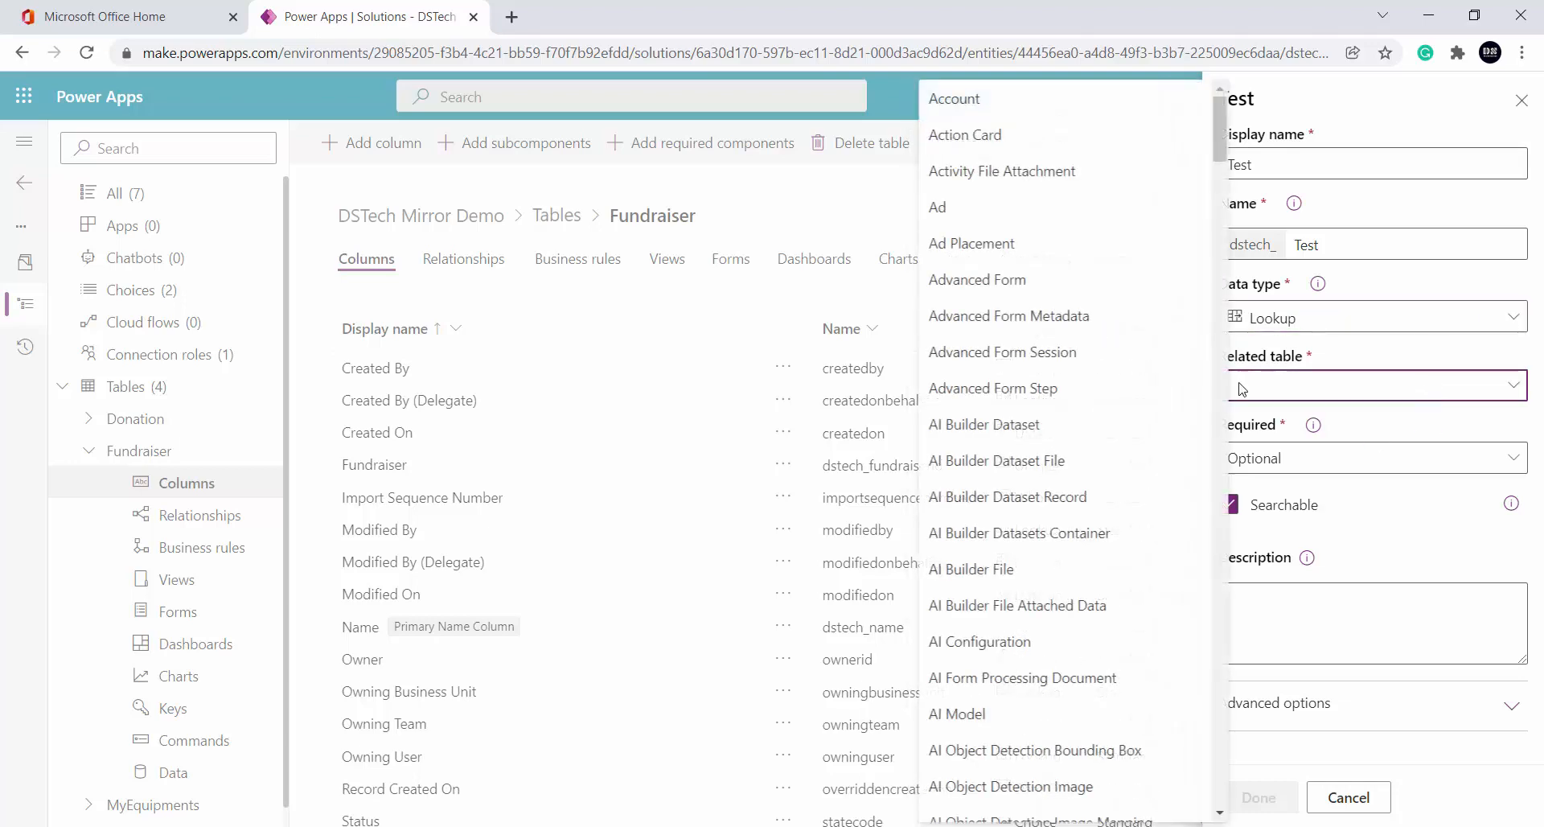
scroll(1006, 443, down, 10)
scroll(1010, 445, down, 12)
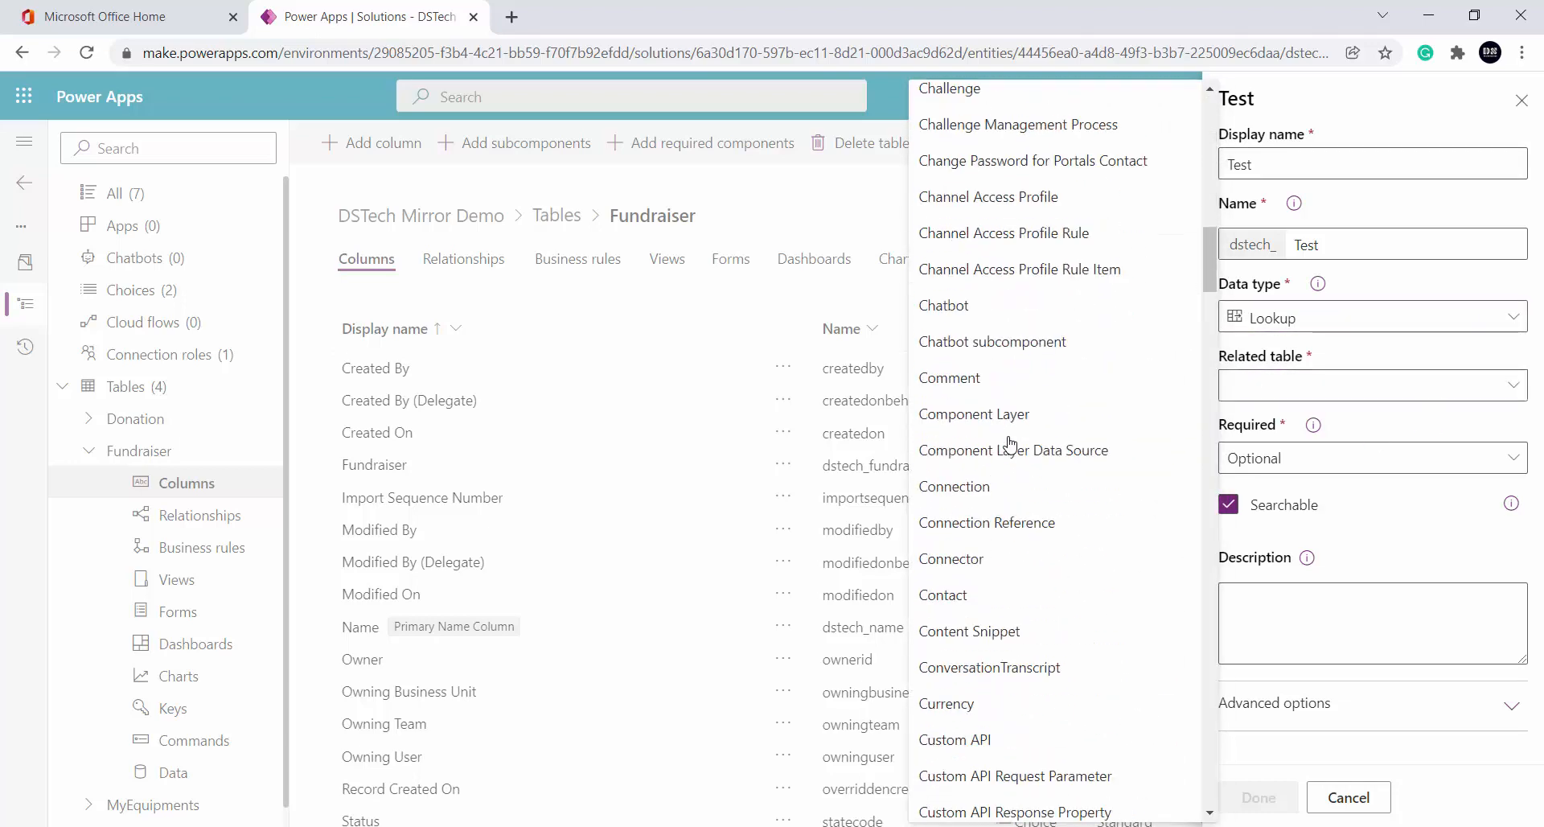
scroll(1017, 502, down, 1)
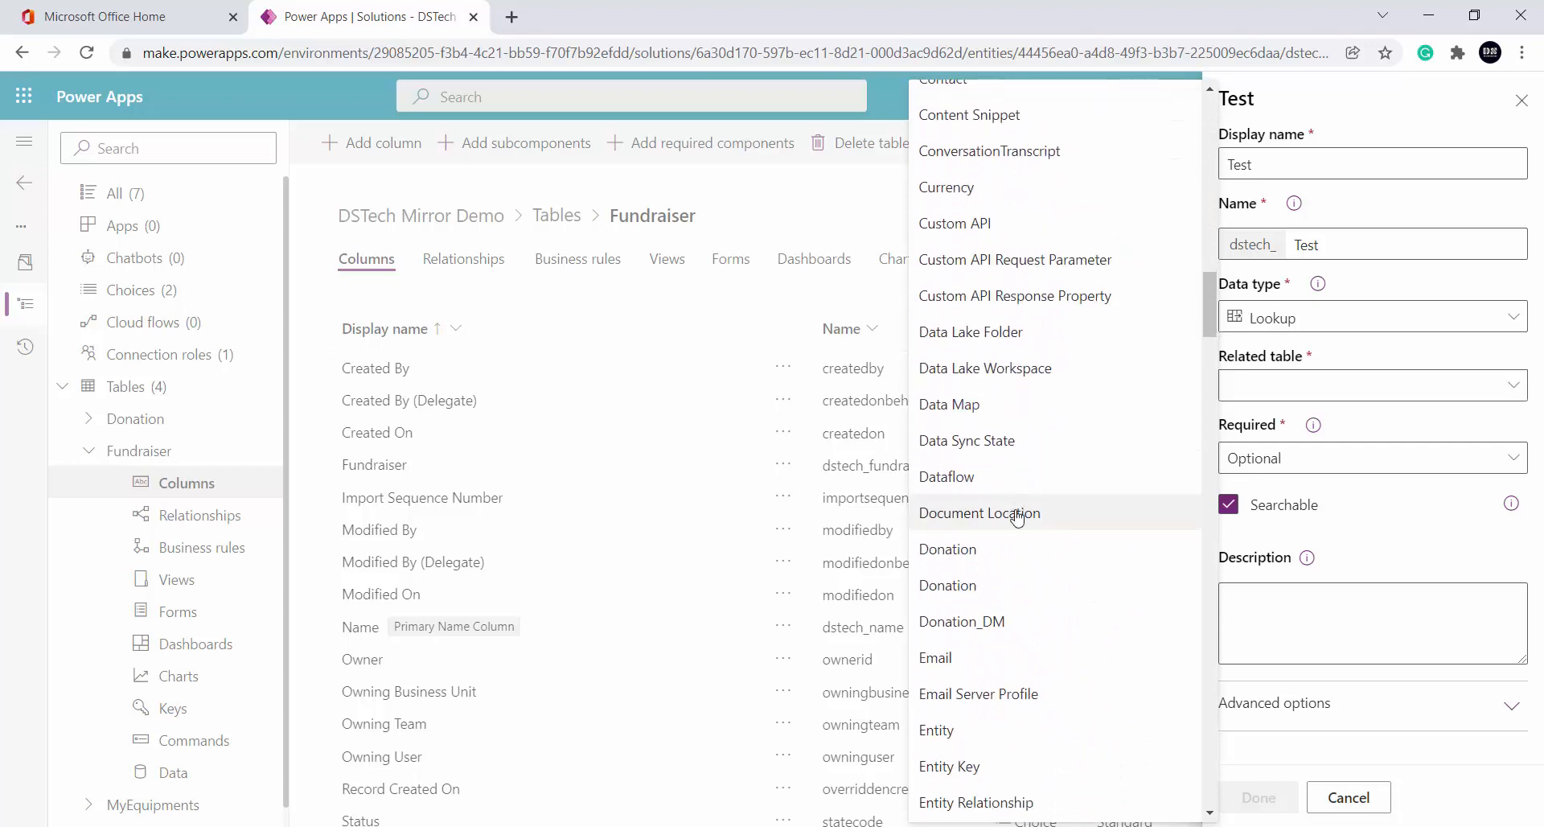
click(1005, 591)
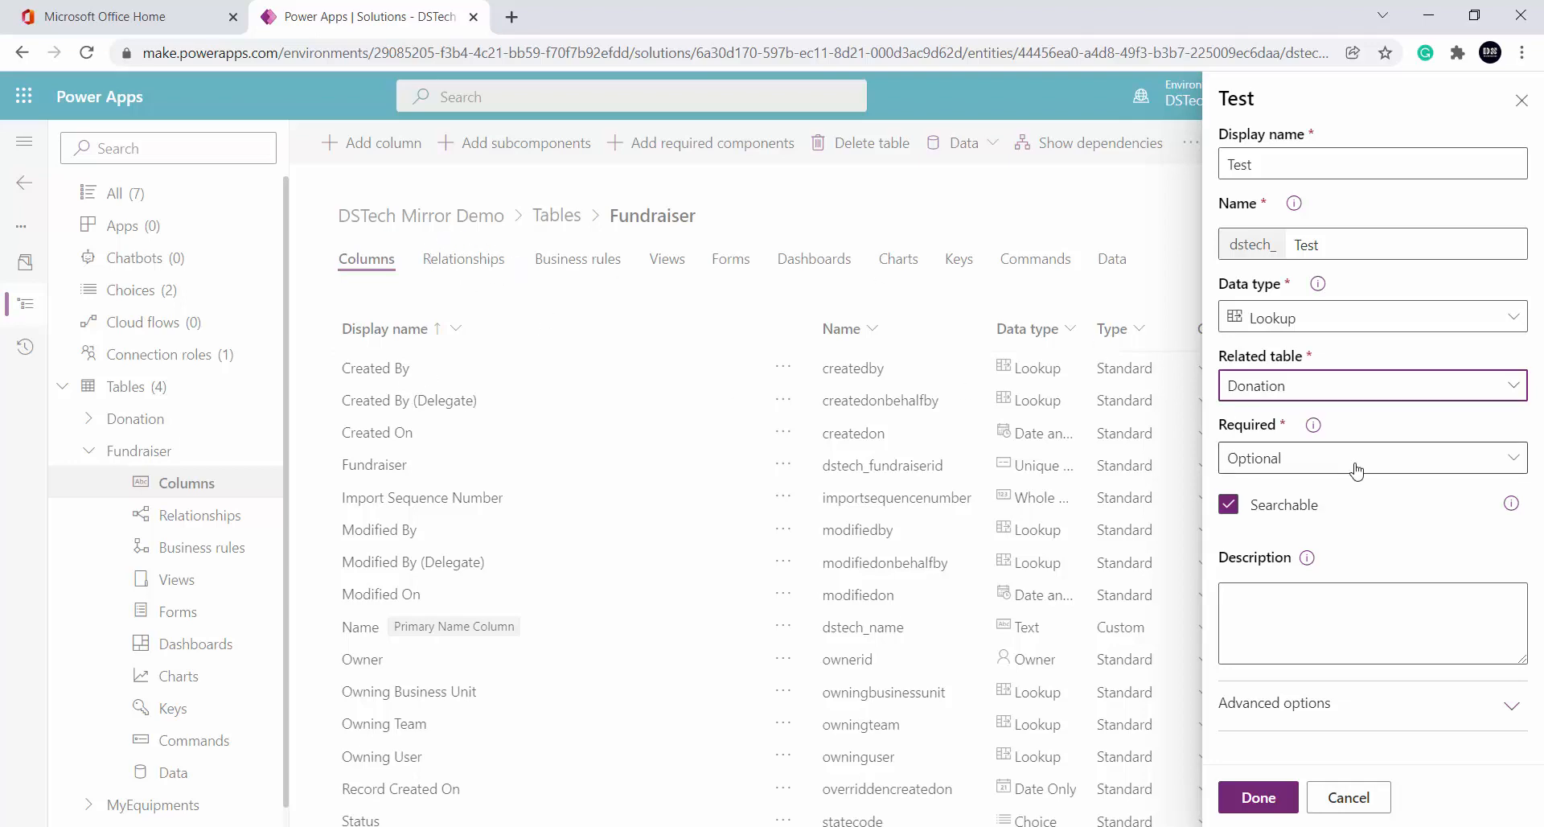
Browse the Test column's Related table and Data type options
click(1369, 402)
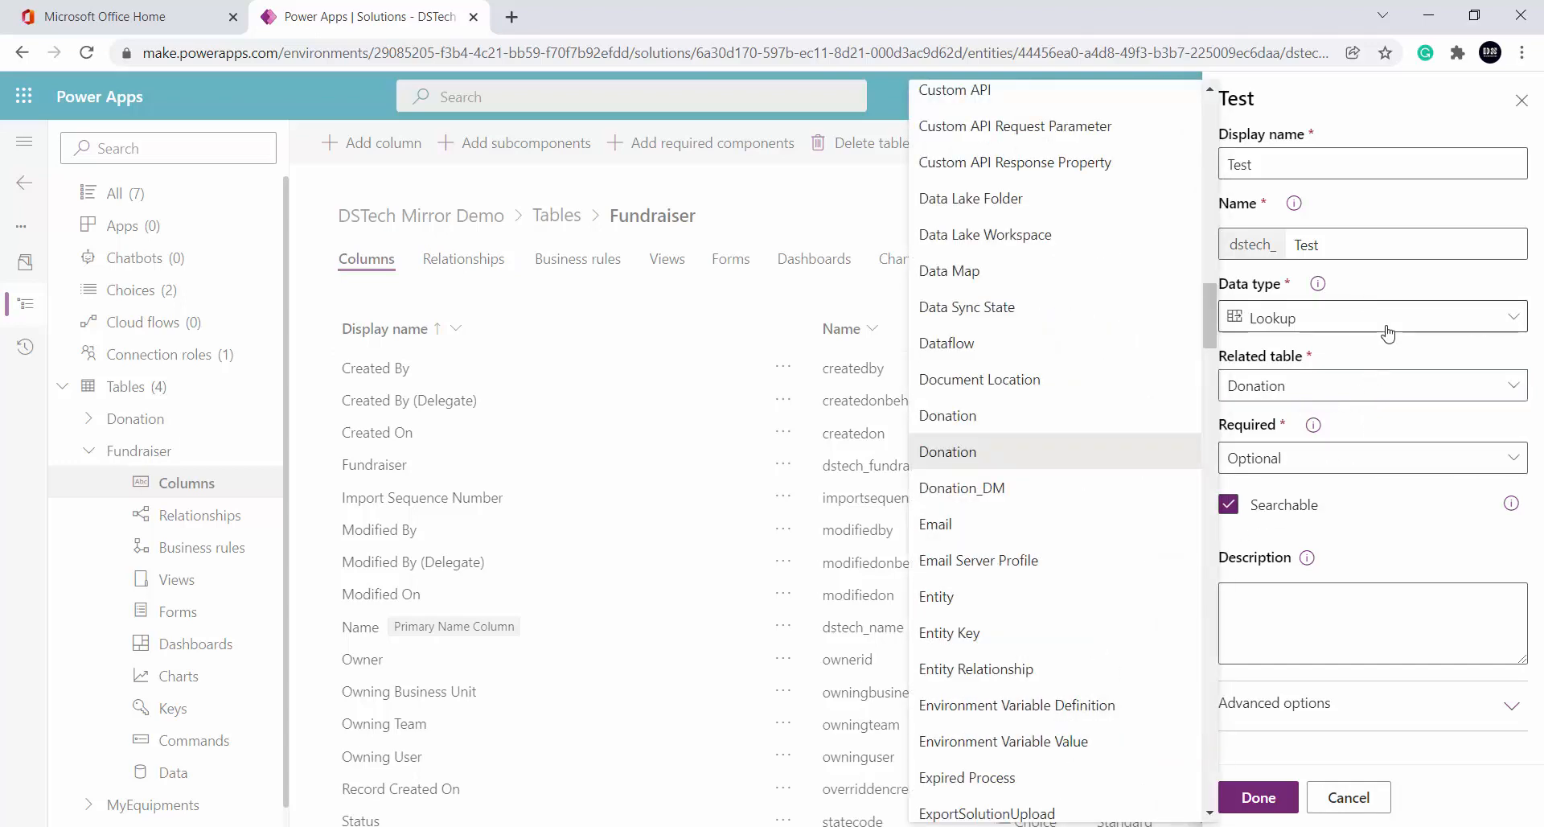
click(1359, 316)
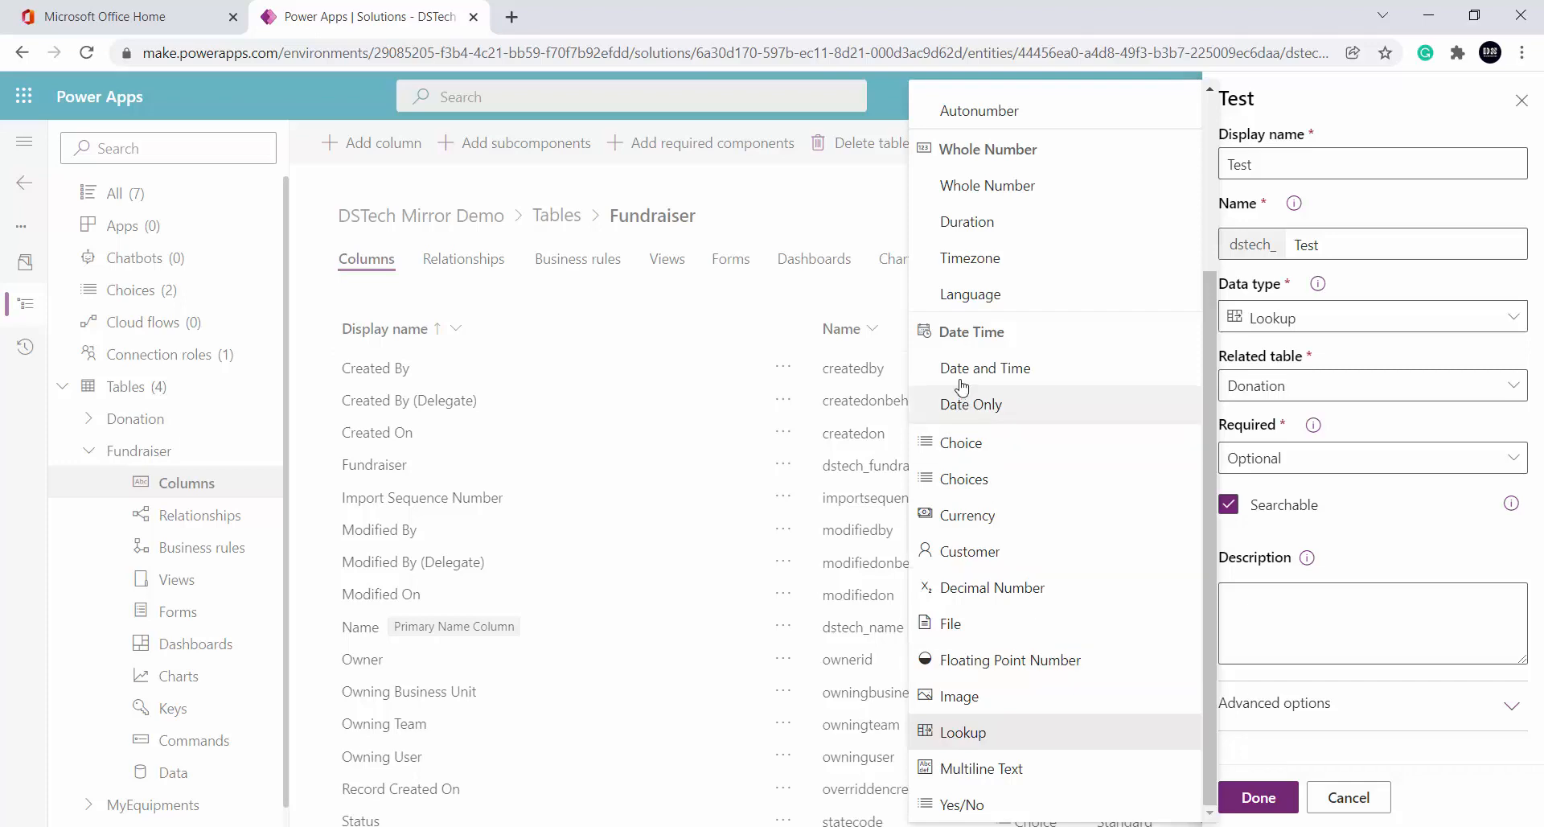
scroll(1090, 454, up, 3)
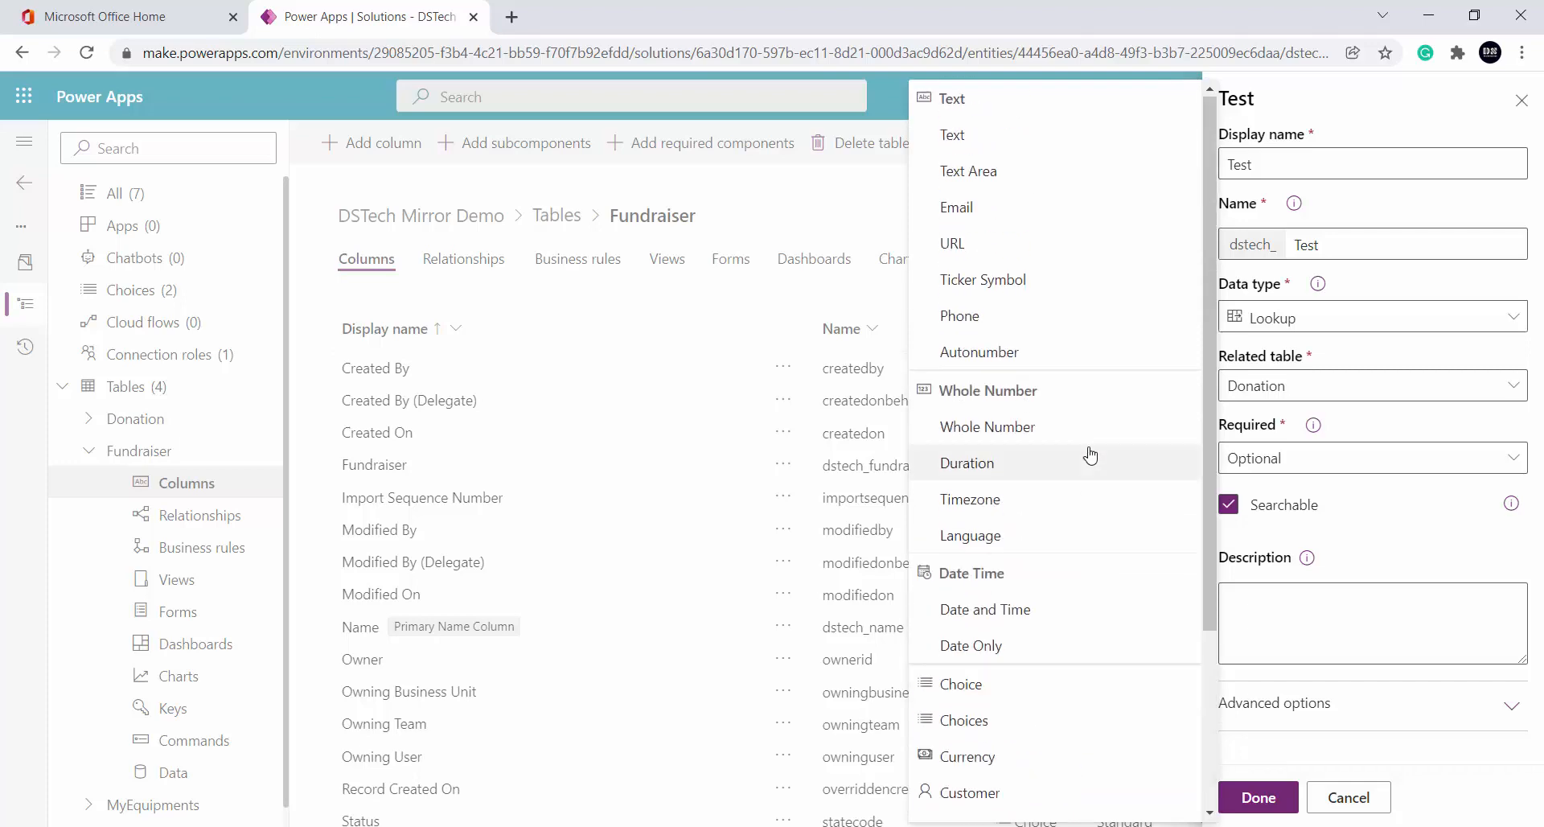
scroll(1055, 483, down, 3)
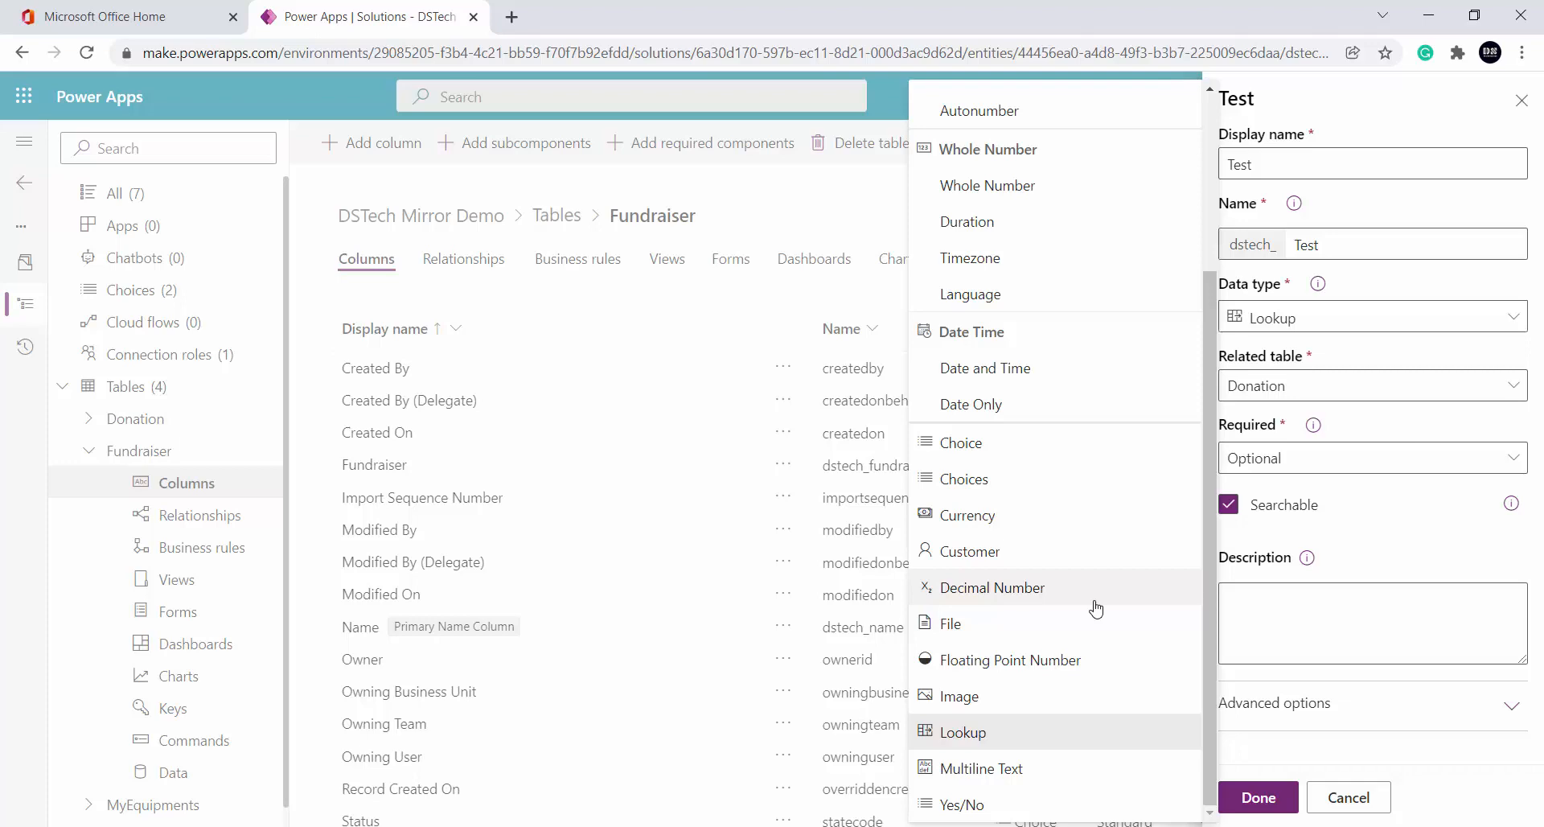
Discard the unsaved Test column, collapse Fundraiser, and open the MyEquipments table
click(1377, 797)
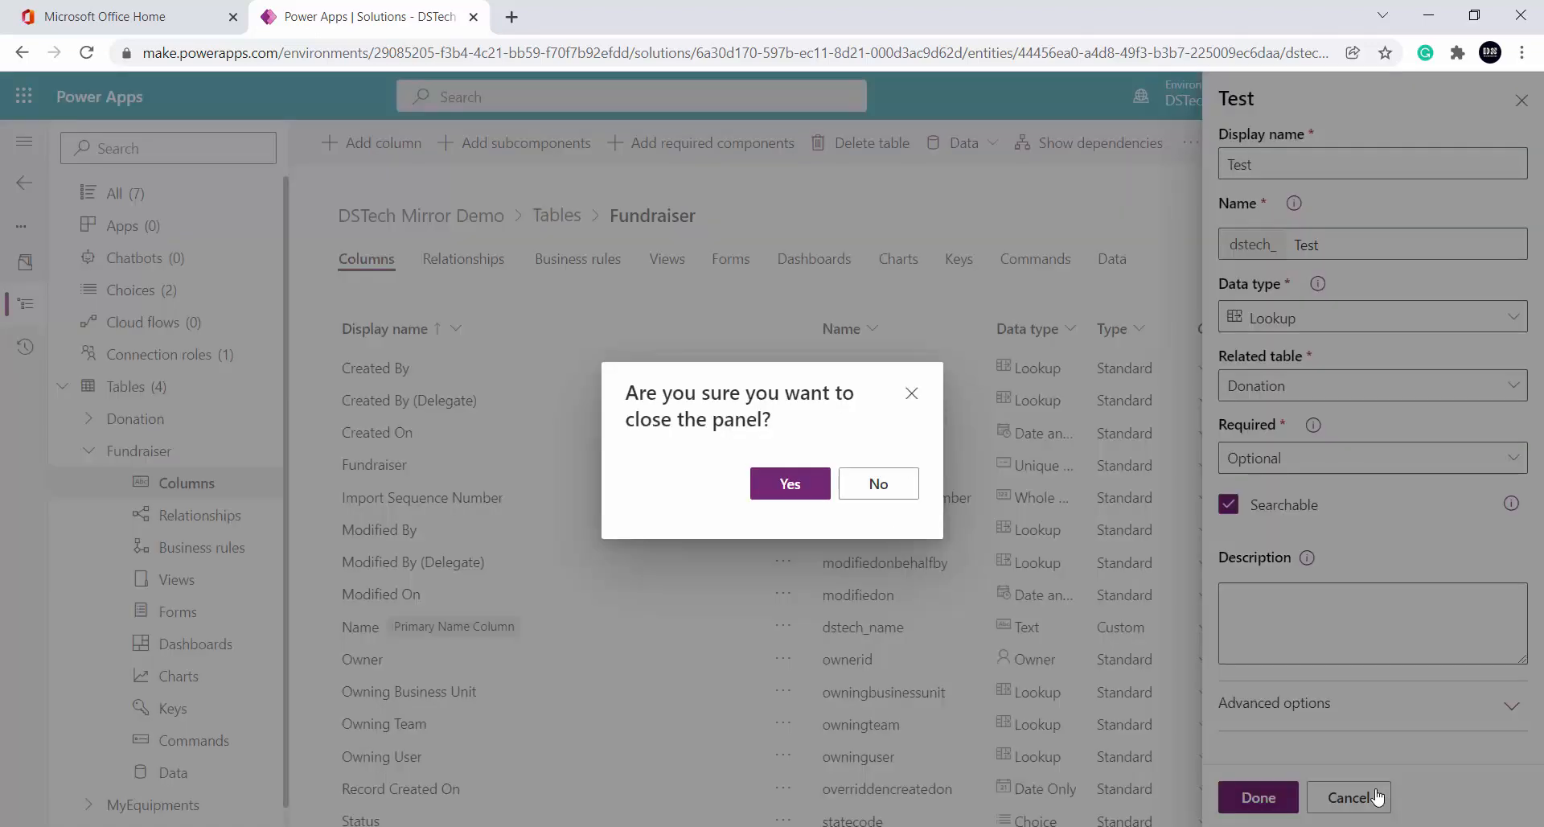
click(805, 489)
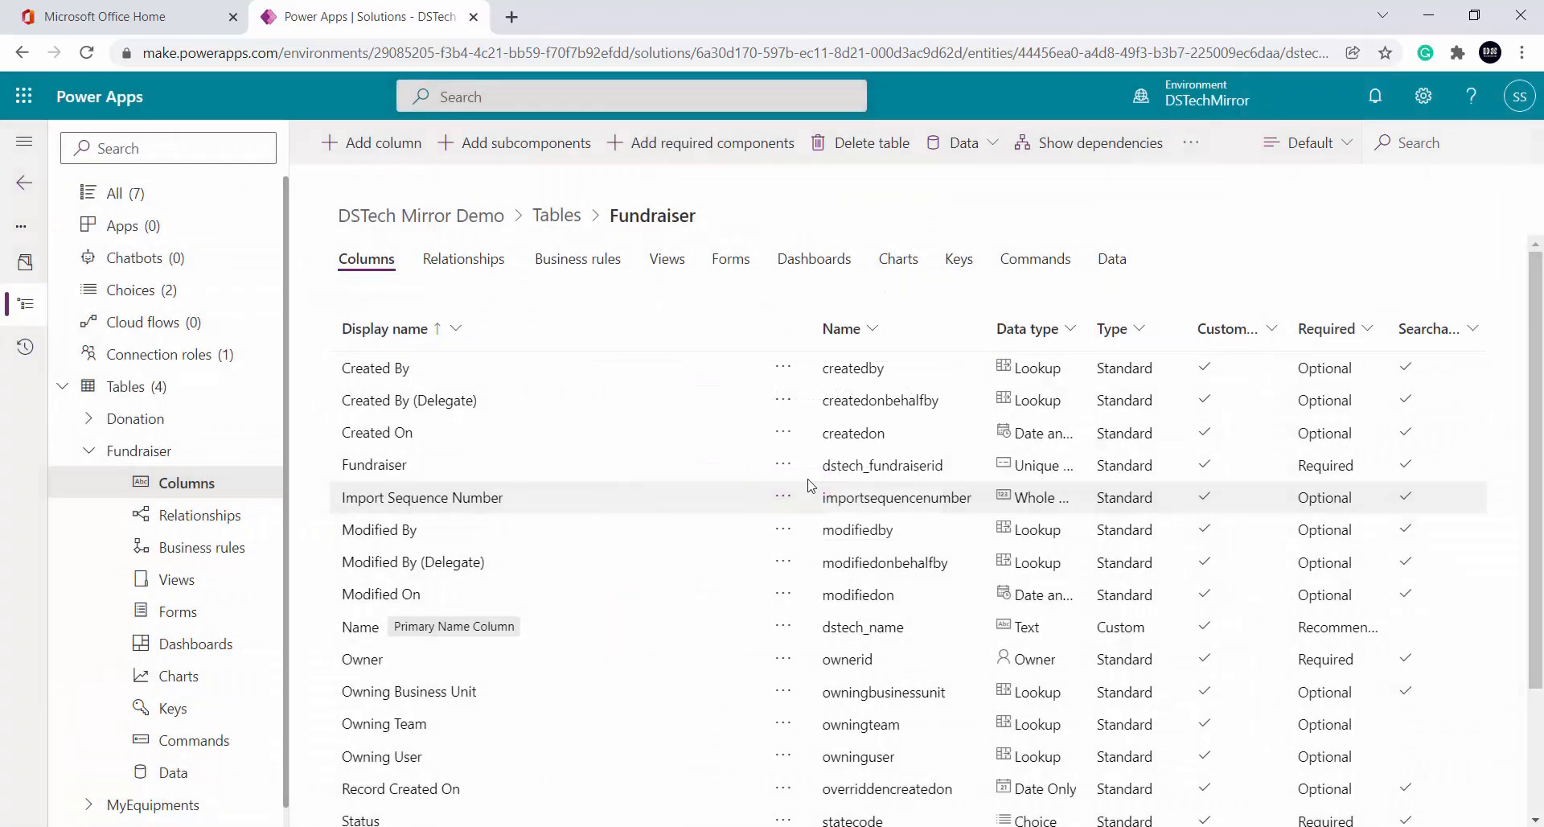
click(88, 451)
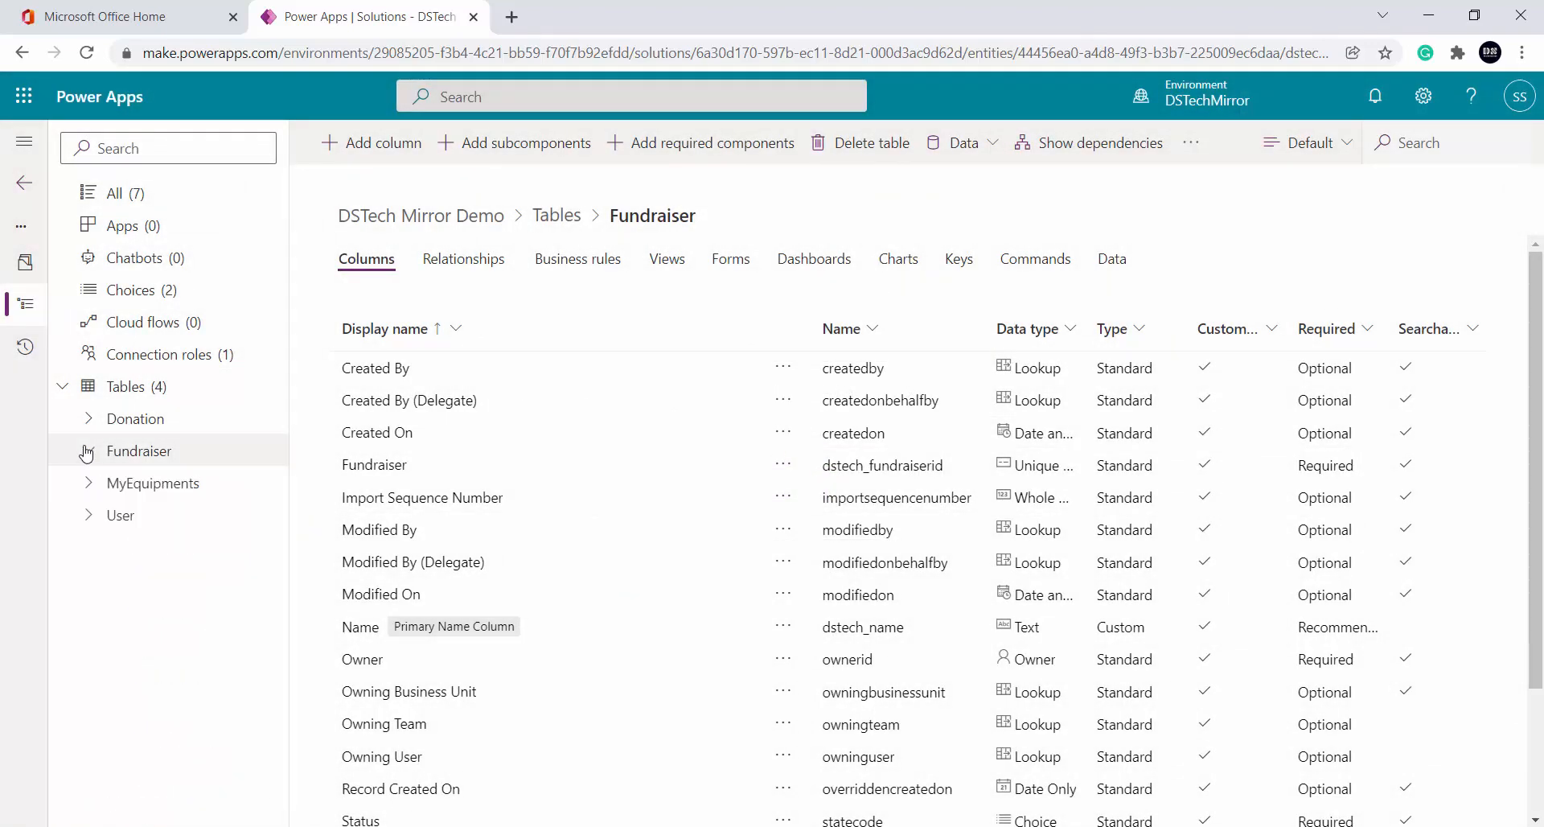
click(90, 482)
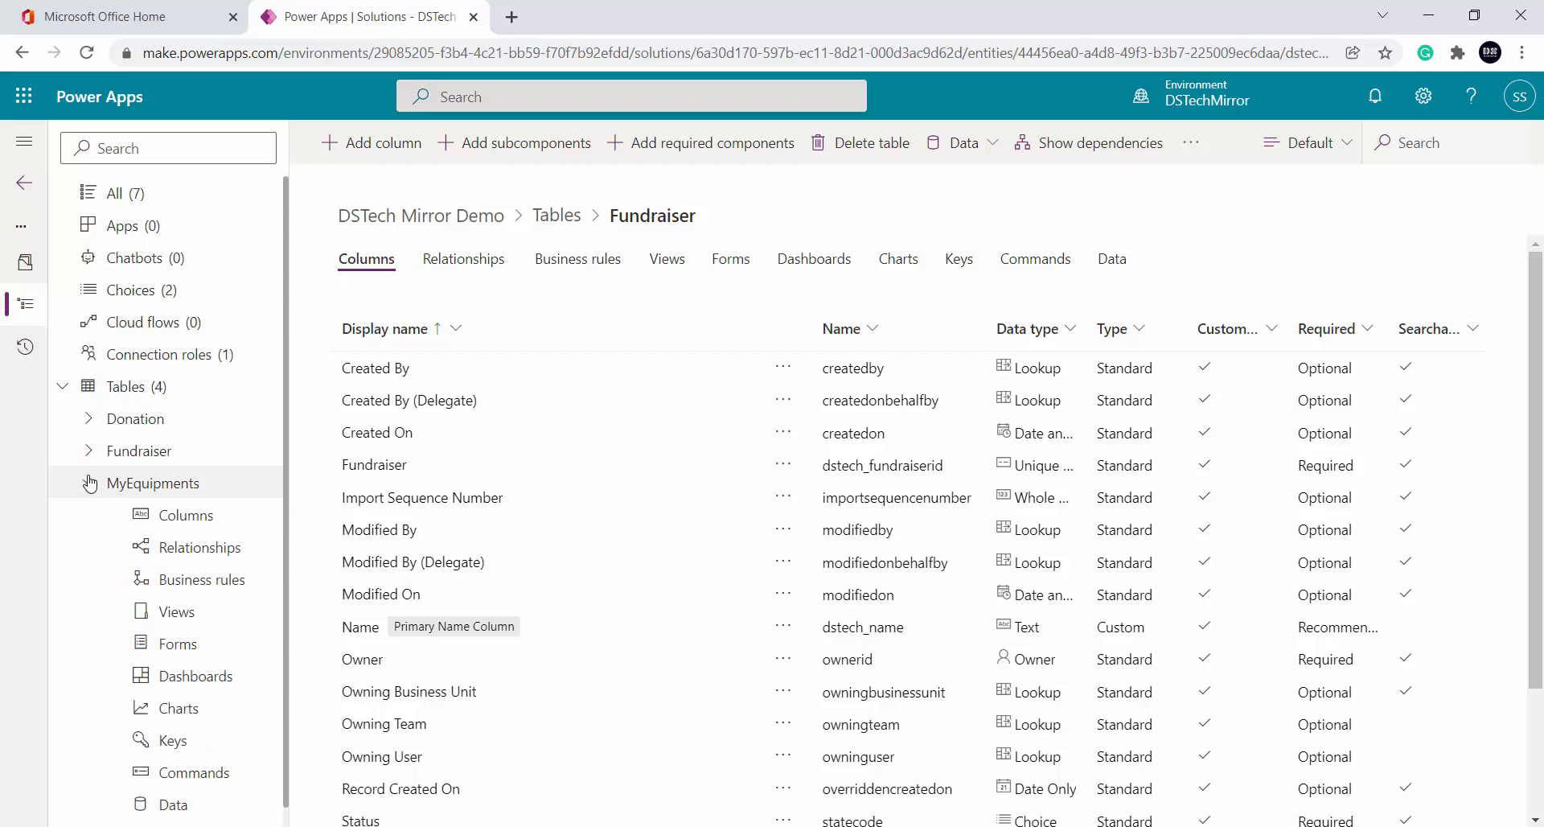
click(219, 488)
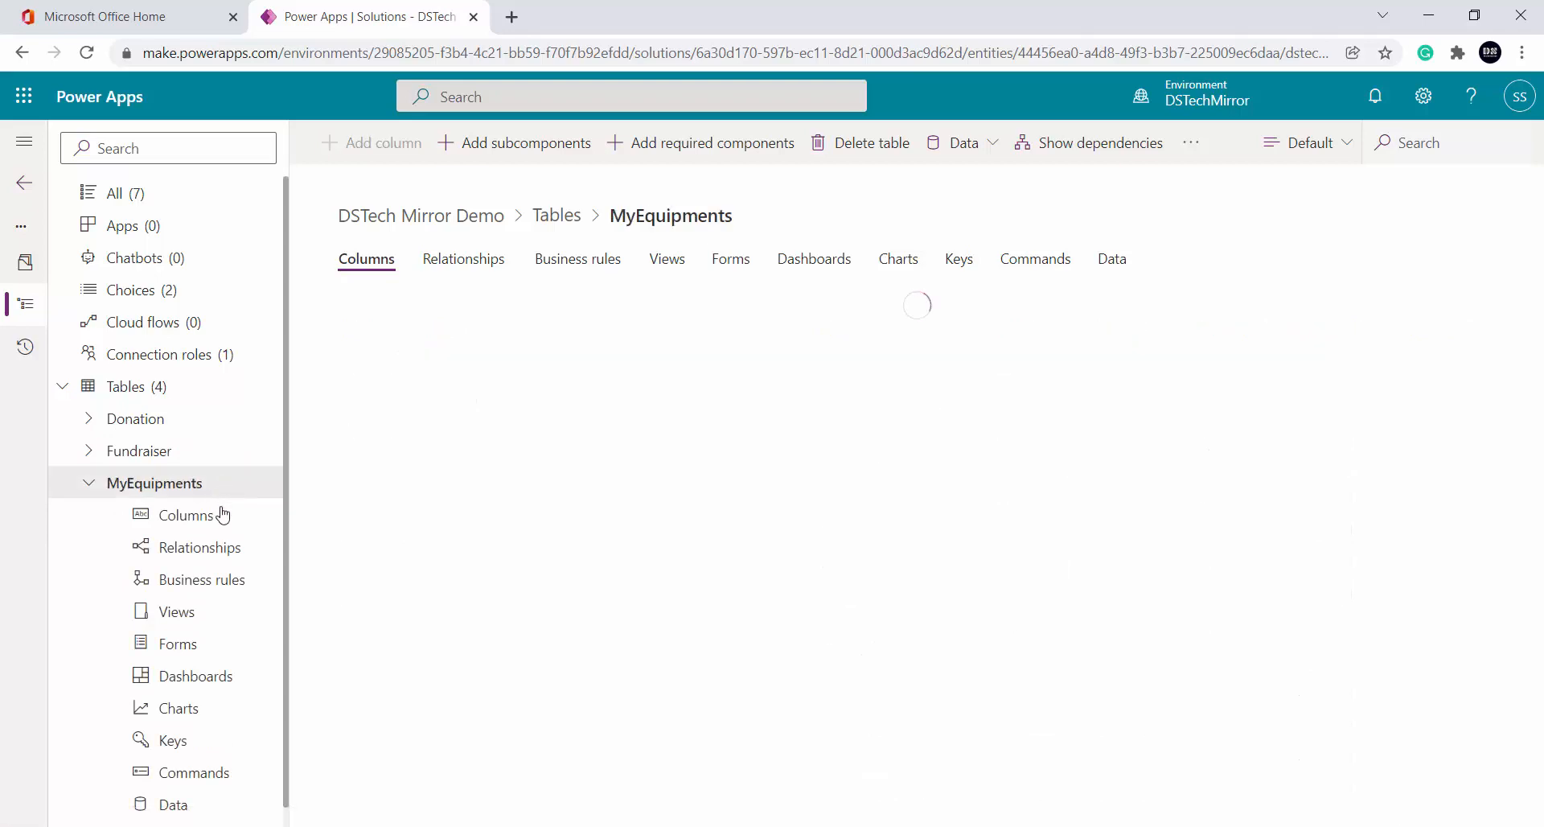
List the MyEquipments columns, scrolling down to Testing Choice and testing choices and back
click(221, 515)
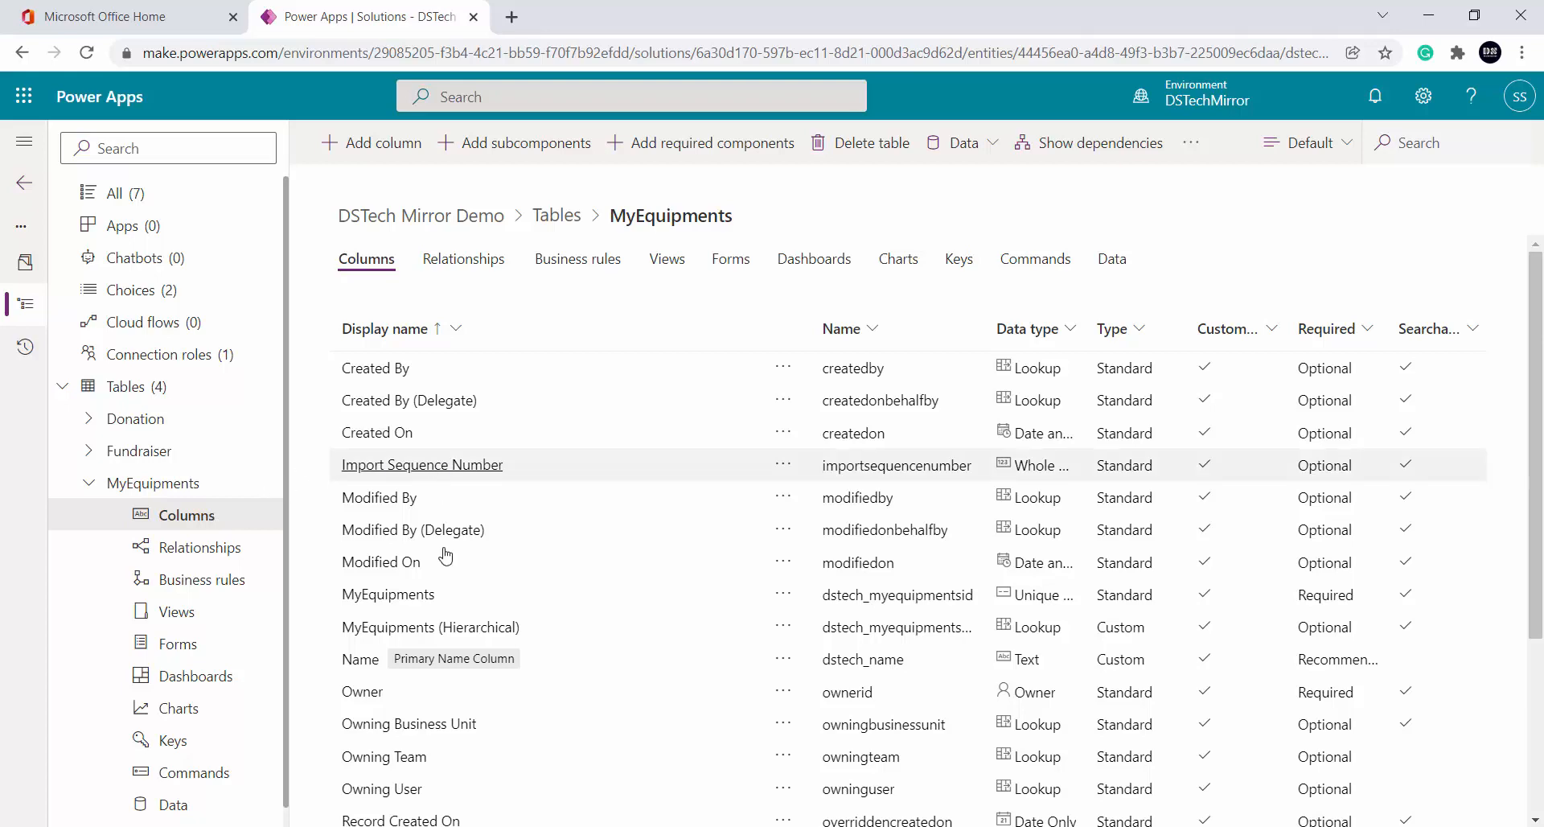
scroll(477, 610, down, 3)
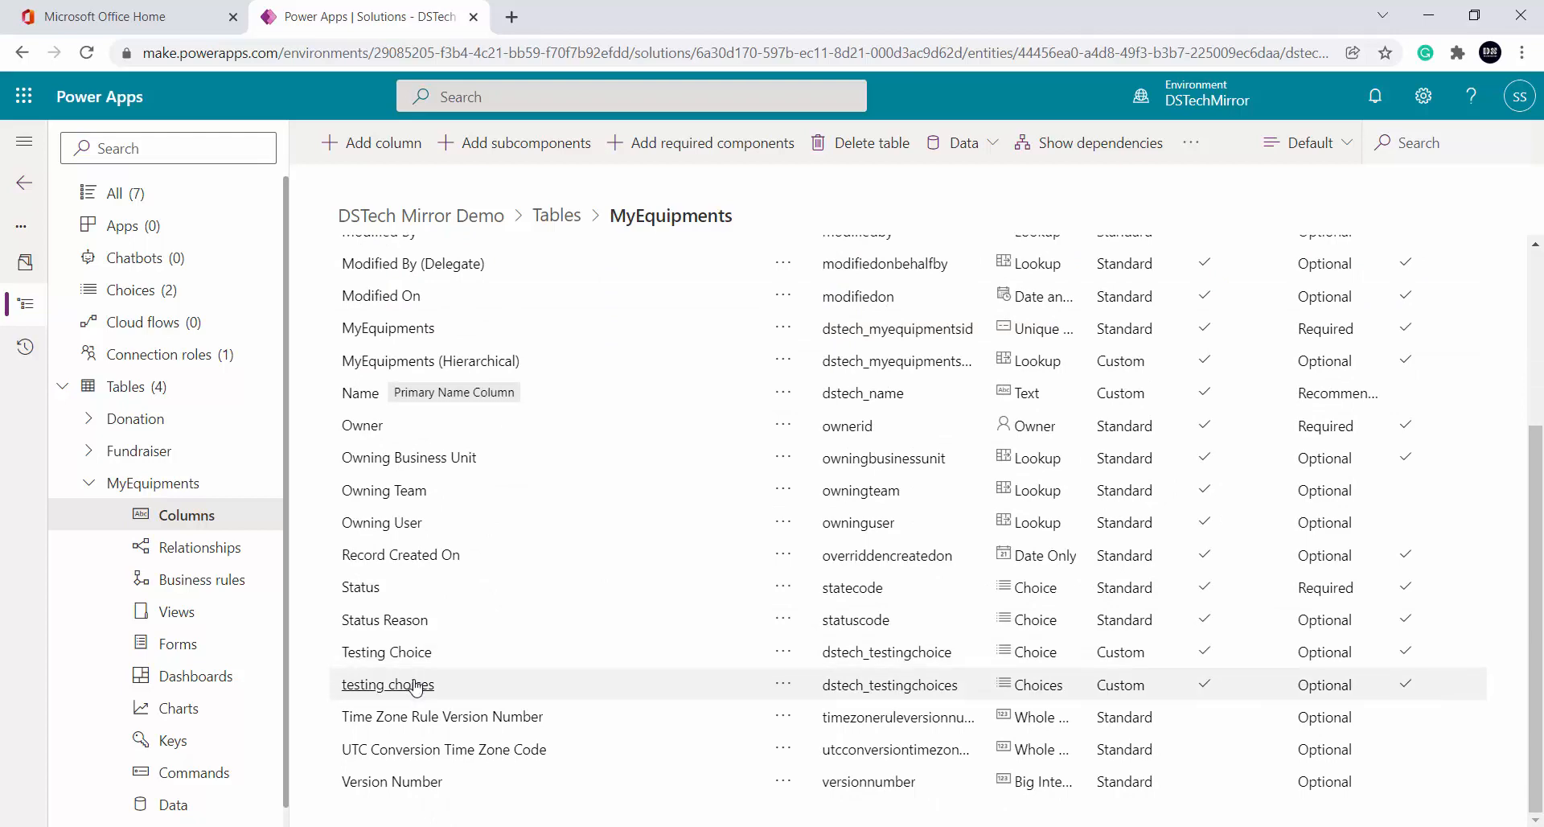
scroll(500, 604, up, 4)
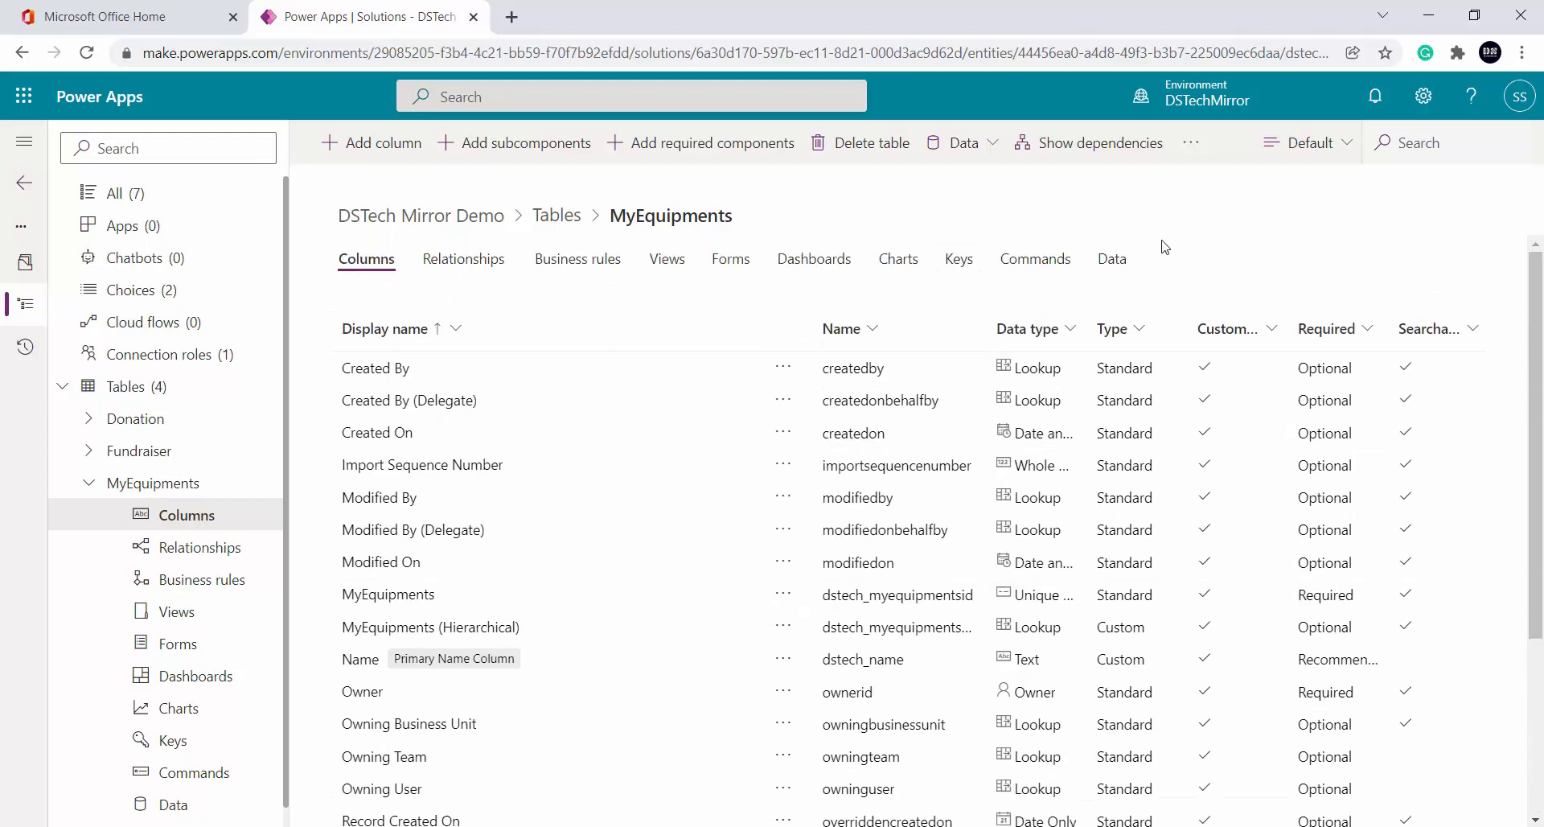
Show the MyEquipments Data view and add a new blank record
click(1112, 259)
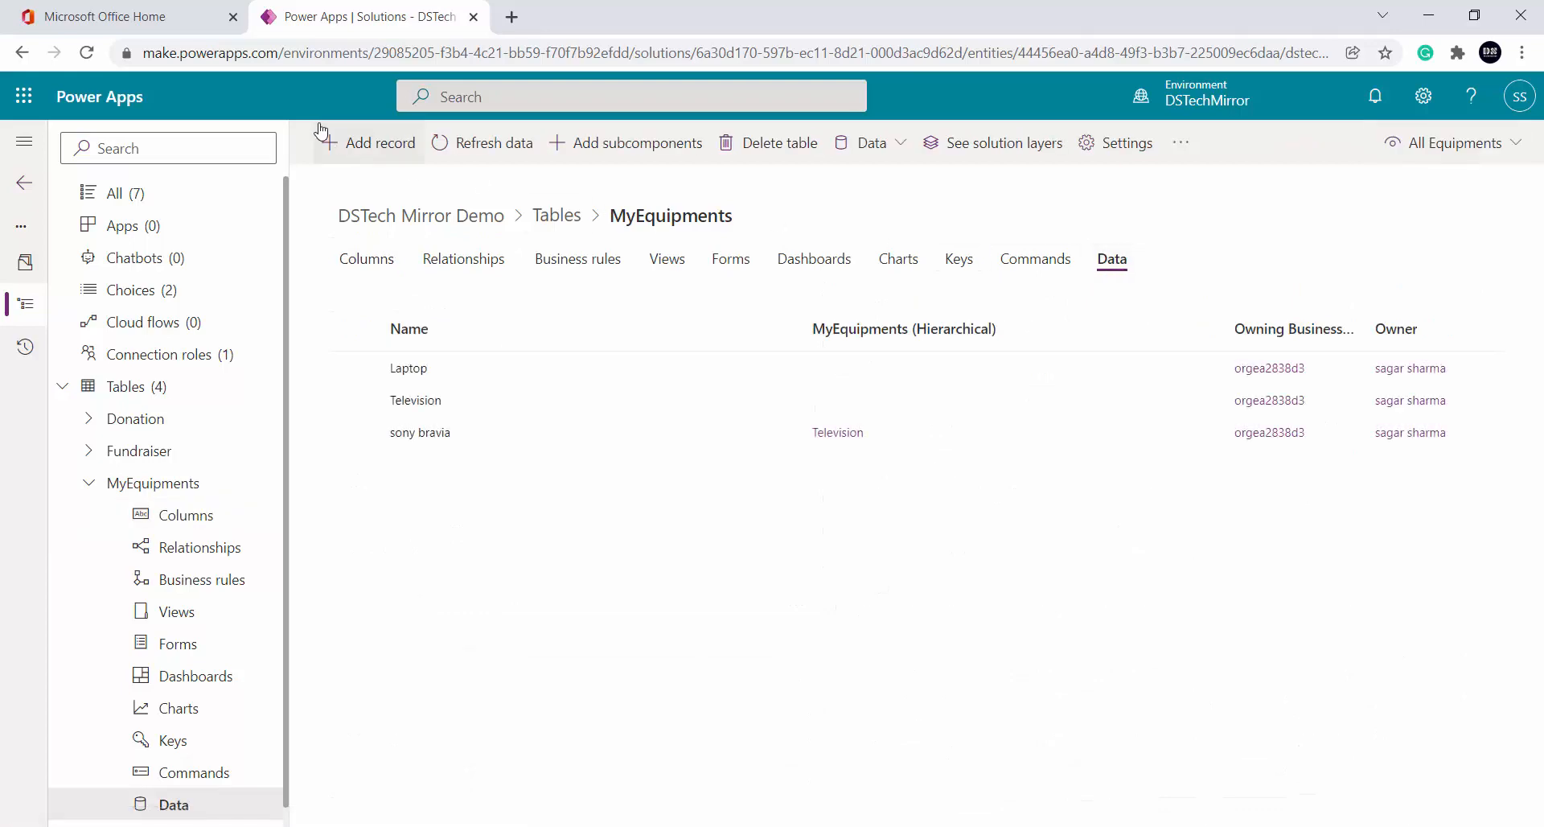
click(349, 144)
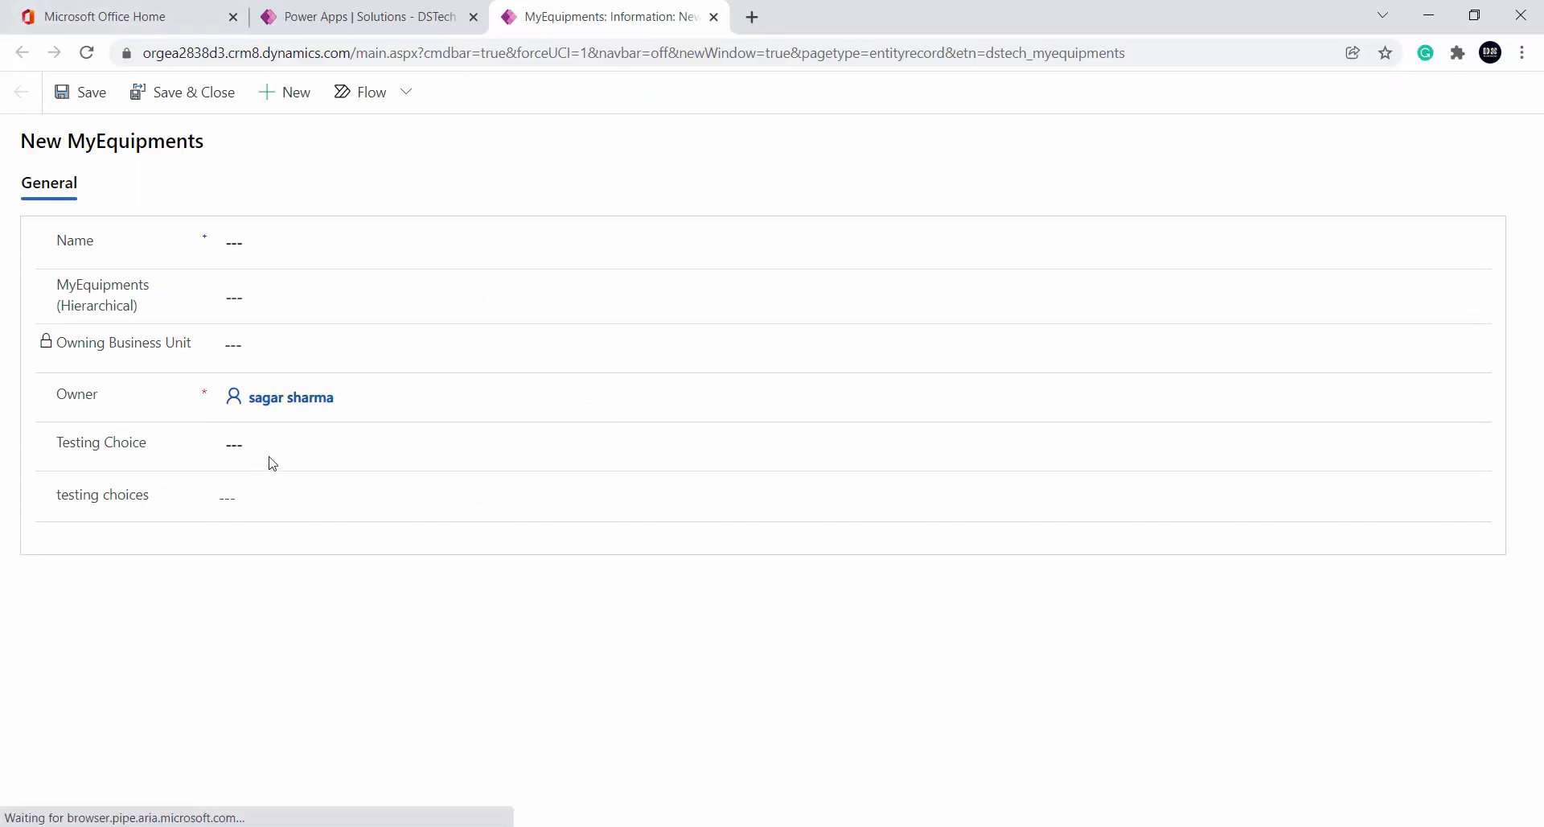
Set the new record's Testing Choice field to fridge
click(289, 458)
click(276, 510)
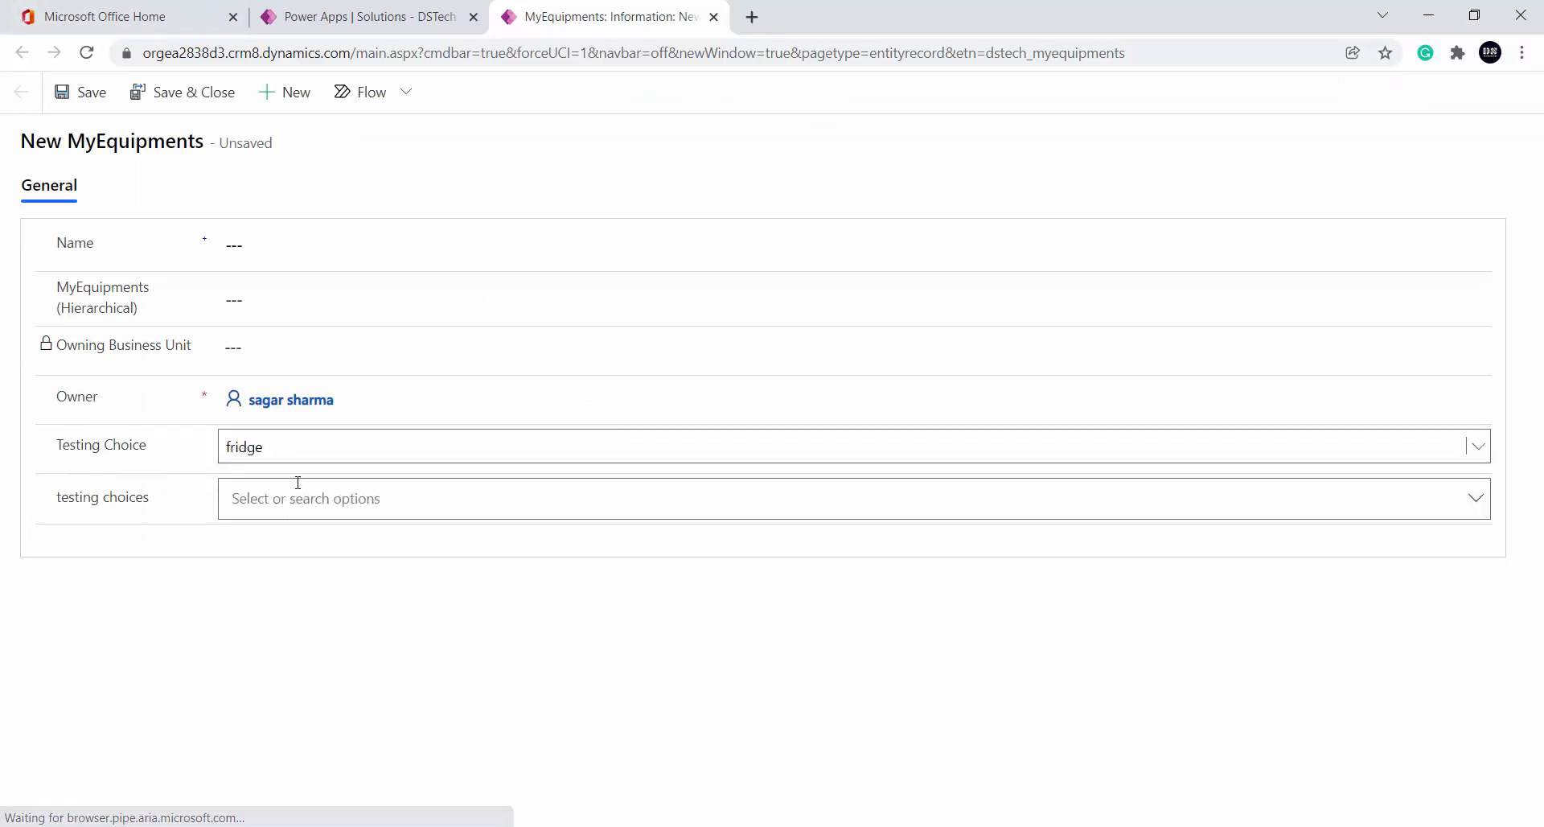
click(293, 503)
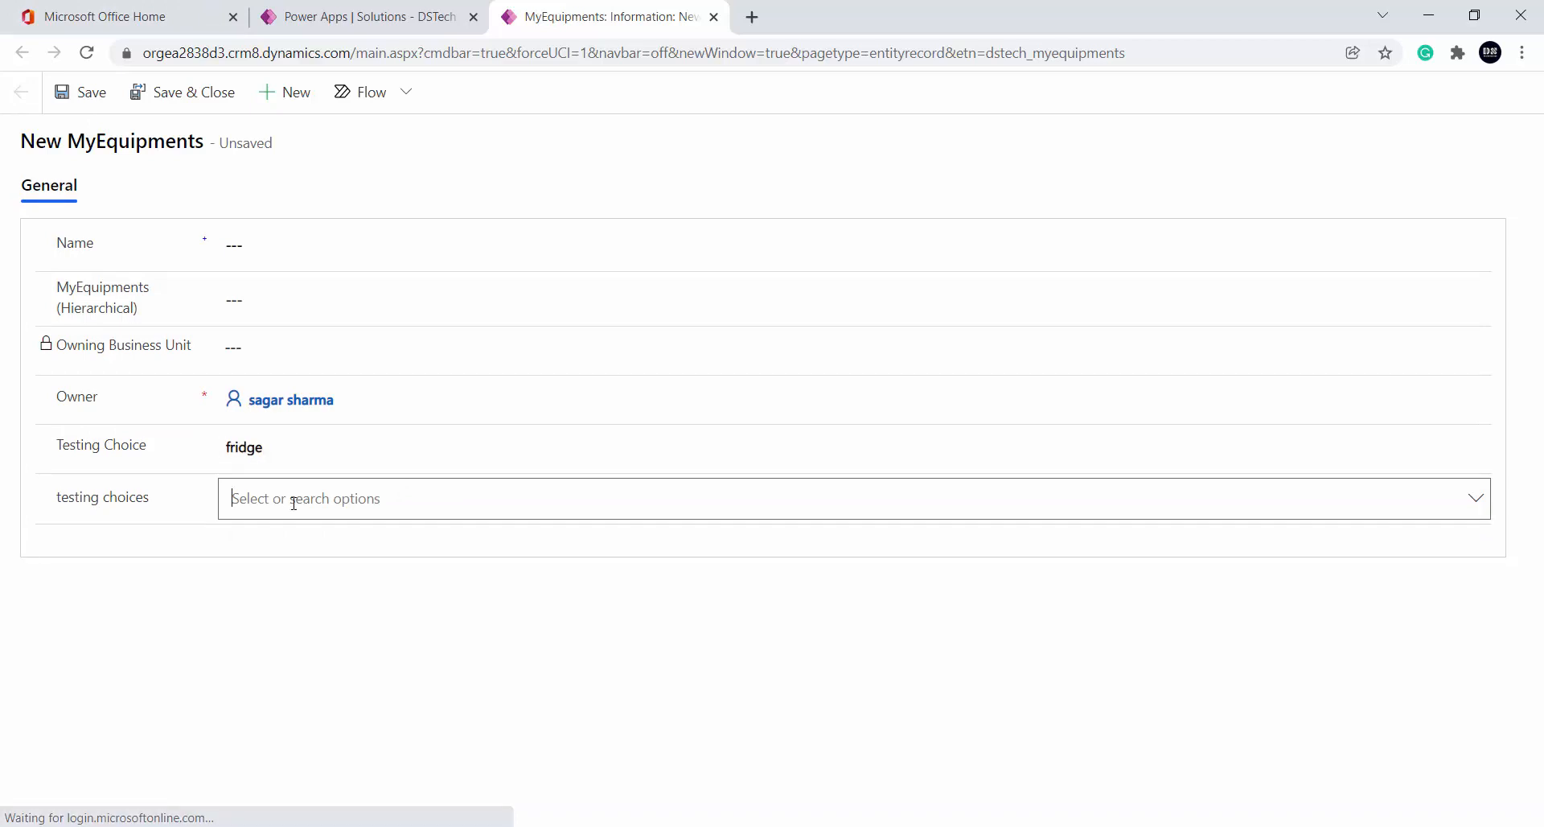
Select tv and fridge in testing choices, then go back to the Power Apps tab
click(1476, 499)
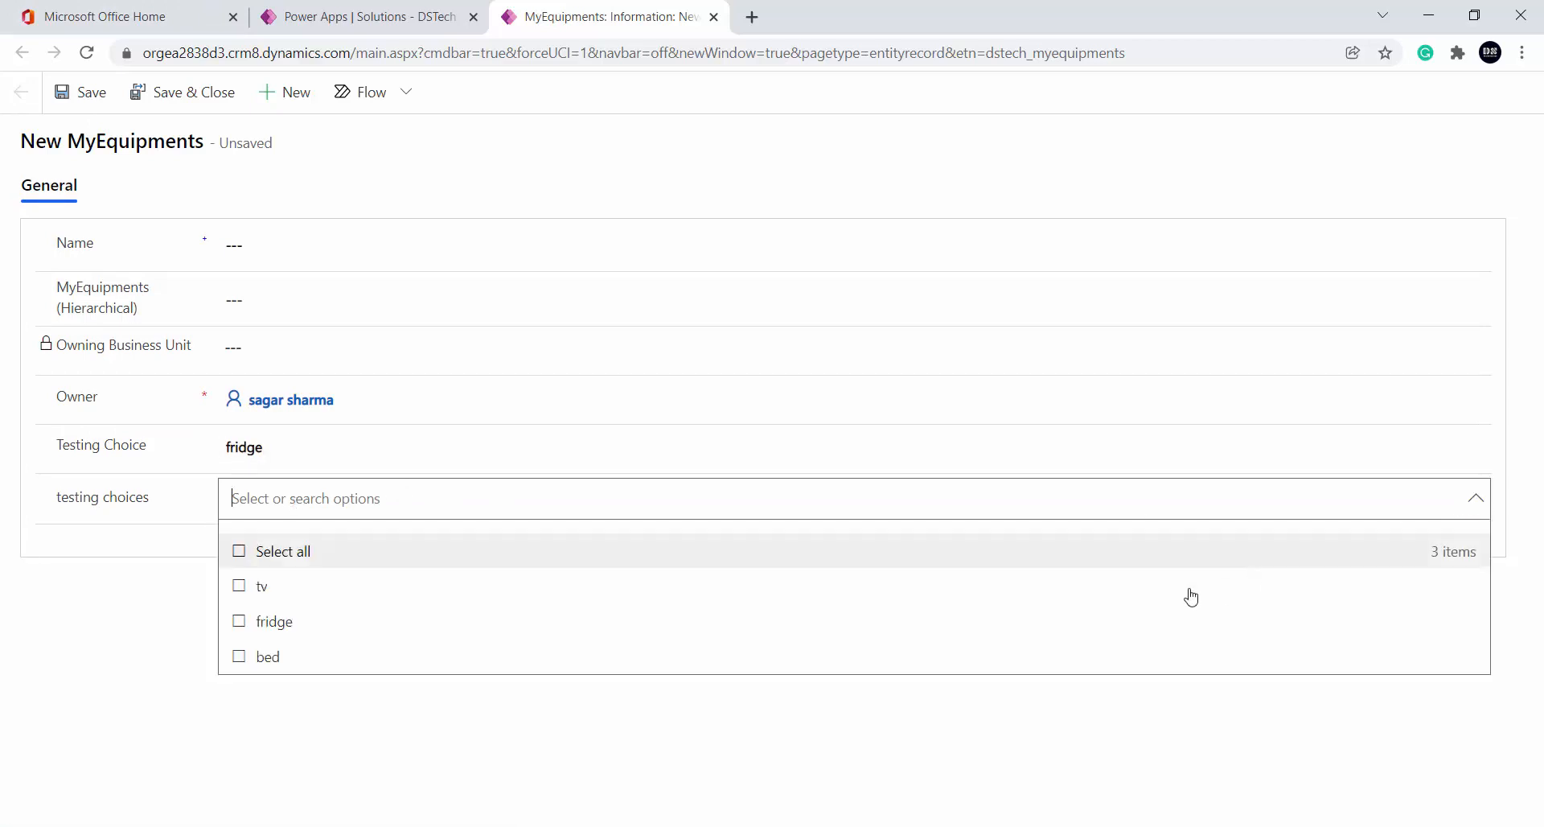
click(482, 599)
click(448, 653)
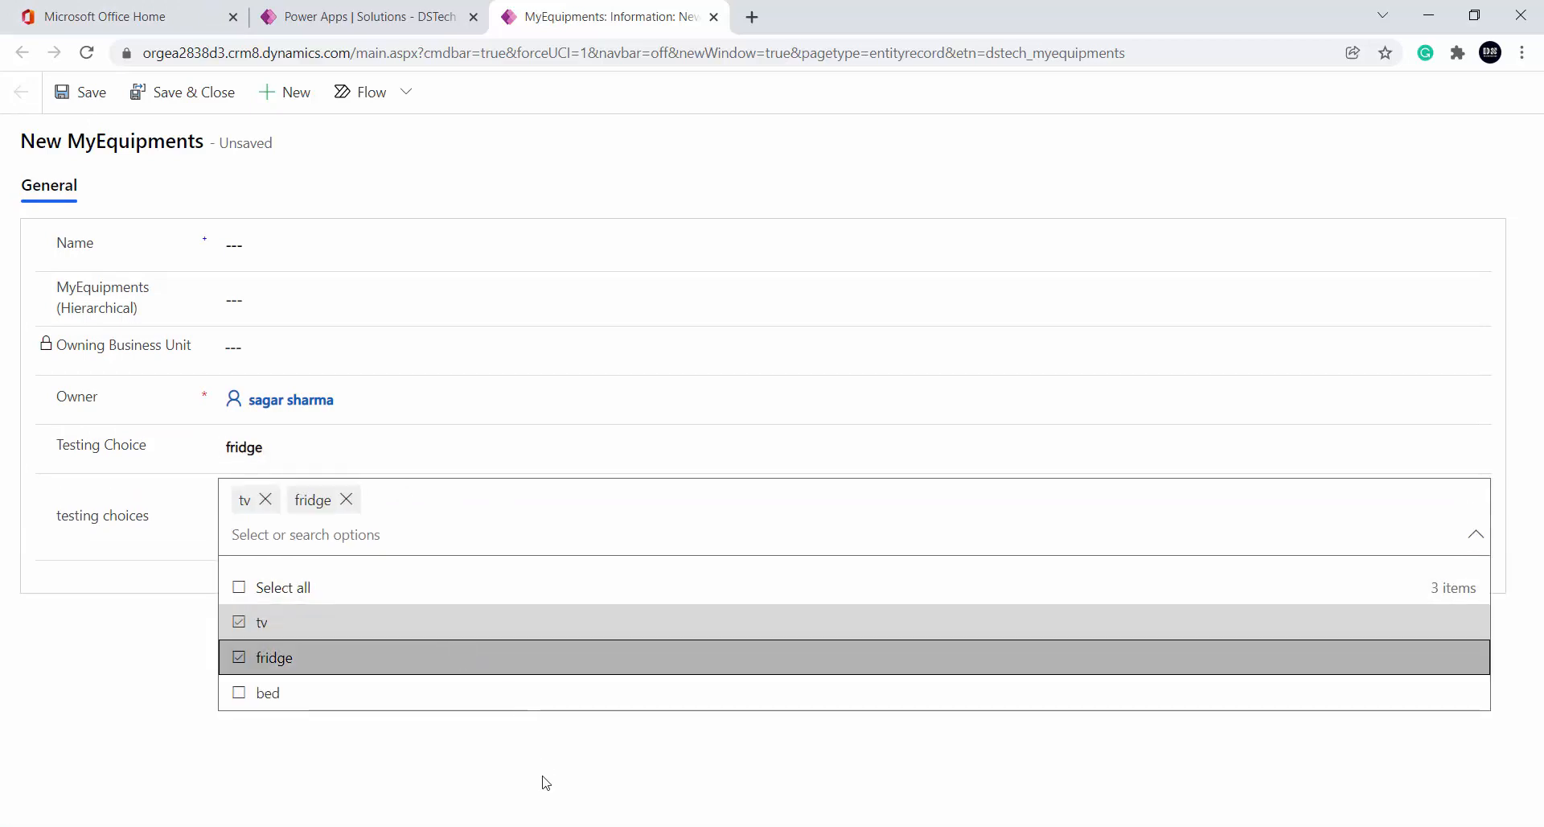
click(545, 782)
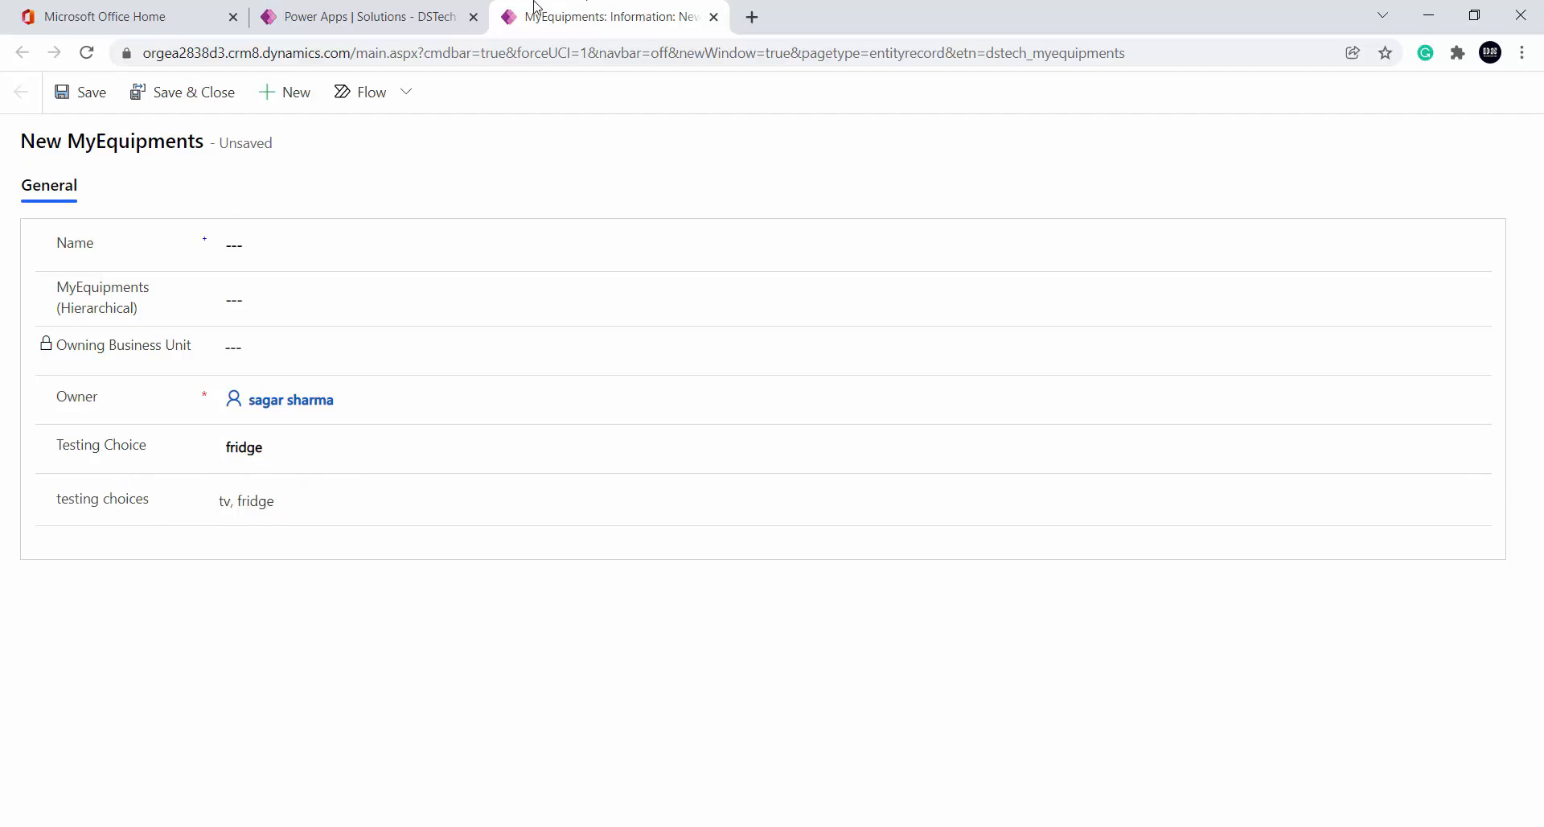
click(403, 25)
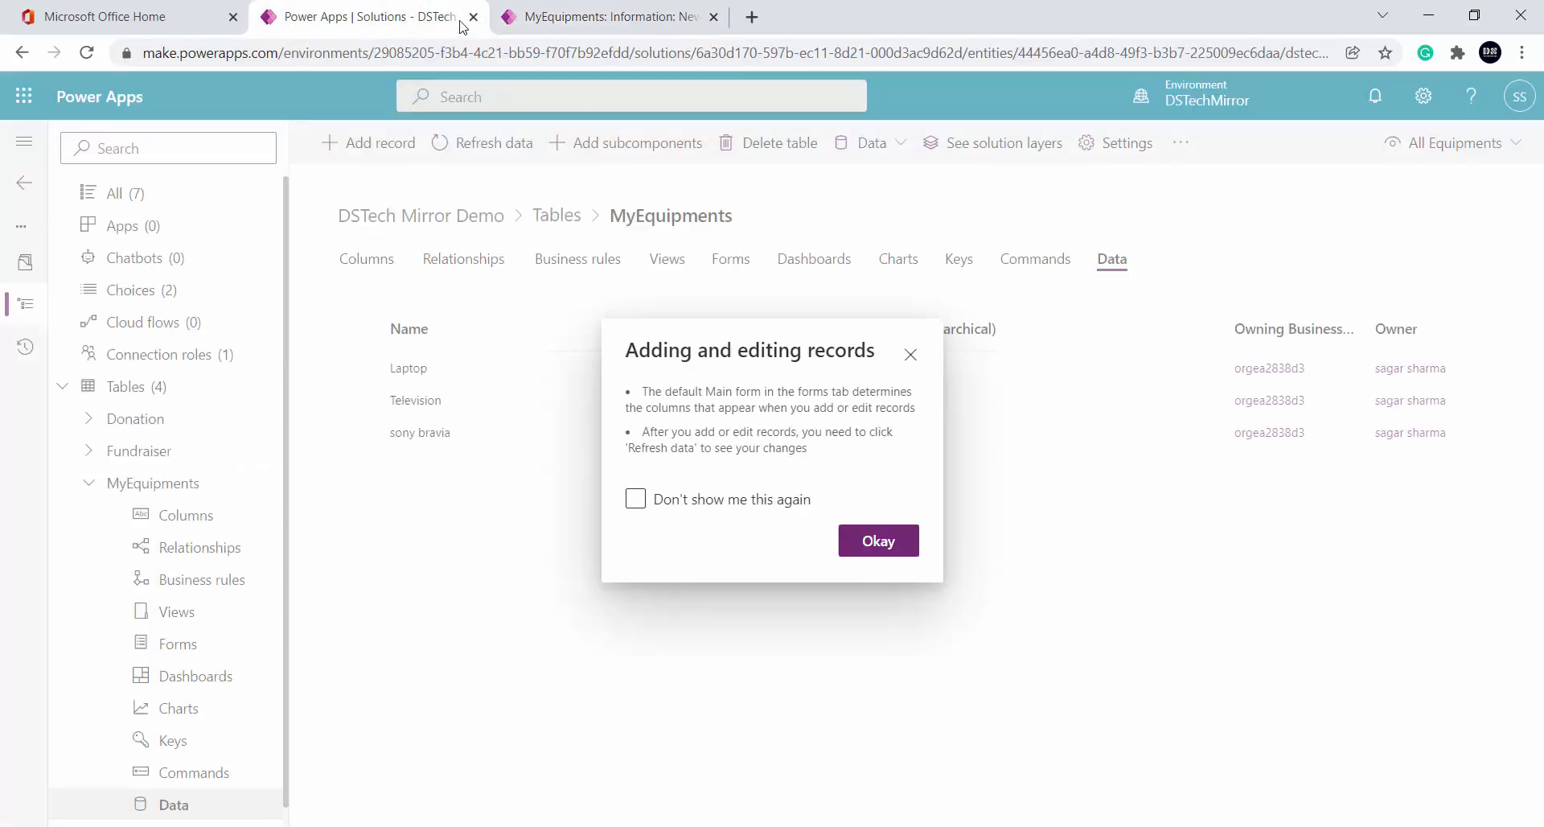
Dismiss the records notice, check Relationships, then start a new column from the Columns view
click(879, 540)
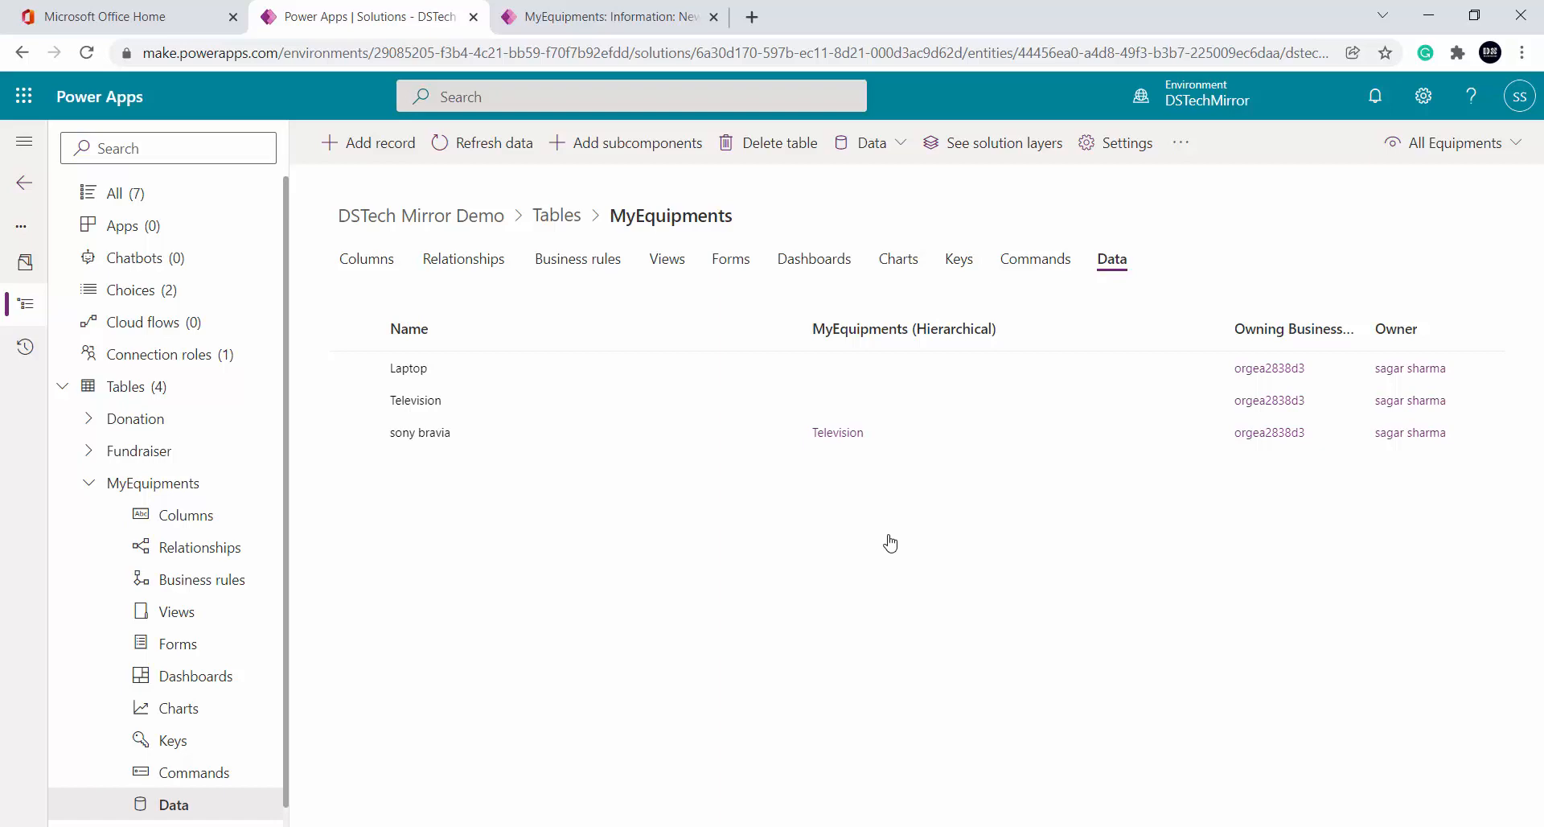
click(451, 267)
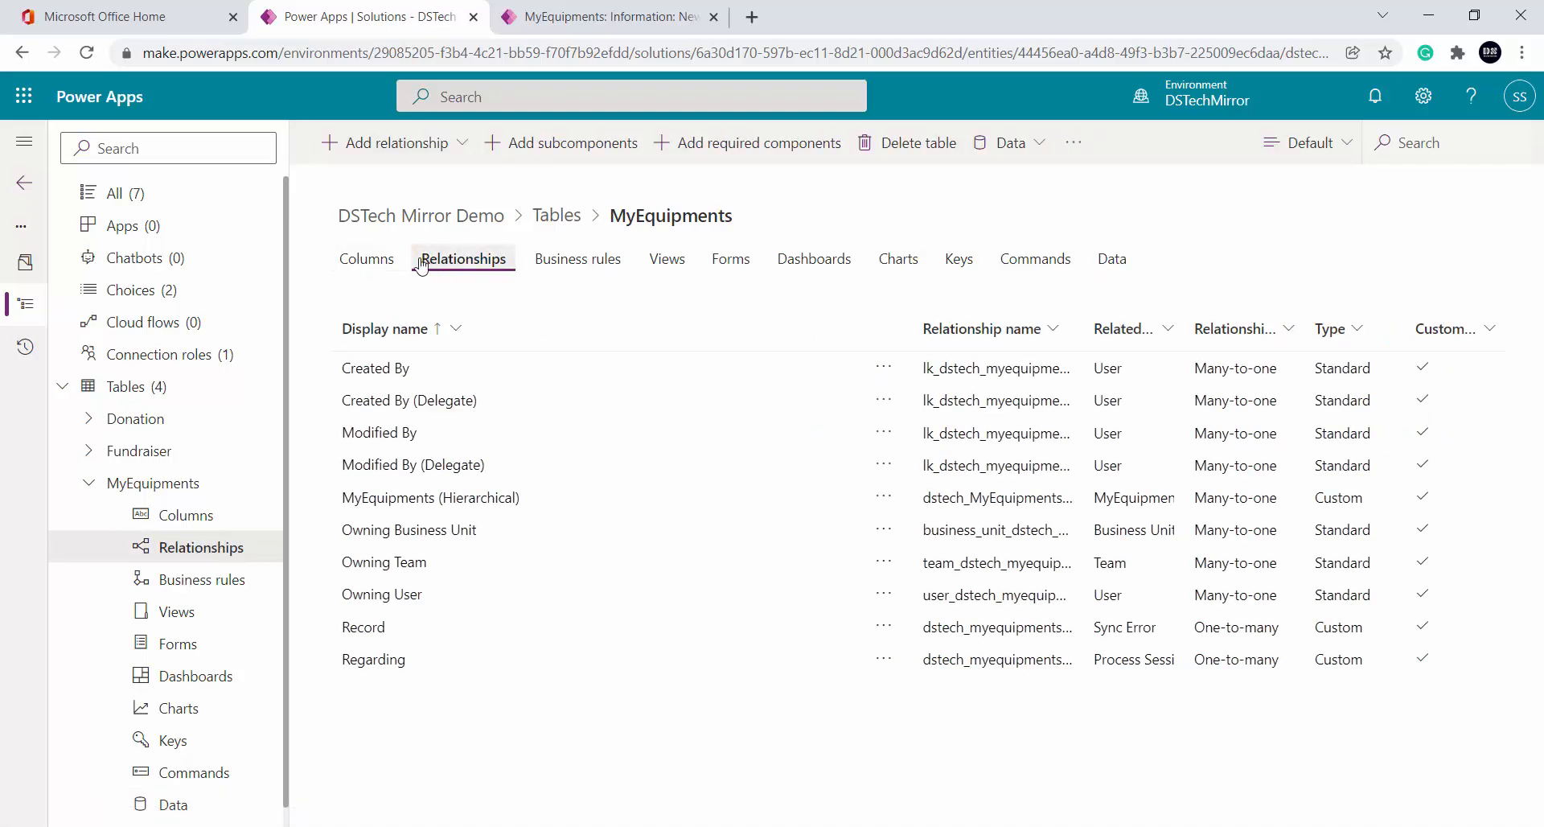
click(366, 259)
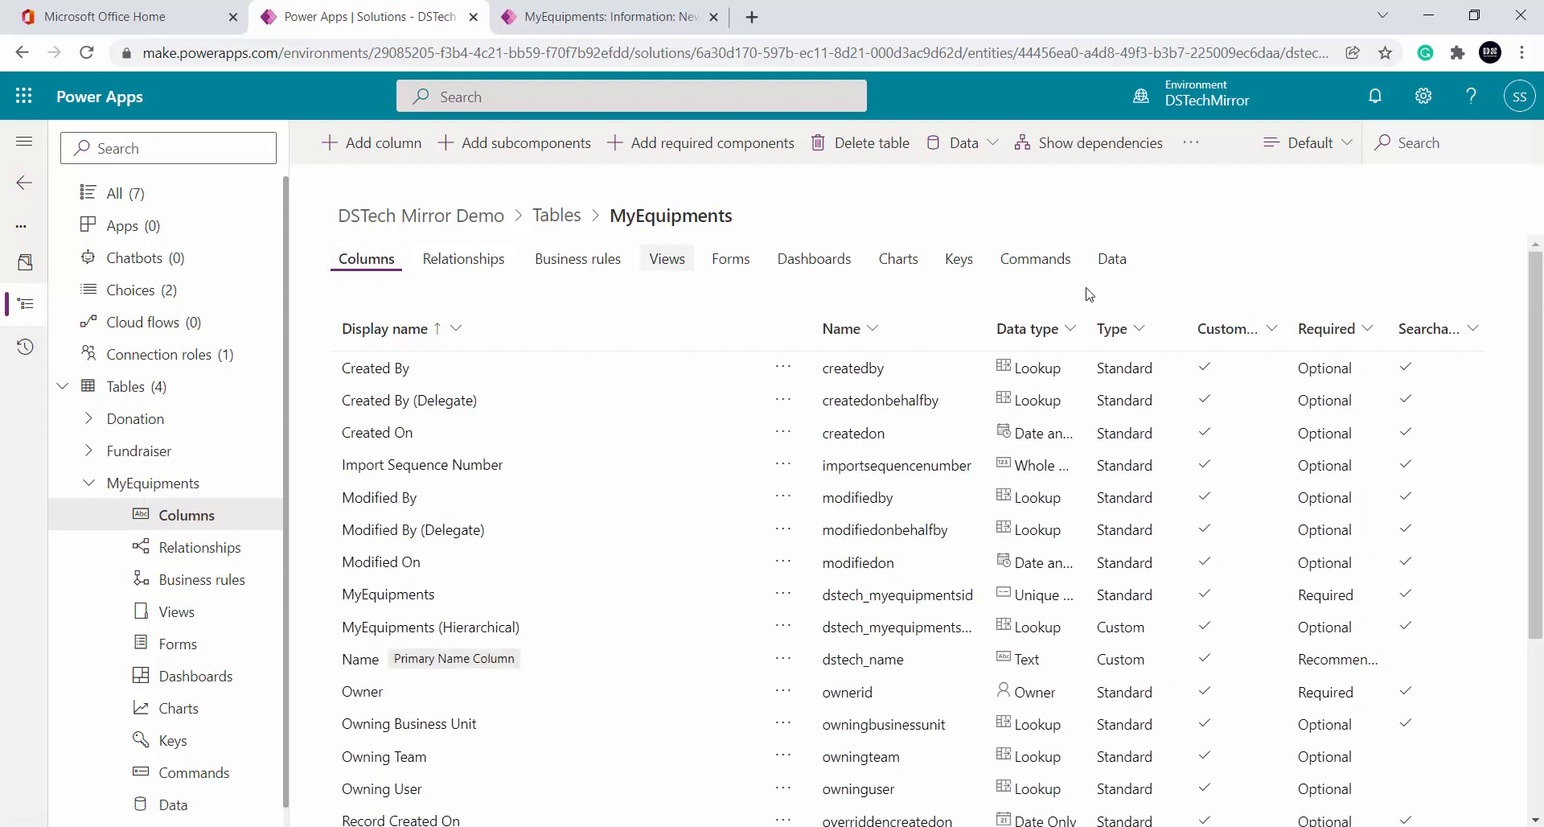
click(372, 143)
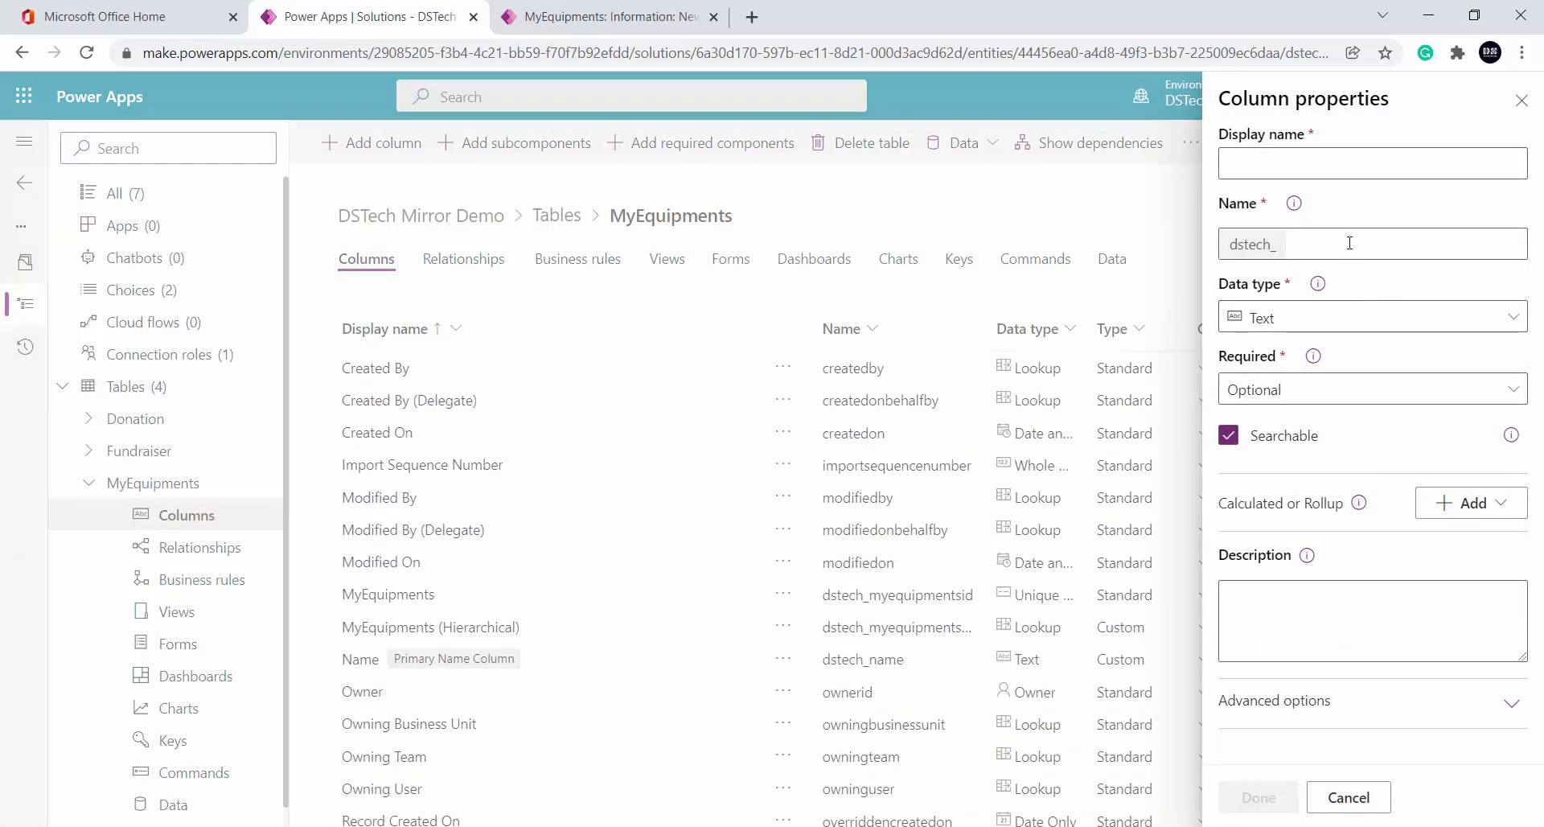
Name the new column xuz and set its data type to Choice
click(1266, 167)
text(xuz)
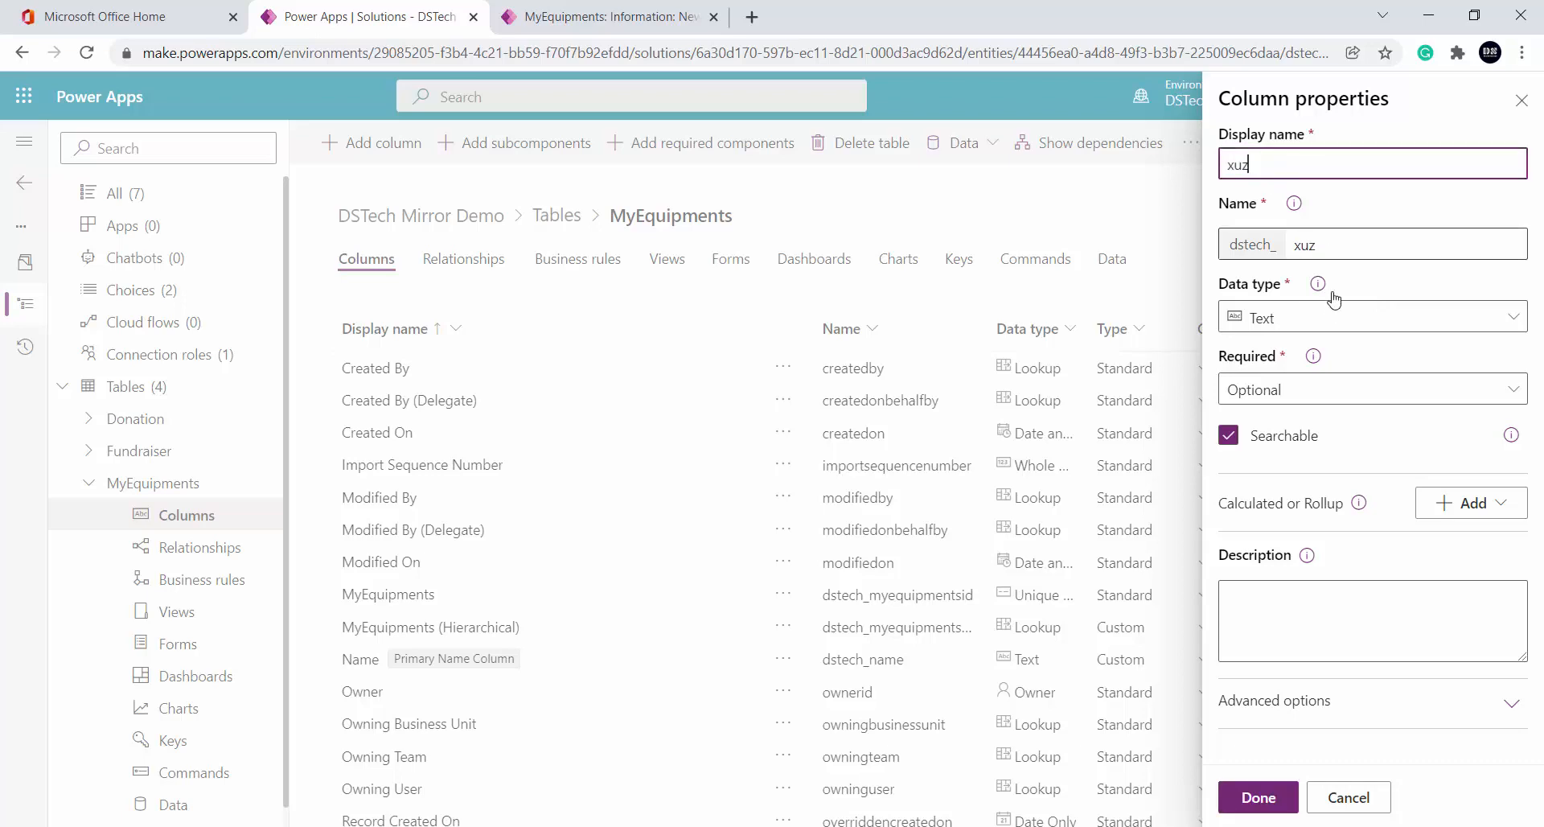
click(1341, 316)
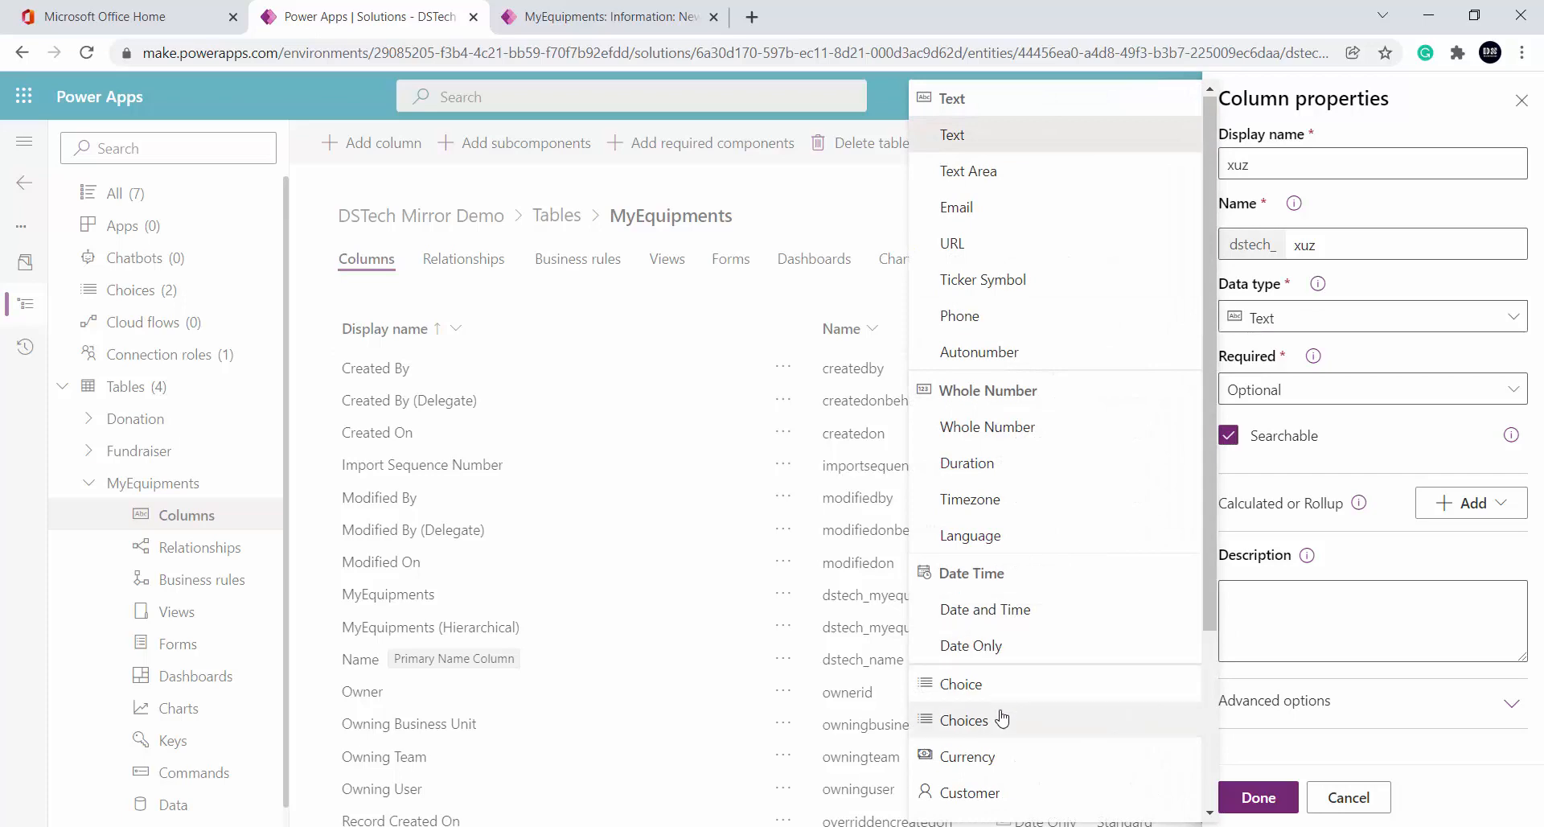
click(1009, 687)
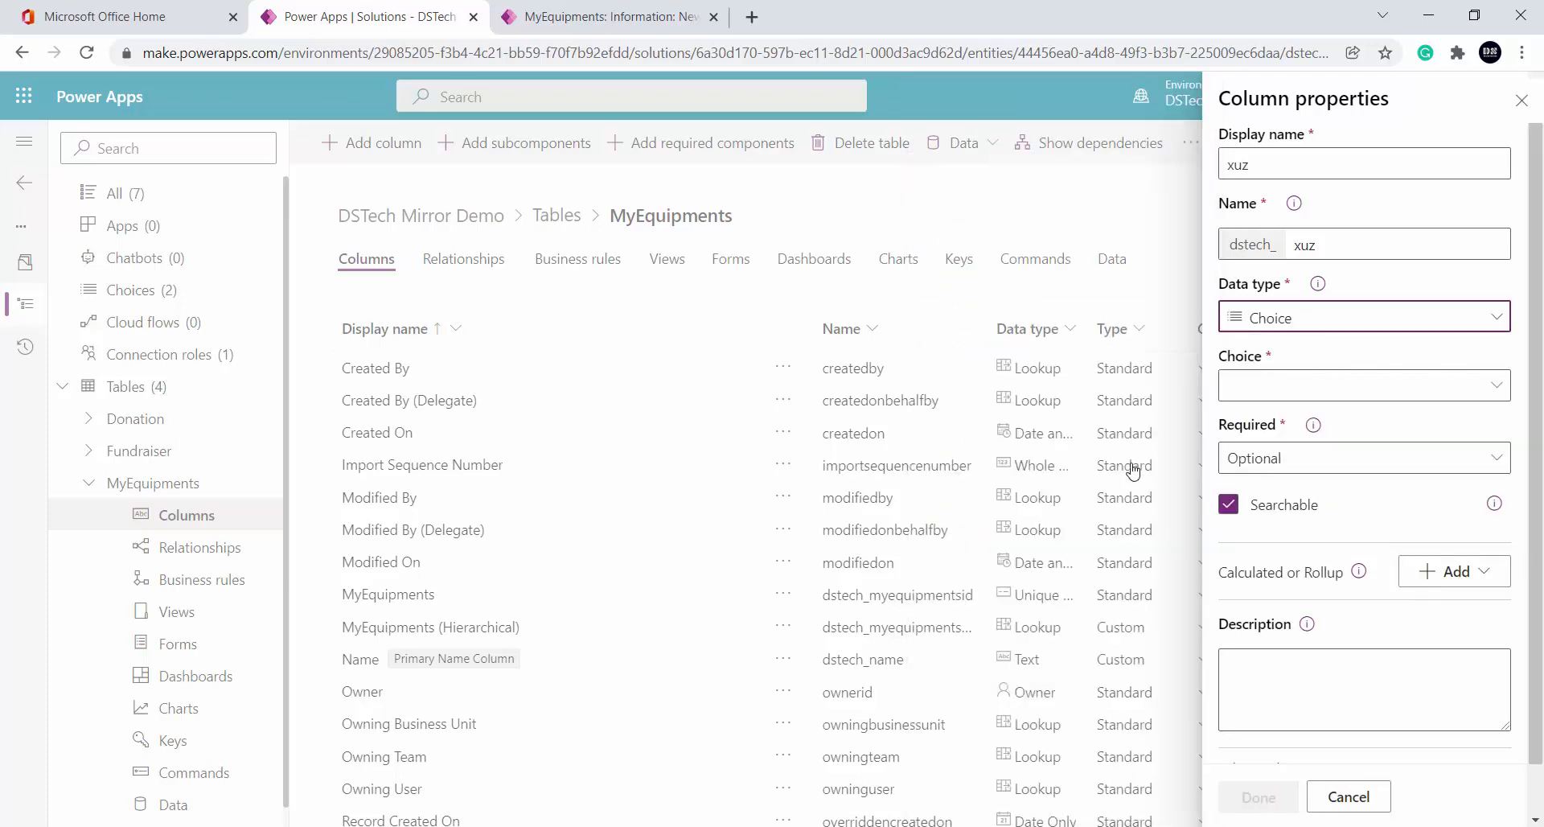
Link the xuz column to the existing Day choice set
click(1358, 389)
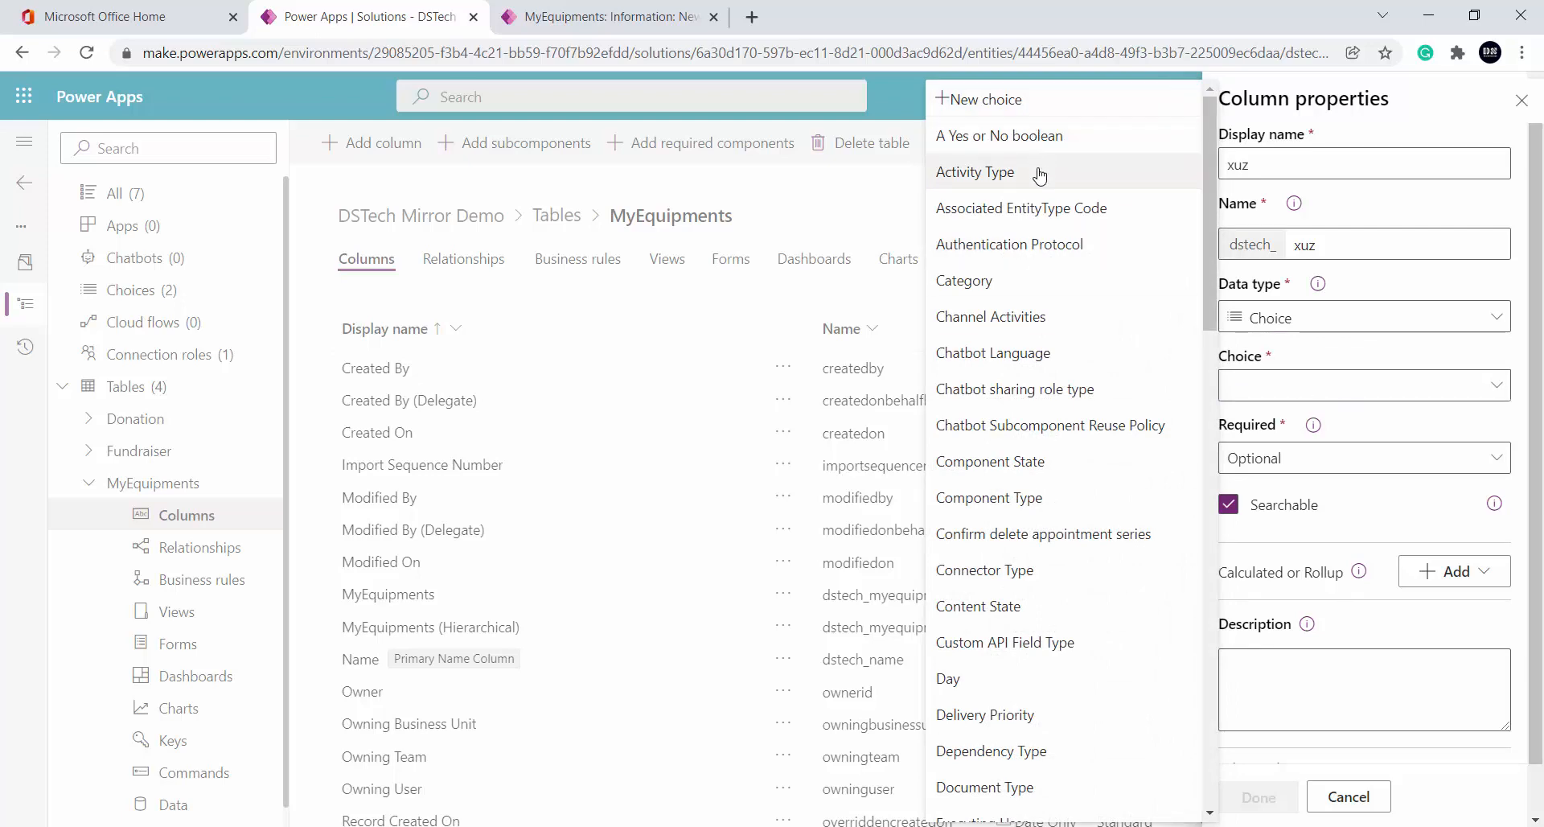
scroll(1044, 320, down, 5)
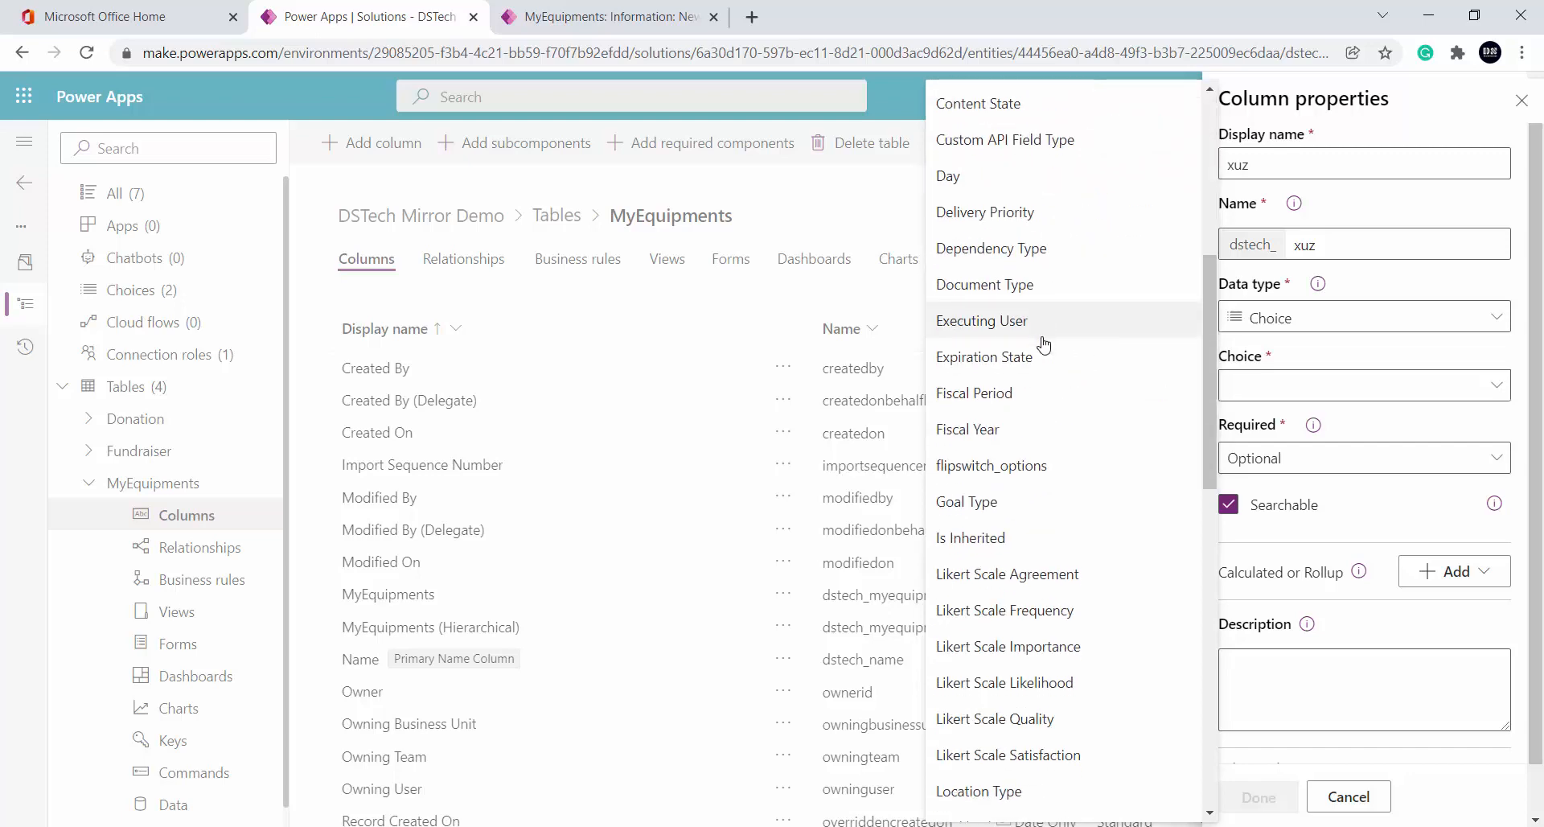
scroll(1046, 338, down, 5)
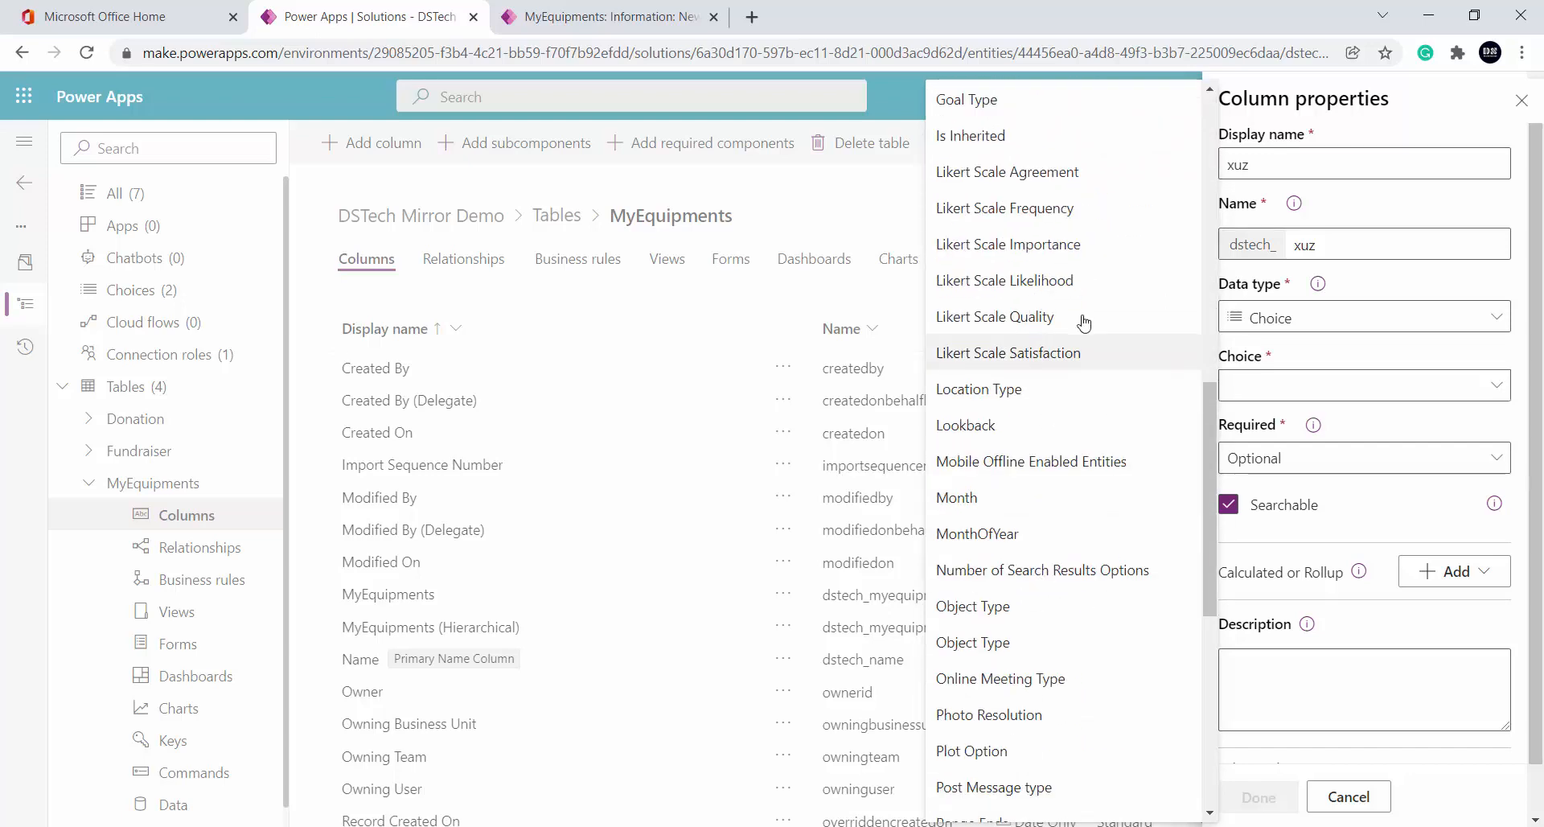
scroll(1078, 321, up, 4)
scroll(1083, 325, up, 1)
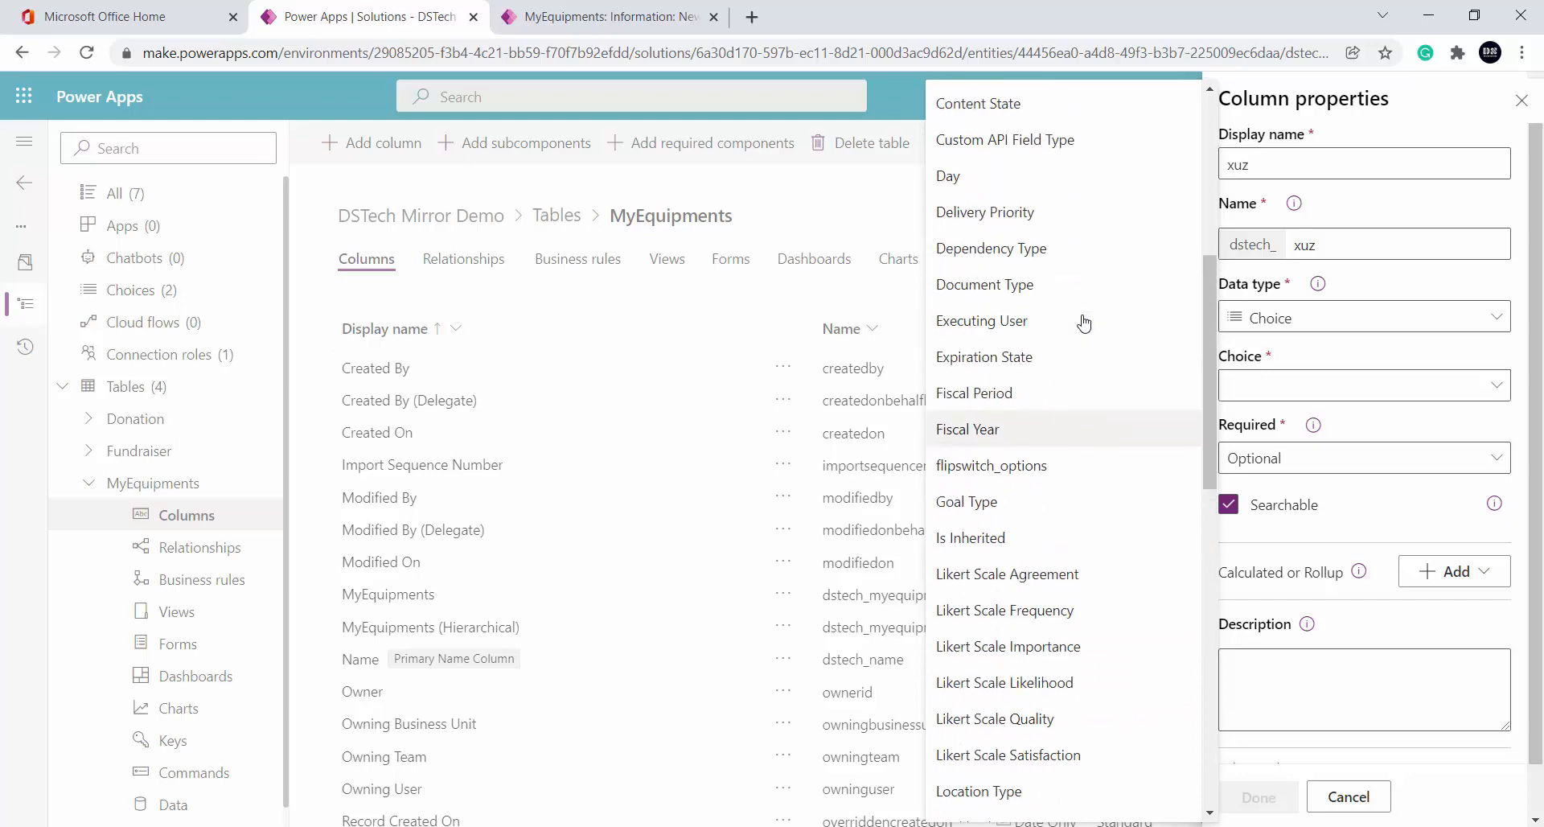
scroll(1078, 338, up, 2)
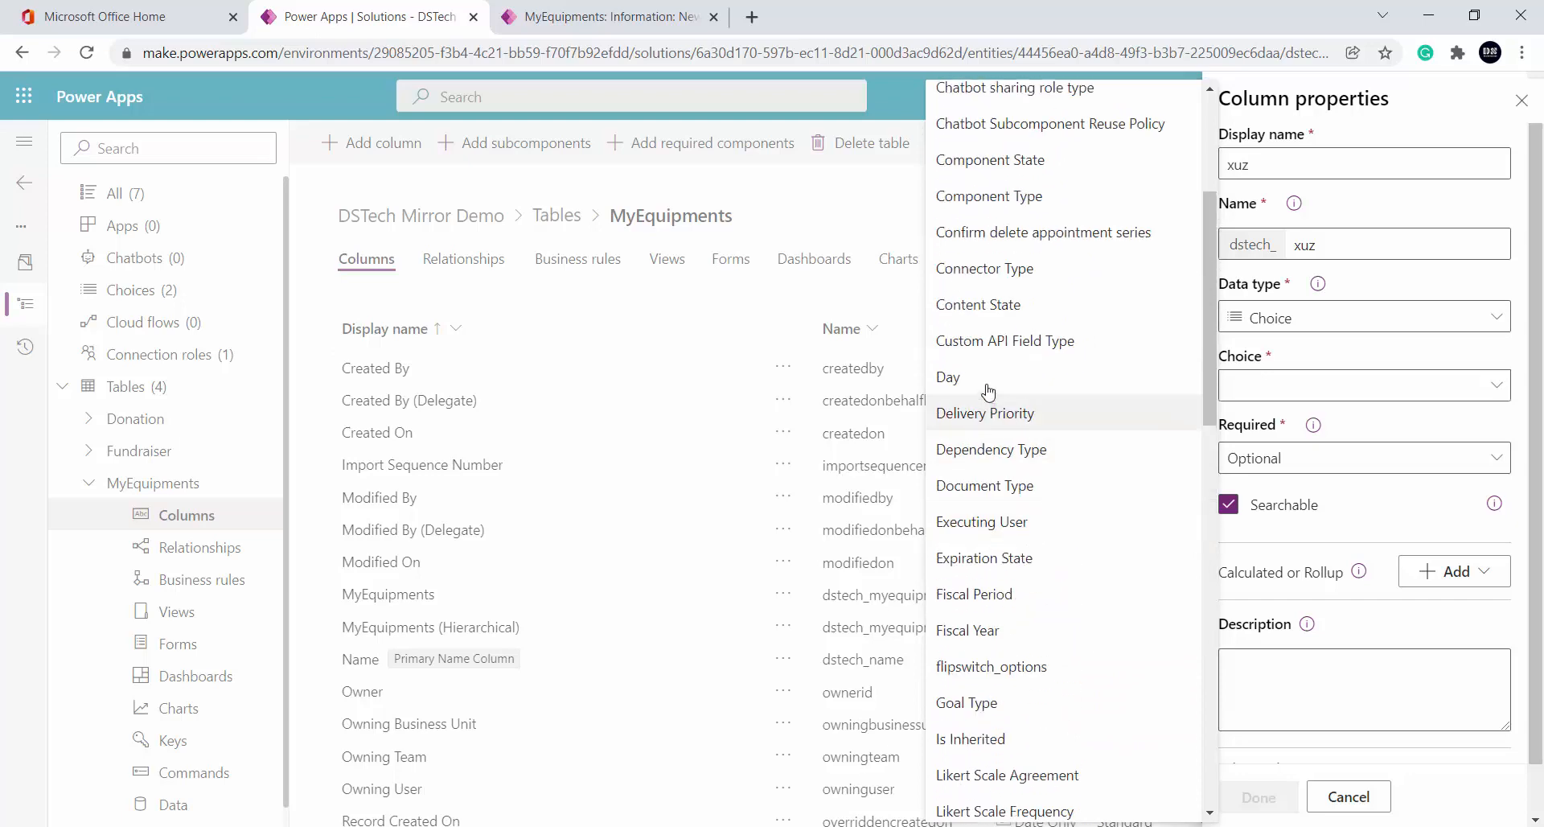
click(1079, 373)
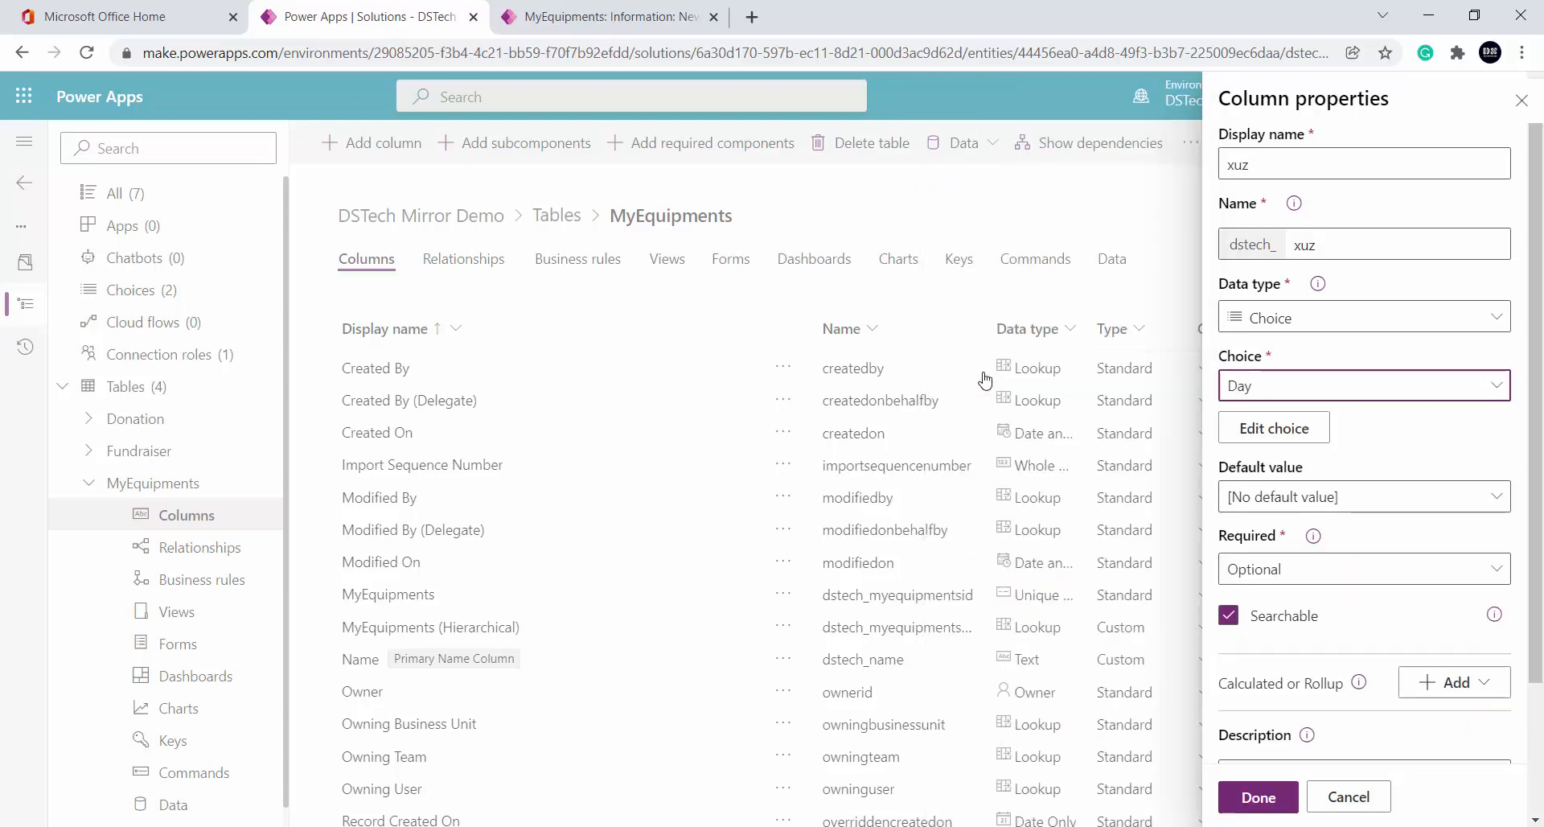
click(1288, 429)
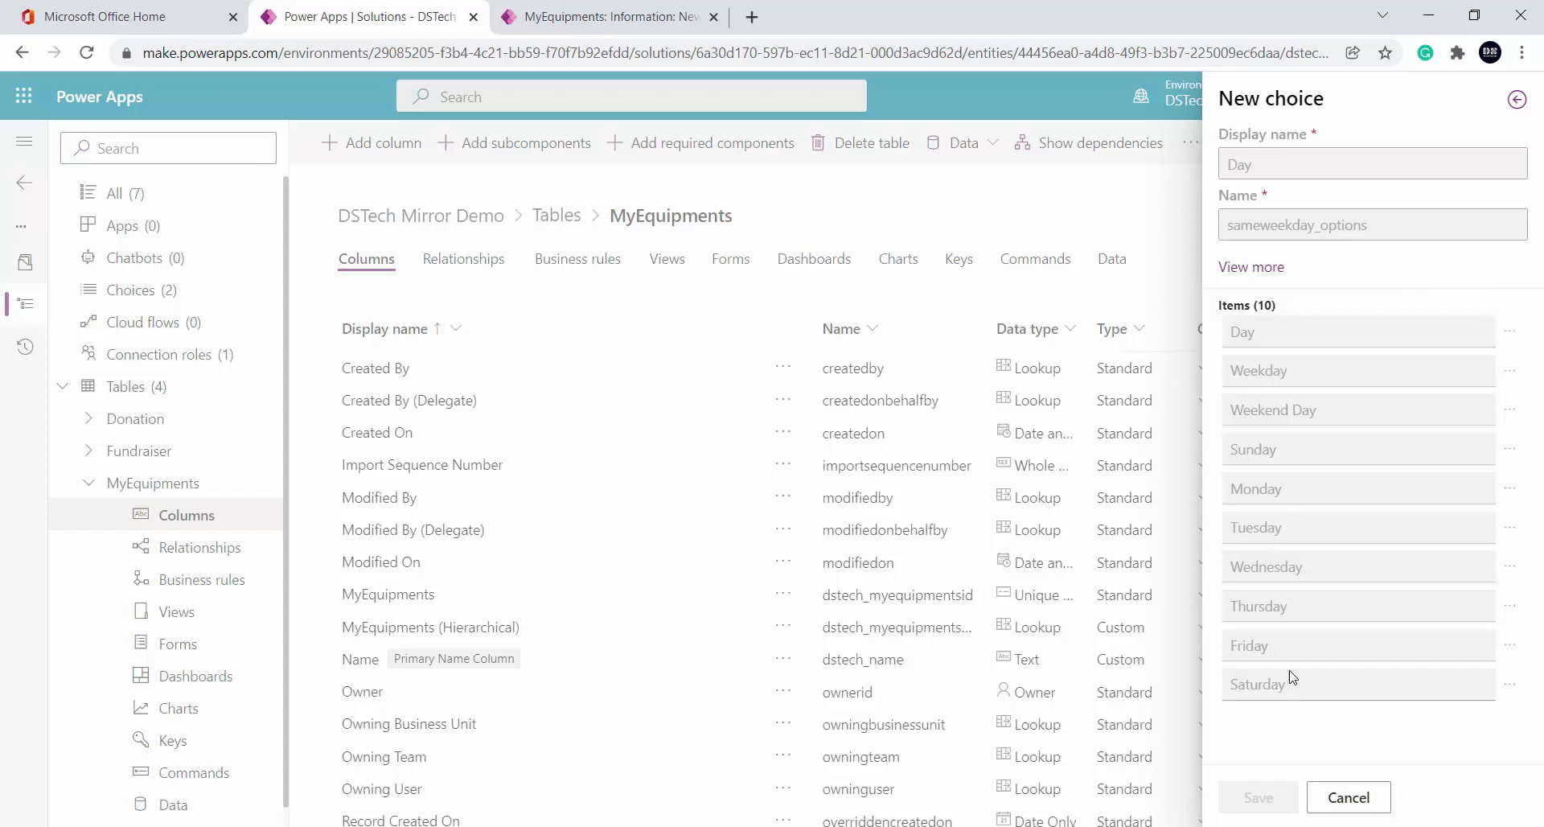
click(1346, 797)
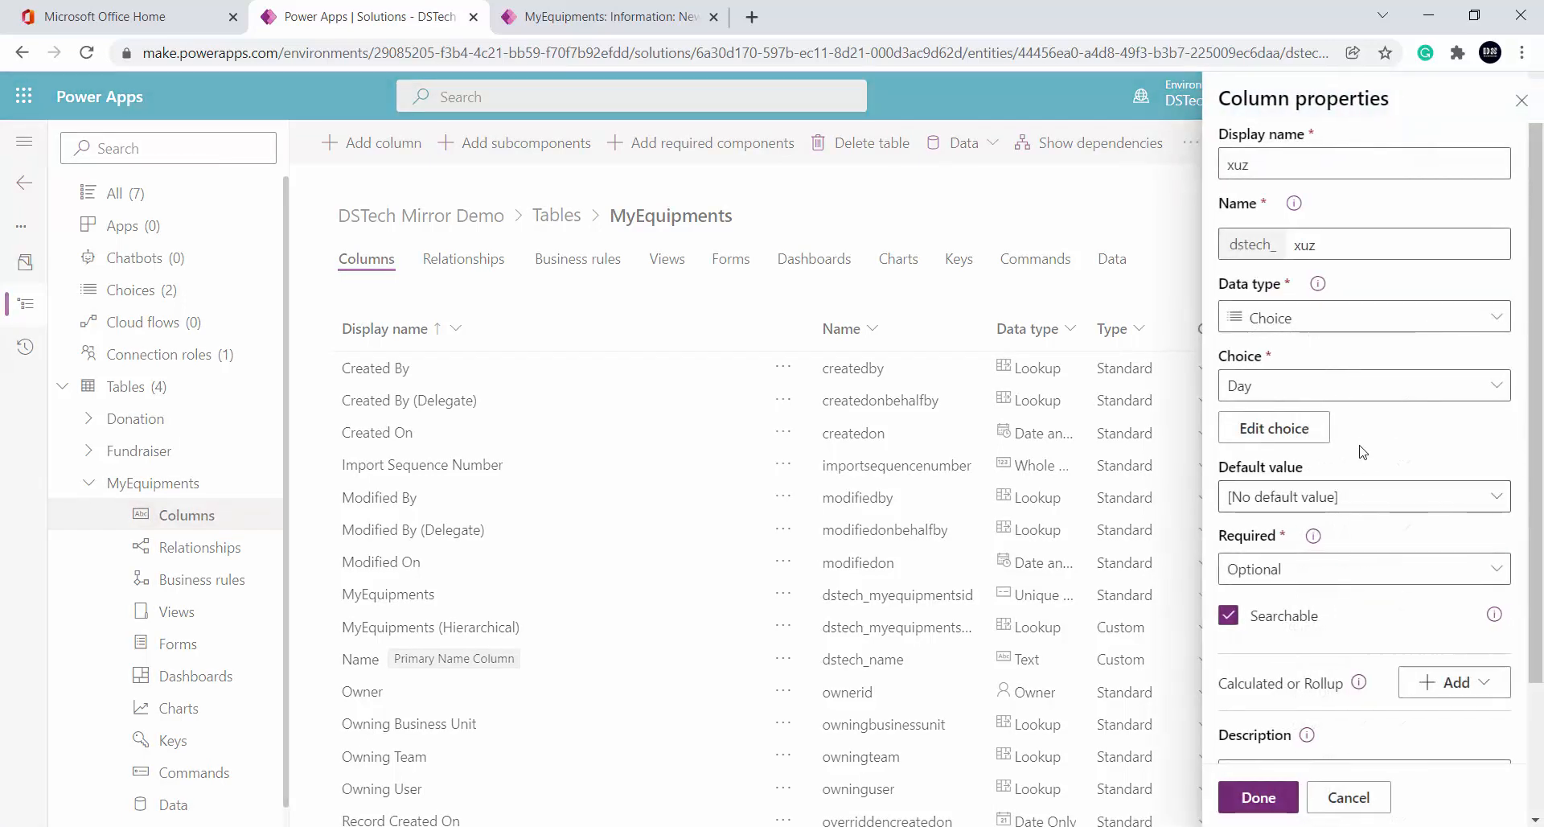
click(1383, 393)
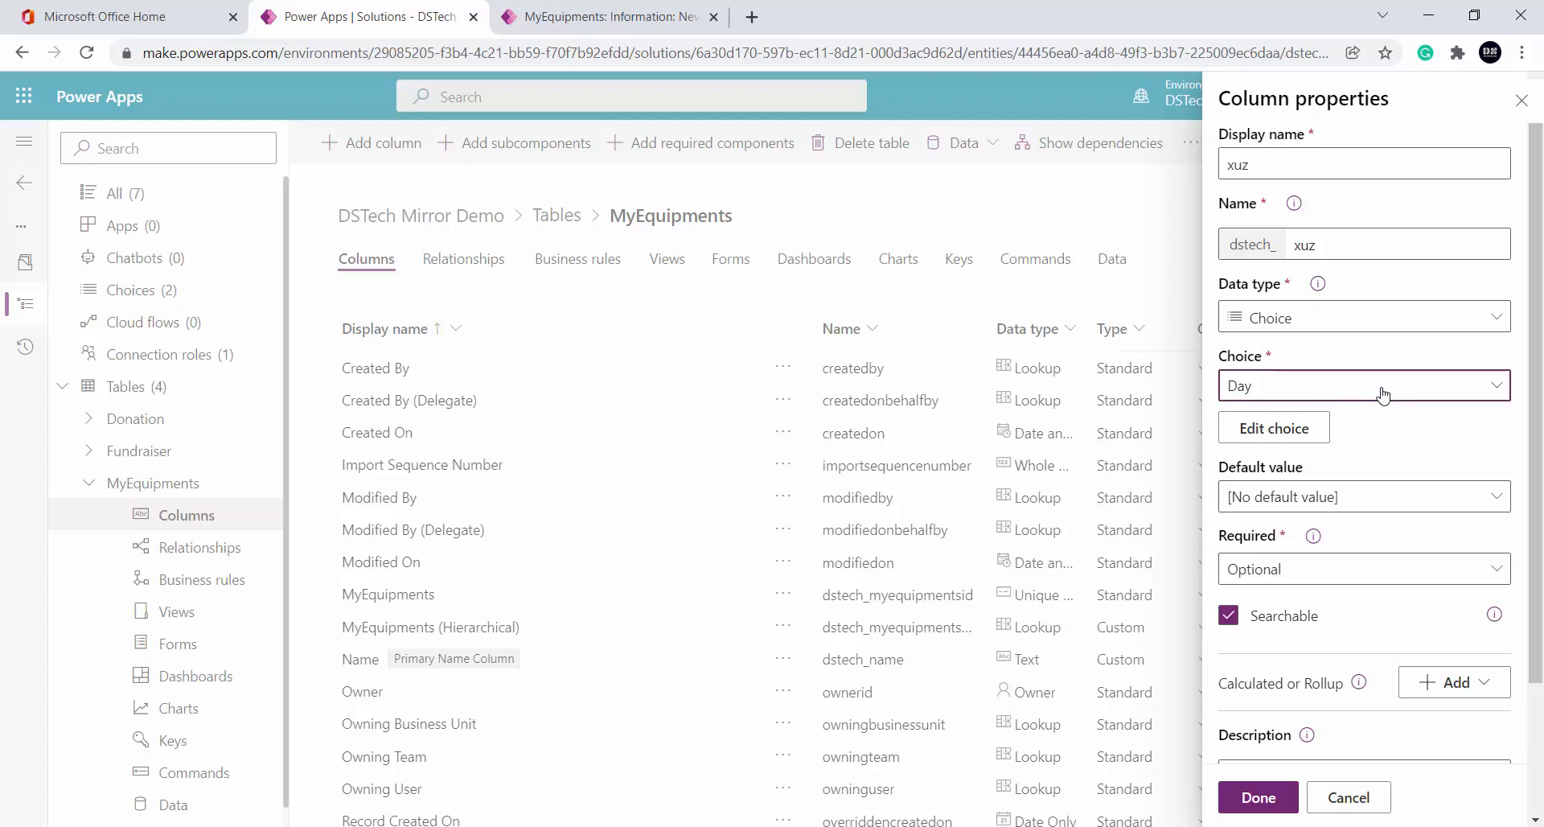
Create and save a new xuz choice set with items dddd and New optieoneeee, then close its editor
click(1059, 112)
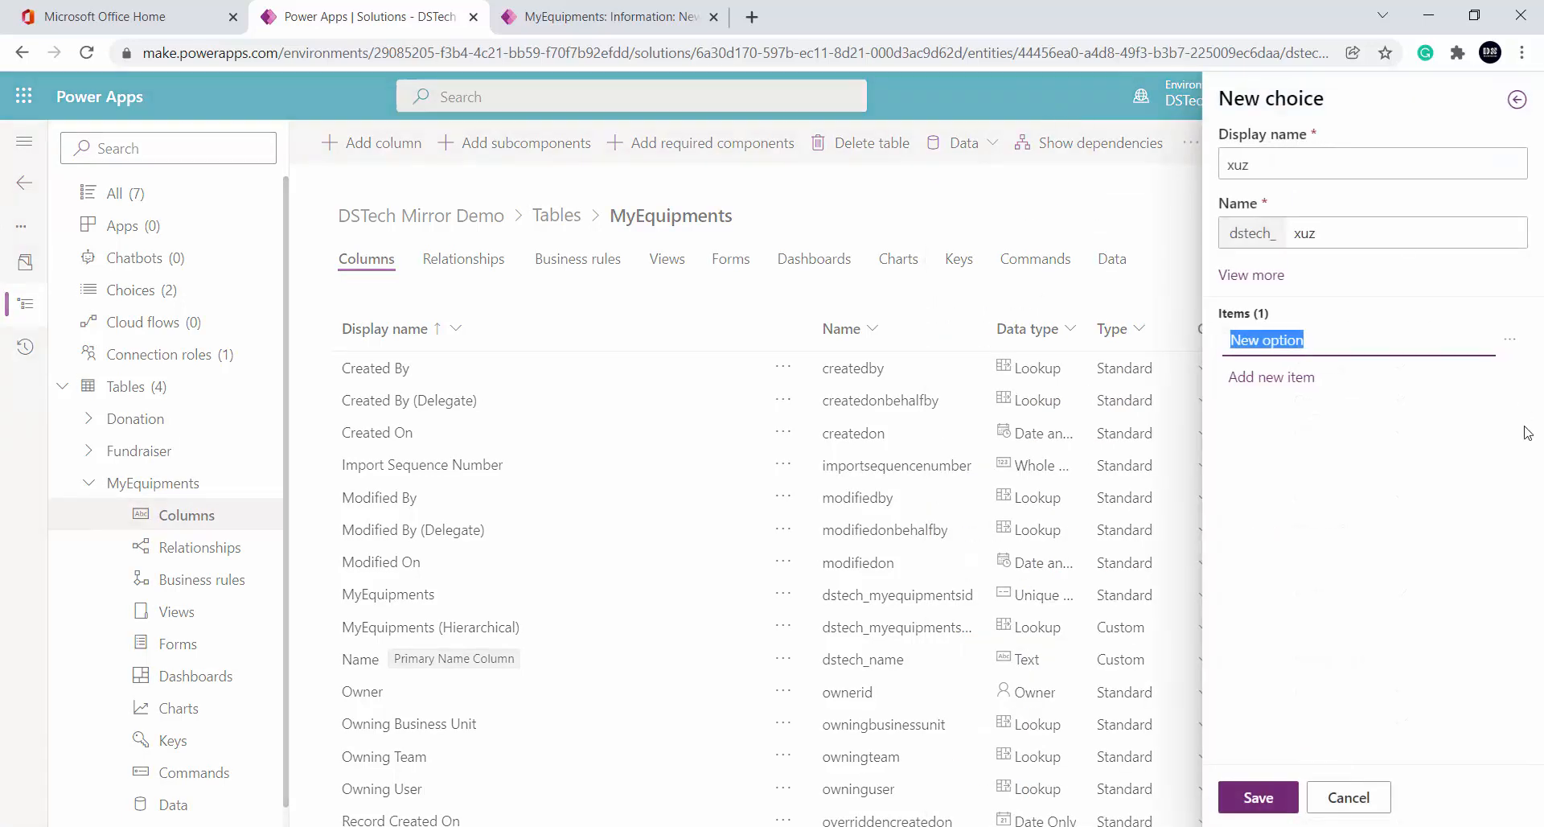
click(1343, 335)
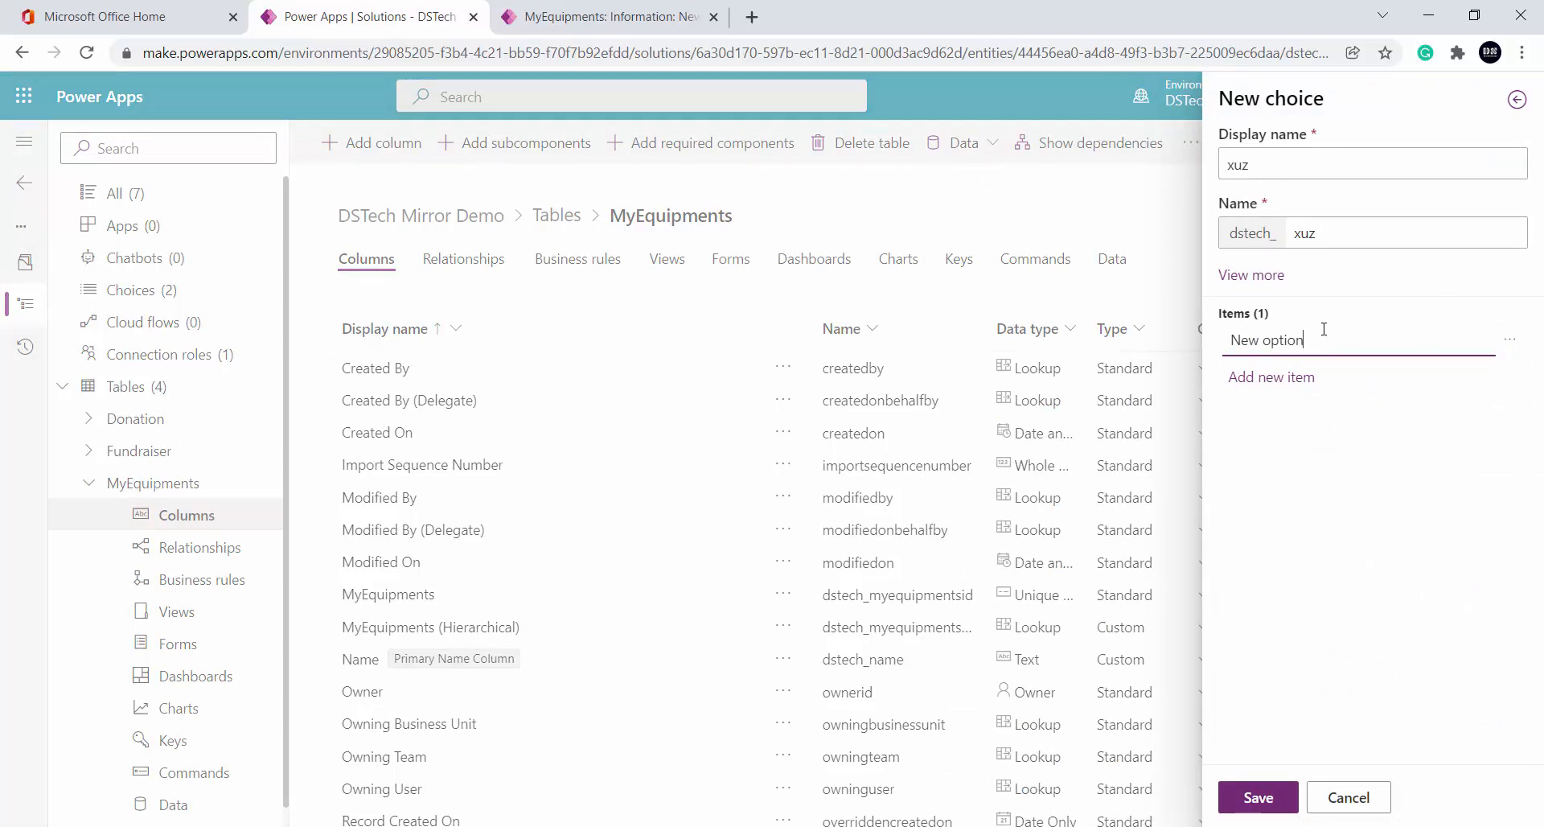
click(1295, 382)
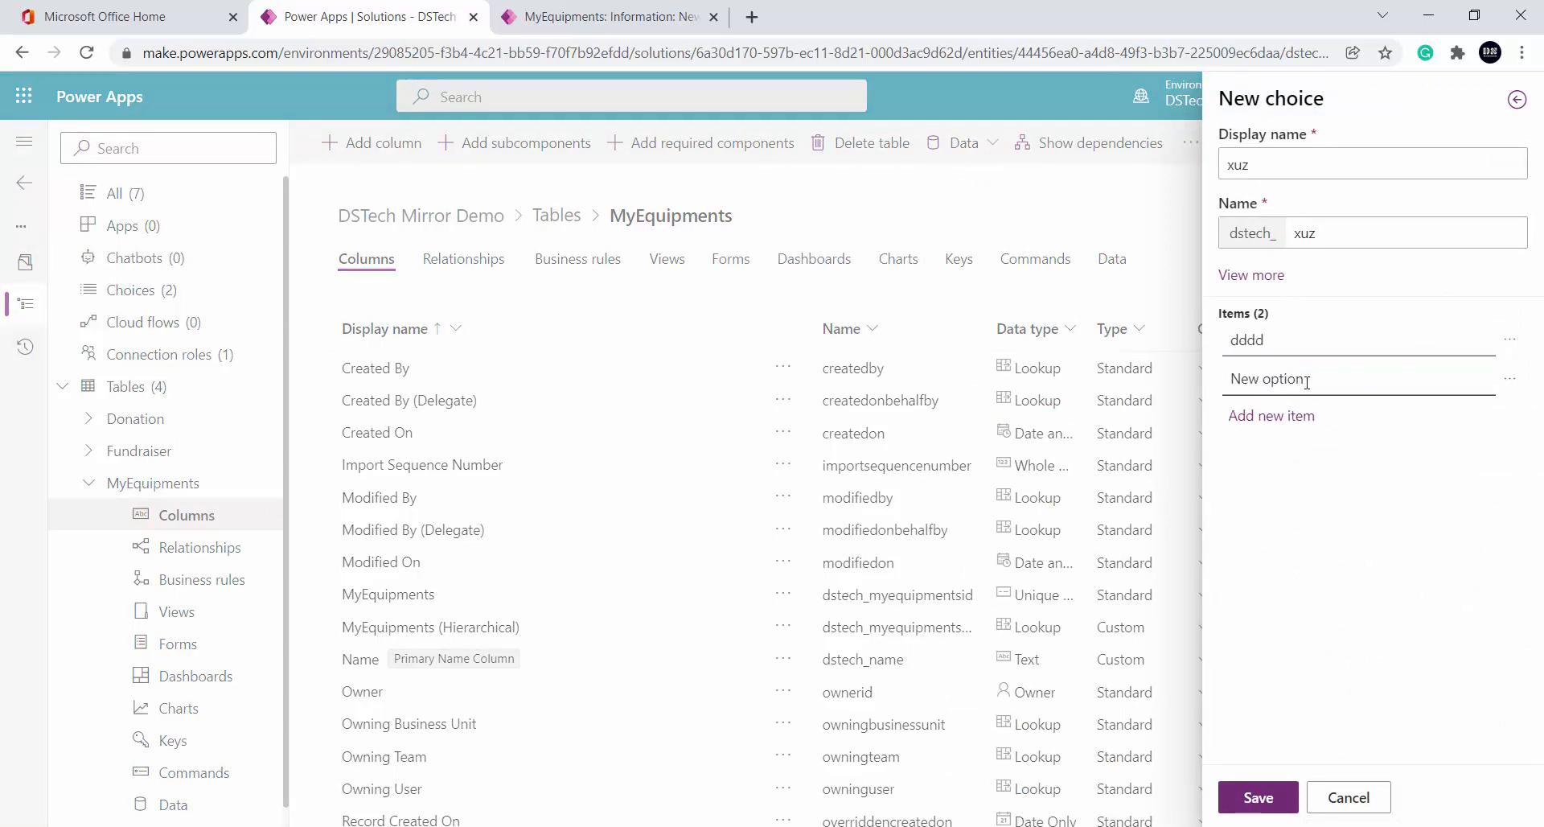
click(1290, 380)
text(eeeee)
click(1259, 797)
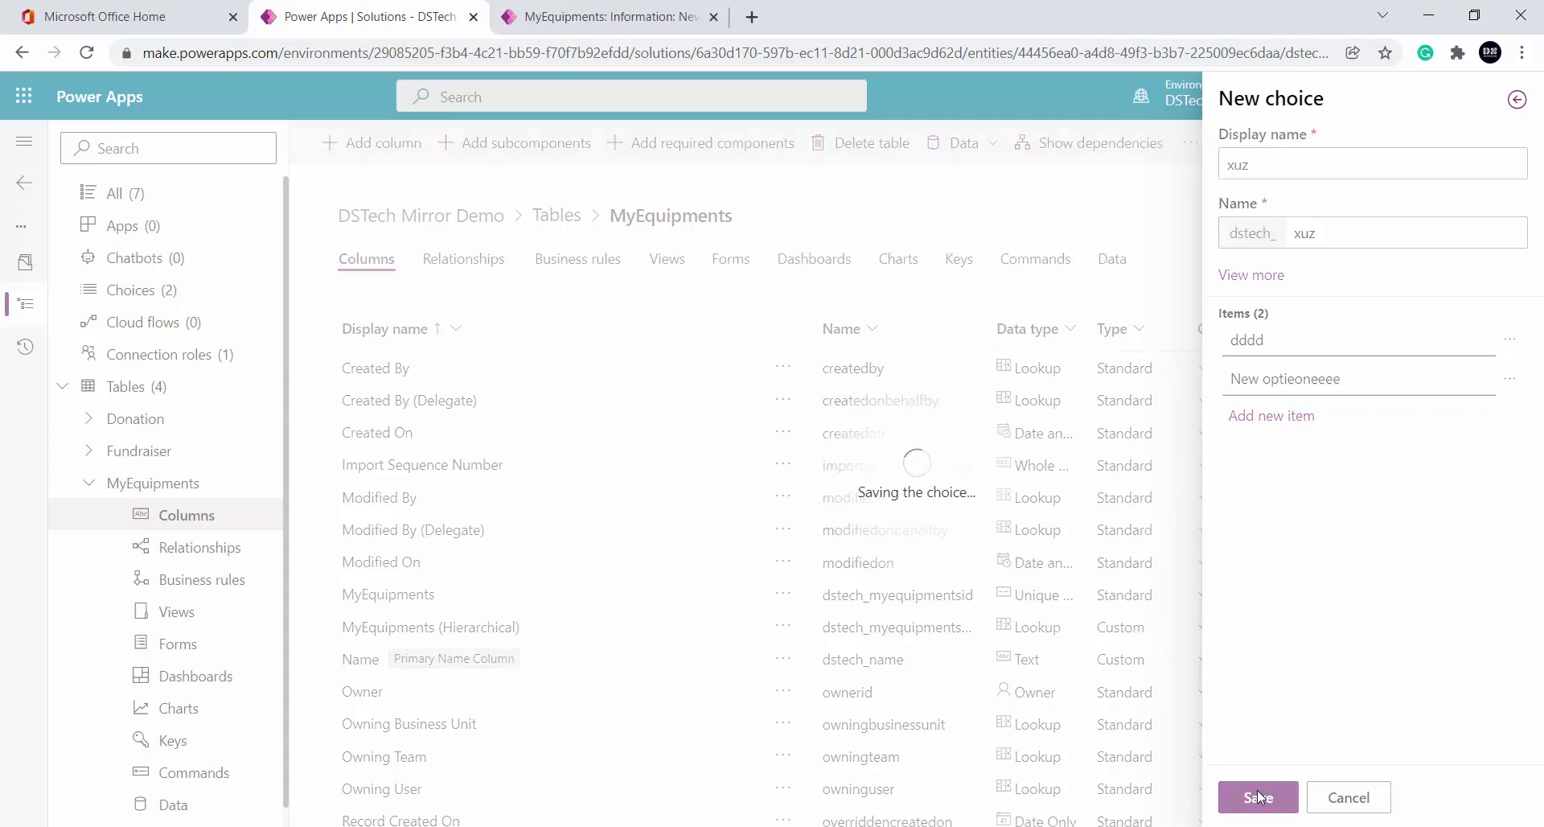
click(1316, 430)
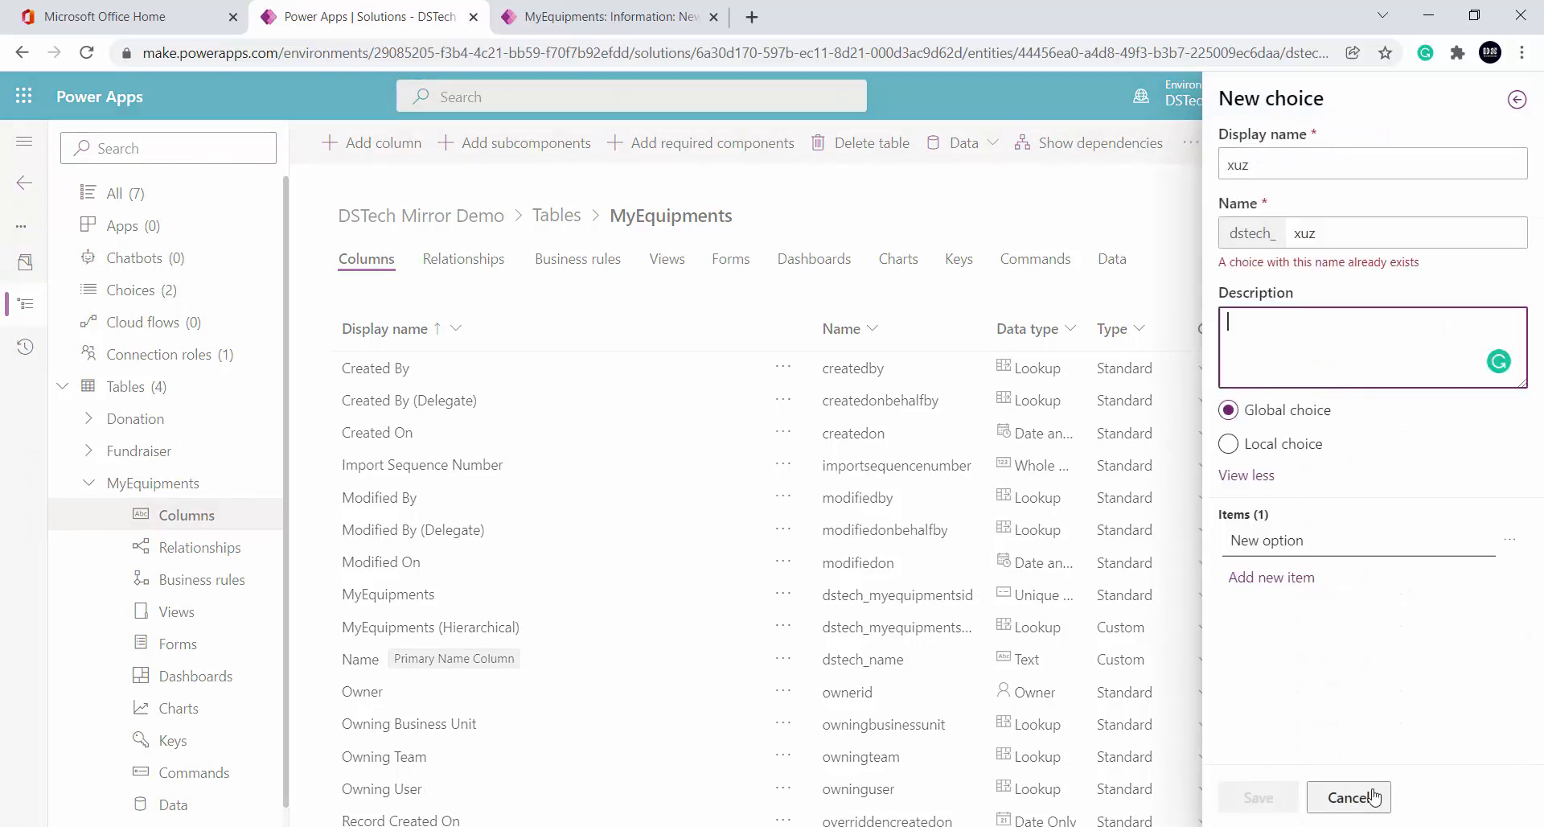
click(1373, 797)
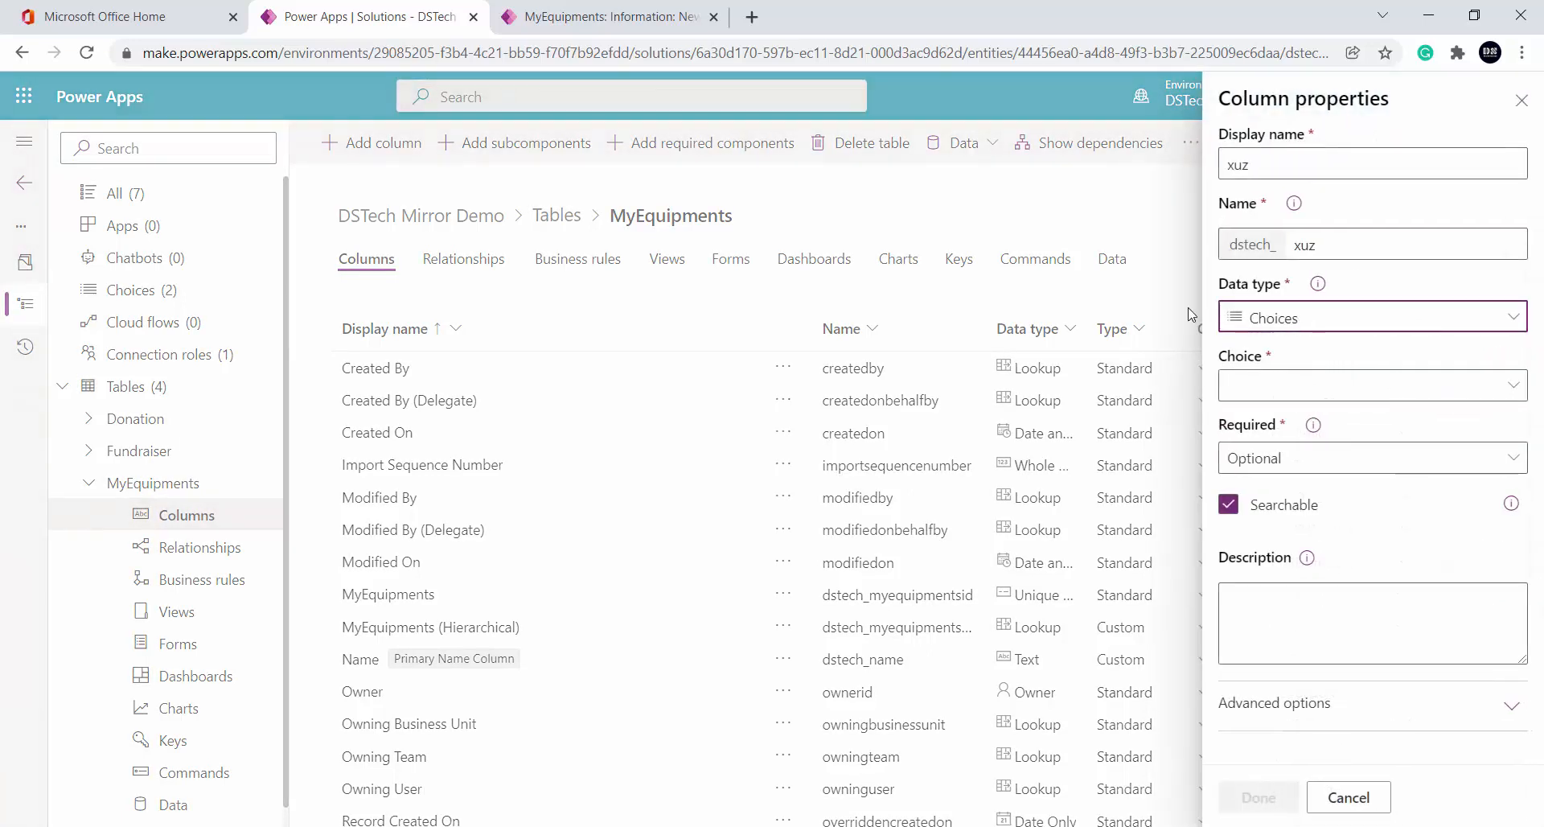
Switch the xuz column's type to Choices, then back to Choice
click(1299, 318)
click(1011, 686)
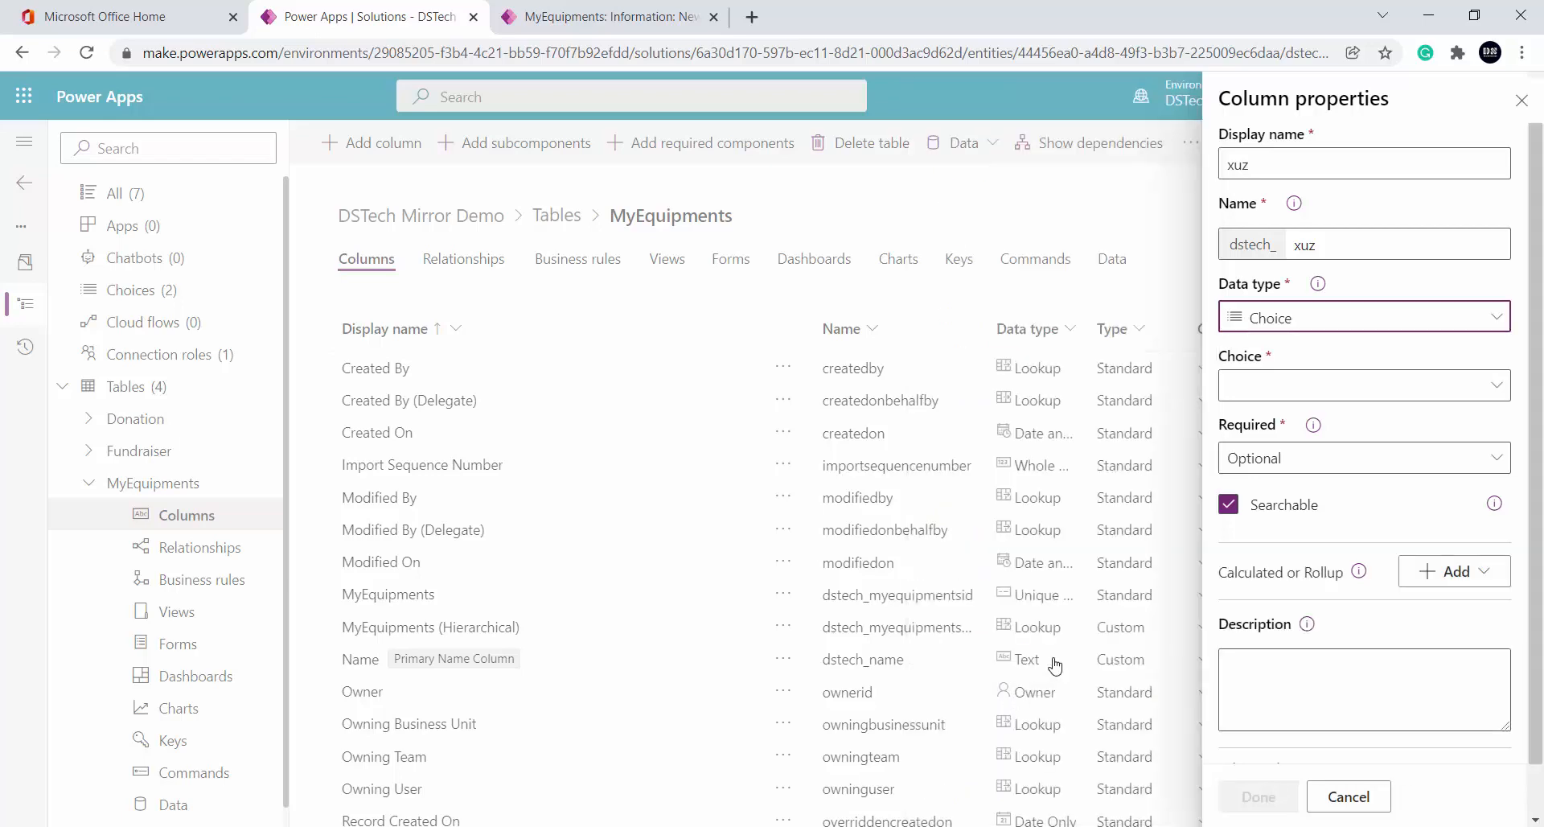
click(1297, 386)
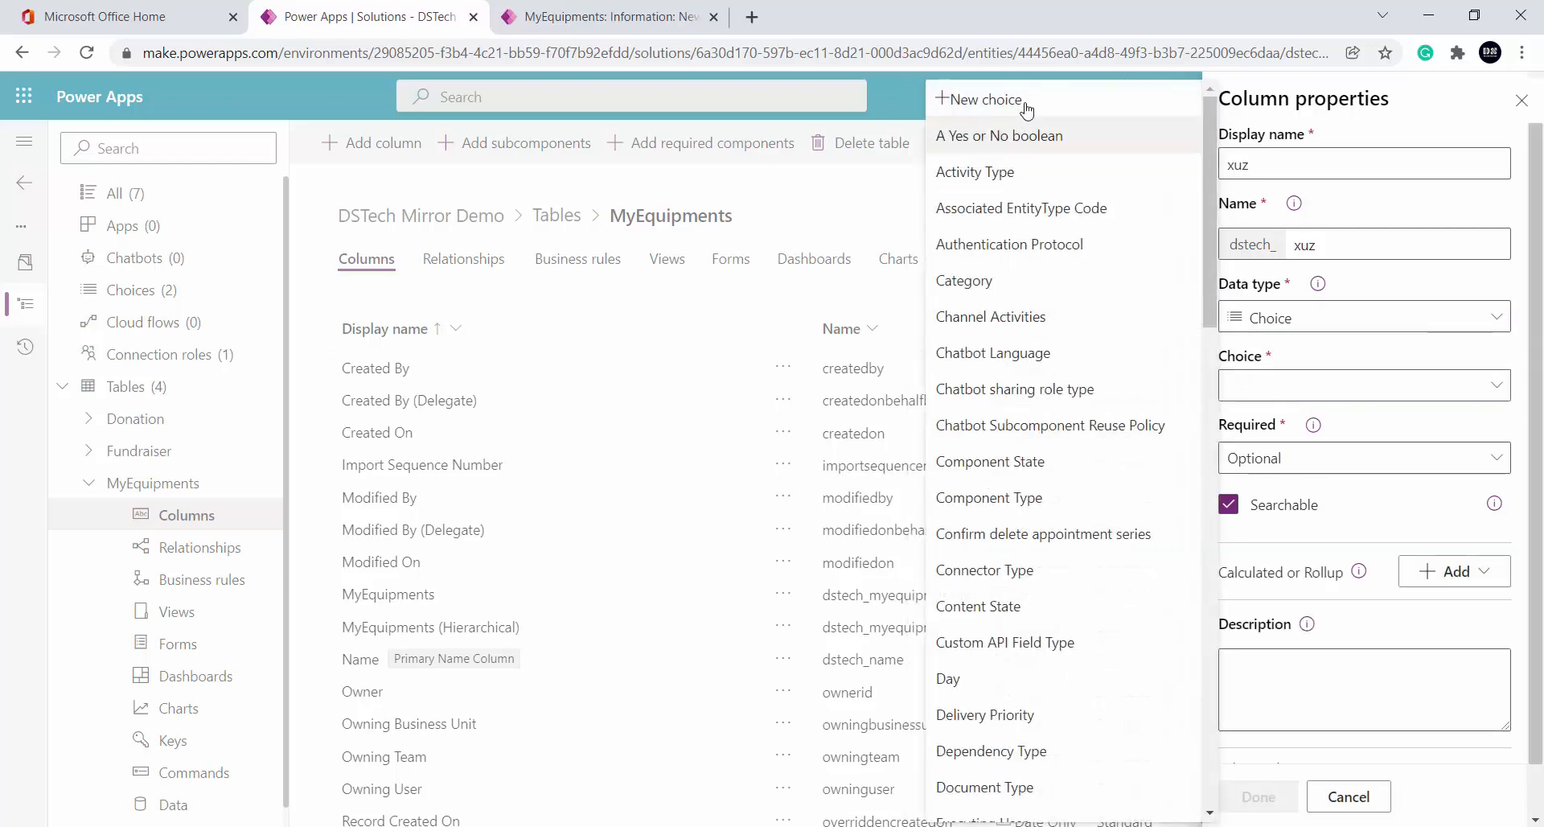
Draft a new choice named Project Status, toggle it local then global, and cancel it
click(1015, 102)
click(1256, 303)
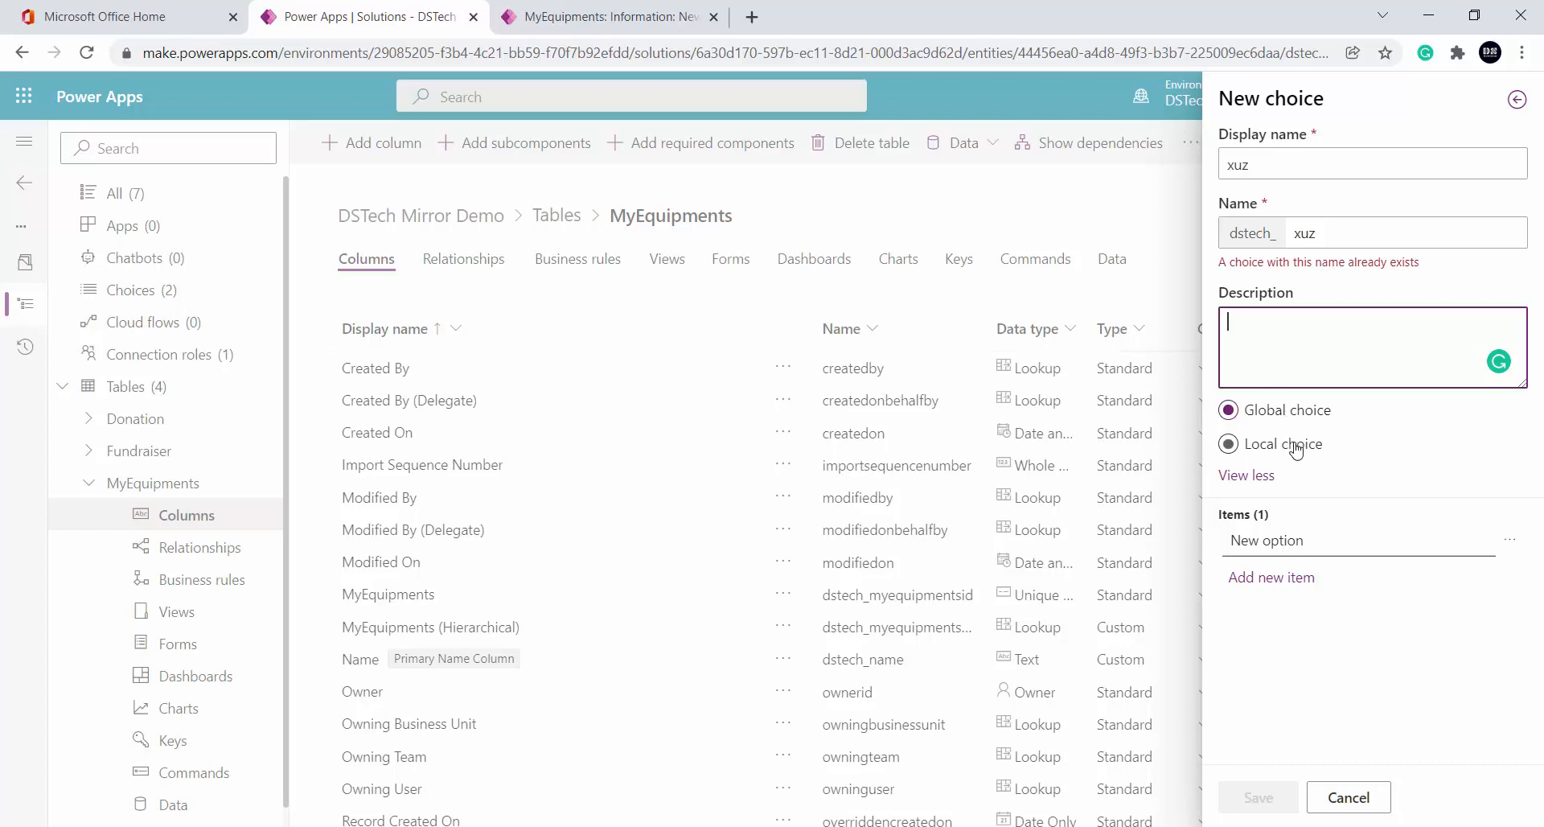
double_click(1294, 168)
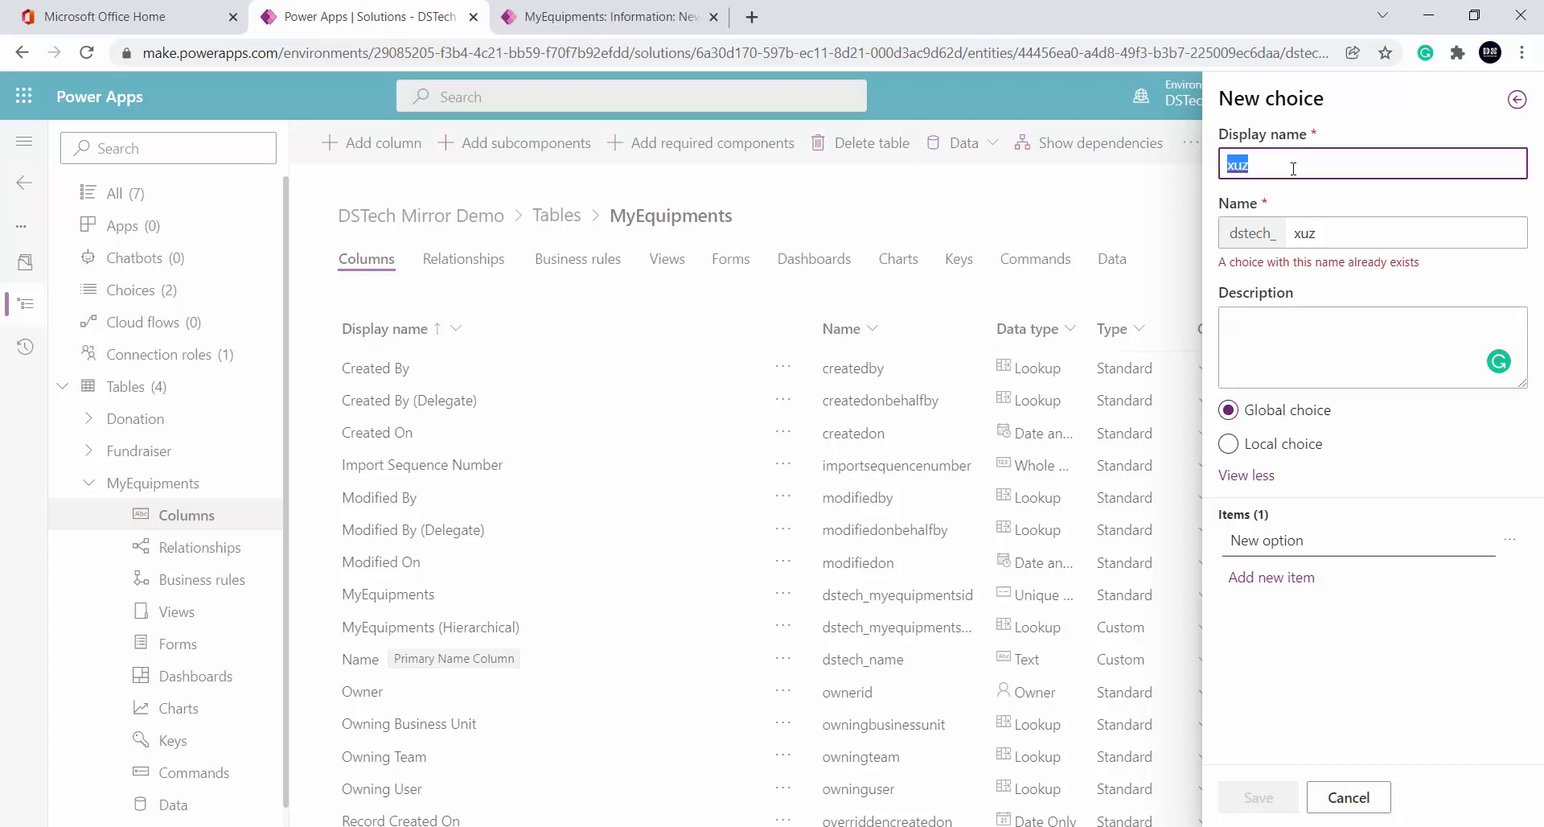
text(Project Status)
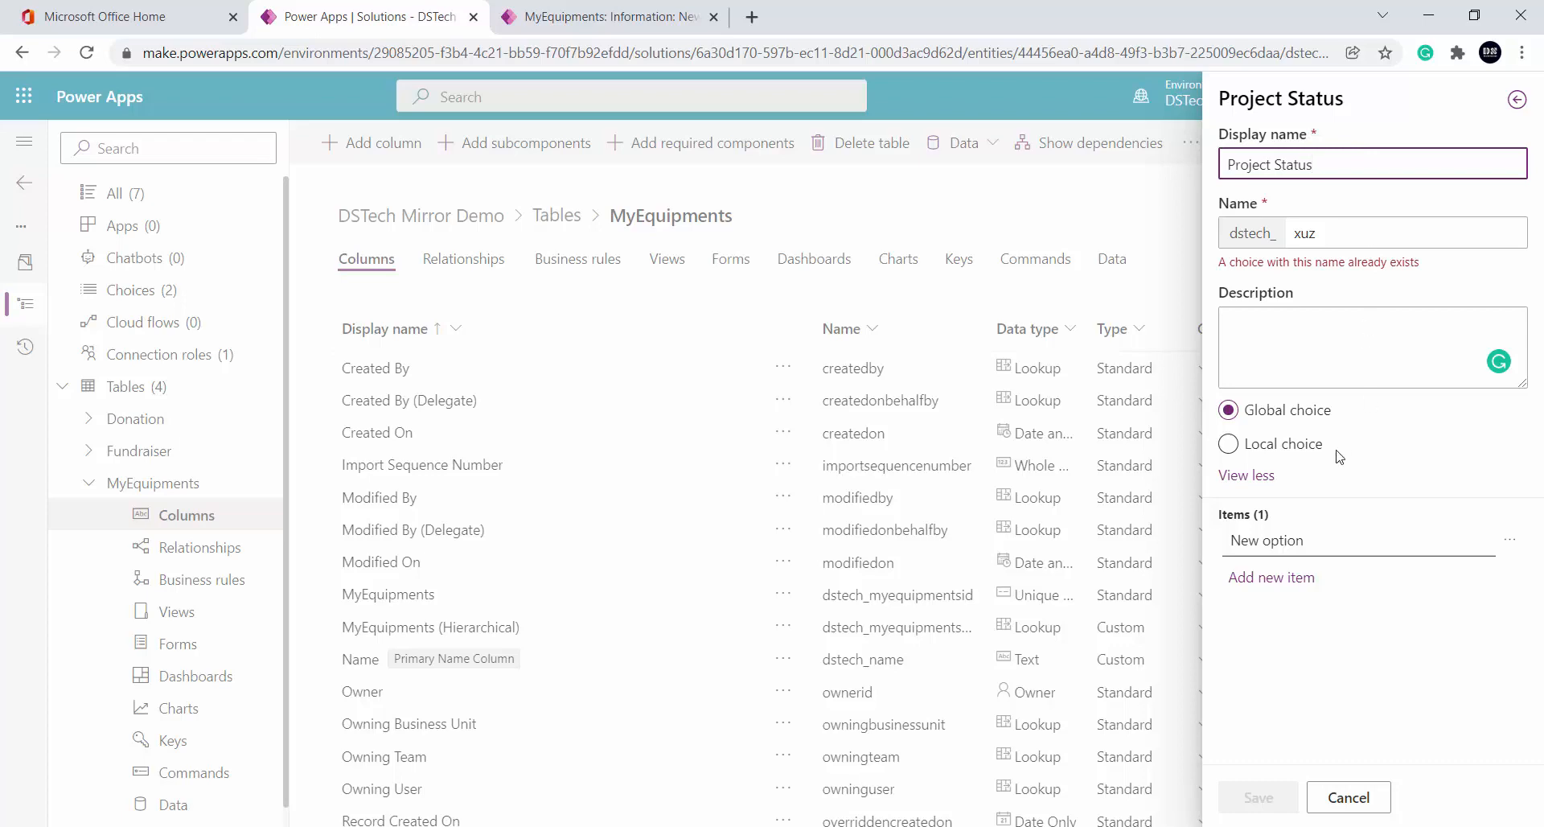
click(1276, 444)
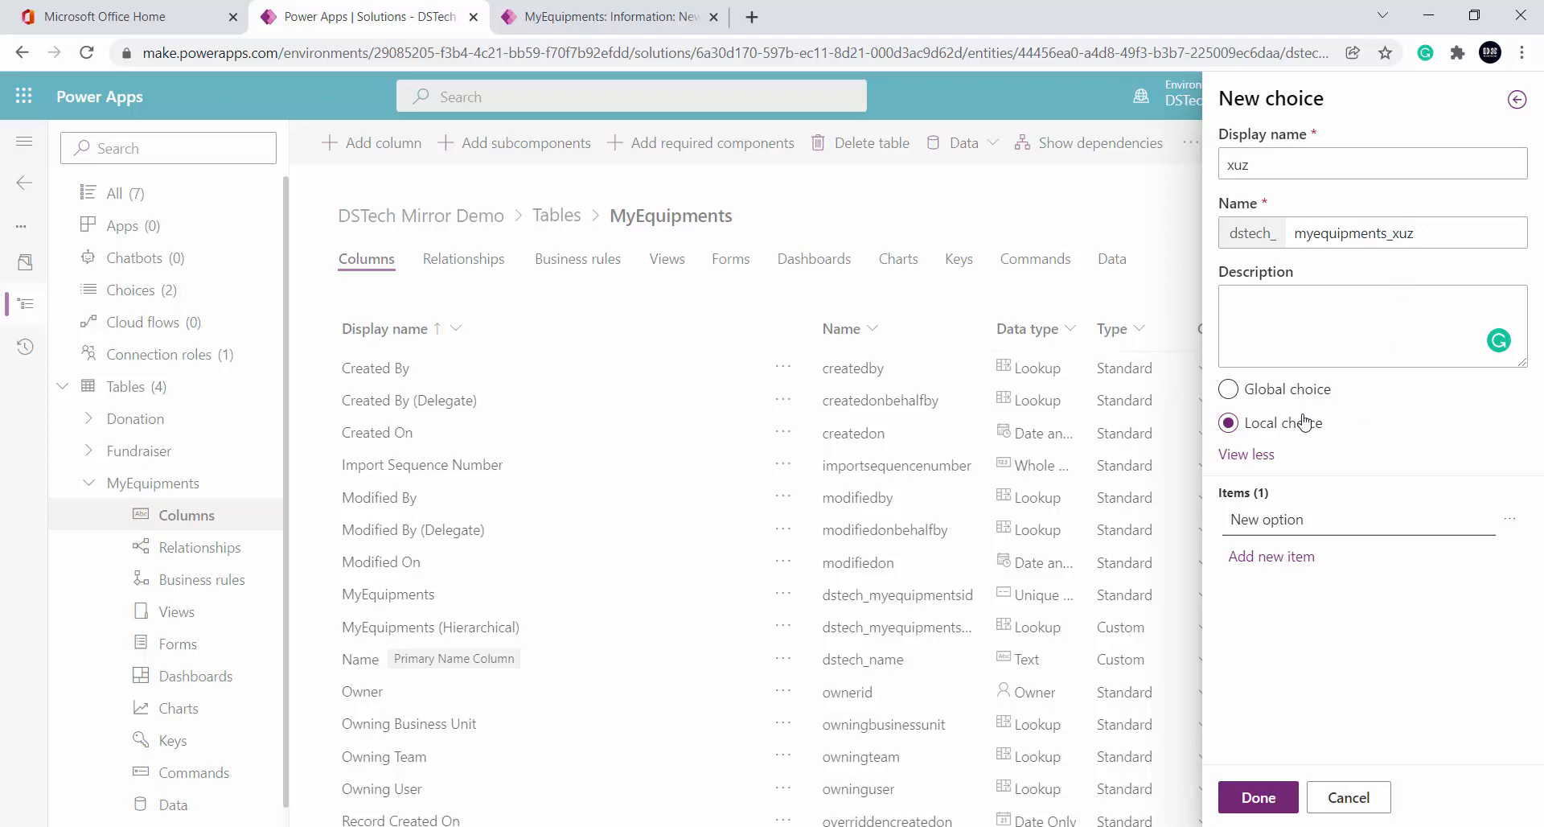
click(1267, 392)
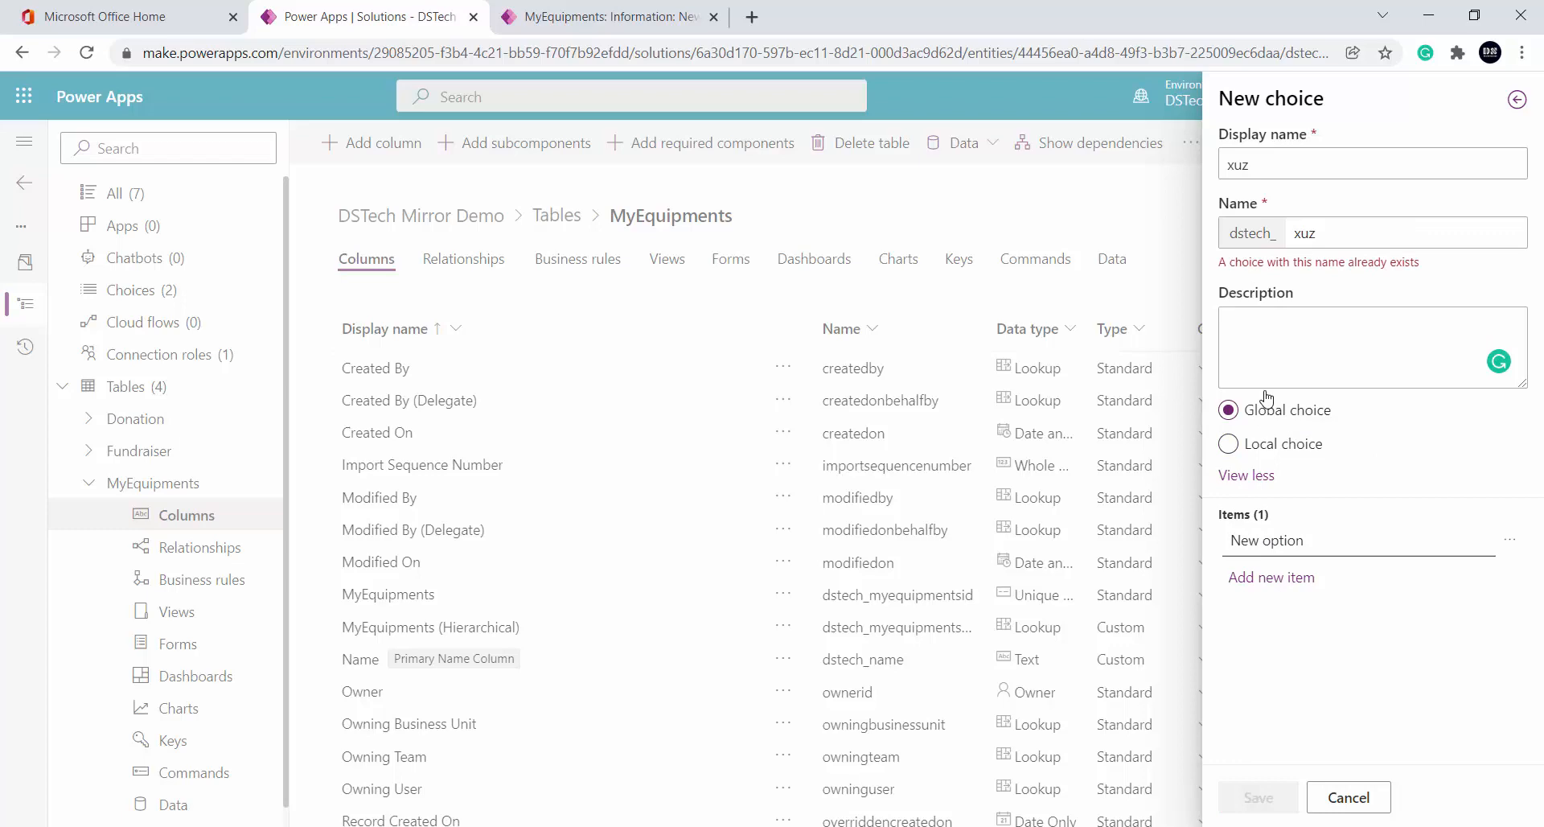
click(1372, 802)
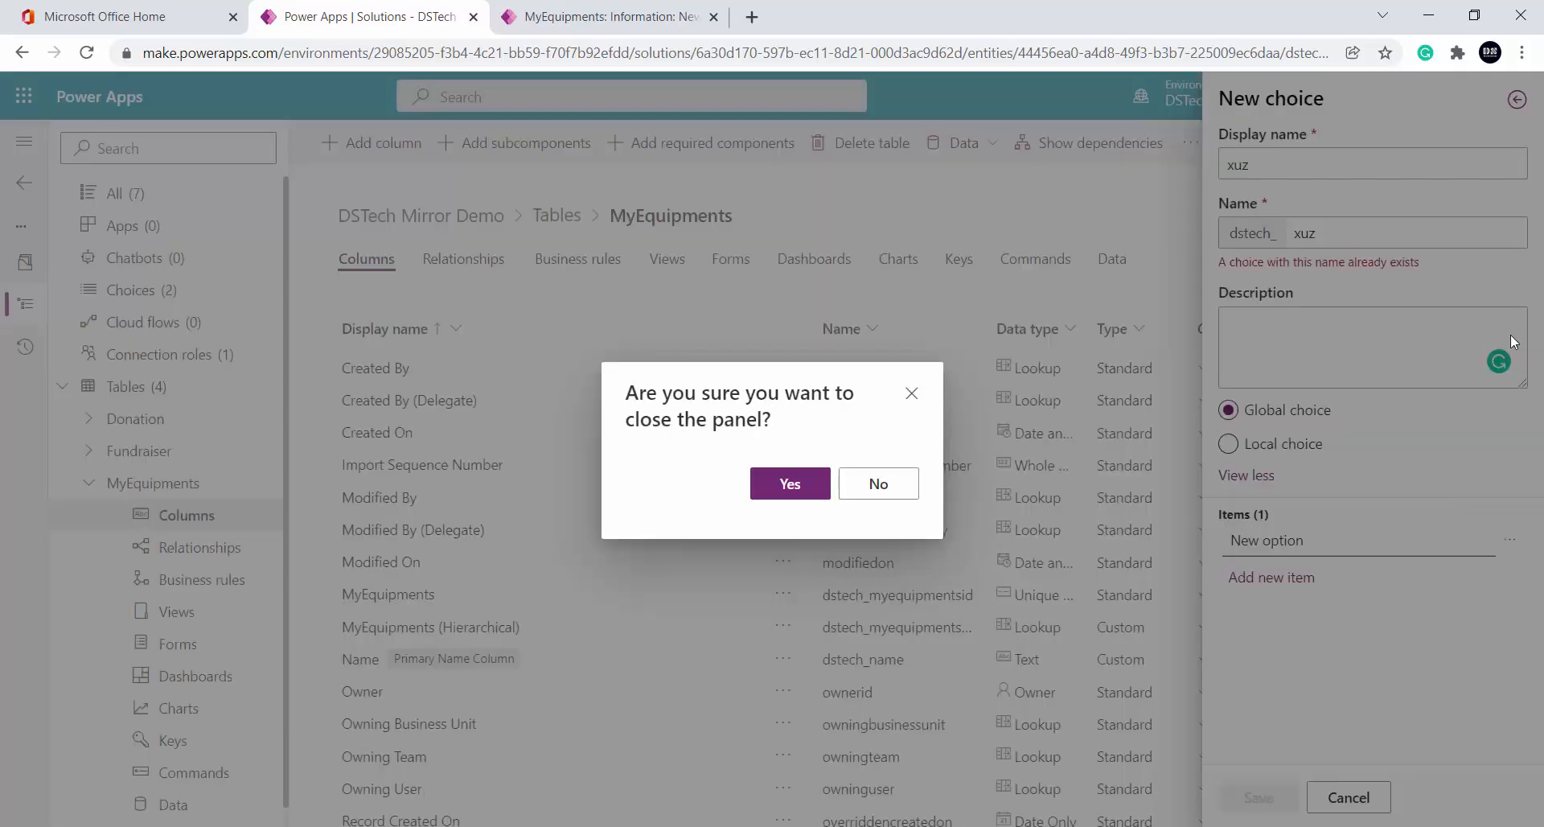
Close the column panel and confirm discarding the unsaved xuz column
click(785, 482)
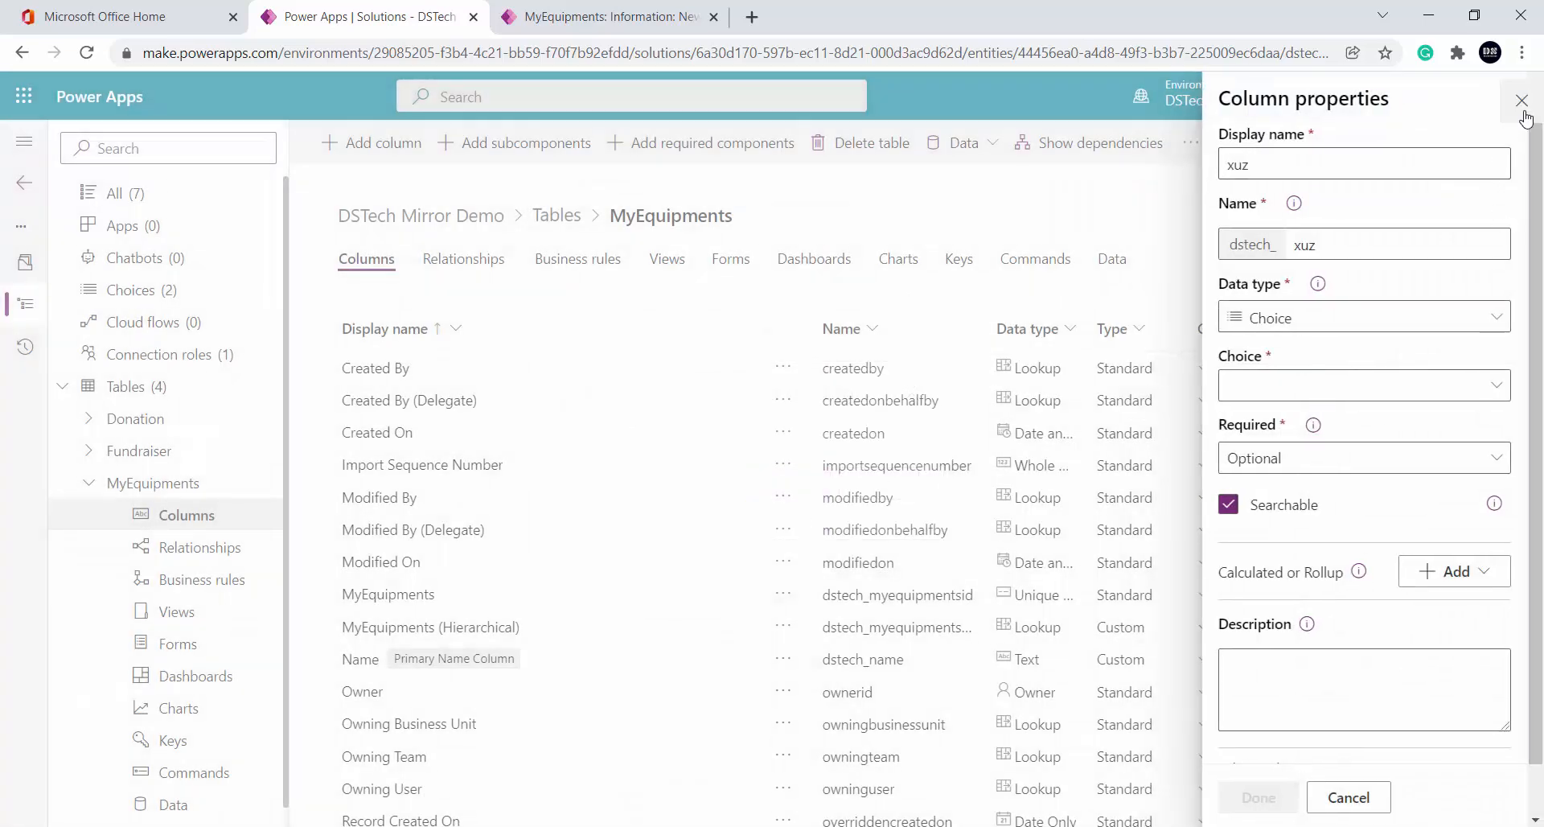
click(1521, 101)
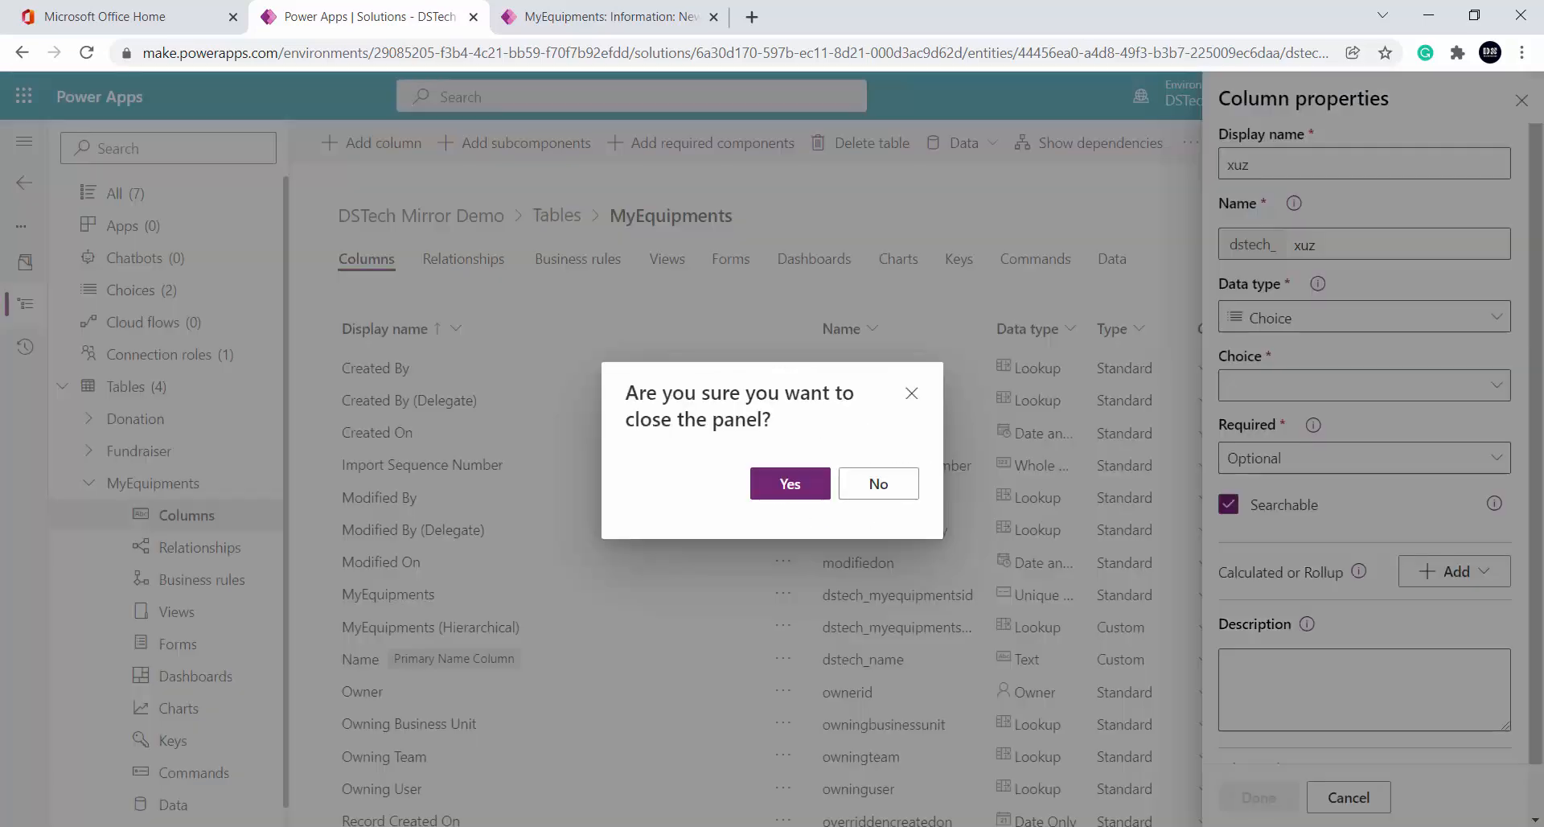
click(790, 484)
Leave MyEquipments and open the Dataverse Choices list
click(27, 190)
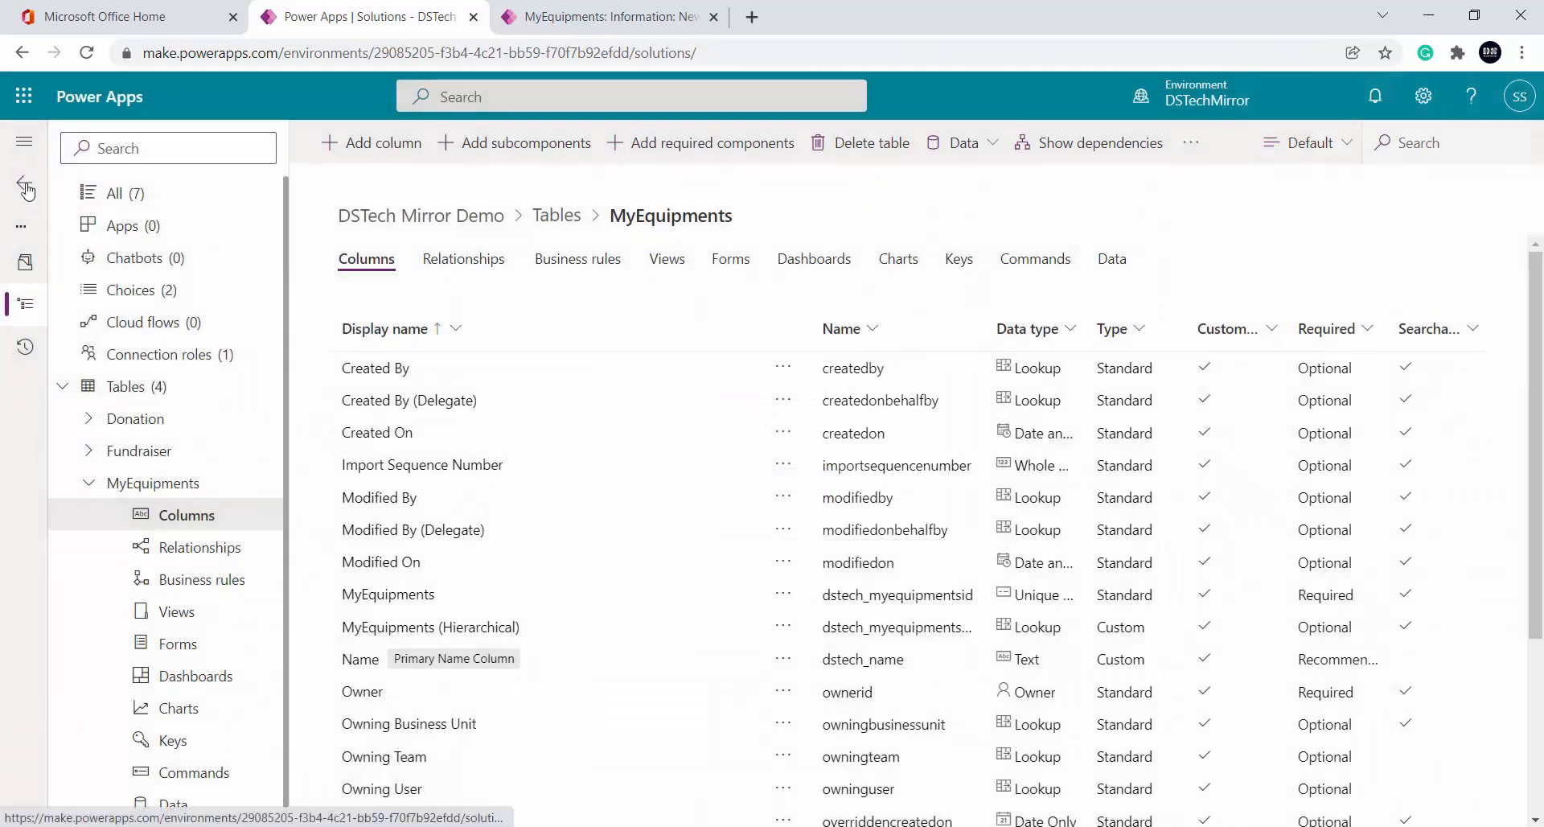
click(103, 354)
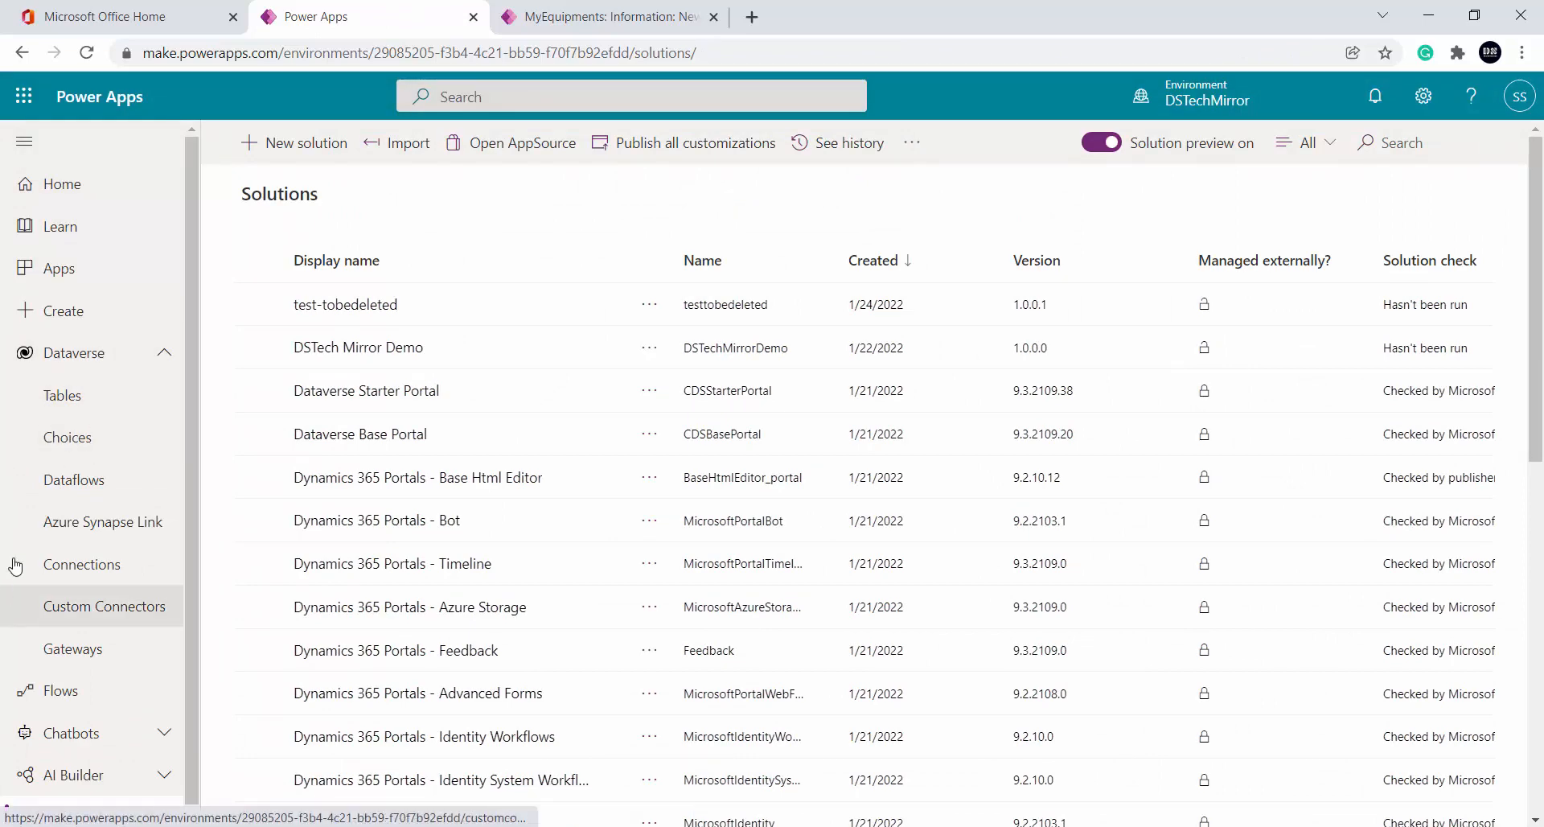
click(89, 449)
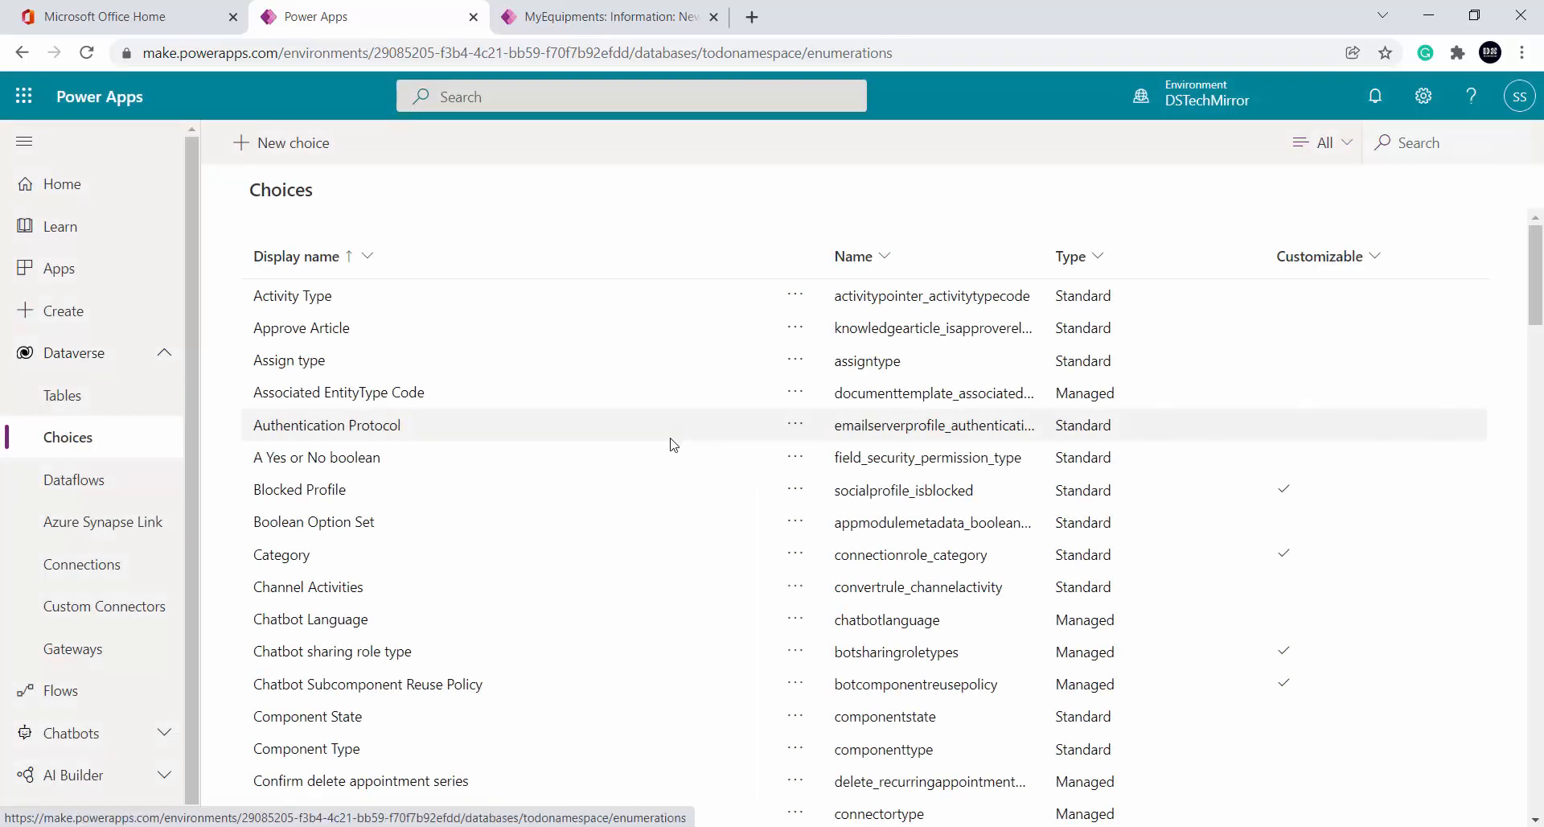
scroll(472, 435, down, 6)
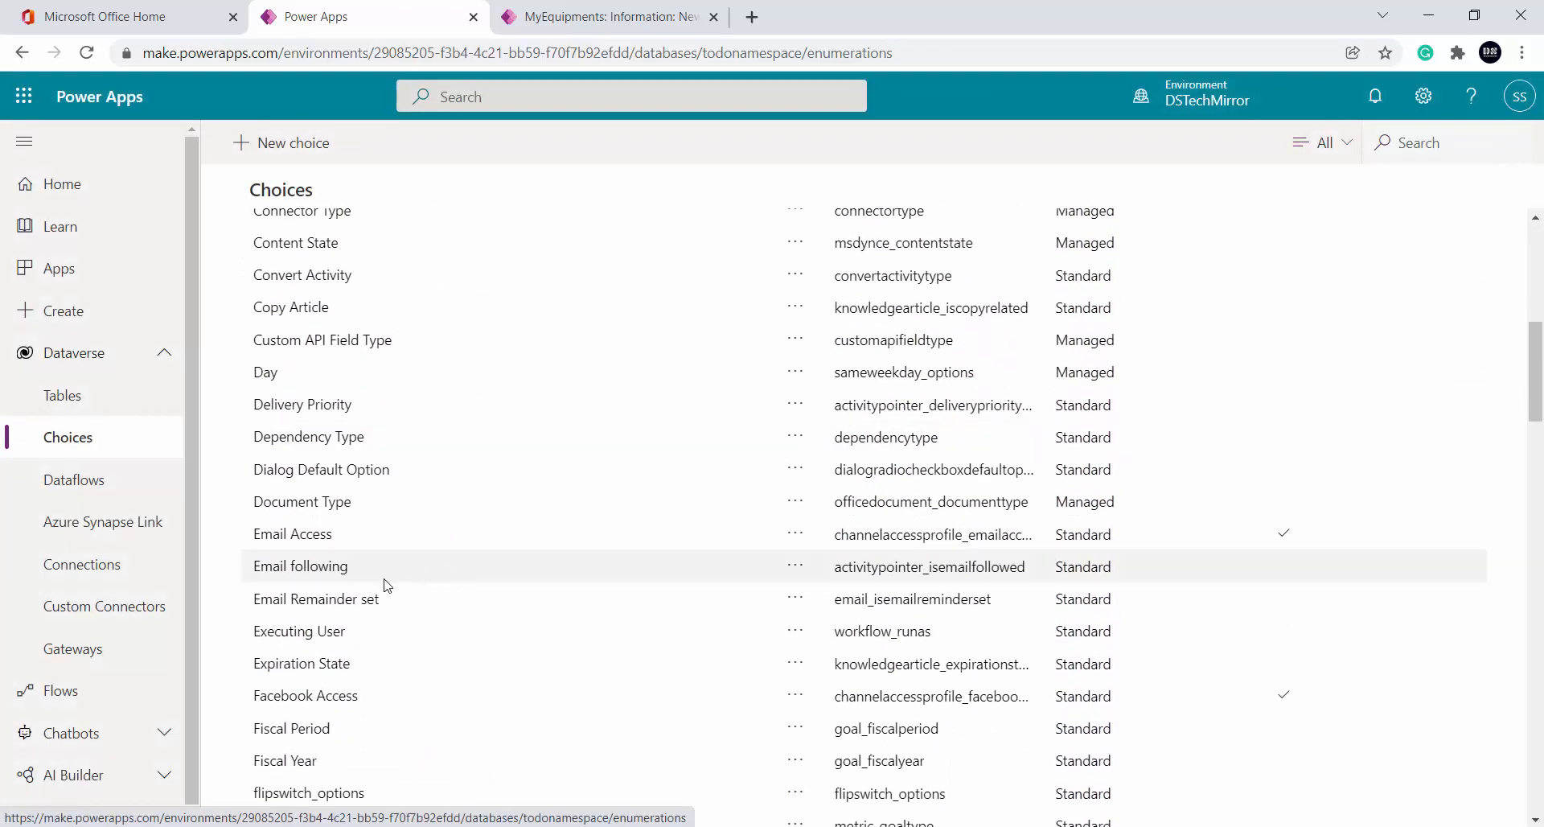
scroll(359, 550, down, 1)
scroll(359, 549, down, 9)
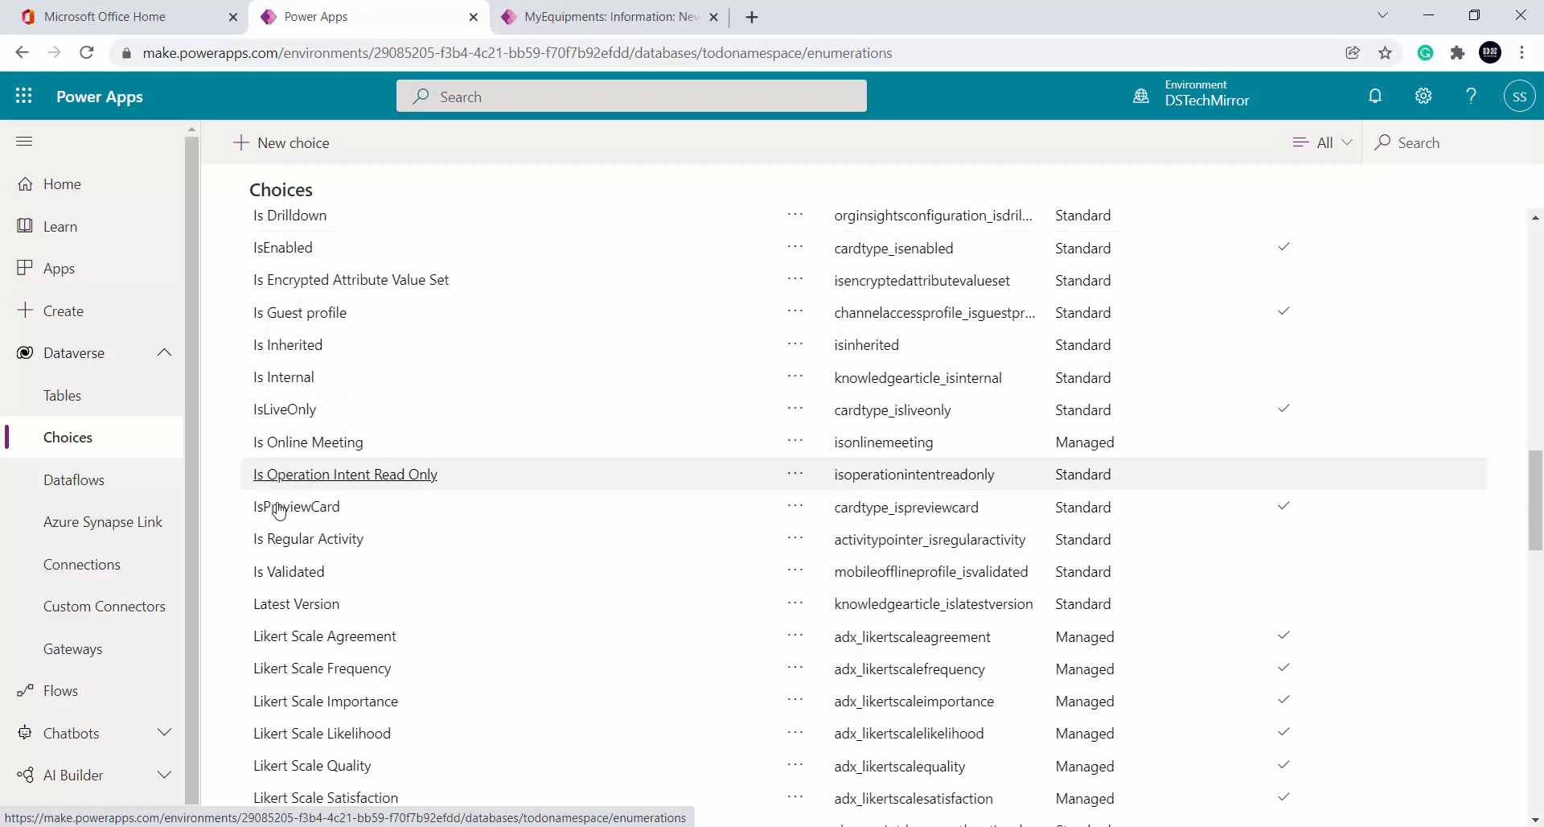
scroll(388, 551, down, 1)
scroll(389, 563, down, 4)
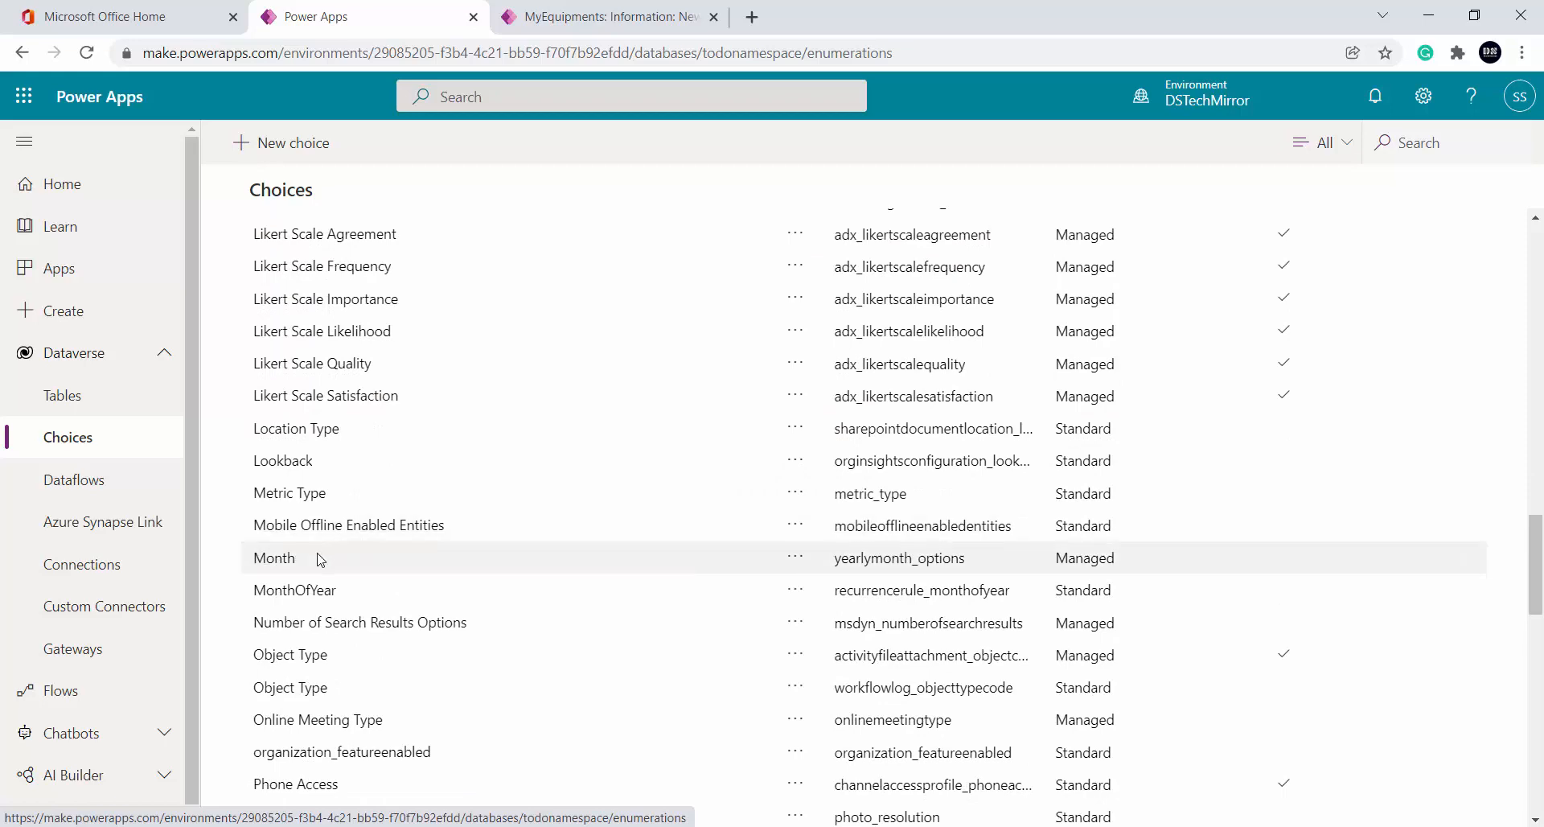
click(296, 429)
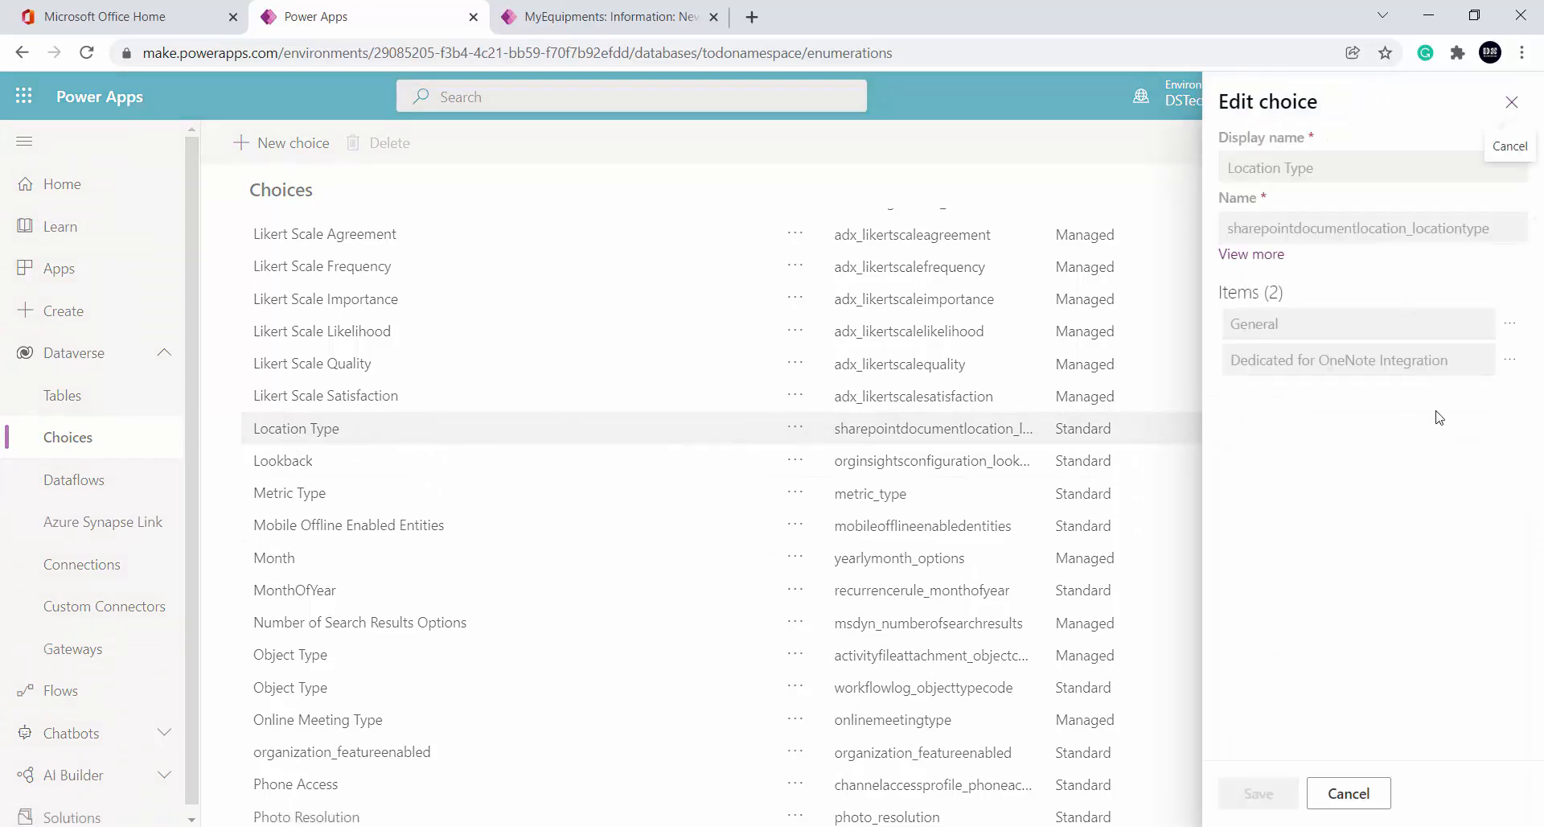
click(1367, 795)
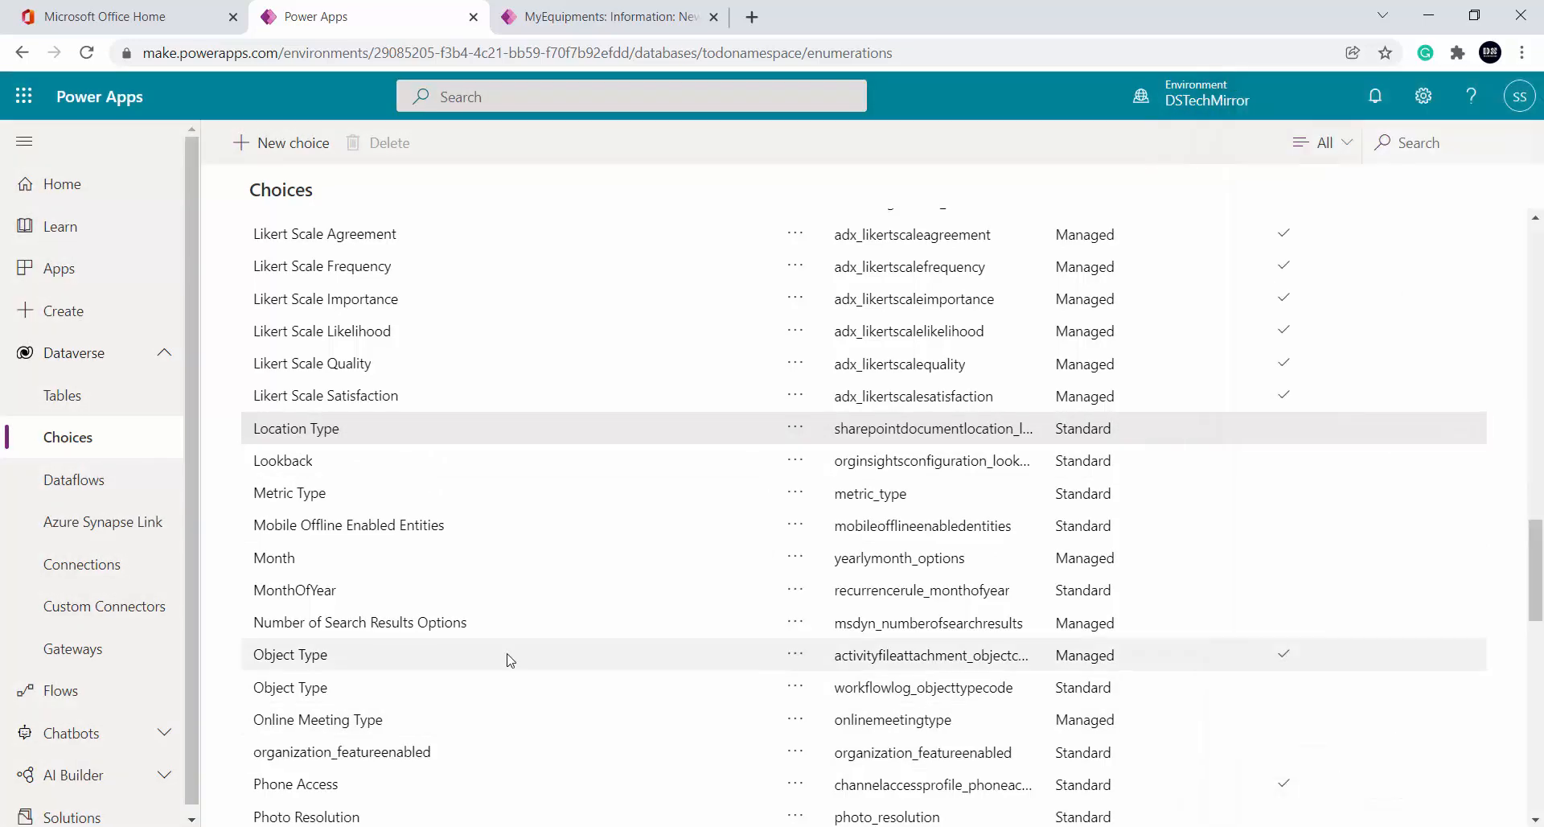
scroll(506, 655, down, 10)
click(272, 527)
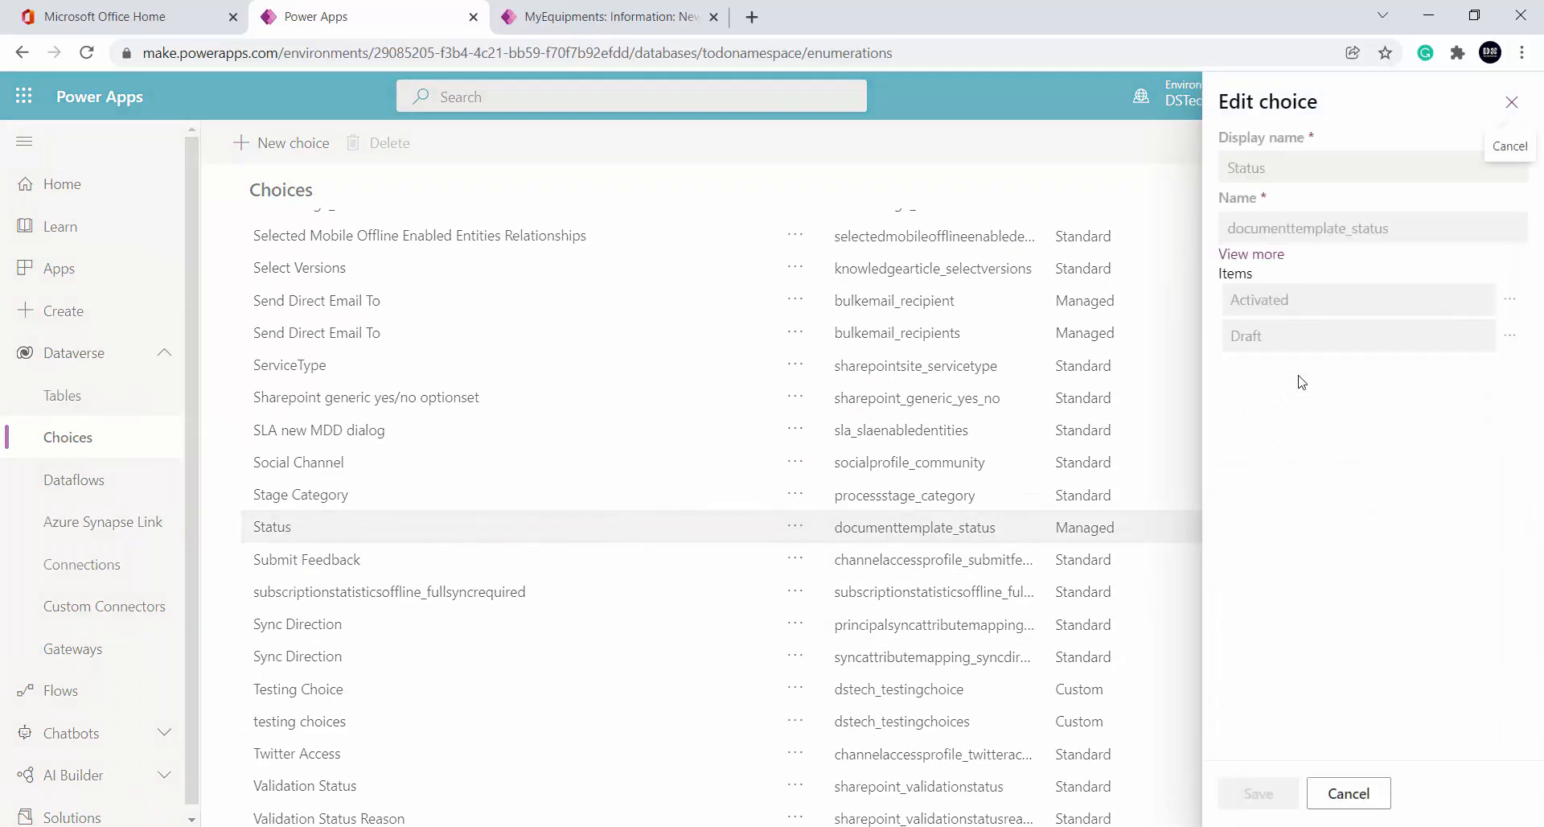
click(1367, 796)
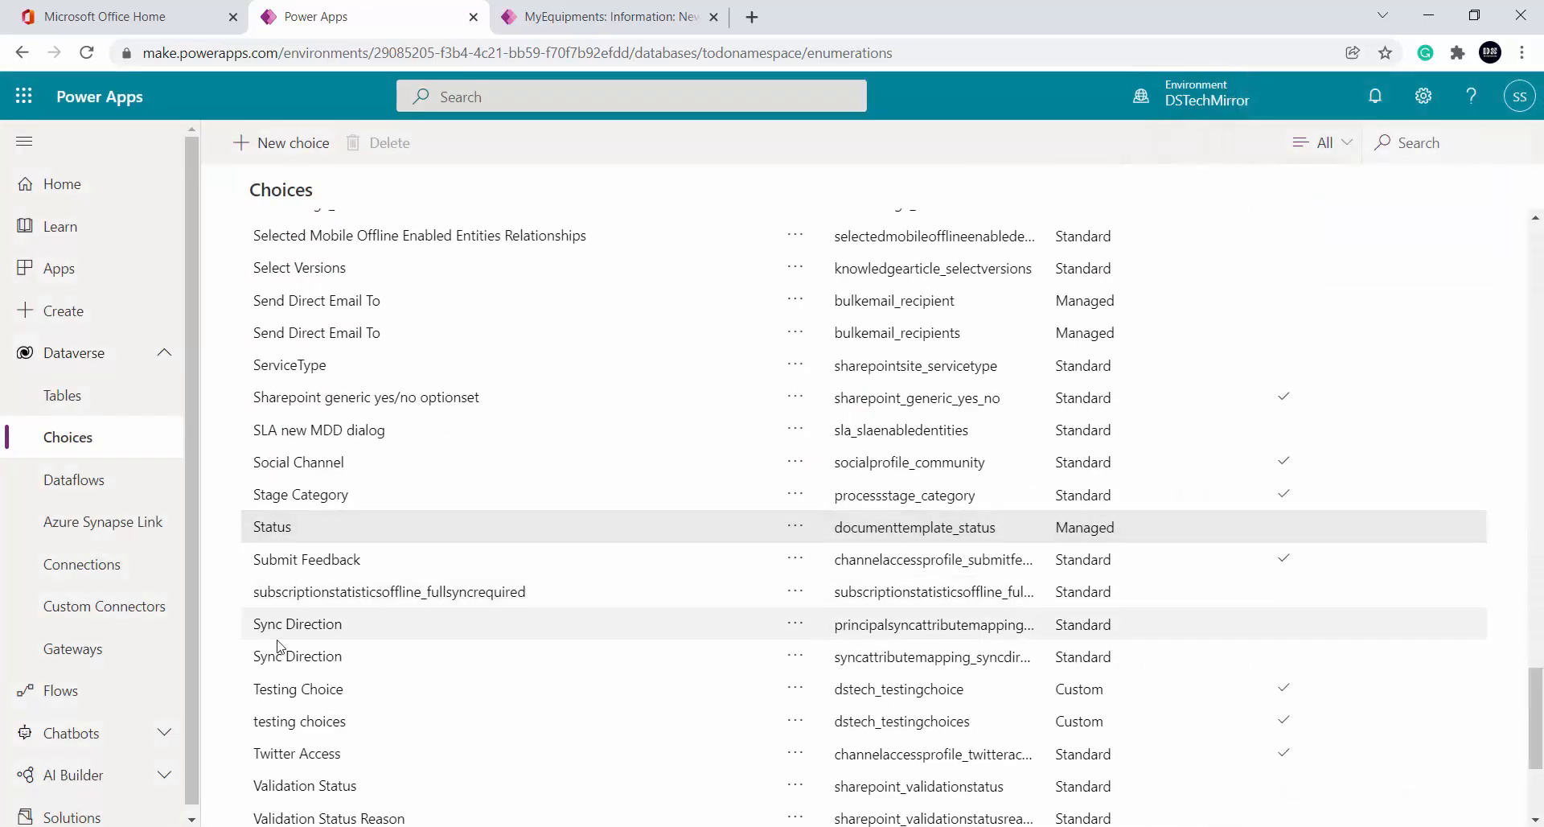
scroll(358, 644, down, 3)
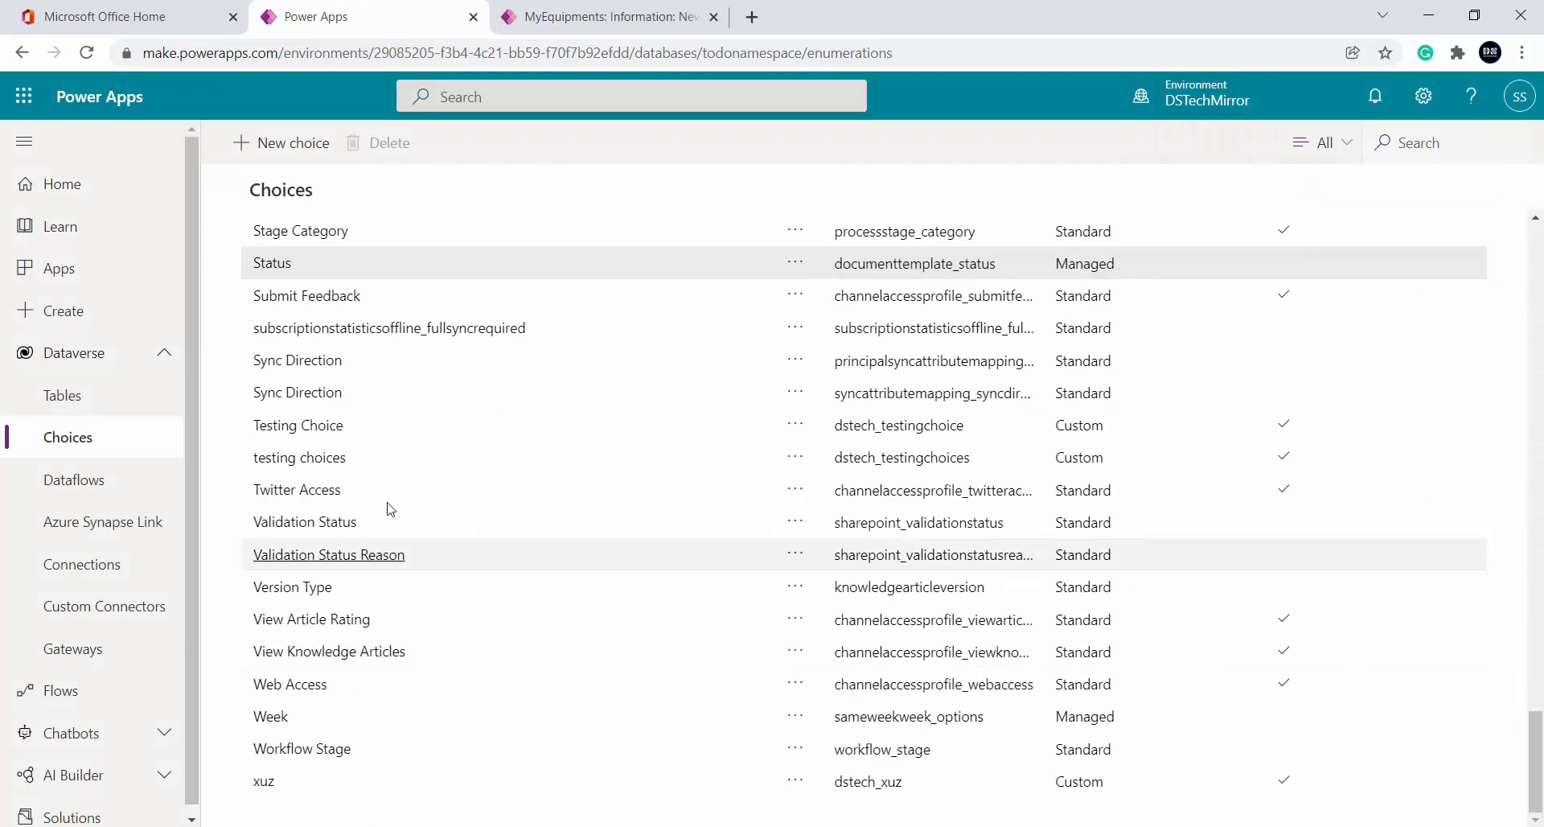
click(403, 440)
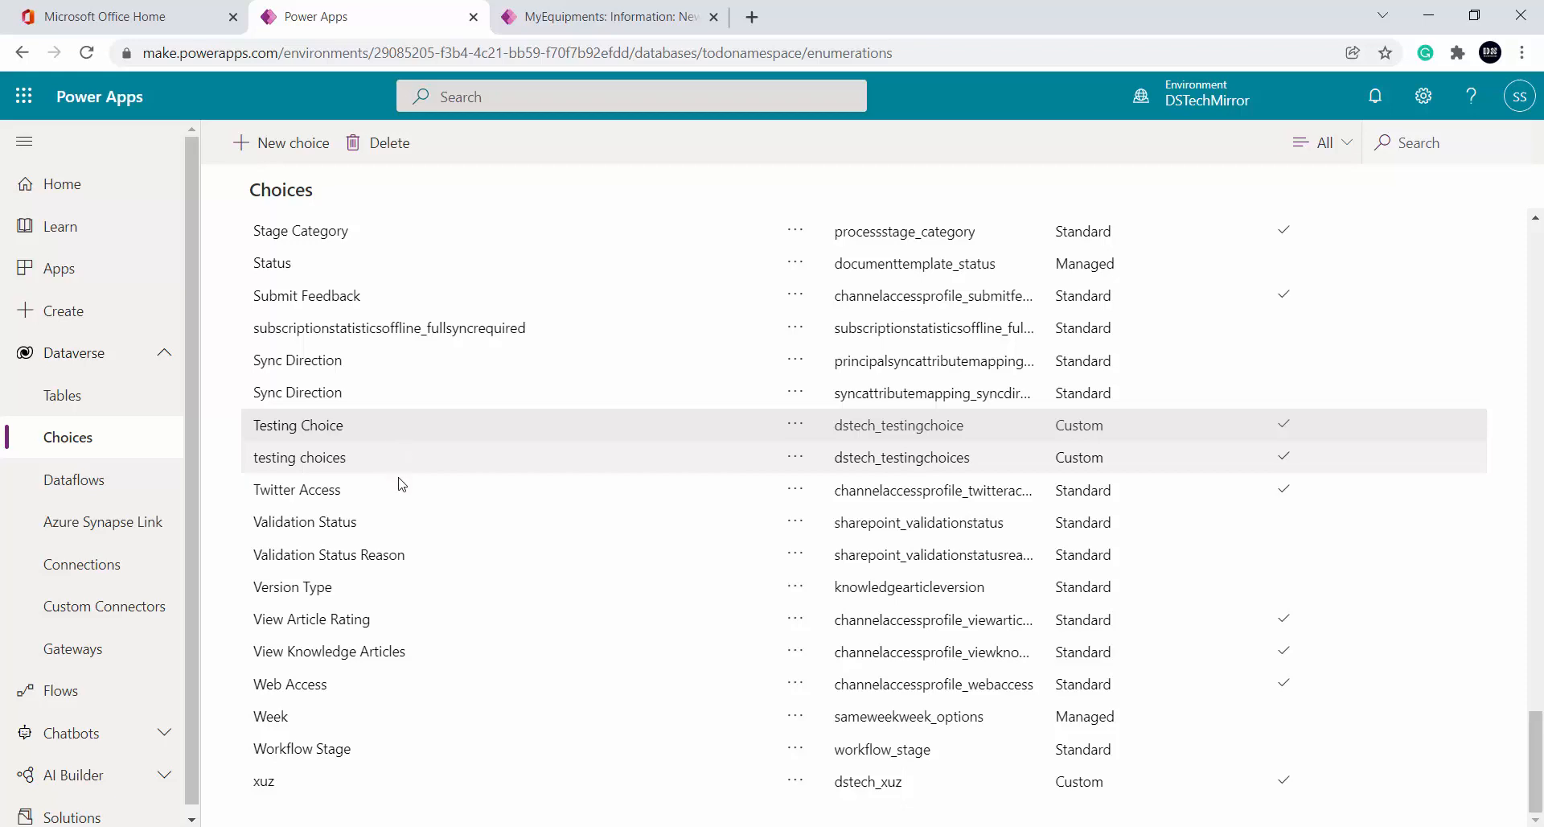
click(271, 726)
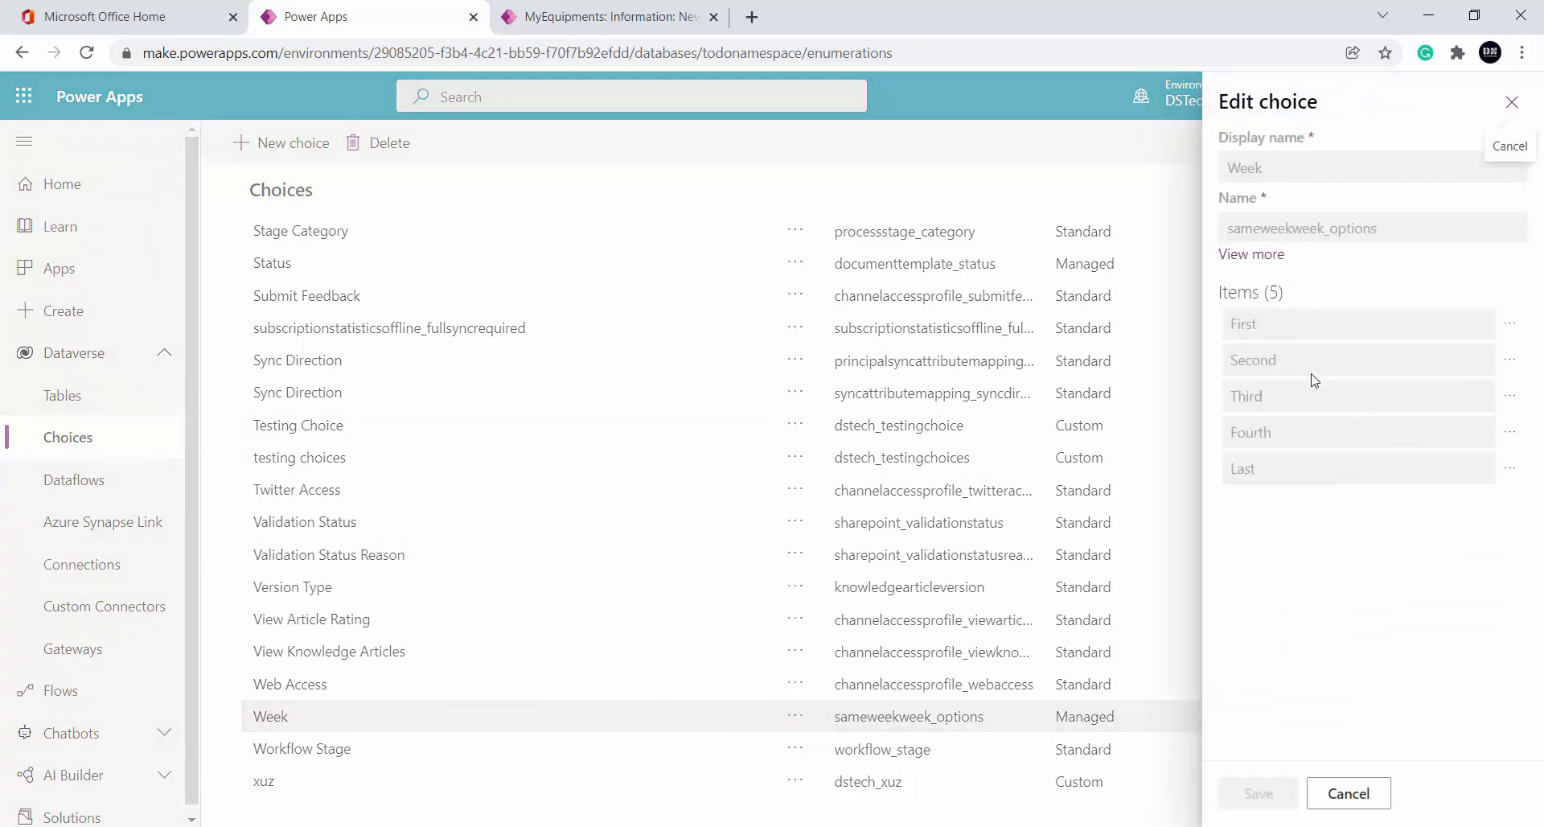
click(1347, 793)
scroll(579, 603, up, 6)
scroll(562, 593, up, 7)
scroll(539, 534, down, 14)
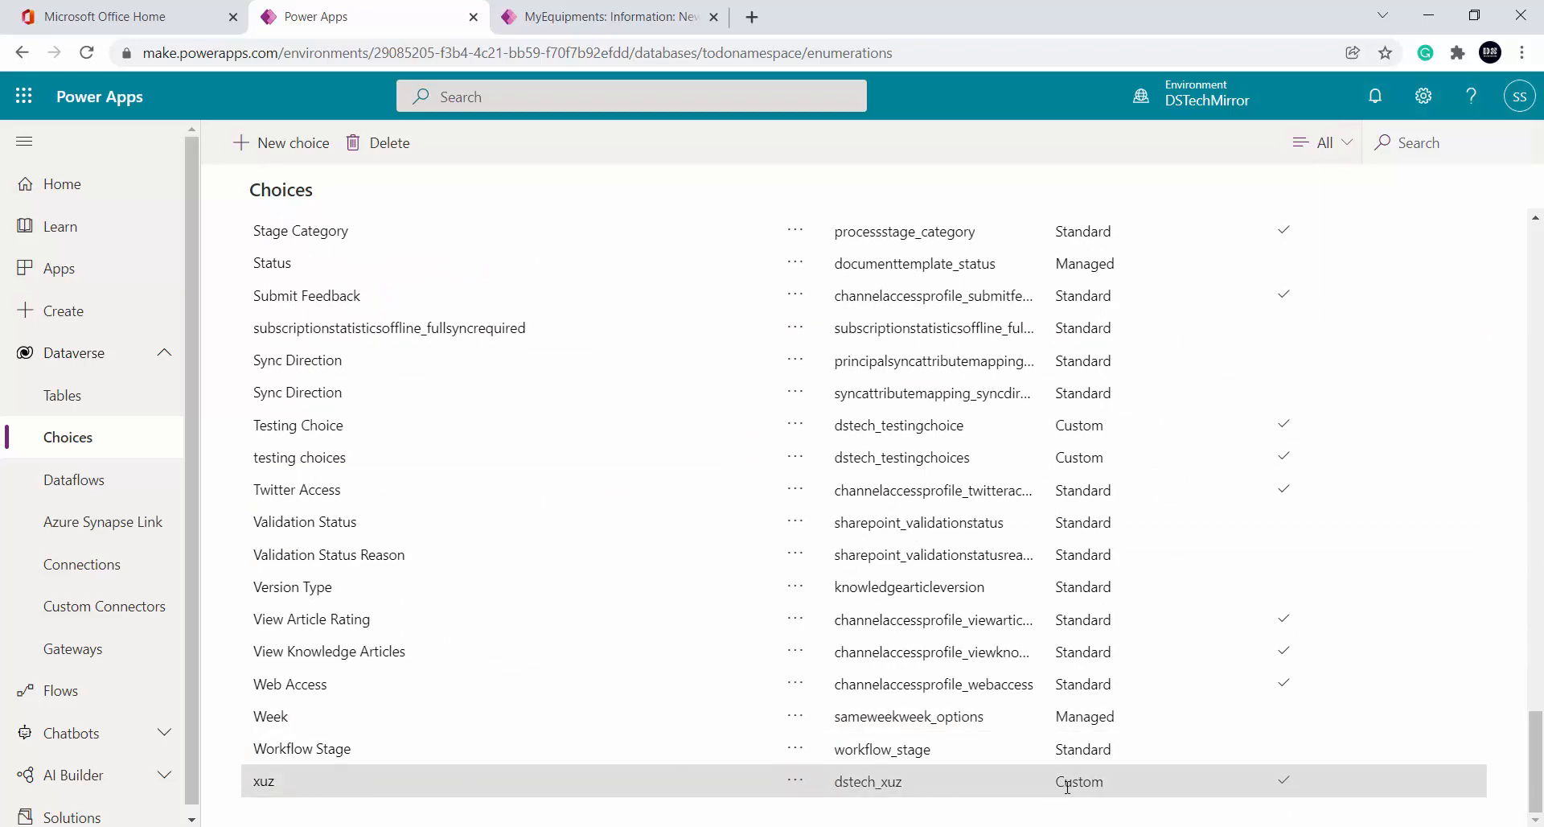
Delete the test choice 'xuz' from the Choices list
click(795, 781)
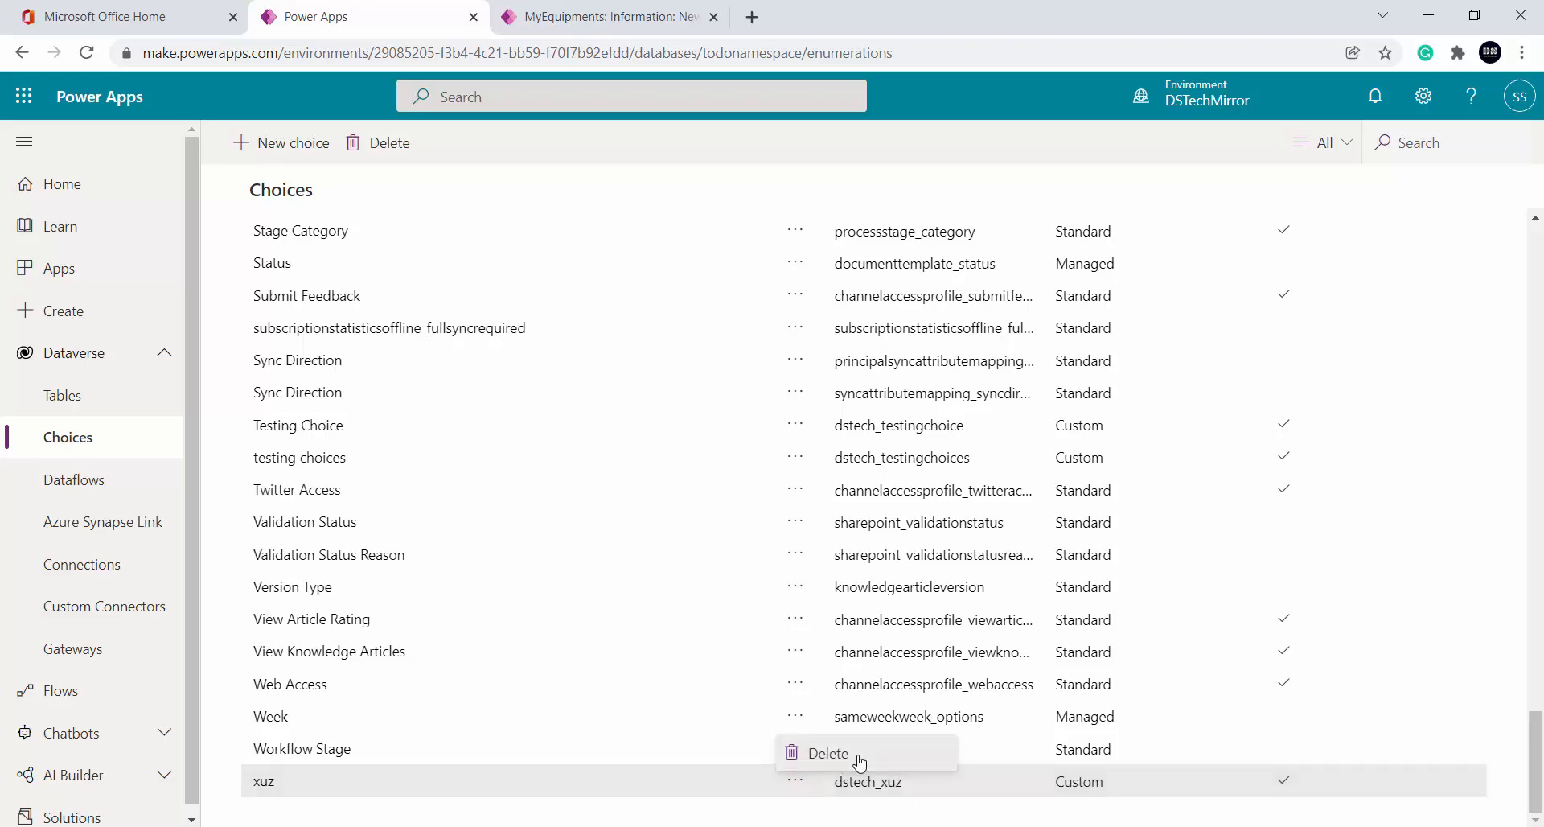
click(828, 752)
click(784, 464)
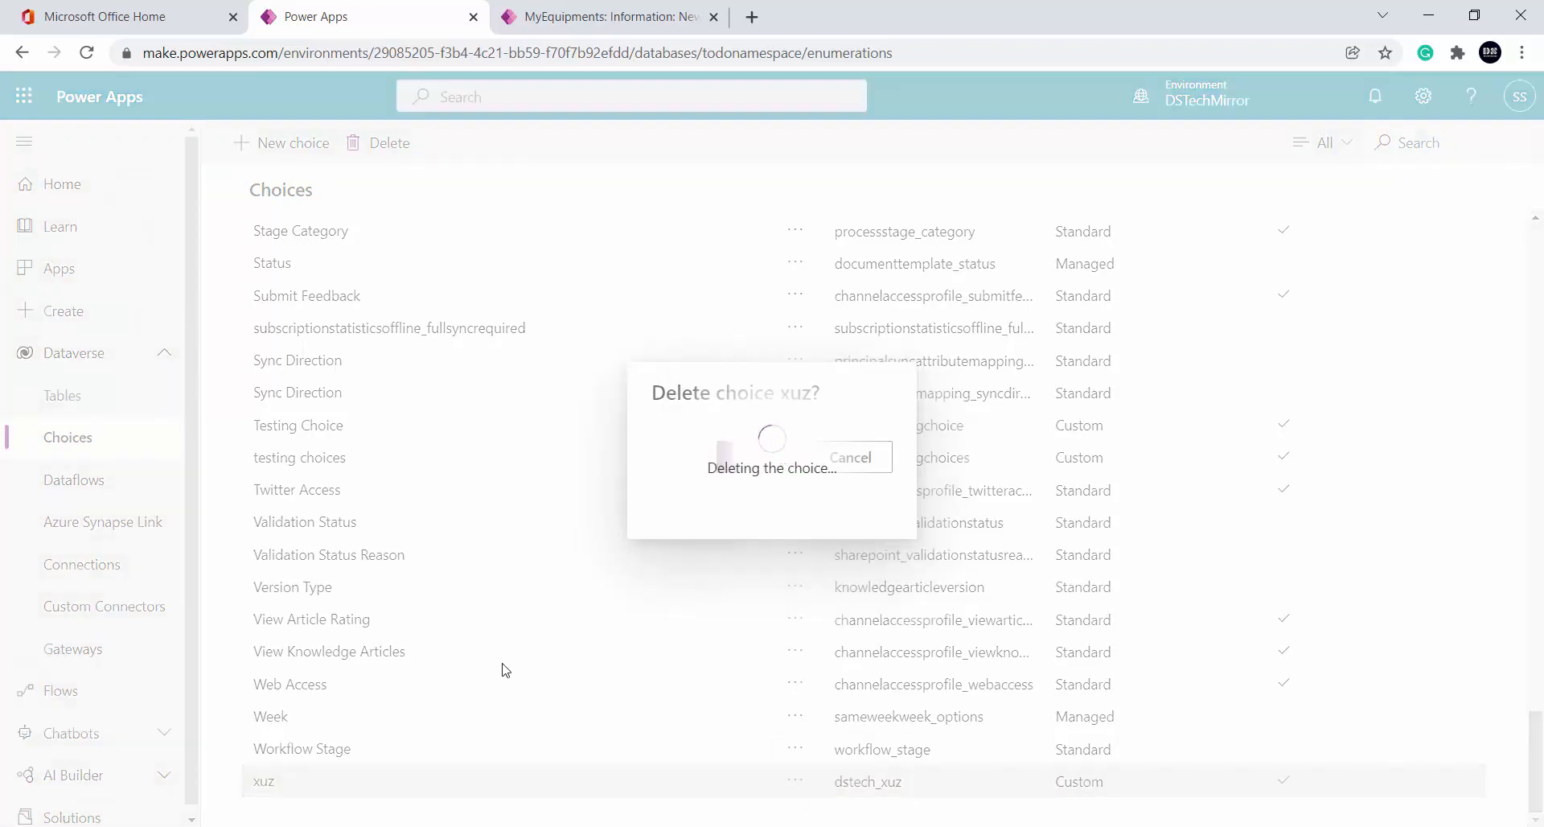
Open the DSTech Mirror Demo solution from the Solutions list
scroll(476, 470, up, 20)
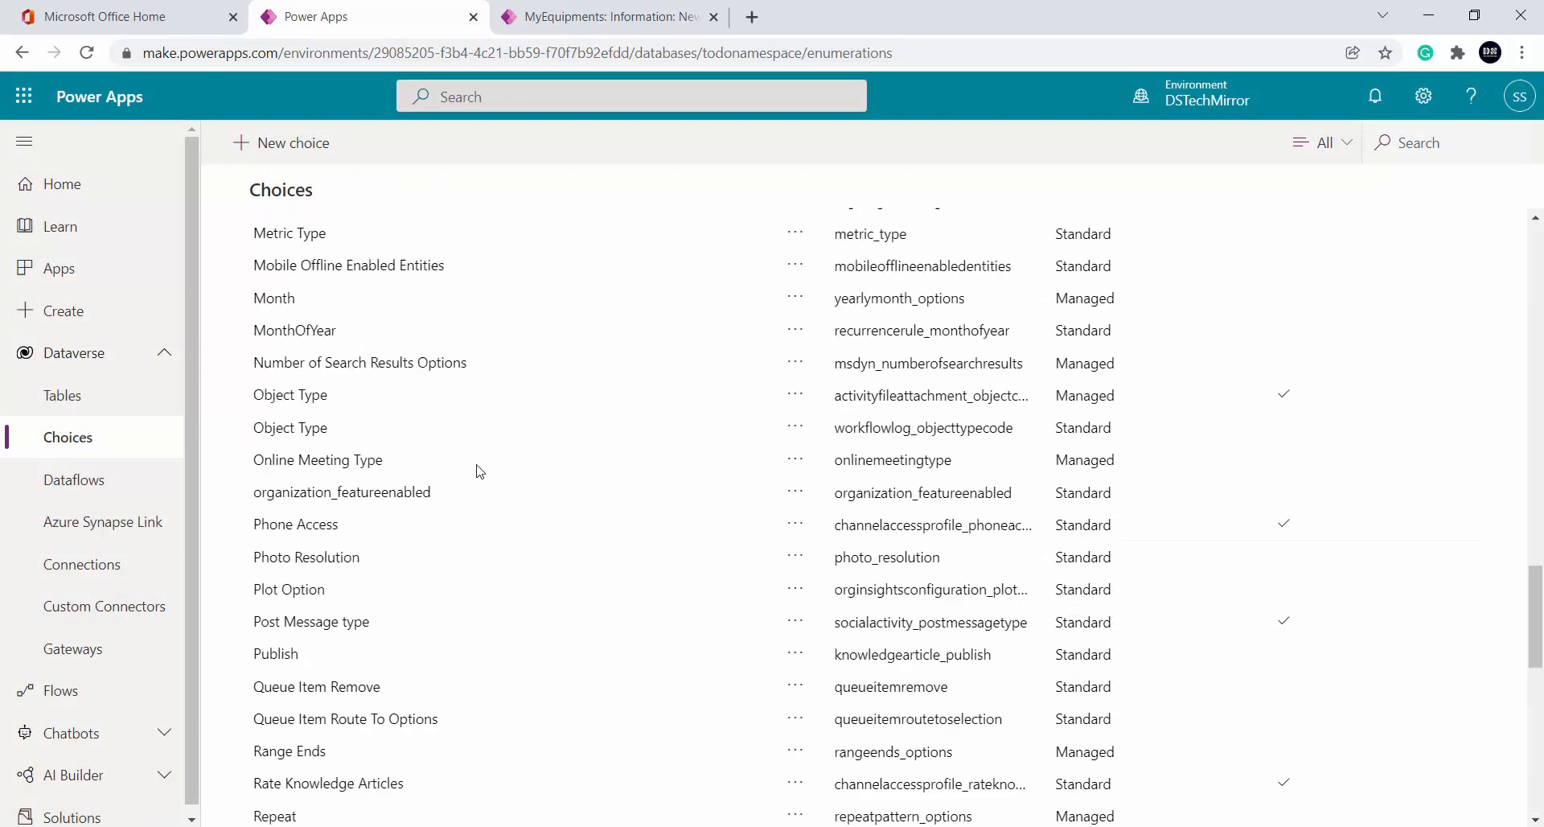
scroll(476, 470, up, 10)
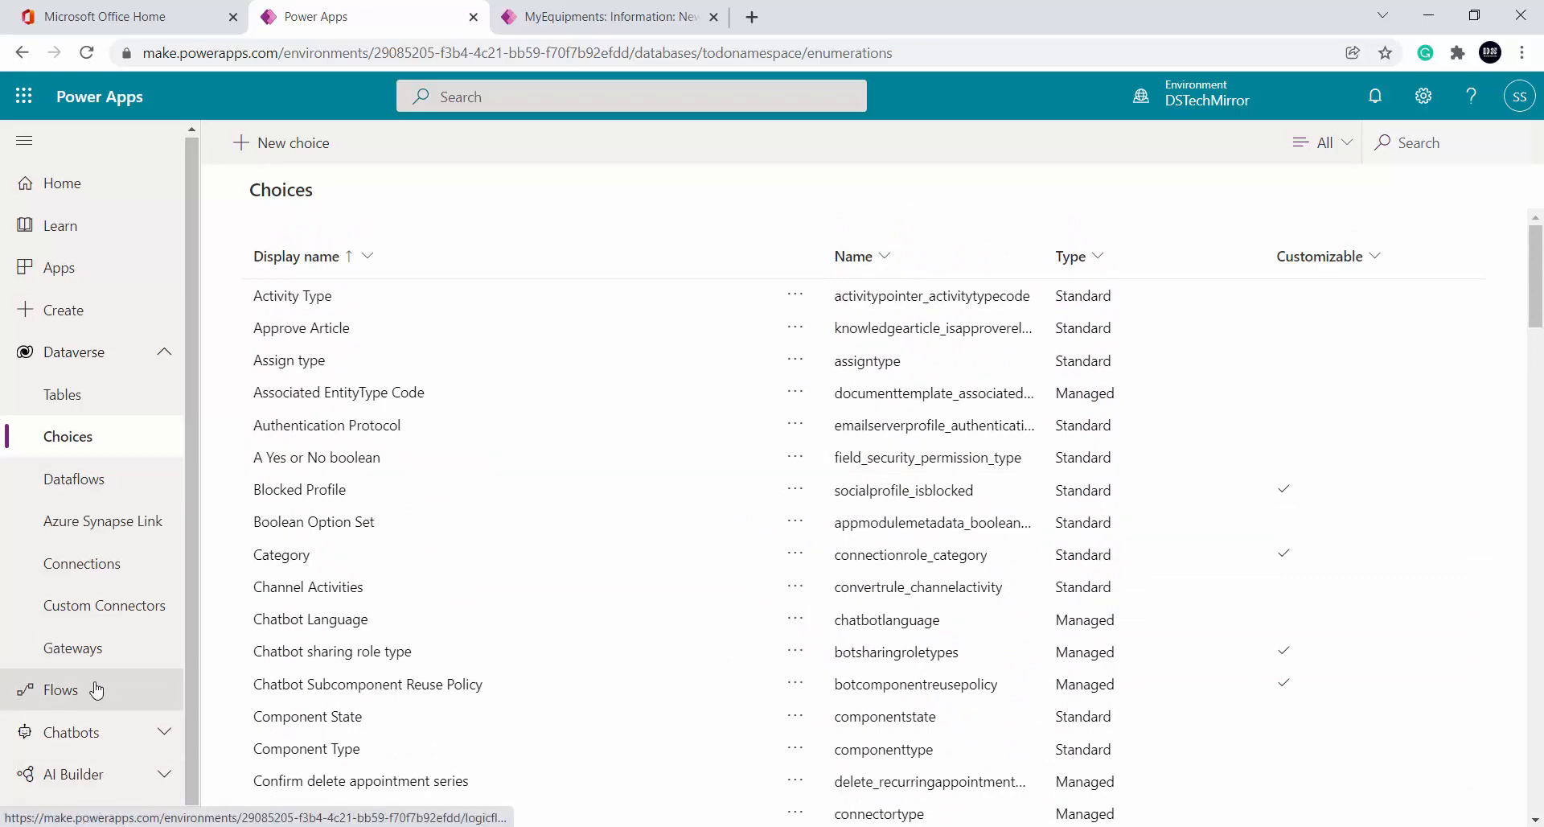
scroll(97, 693, down, 2)
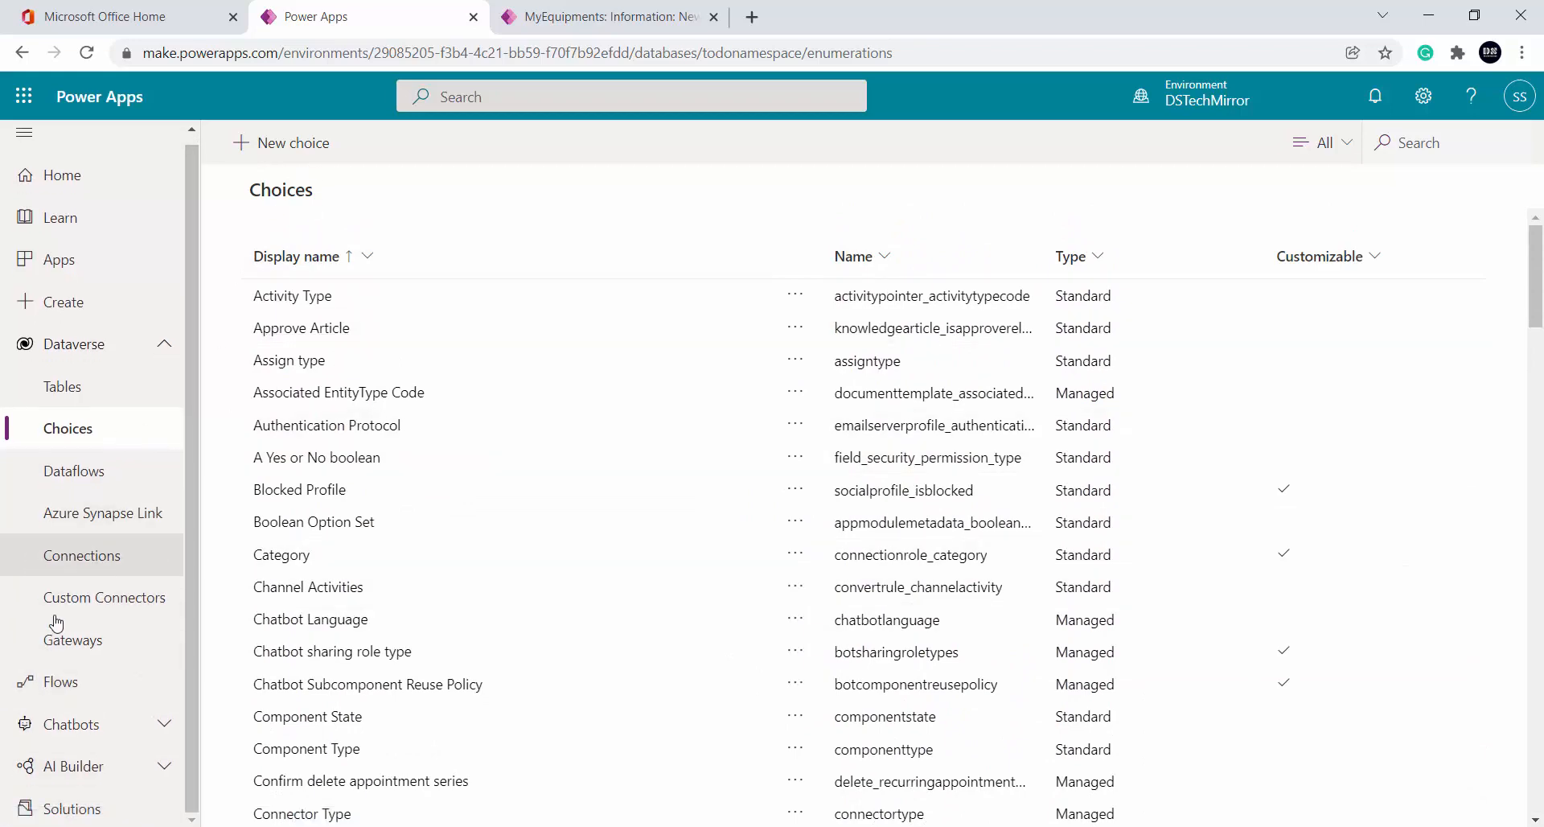
click(87, 811)
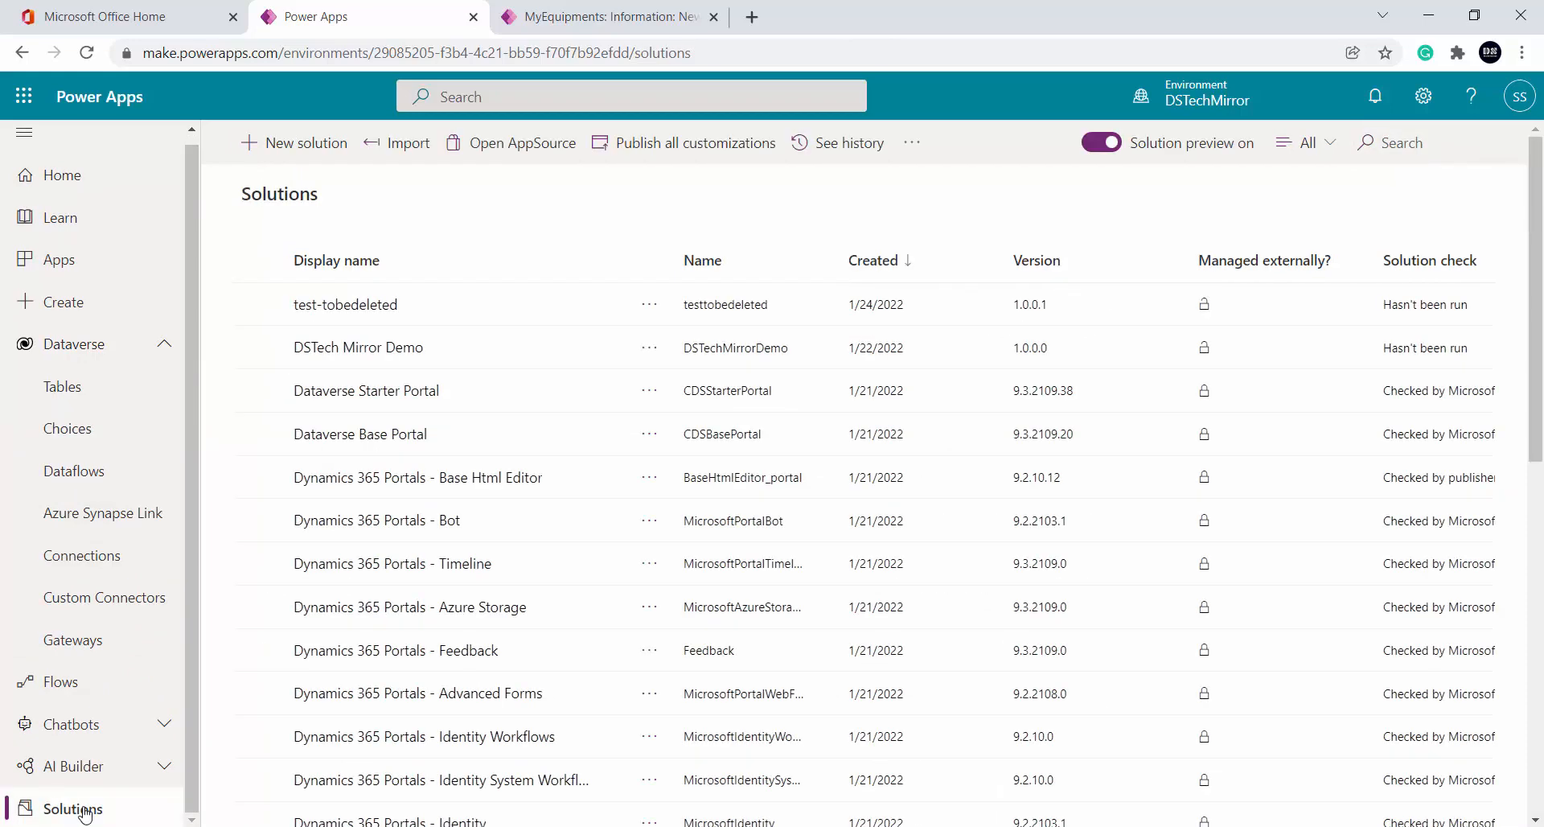
click(352, 348)
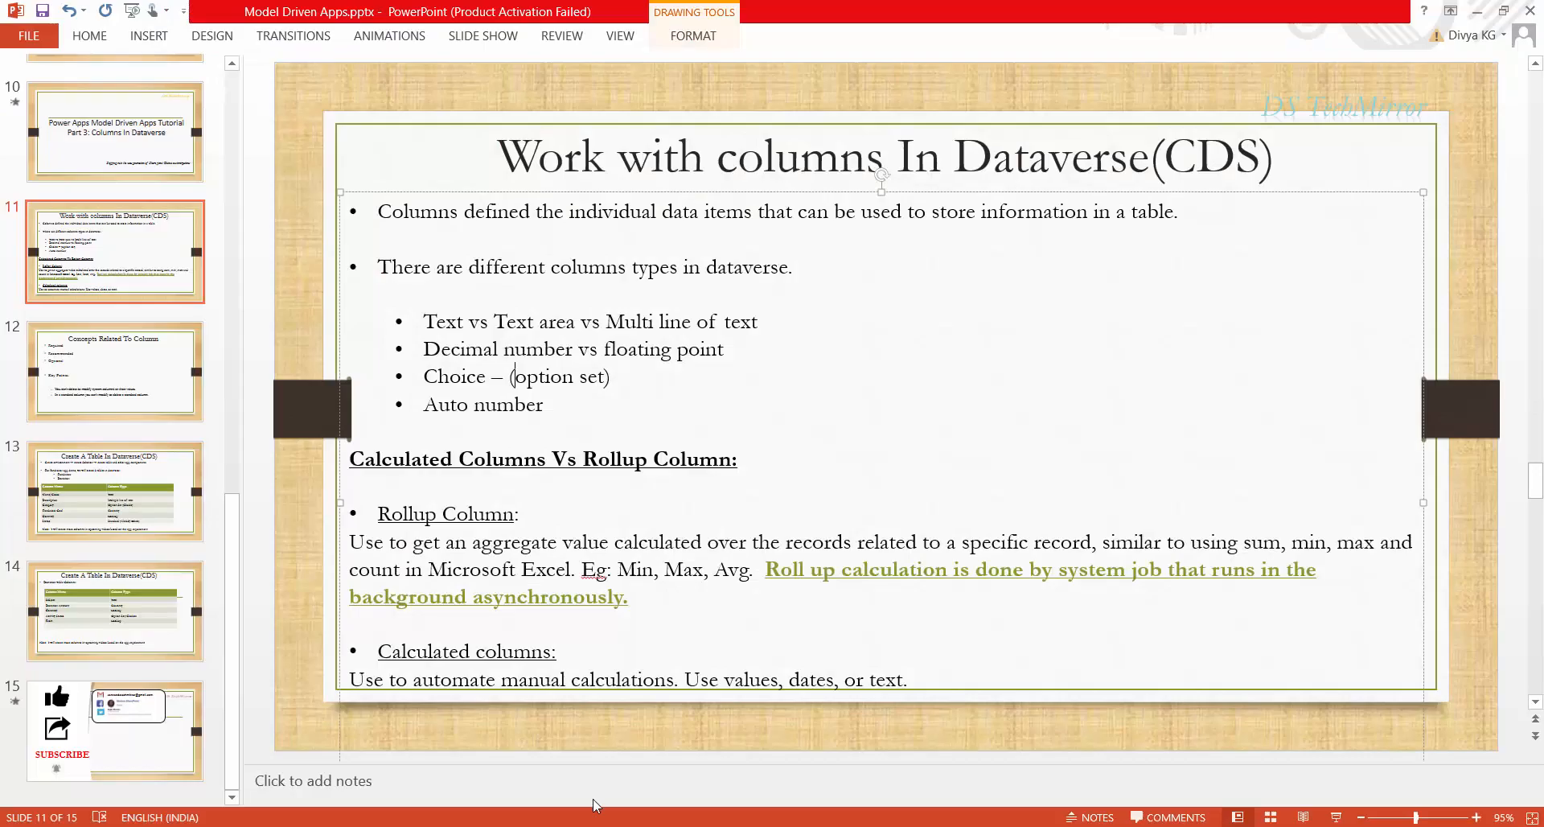
click(940, 383)
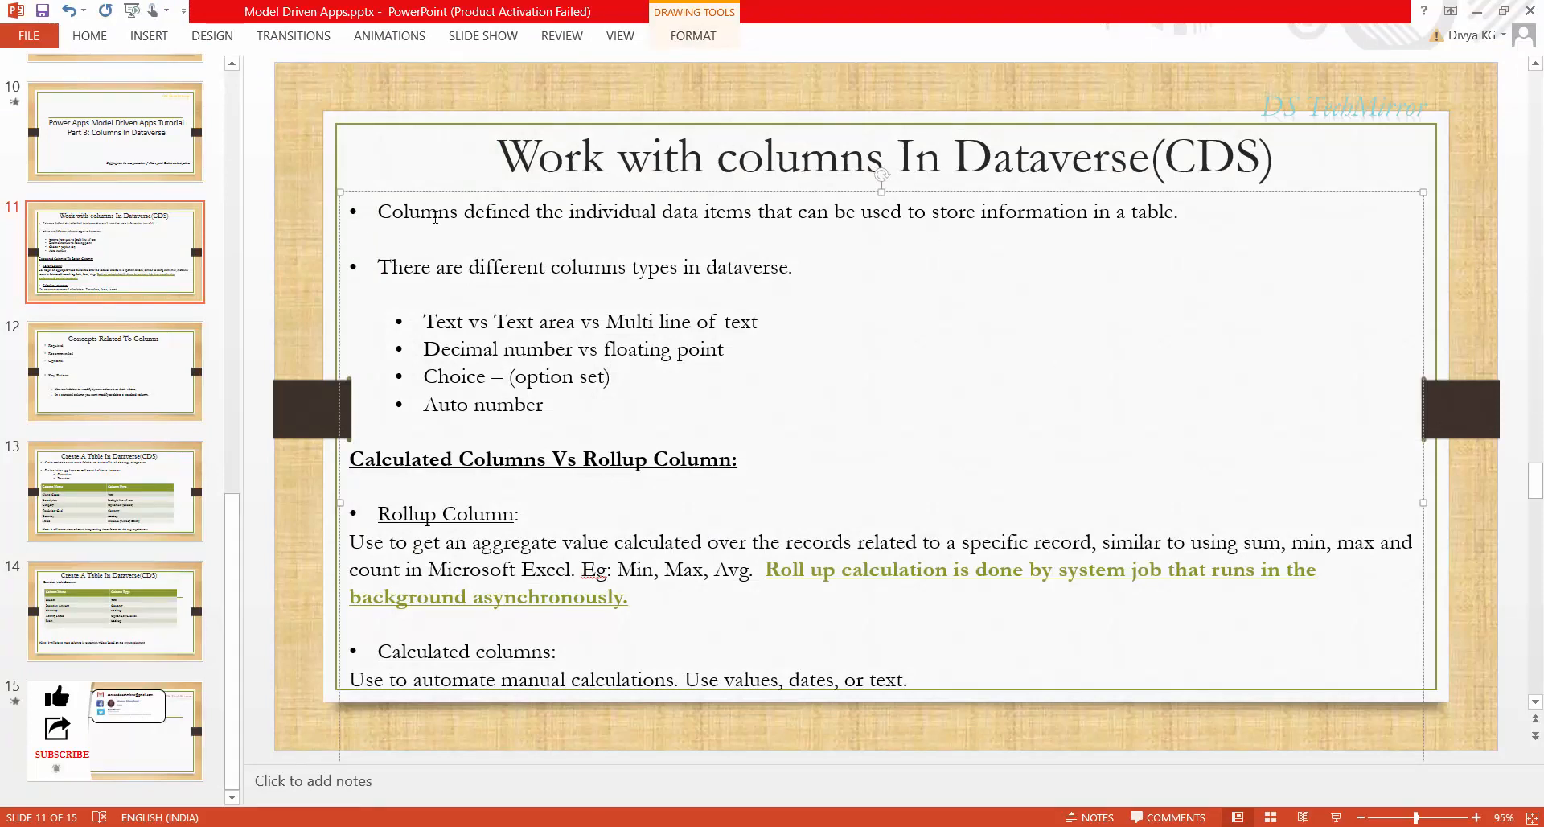
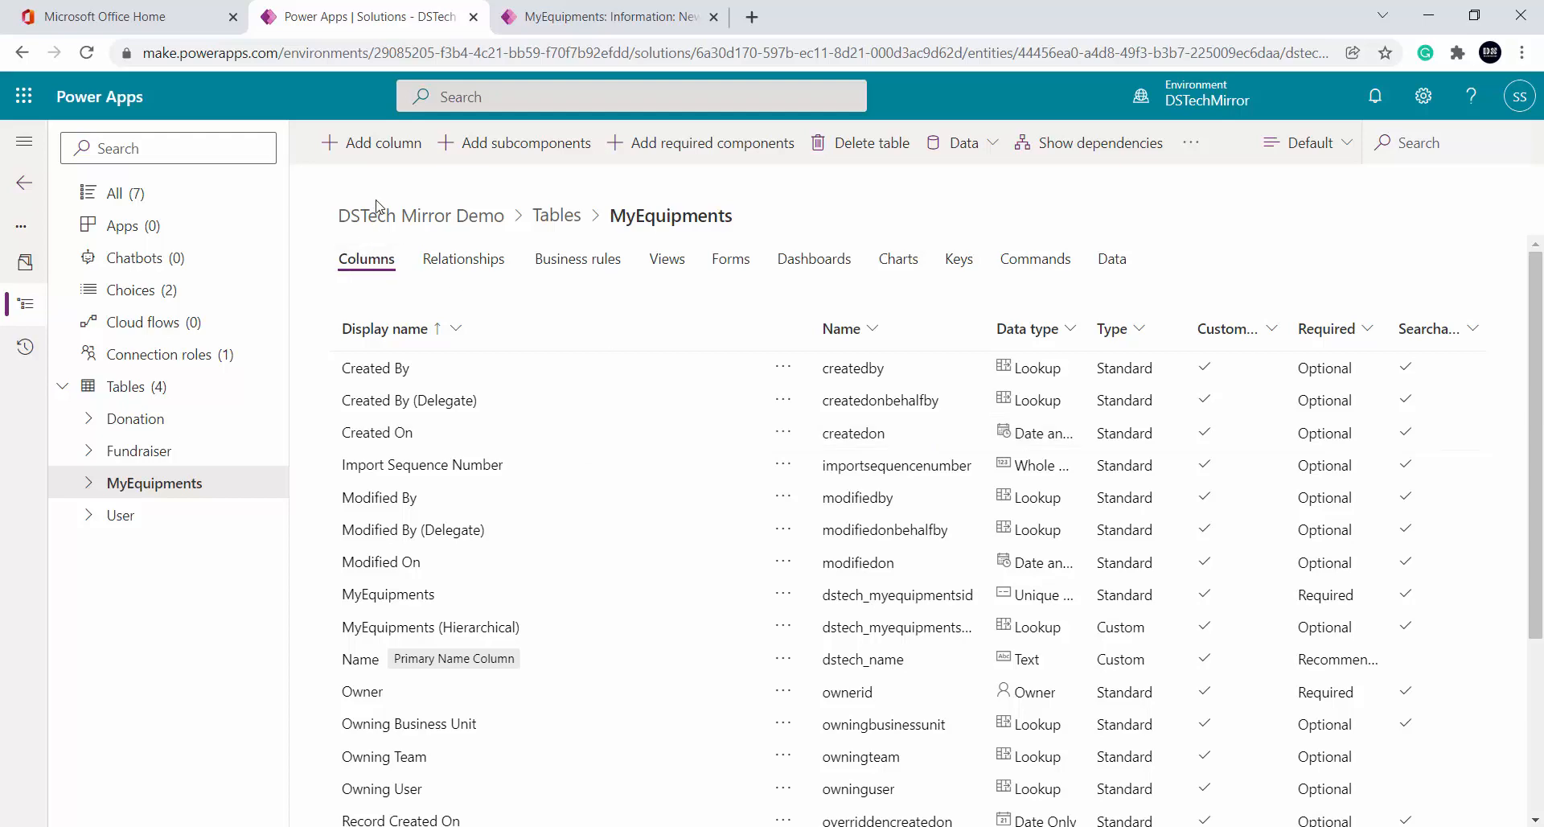
Begin a new MyEquipments column, bringing up its properties form with Text as the default type
click(365, 147)
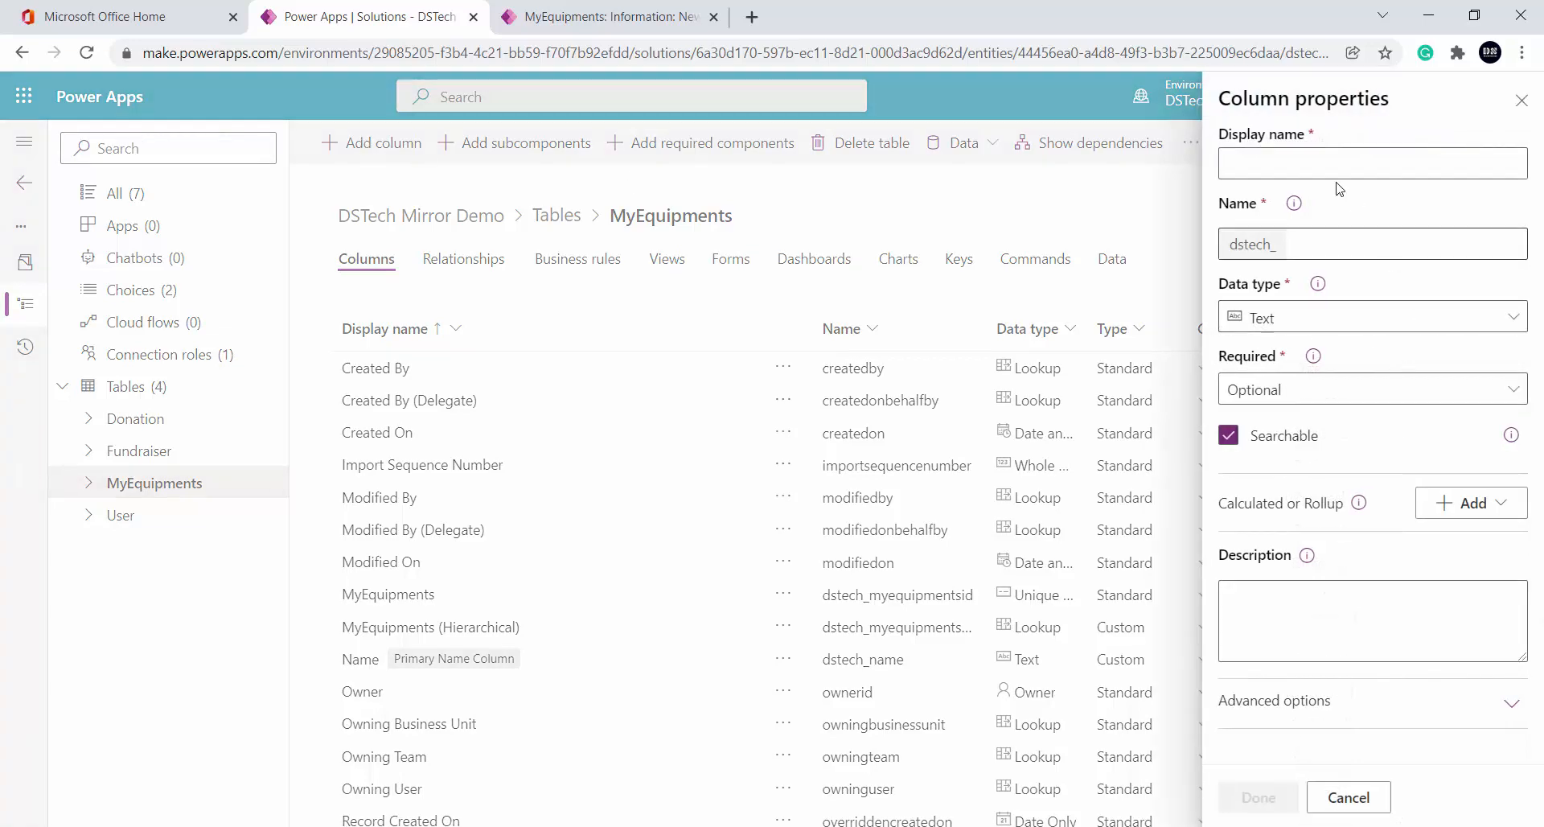
Name the new column EmployeeID and set its data type to Autonumber
click(1342, 156)
text(Emp)
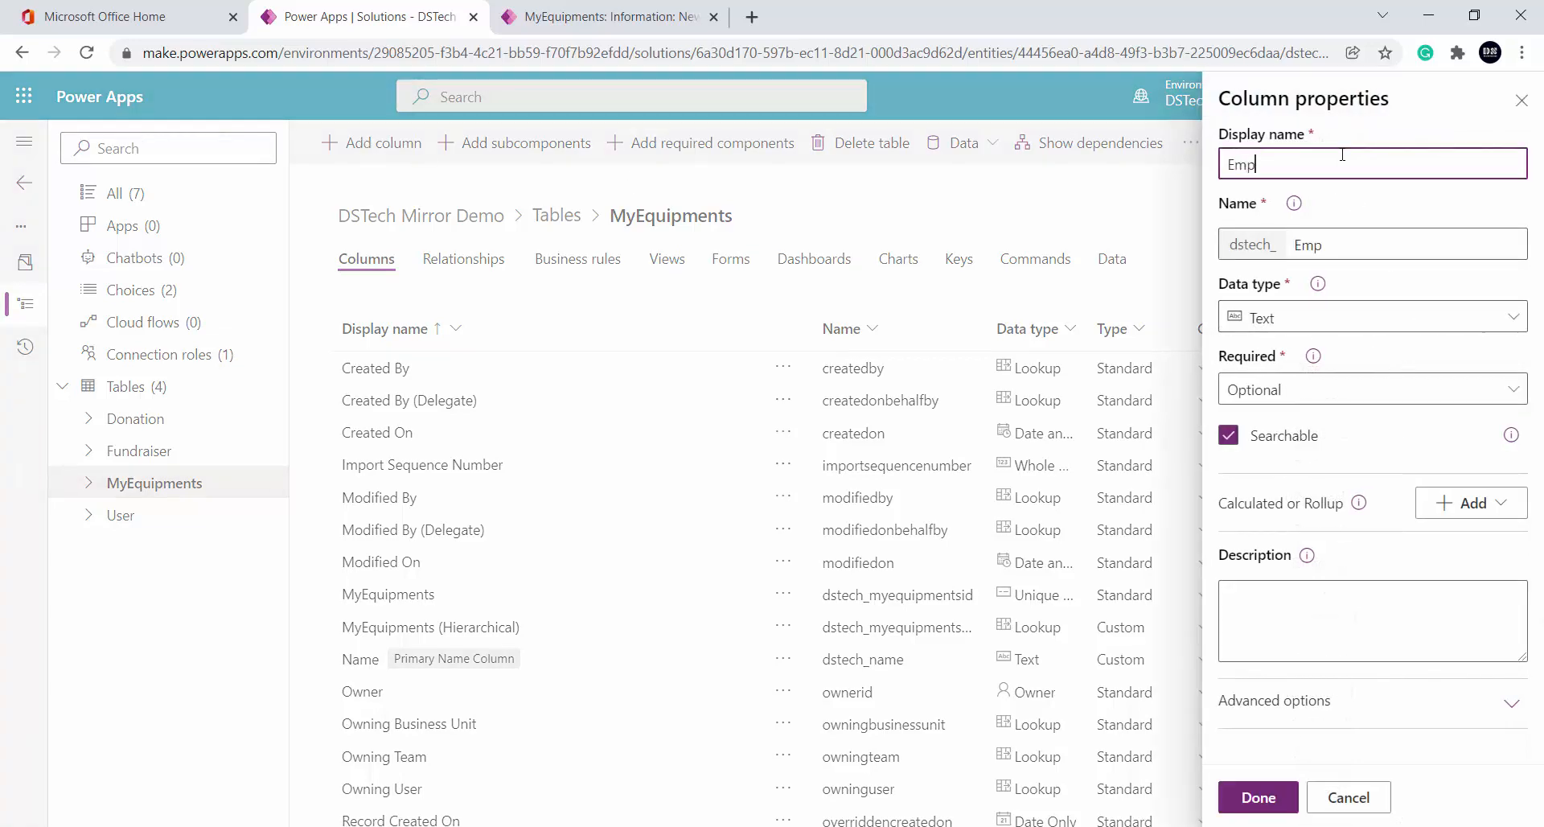
text(loyeeIX)
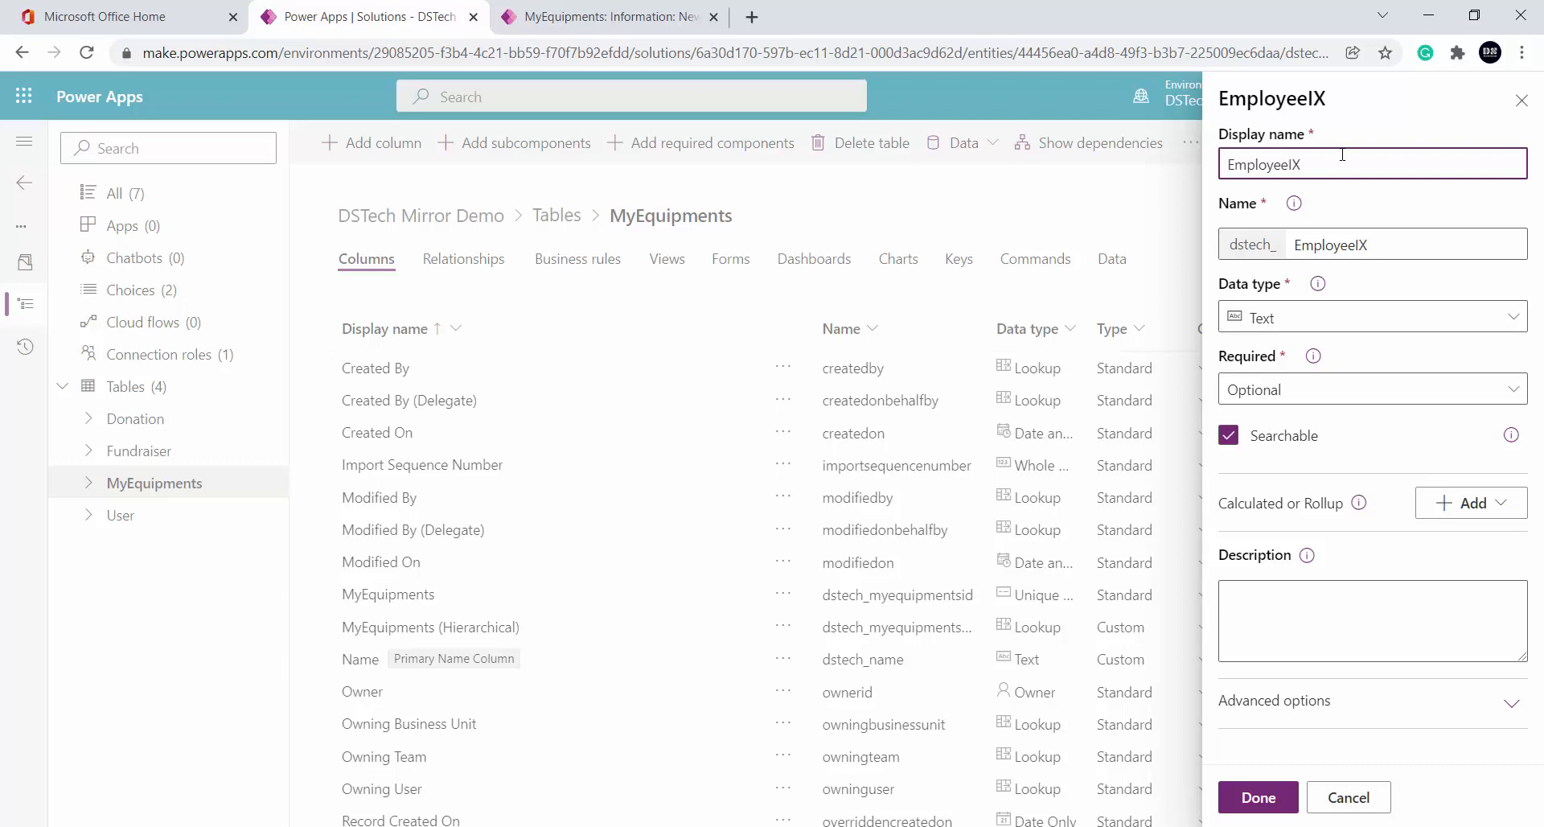
key(BackSpace)
text(D)
click(1418, 319)
scroll(1078, 630, down, 3)
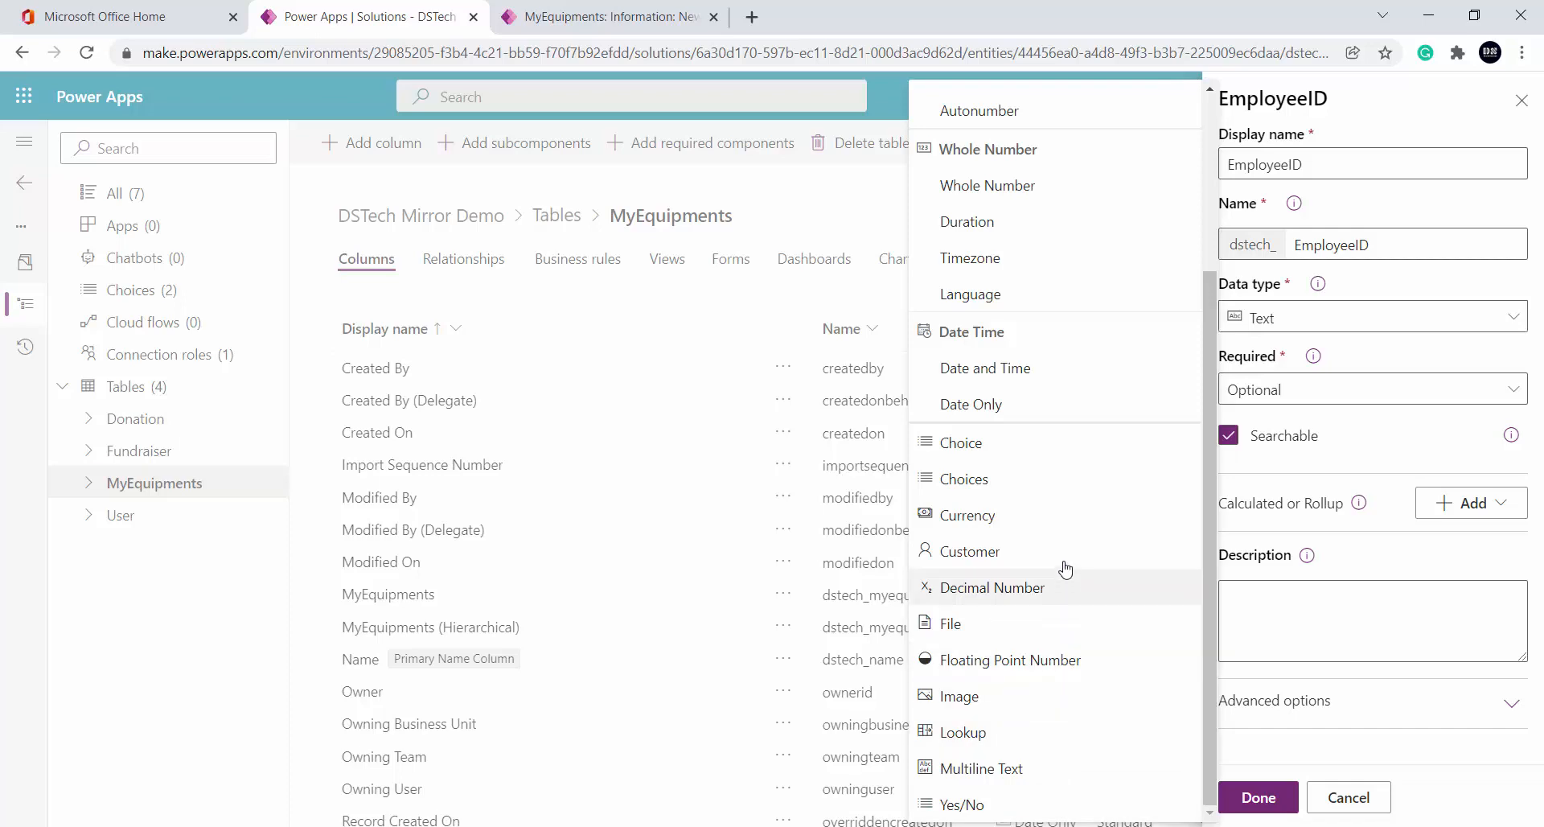
scroll(1064, 566, up, 3)
click(1030, 358)
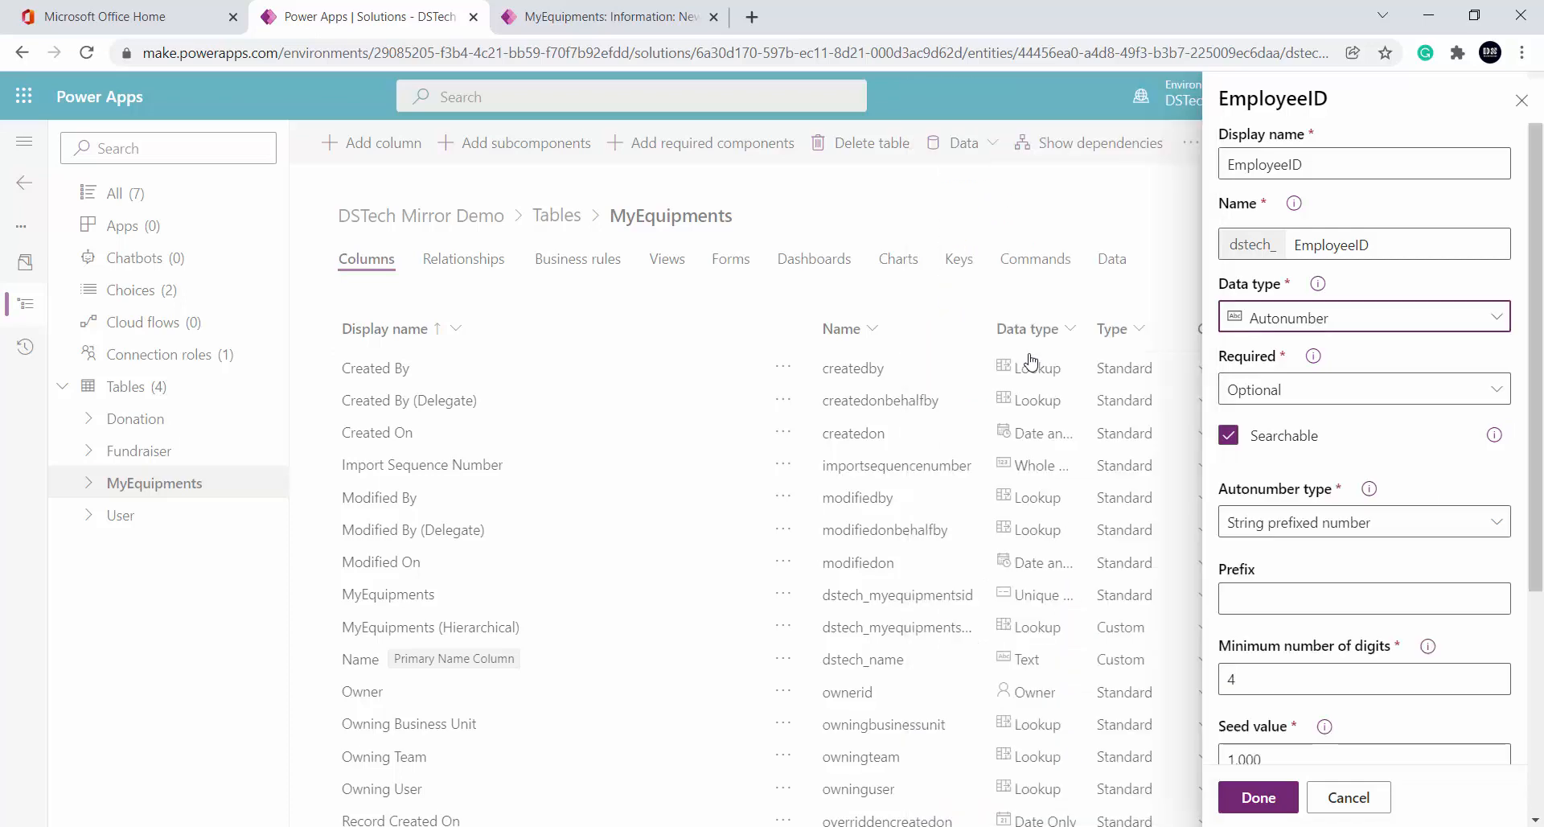
scroll(1450, 451, down, 2)
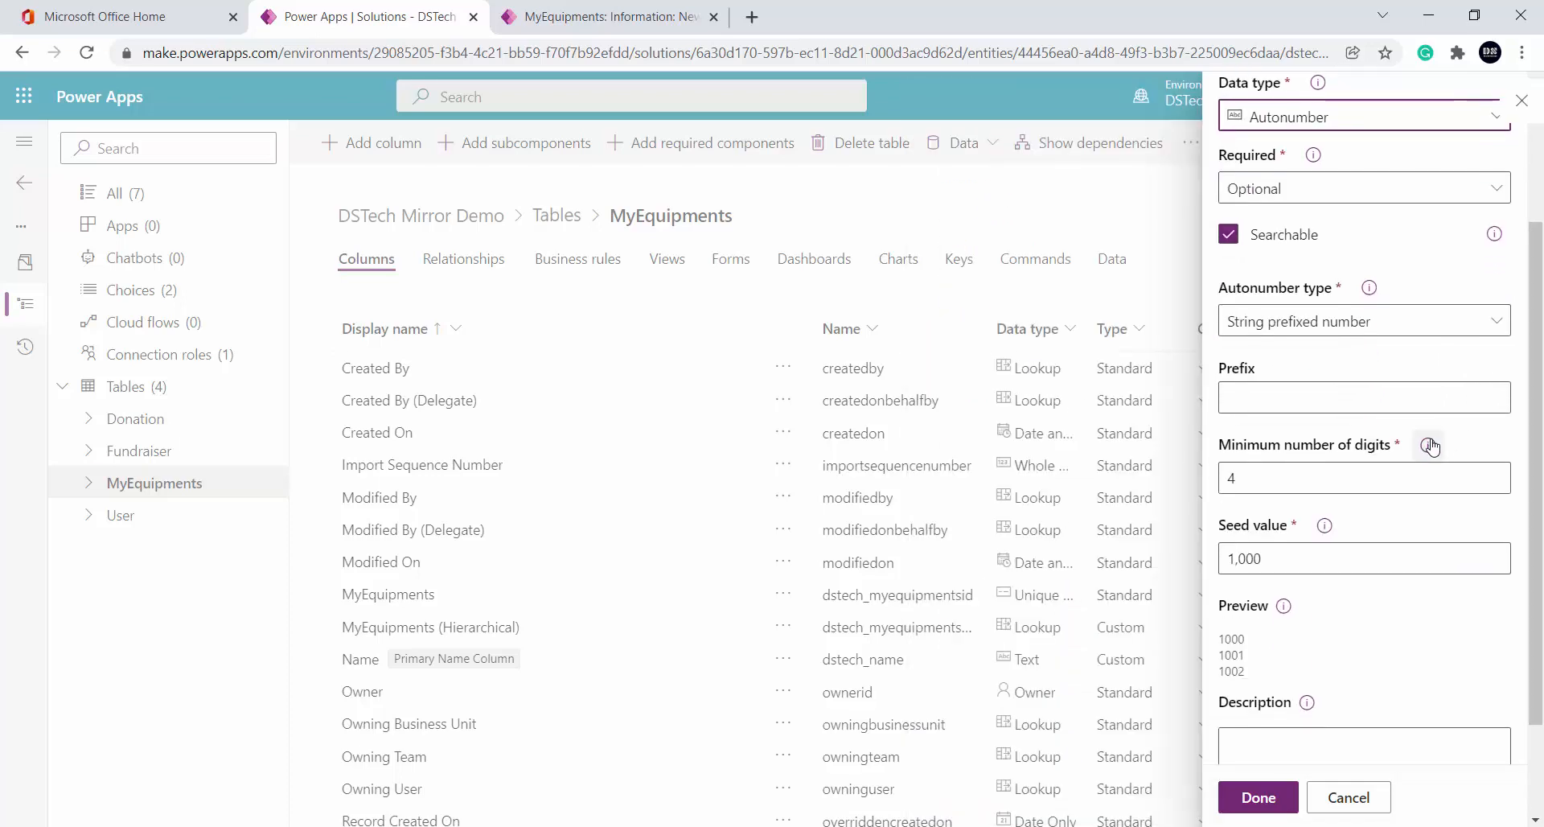
scroll(1327, 474, down, 1)
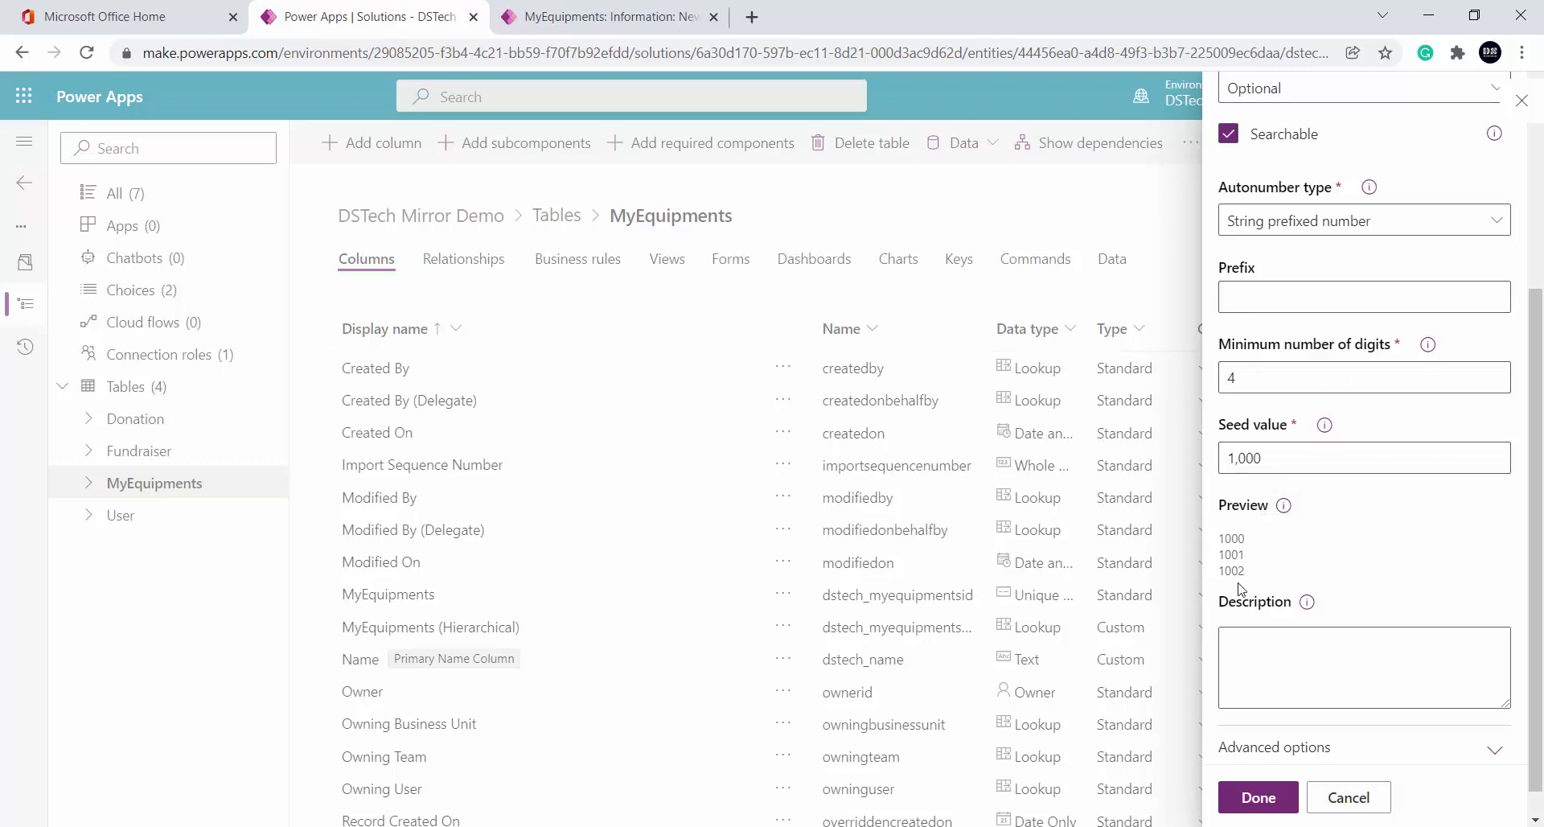
scroll(1239, 587, up, 2)
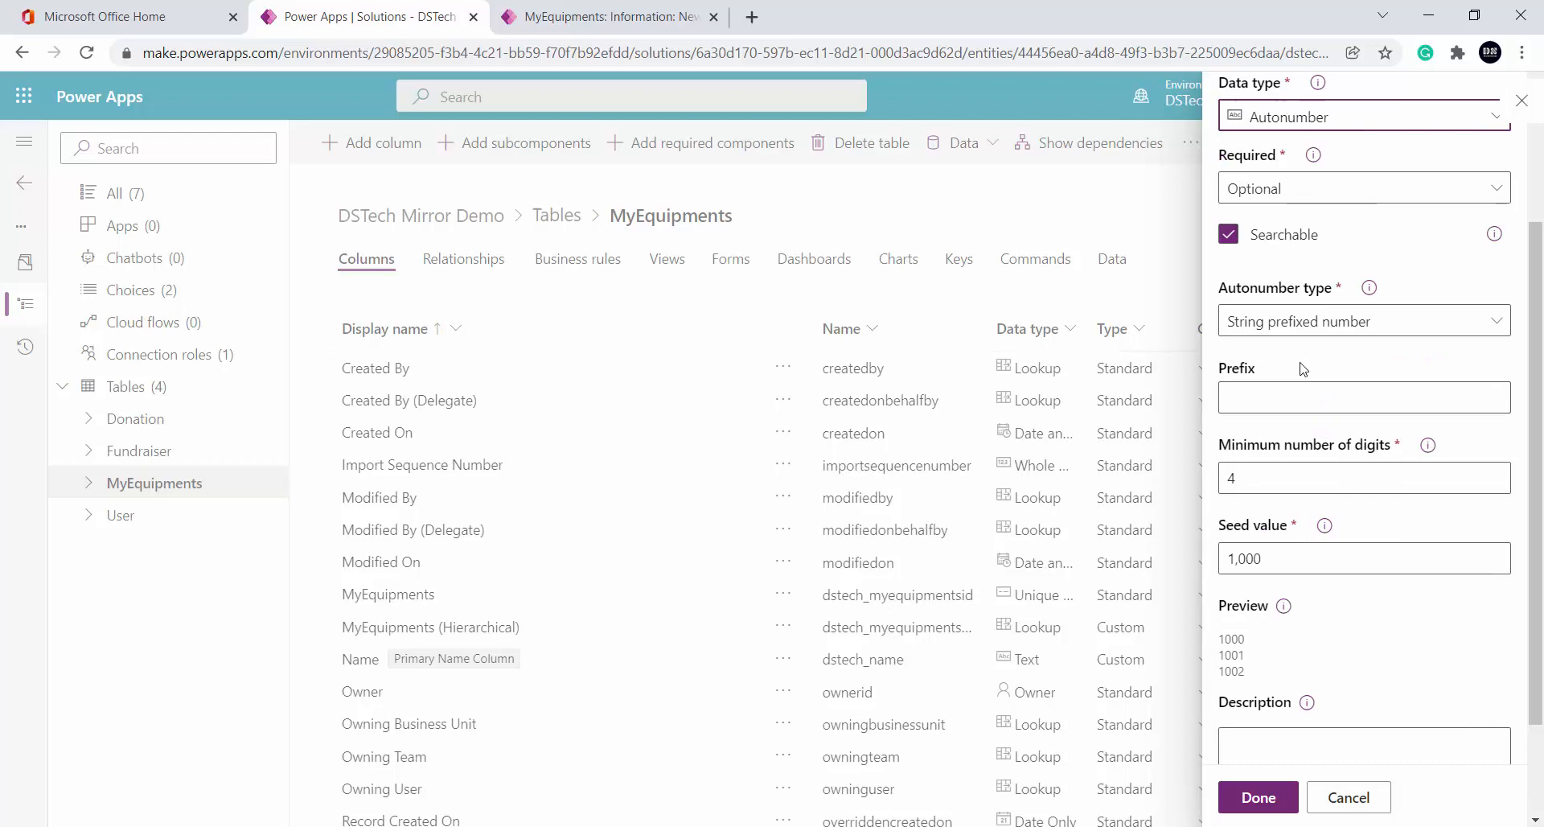
Enter prefix AZ and try minimum digit counts of 3 and then 4
click(1283, 400)
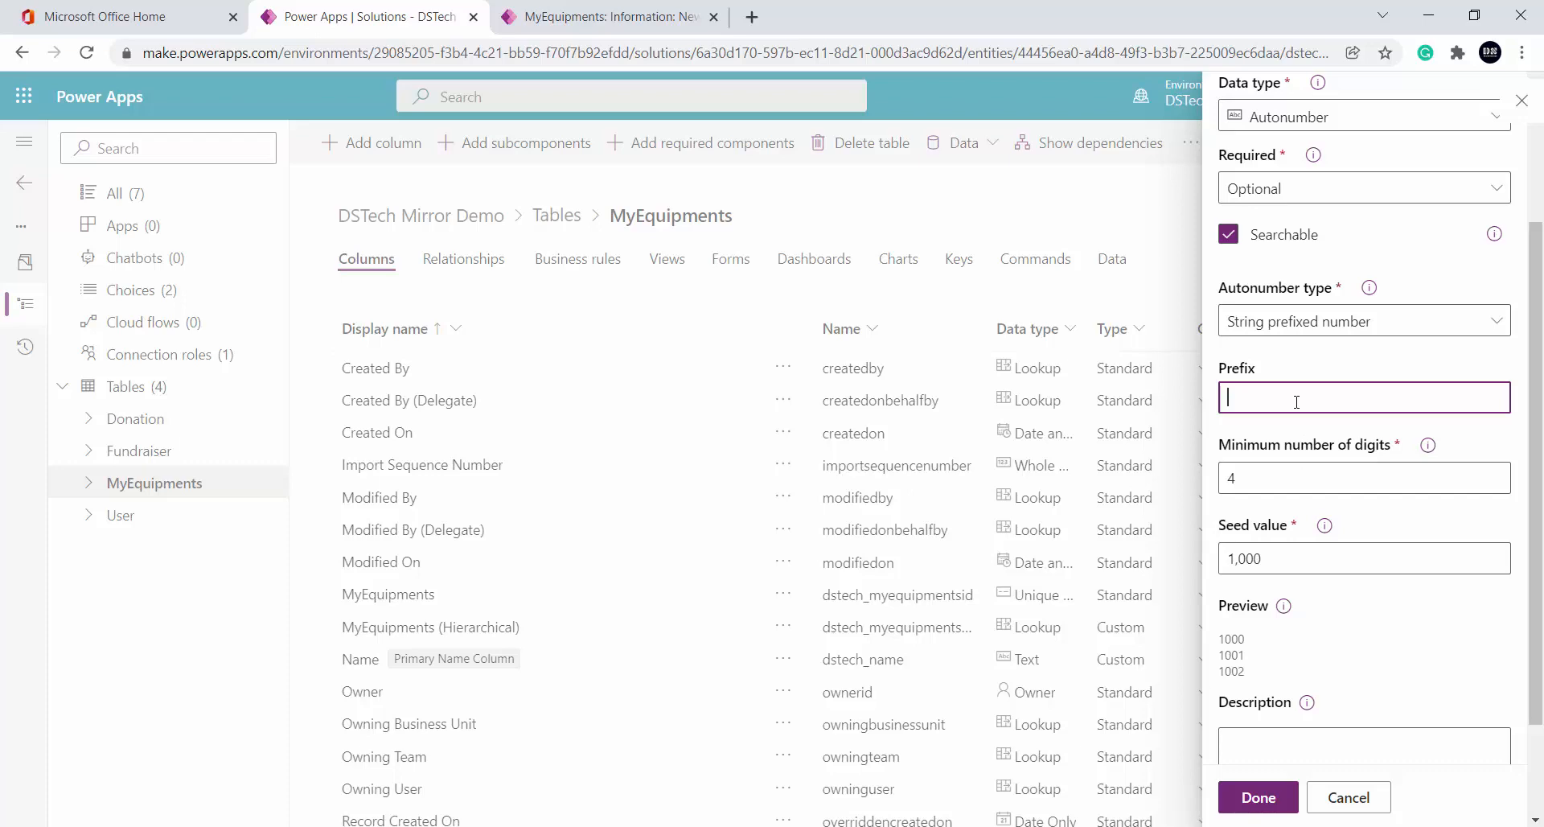
text(AZ)
click(1307, 470)
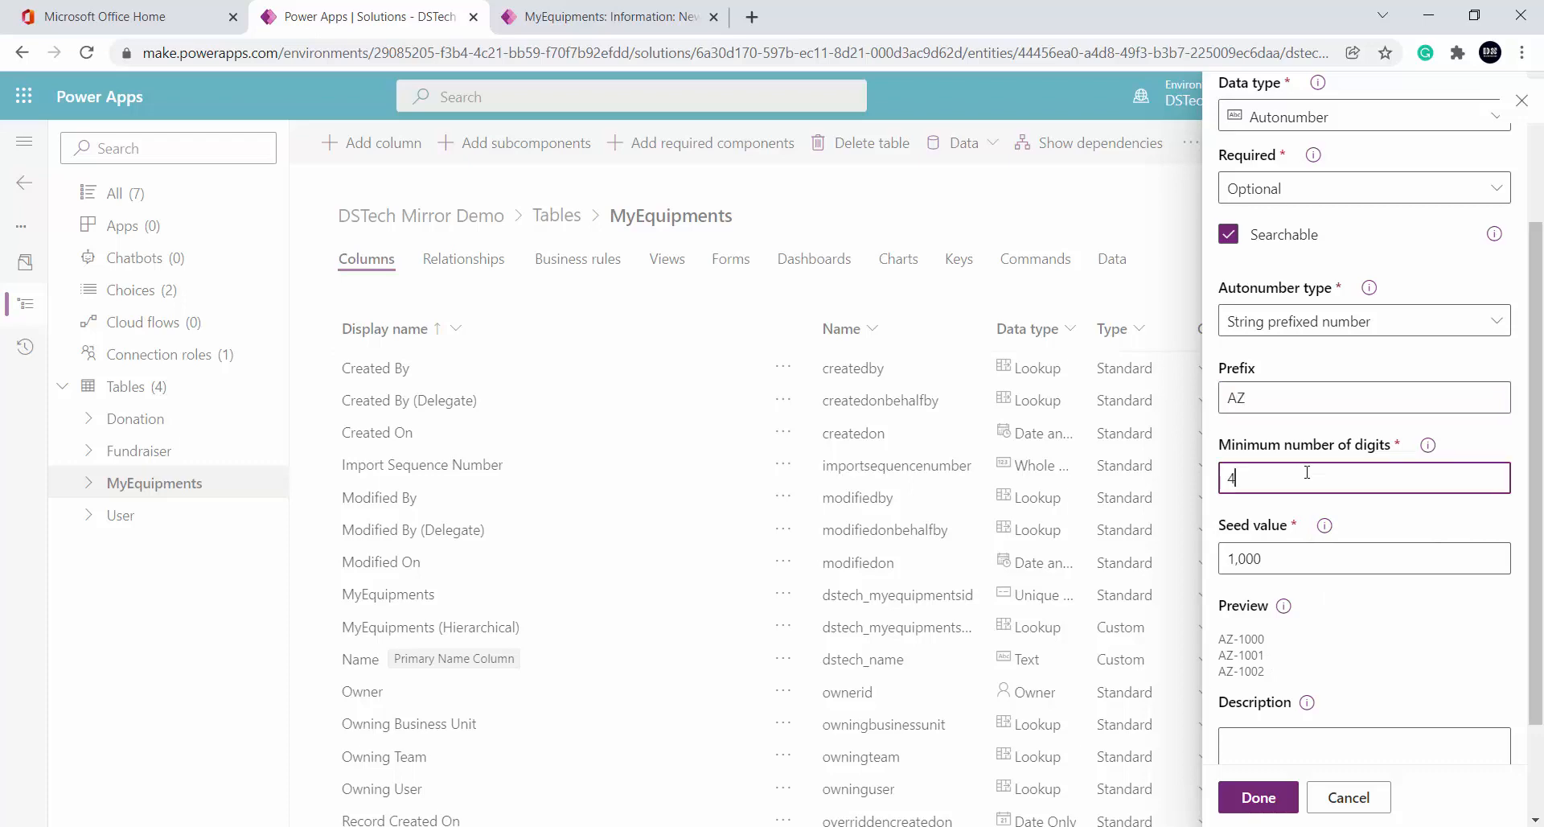
text(3)
click(1356, 509)
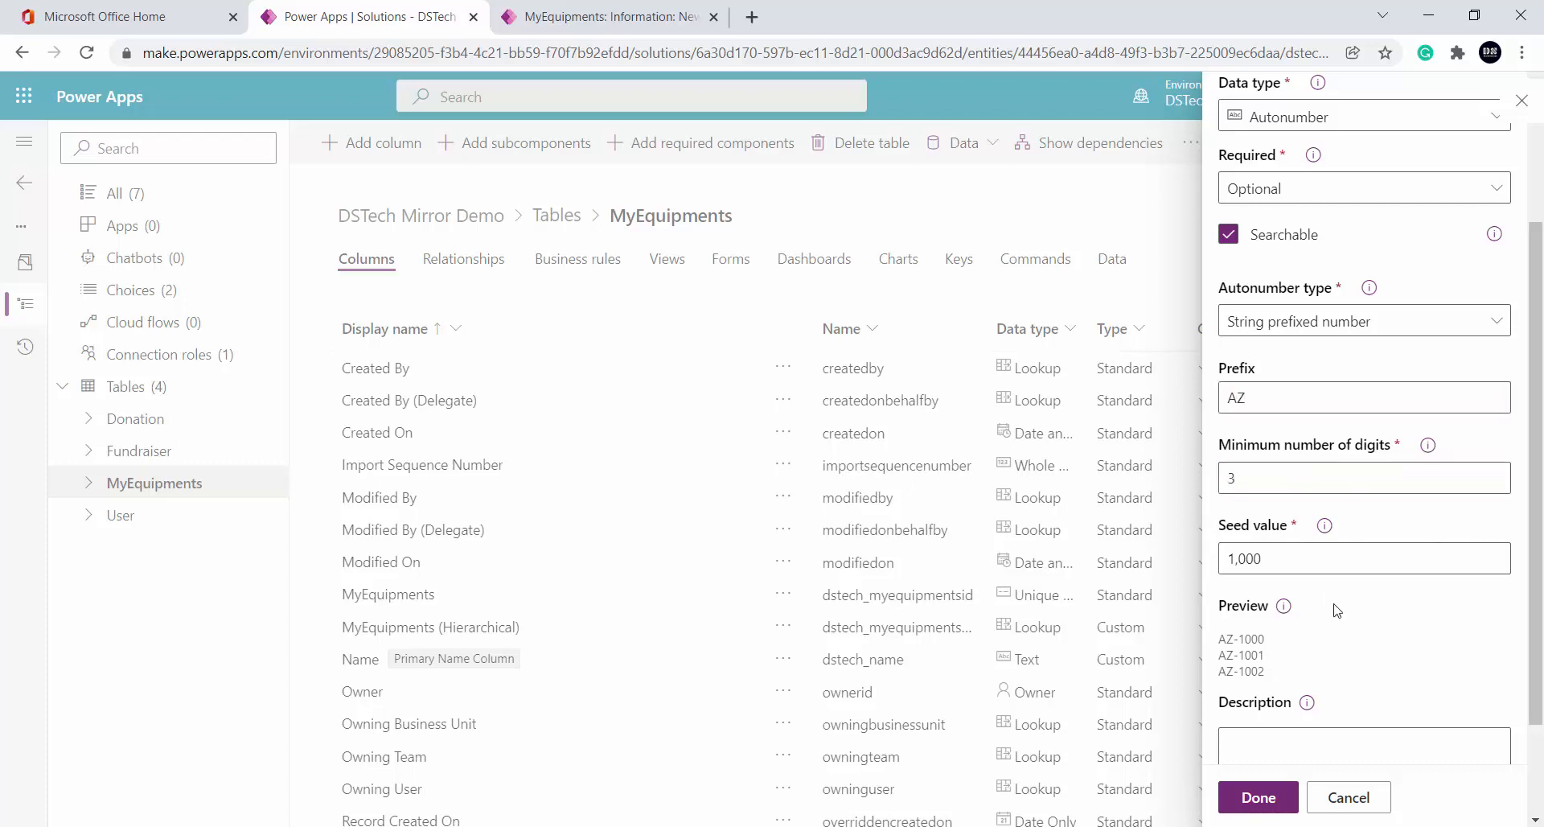
double_click(1272, 484)
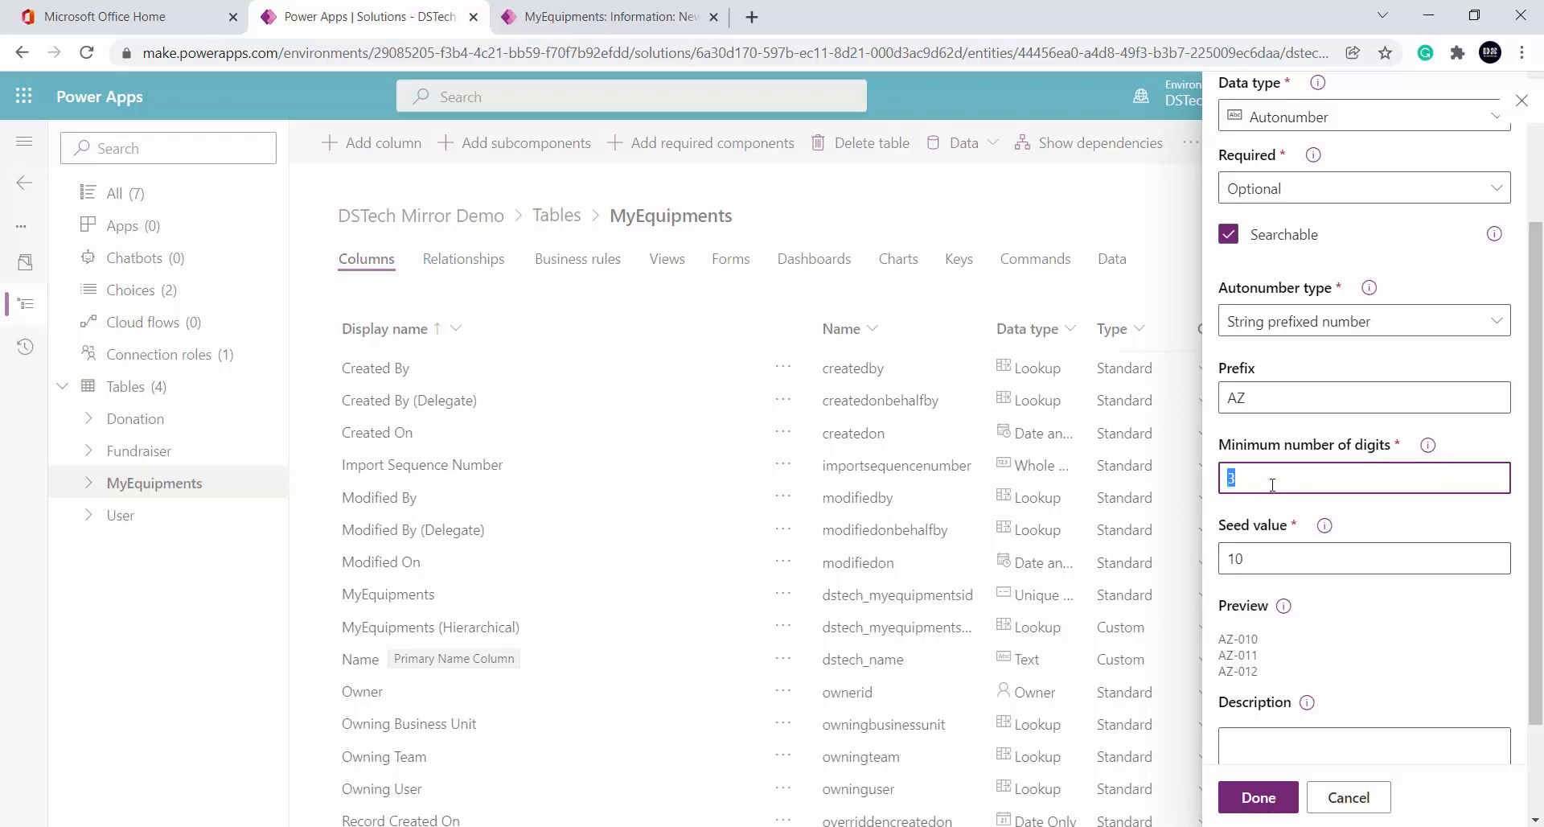
text(4)
click(1245, 633)
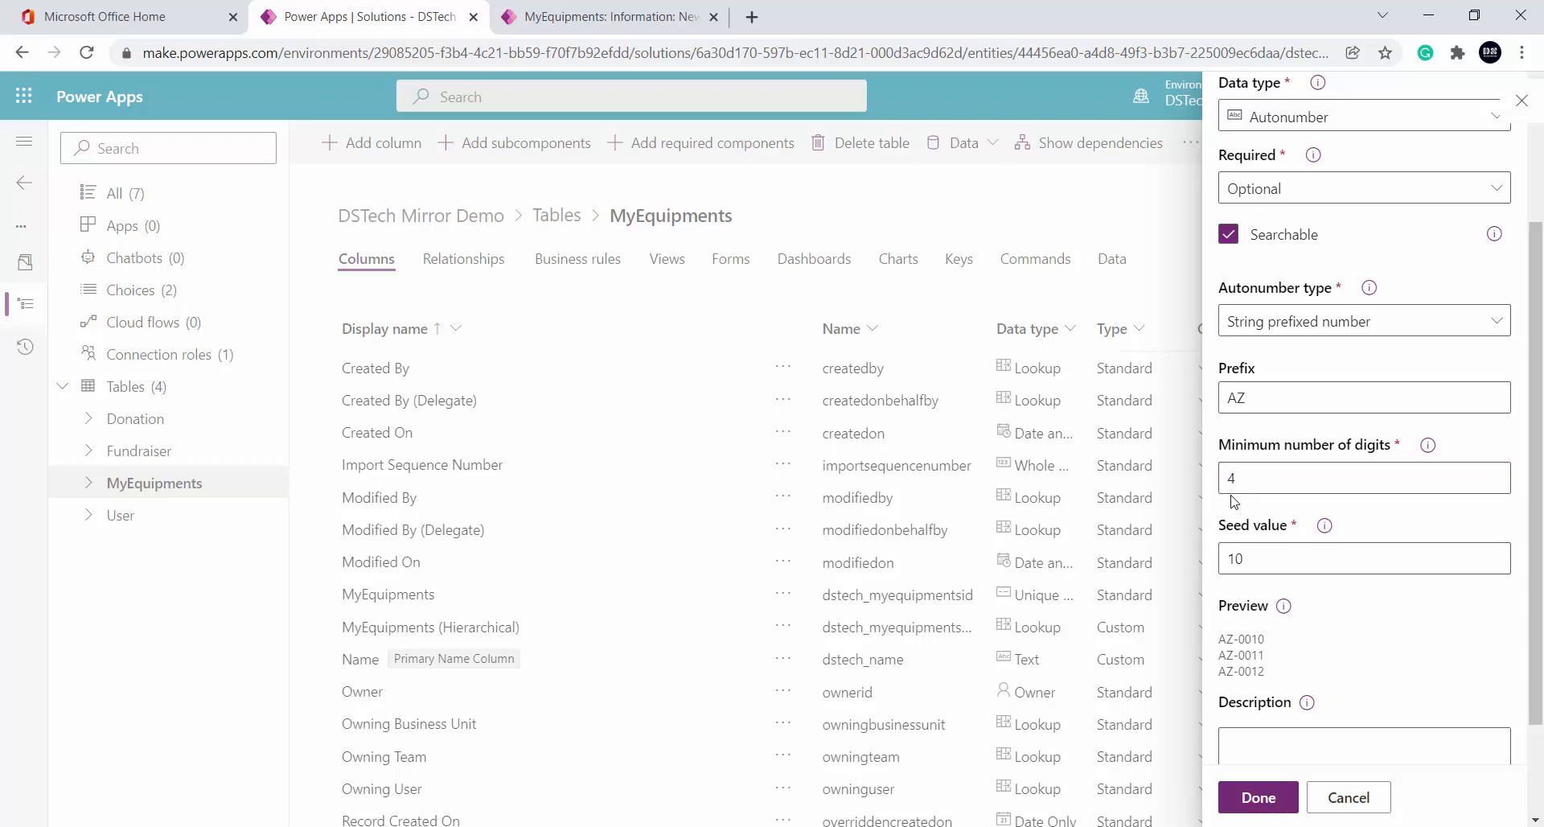
Settle on a 2-digit minimum and seed 100, previewing AZ-100
double_click(1248, 483)
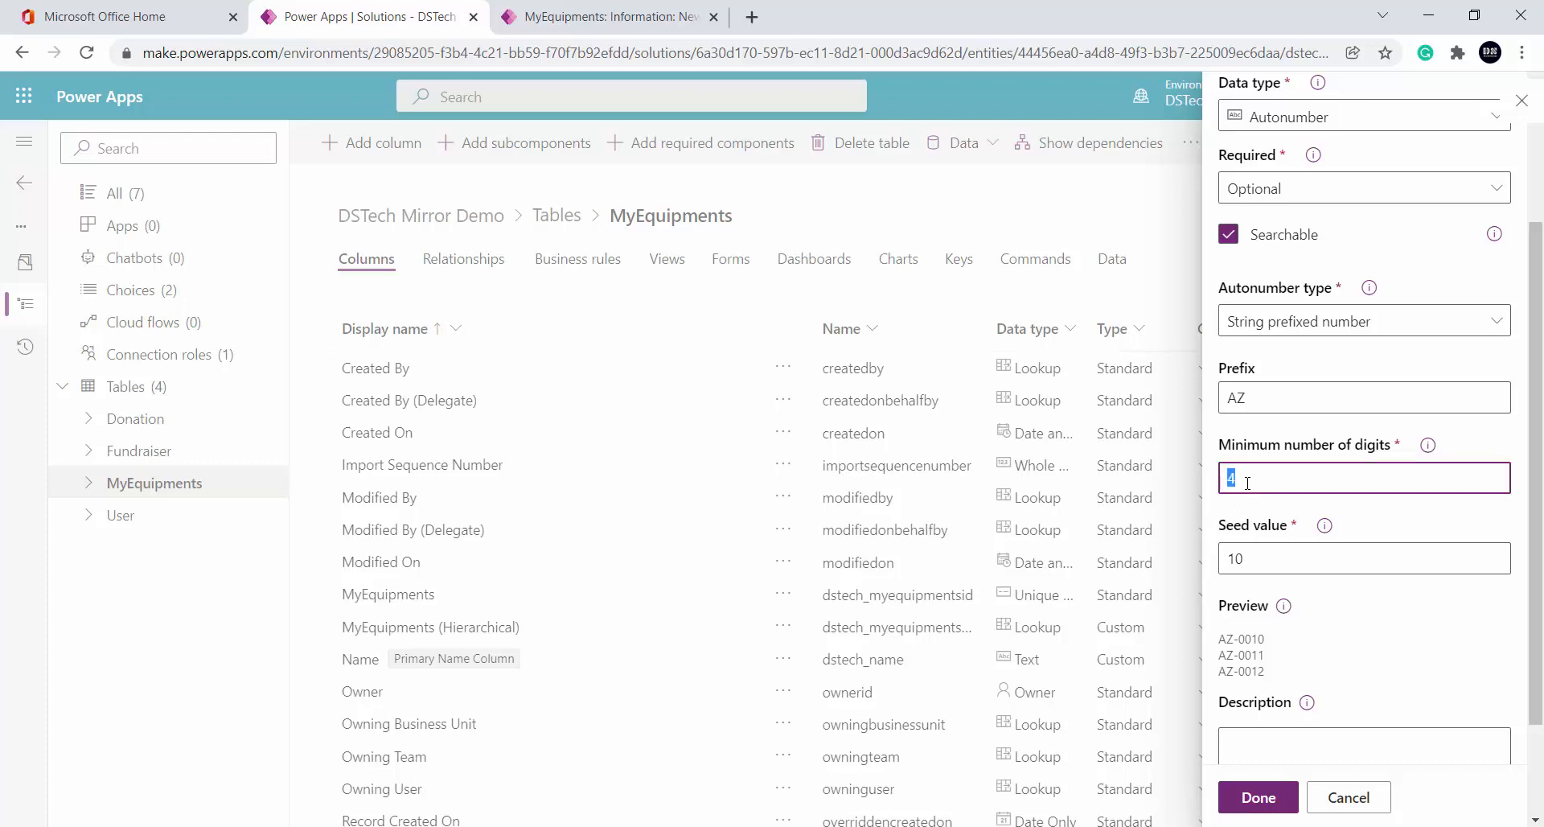
text(2)
click(1355, 655)
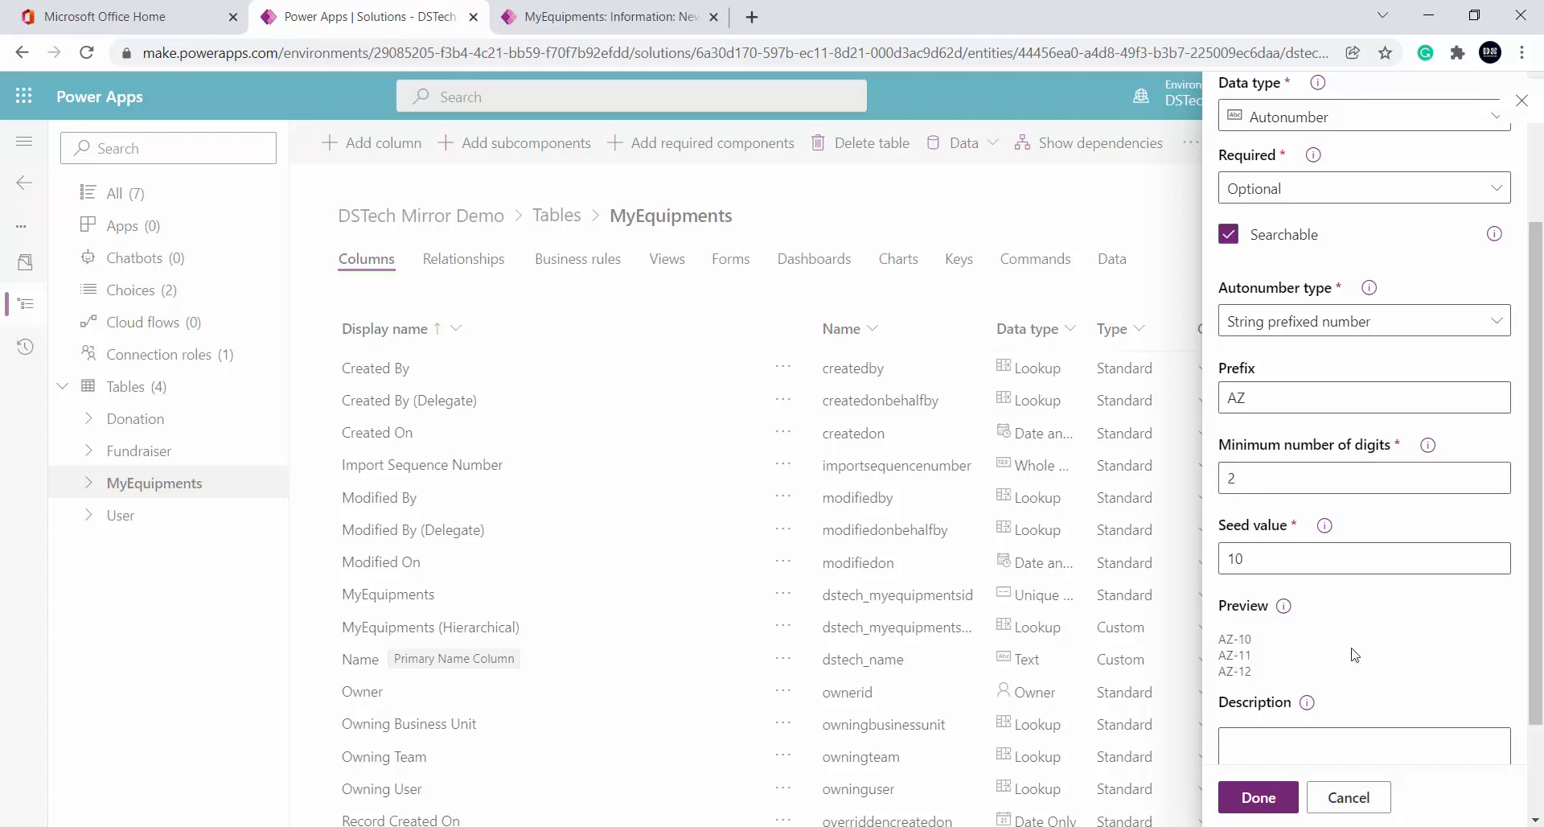
click(1257, 558)
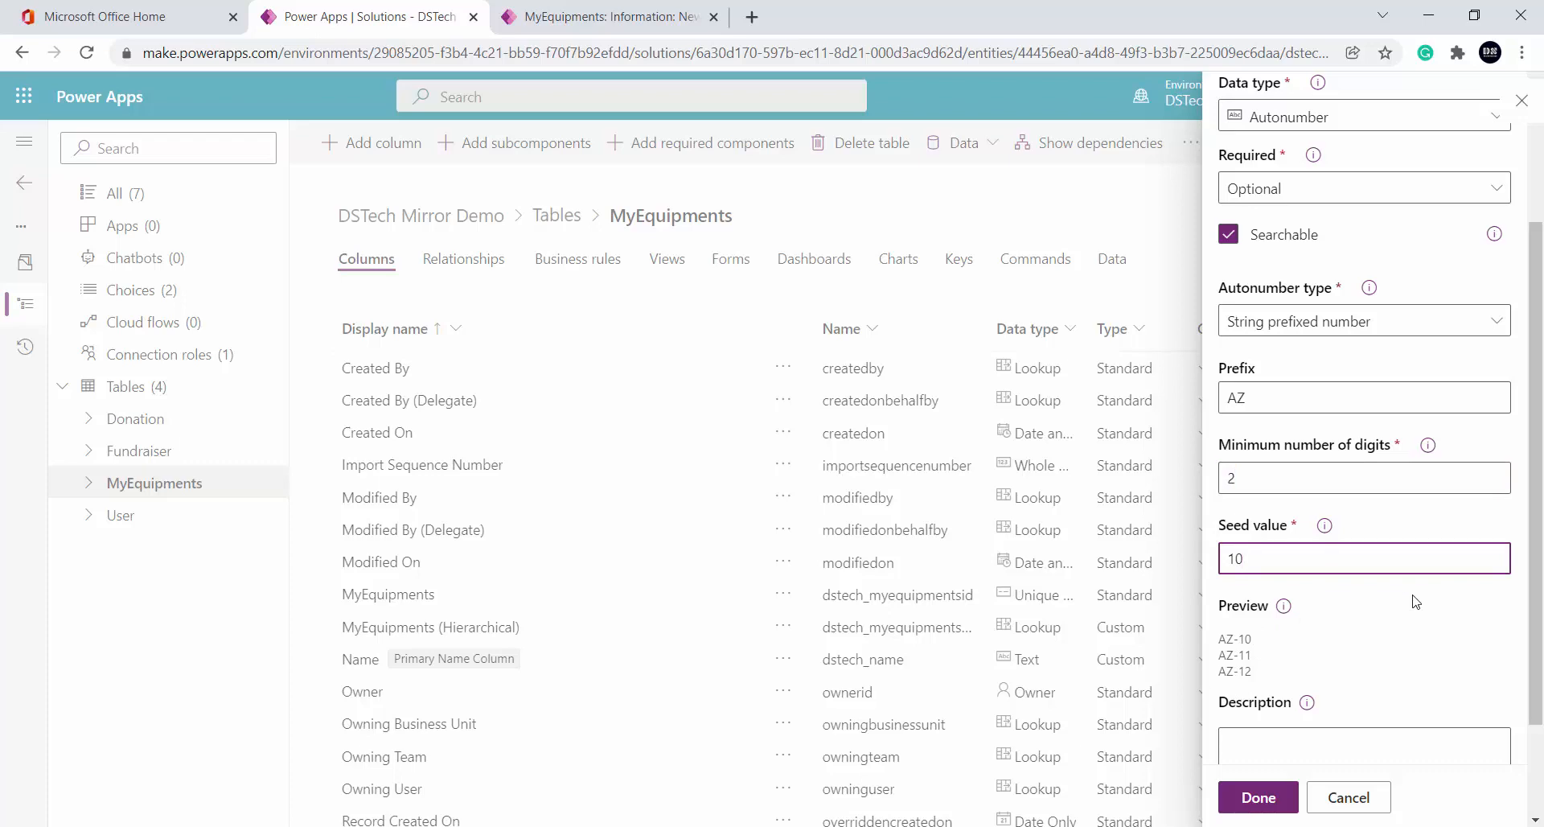
text(0)
click(1415, 601)
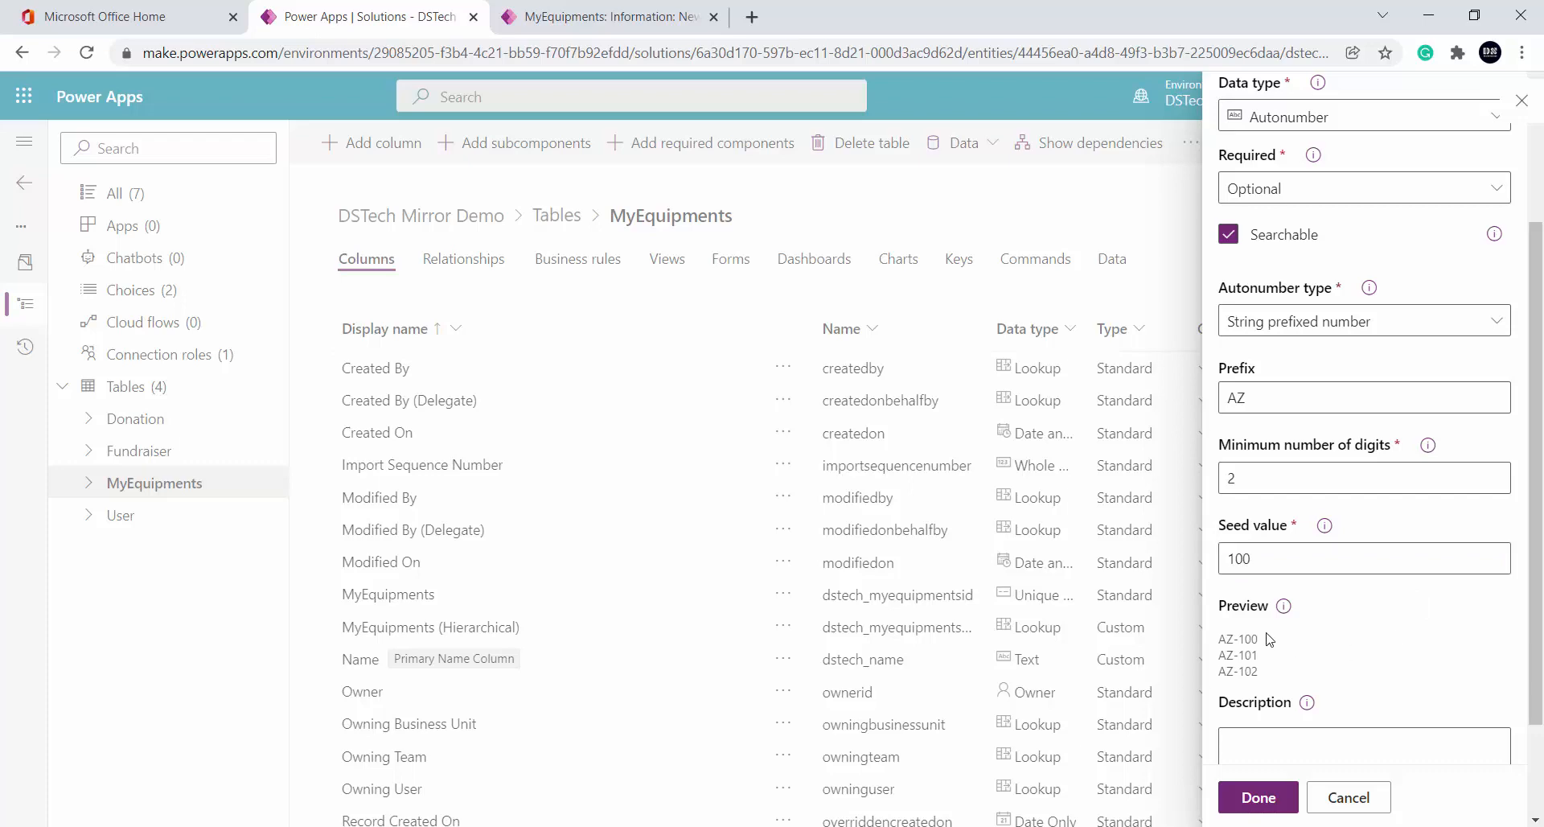
double_click(1293, 402)
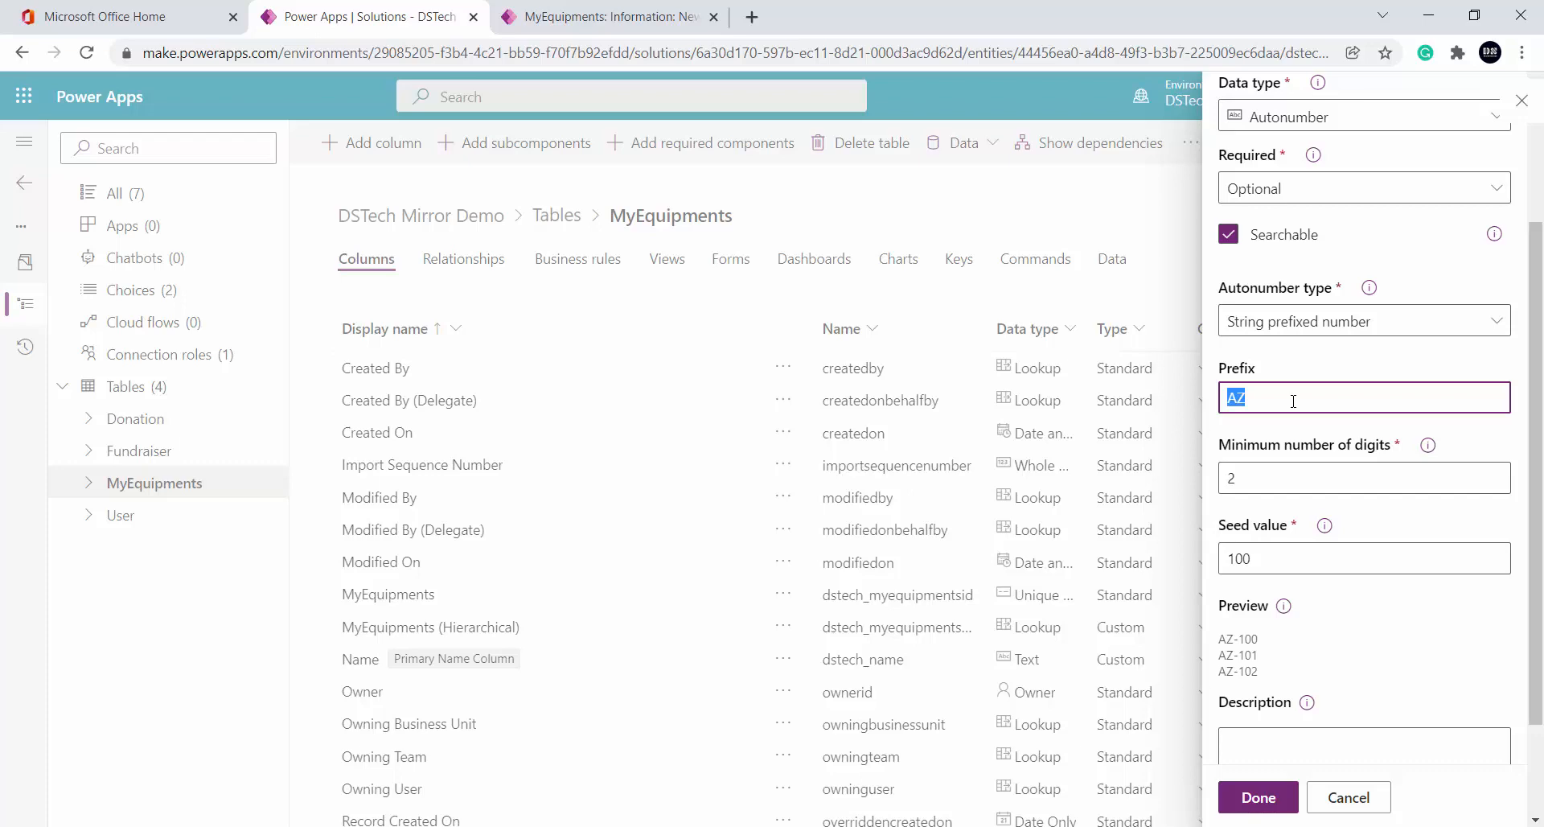
Change EmployeeID to prefix IN, seed 620662 and 6 minimum digits, then finish the column
text(IN)
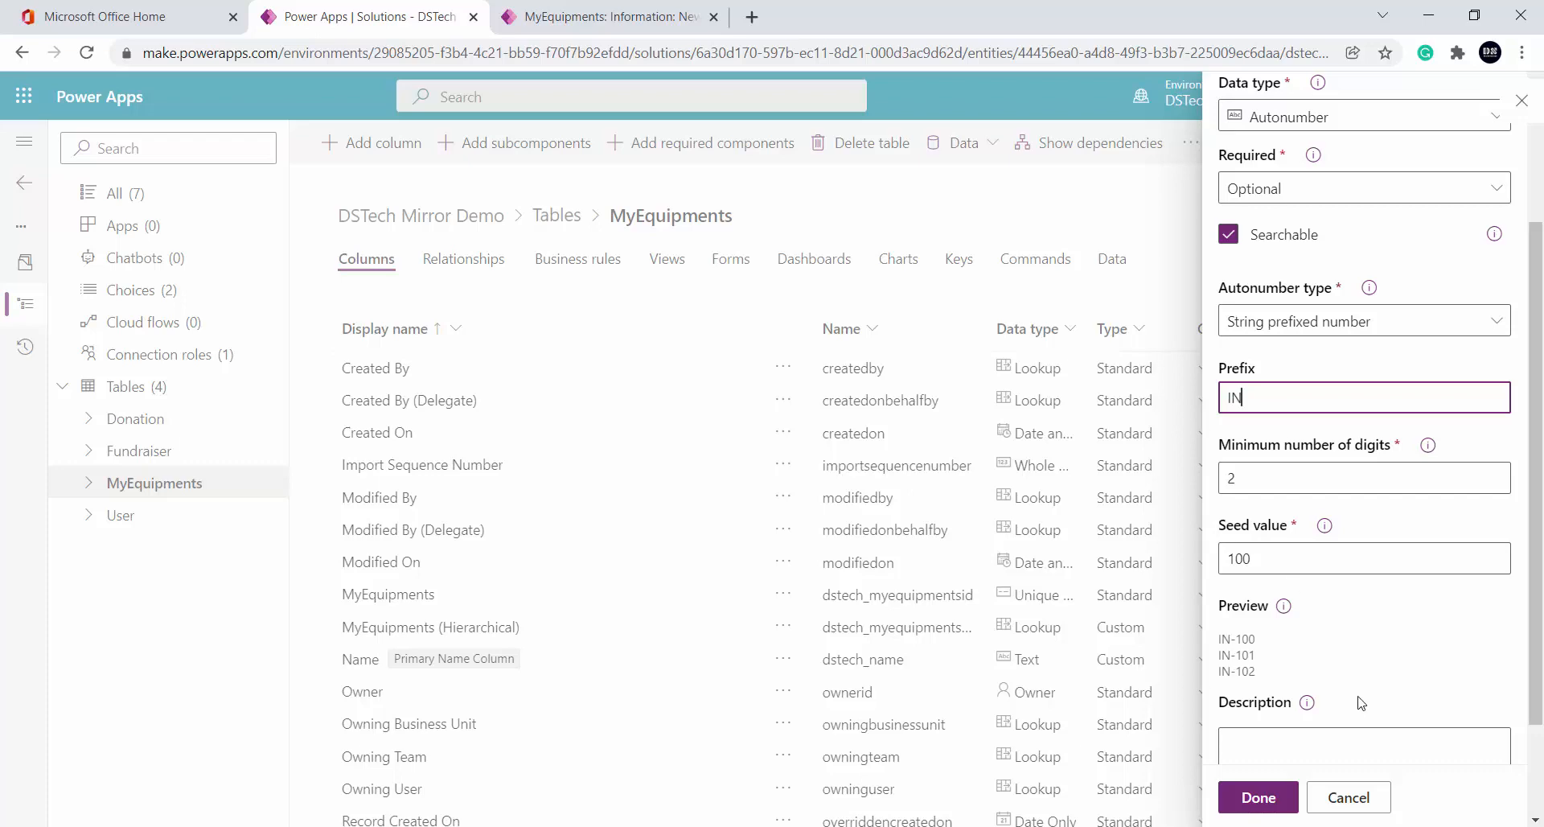
click(1291, 468)
double_click(1291, 468)
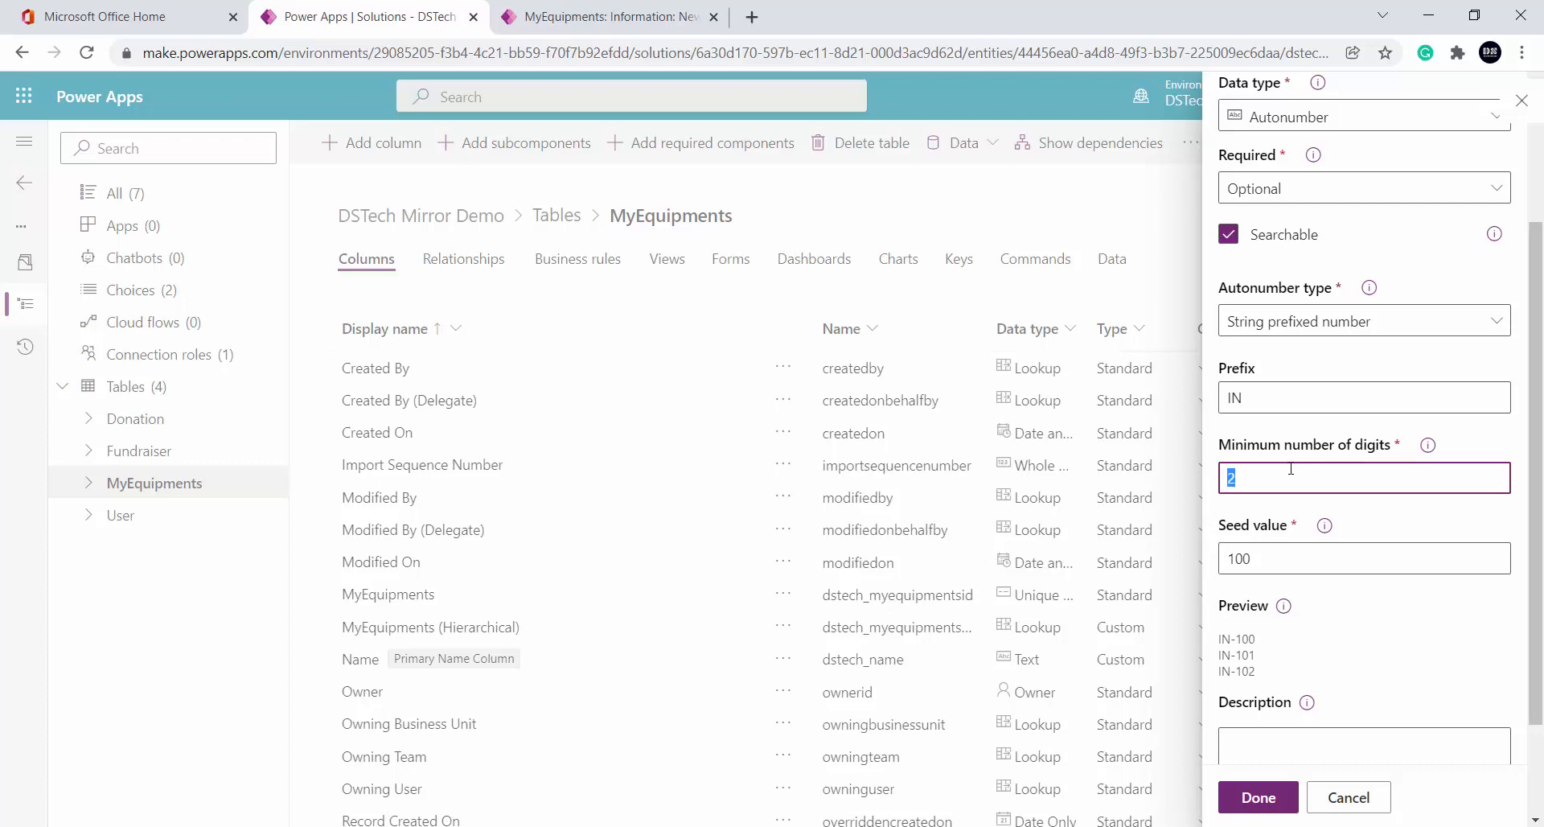
text(8)
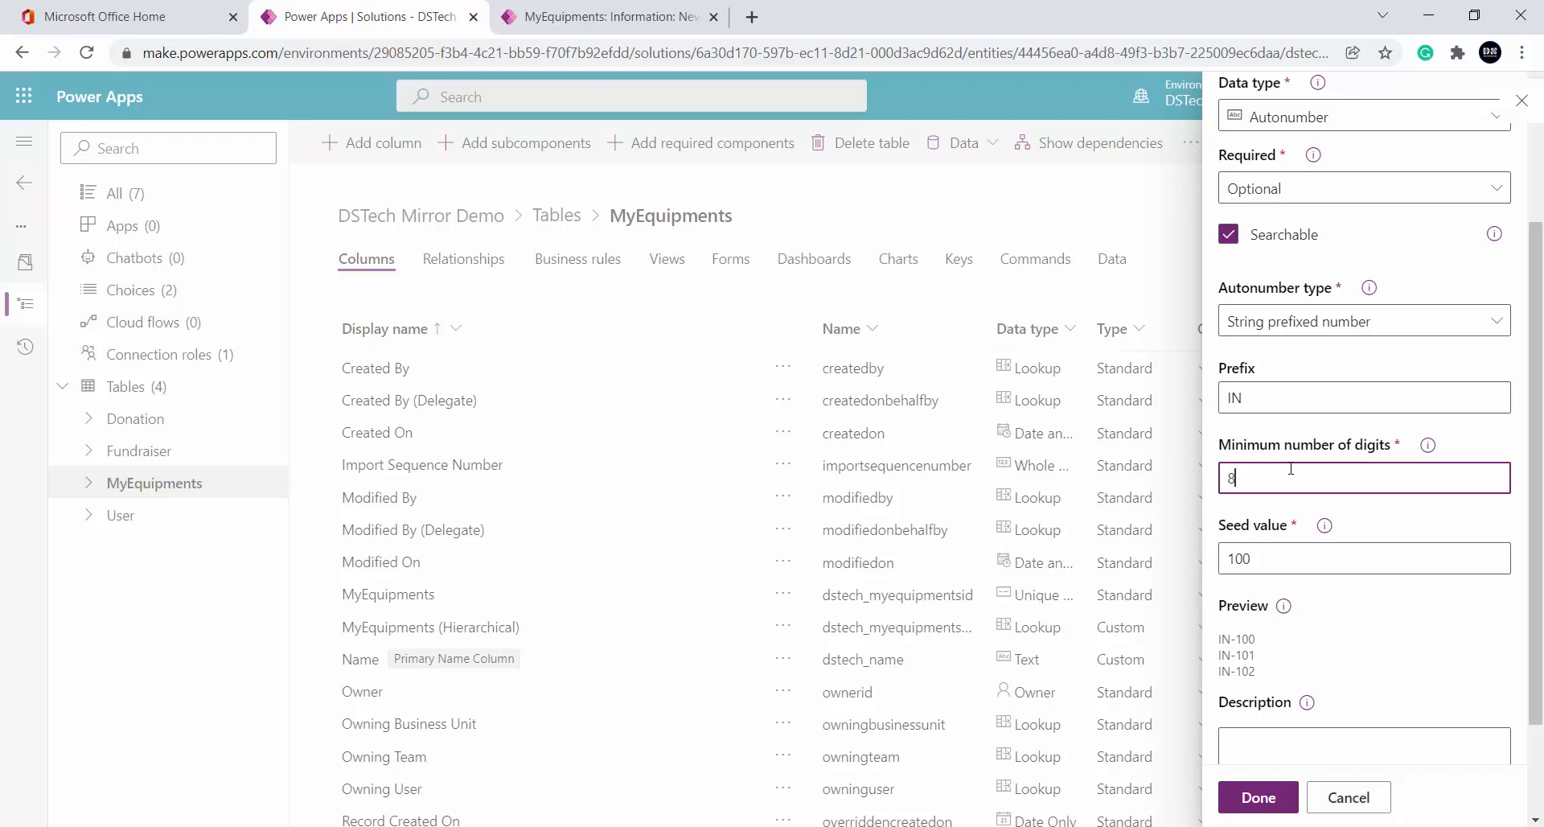
double_click(1282, 552)
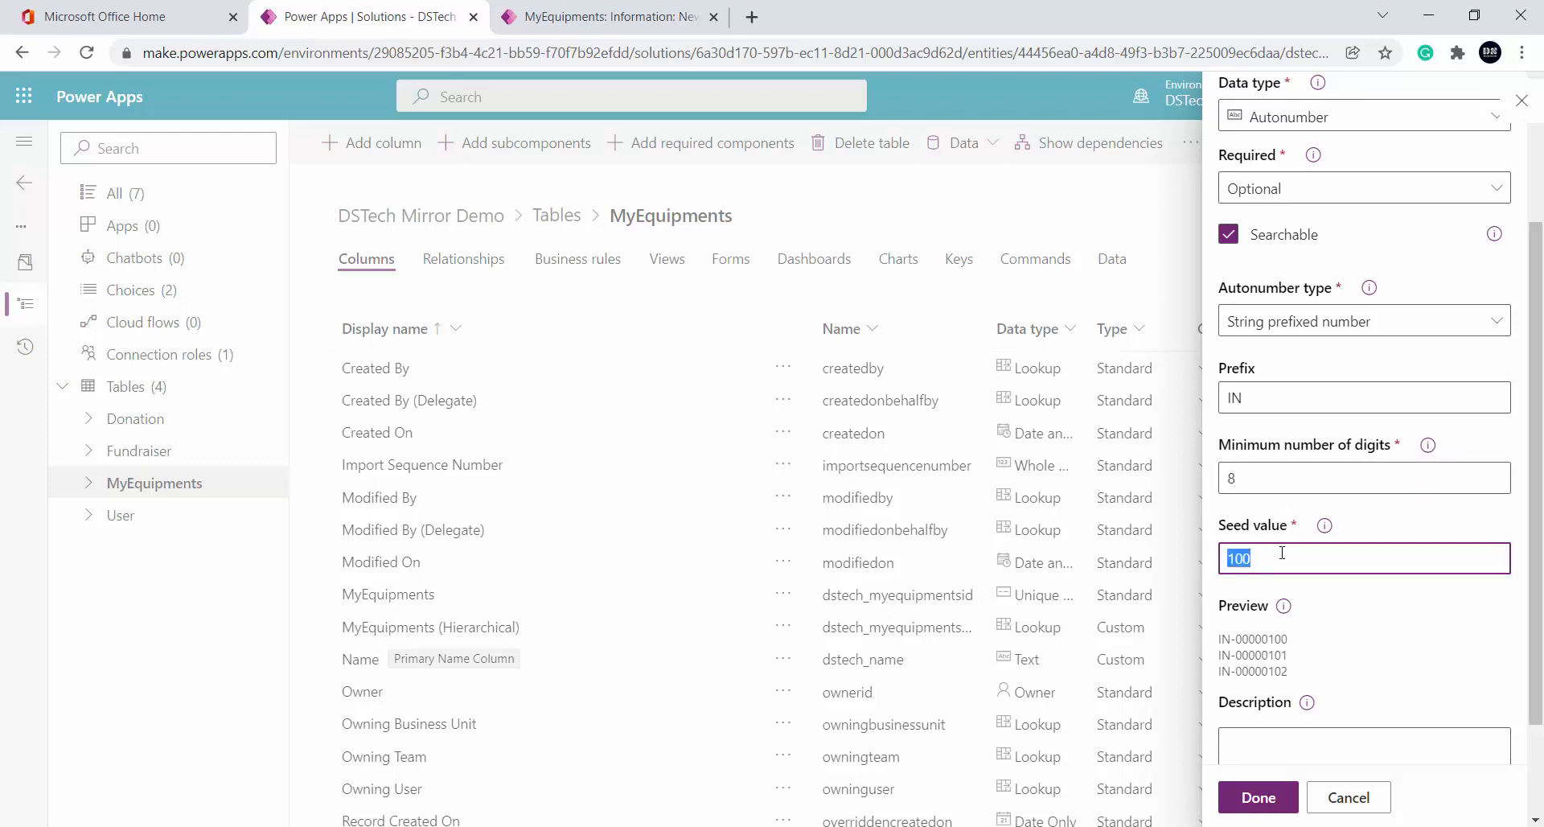
text(620662)
click(1349, 599)
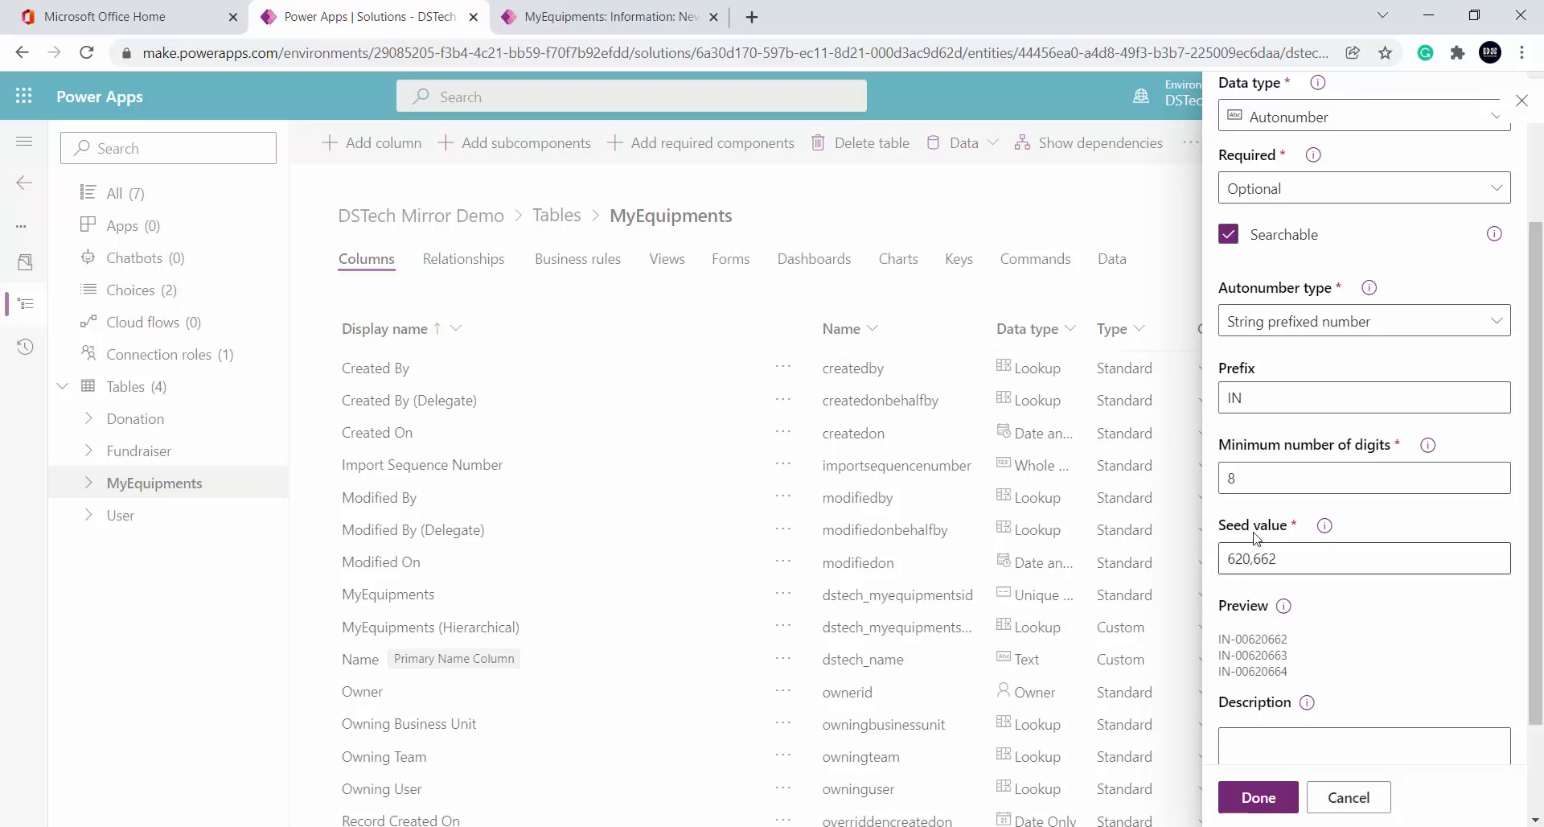
double_click(1266, 480)
text(6)
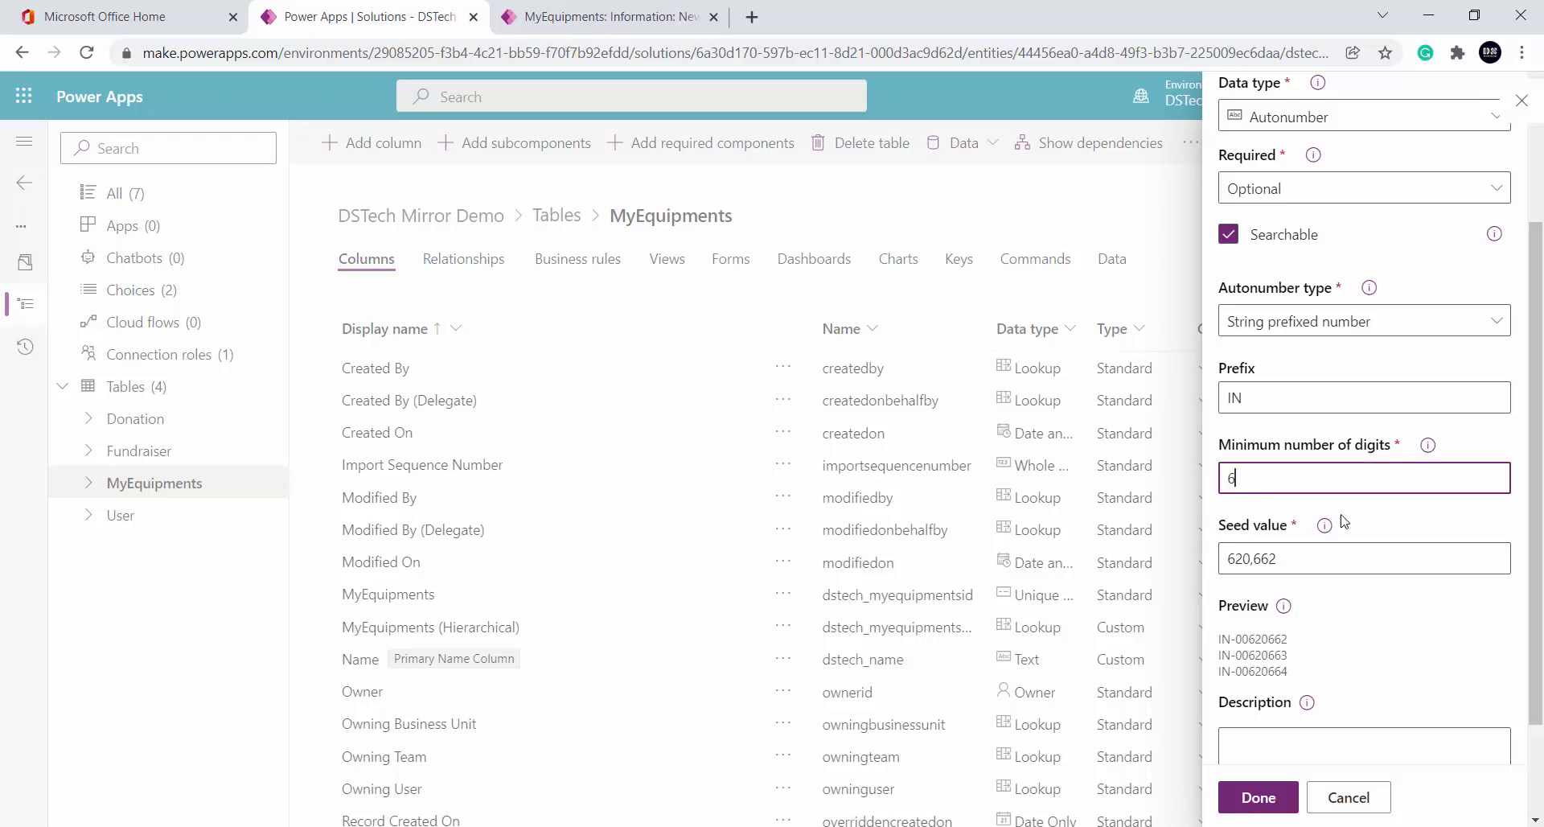
click(1403, 609)
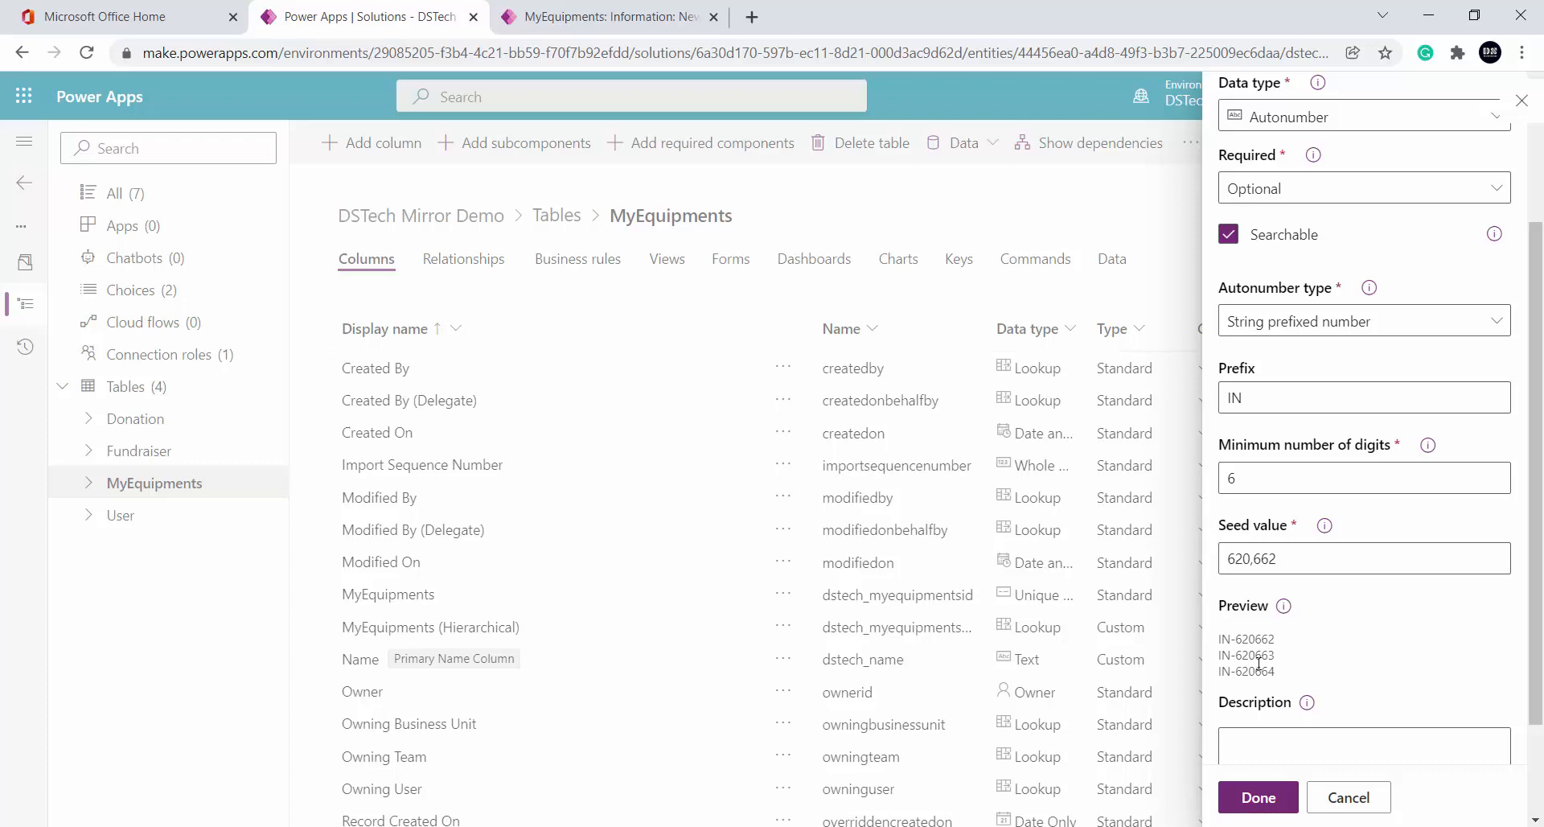
scroll(1400, 641, down, 2)
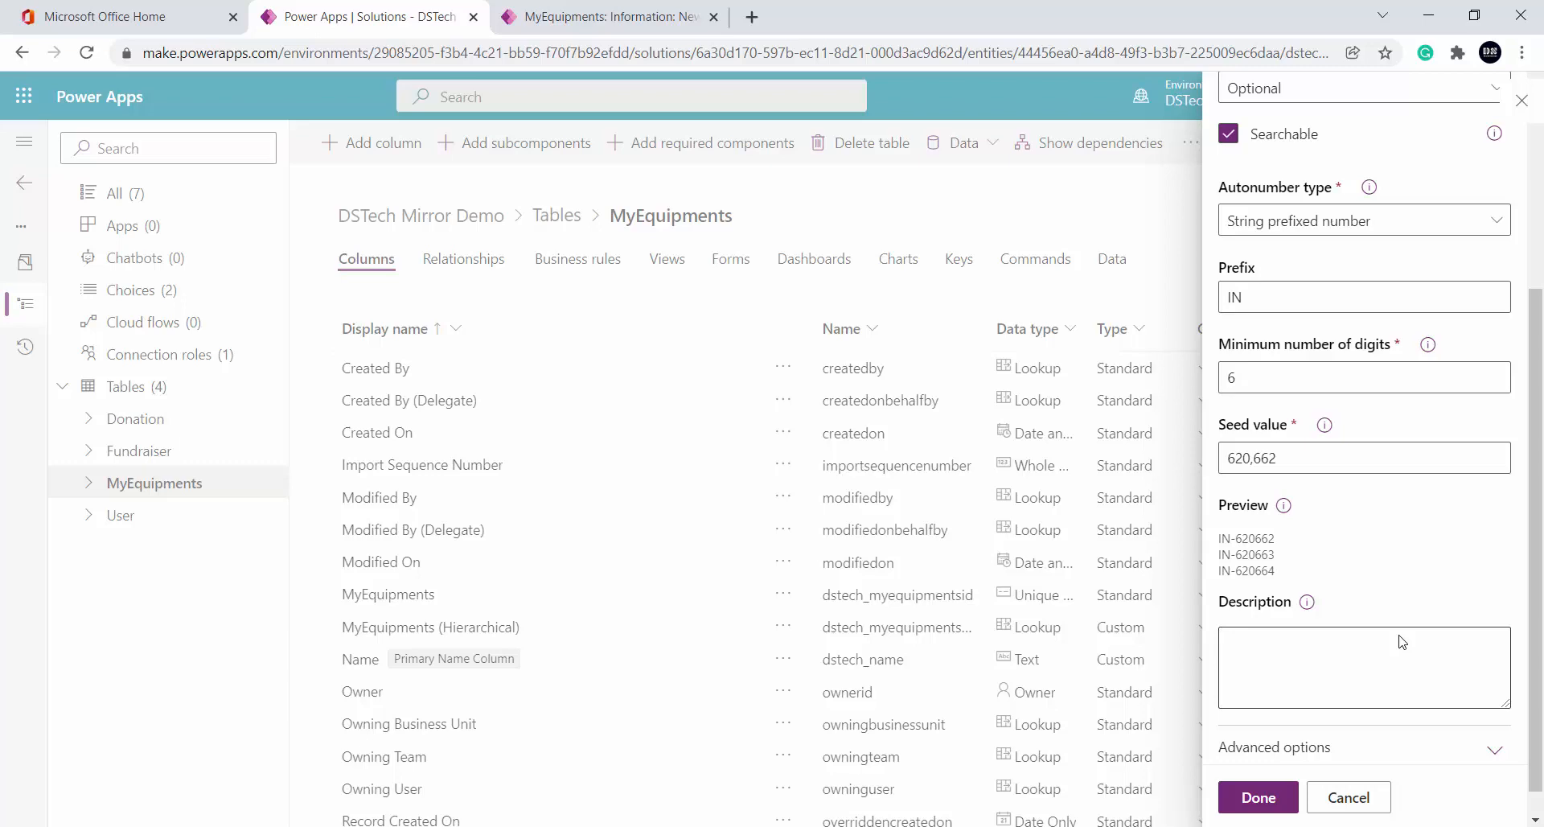
scroll(1440, 631, up, 4)
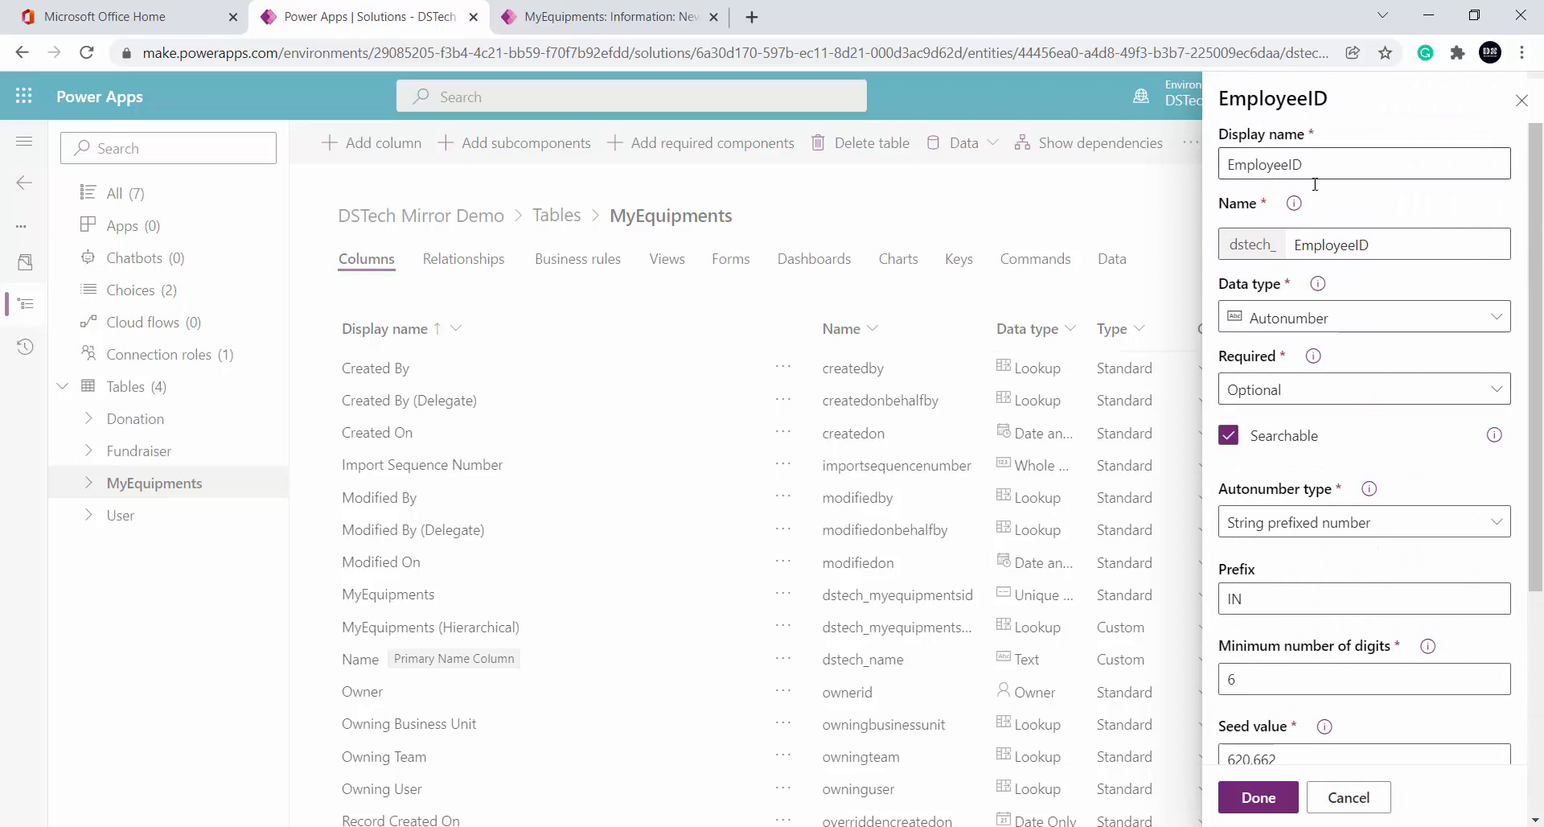
scroll(1328, 723, down, 4)
click(1258, 797)
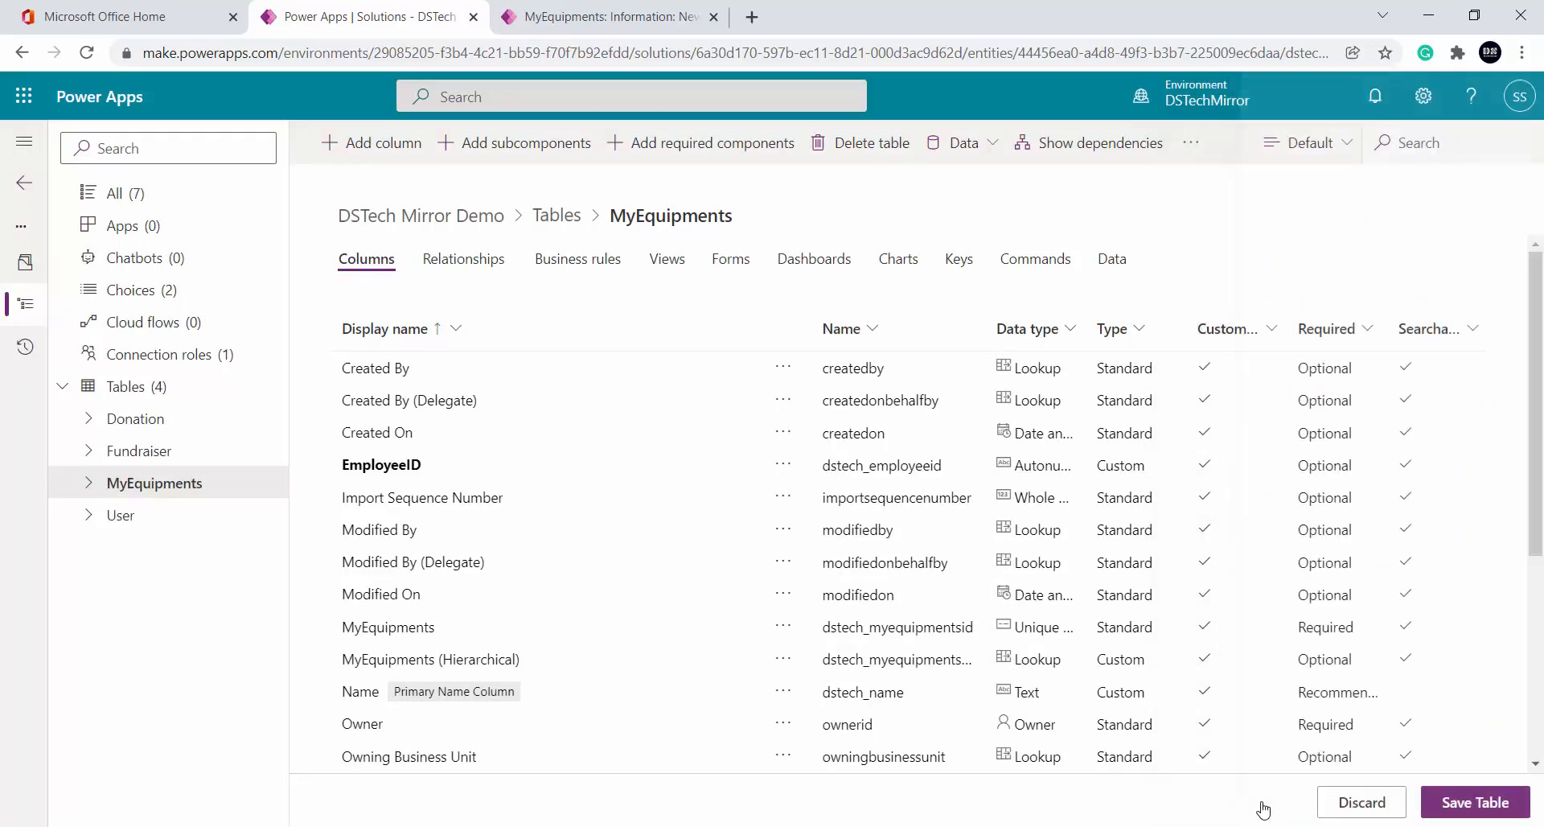
Save the MyEquipments table and start a blank new MyEquipments record
click(1460, 802)
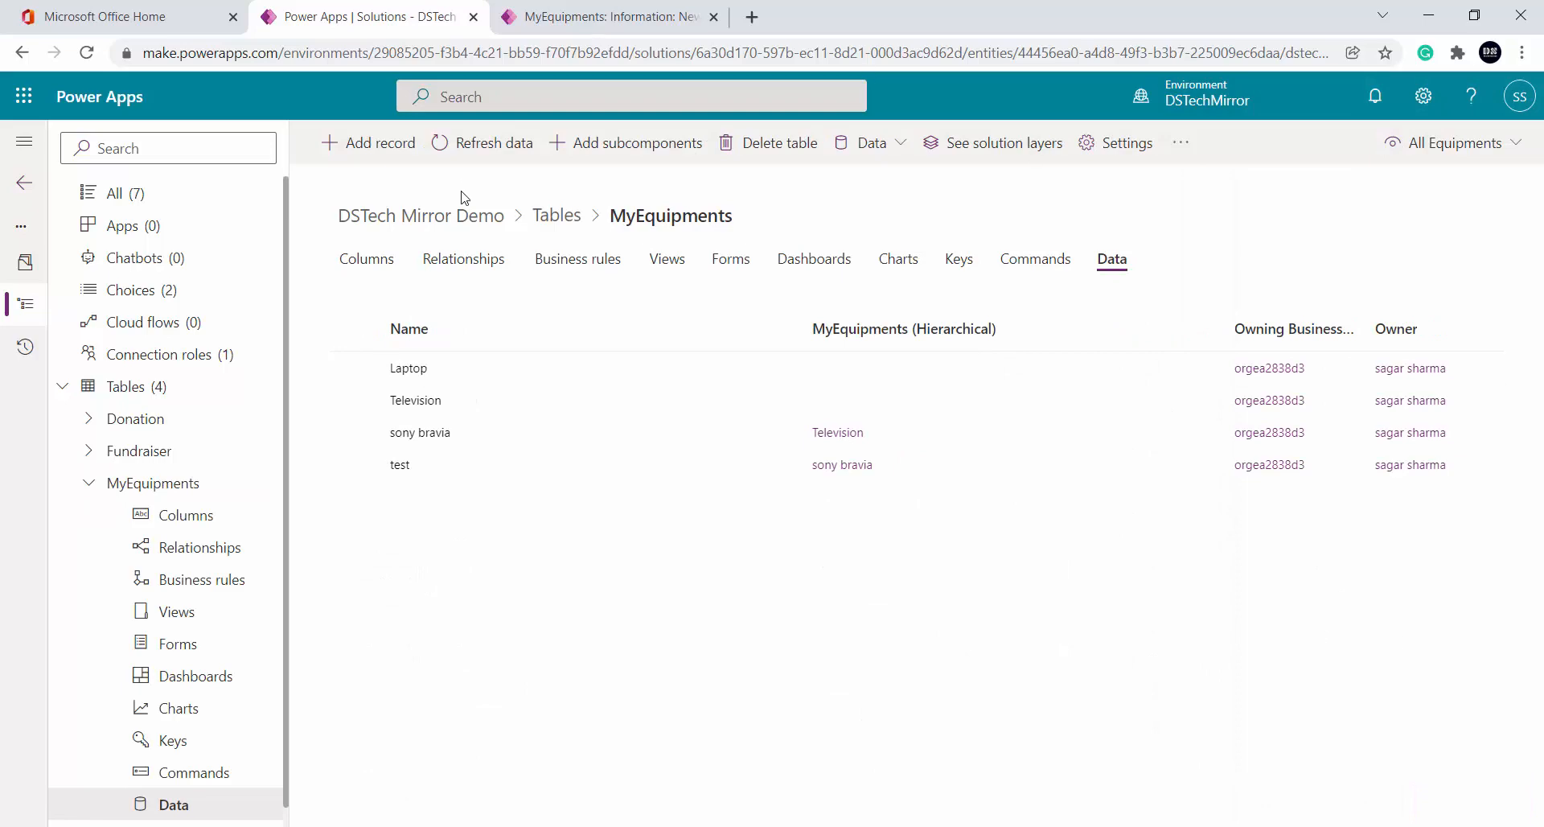
click(364, 144)
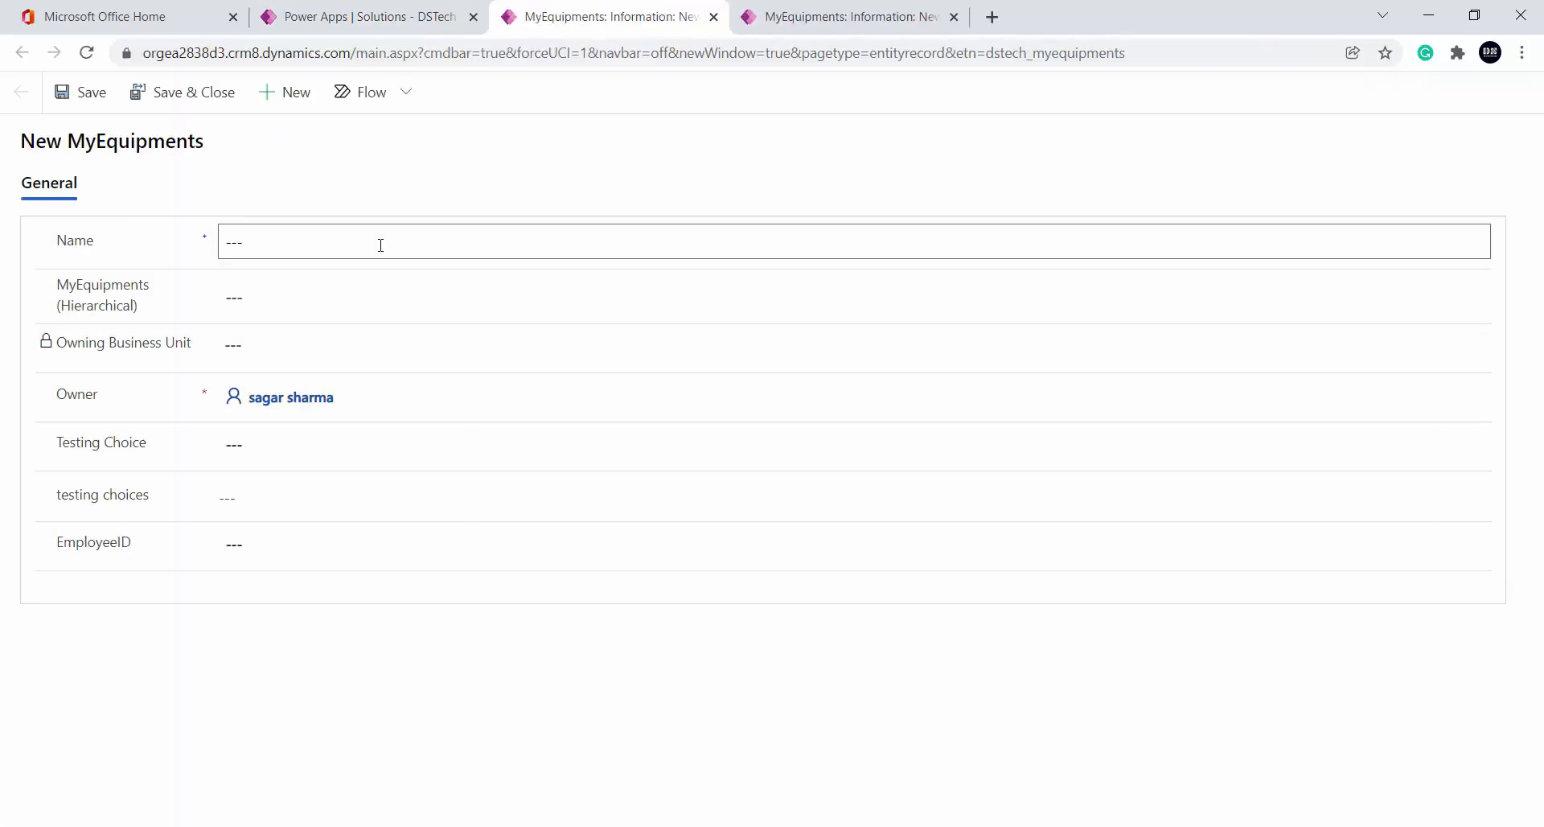
Enter a name in the record's Name field and save it
click(430, 243)
text(ramesh)
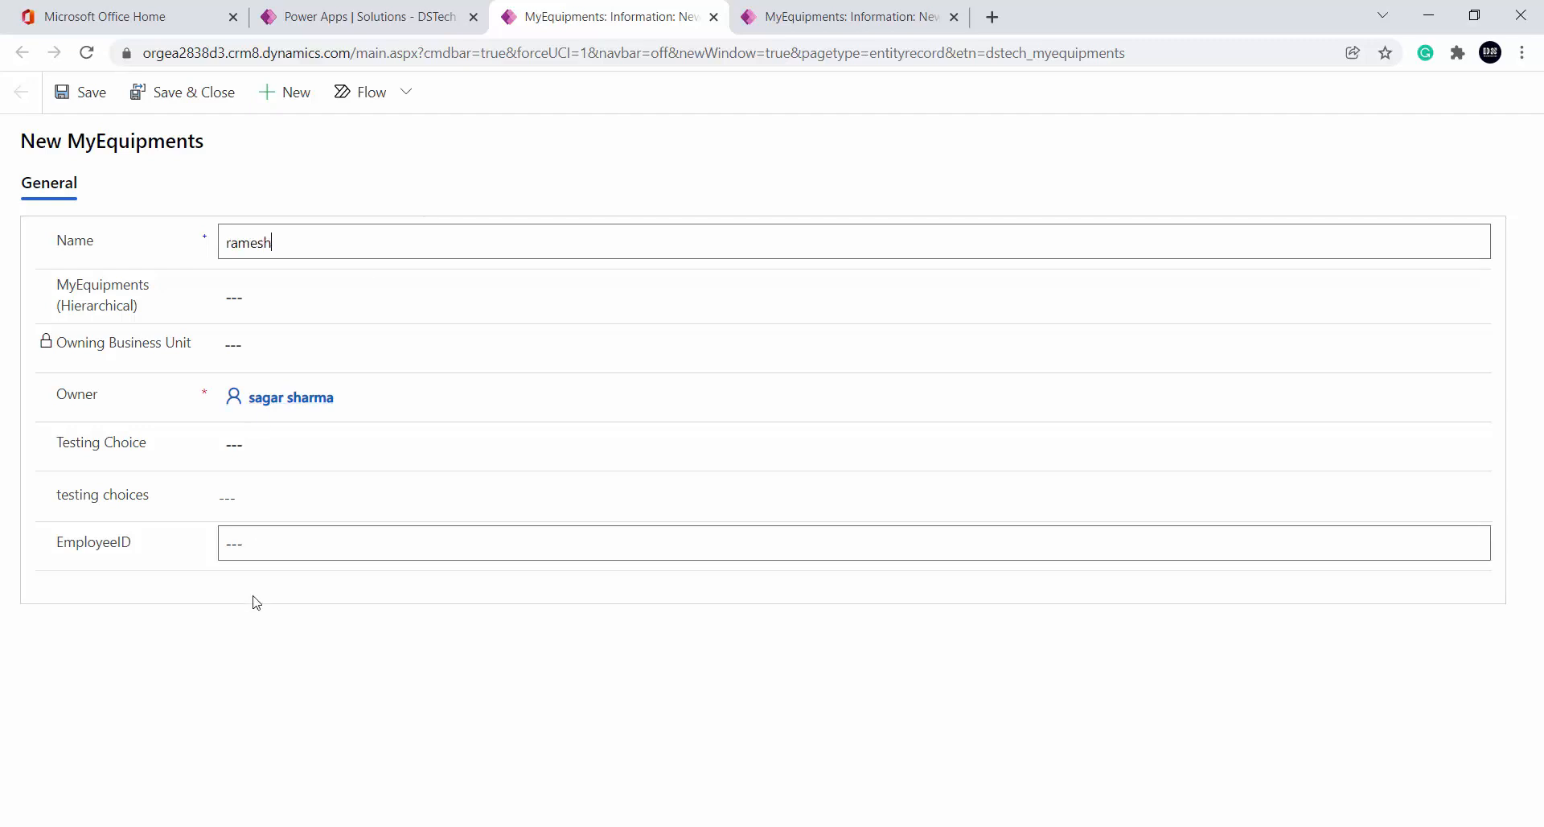
click(73, 93)
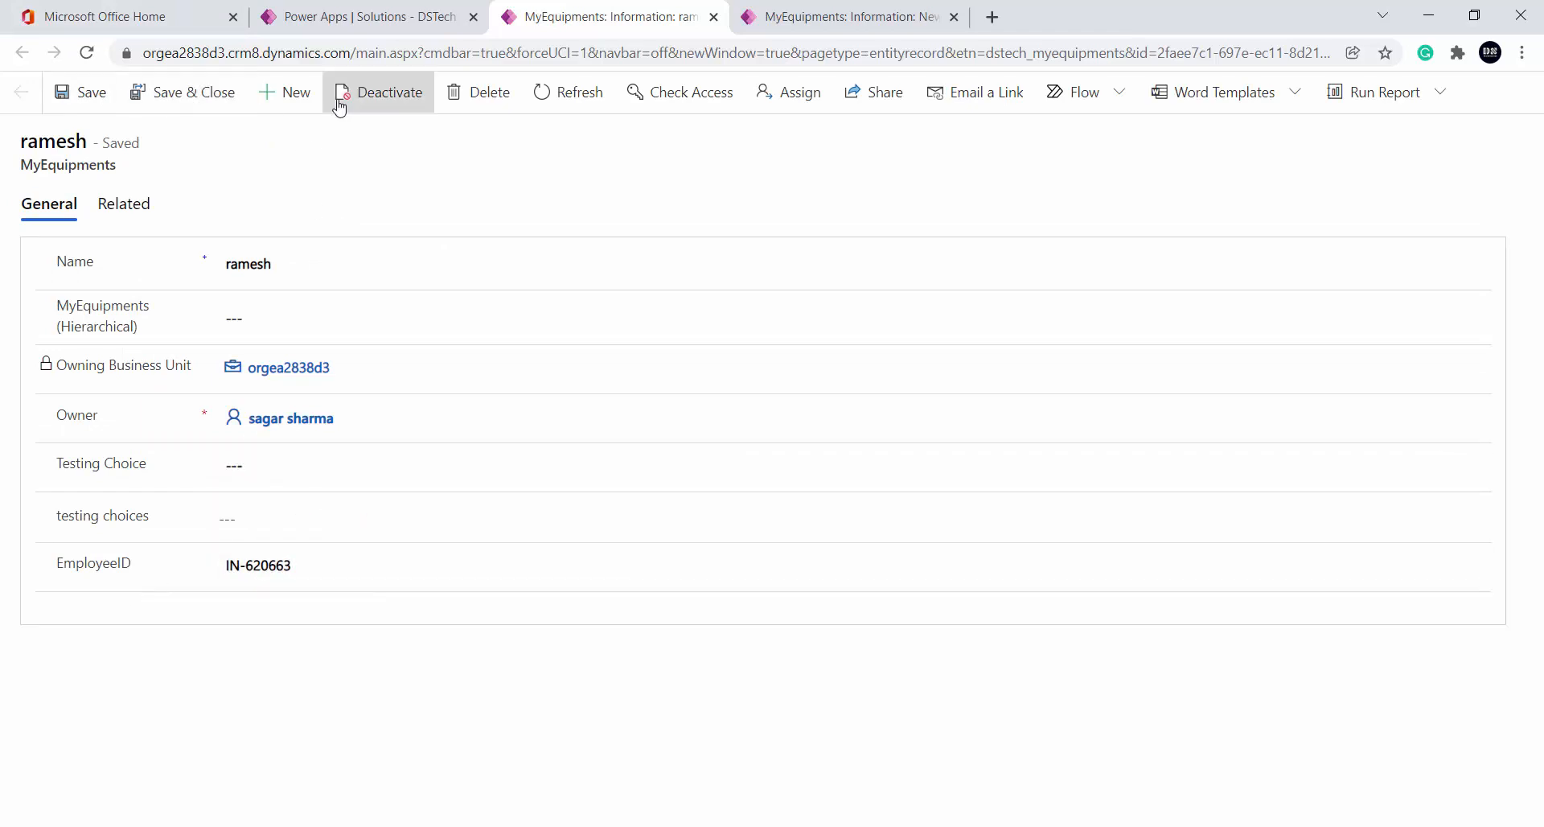
Create and save a second named record, auto-numbered IN-620664, then return to the first
click(279, 95)
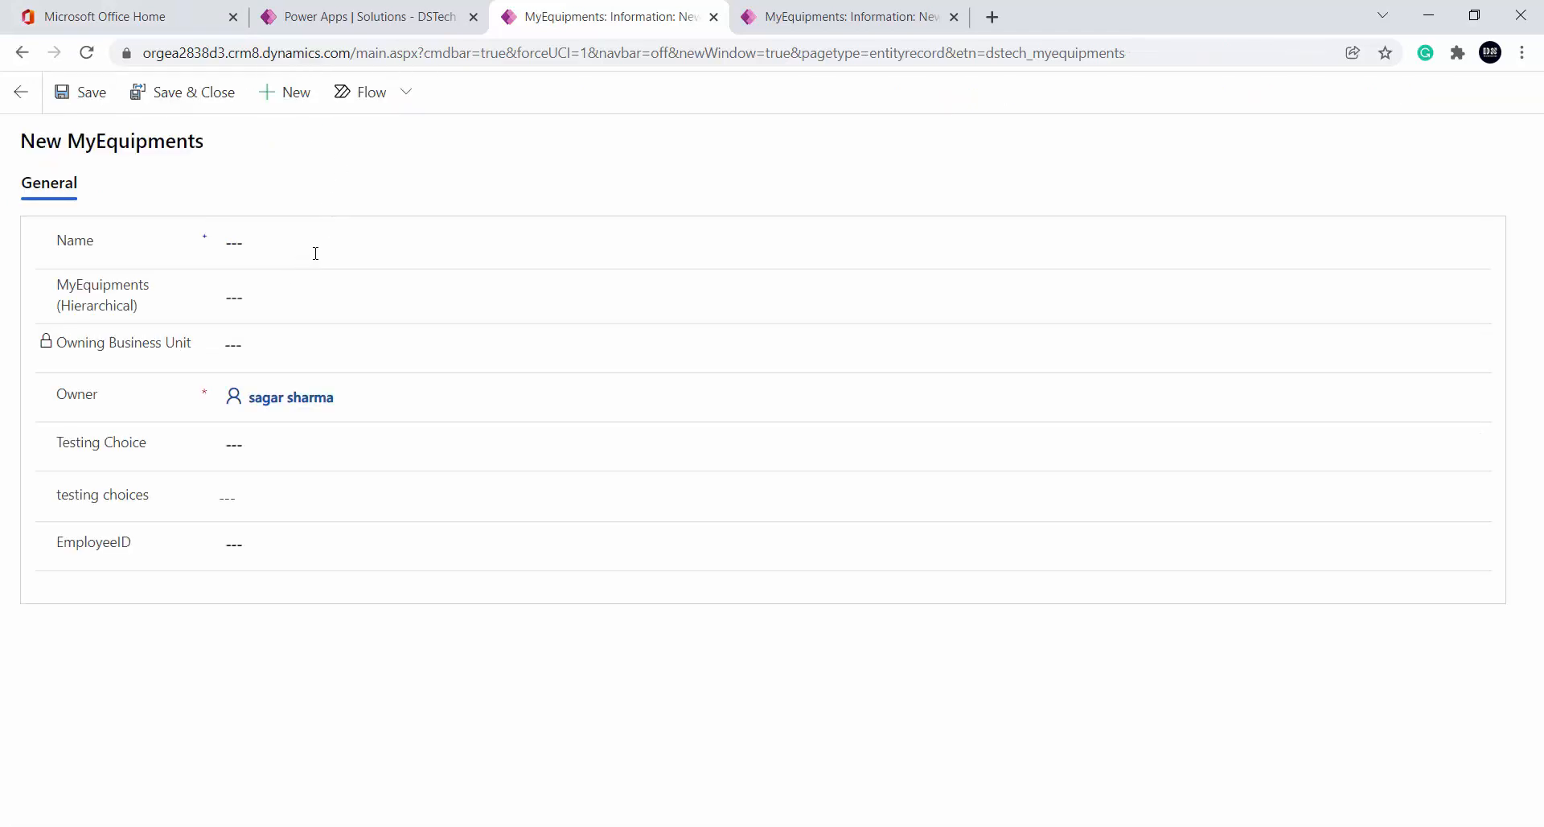
click(315, 248)
text(suresh)
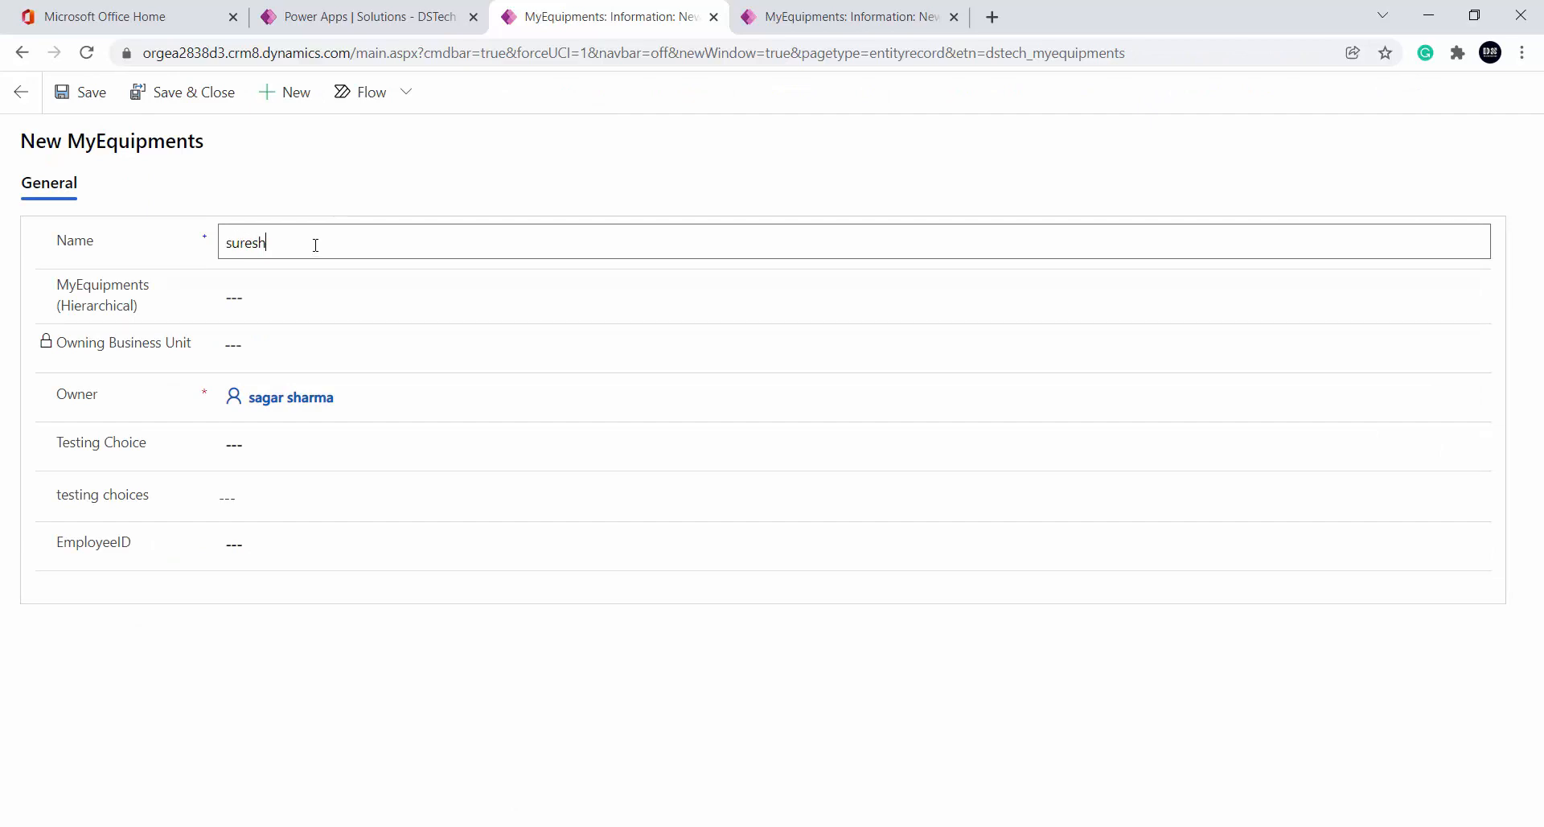
click(400, 161)
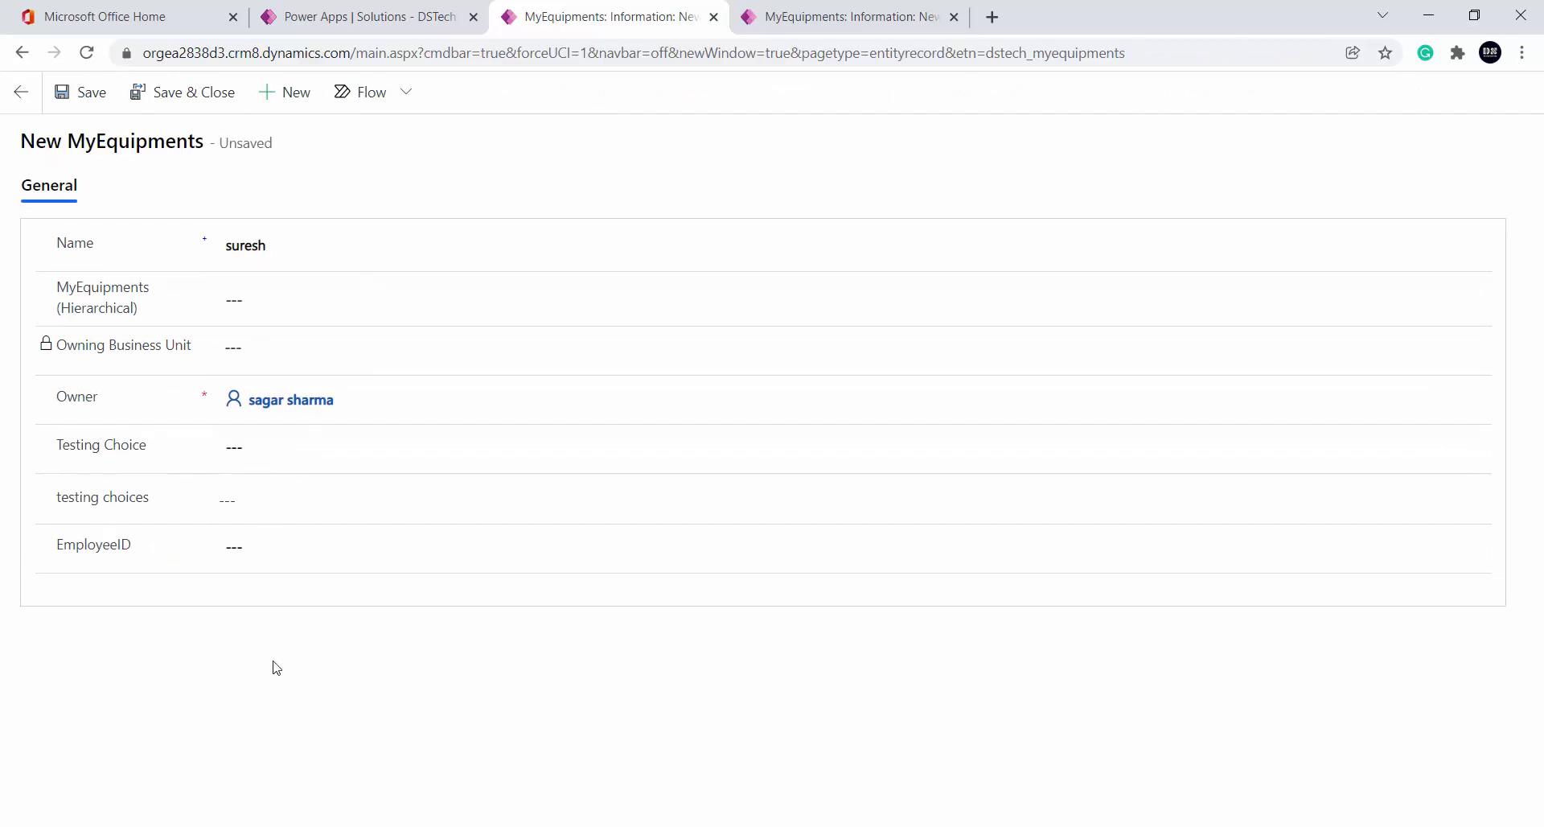
click(81, 91)
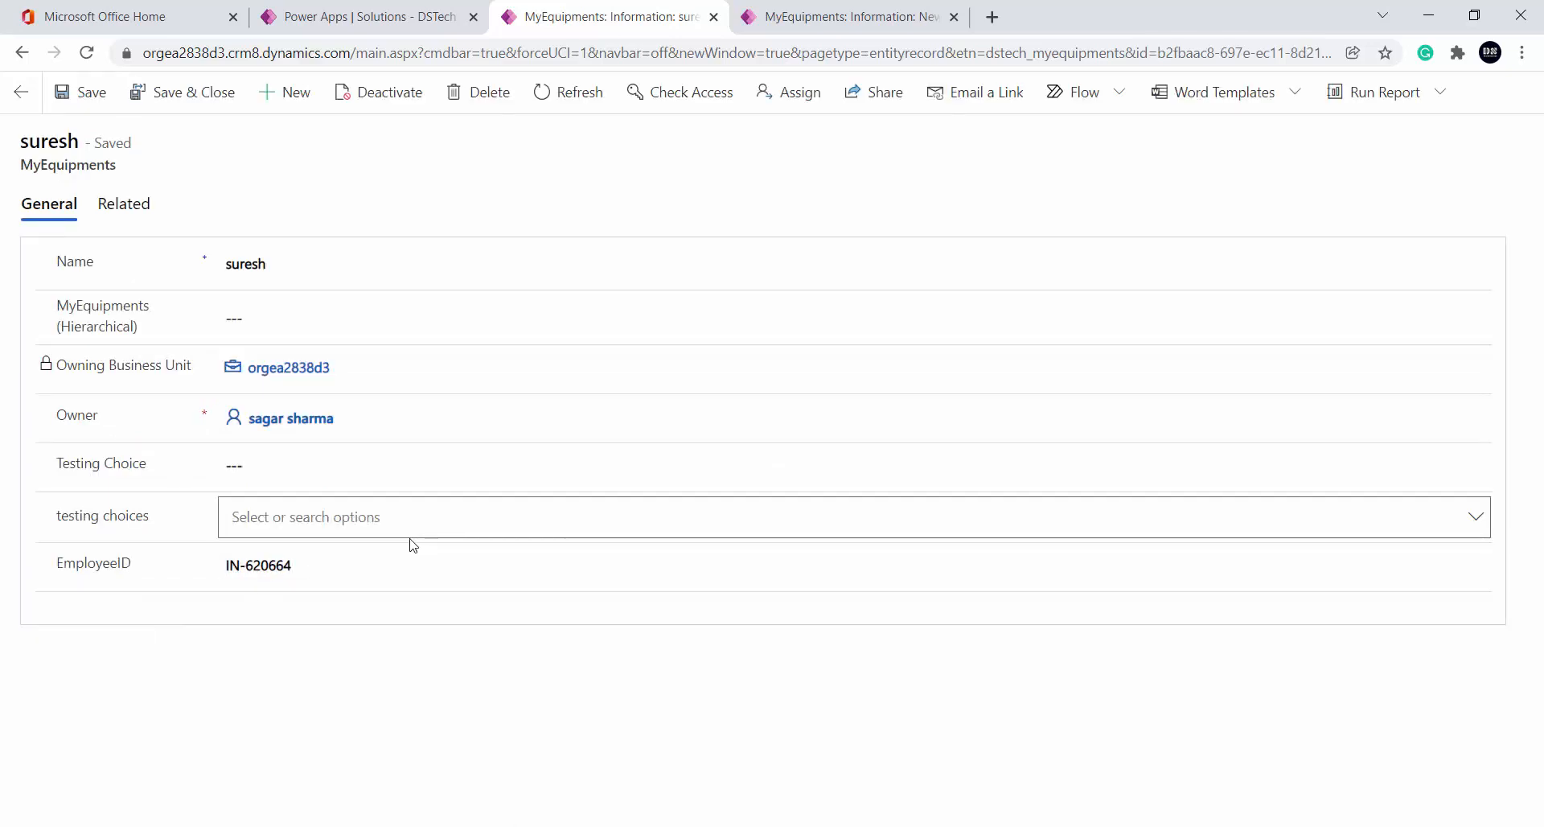
click(19, 94)
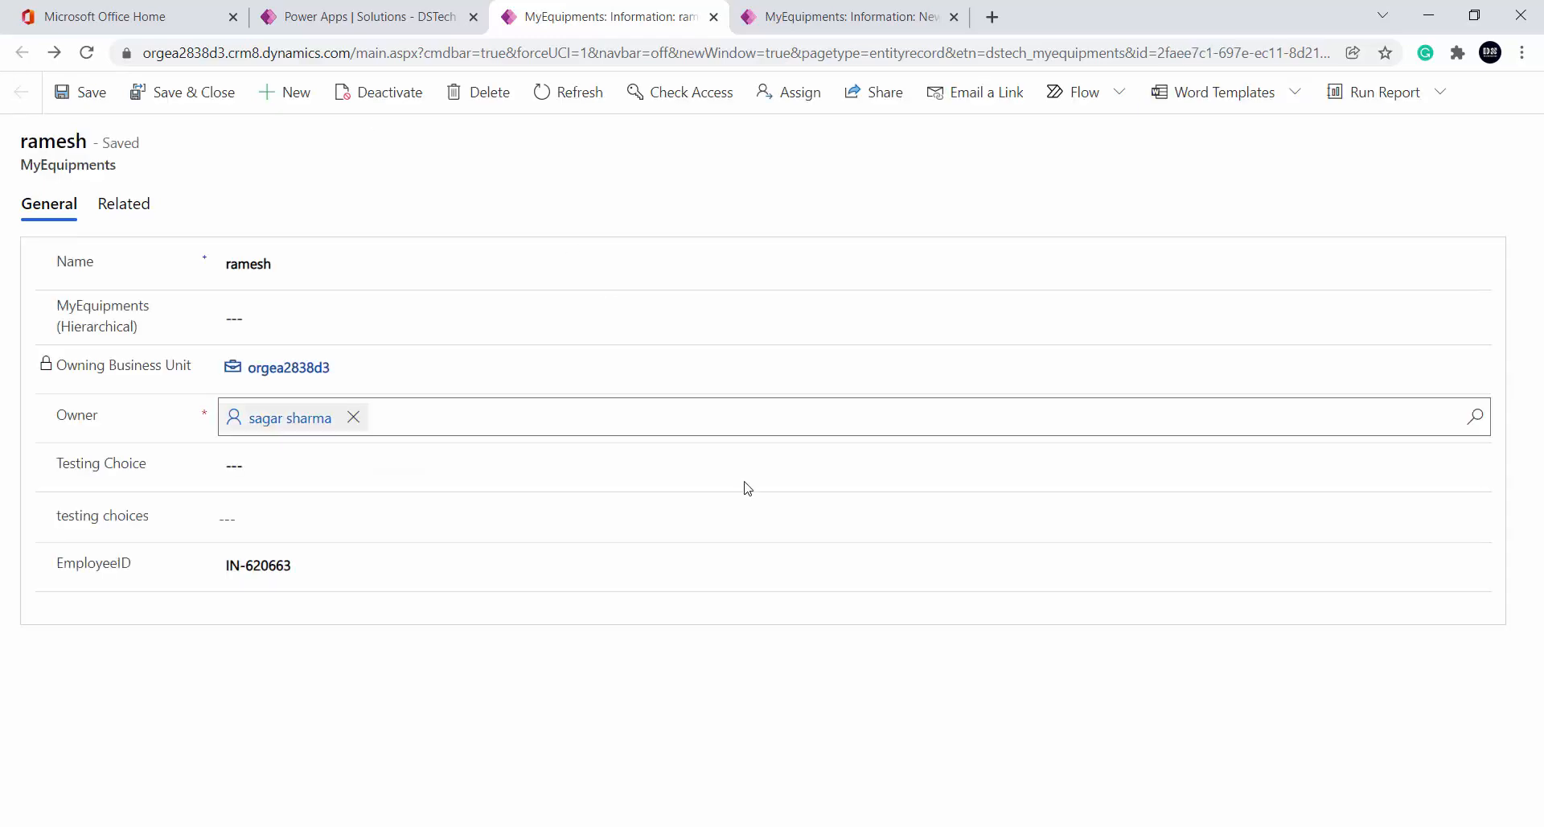
mouse_move(595, 826)
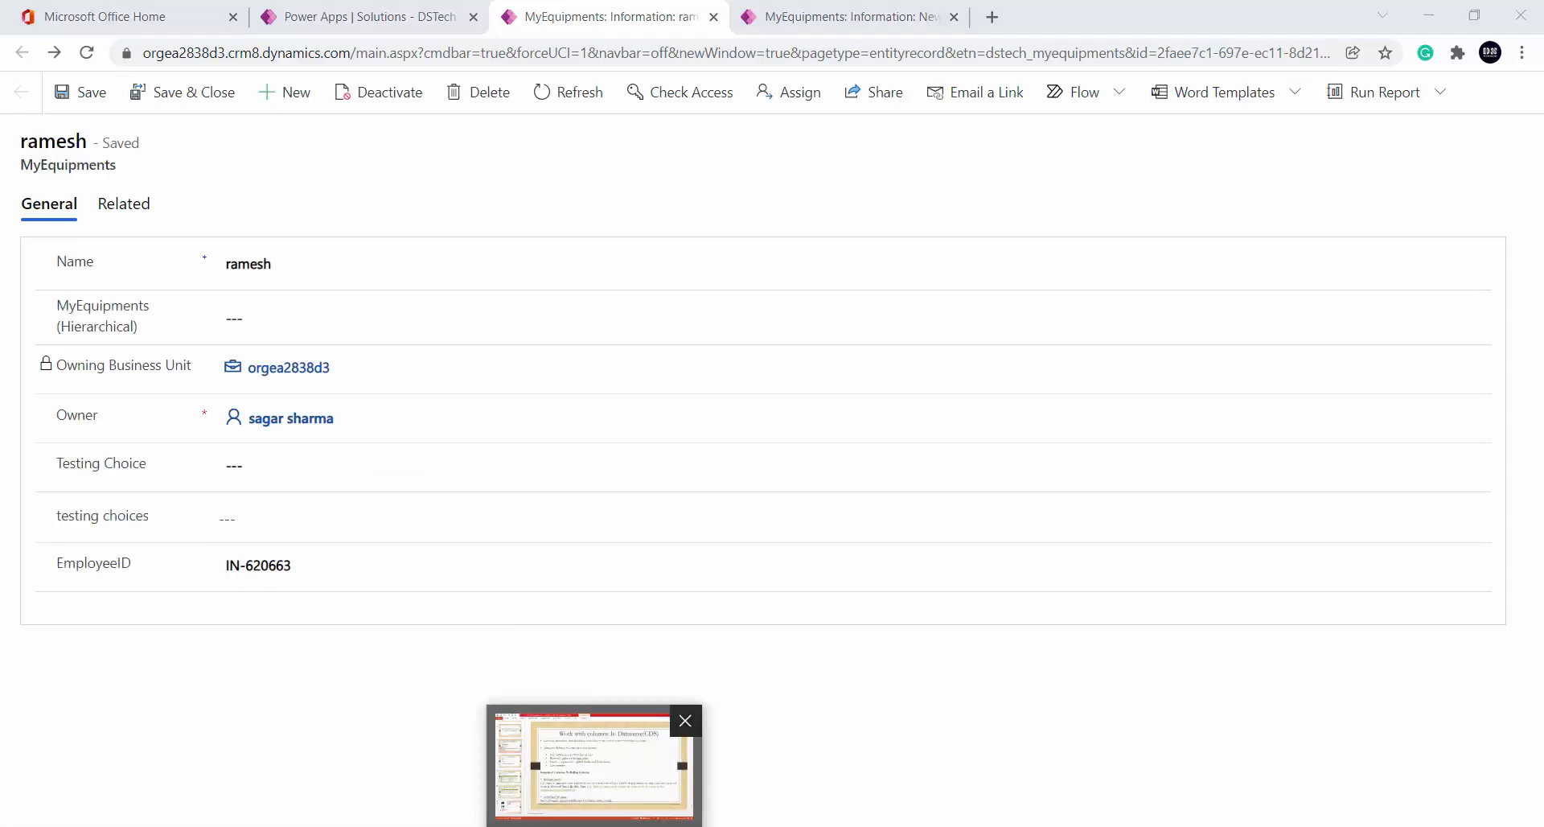
click(597, 768)
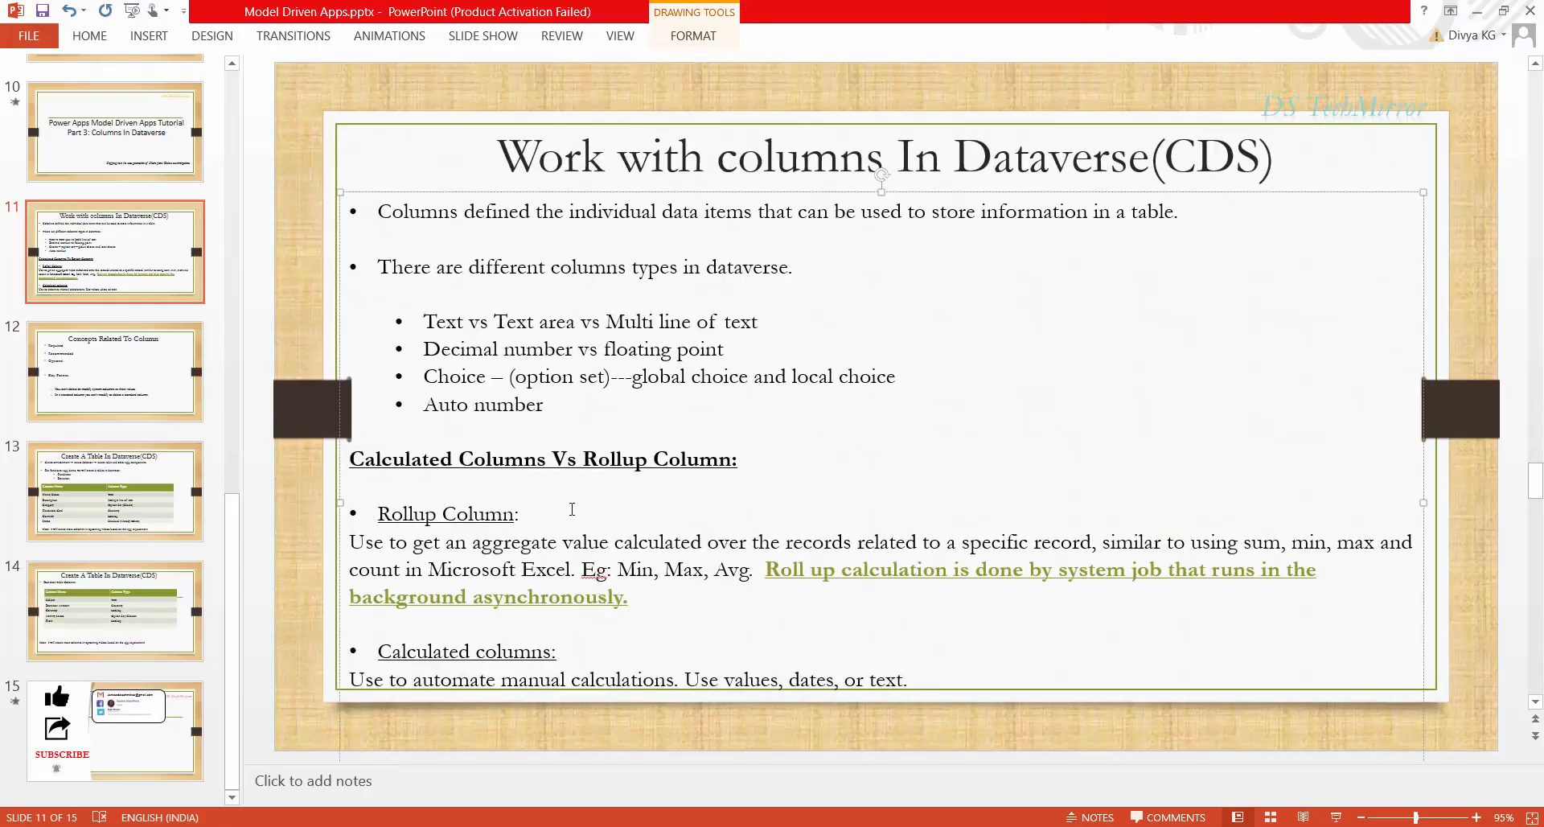
click(474, 404)
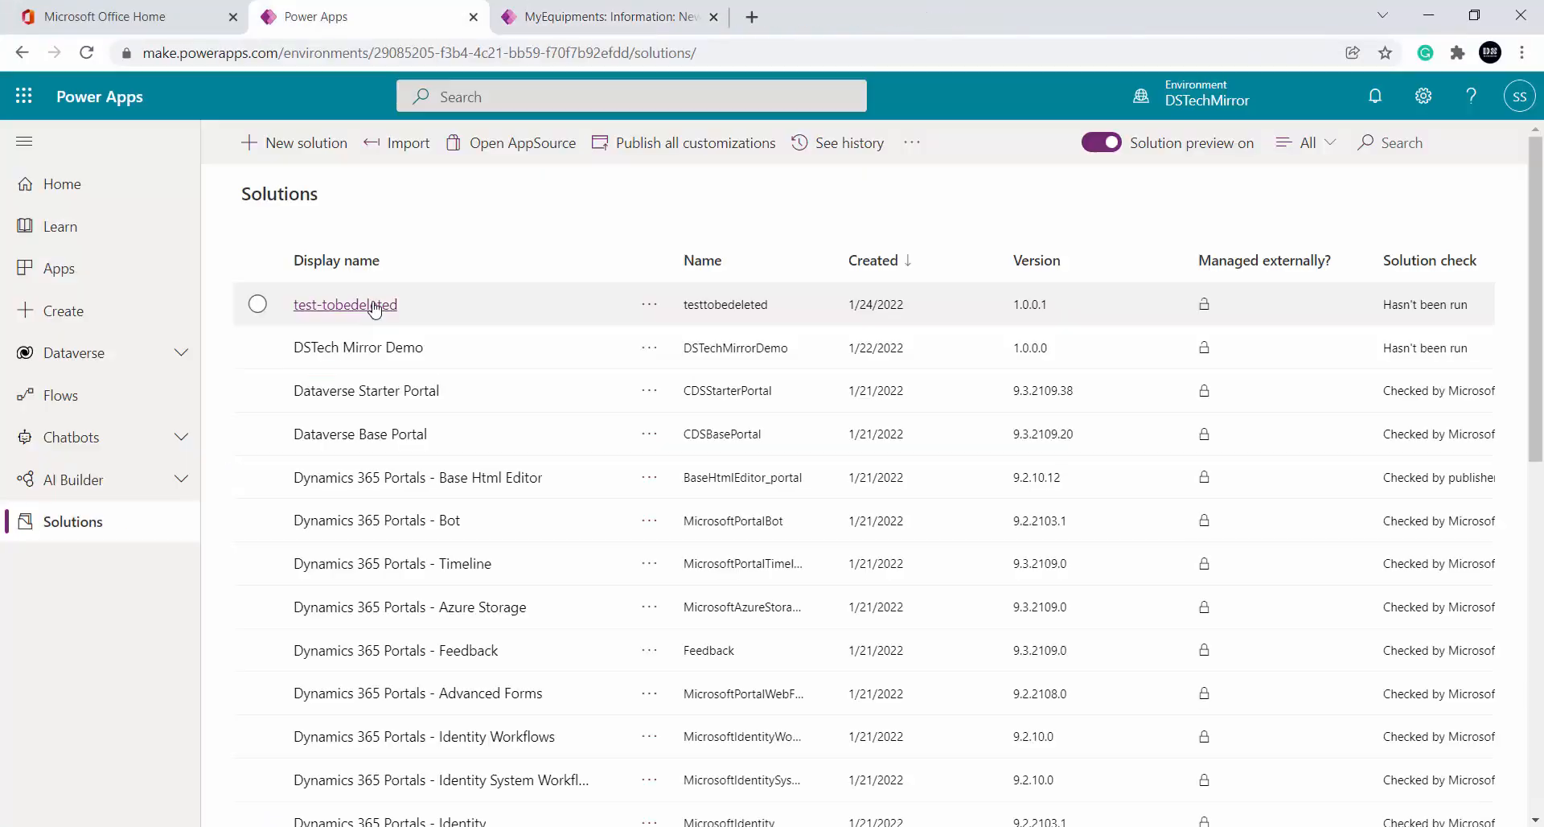
In test-tobedeleted's ProductTable, check Total Units, then open the UnitsLeft column settings
click(374, 306)
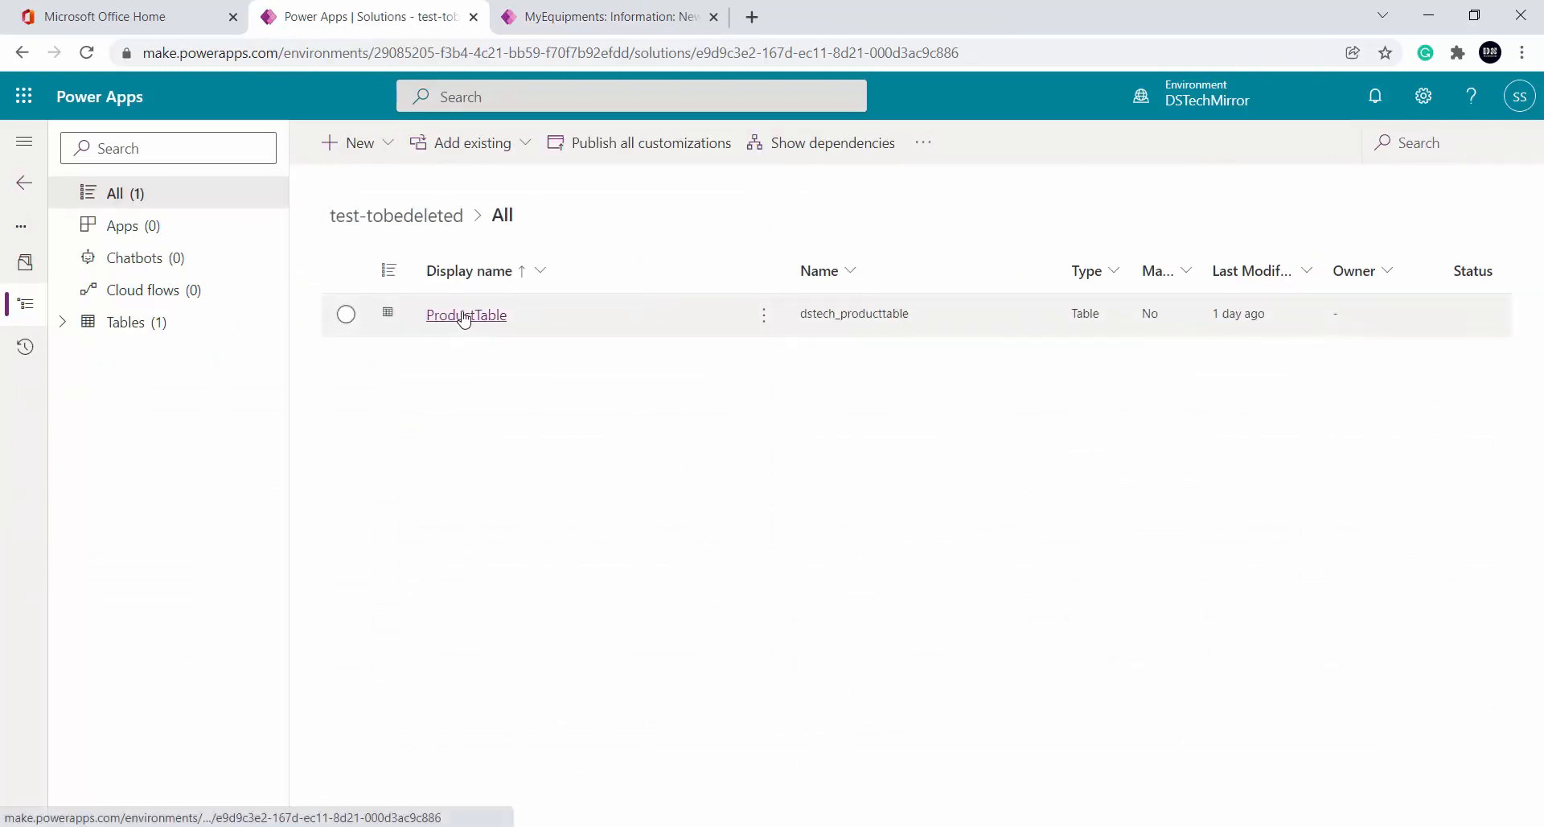
click(464, 319)
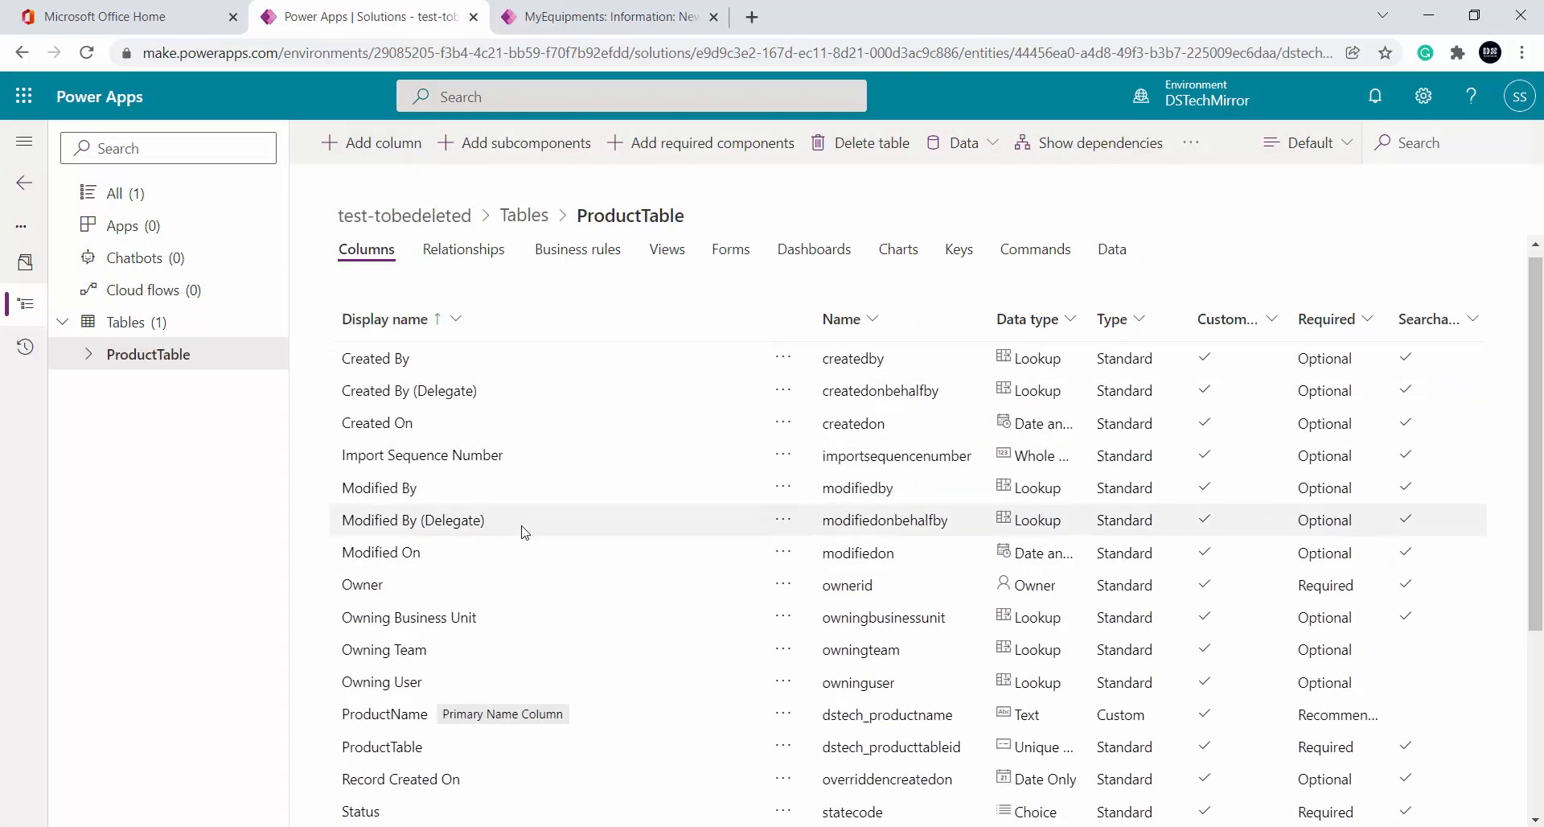
scroll(520, 531, down, 2)
scroll(460, 731, down, 1)
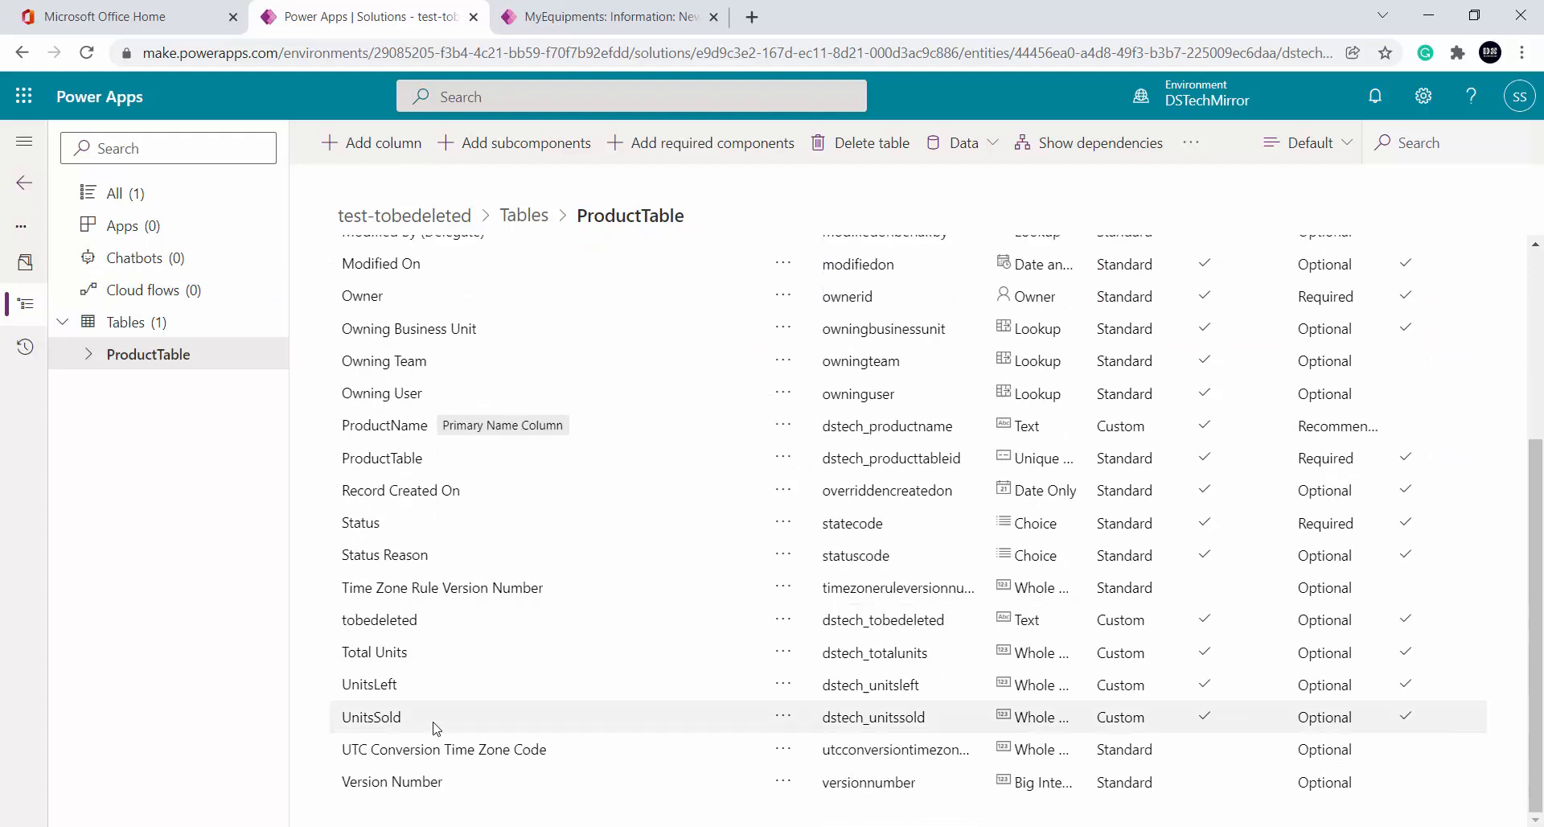
click(372, 655)
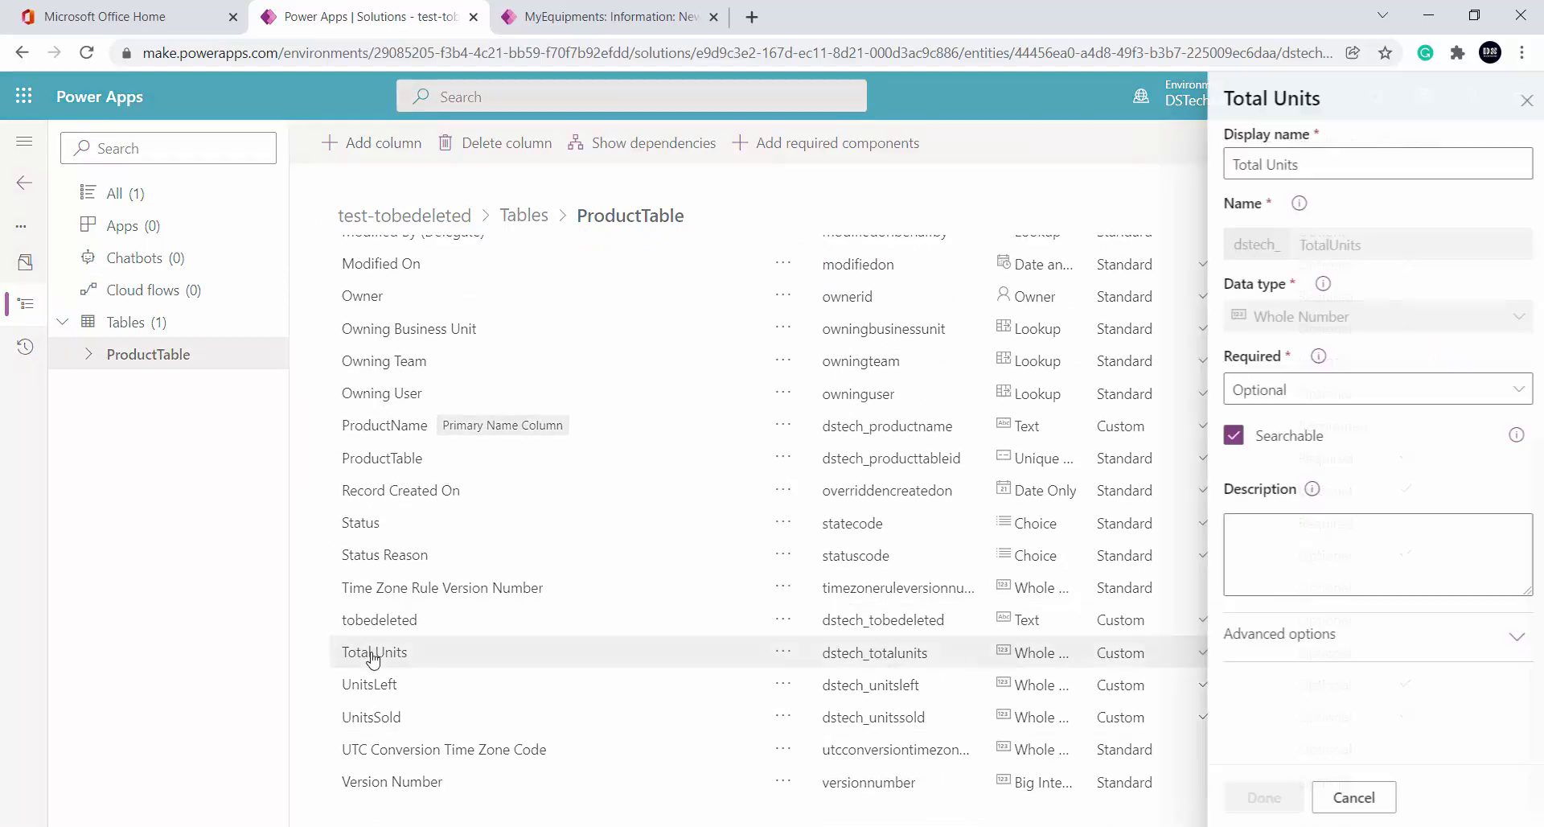
click(1348, 799)
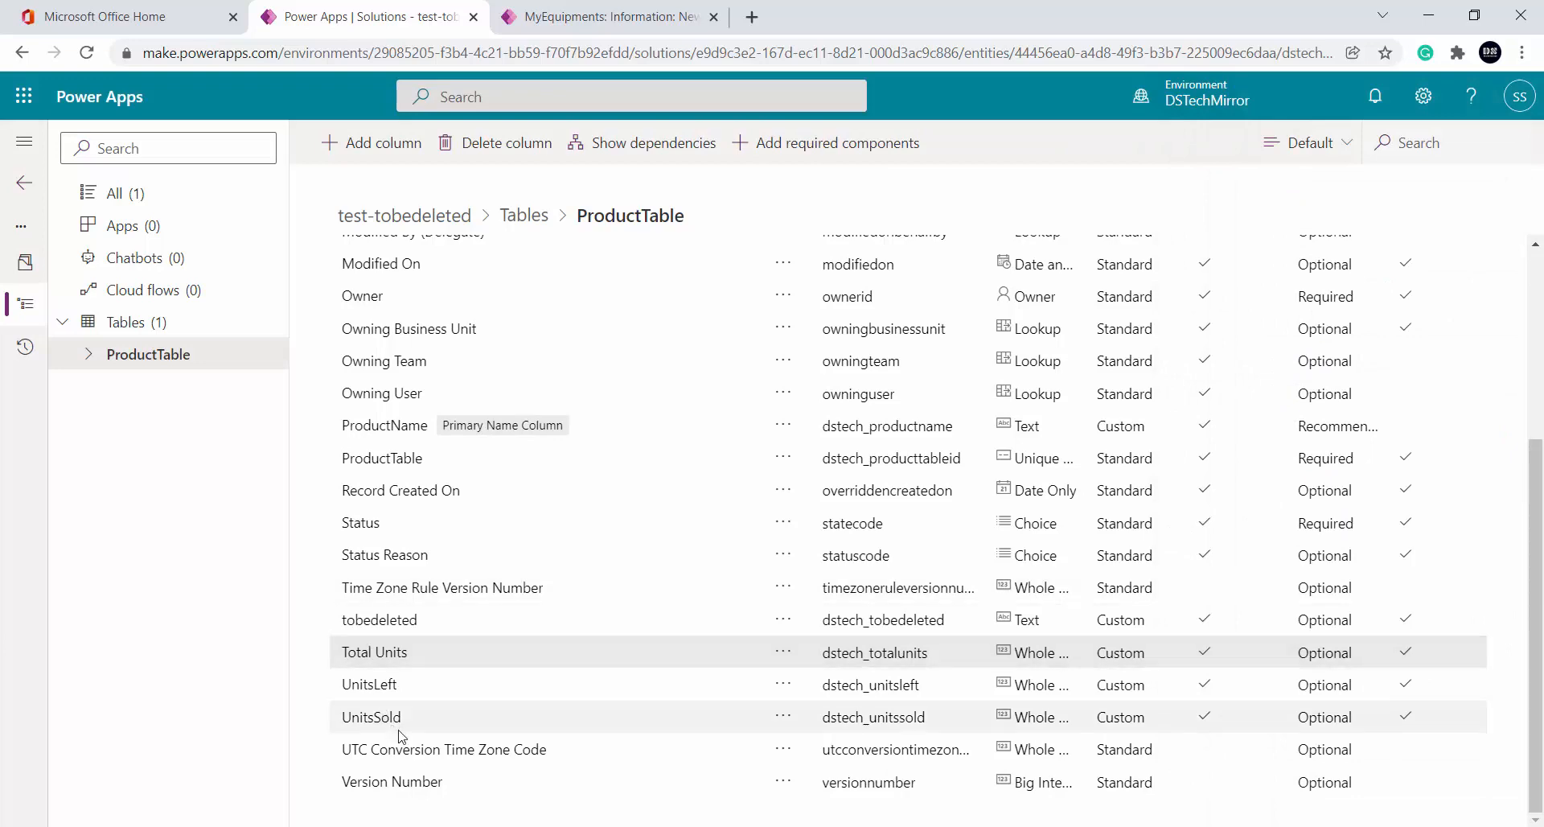
click(384, 684)
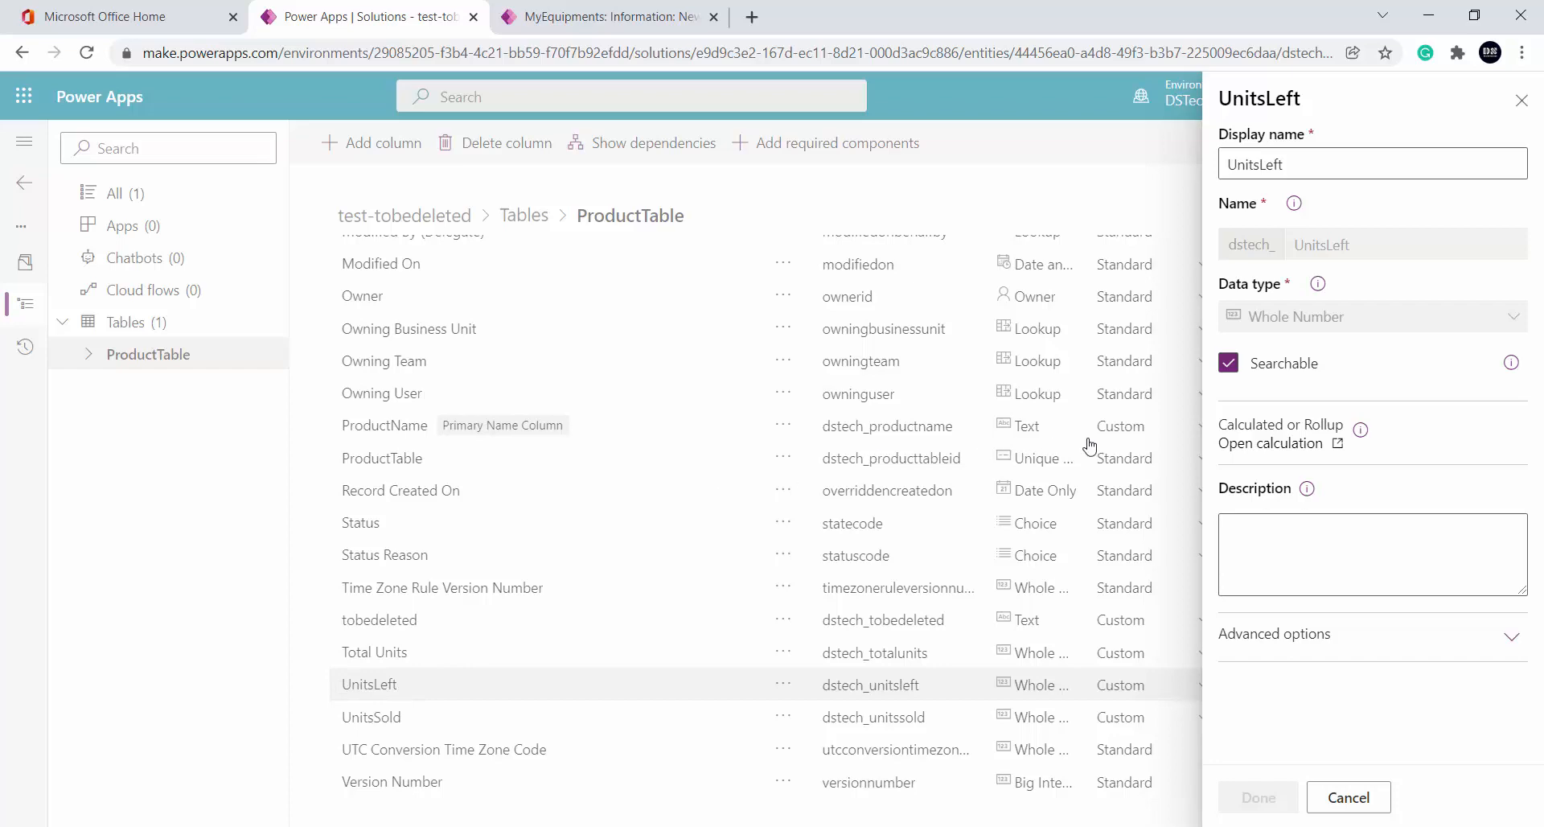
Open UnitsLeft's calculation, try a condition on Total Units, then discard it
click(1320, 445)
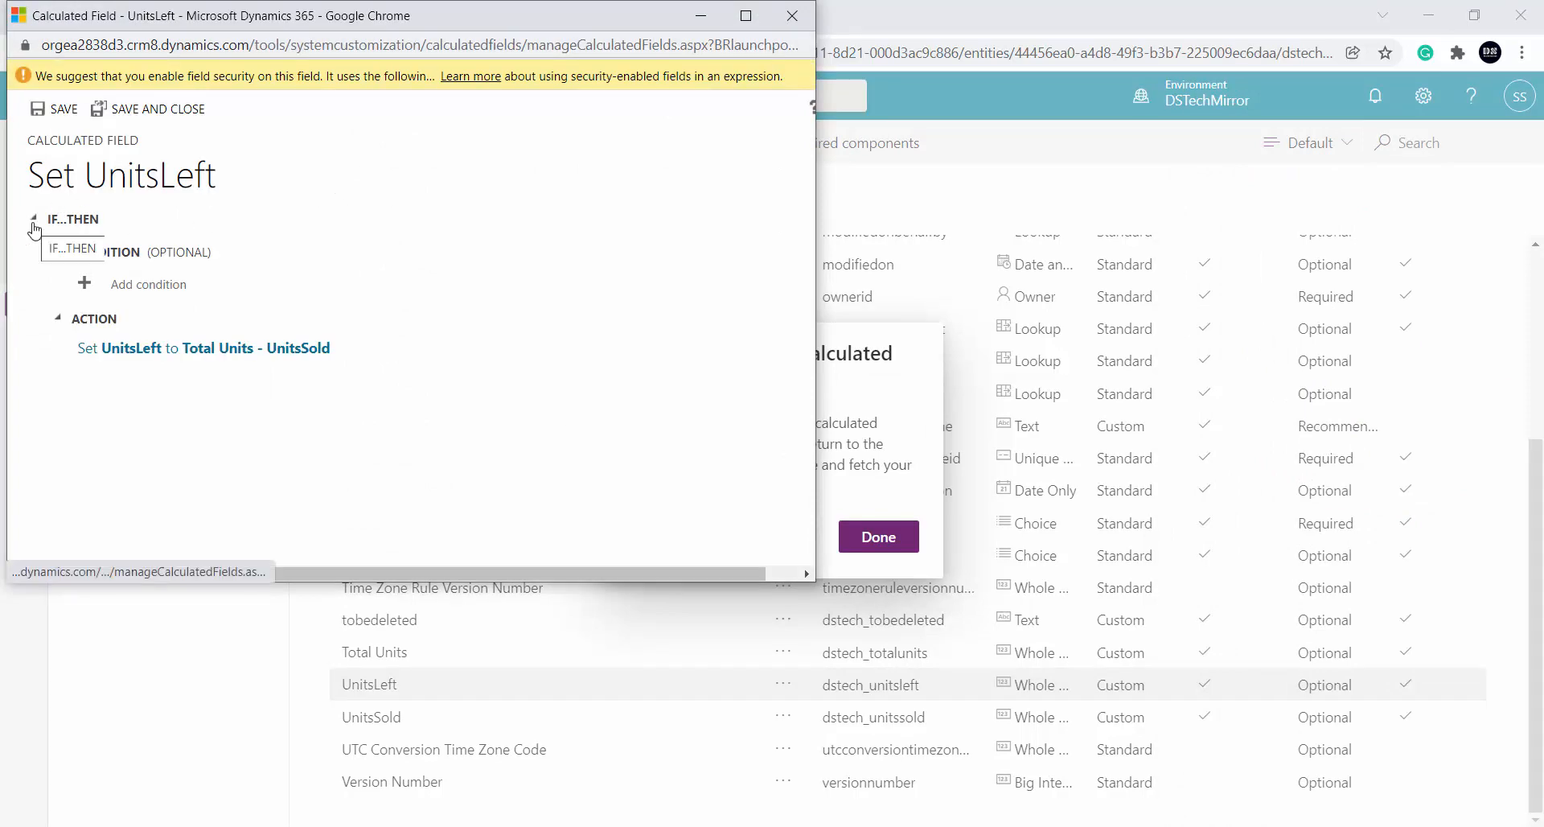
click(155, 288)
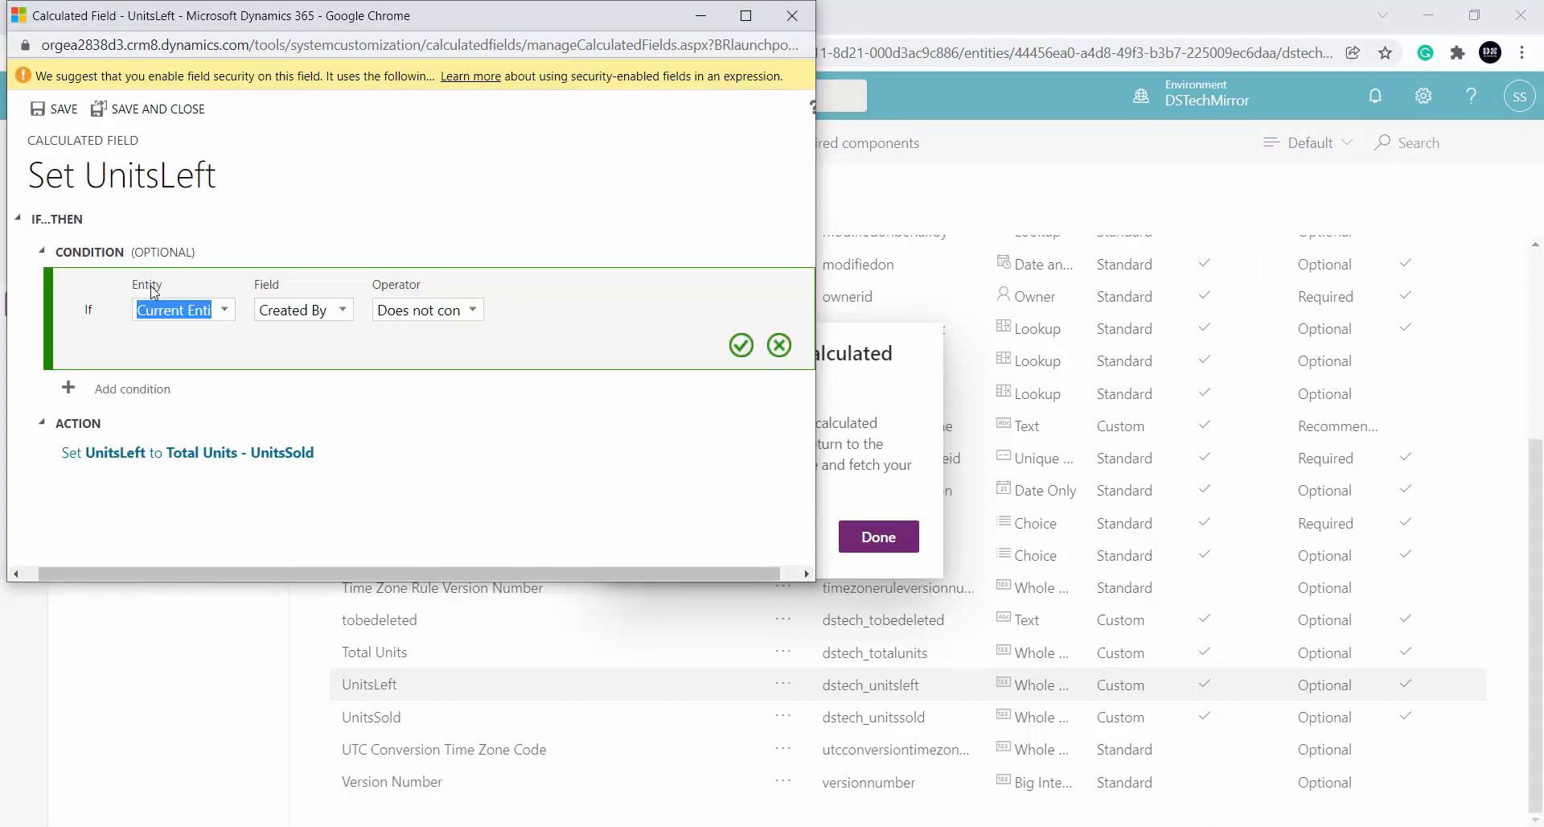
click(227, 310)
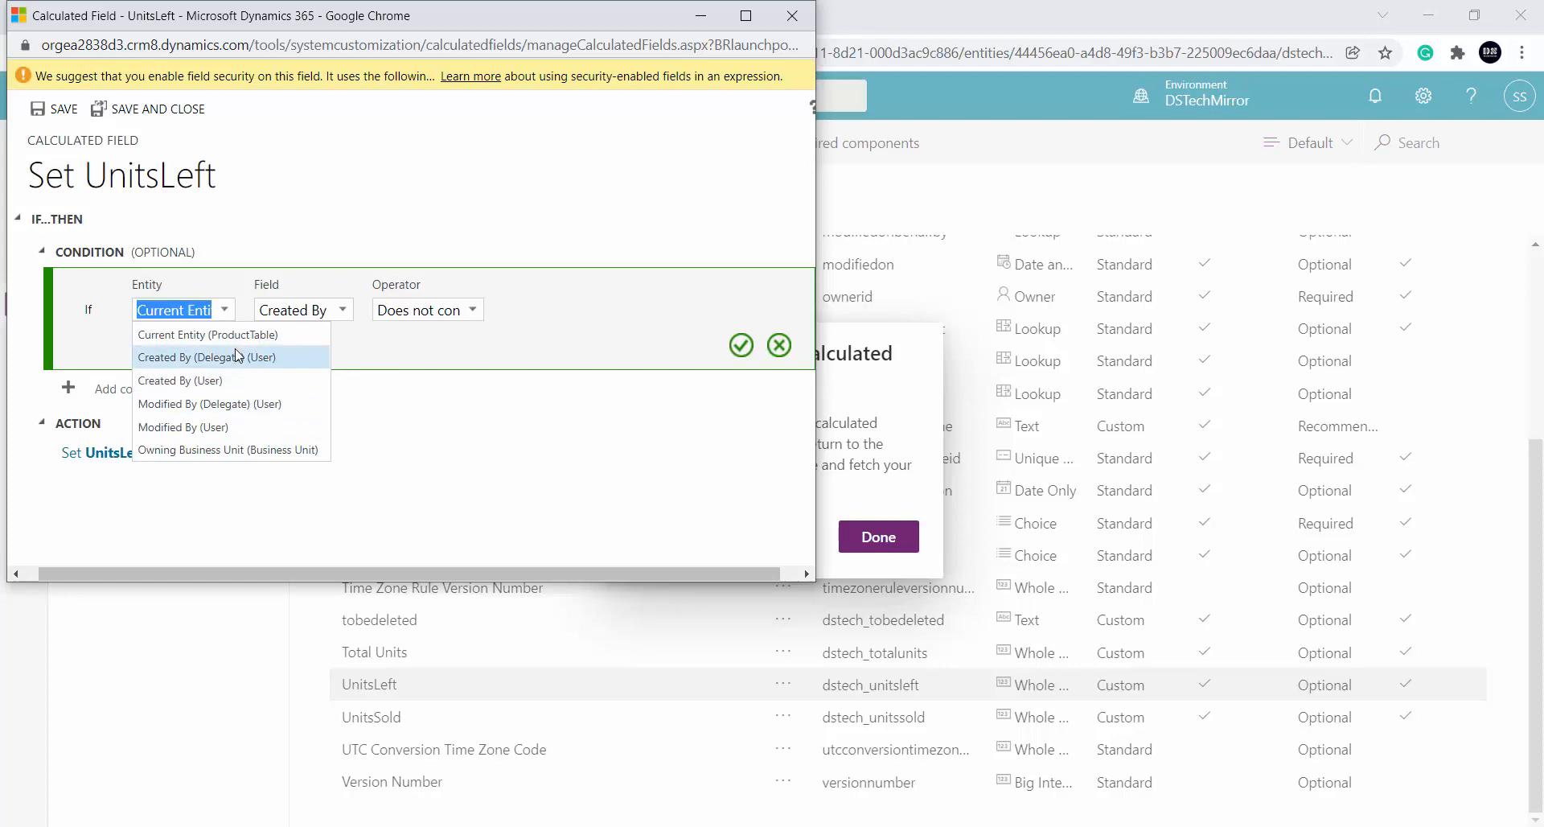
click(257, 335)
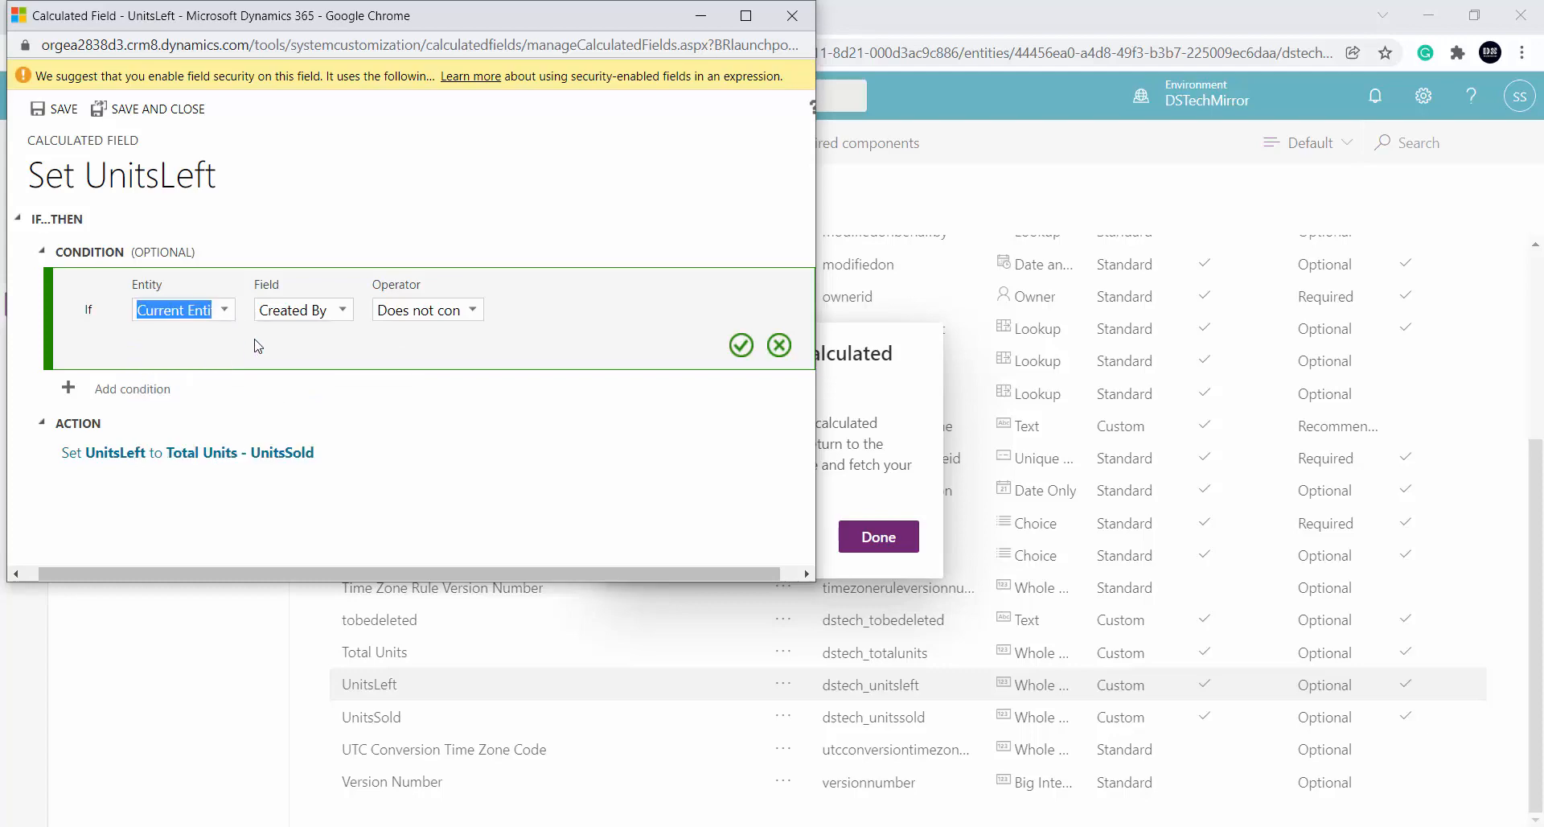
click(313, 310)
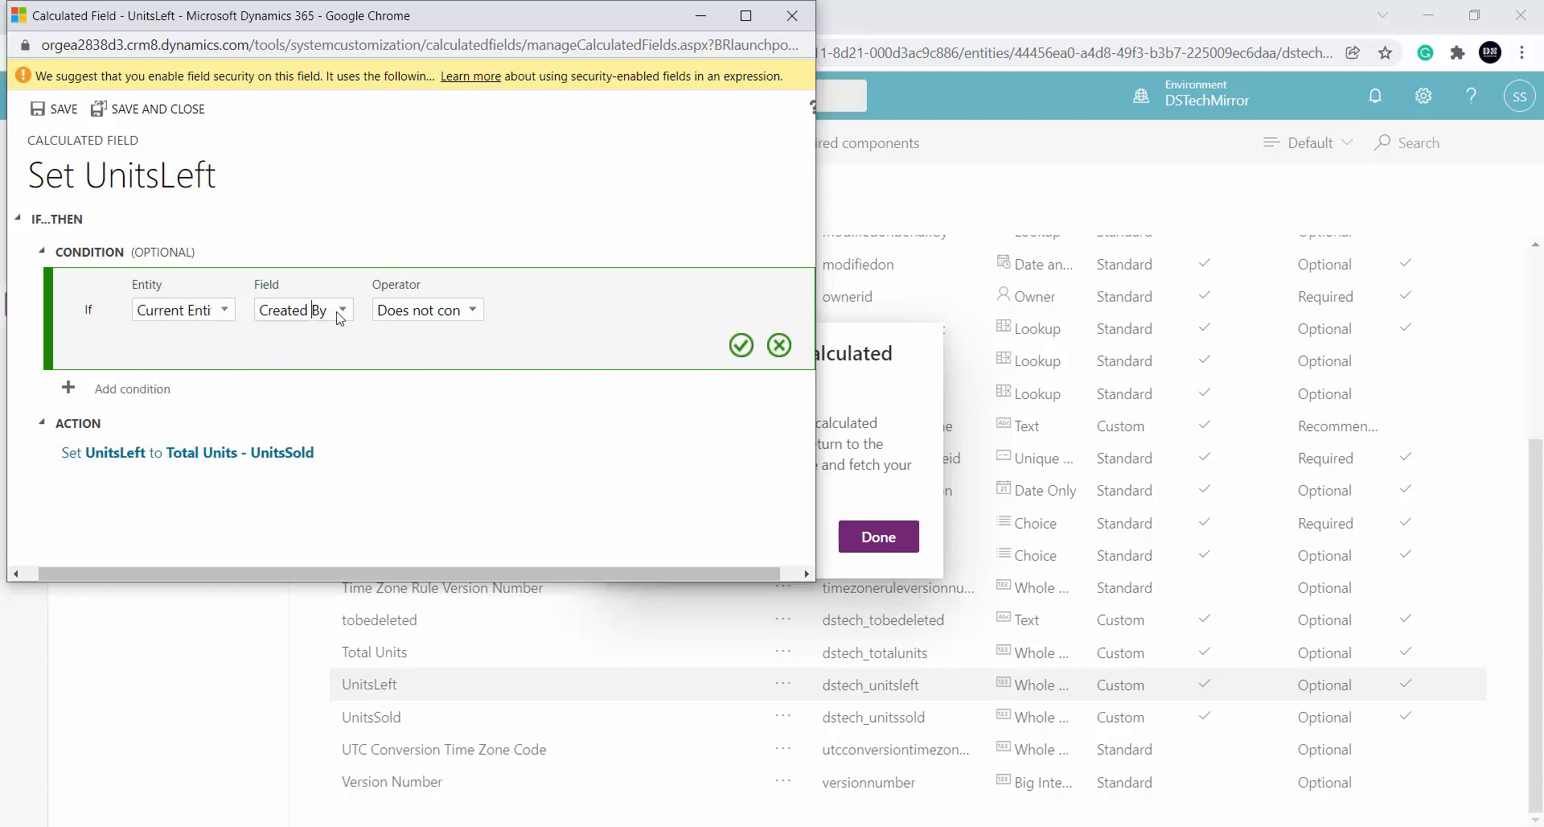
click(340, 316)
scroll(326, 447, down, 5)
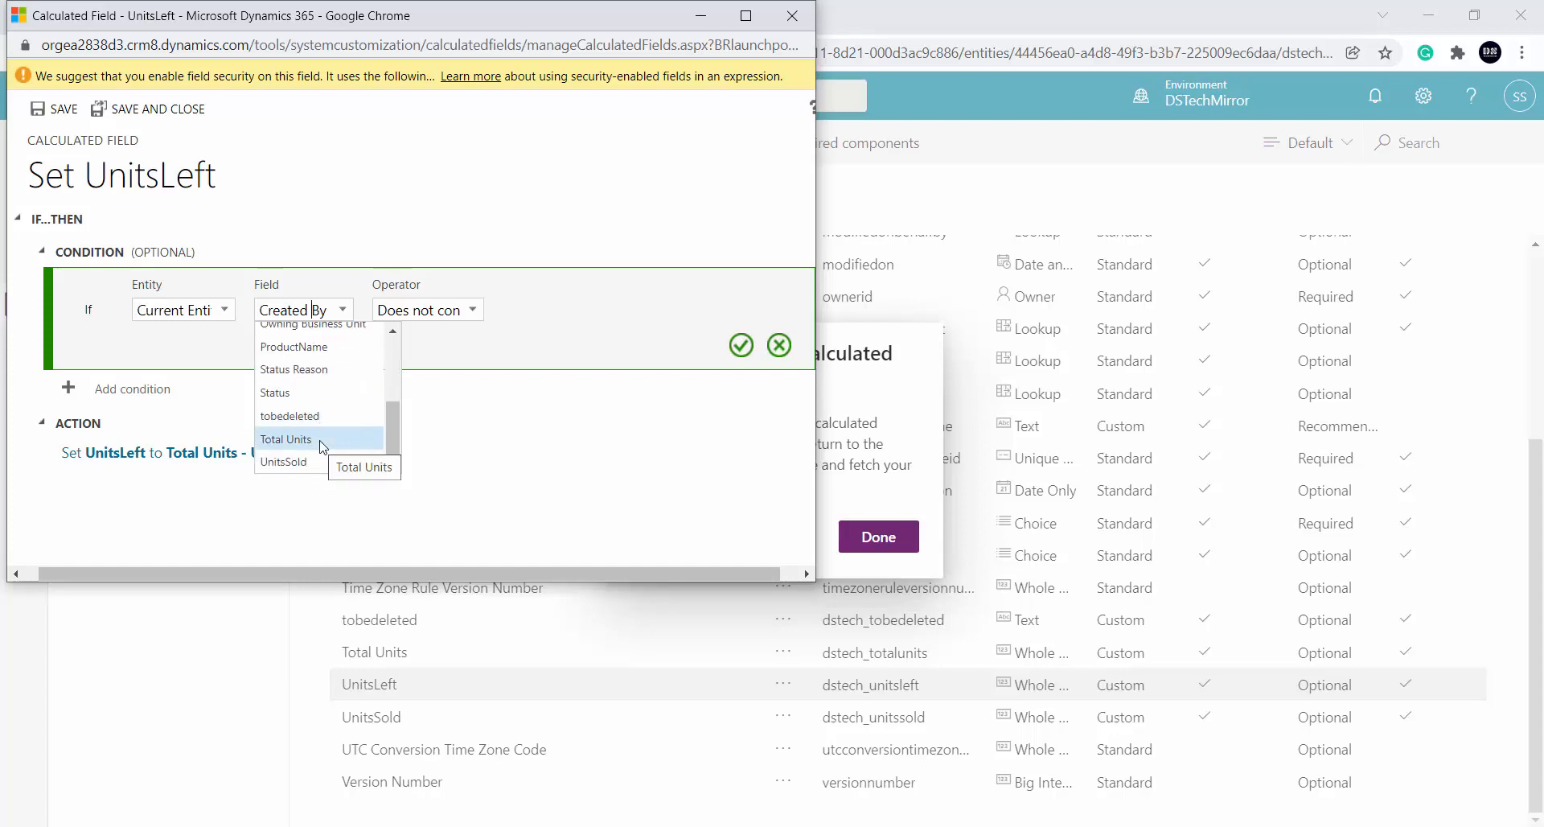
click(319, 447)
click(471, 311)
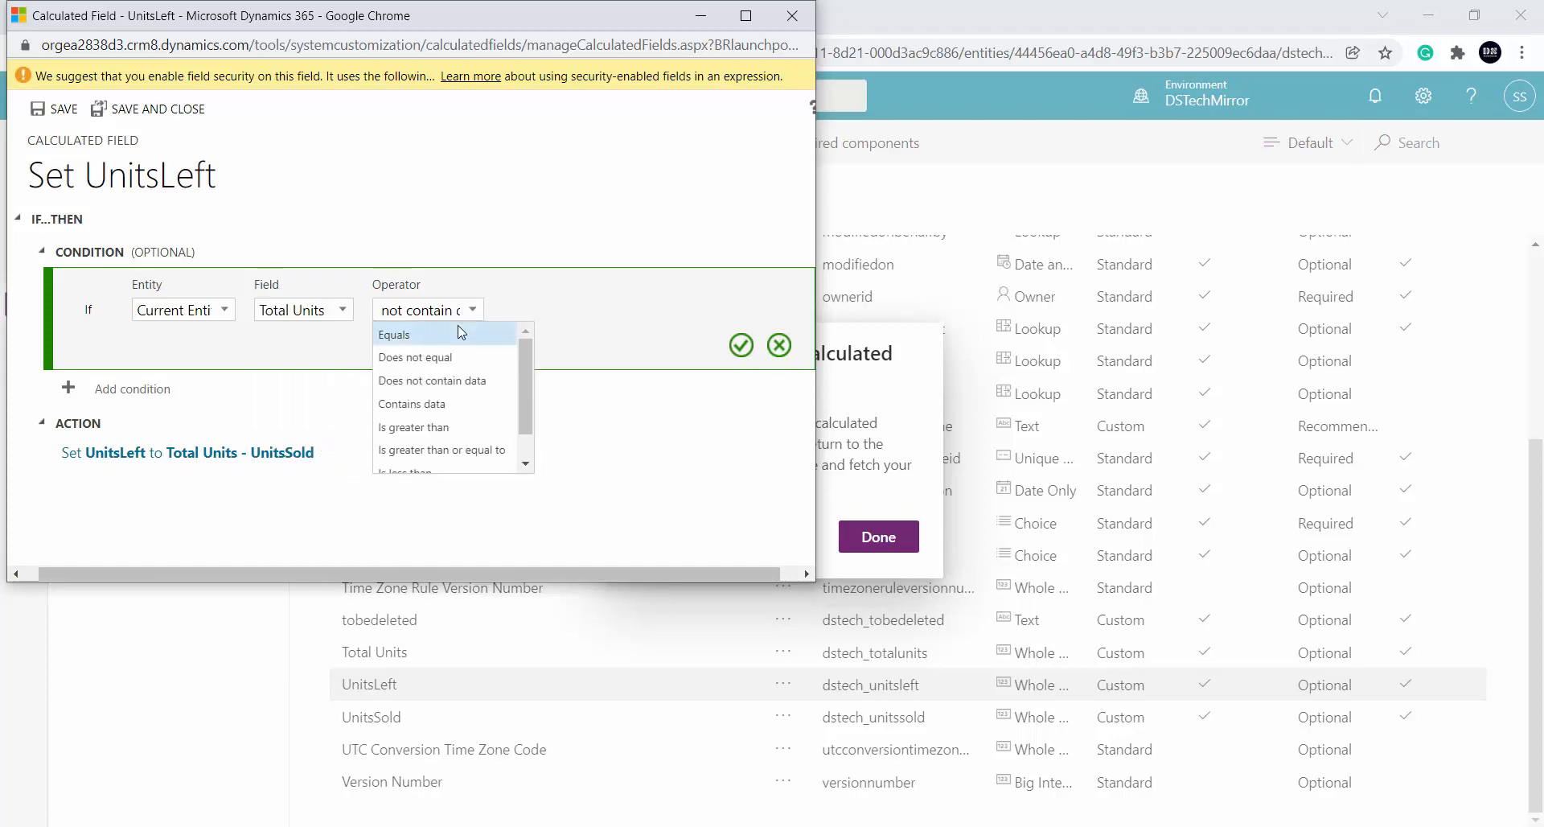
scroll(462, 358, down, 1)
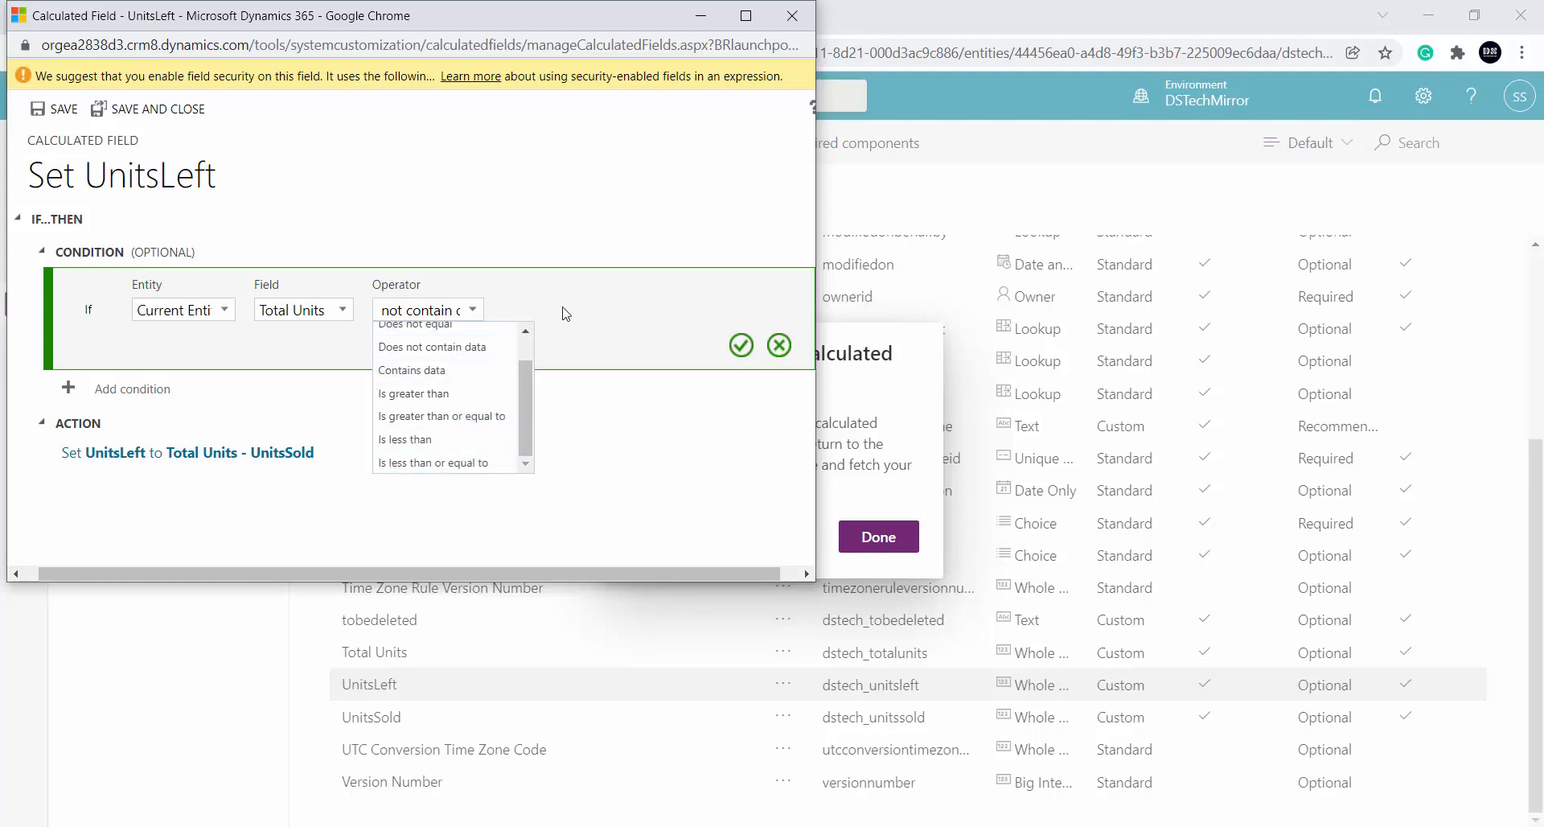
click(591, 298)
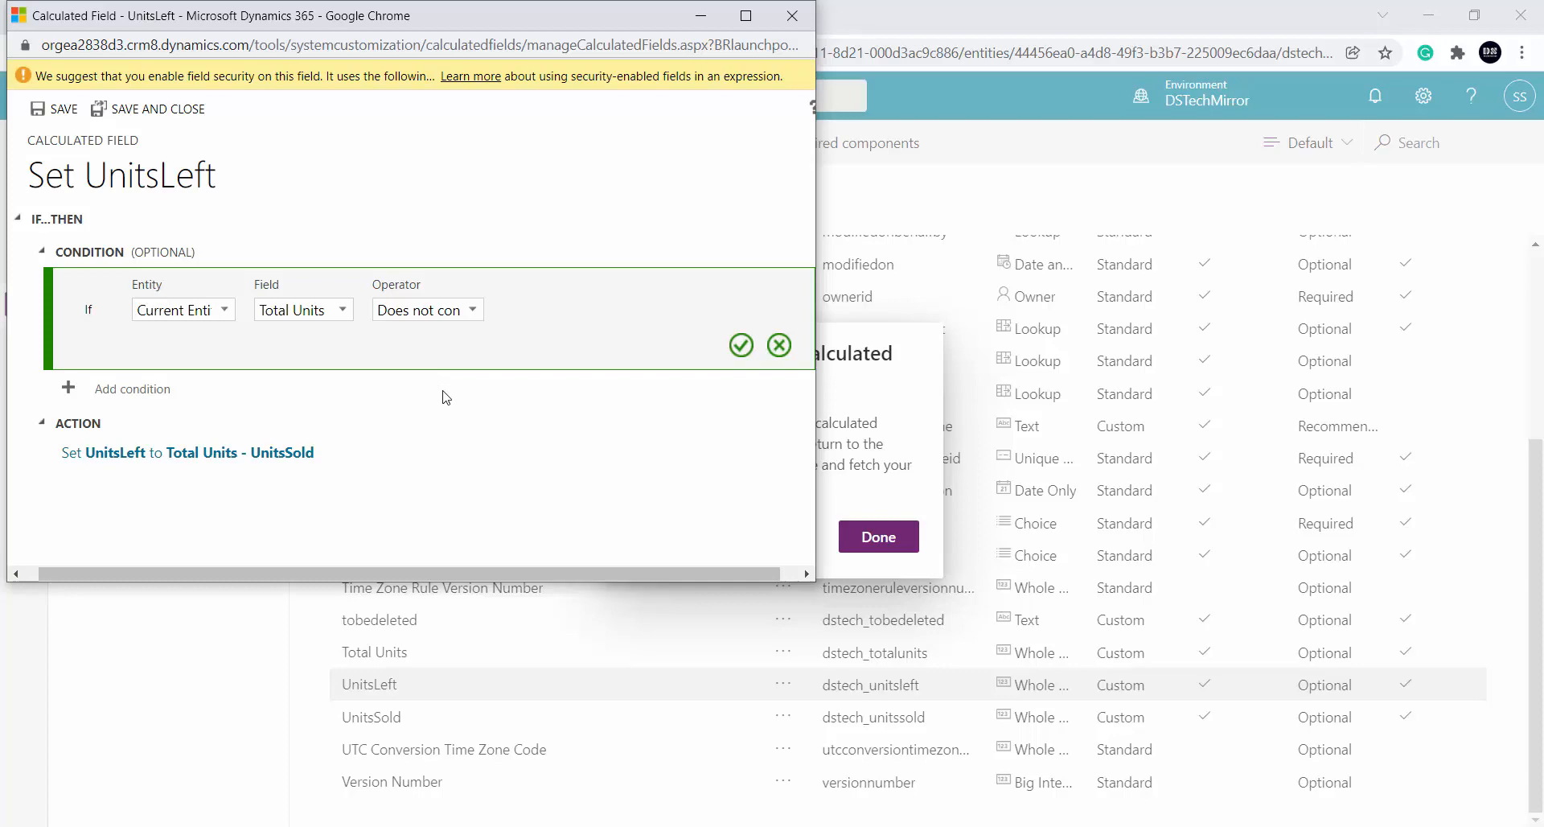
click(779, 347)
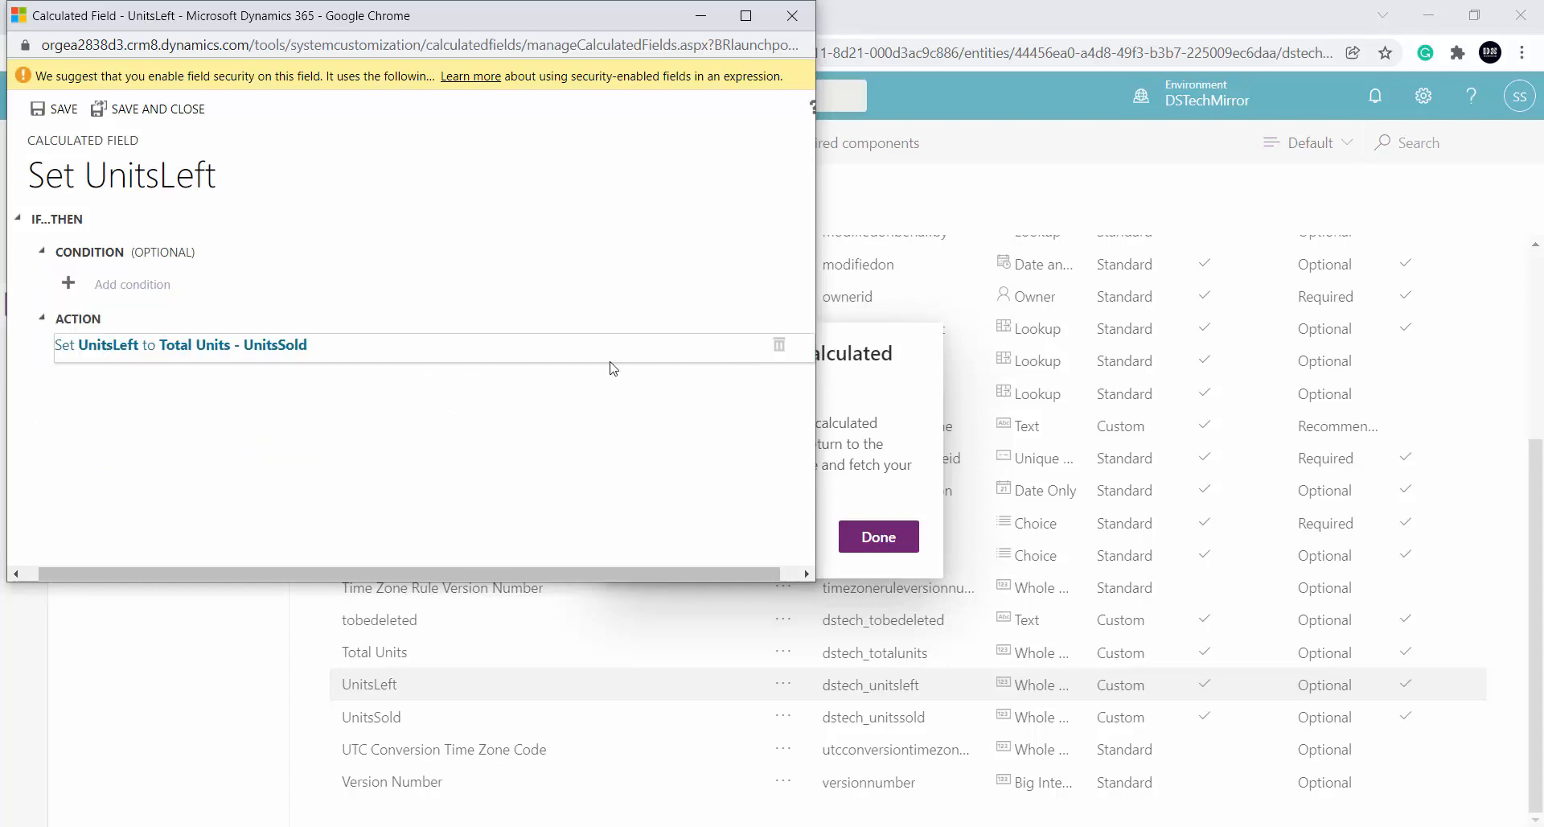
Delete the existing Total Units minus UnitsSold action and start a new UnitsLeft action
click(610, 361)
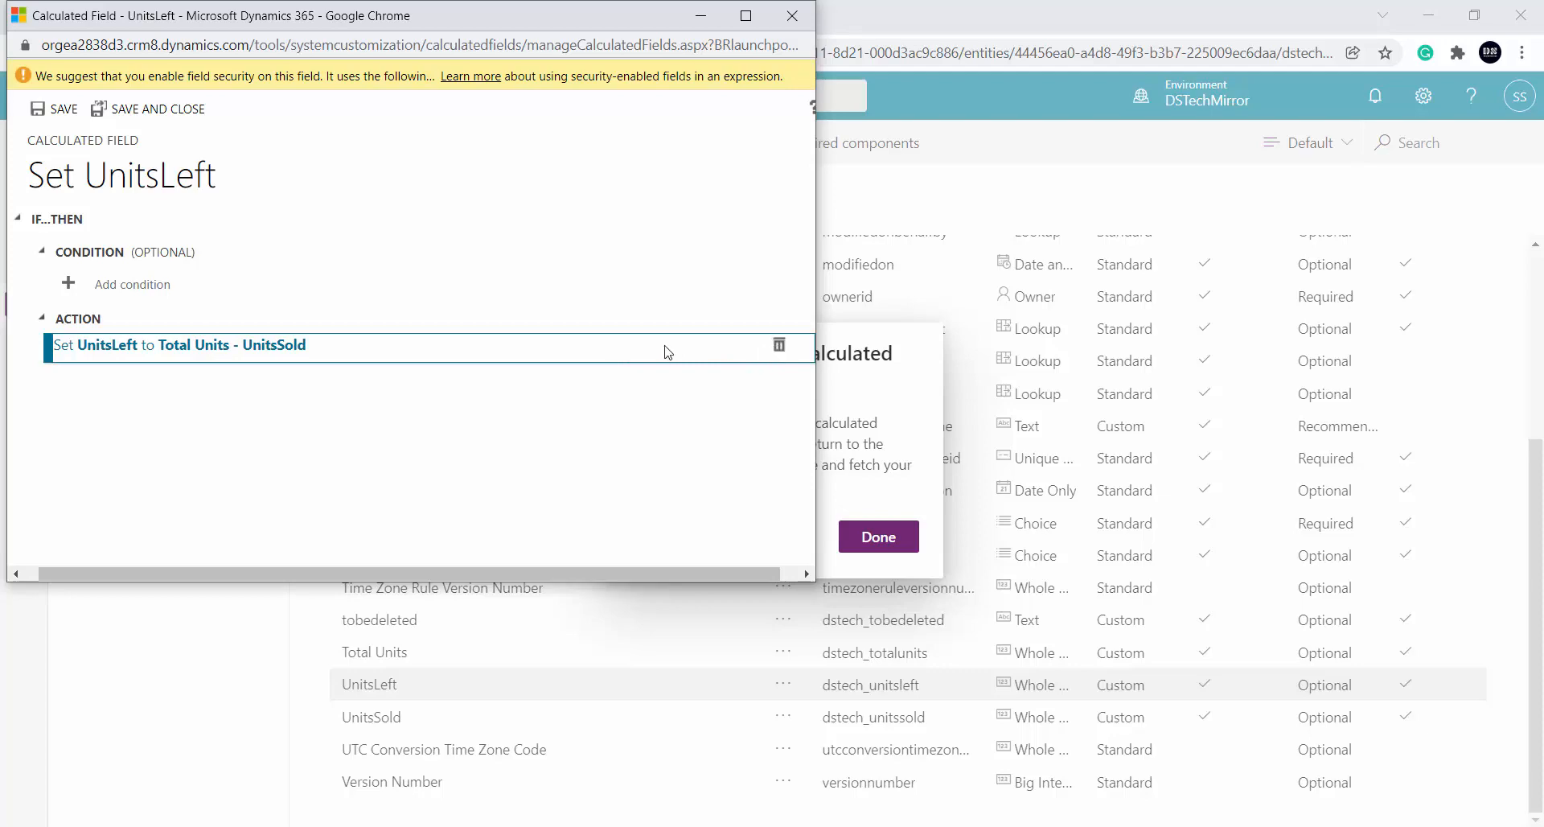
click(142, 347)
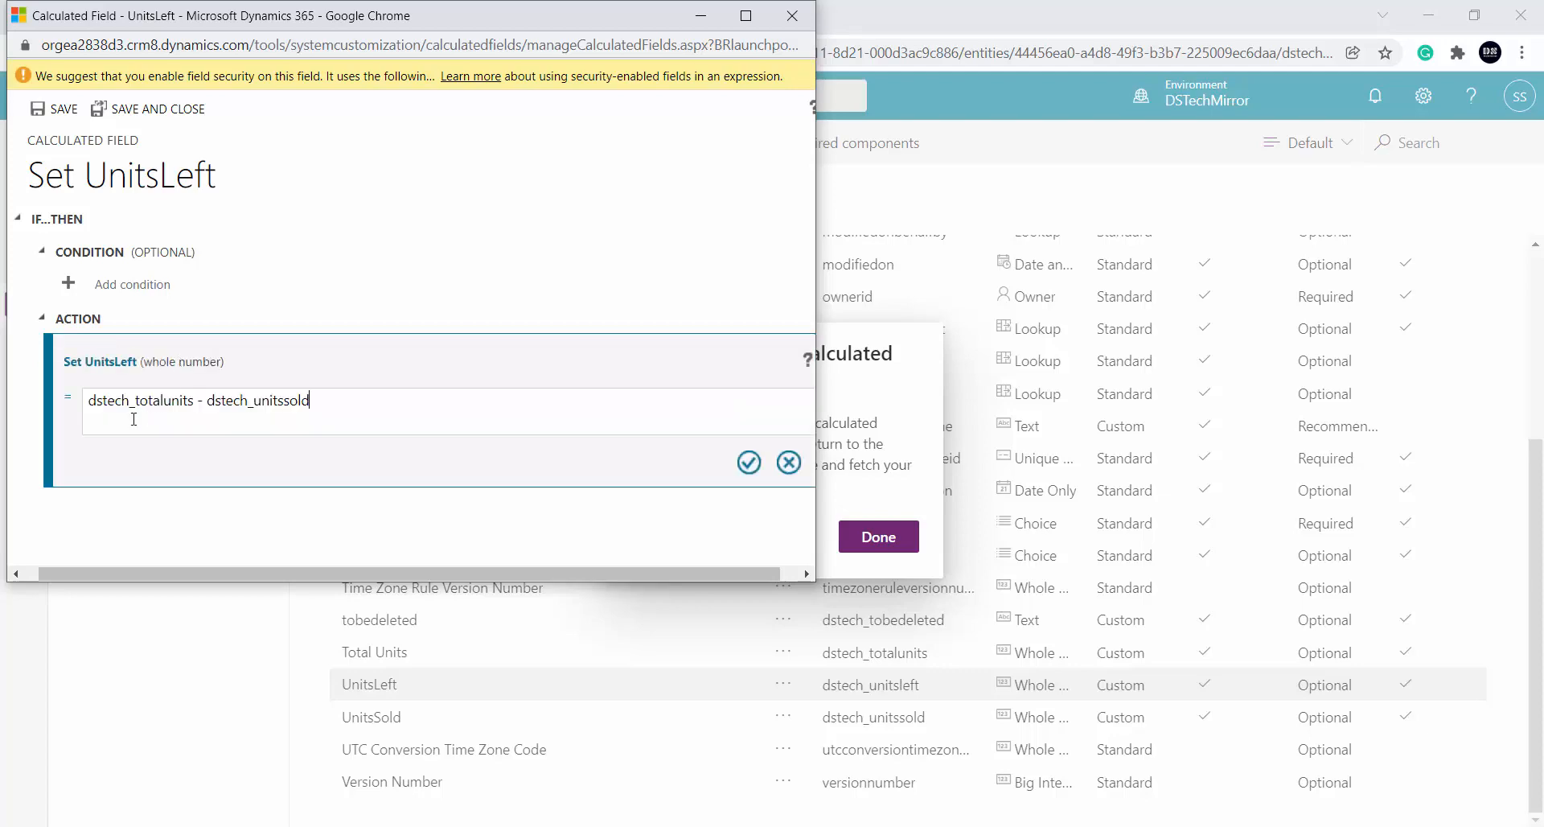
click(789, 464)
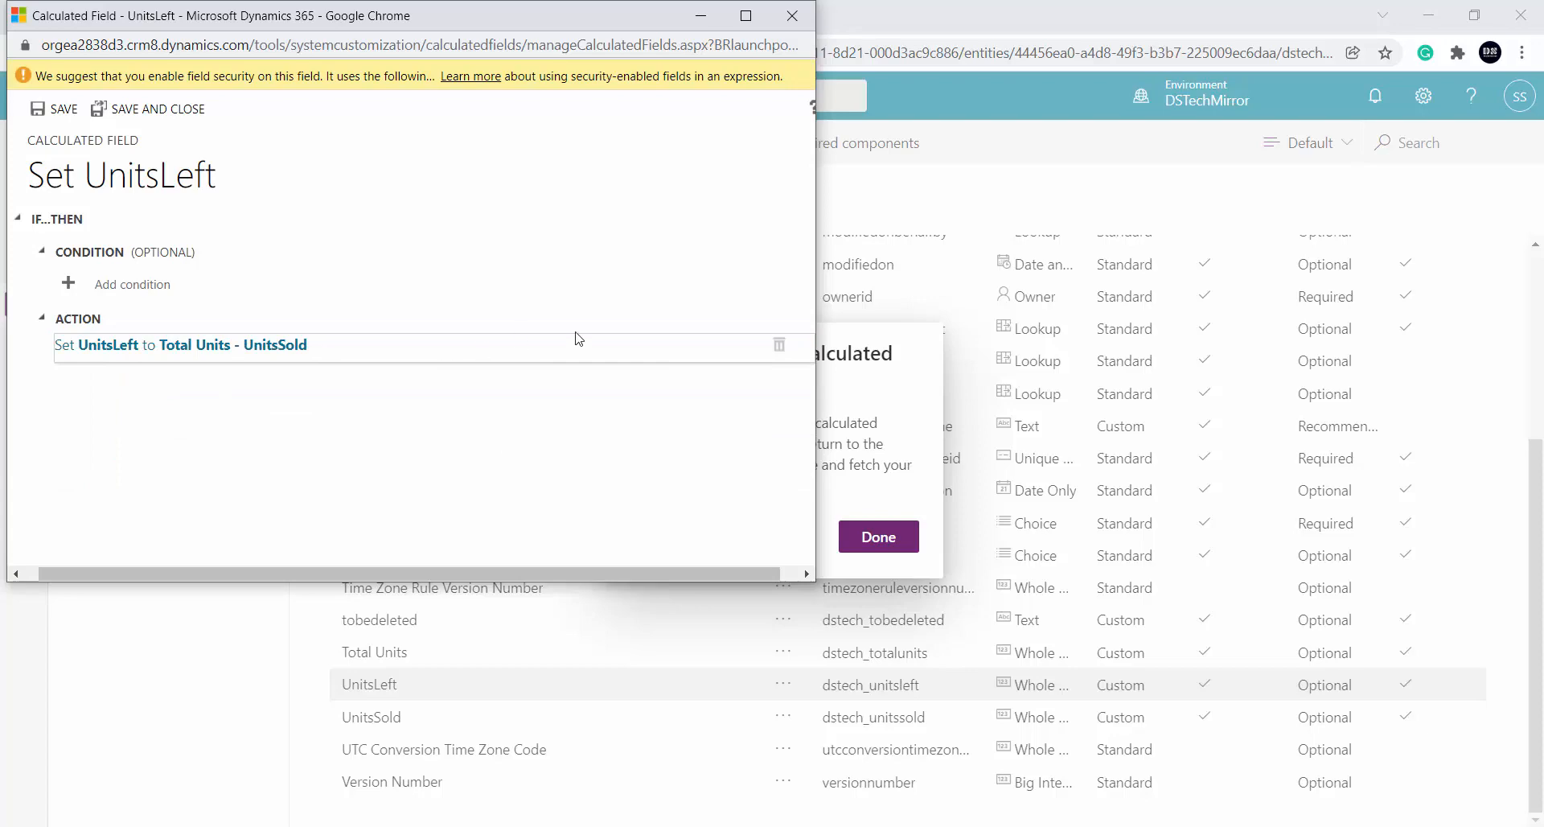
click(778, 345)
click(492, 400)
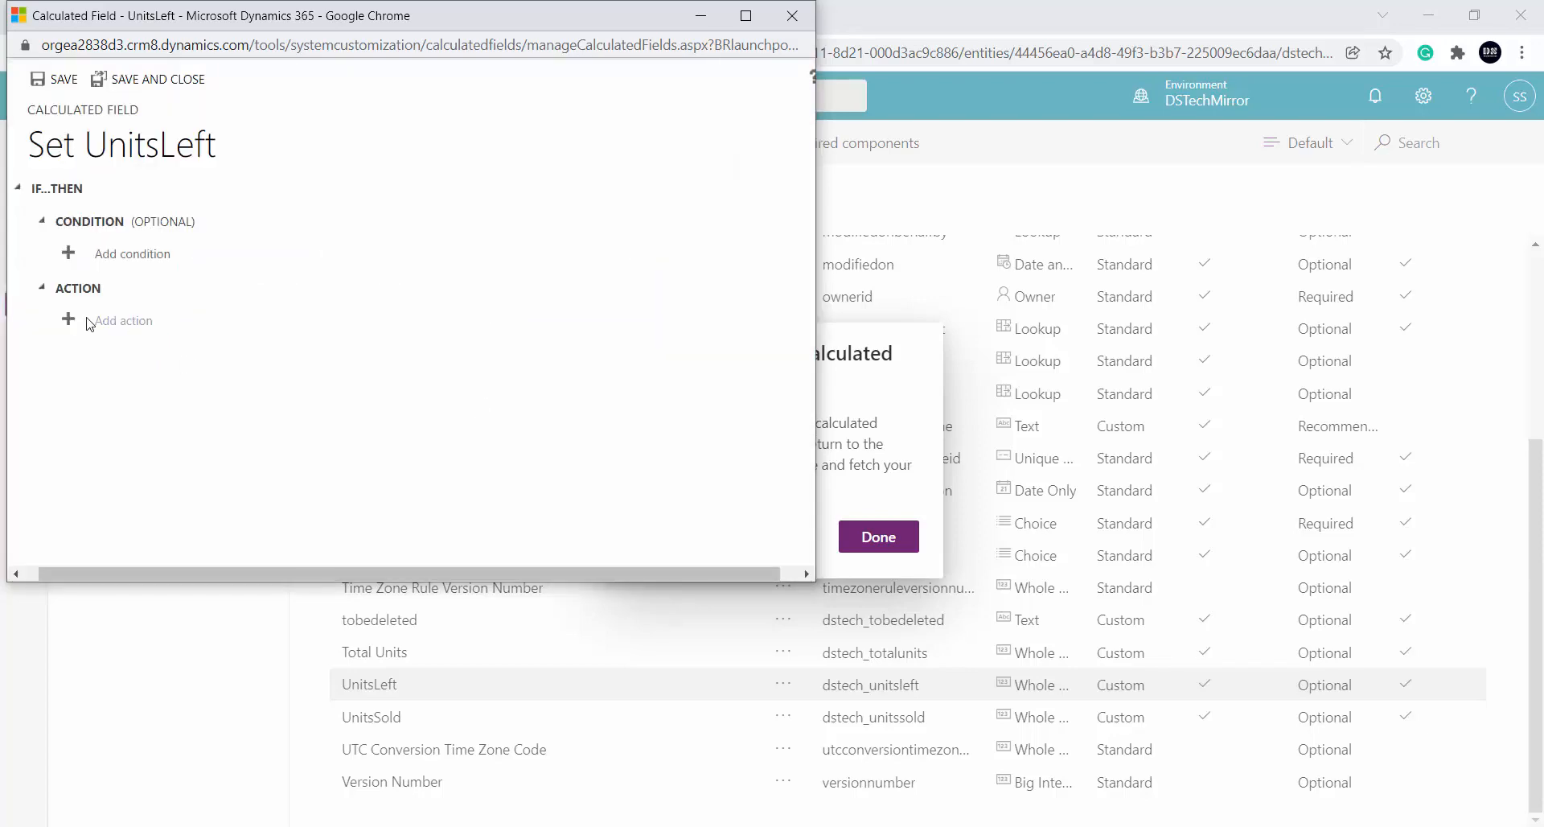
click(114, 320)
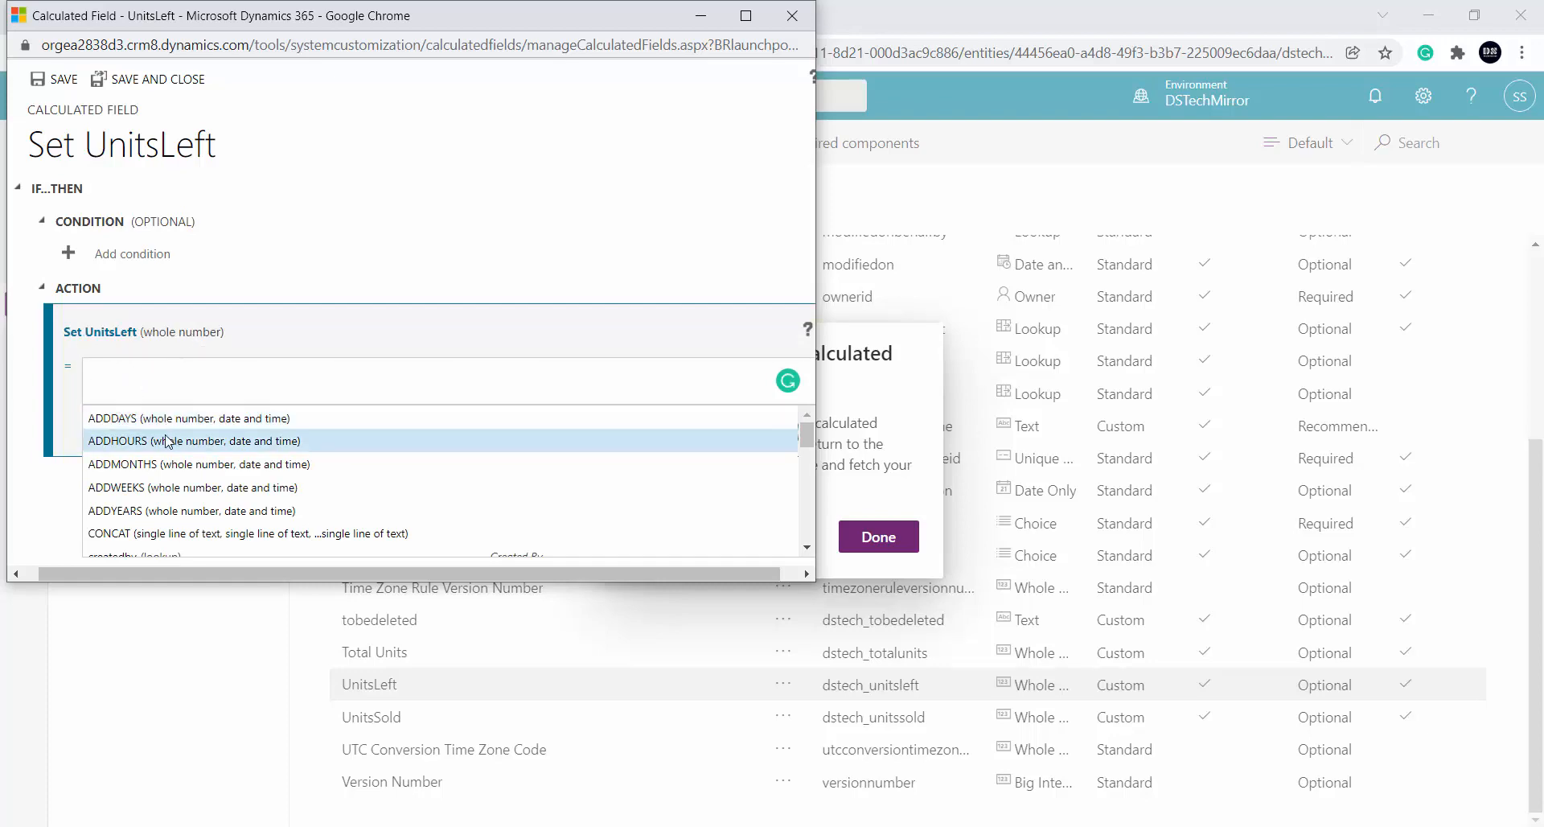
scroll(167, 441, down, 2)
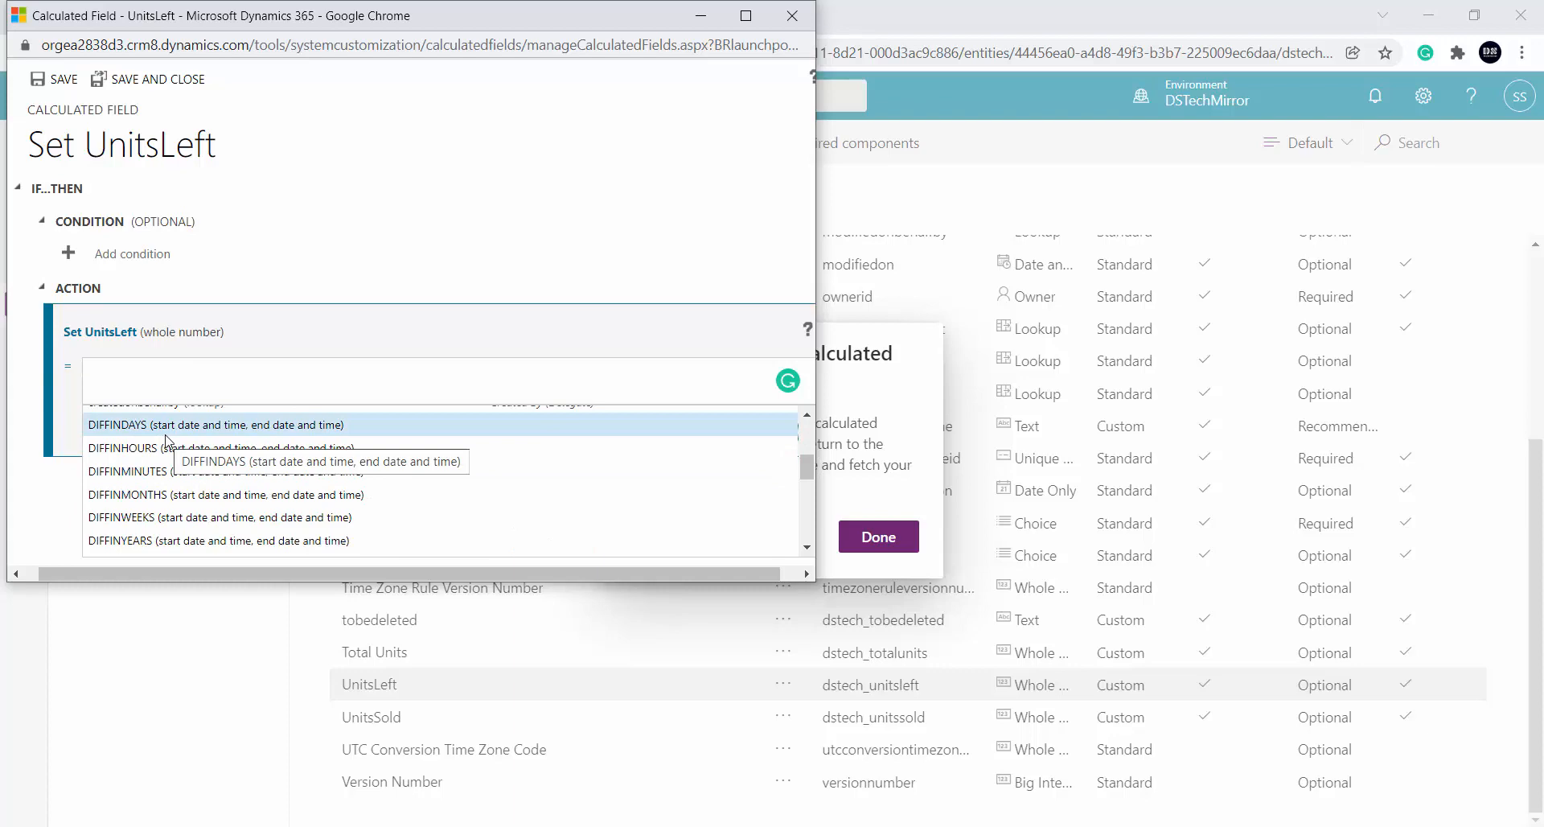
scroll(167, 450, down, 5)
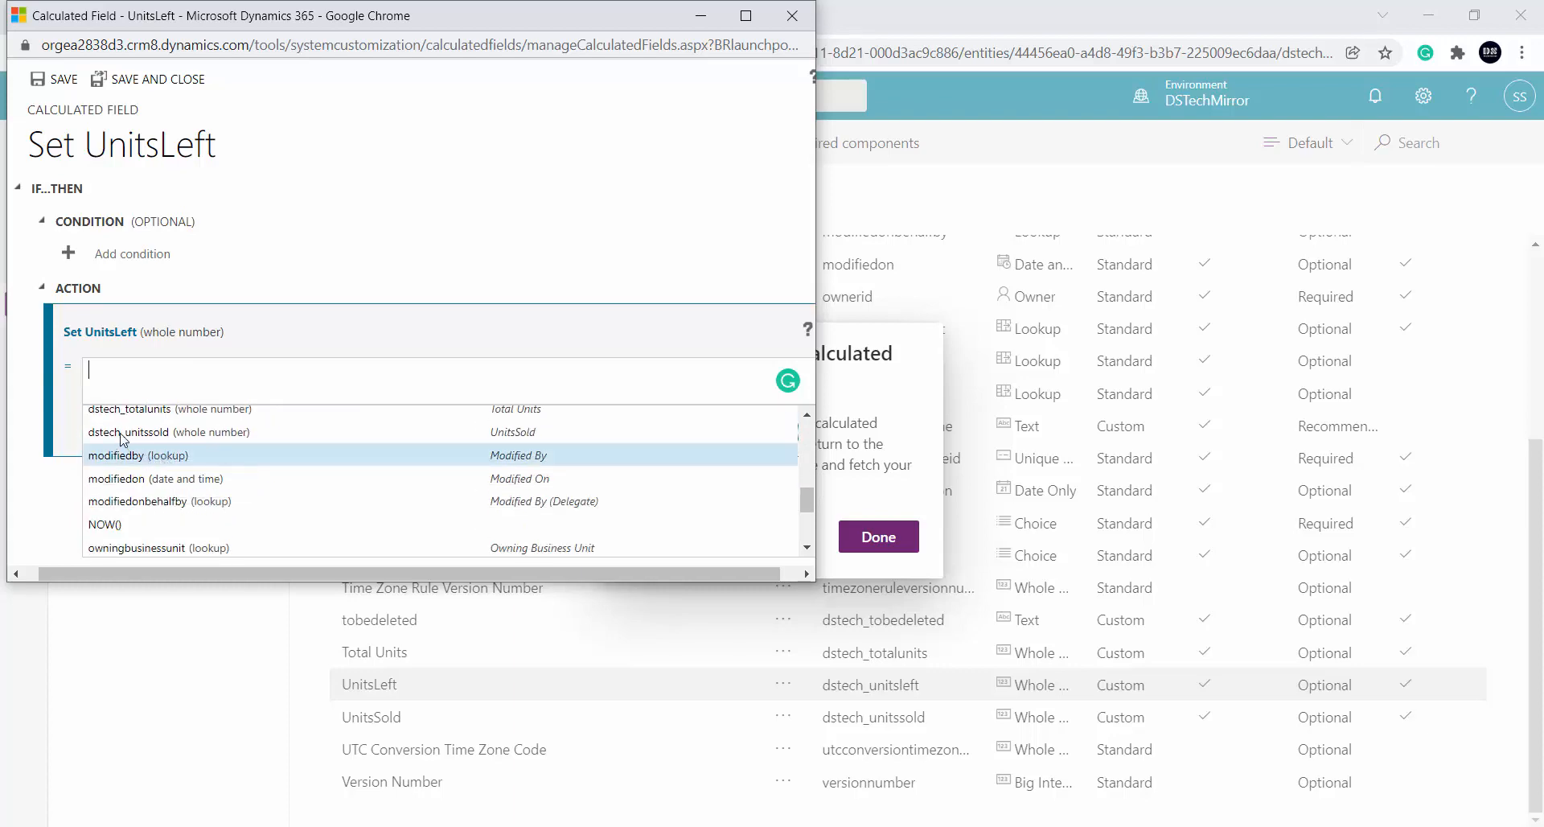
scroll(109, 515, up, 2)
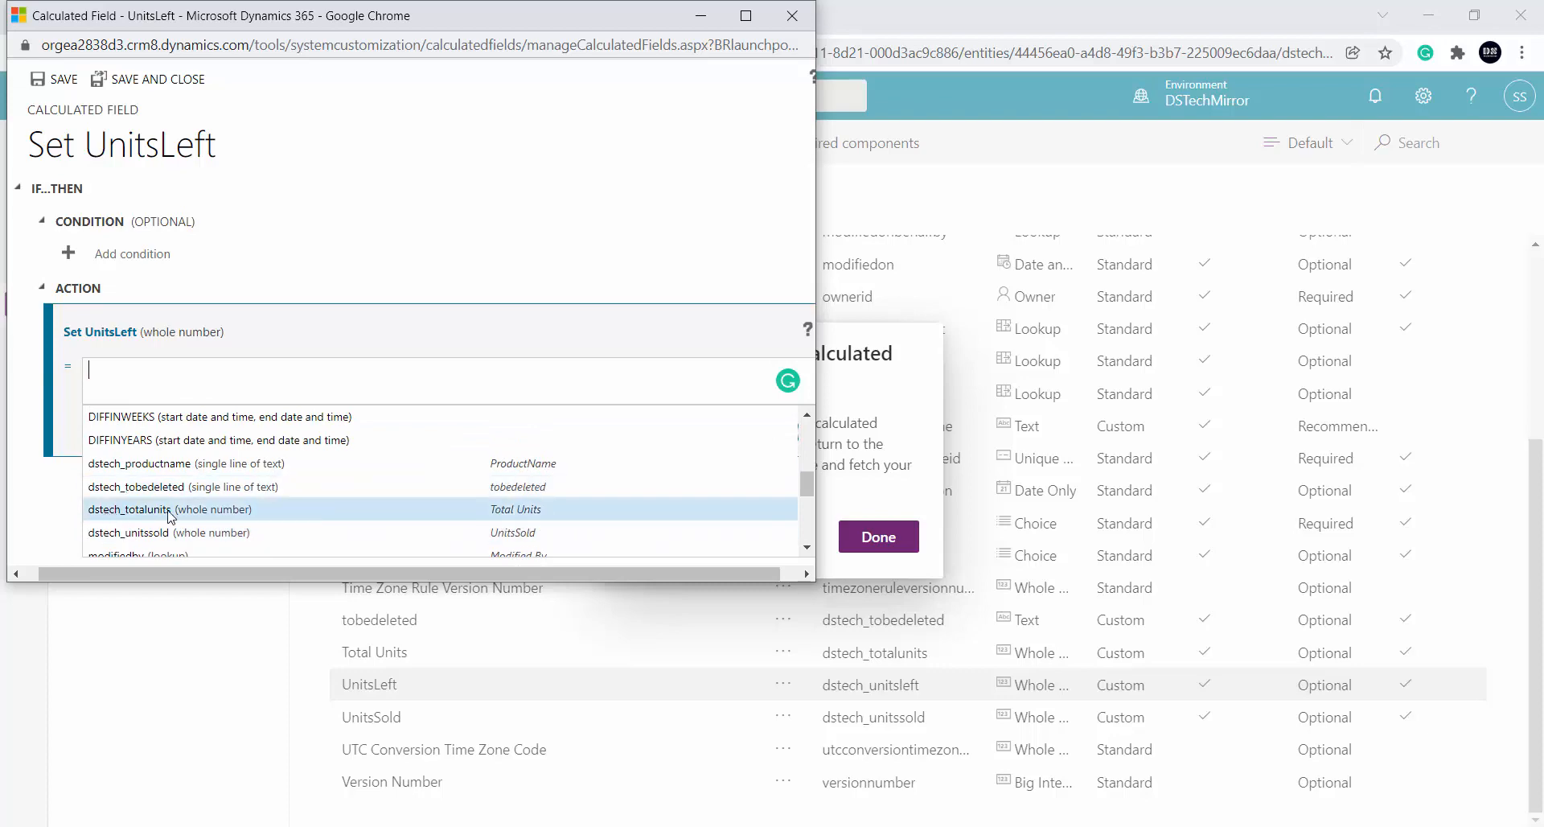
Set the formula to dstech_totalunits - dstech_unitssold, confirm it, and close the editor
click(121, 508)
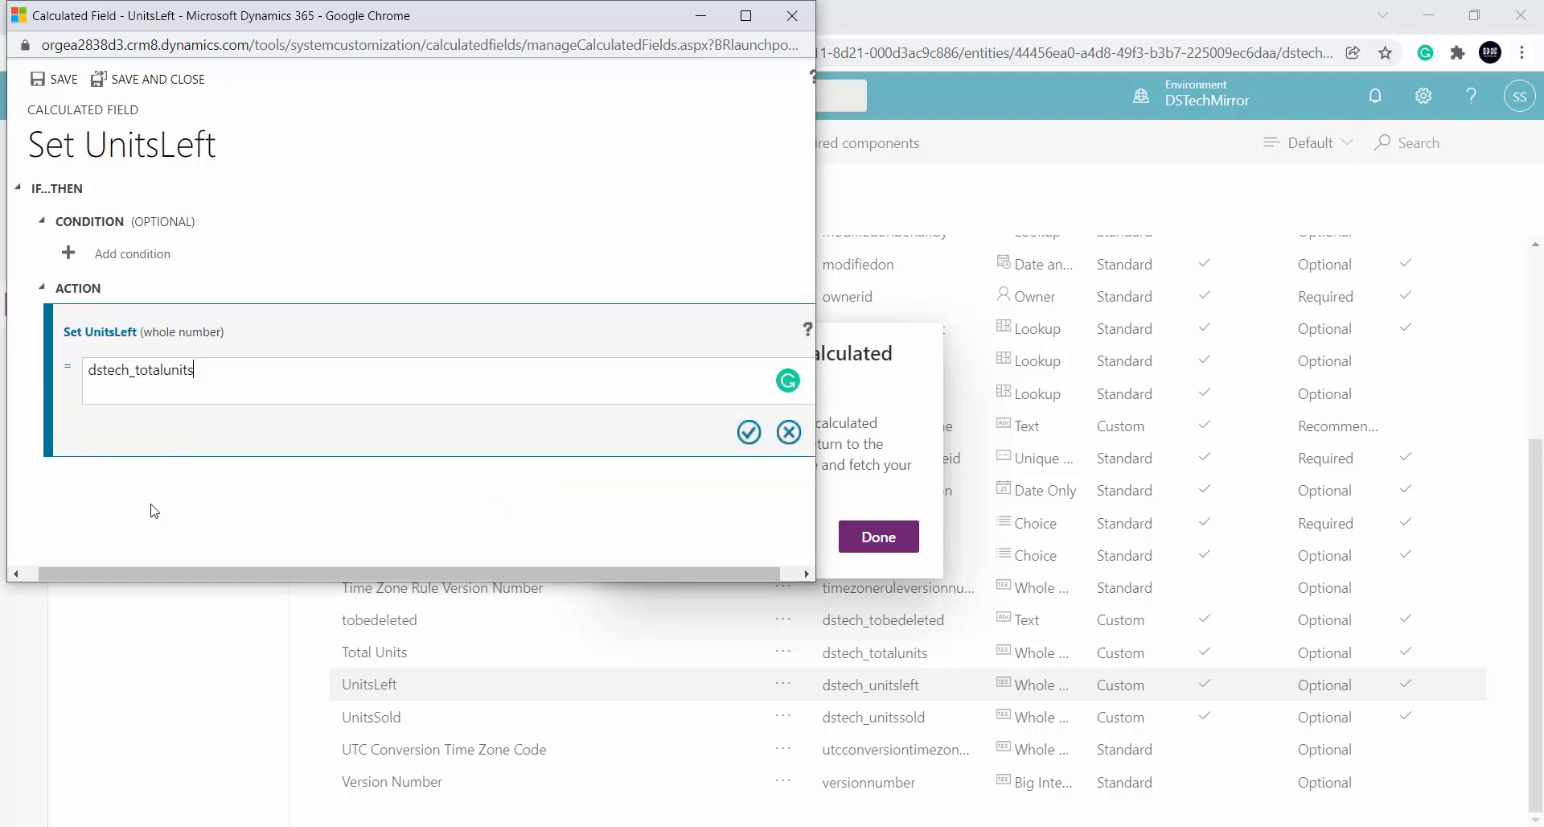
text(-)
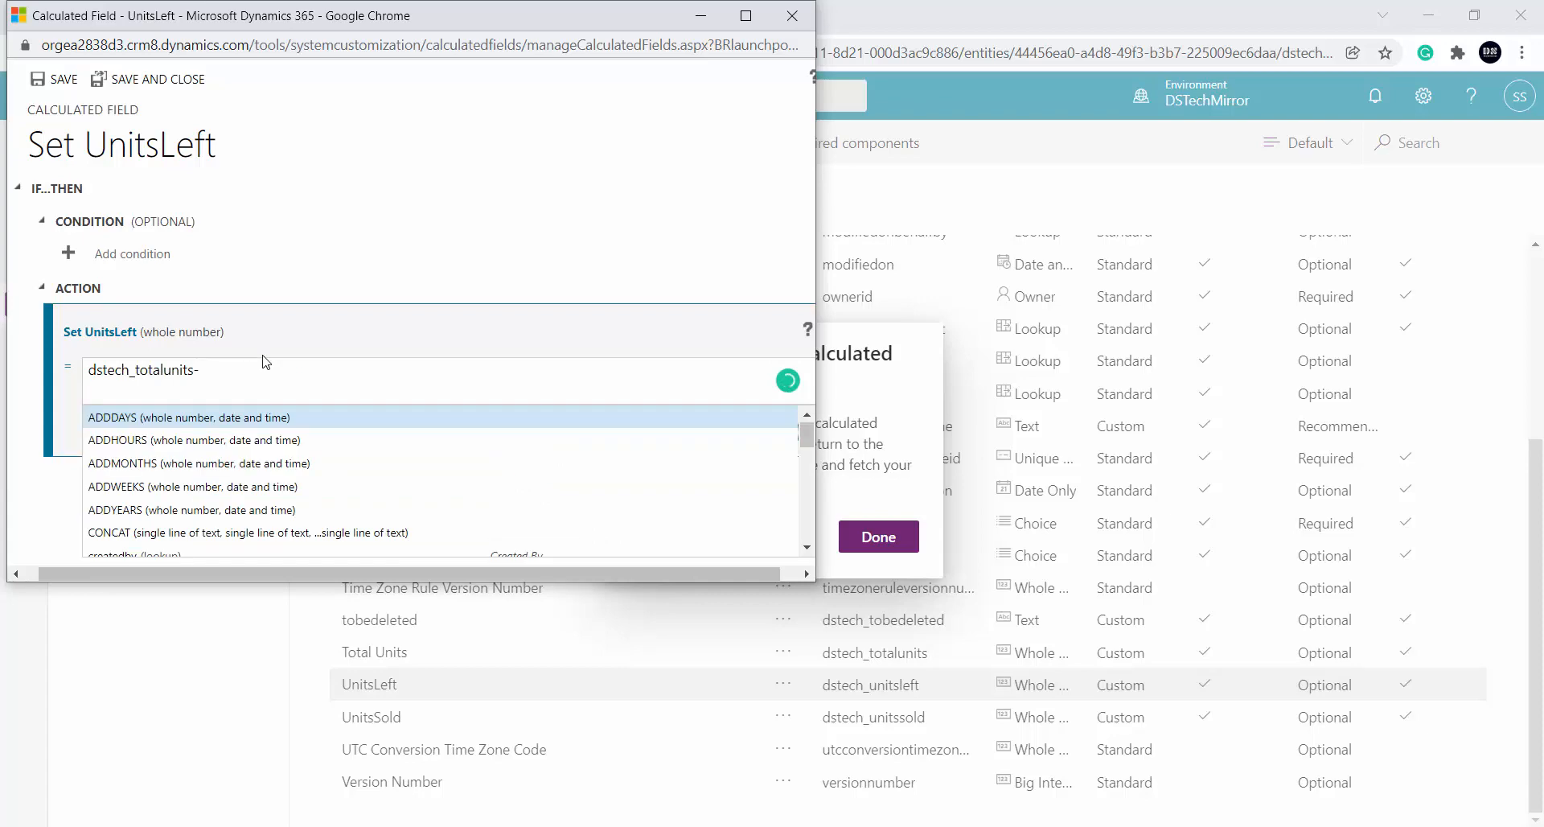
scroll(217, 473, down, 10)
scroll(215, 471, up, 2)
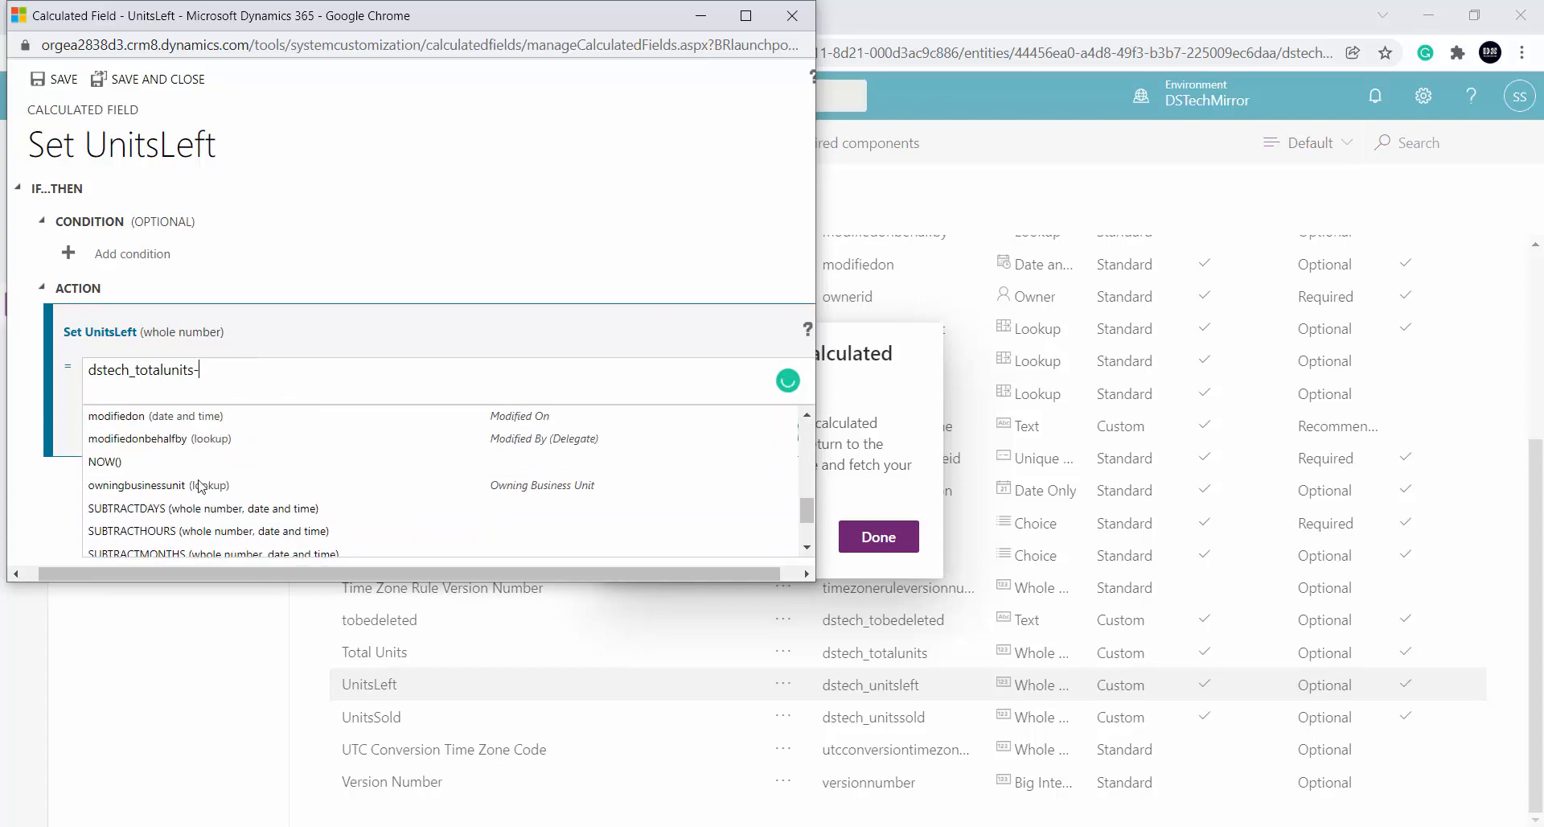
scroll(145, 462, down, 2)
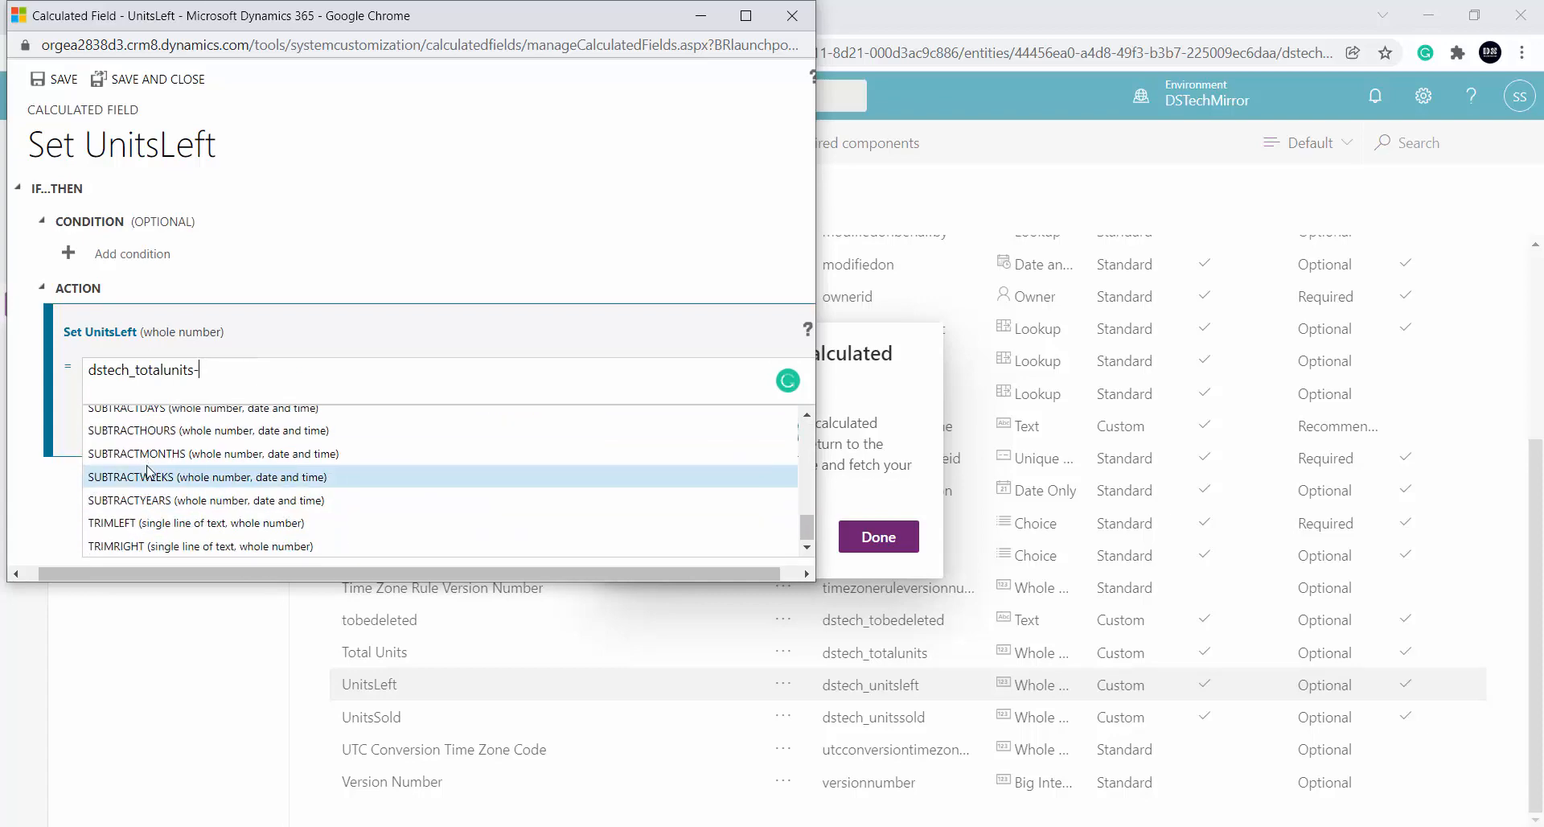
scroll(161, 451, up, 5)
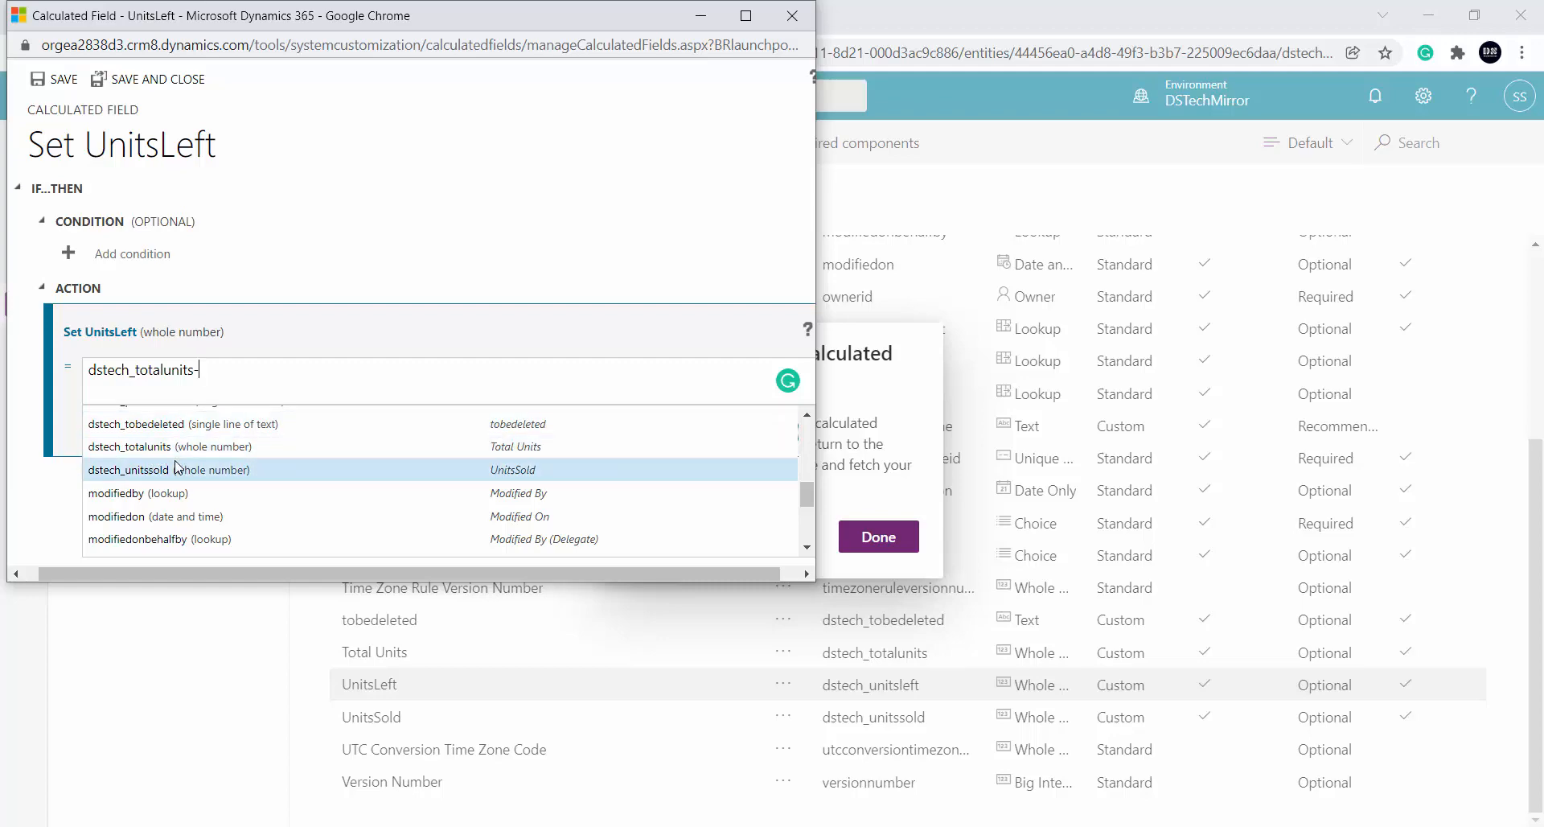
click(178, 470)
click(750, 433)
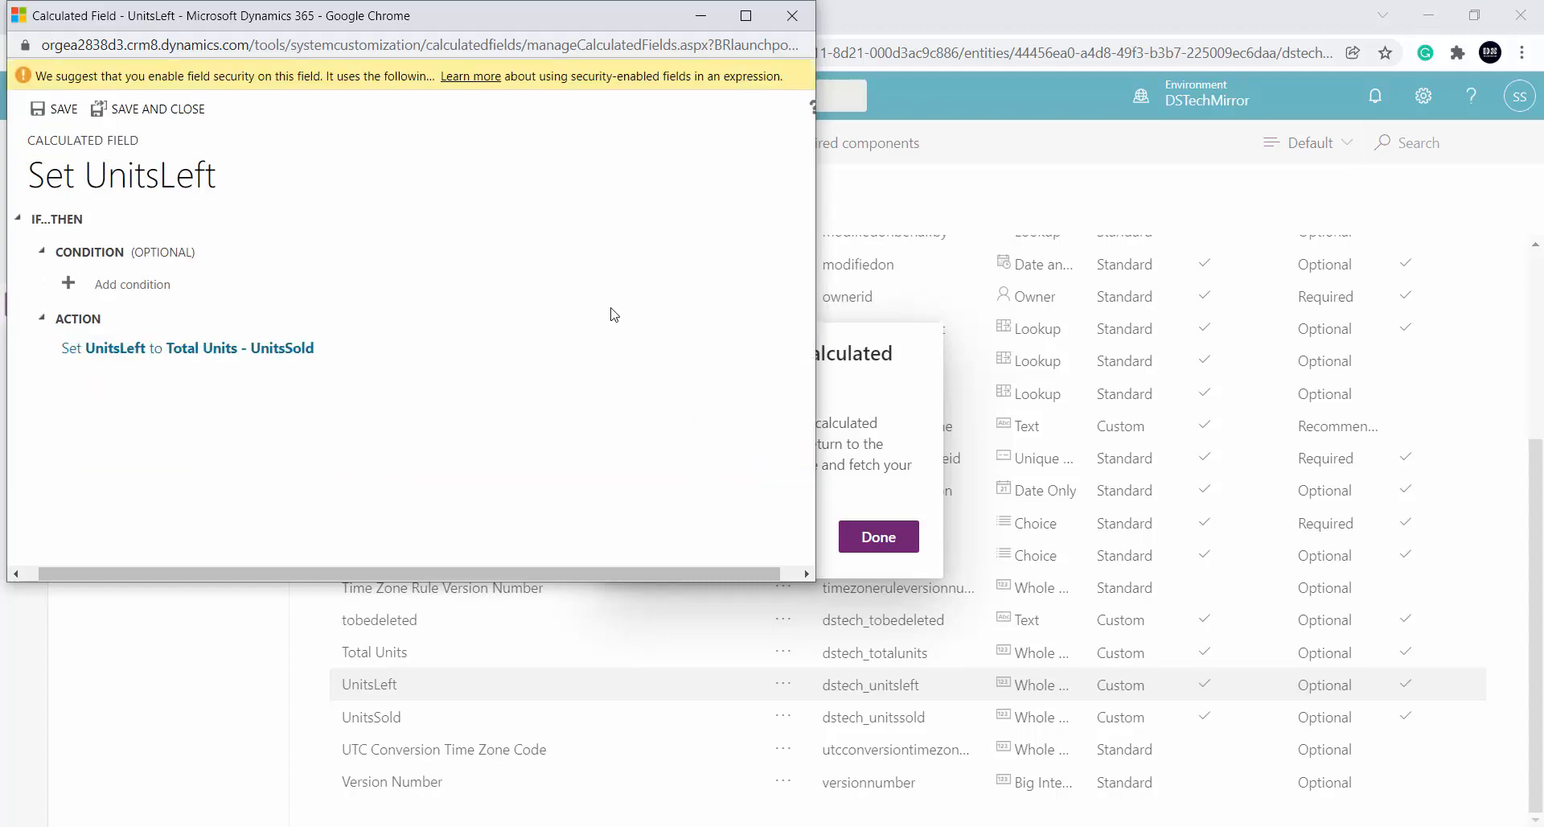
click(809, 16)
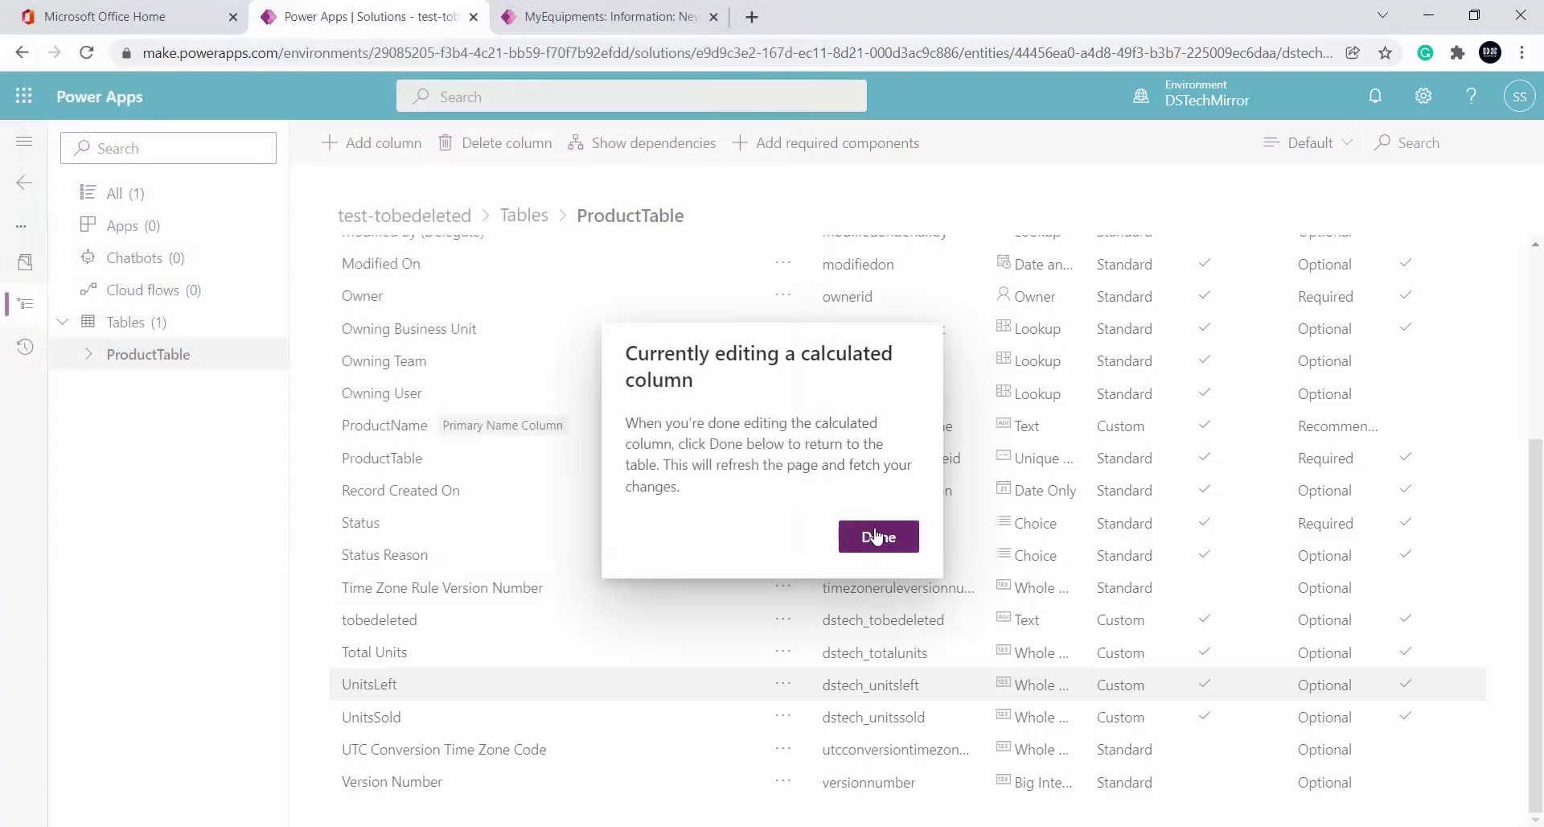
Save a ProductTable record 'study table' with Total Units 264 and UnitsSold 3, giving UnitsLeft 261
click(875, 536)
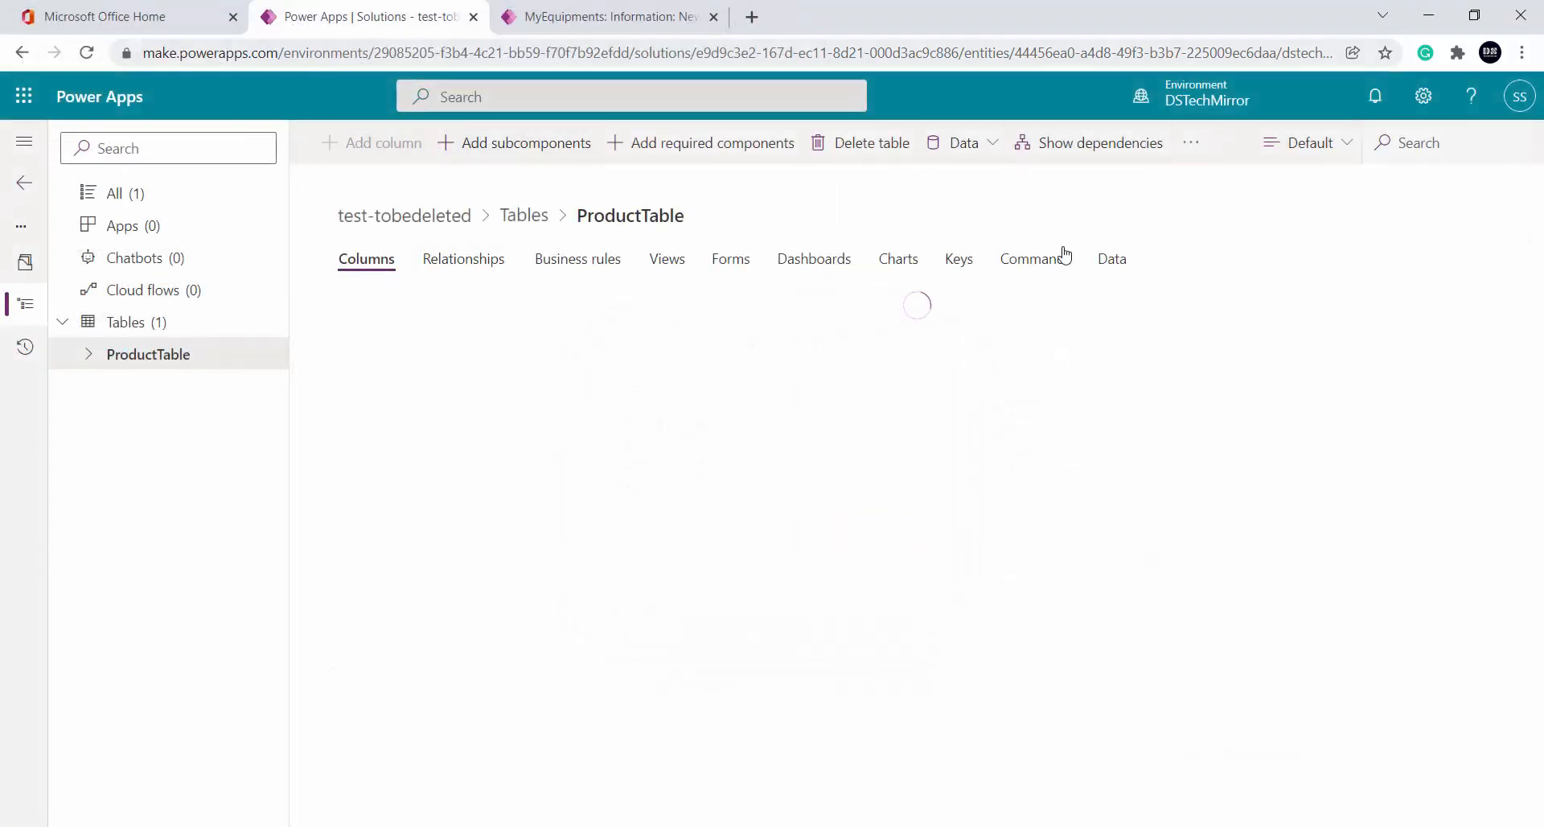
click(359, 142)
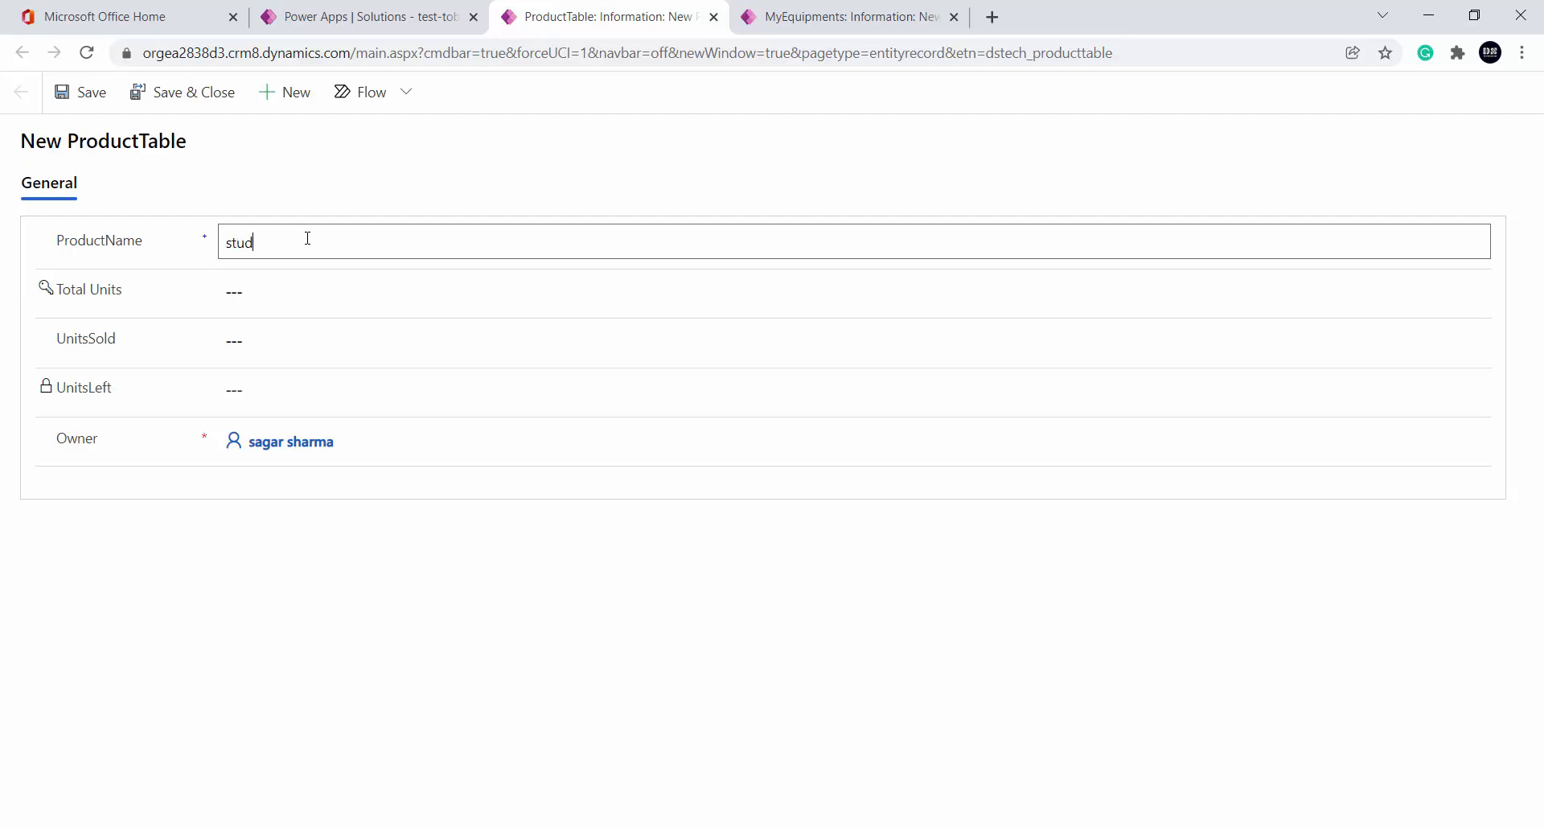
click(305, 309)
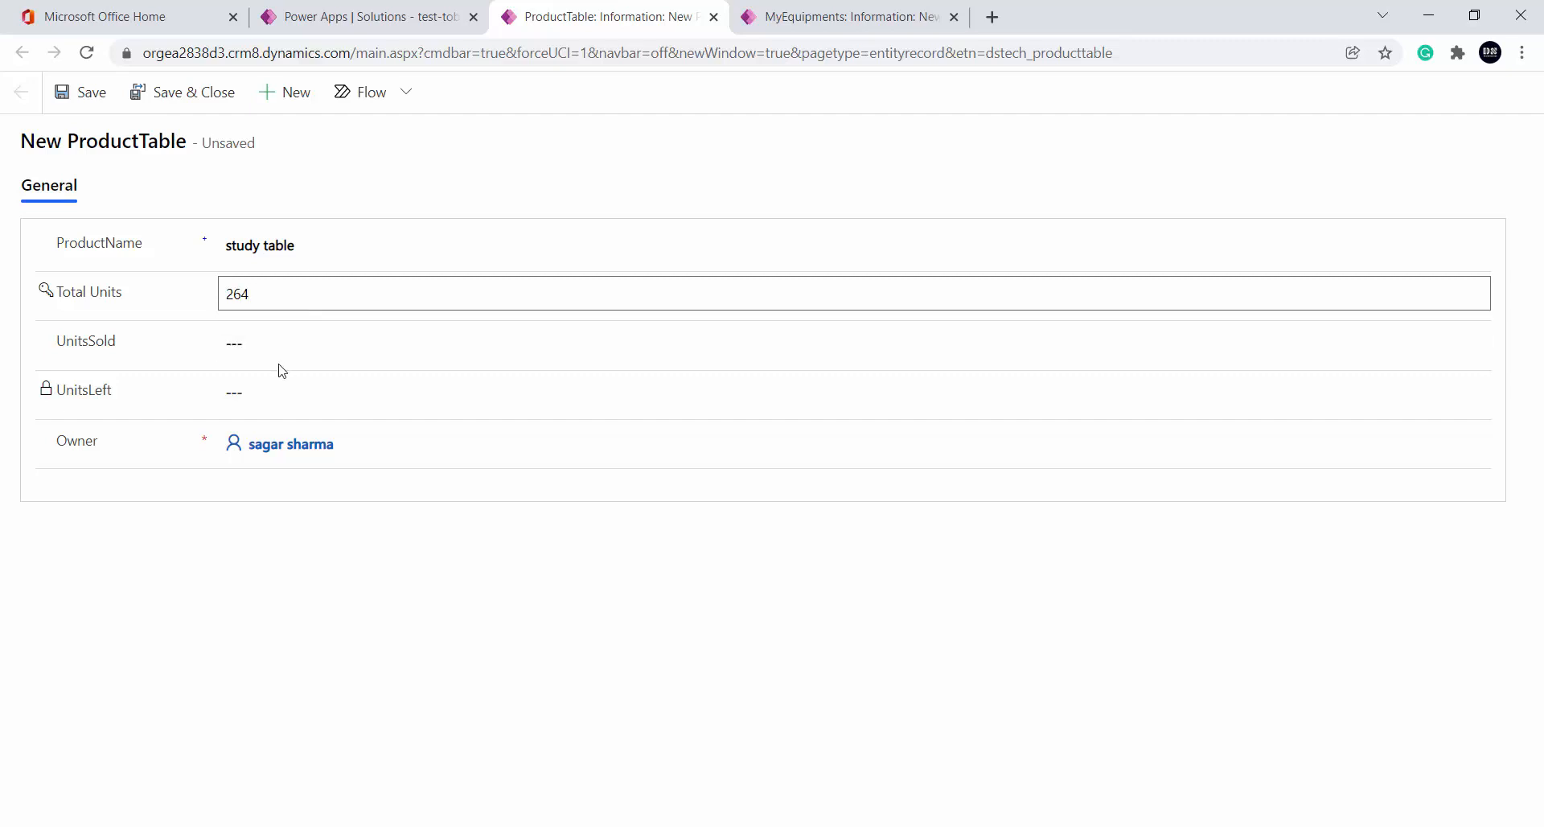
click(298, 342)
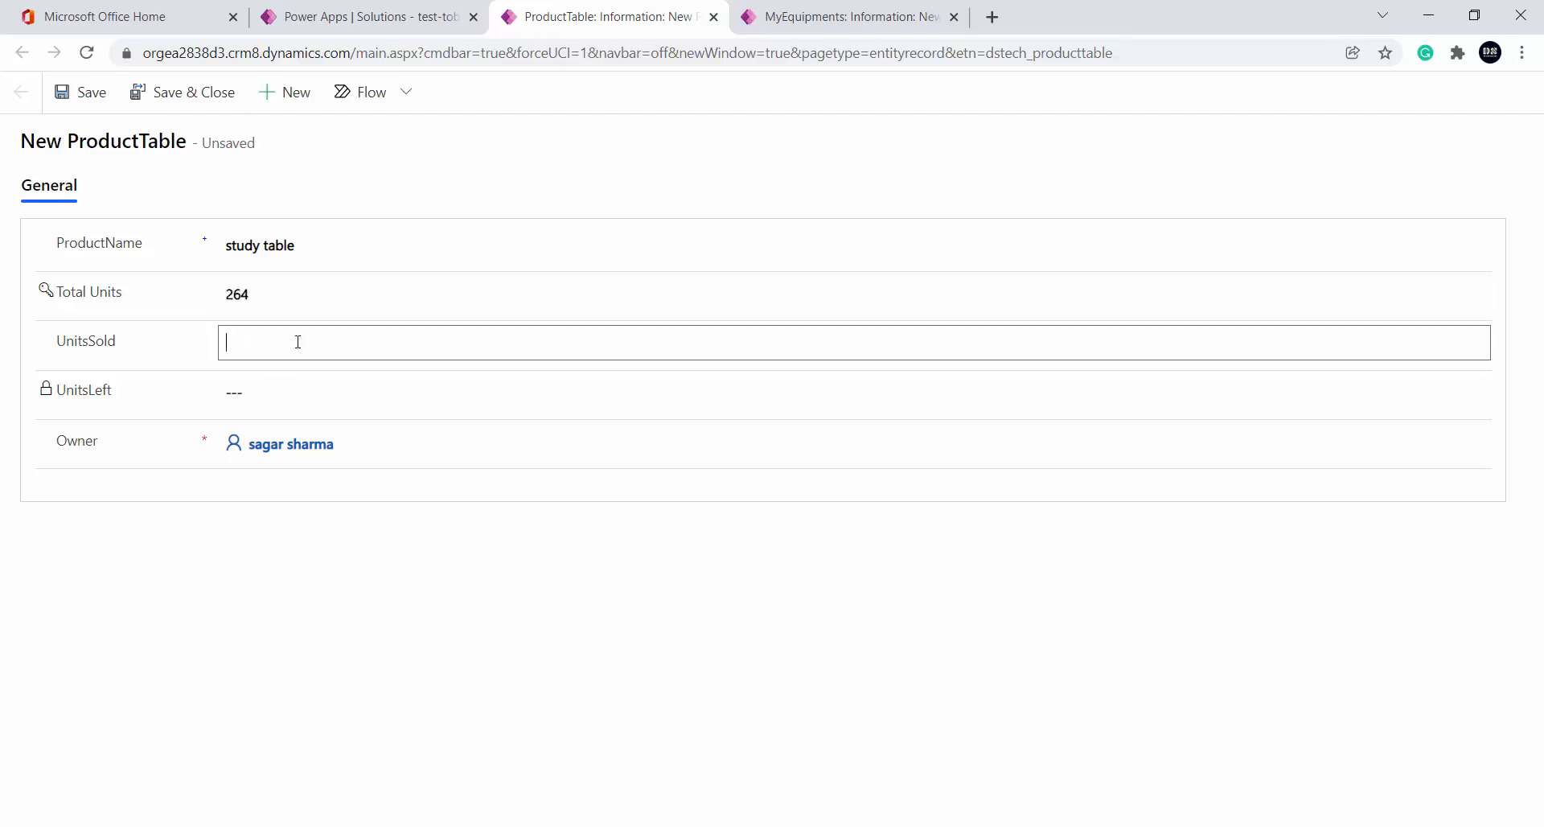
click(357, 743)
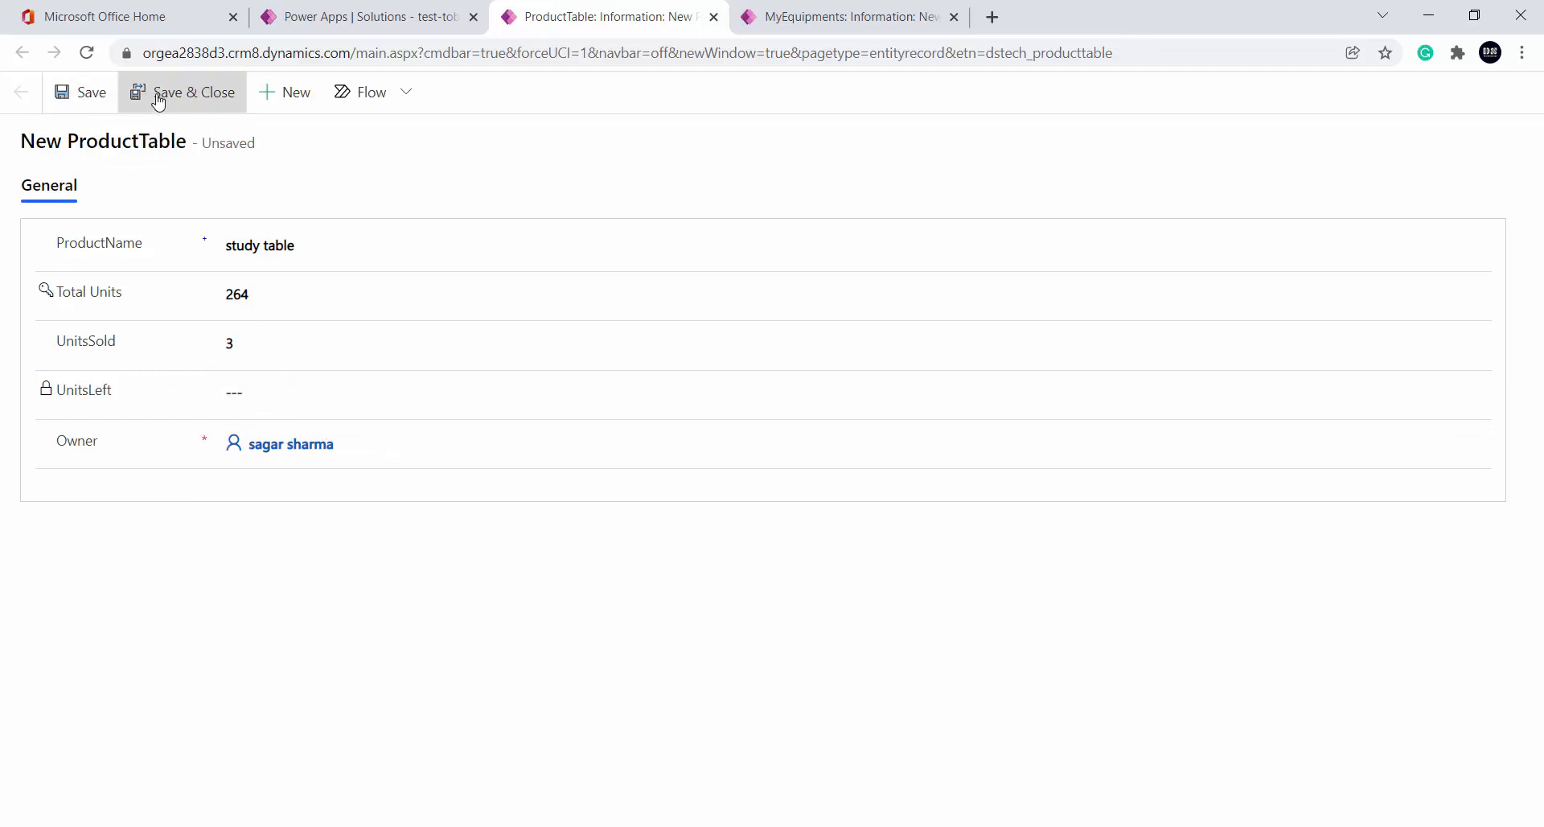
click(83, 95)
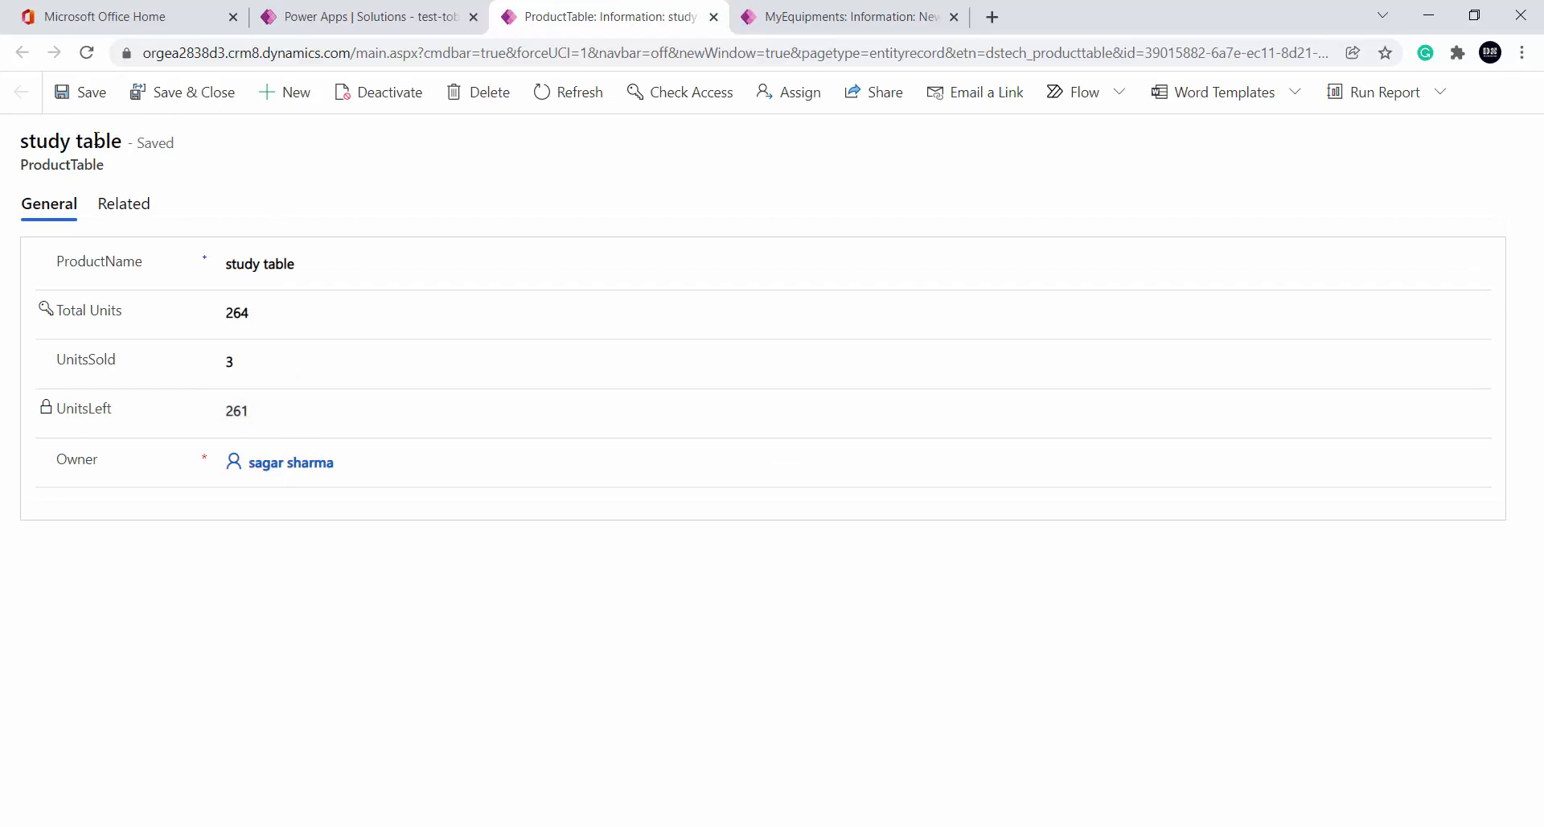
click(447, 17)
Dismiss the notice and add a new ProductTable column named testcalculated
click(879, 541)
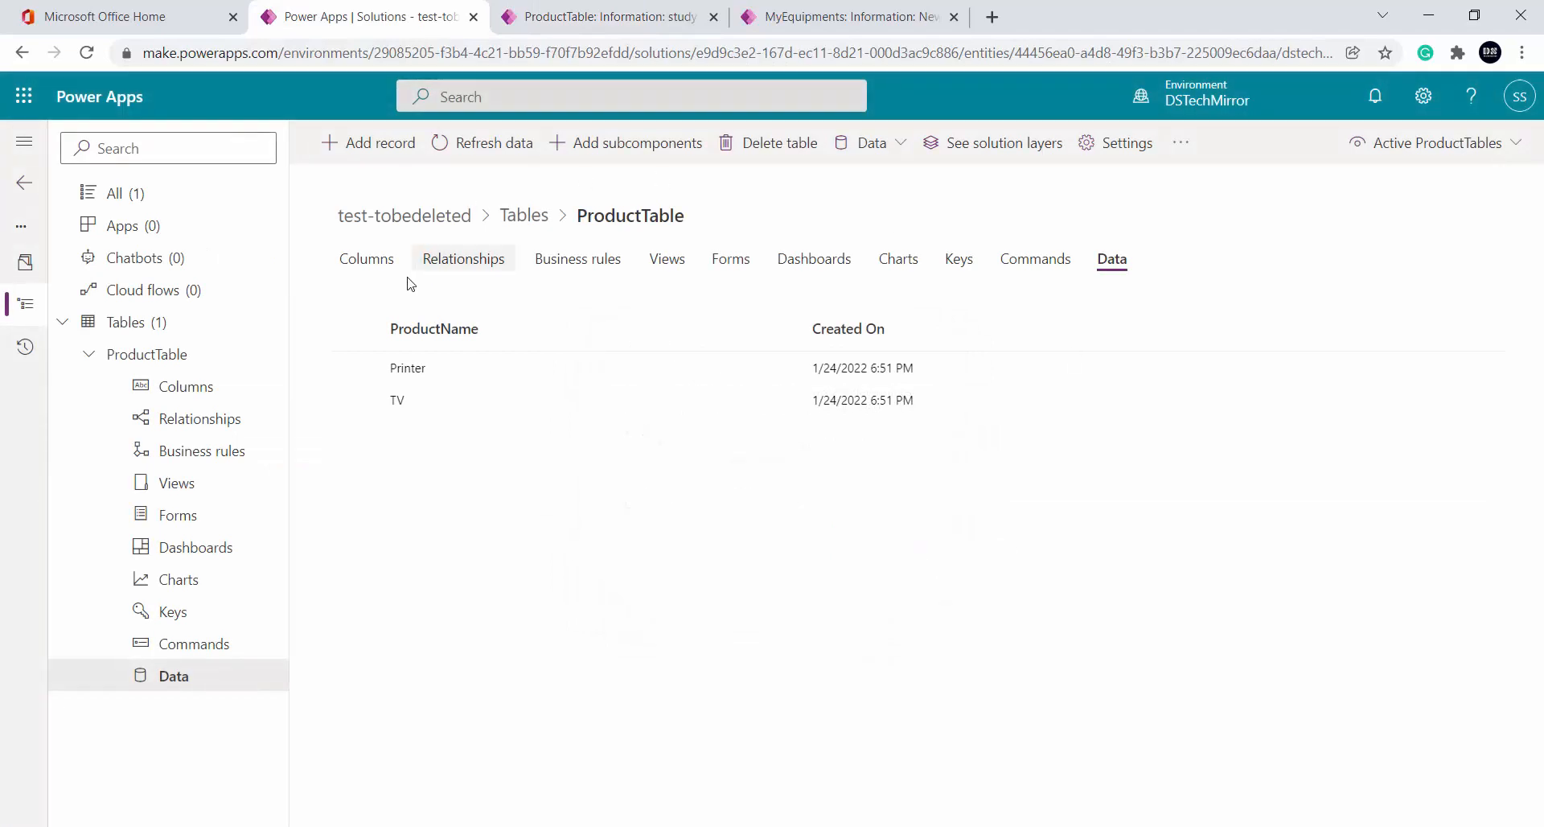
click(364, 261)
click(384, 144)
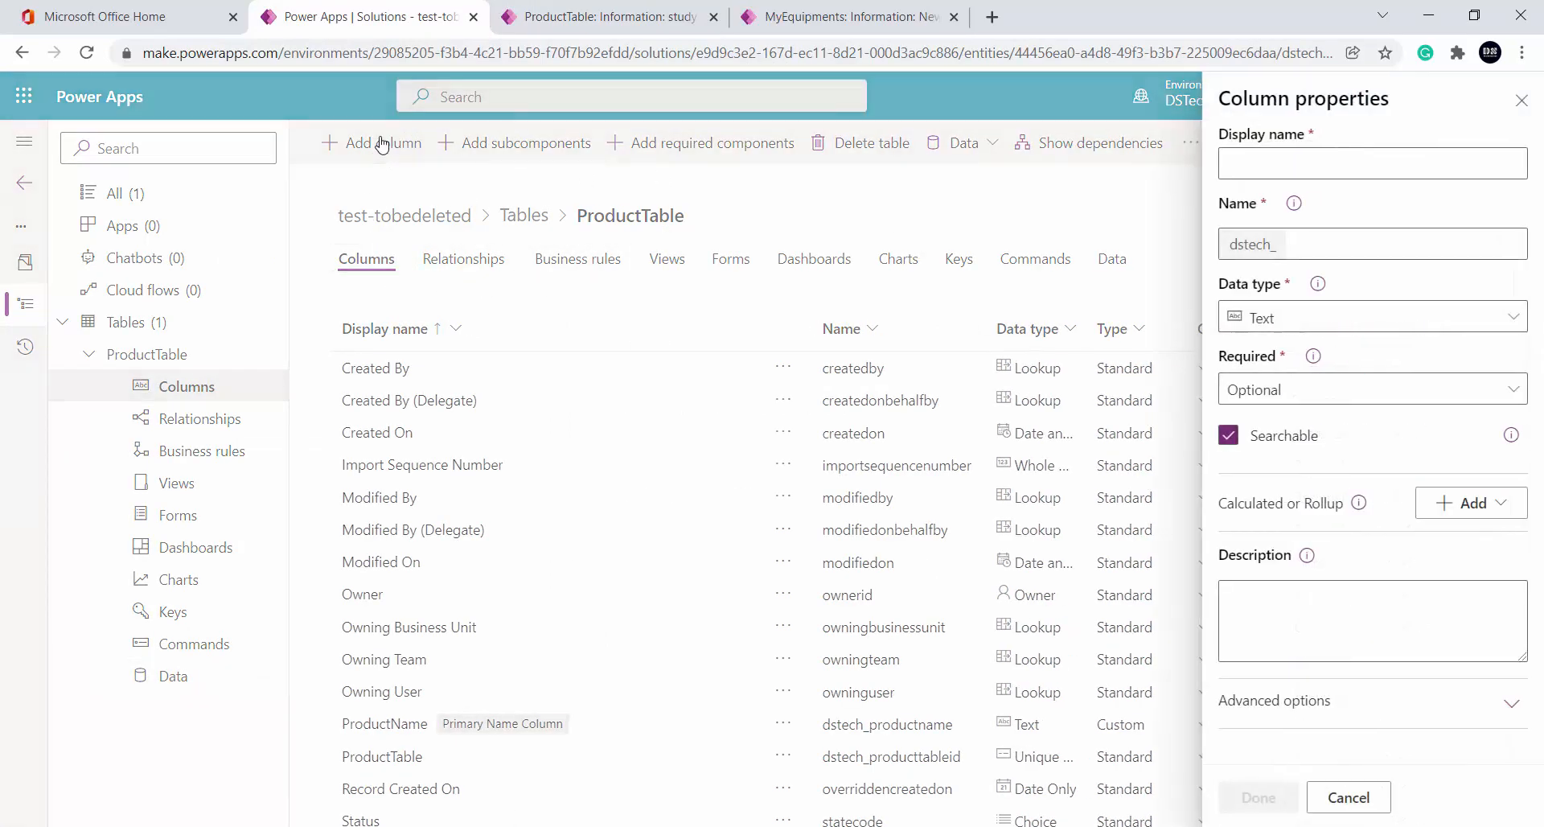
click(1358, 162)
text(teset)
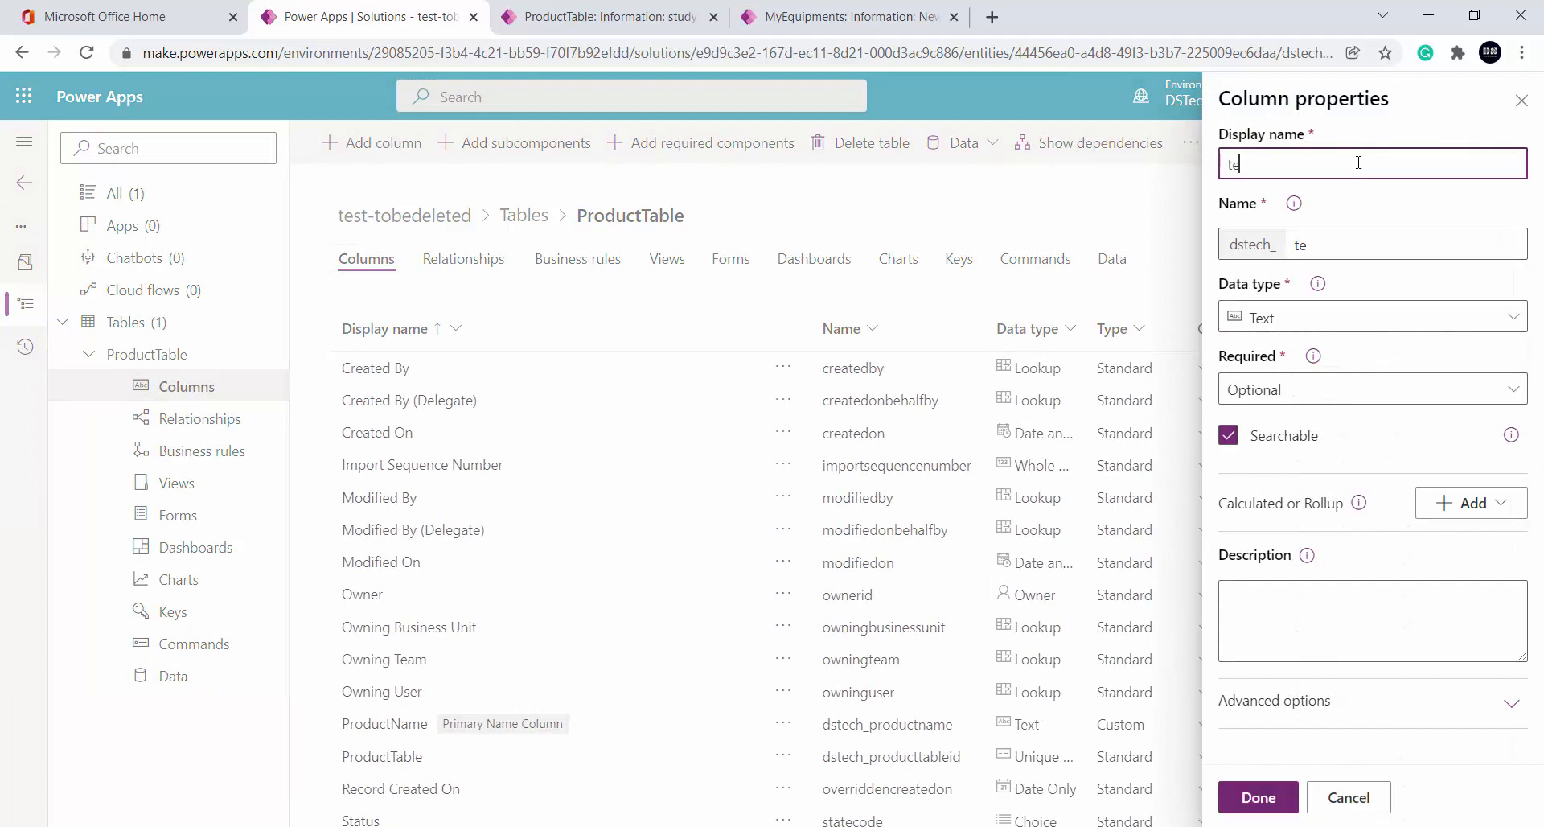
key(BackSpace)
text(tcalculated)
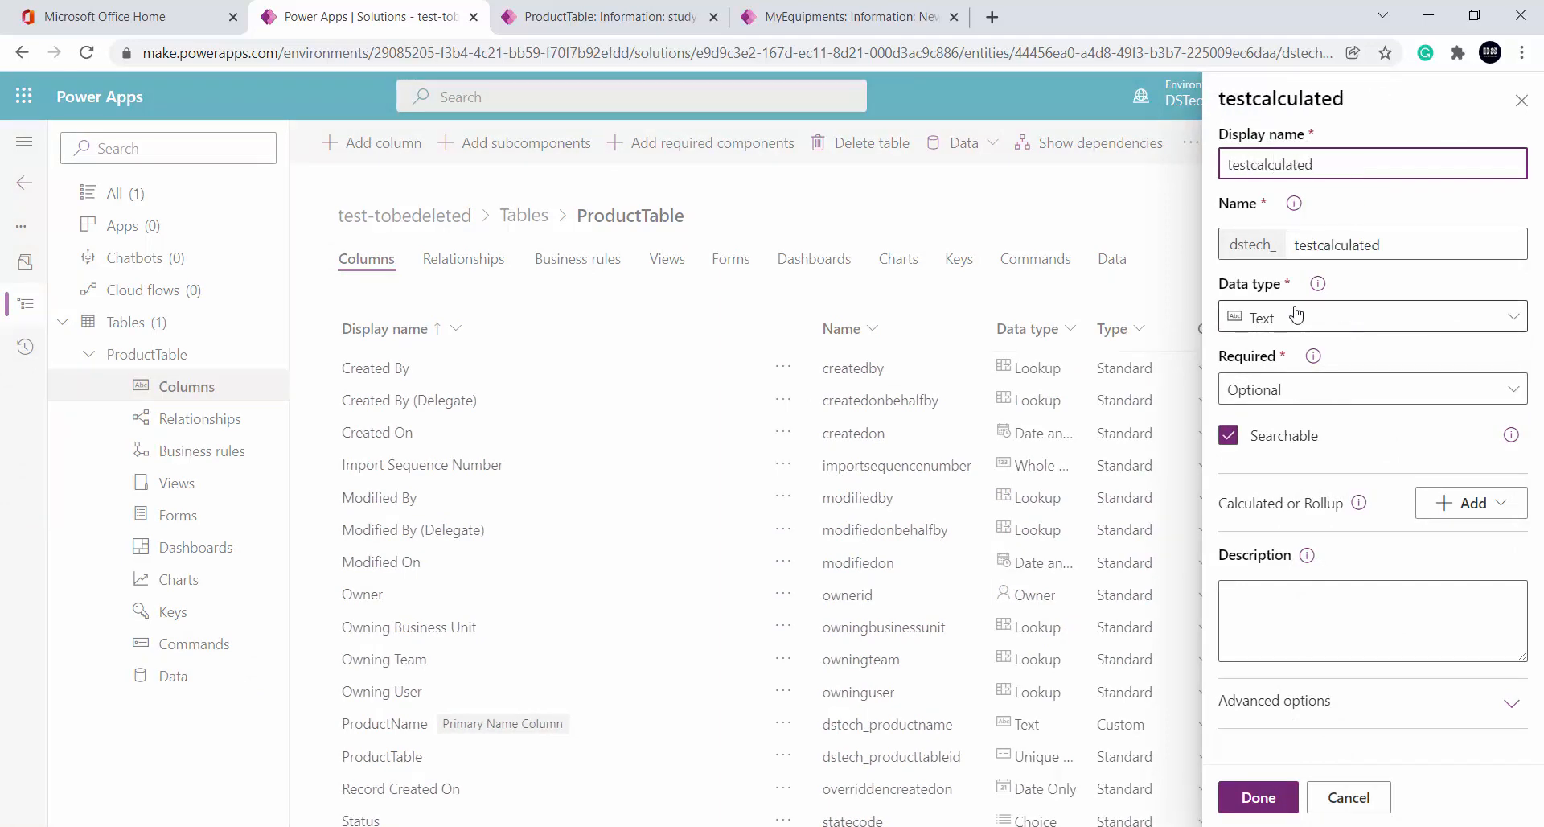
Keep the Text data type, make testcalculated a calculated column, and save the table
click(1406, 316)
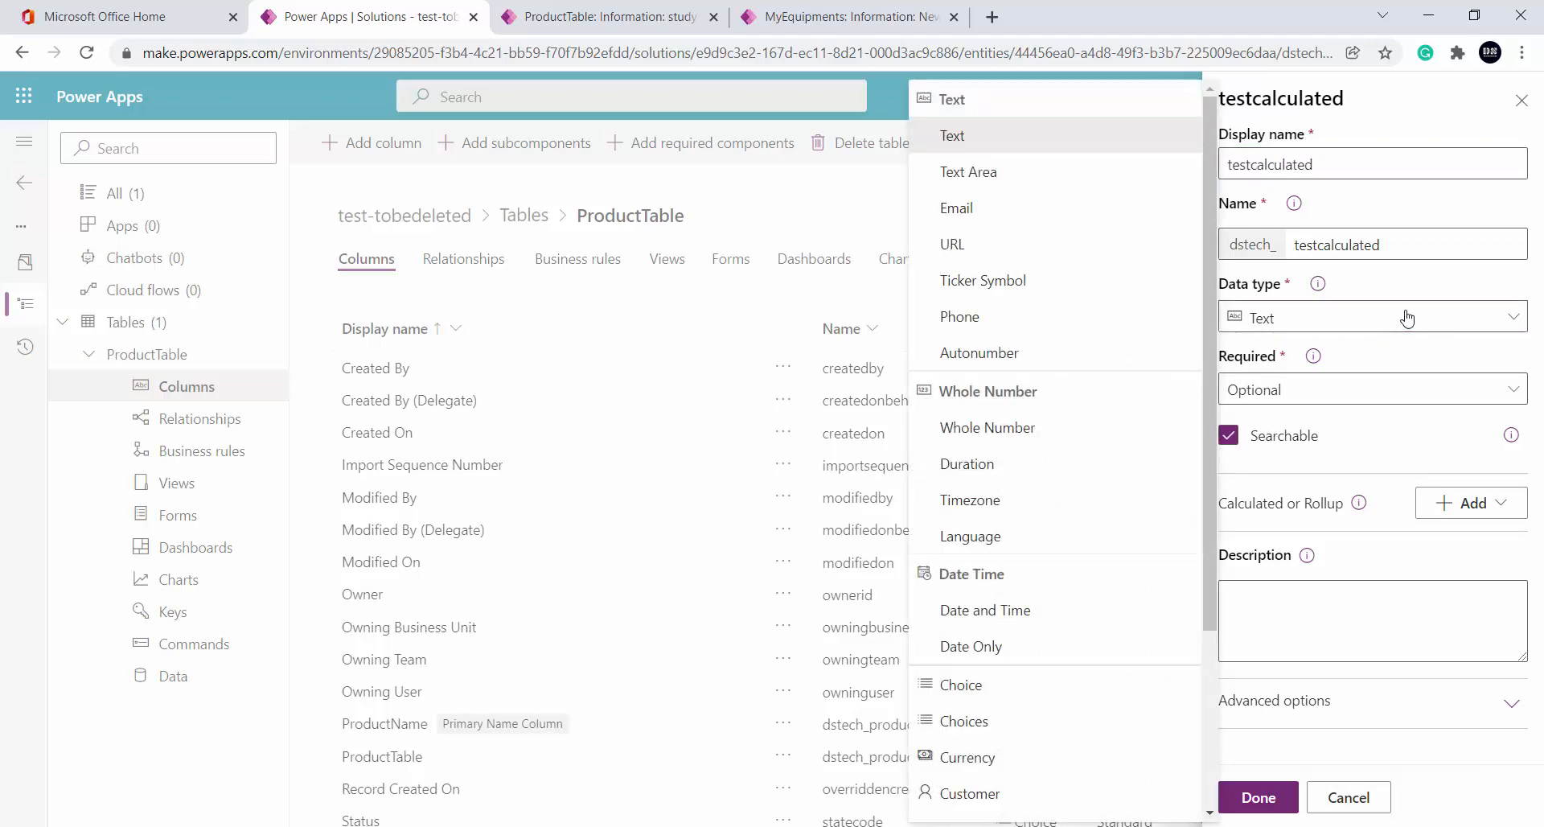
click(1407, 317)
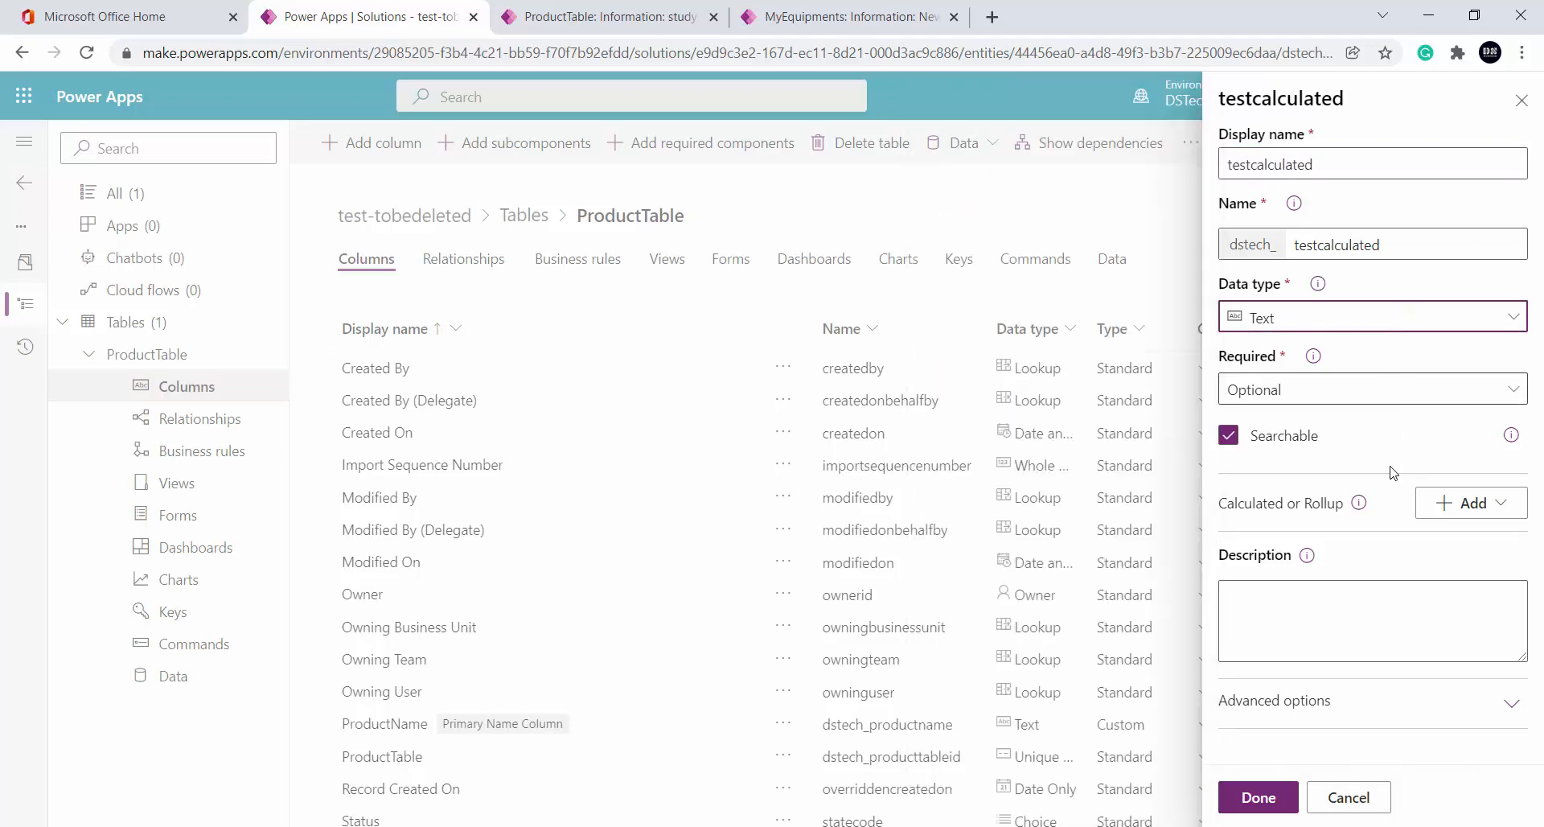
click(1486, 508)
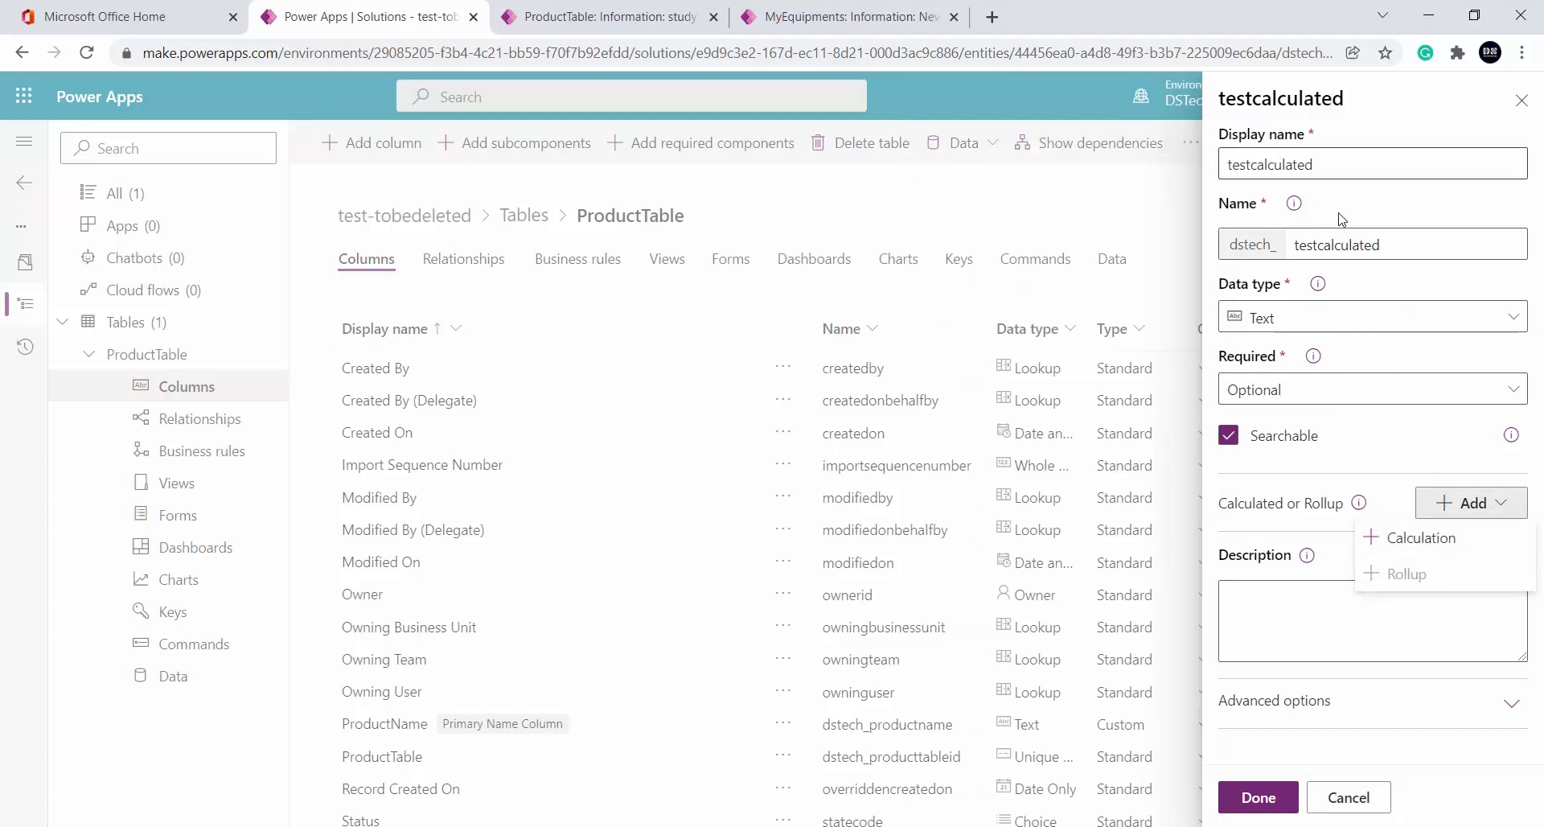
click(1443, 552)
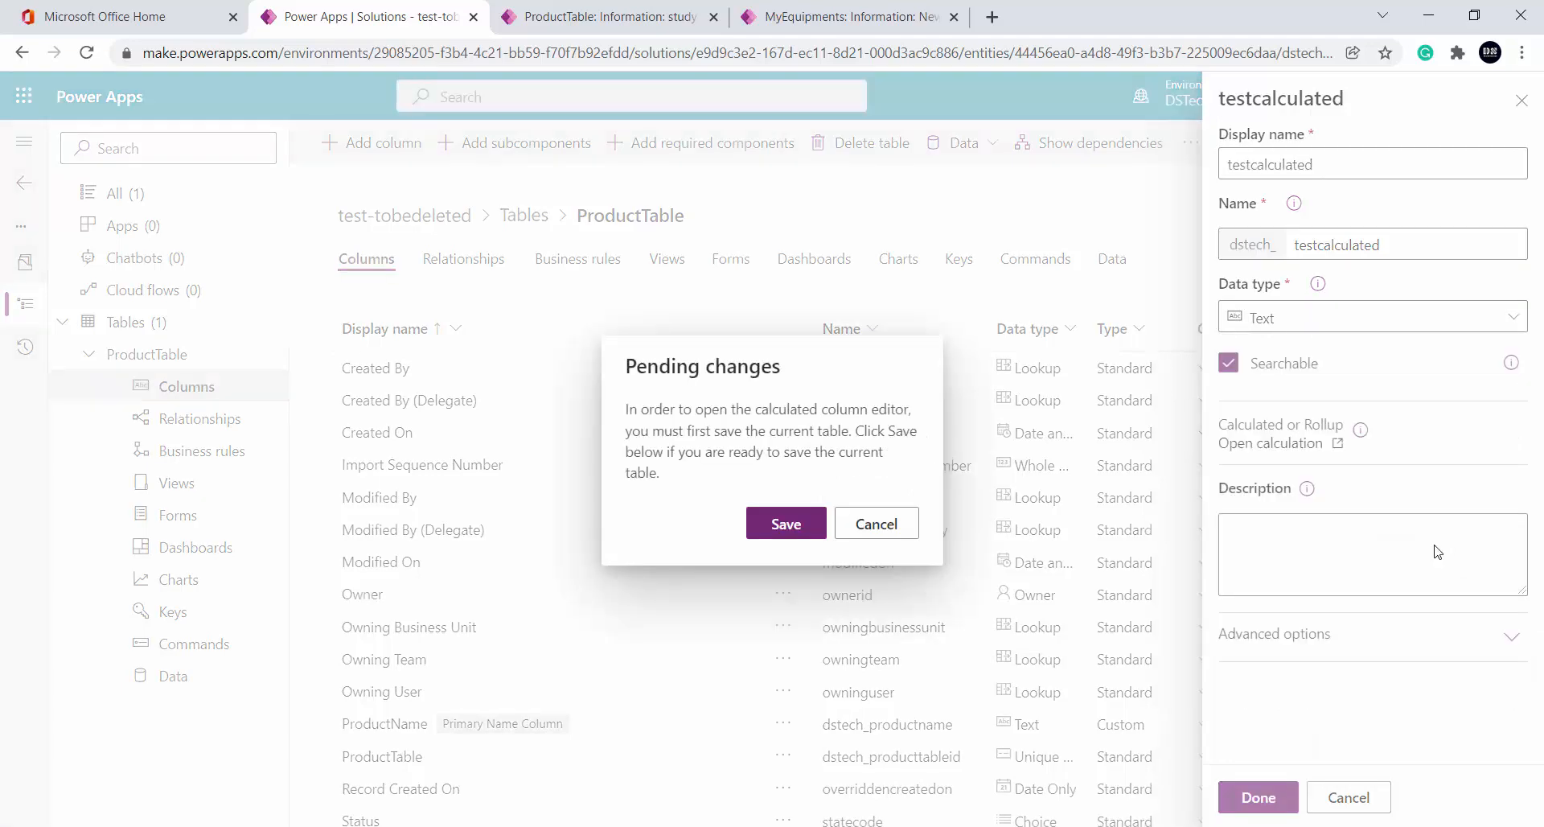
click(790, 525)
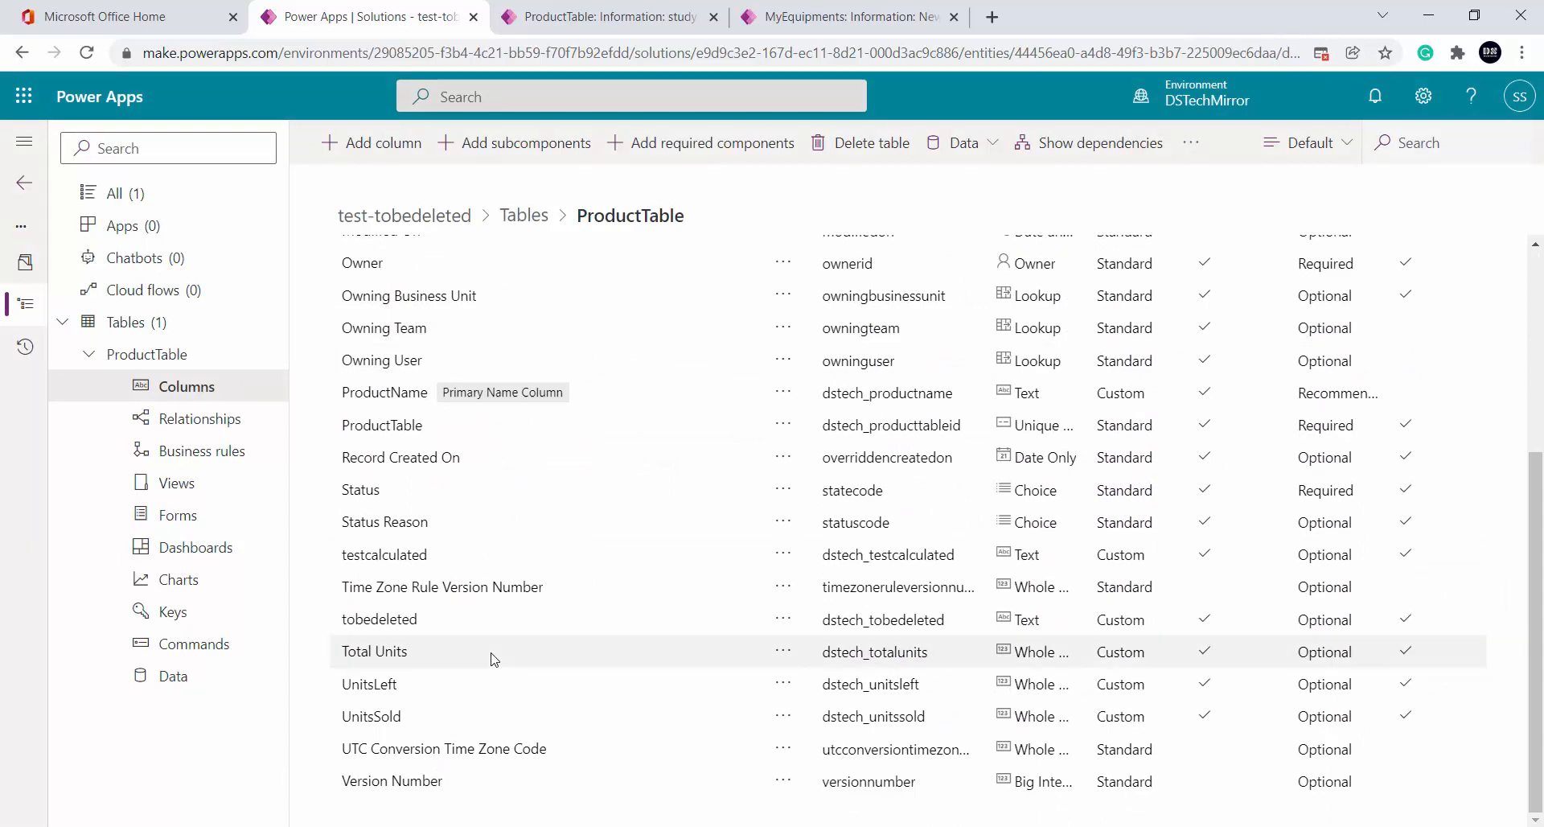
View testcalculated's empty calculation, close it without changes, and finish editing the table
click(412, 561)
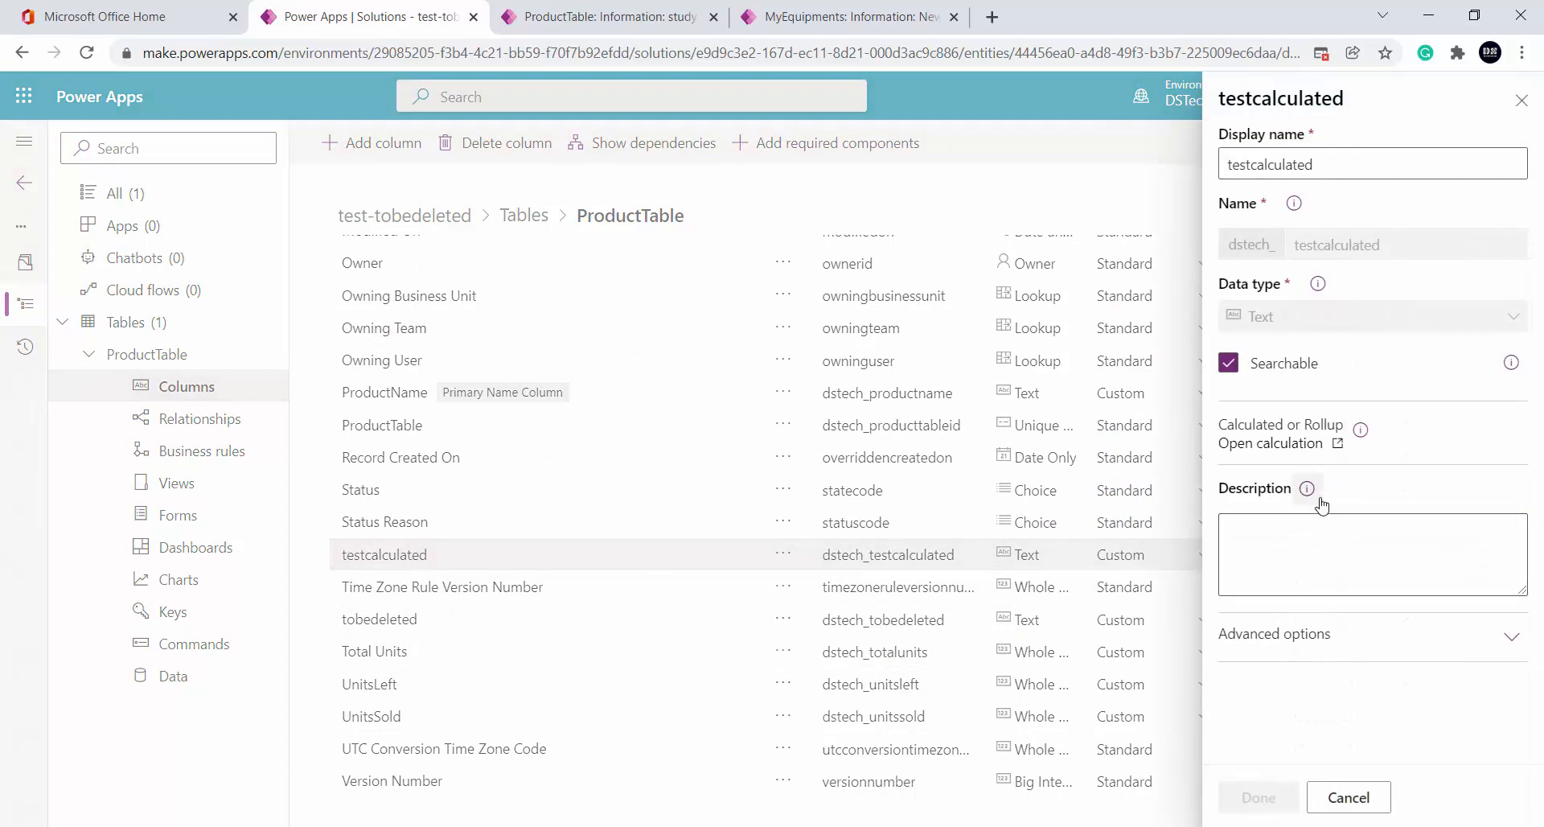
click(1336, 448)
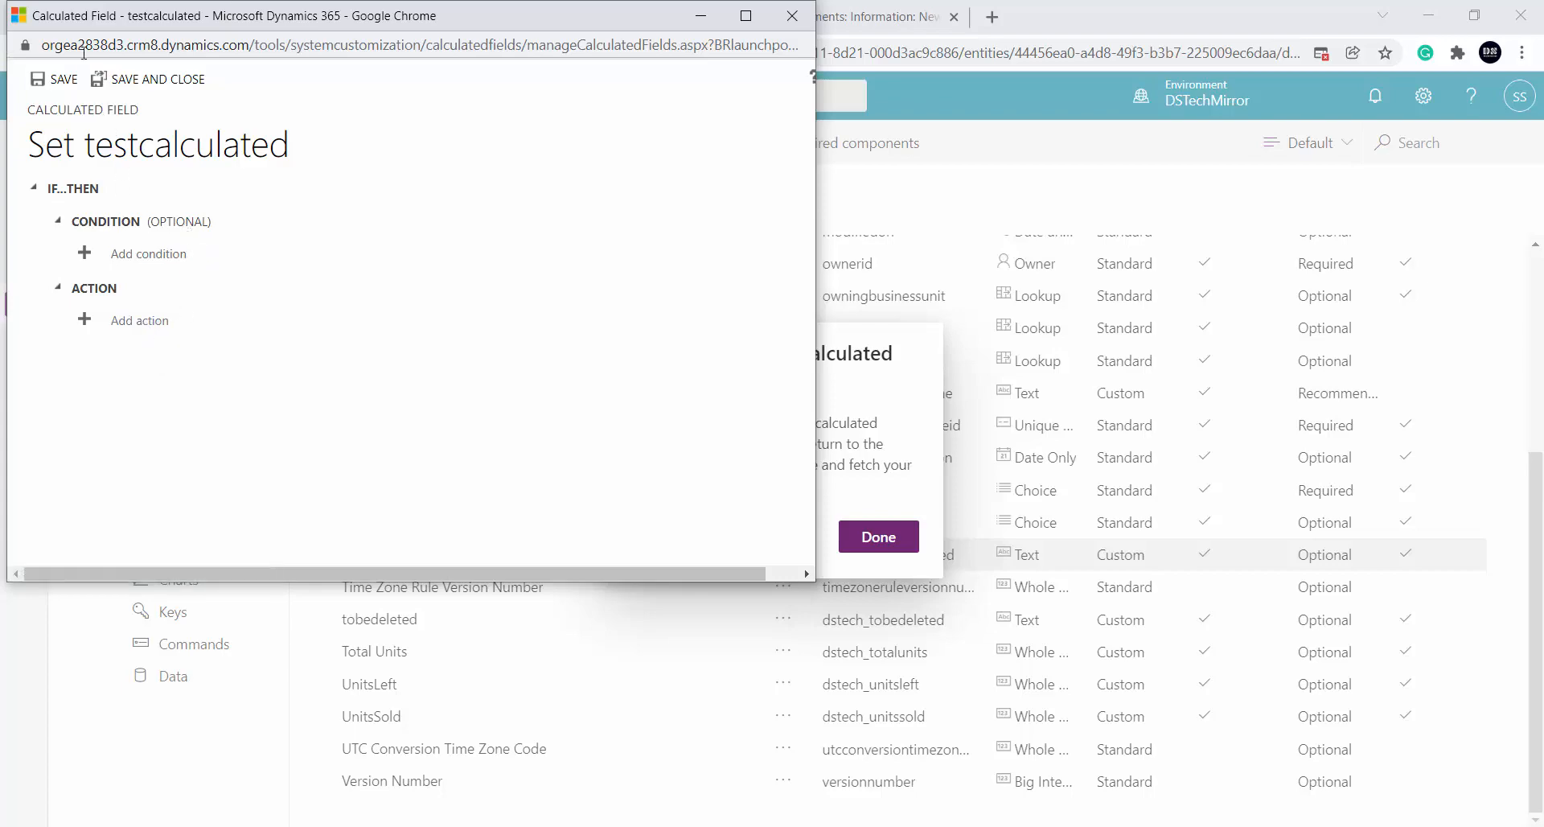
click(792, 15)
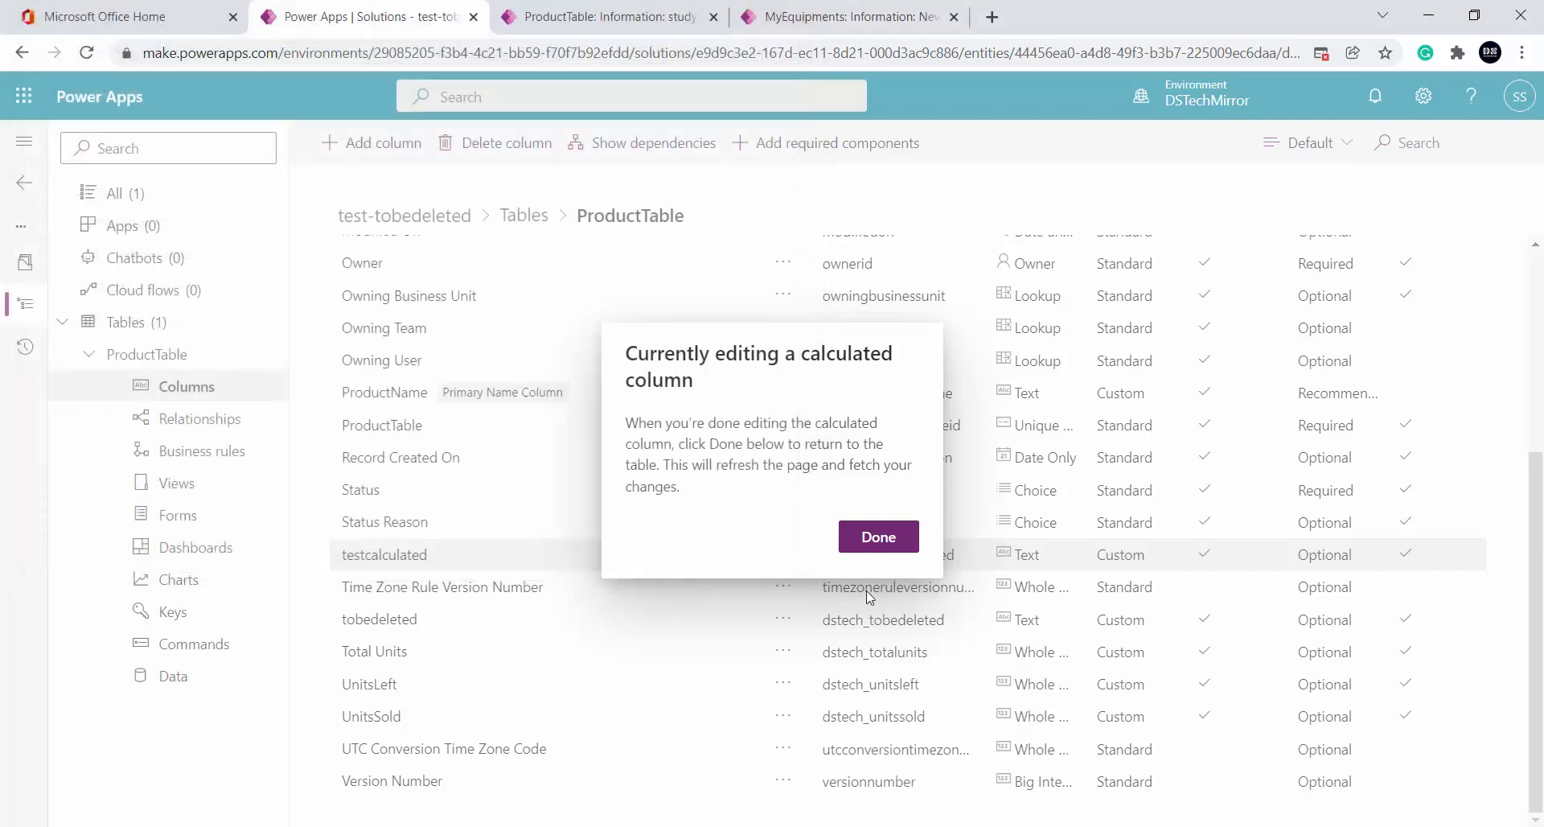
click(878, 536)
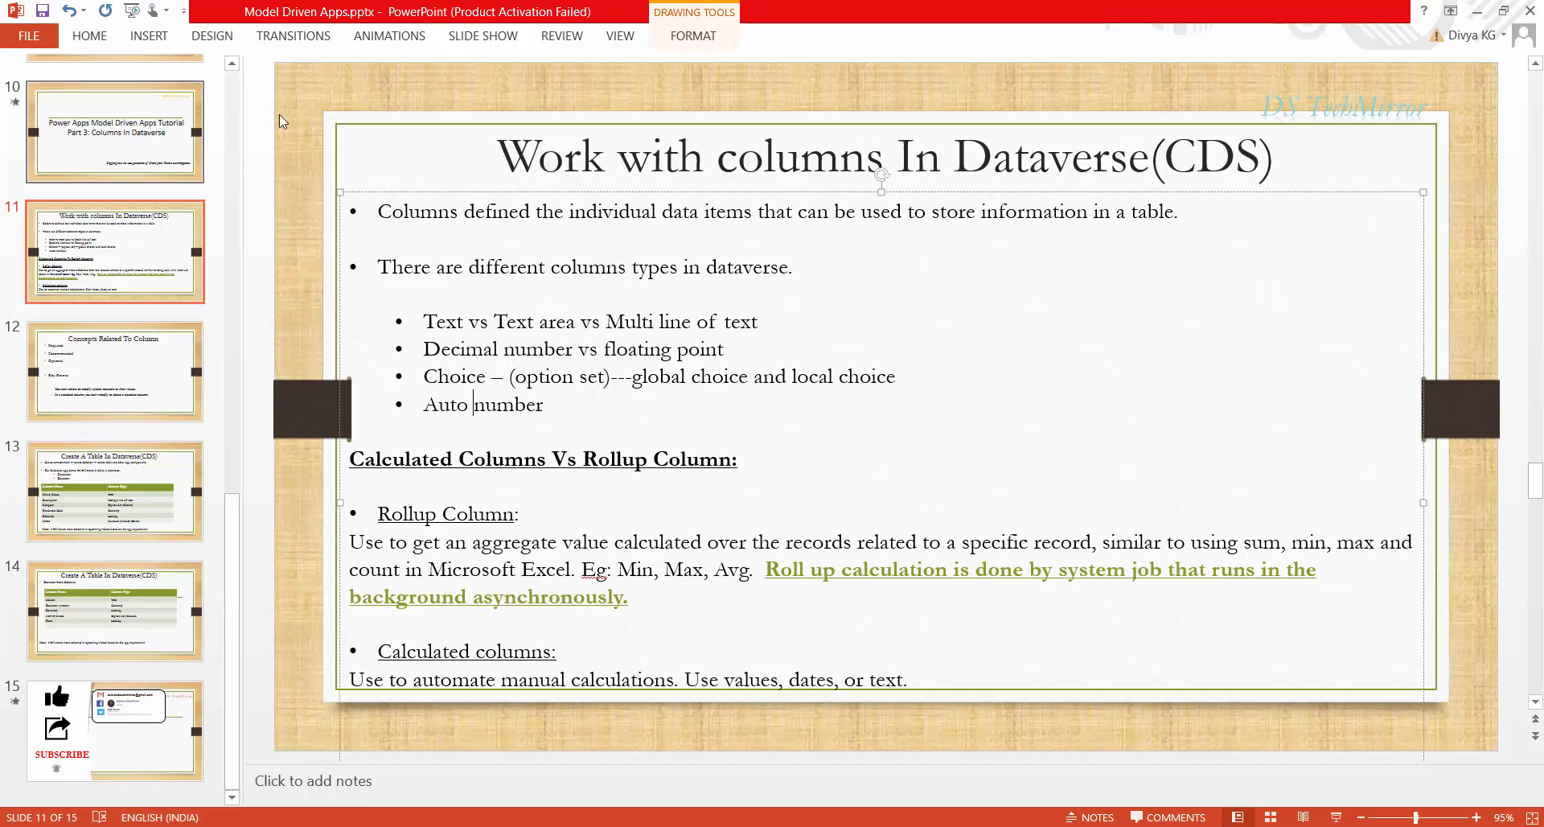
Select the words 'Rollup Column' in the slide's text box
drag(377, 515, 497, 524)
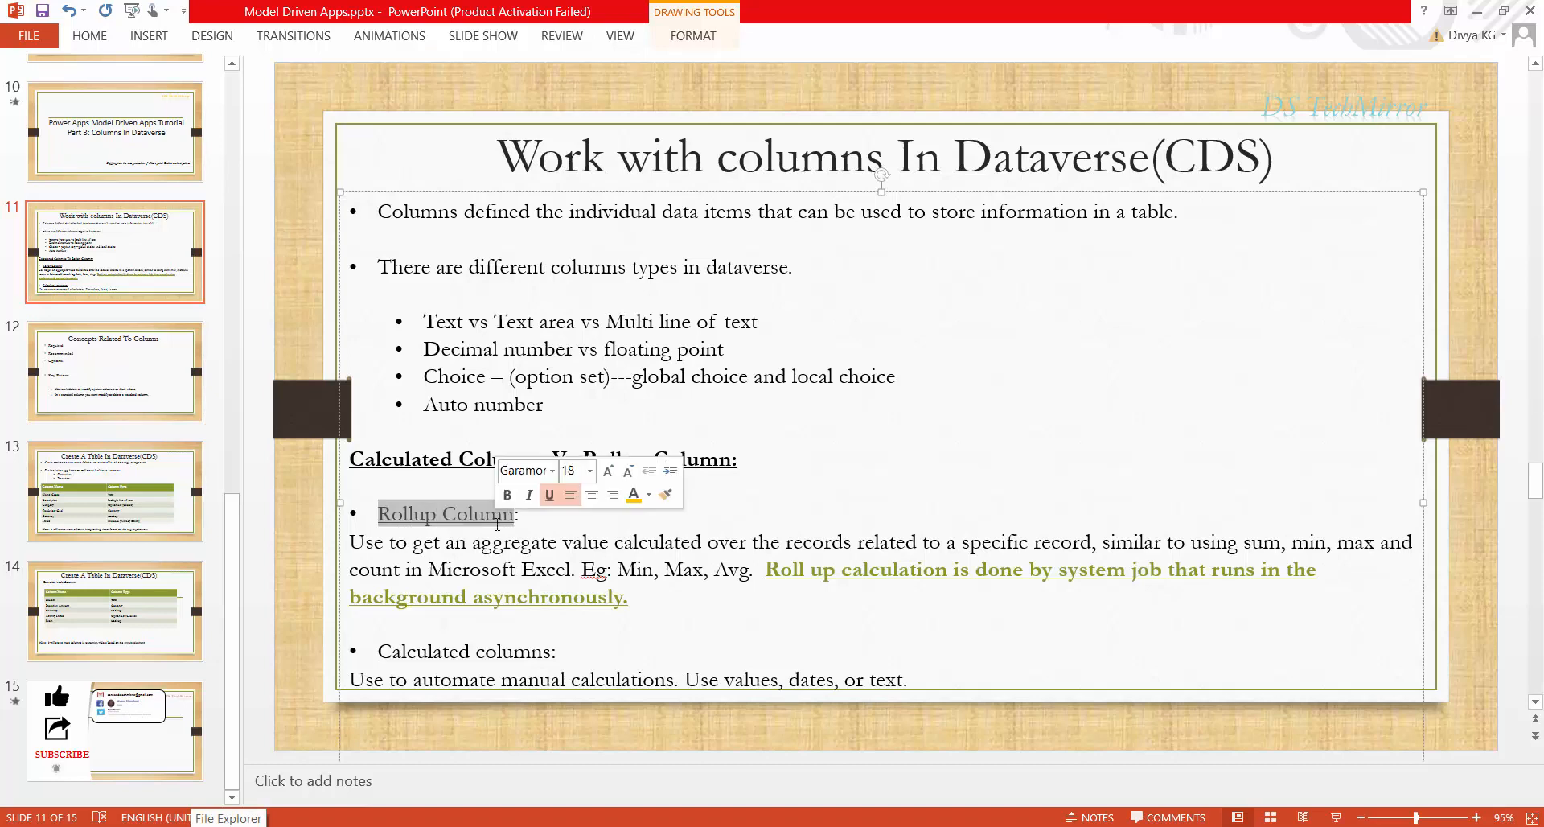
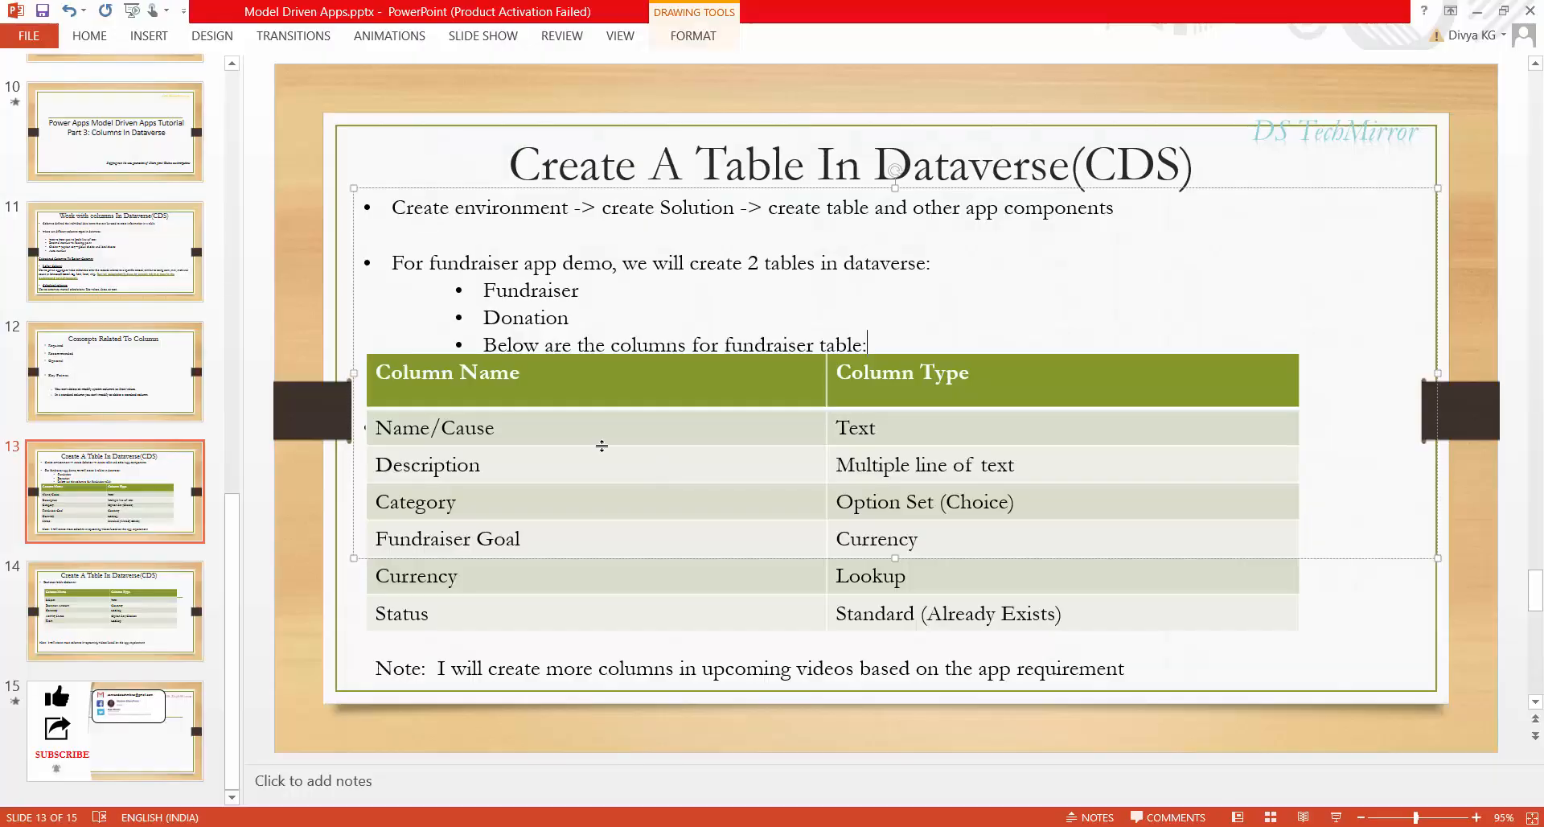
Show slide 13, 'Create A Table In Dataverse(CDS)', with the Fundraiser columns and their types
key(alt+Tab)
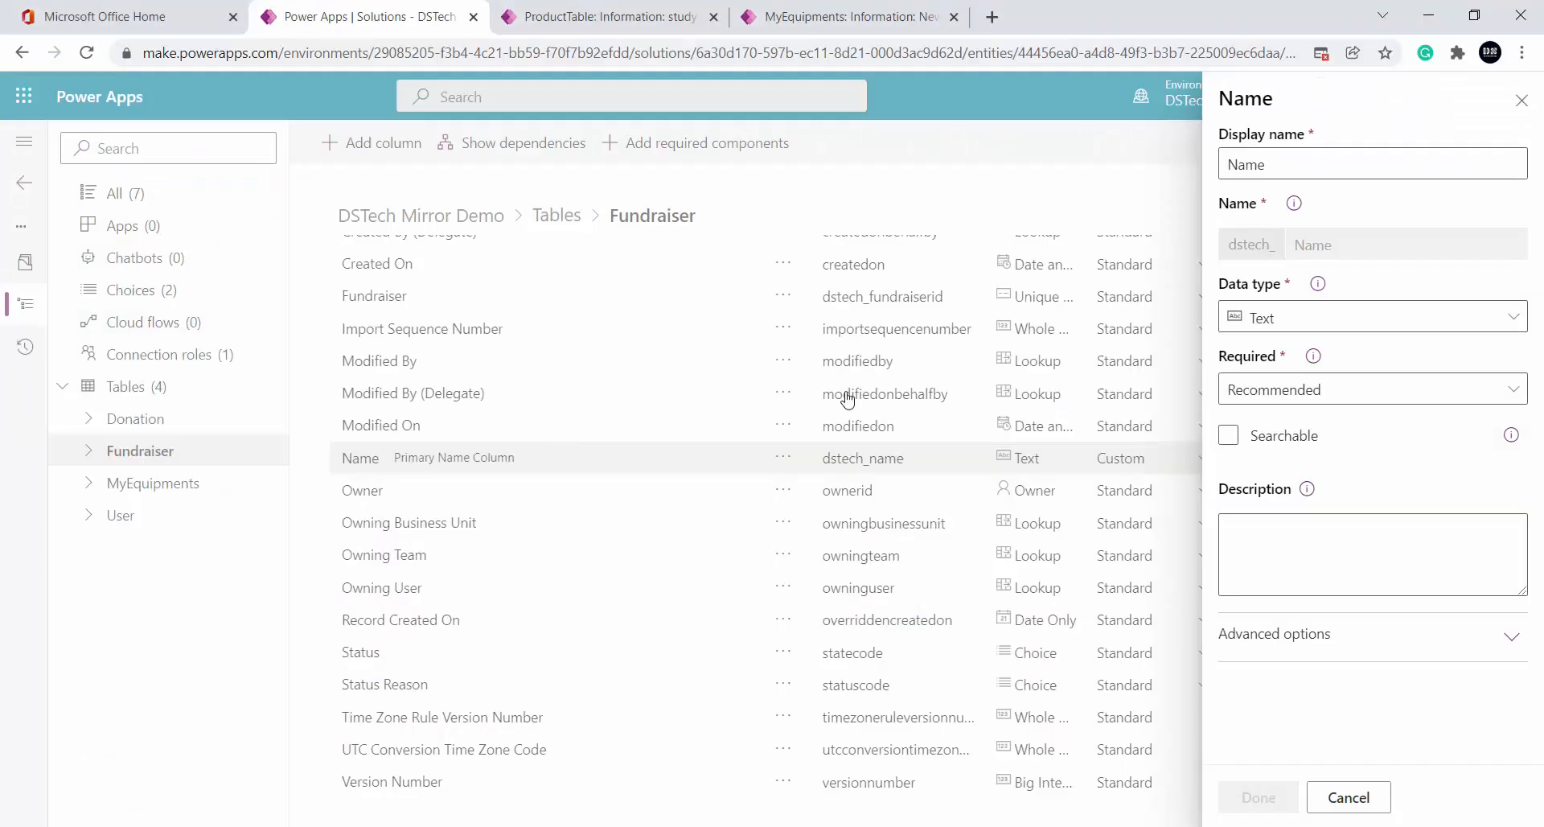
key(alt+Tab)
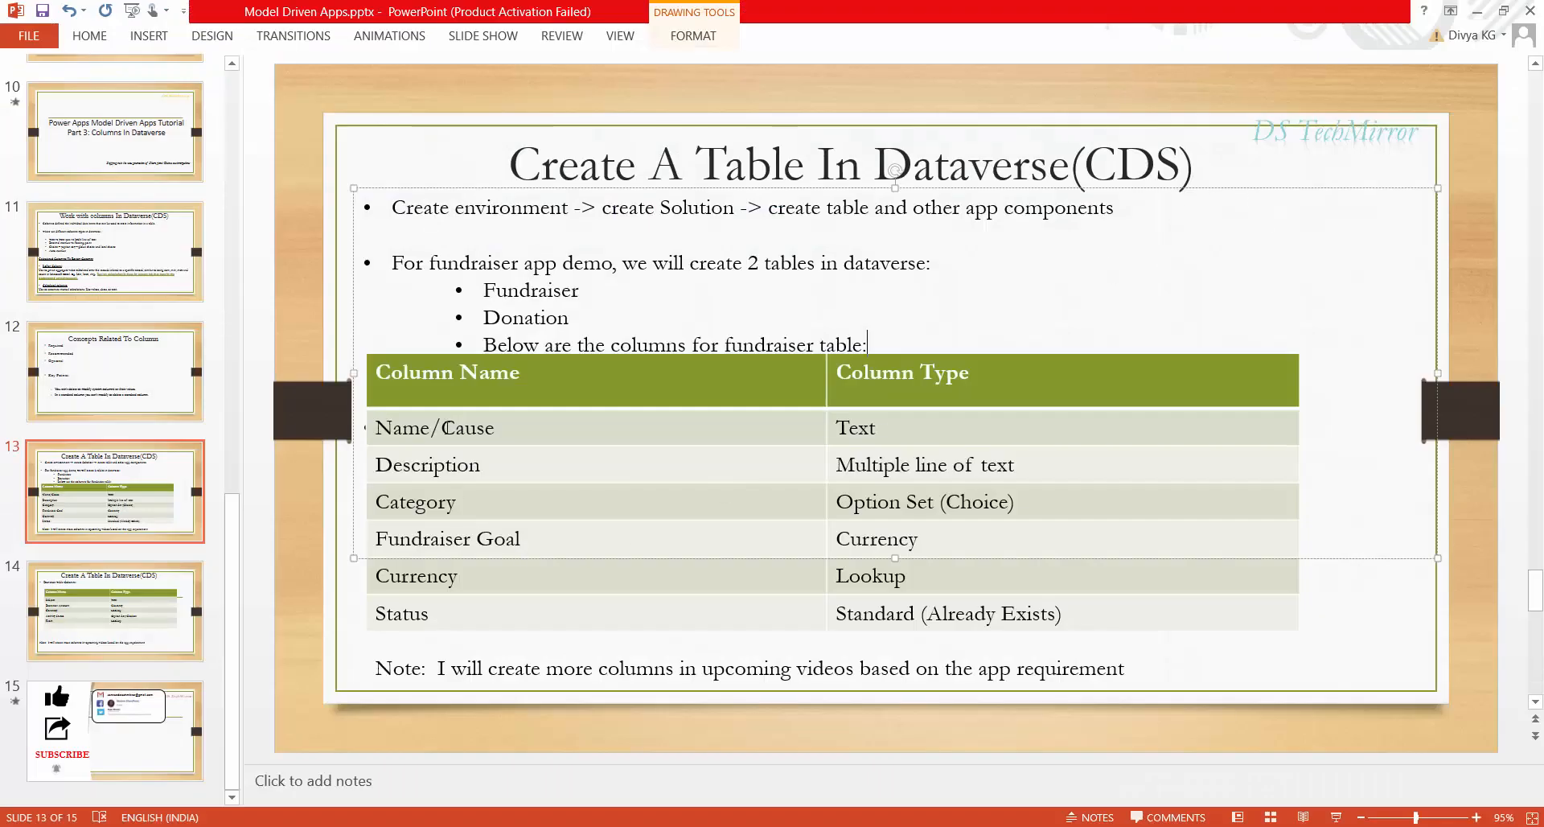
key(alt+Tab)
Change the primary column's display name from Name to Cause and compare it with the slide
click(1239, 164)
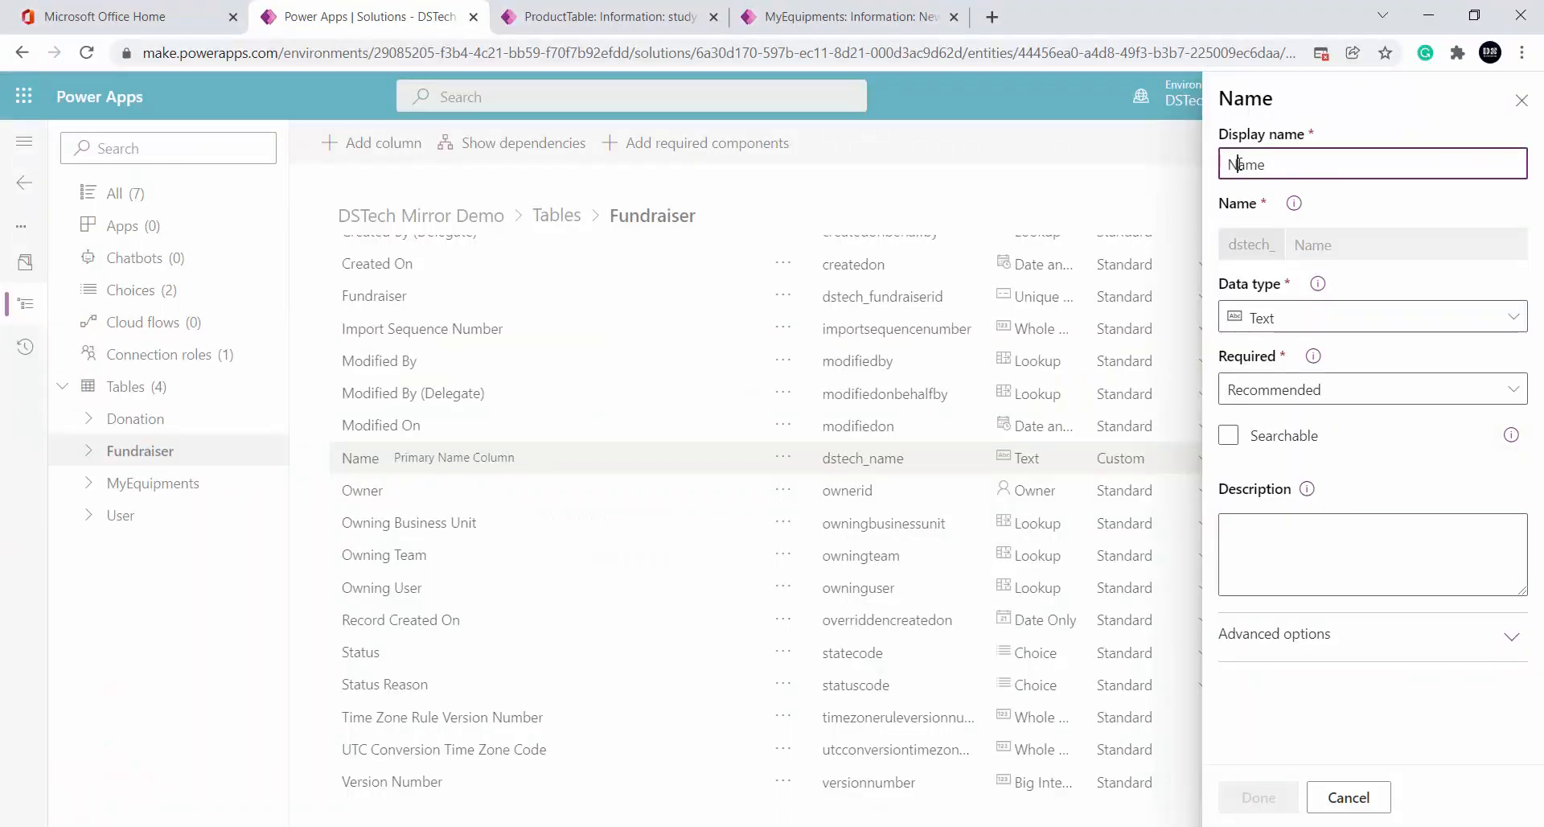
double_click(1239, 164)
text(Cais)
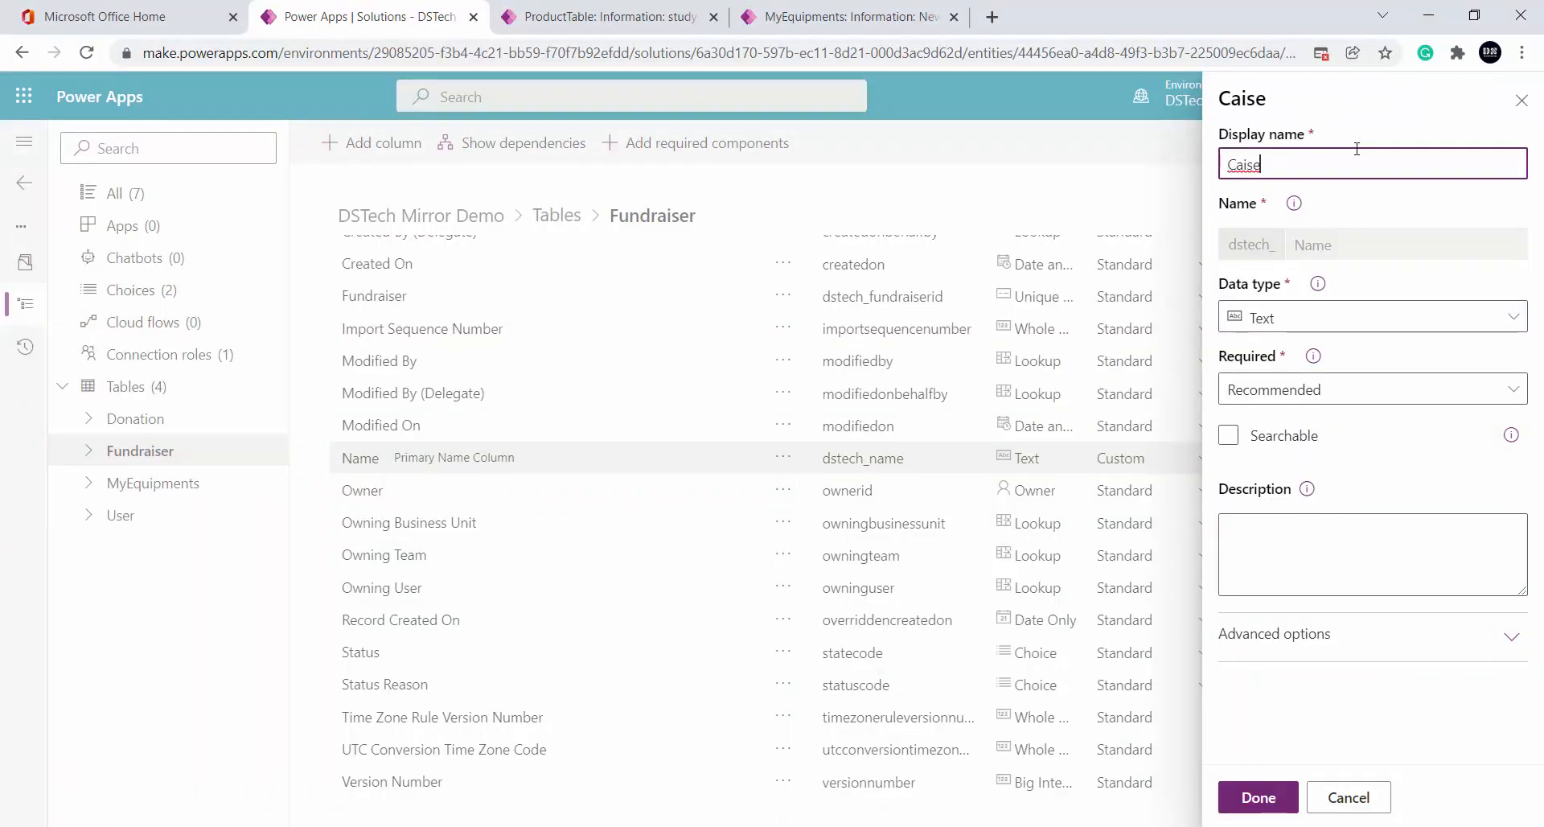
key(BackSpace)
key(BackSpace)
text(use)
click(1259, 797)
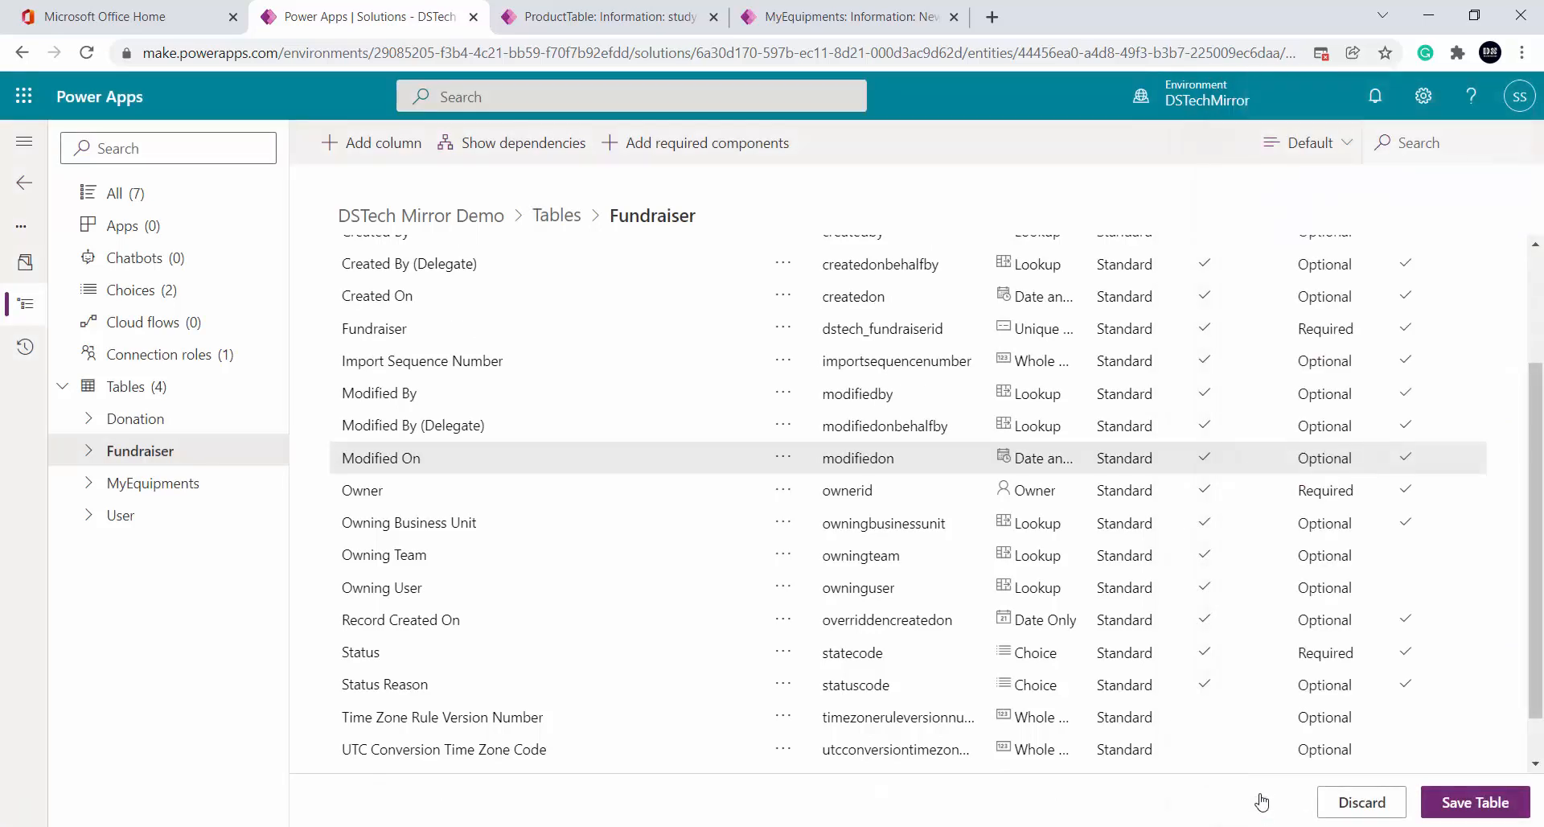
key(alt+Tab)
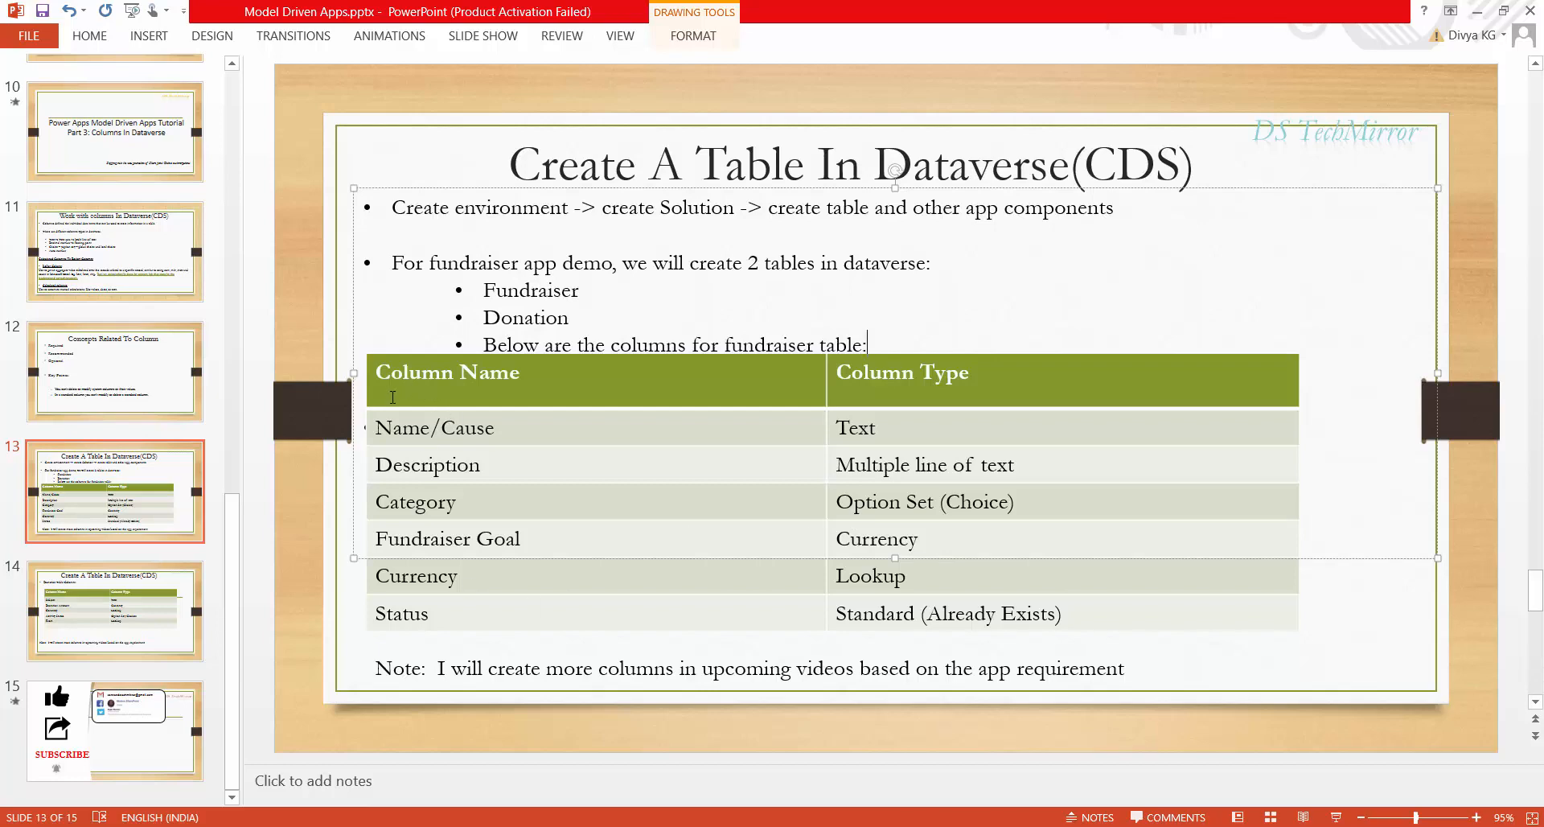
key(alt+Tab)
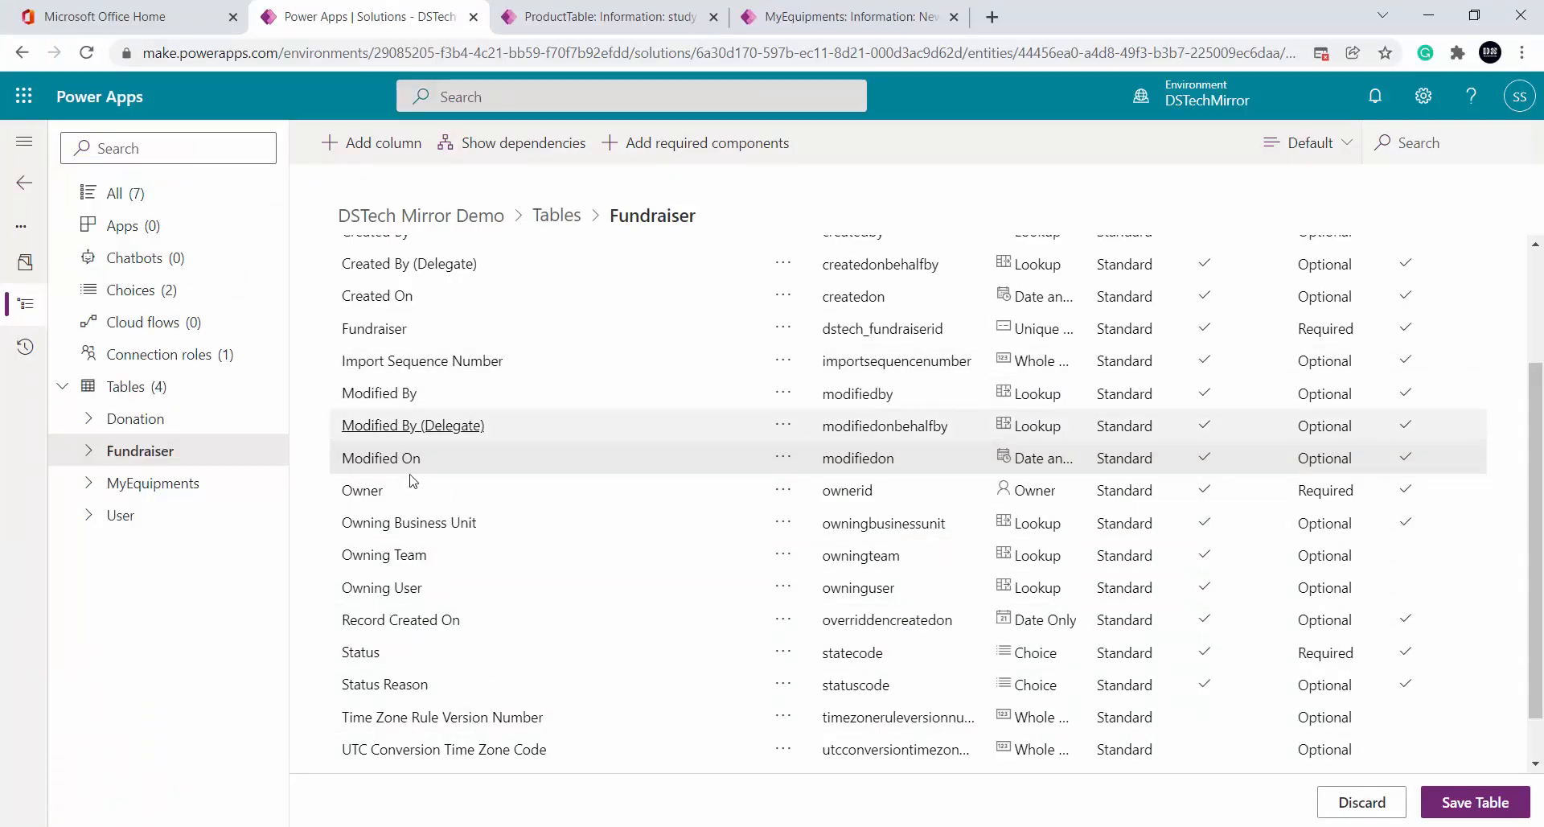
Change the Cause column's display name to Name/Cause and recheck the planned-columns slide
scroll(399, 693, up, 2)
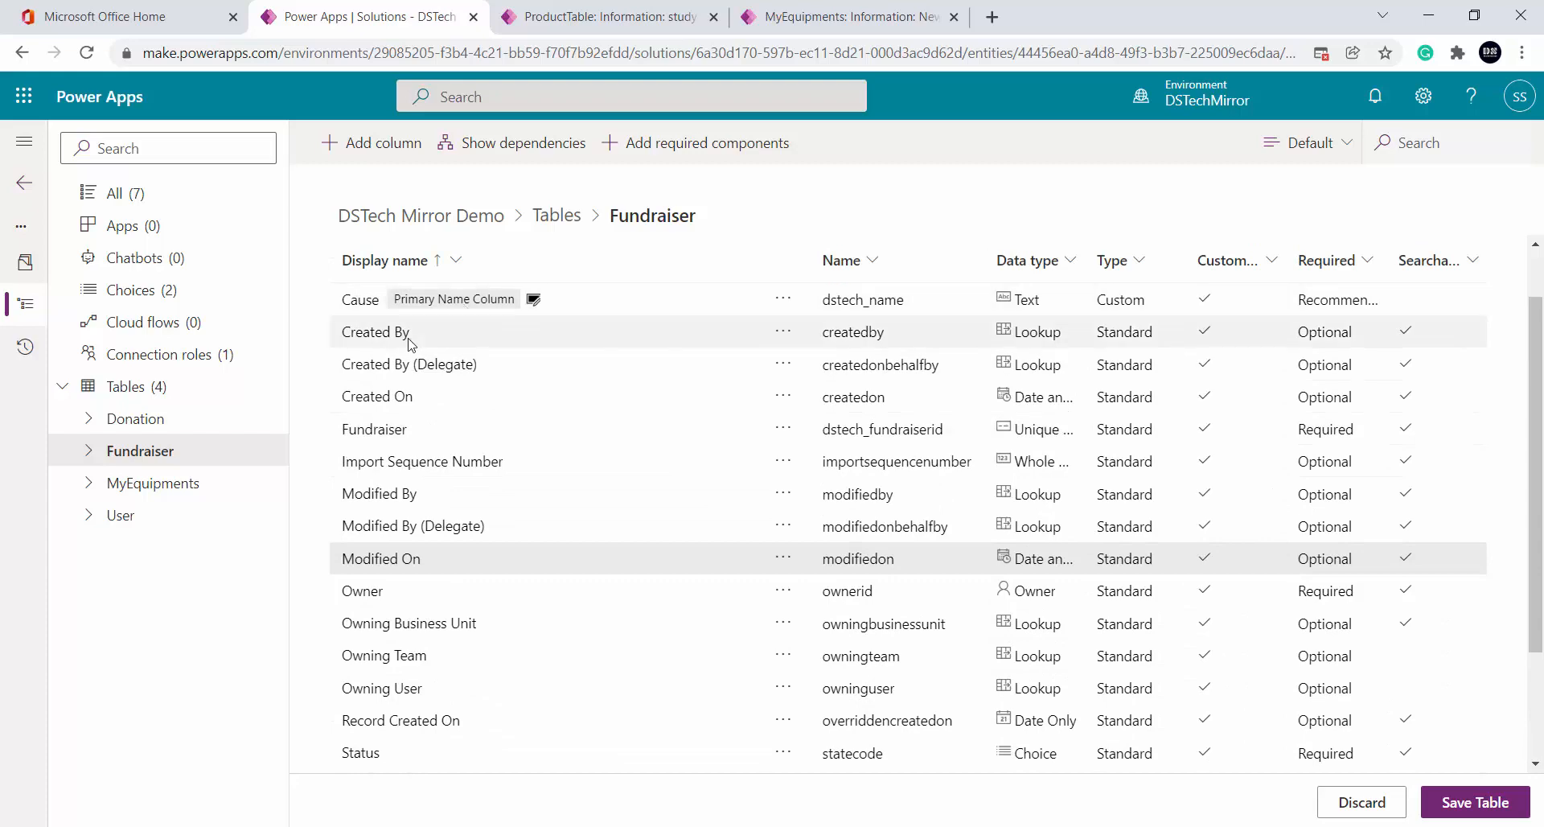
click(369, 307)
double_click(1306, 160)
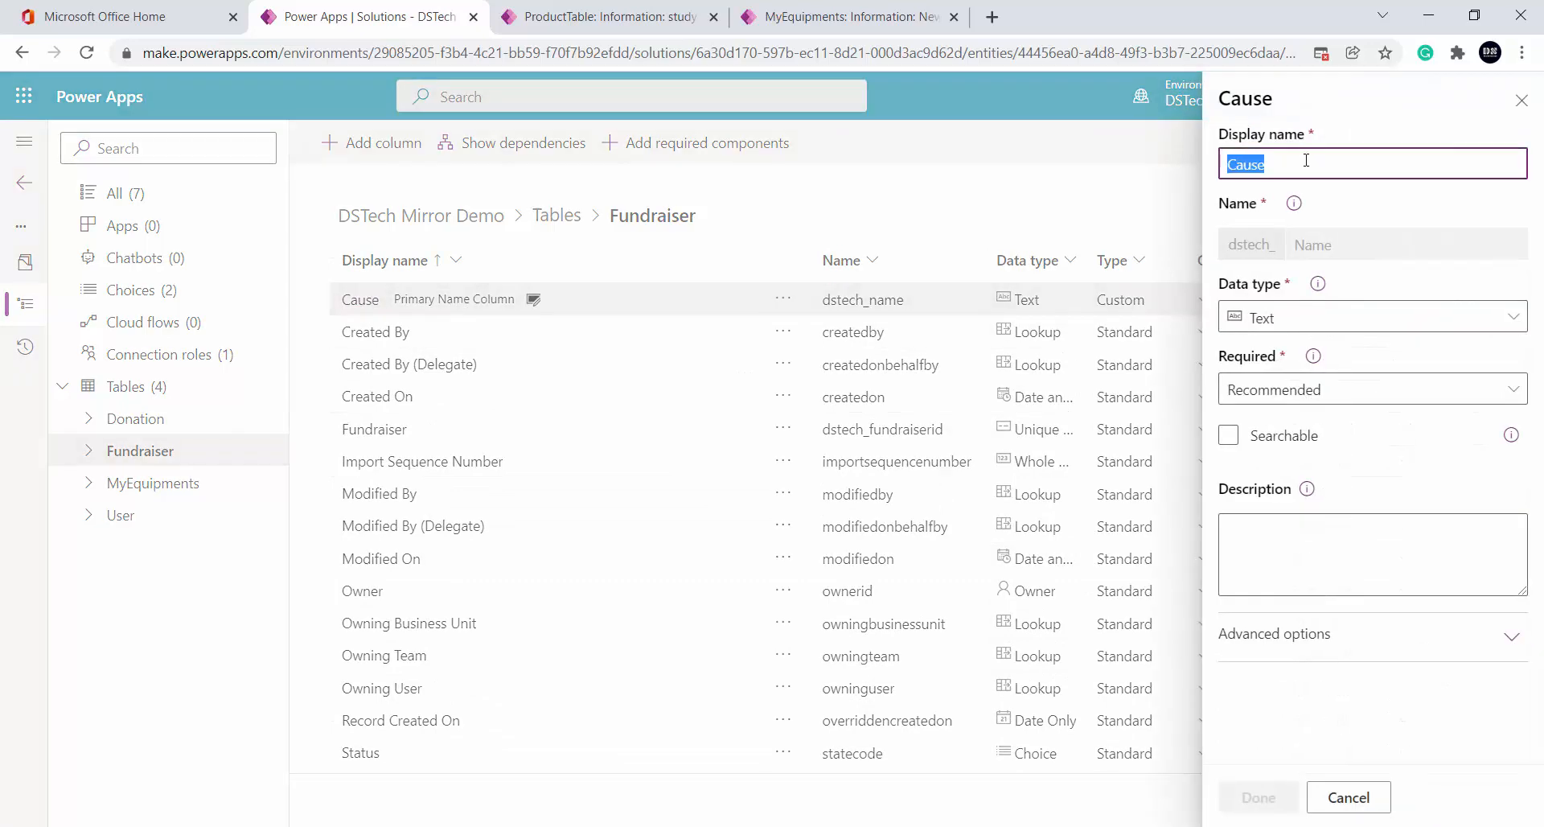
text(Name/)
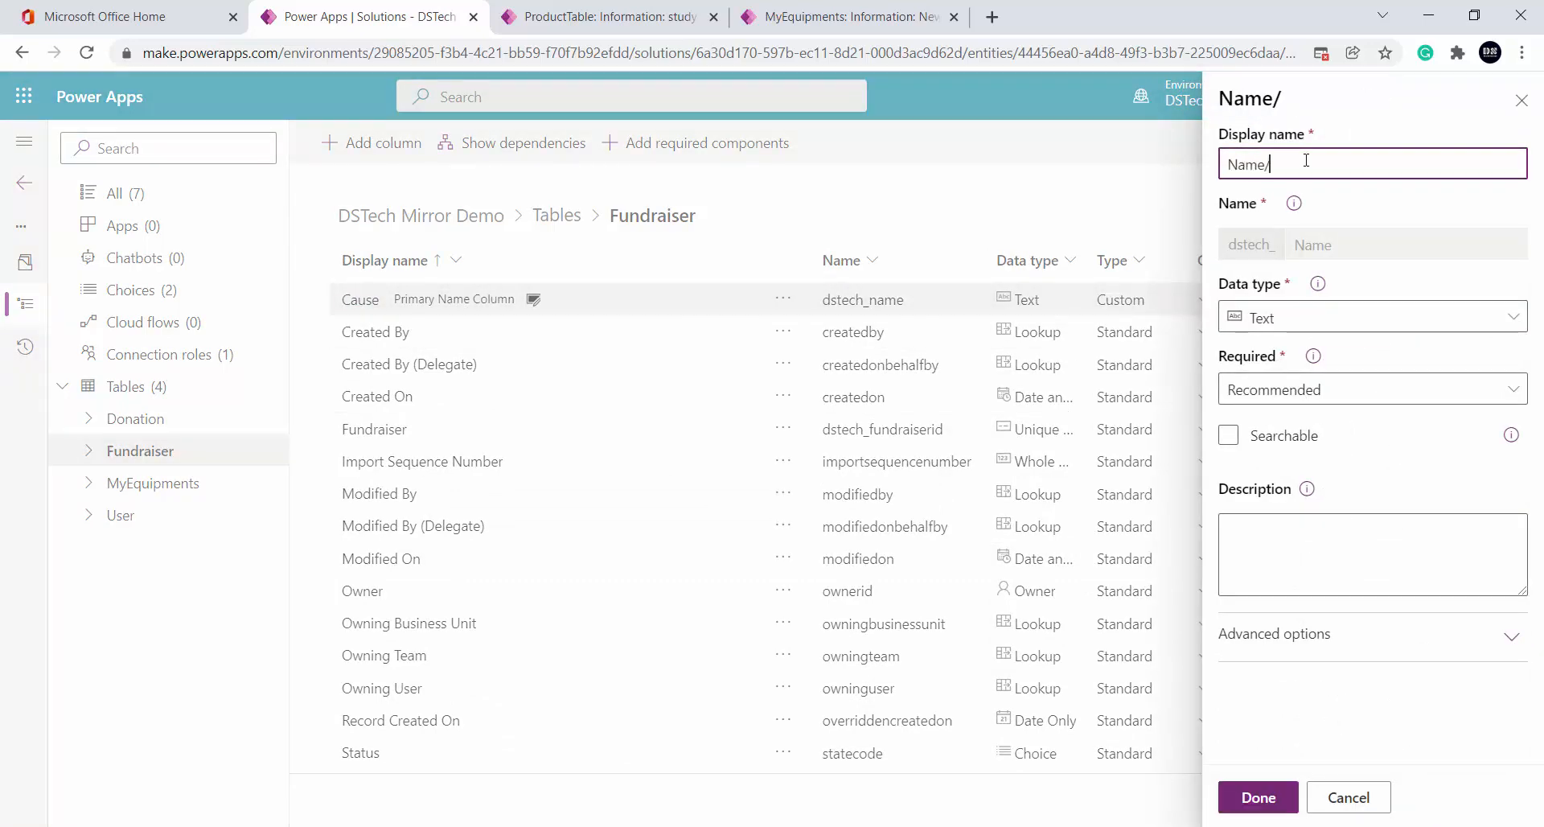
text(Cause)
click(1286, 802)
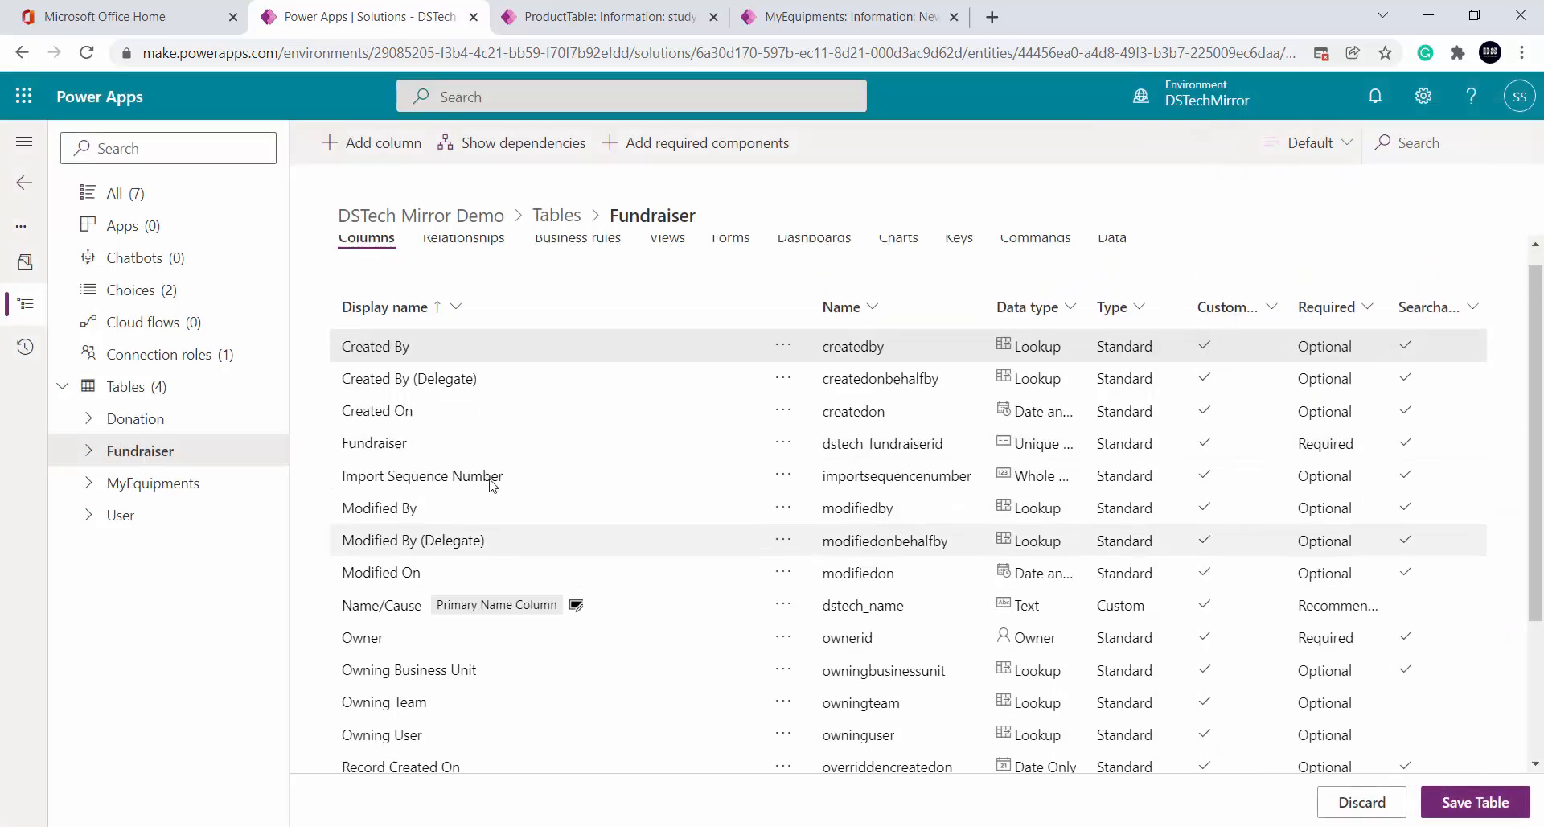
scroll(492, 484, down, 3)
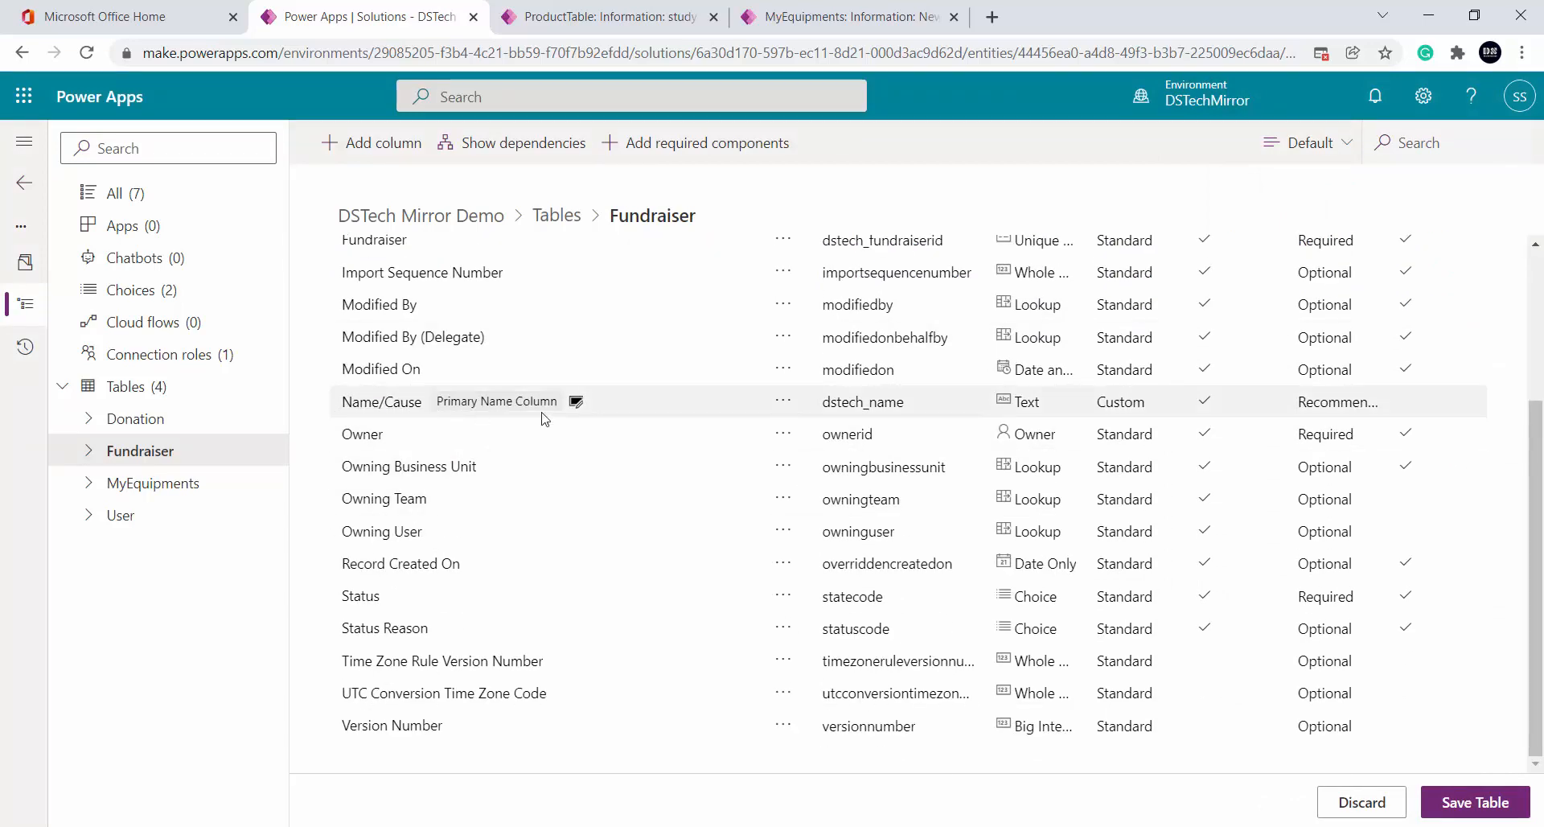
key(alt+Tab)
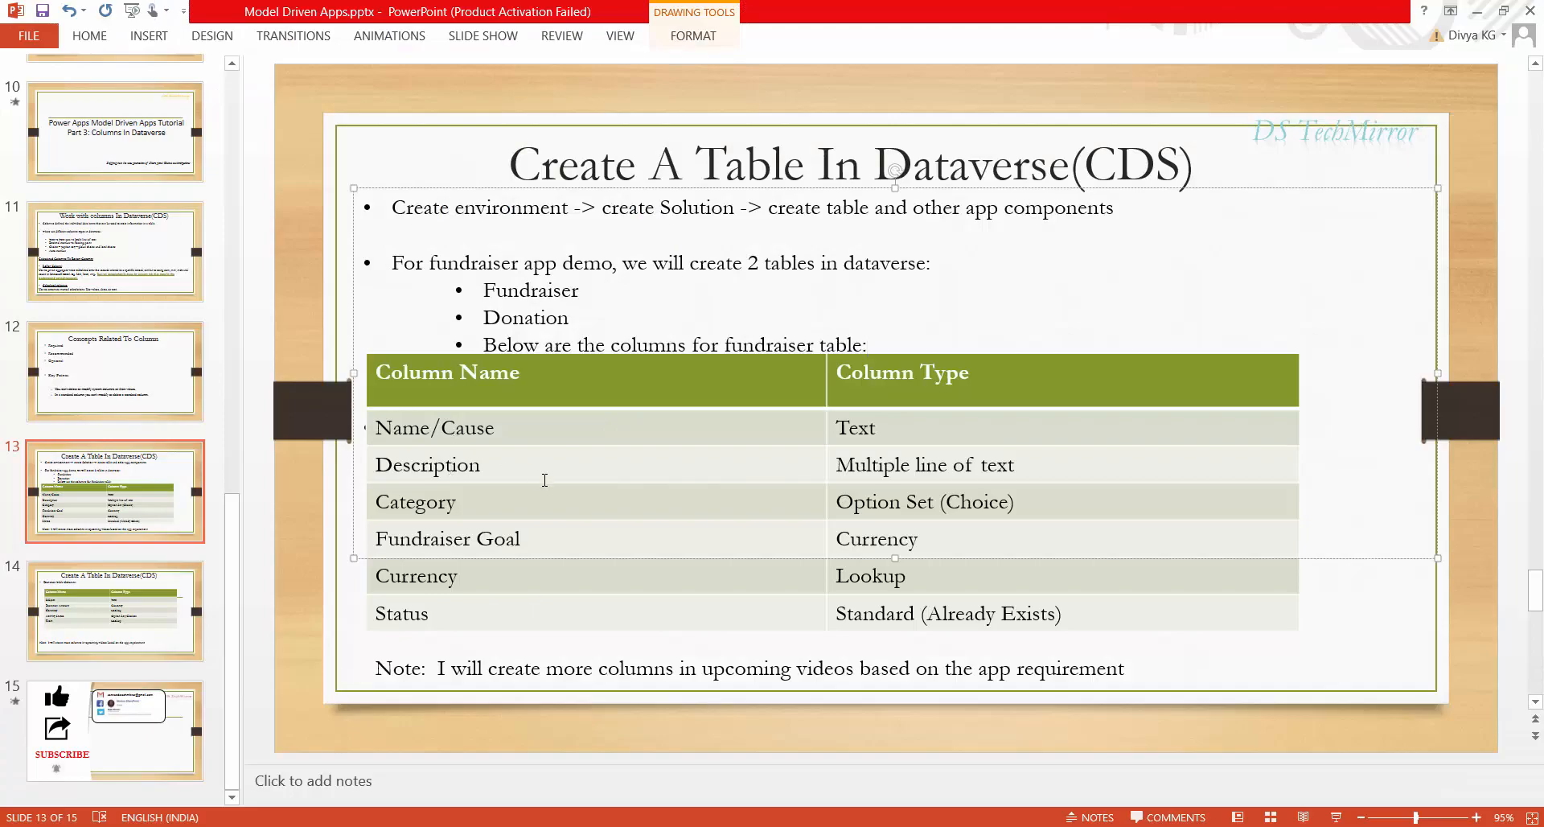
key(alt+Tab)
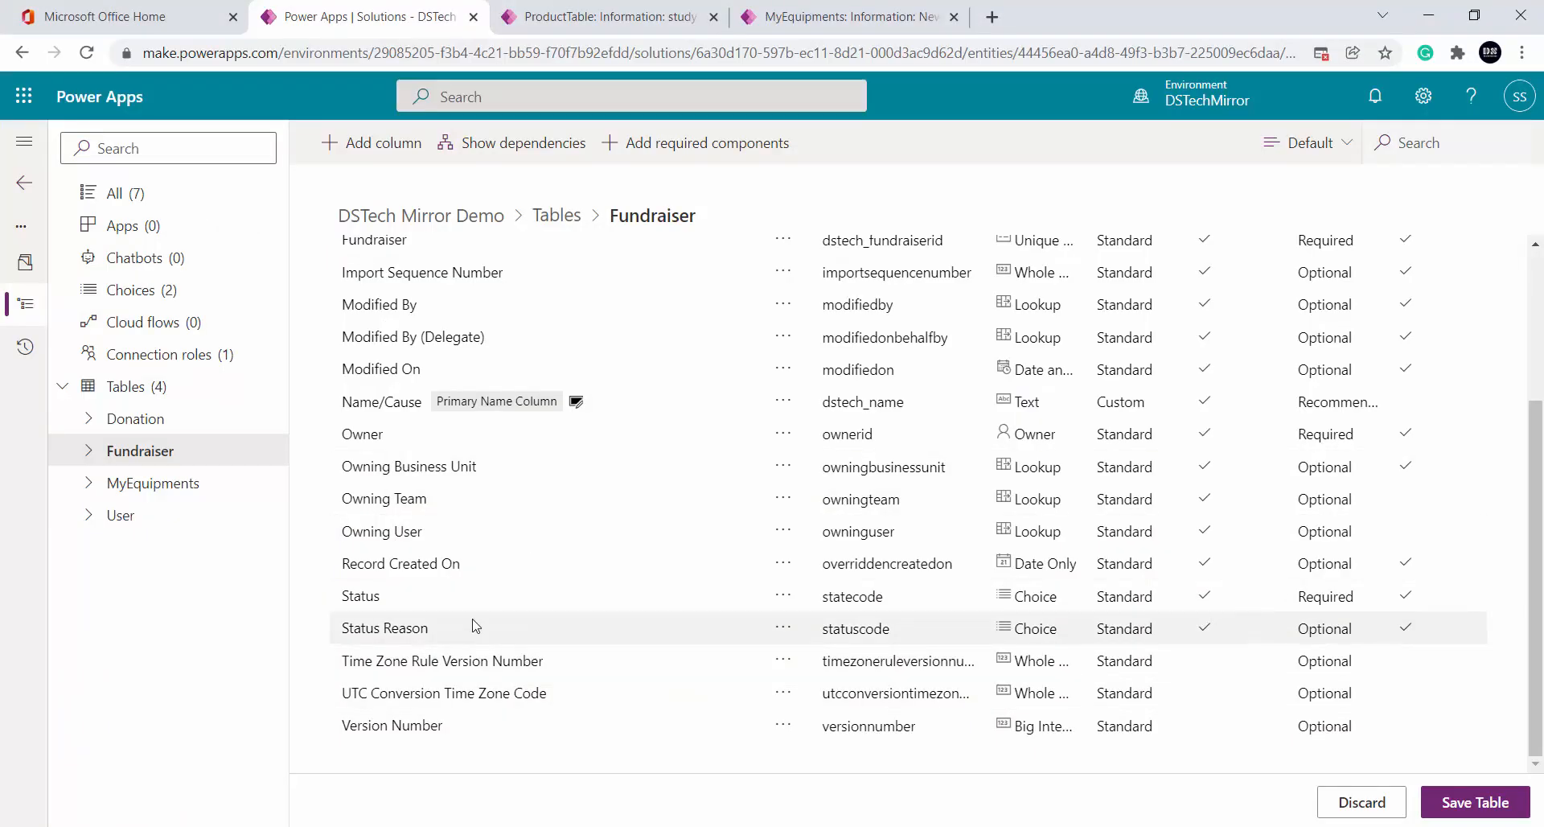
scroll(476, 625, up, 3)
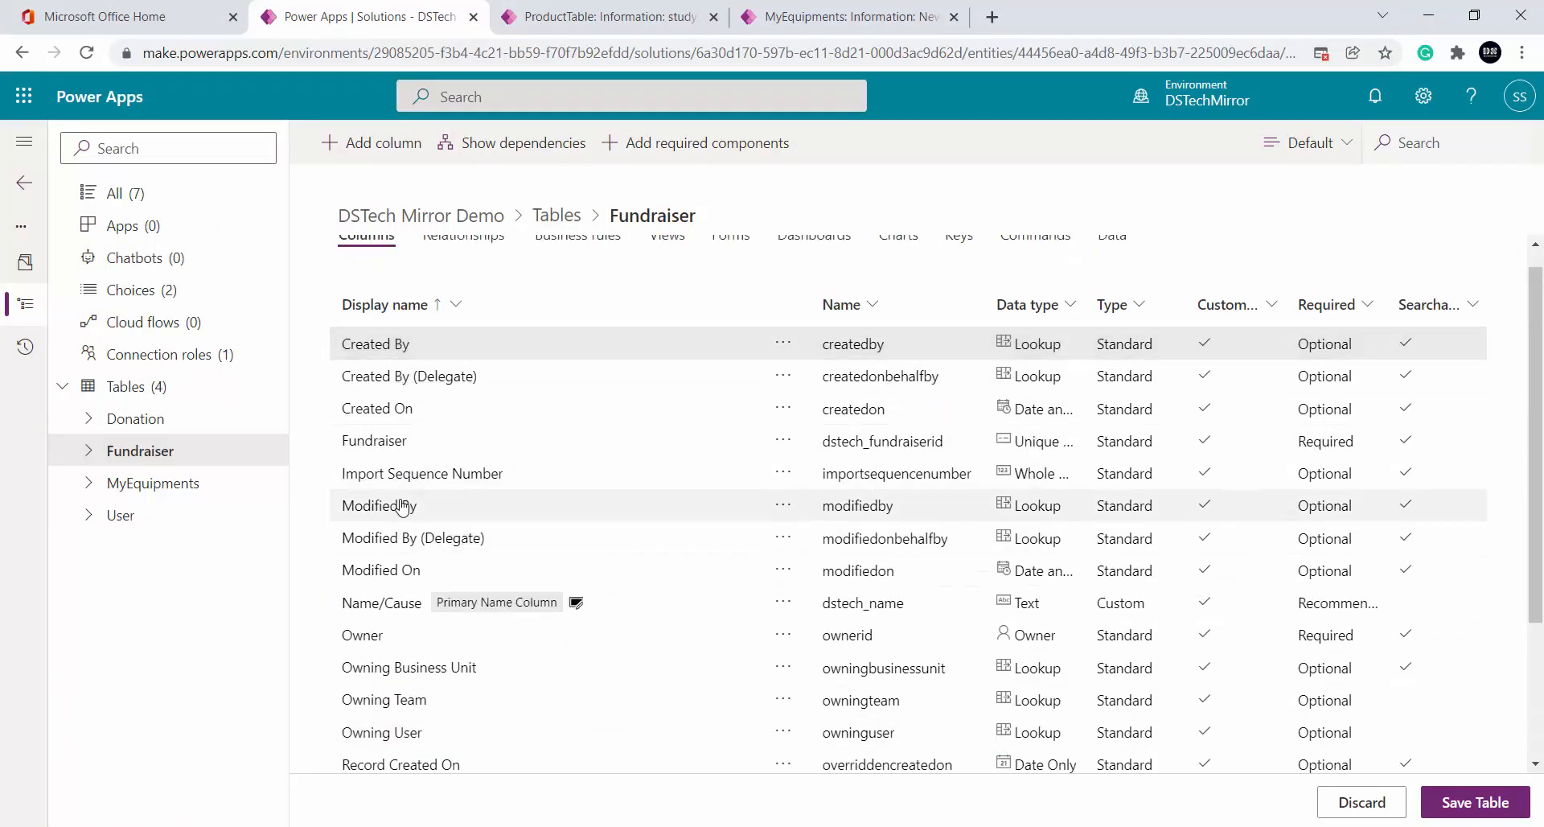
scroll(402, 507, down, 3)
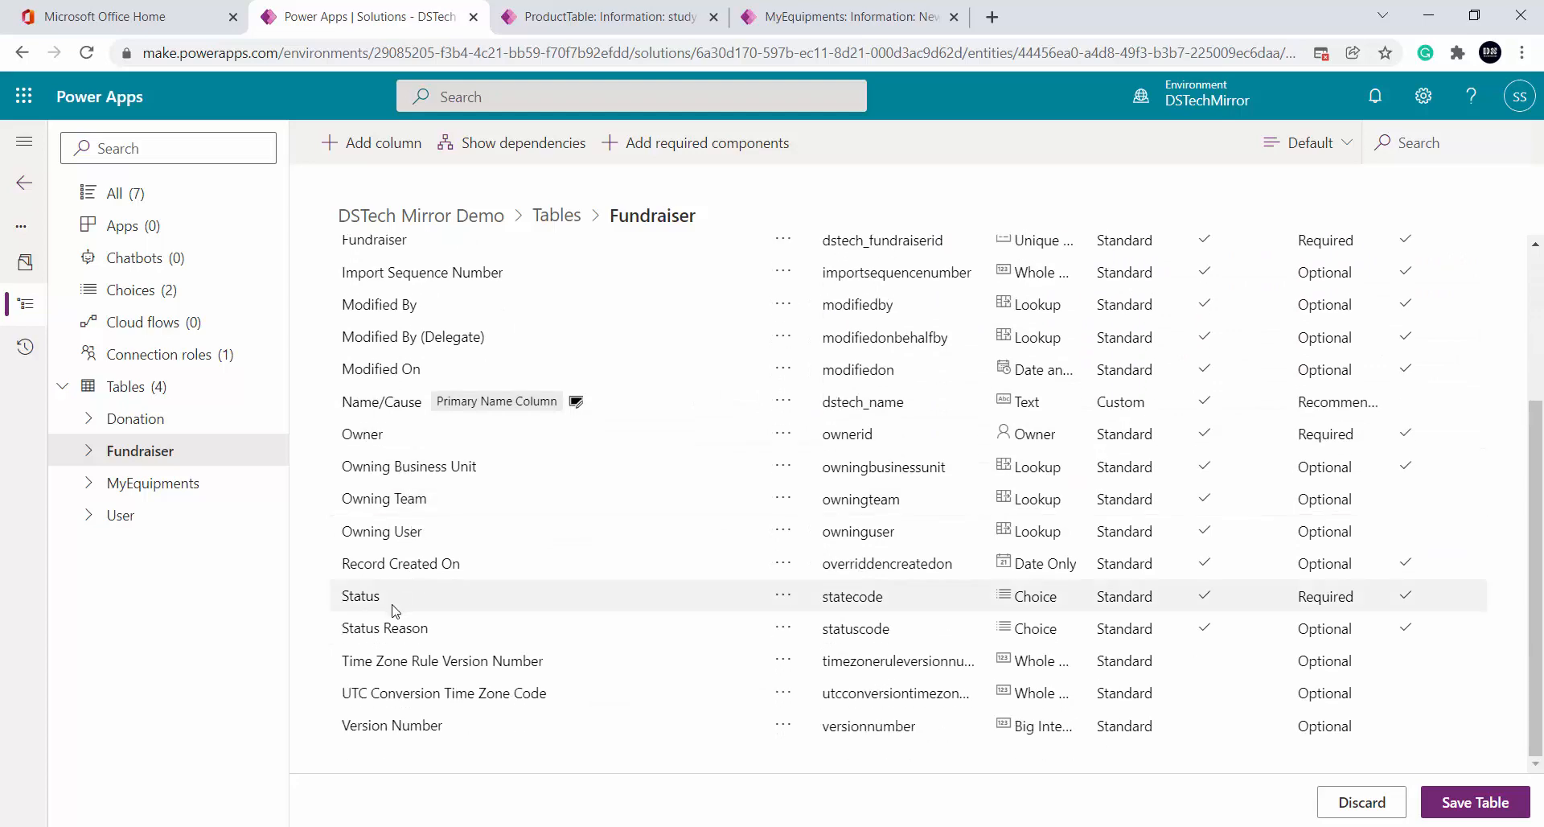
Add a new column named Description with the Text Area data type
click(354, 145)
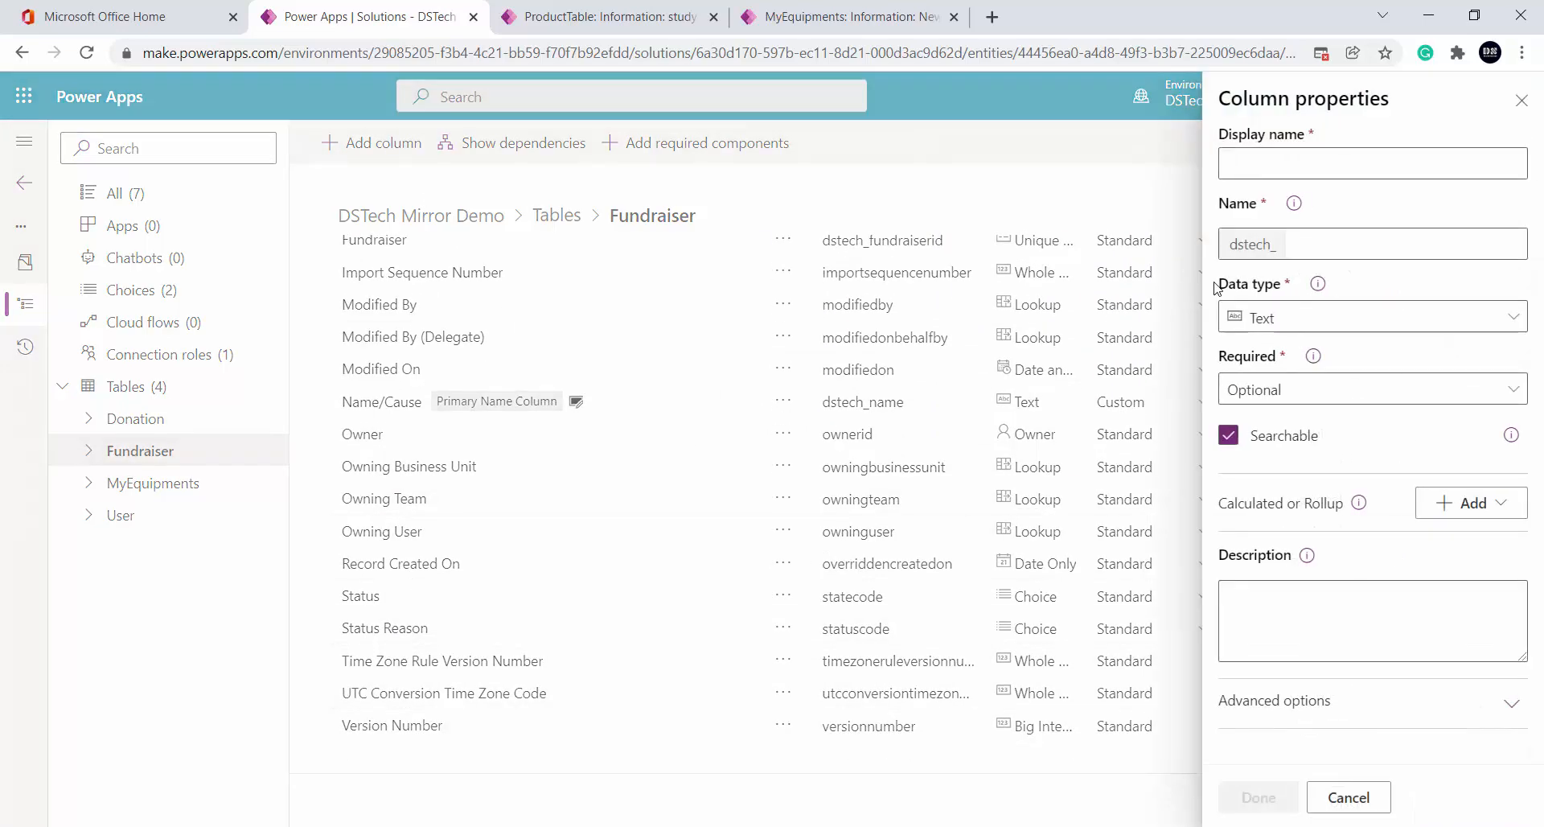
click(1293, 165)
text(Description)
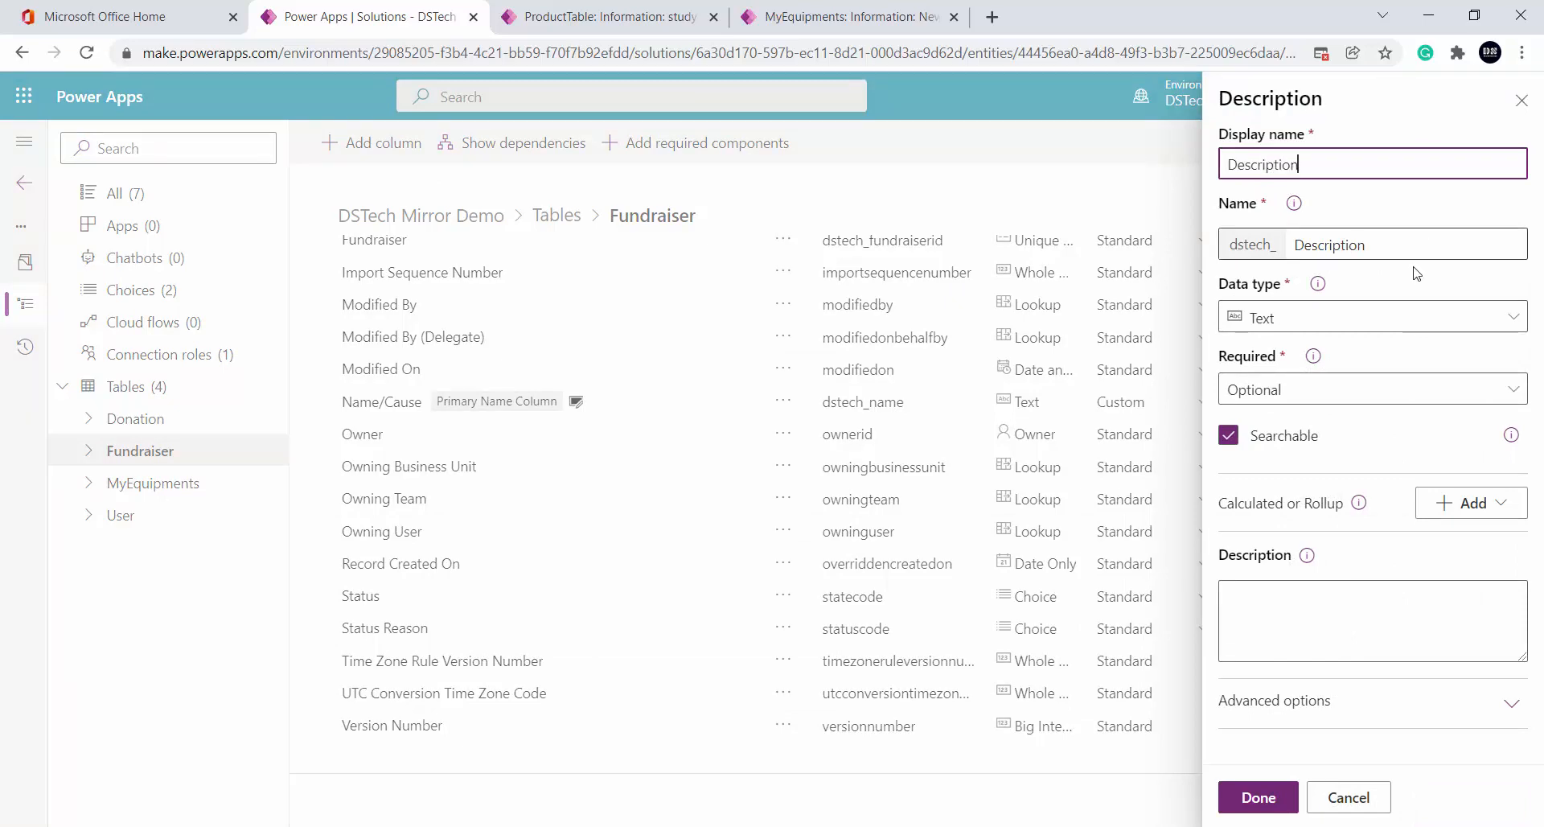
click(1411, 317)
click(992, 173)
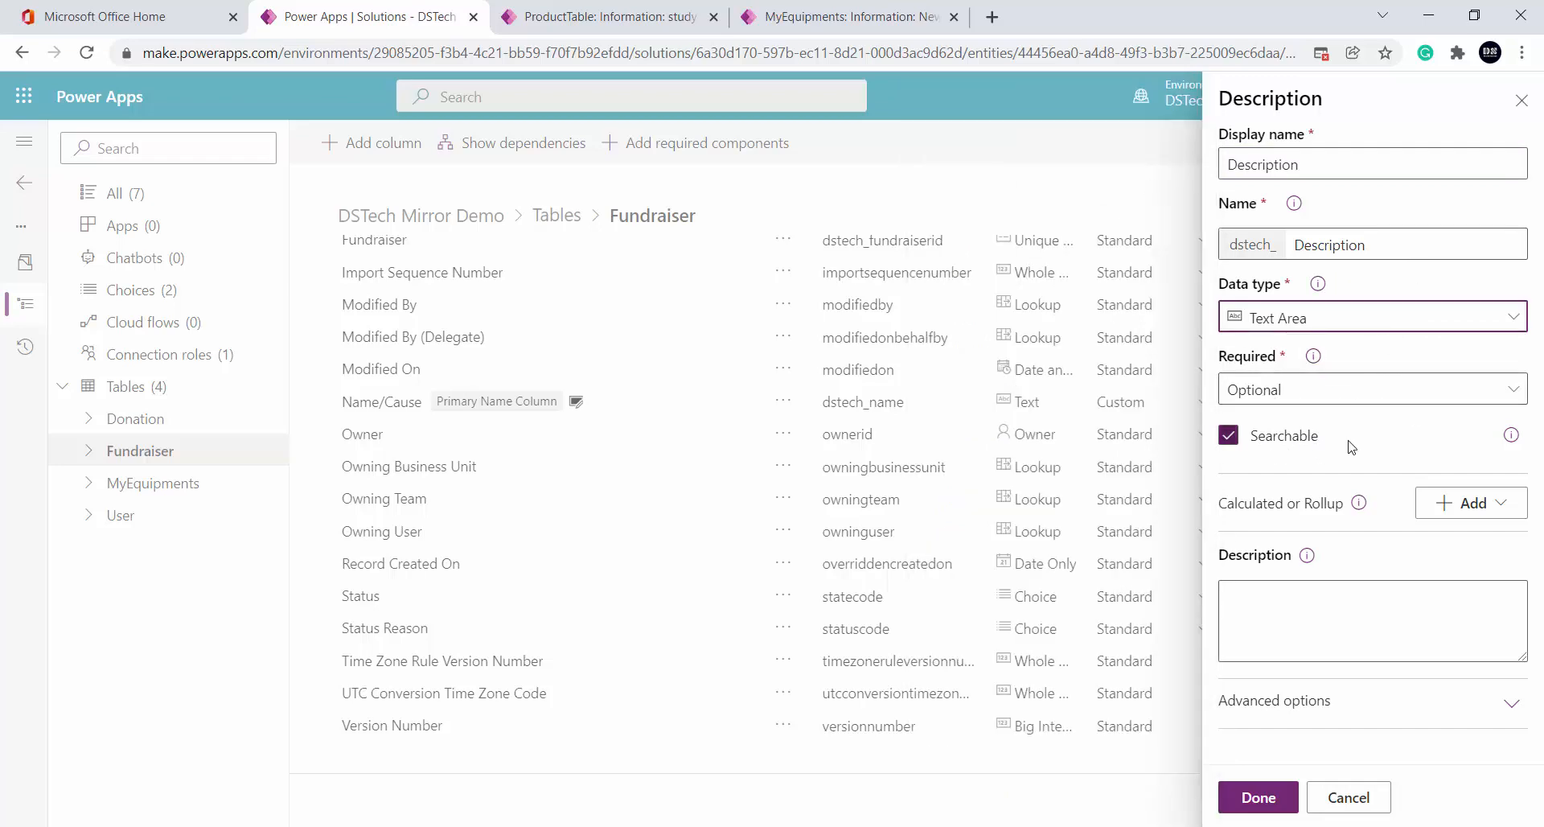
Set the Description column's maximum length to 4000 and save the column
click(1351, 701)
scroll(1413, 427, down, 3)
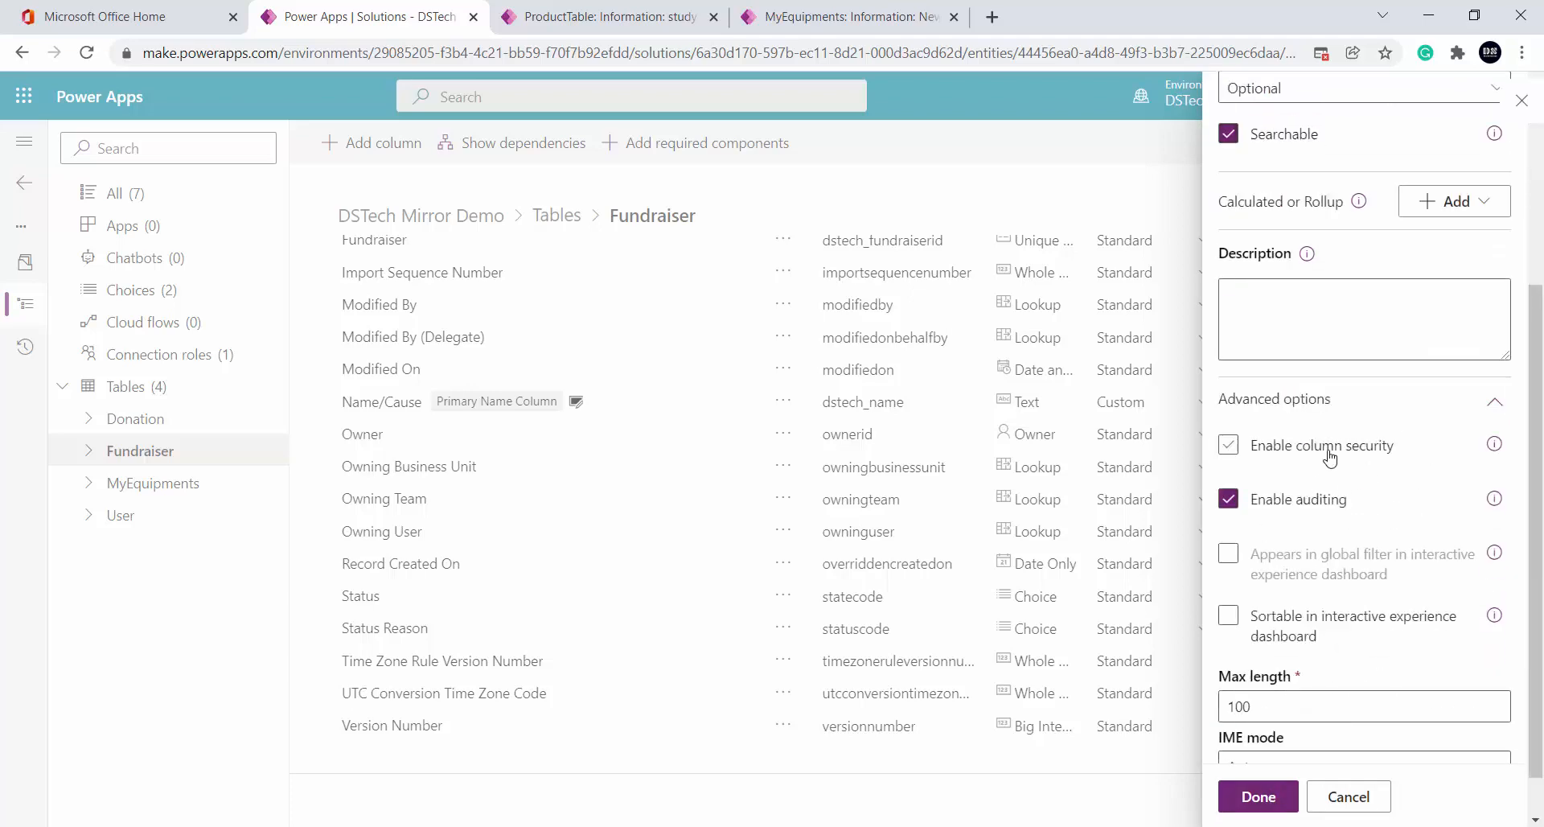
scroll(1329, 456, down, 1)
double_click(1289, 652)
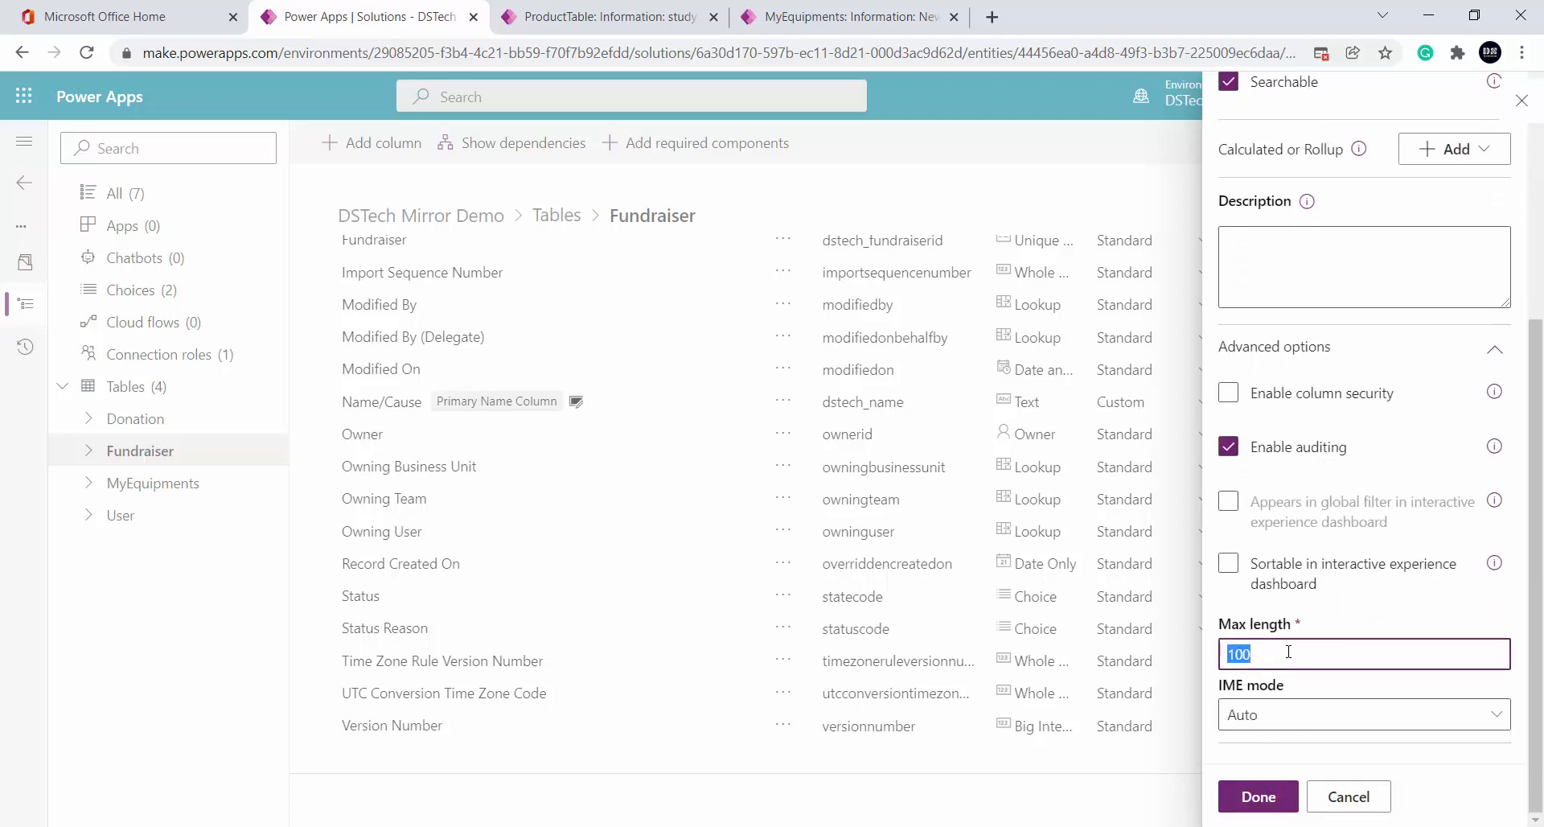
text(400)
click(1407, 602)
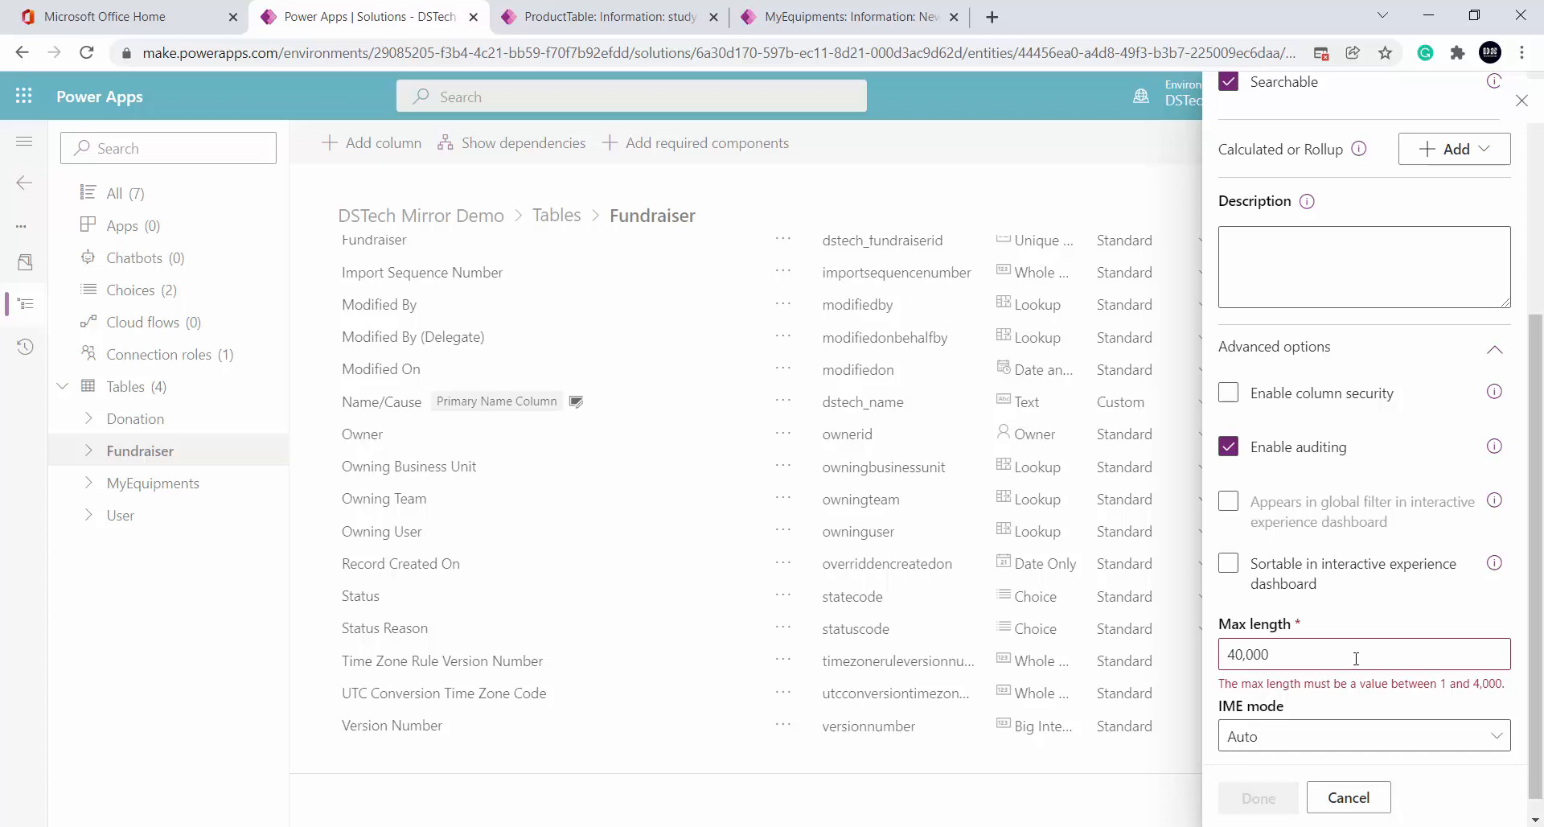
click(1335, 651)
key(BackSpace)
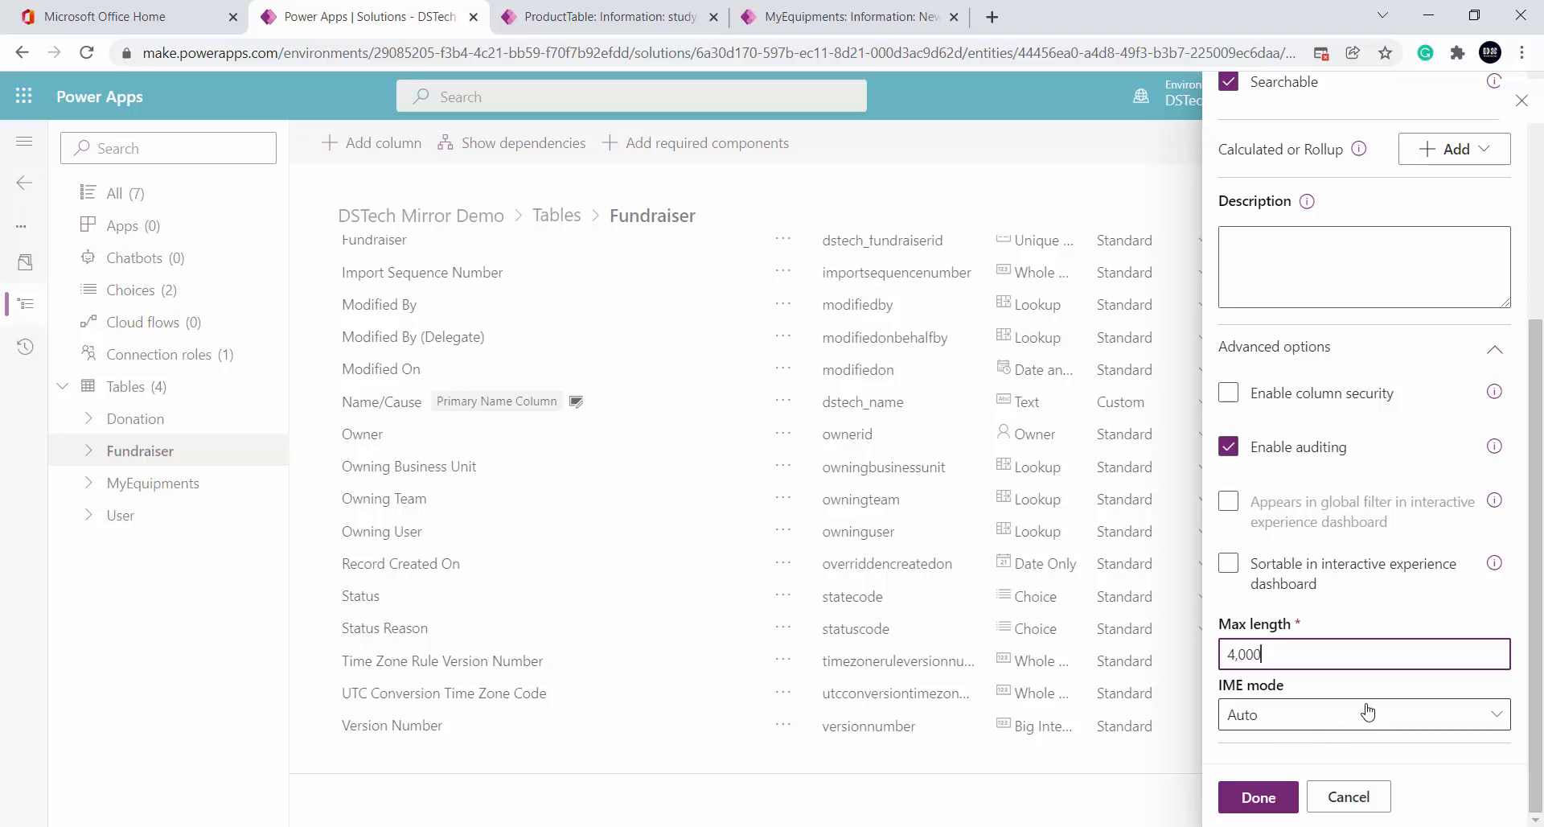
click(1249, 808)
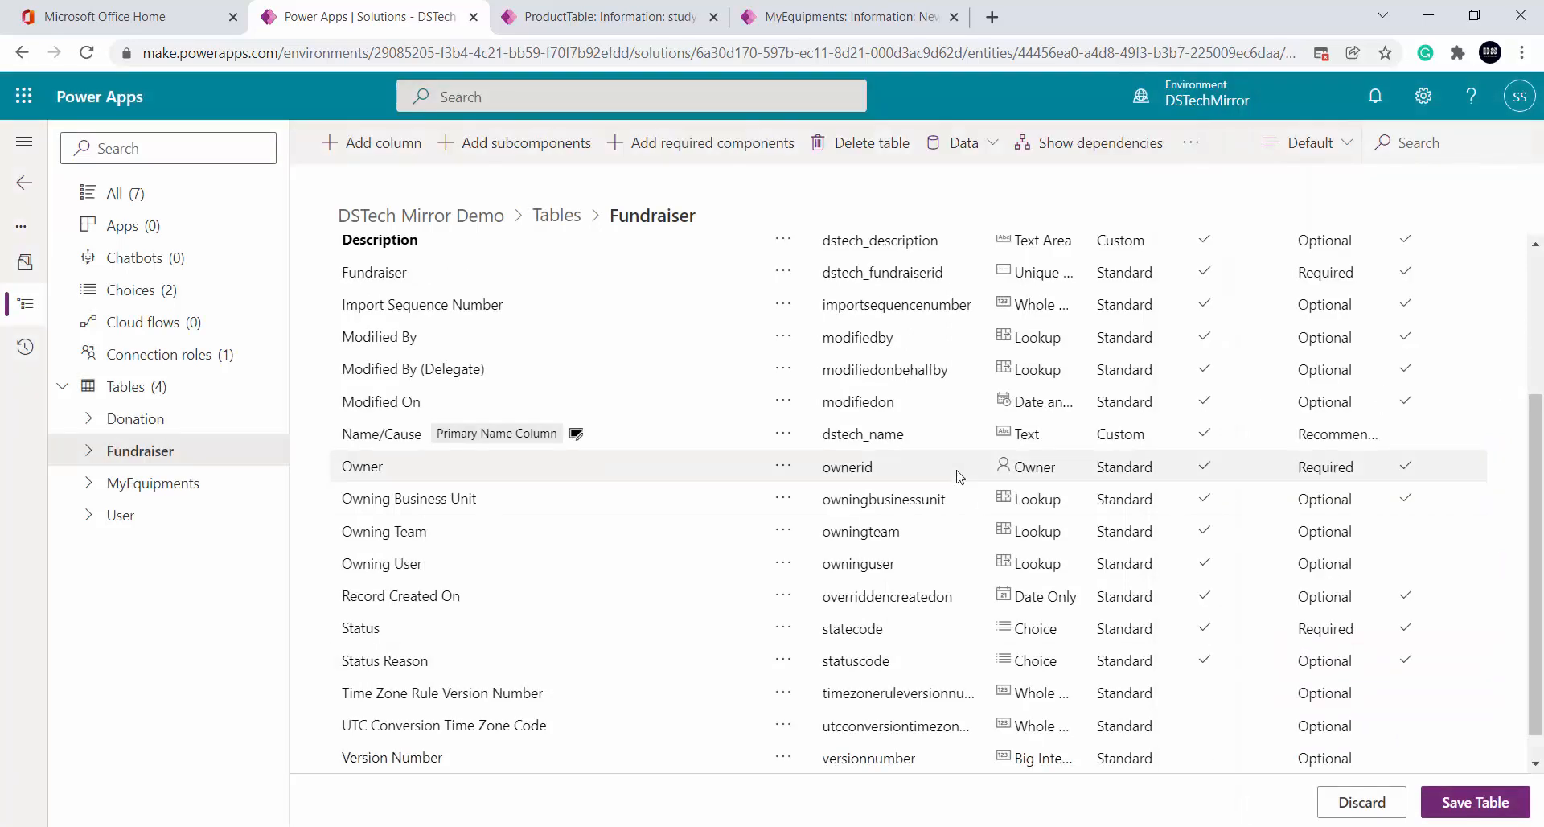
Start another column named Category, checking the planned-columns slides along the way
key(alt+Tab)
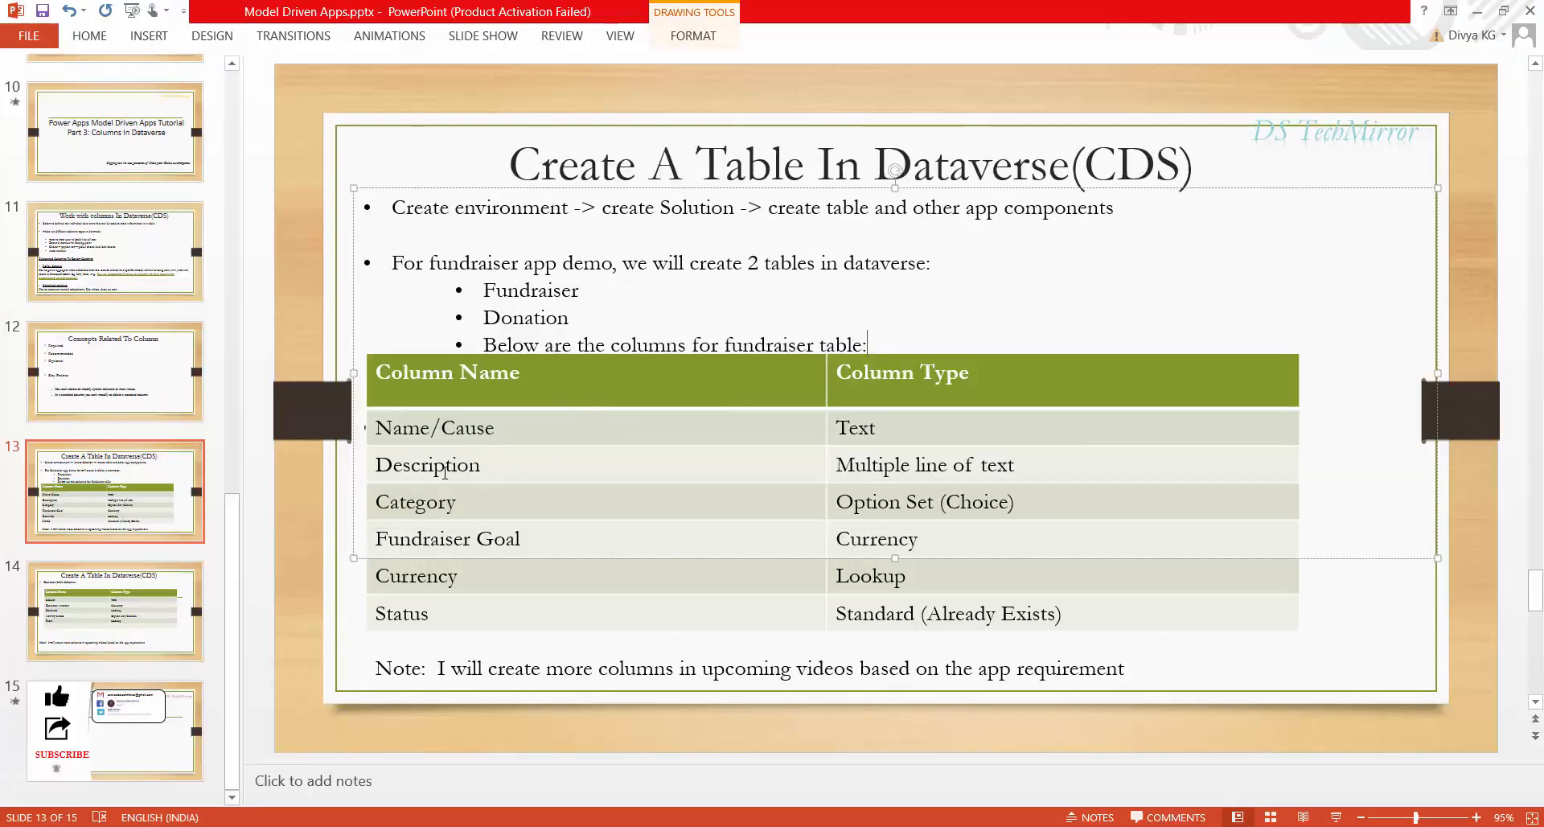
key(alt+Tab)
click(368, 147)
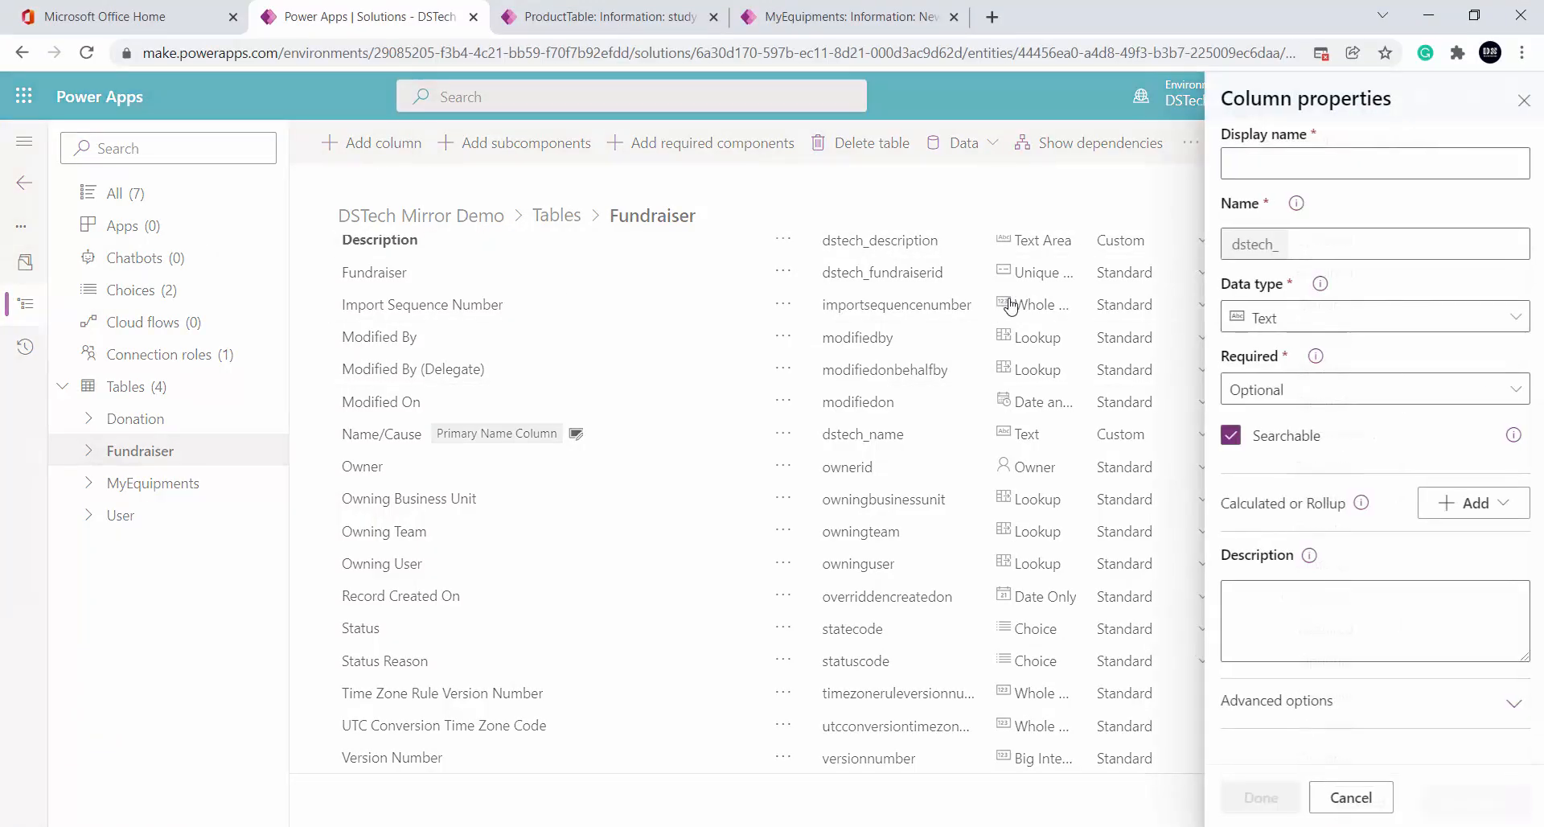
click(1301, 169)
text(Cteg)
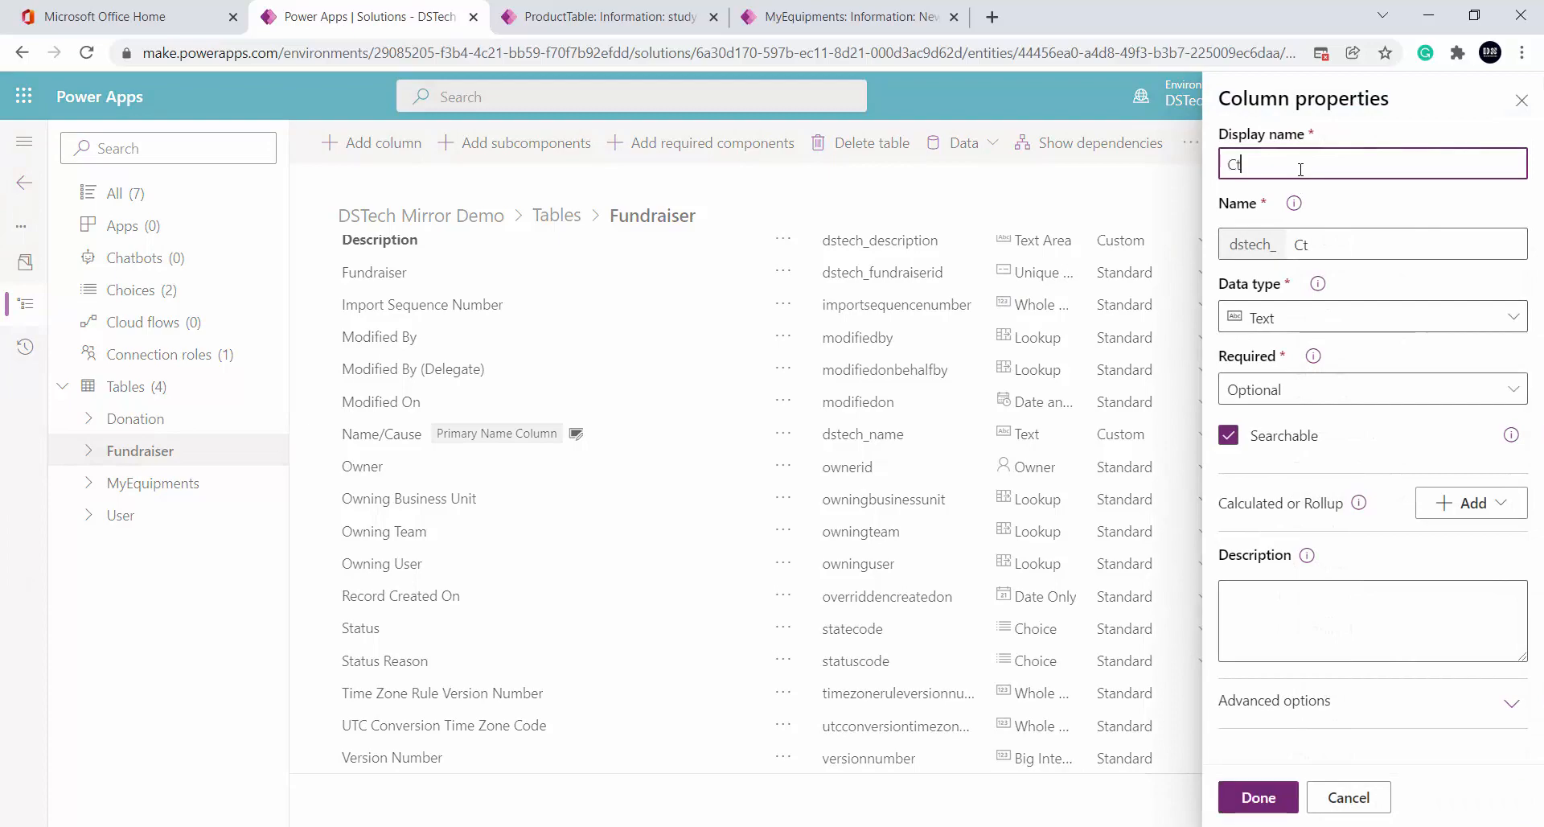
key(BackSpace)
key(BackSpace)
key(alt+Tab)
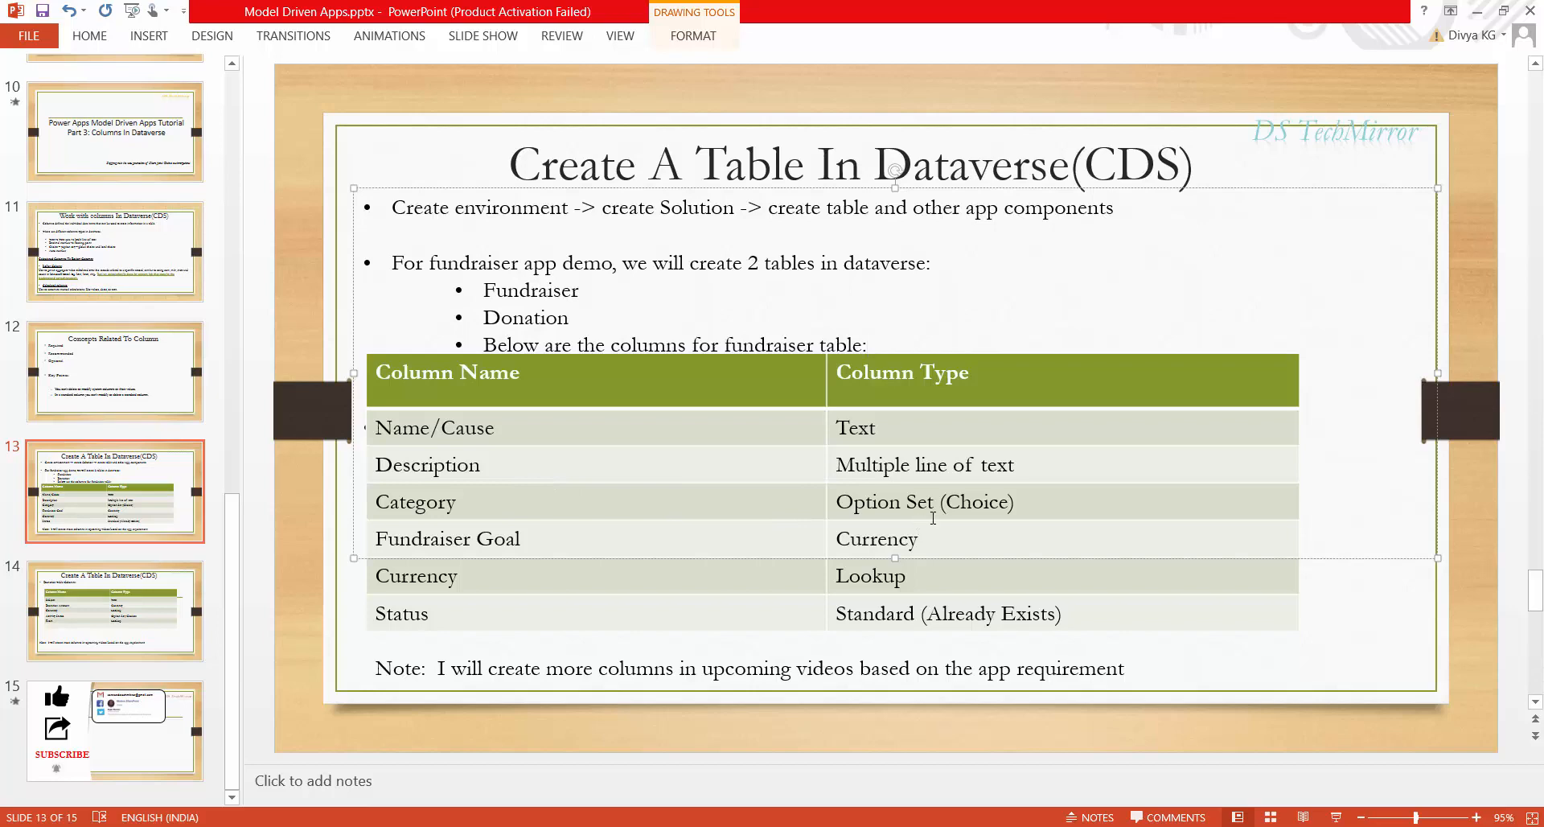
click(110, 605)
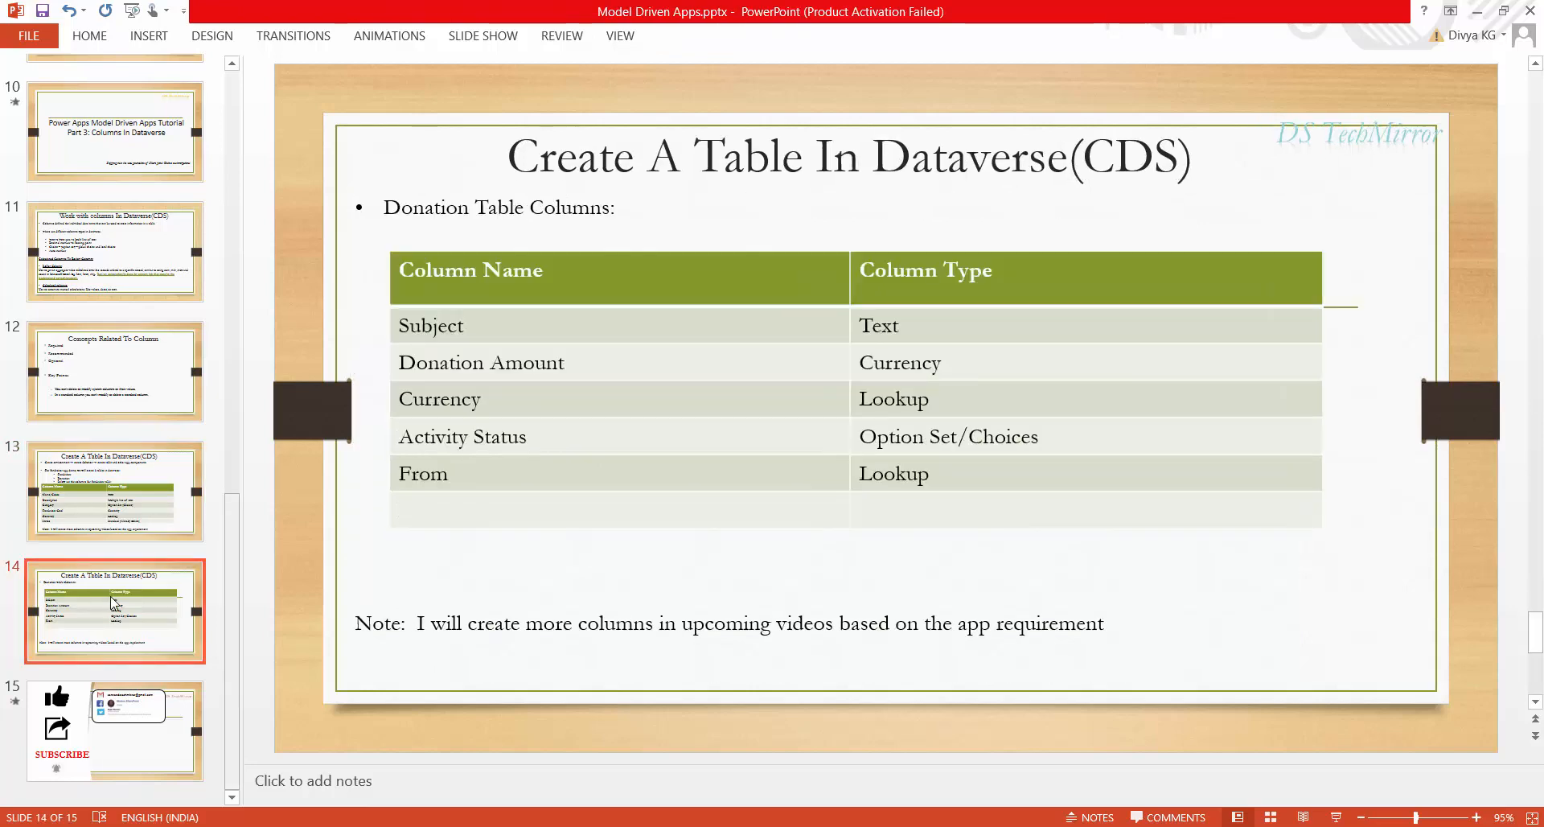
click(135, 495)
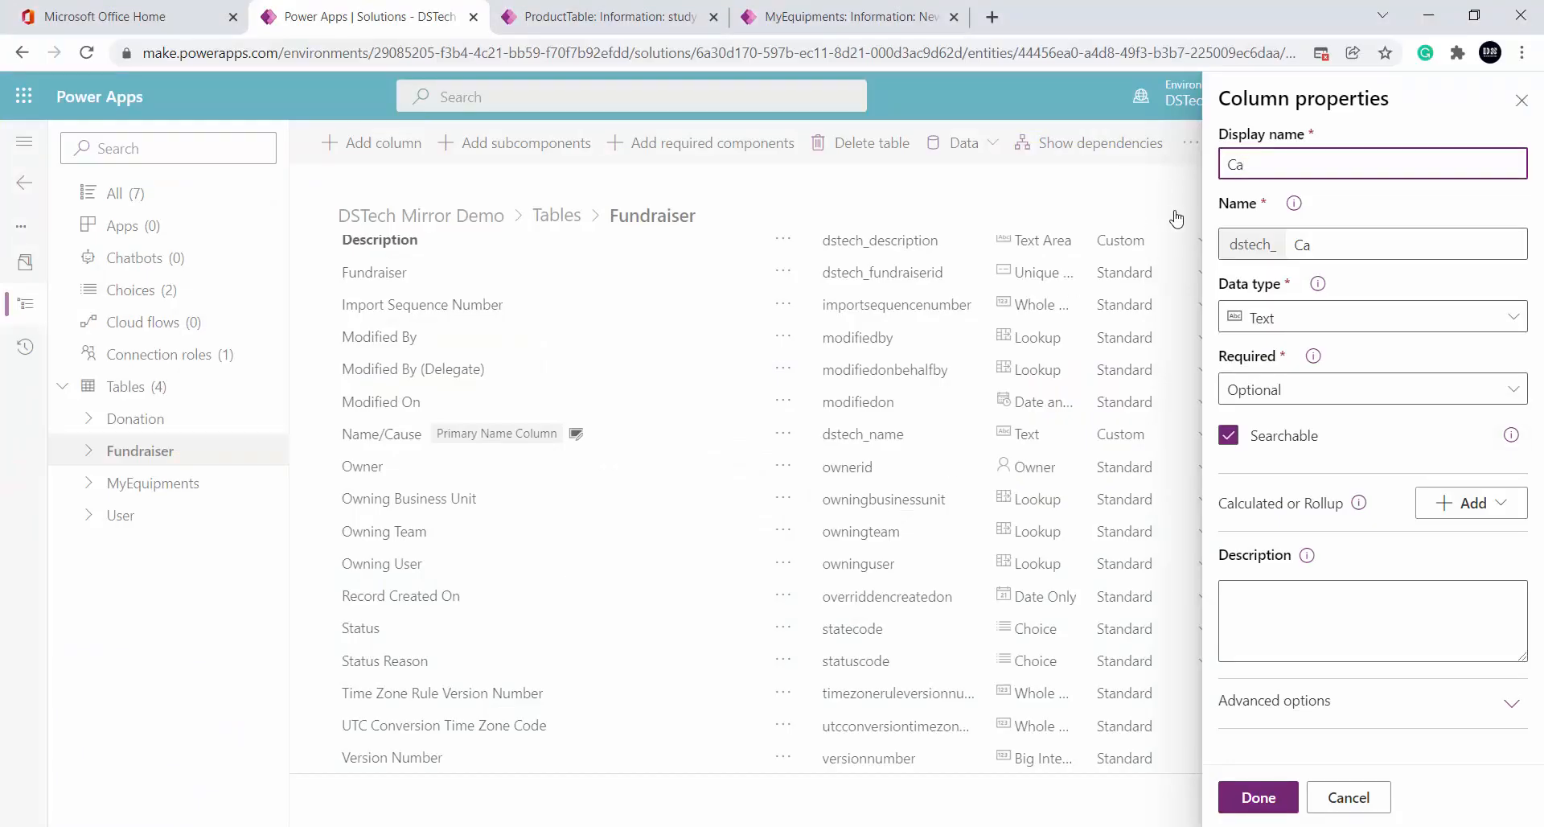
text(teg)
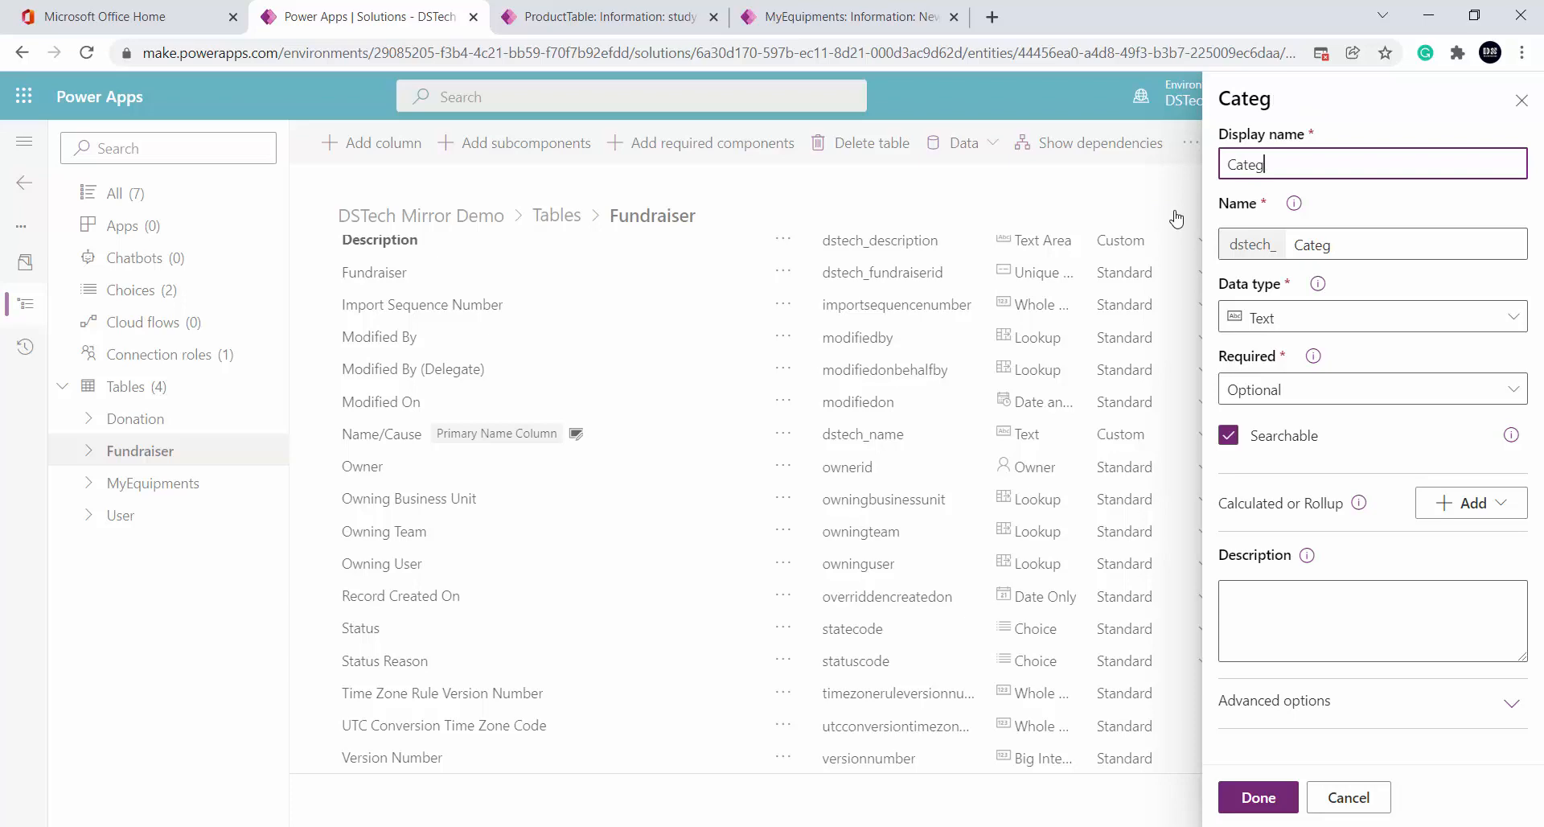
text(ory)
Set the Category column's data type to Choice
click(1295, 328)
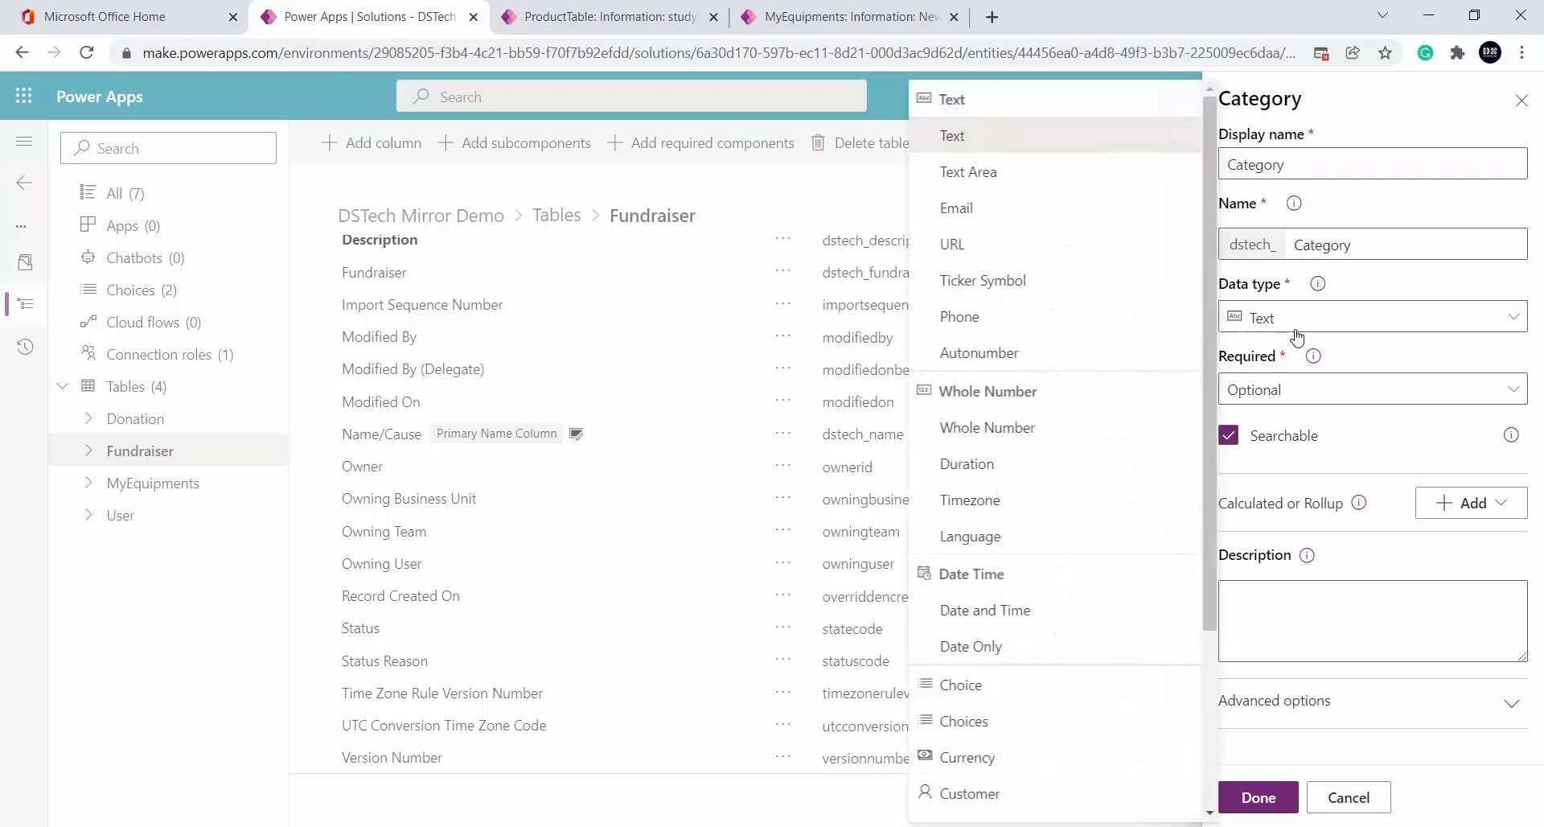
scroll(1005, 563, down, 3)
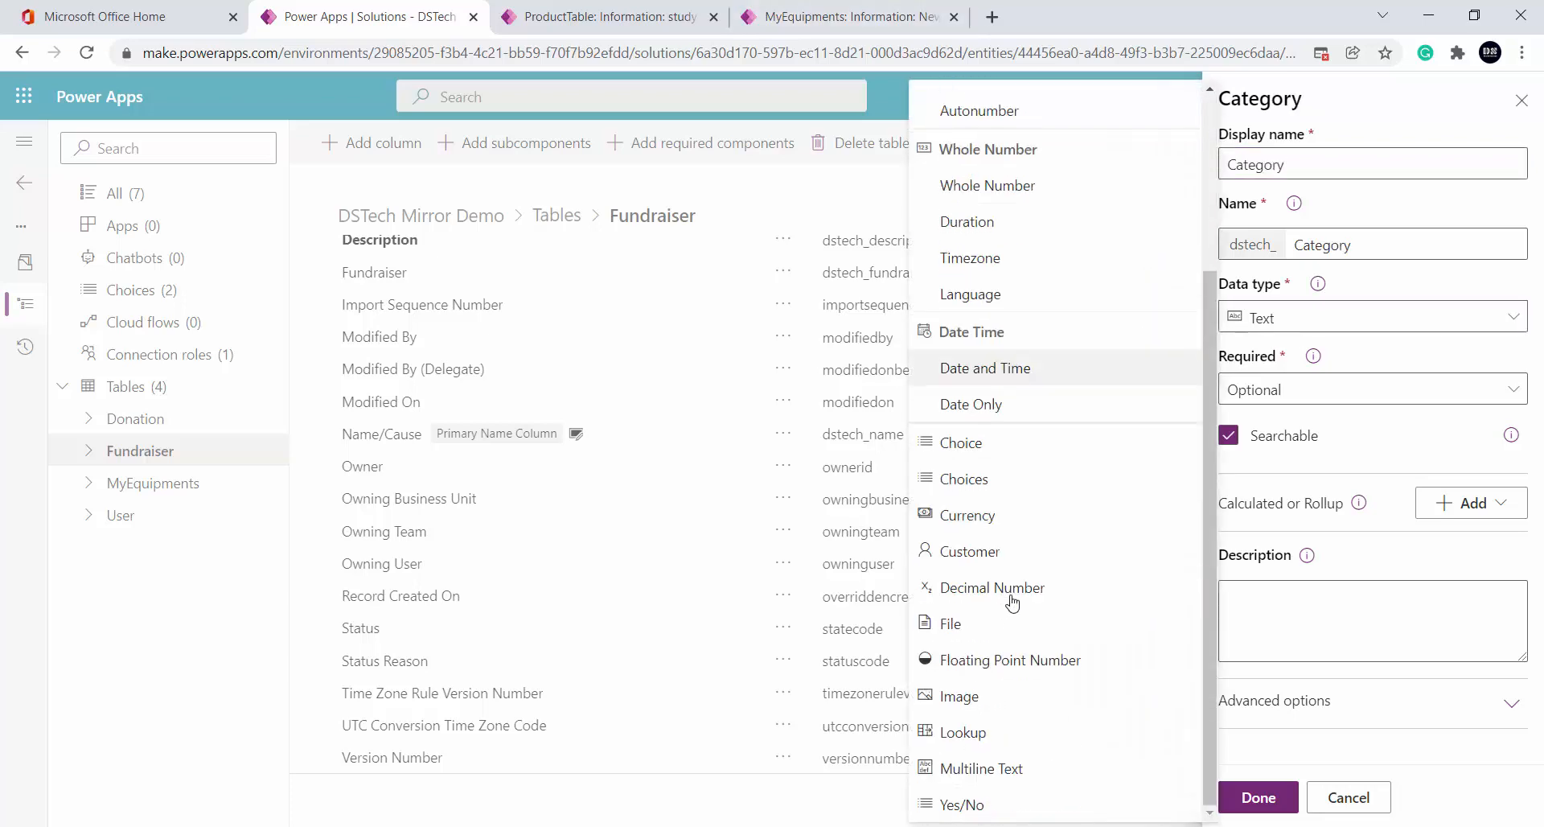
click(1035, 459)
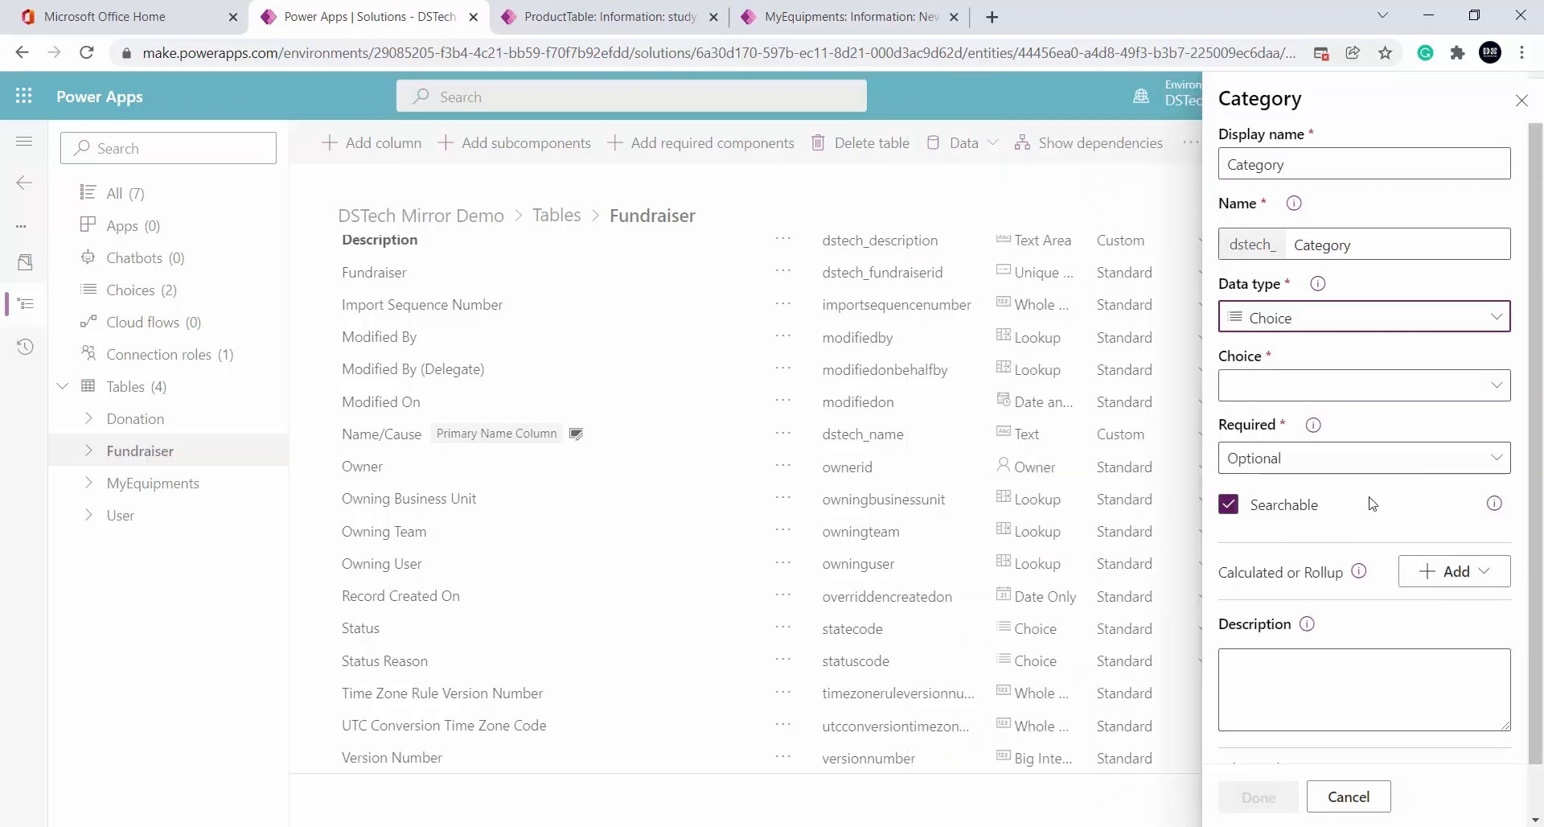
scroll(1339, 515, down, 1)
Create a new Category choice set for the column, inspect it, then cancel the column panel
click(1321, 341)
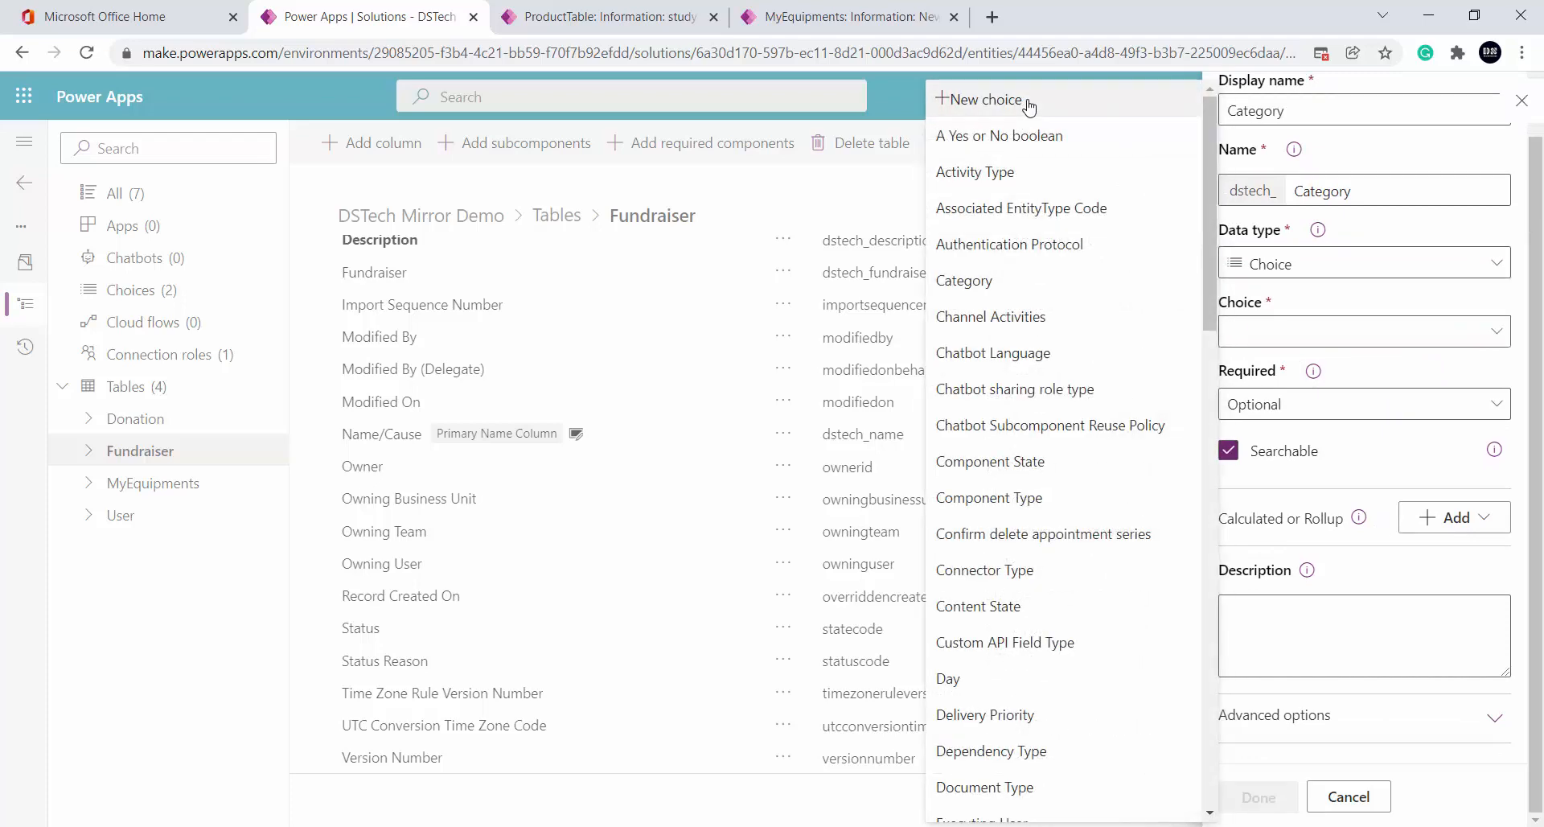
click(1065, 118)
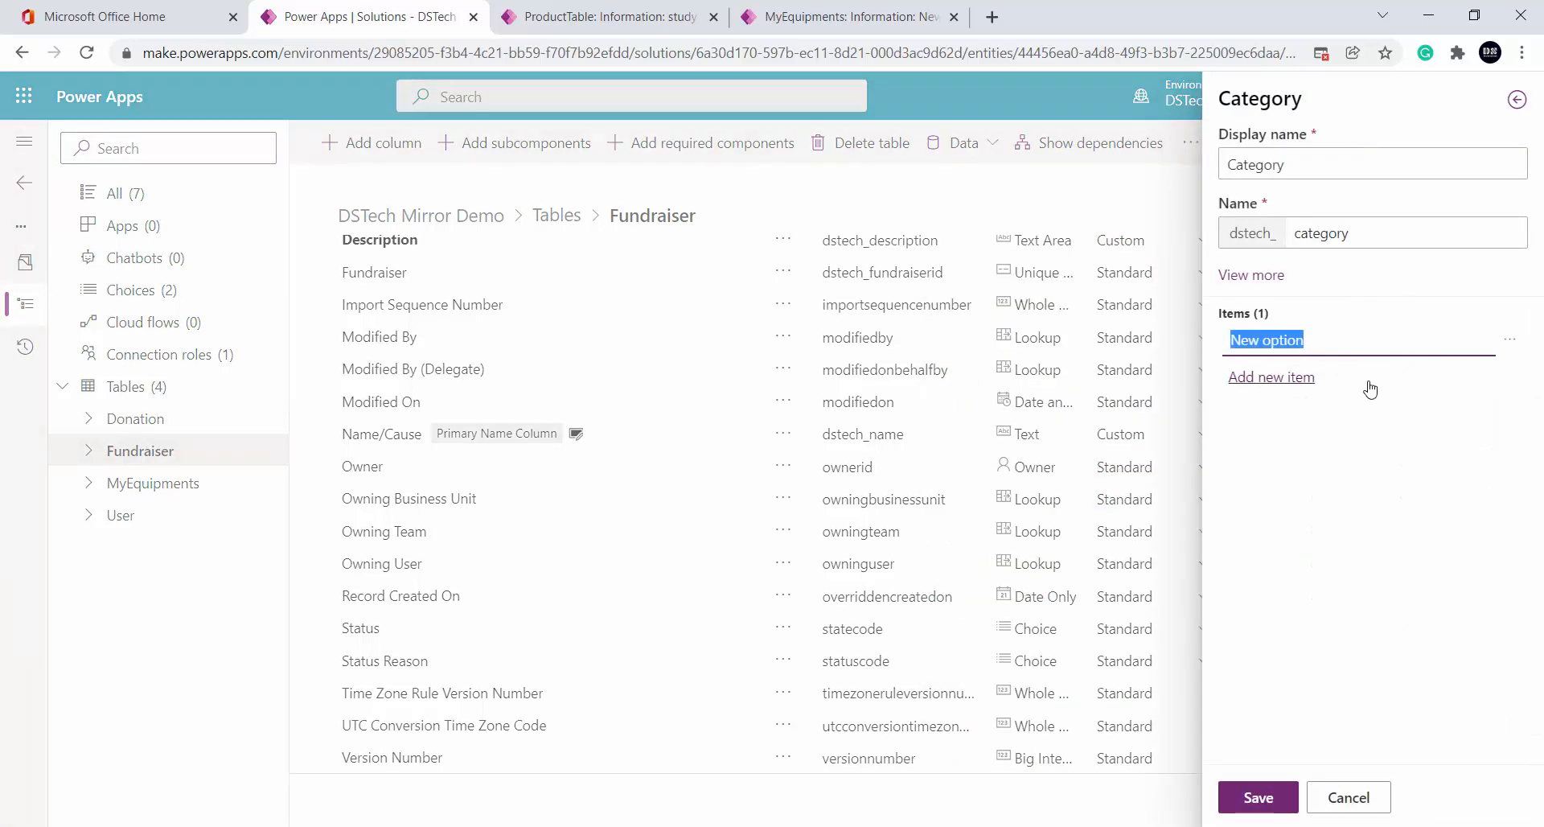
click(1259, 797)
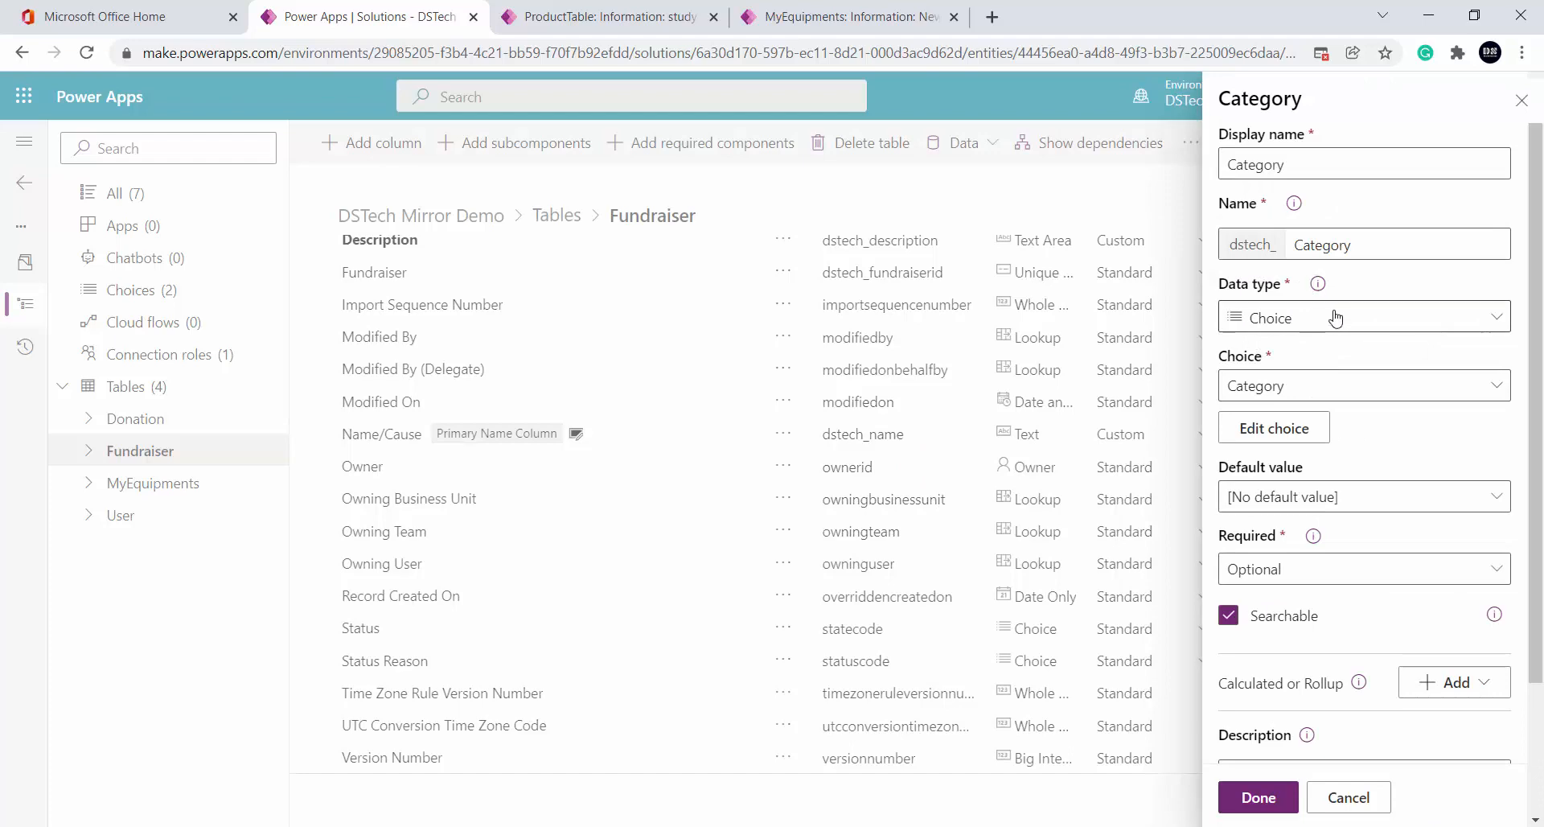
click(1282, 431)
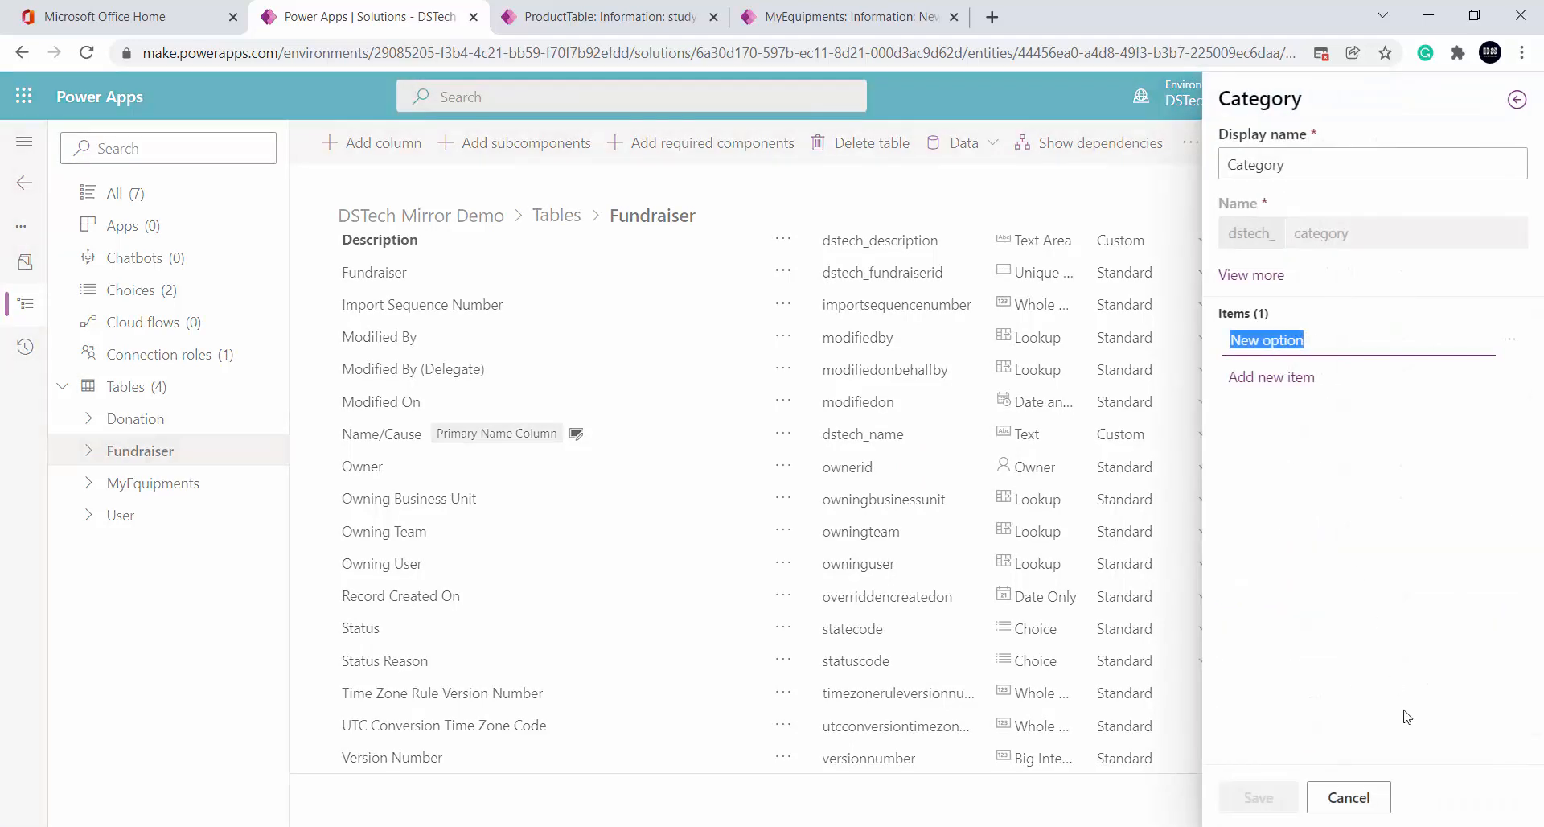
click(1250, 276)
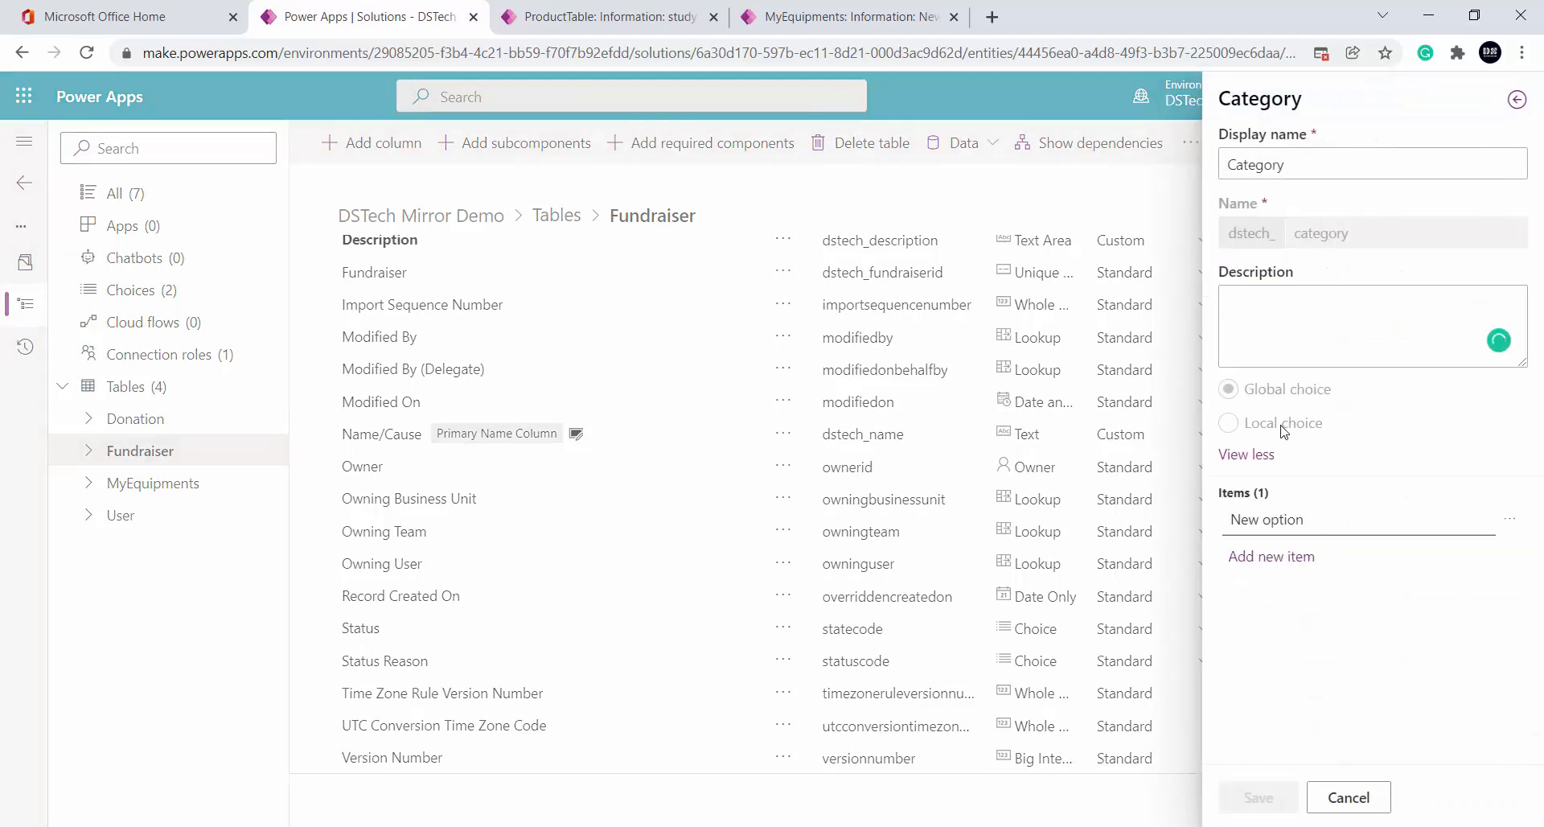
click(1349, 797)
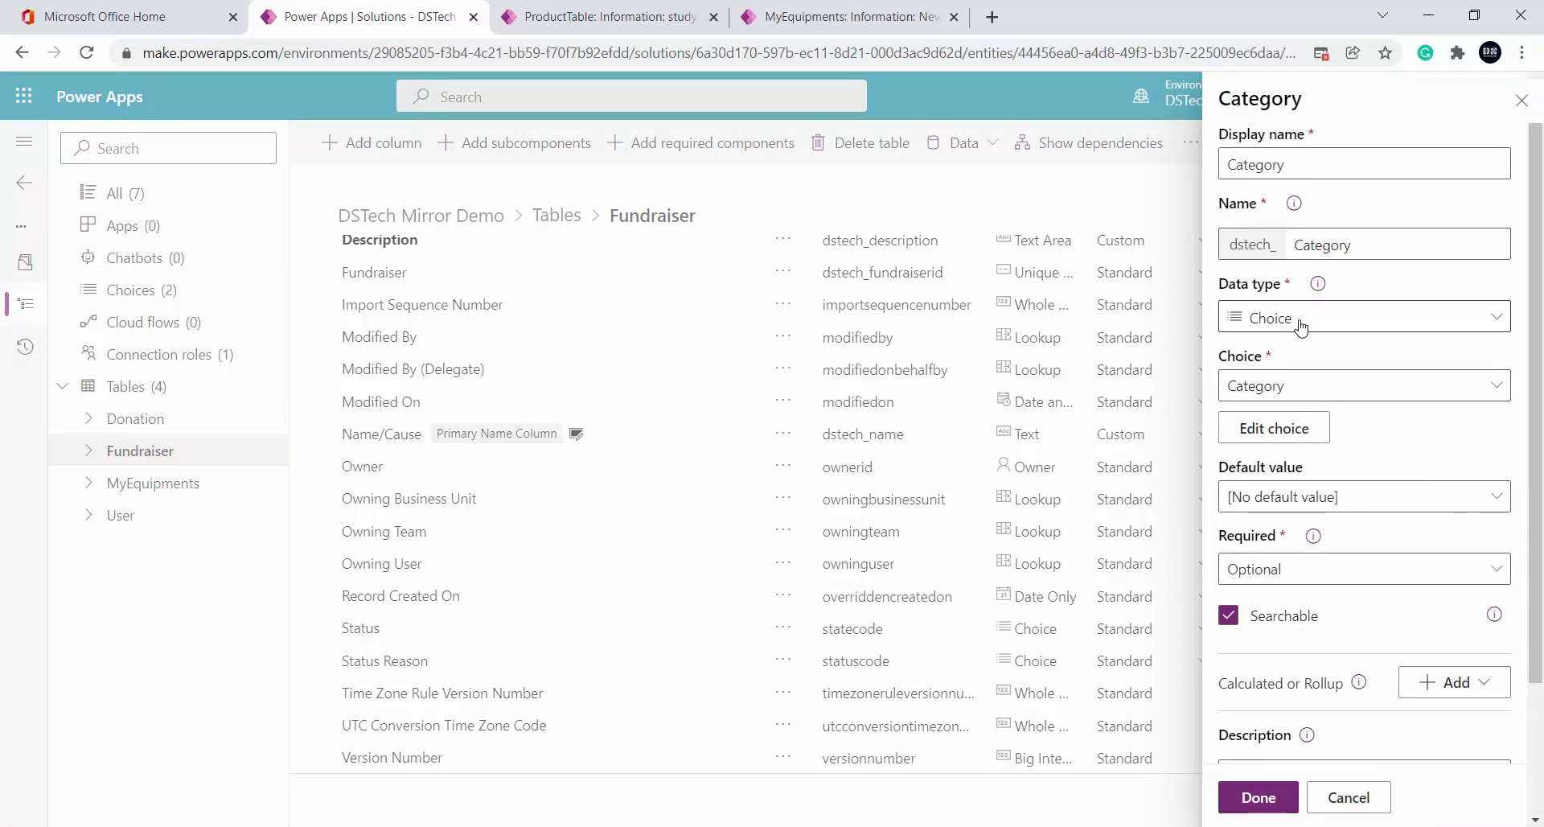
click(1374, 792)
Discard the unfinished Category column, dismiss the unsaved-changes warning, and save the Fundraiser table
click(771, 479)
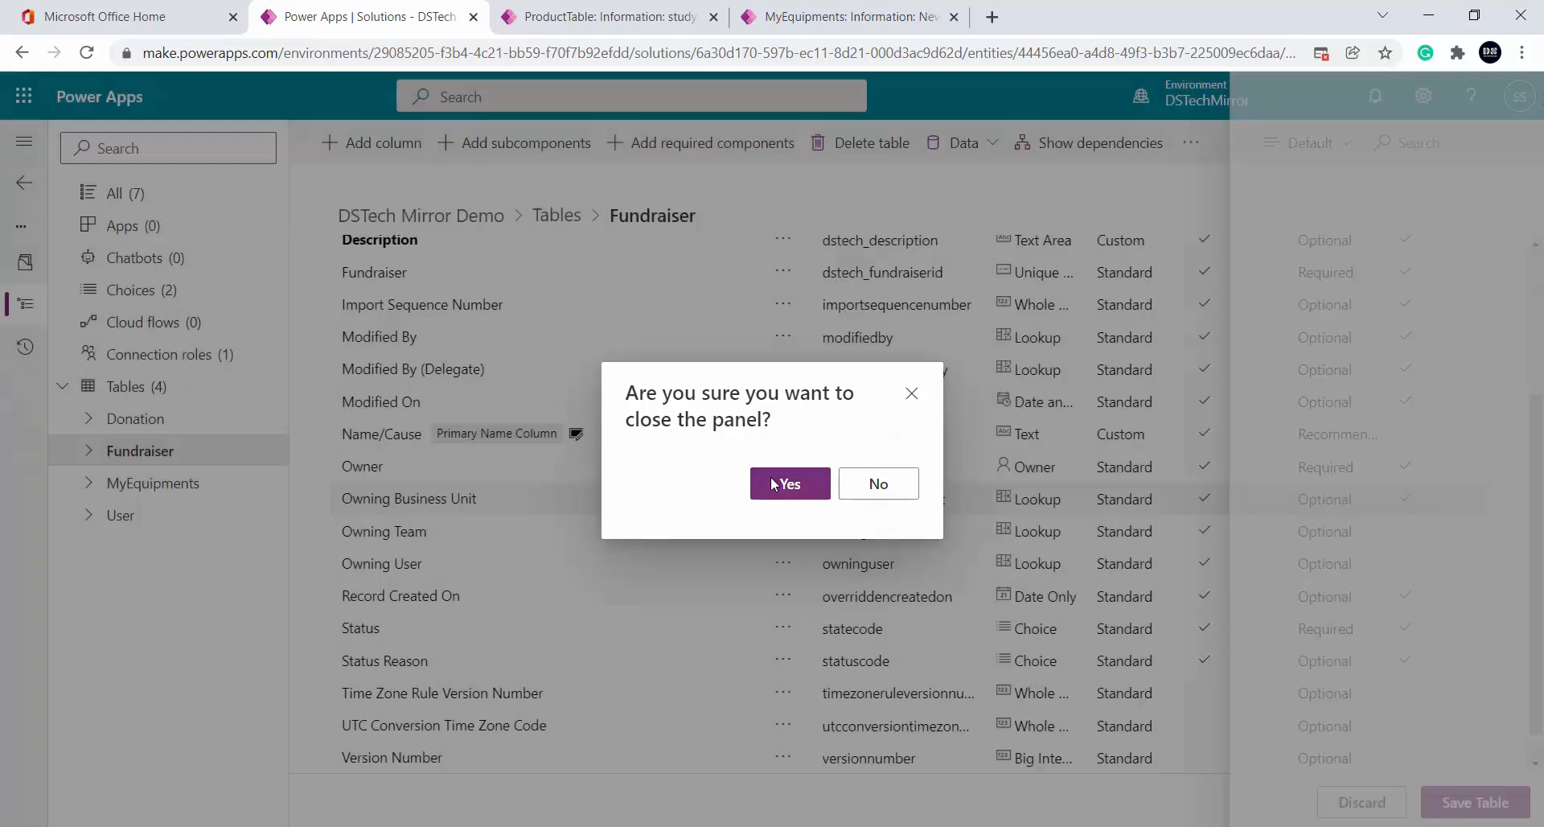
click(25, 185)
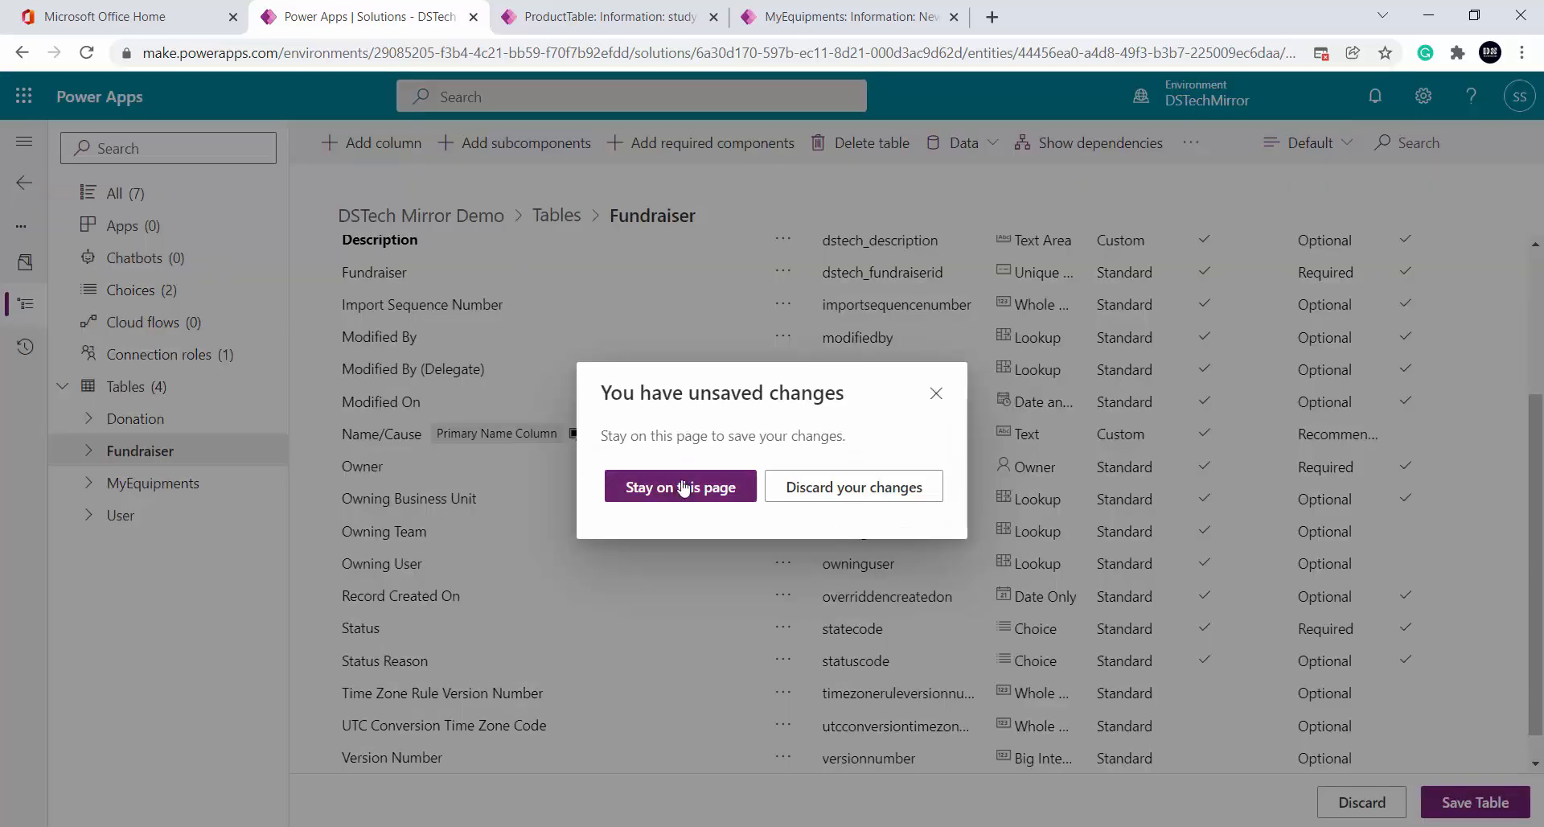
click(936, 395)
click(1460, 814)
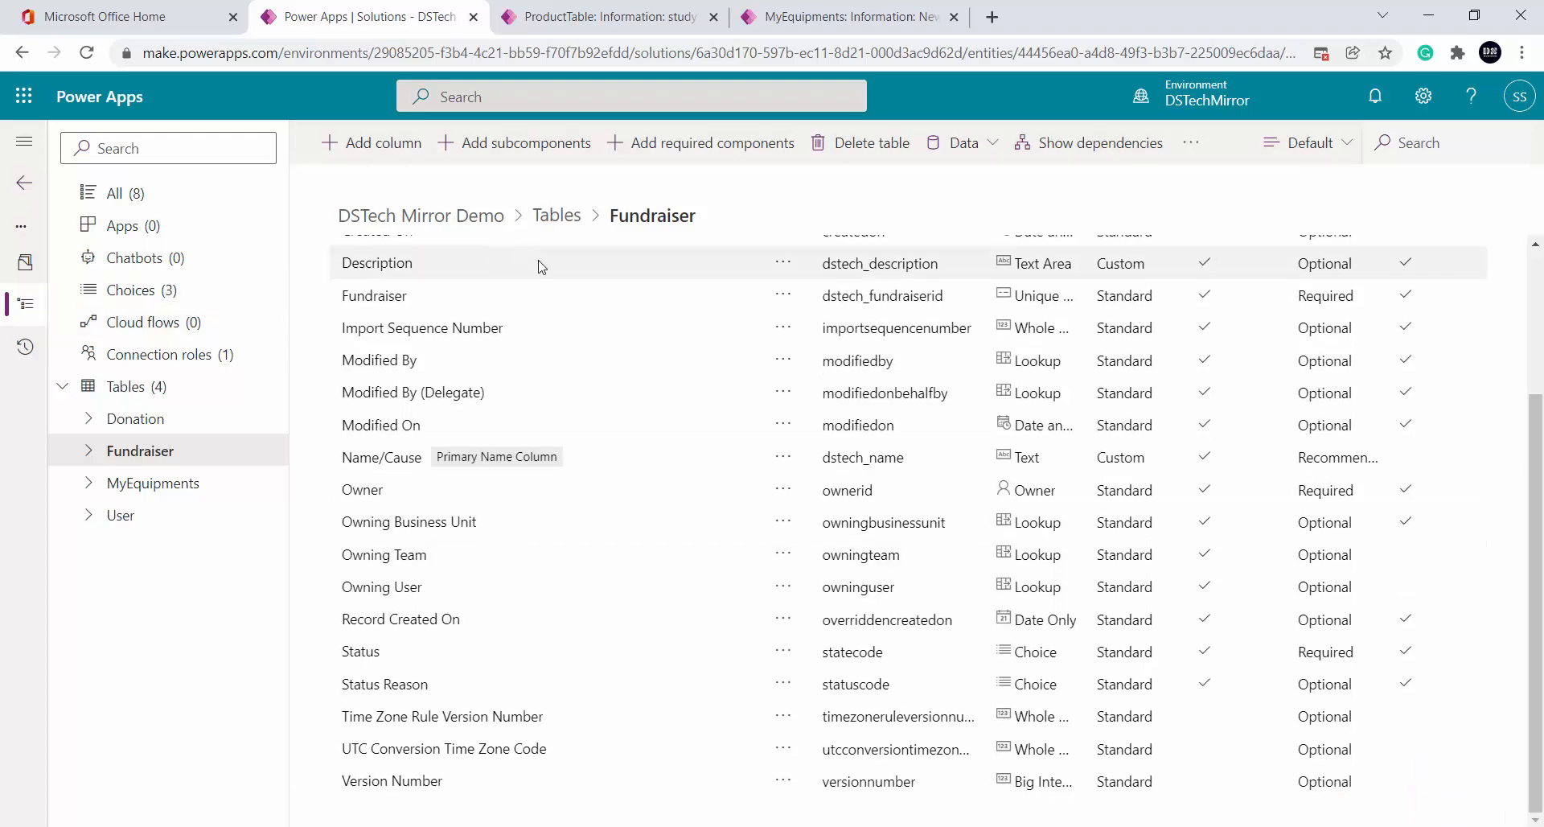
Delete the Category choice set from the environment via Choices, then return to Fundraiser
click(152, 302)
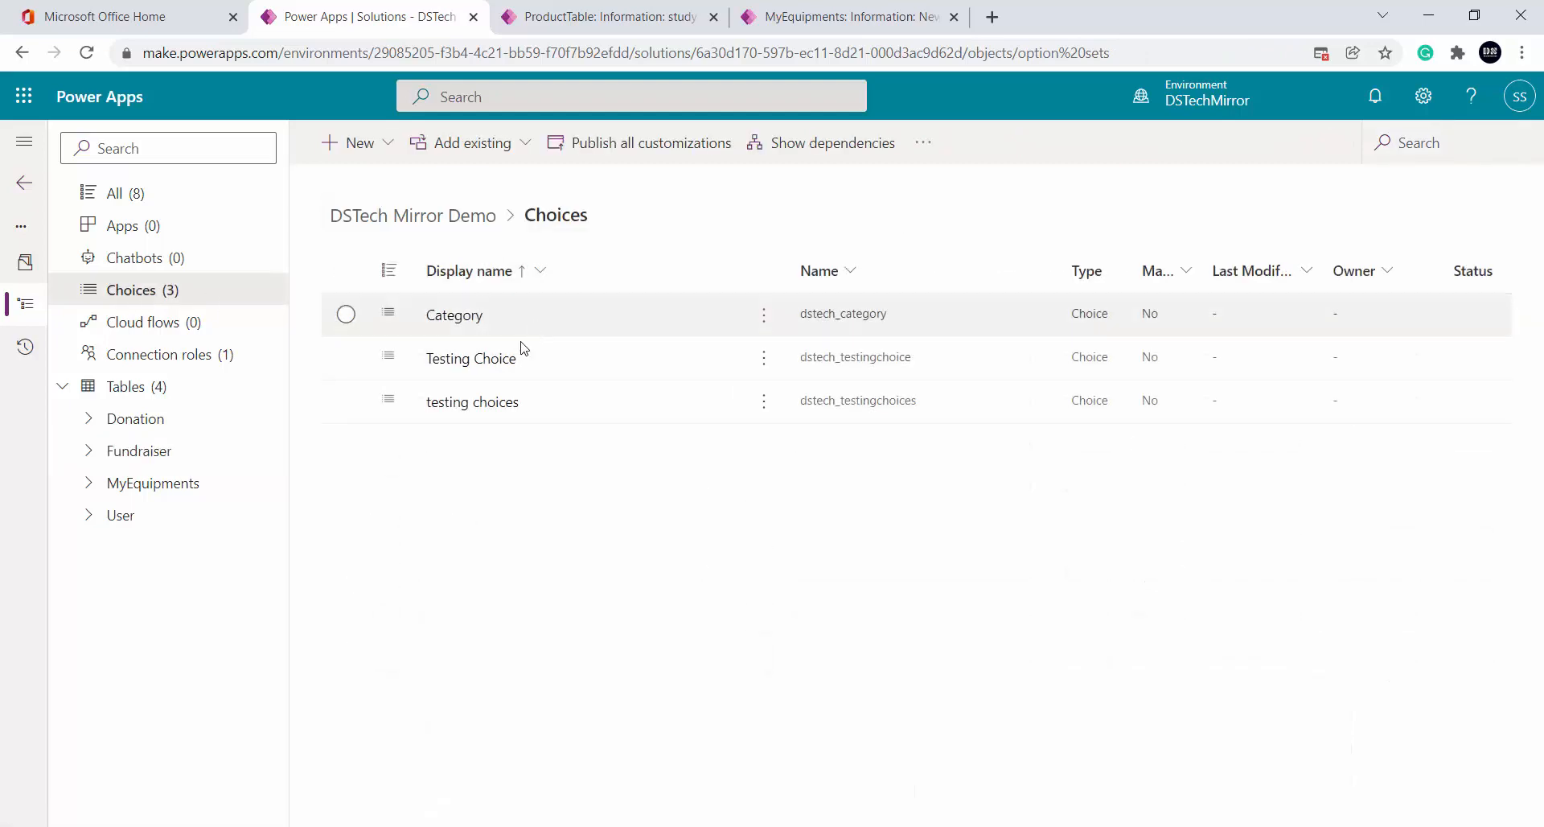
click(764, 315)
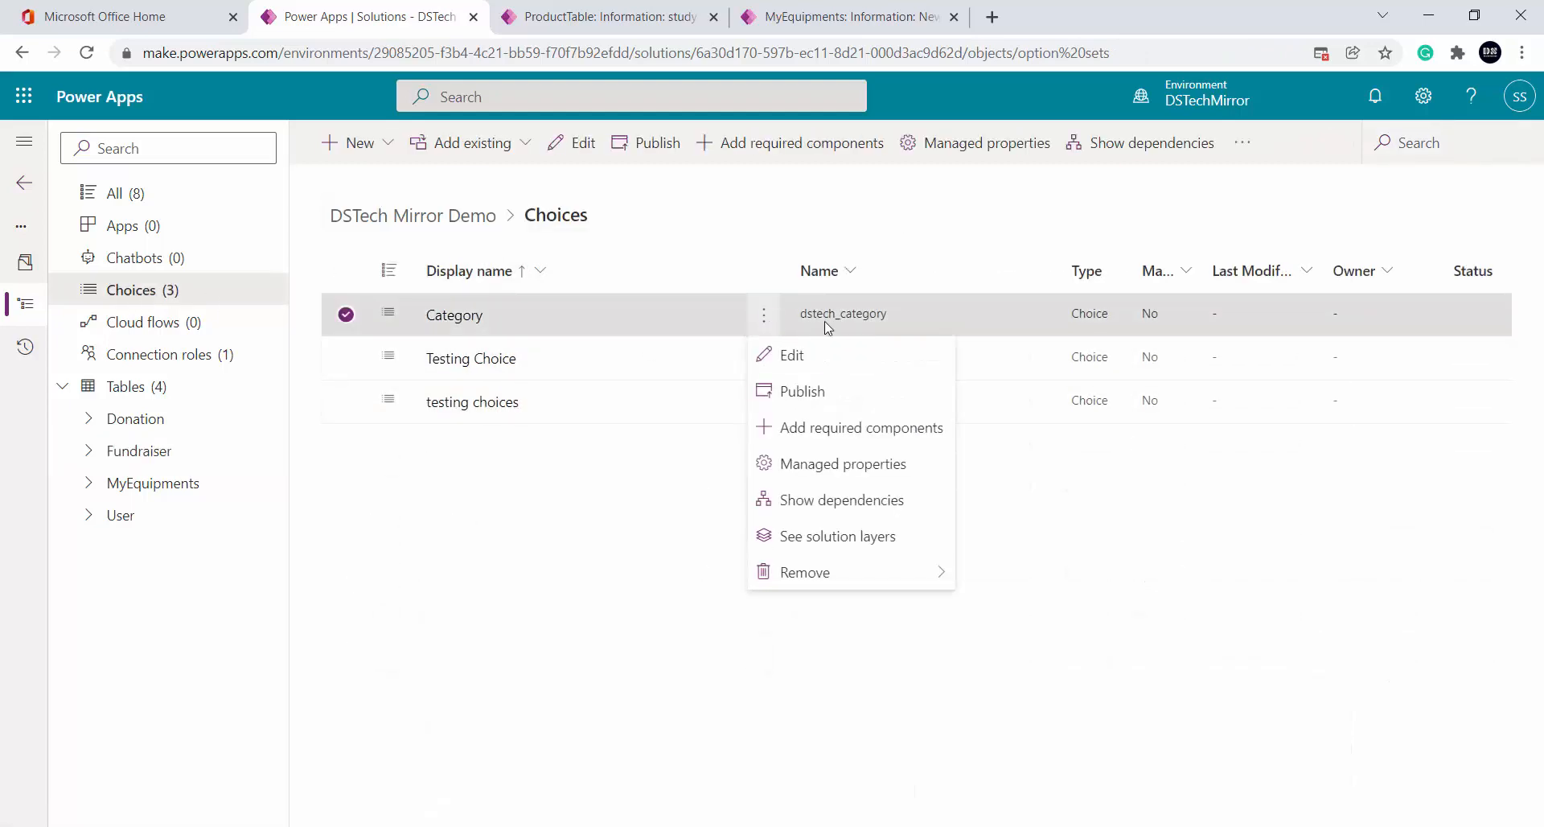
mouse_move(861, 569)
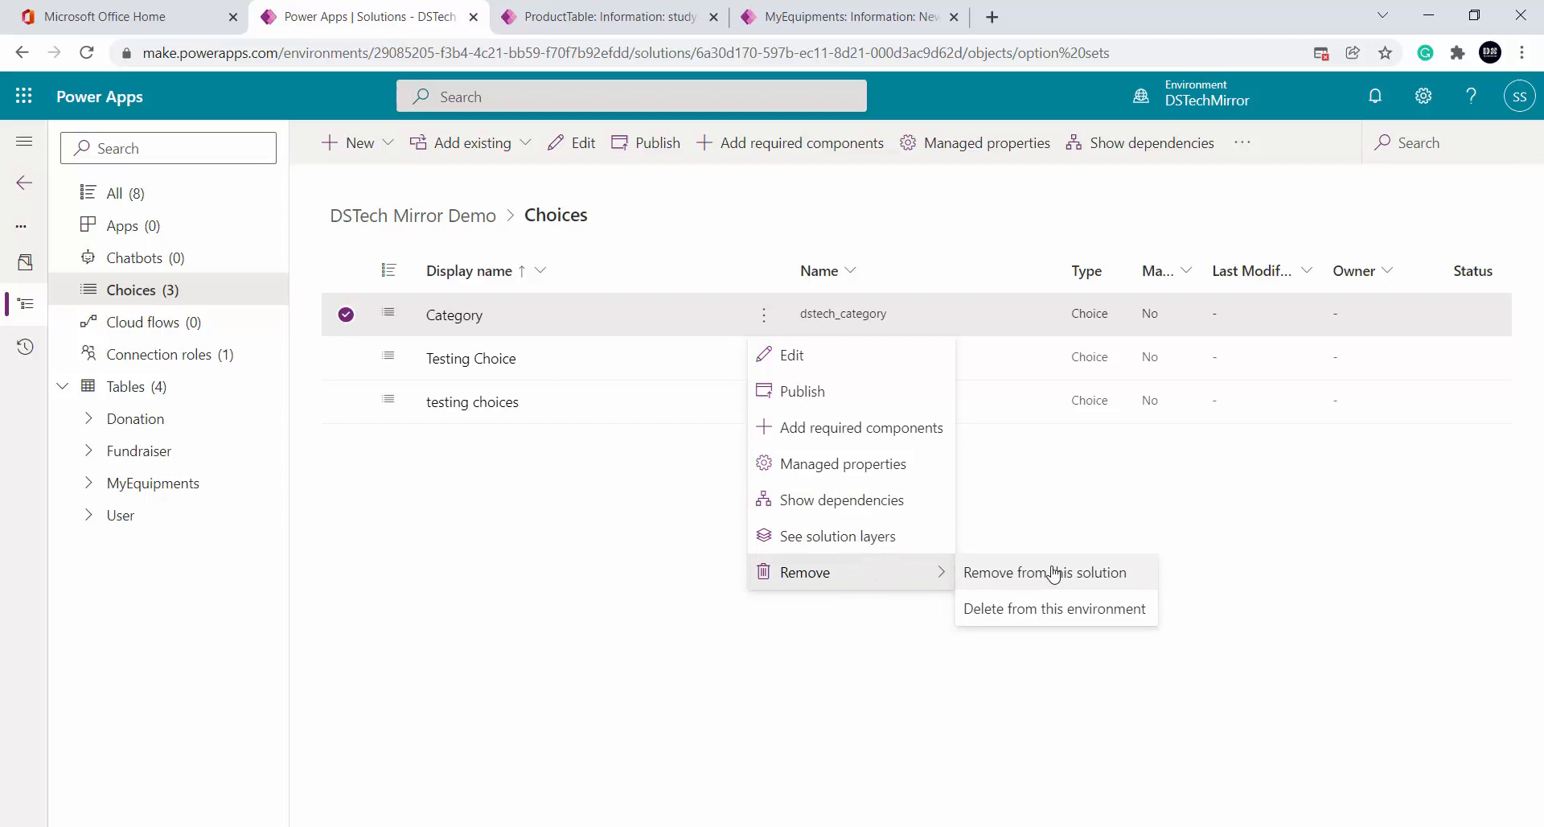
click(1049, 611)
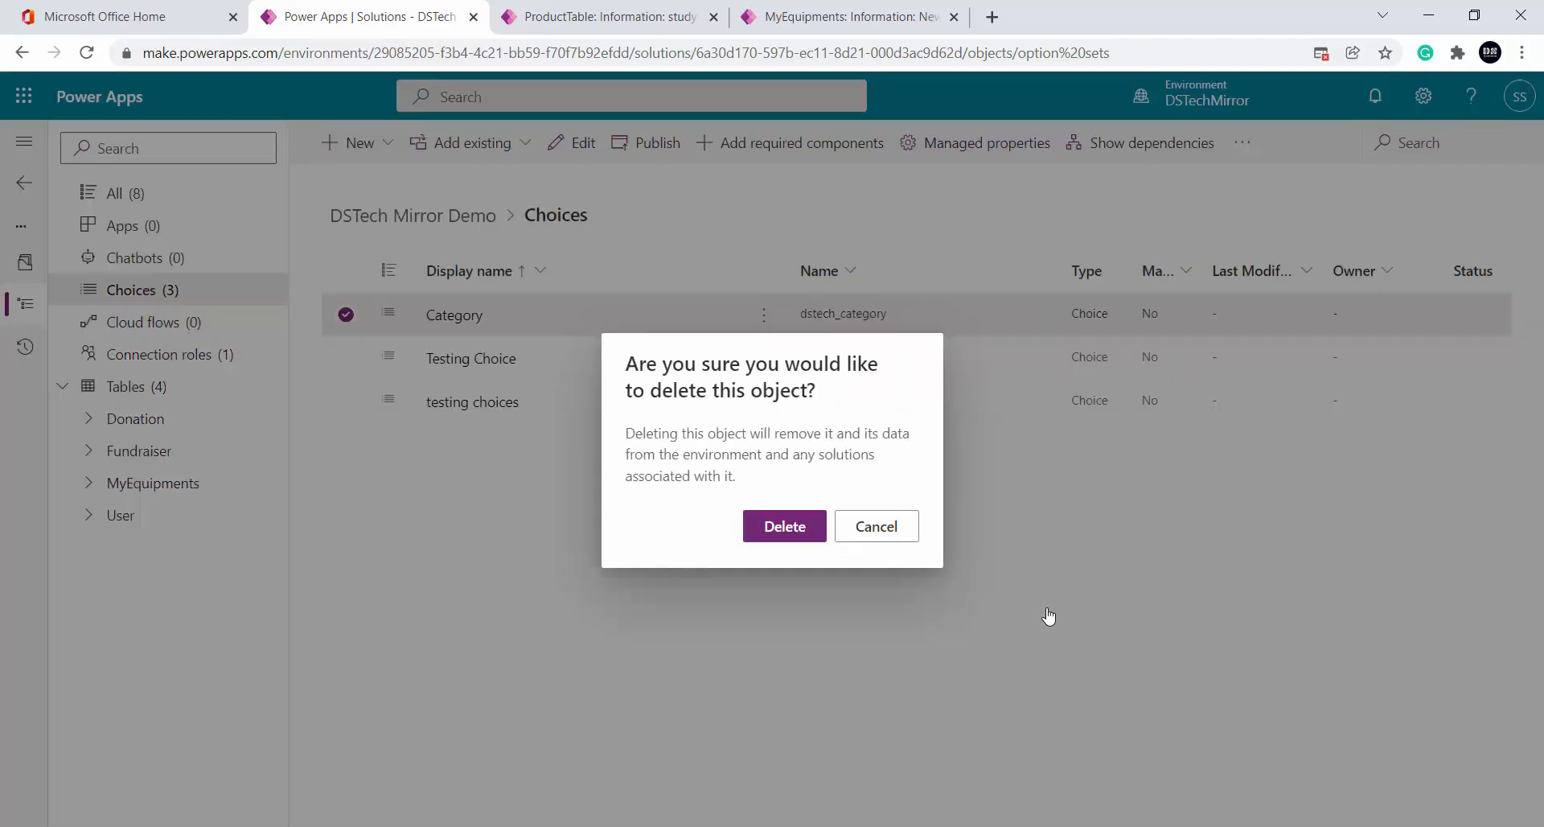
click(780, 527)
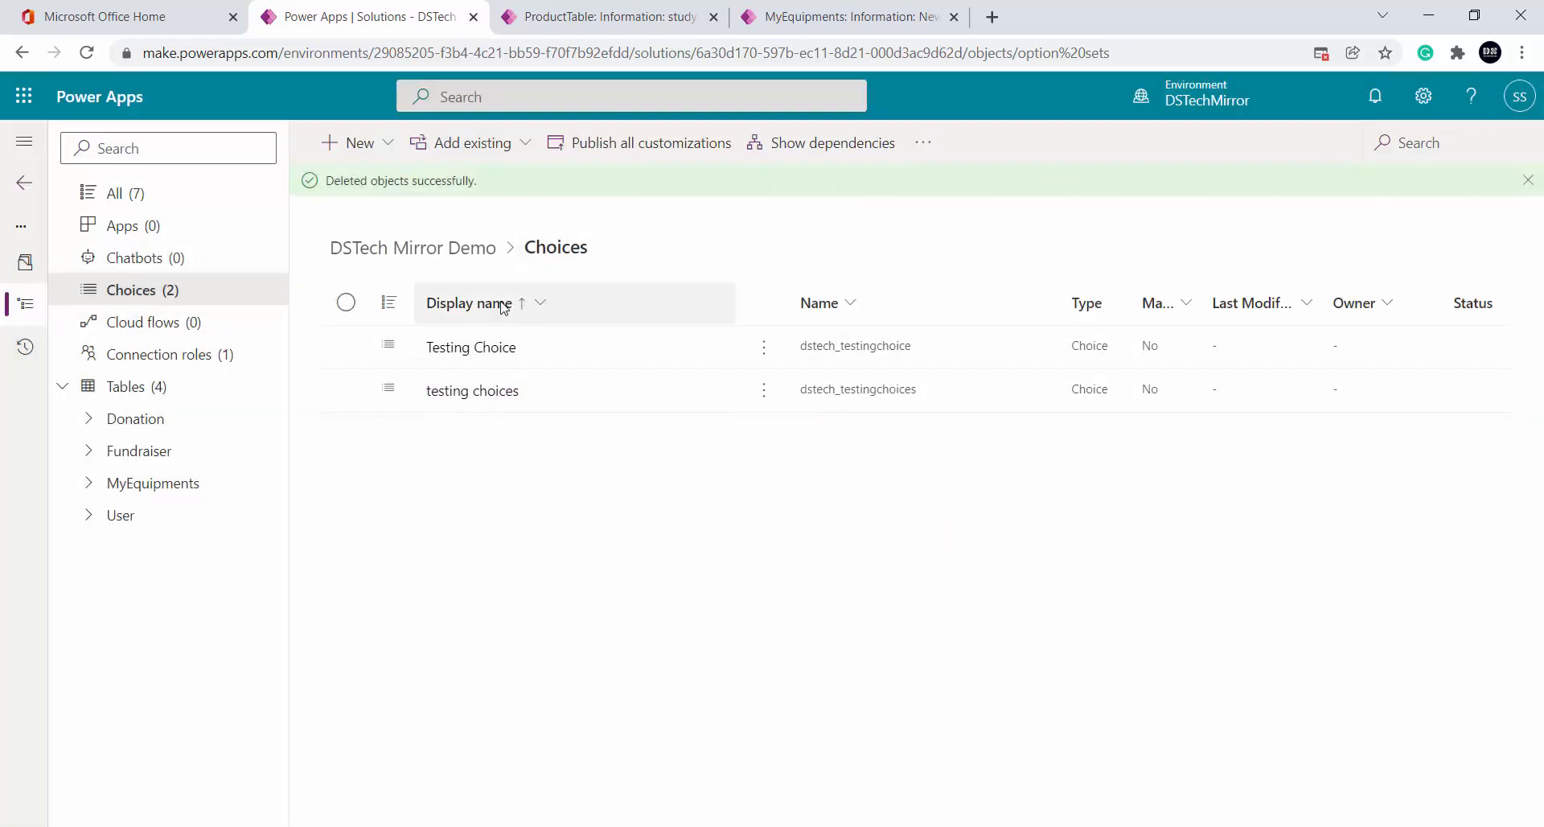
click(139, 457)
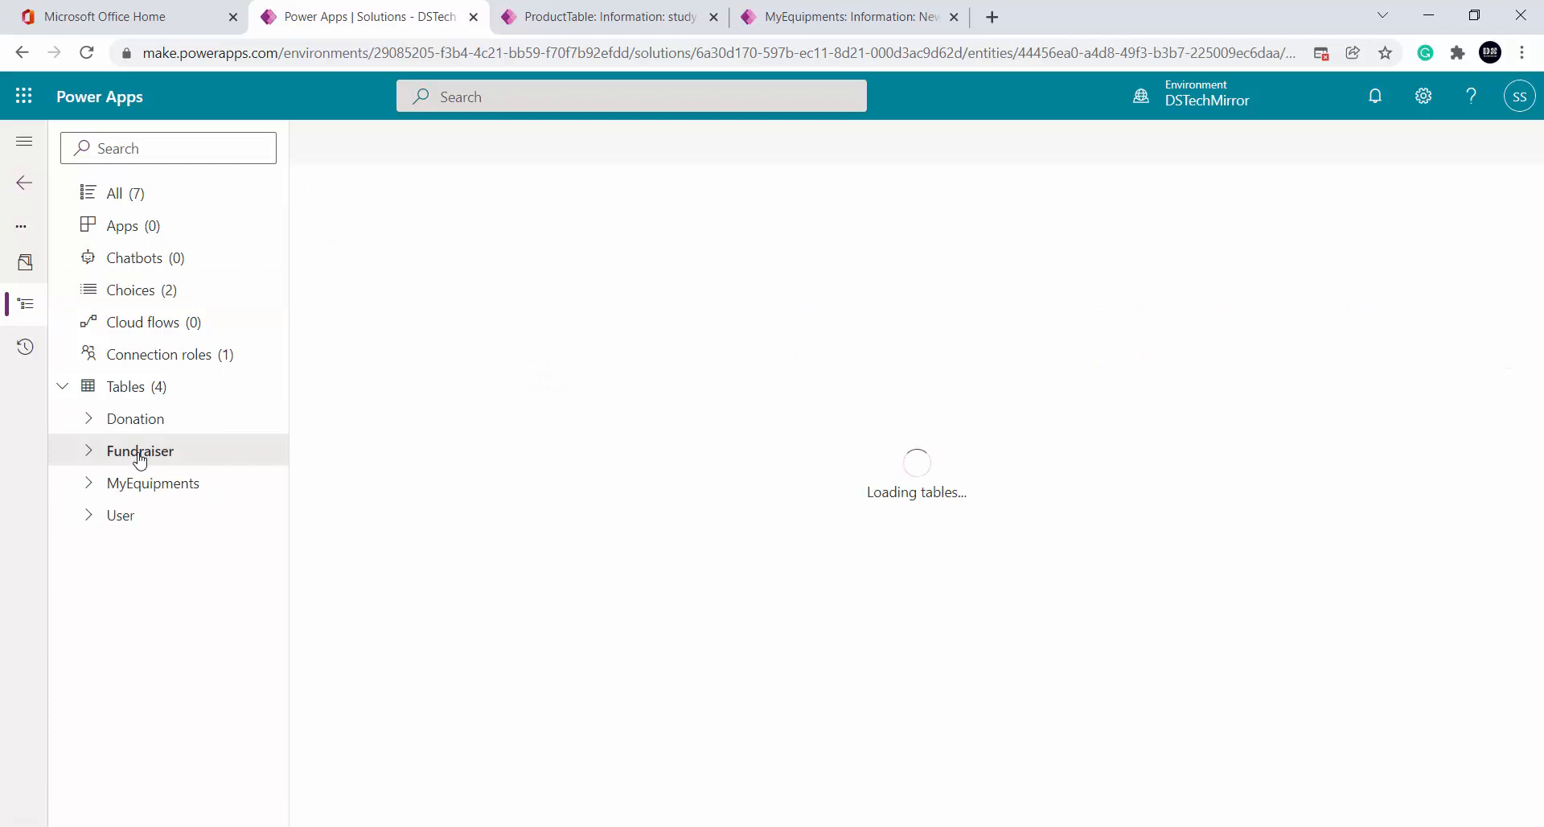
Add a column named Category with the Choice data type
click(360, 150)
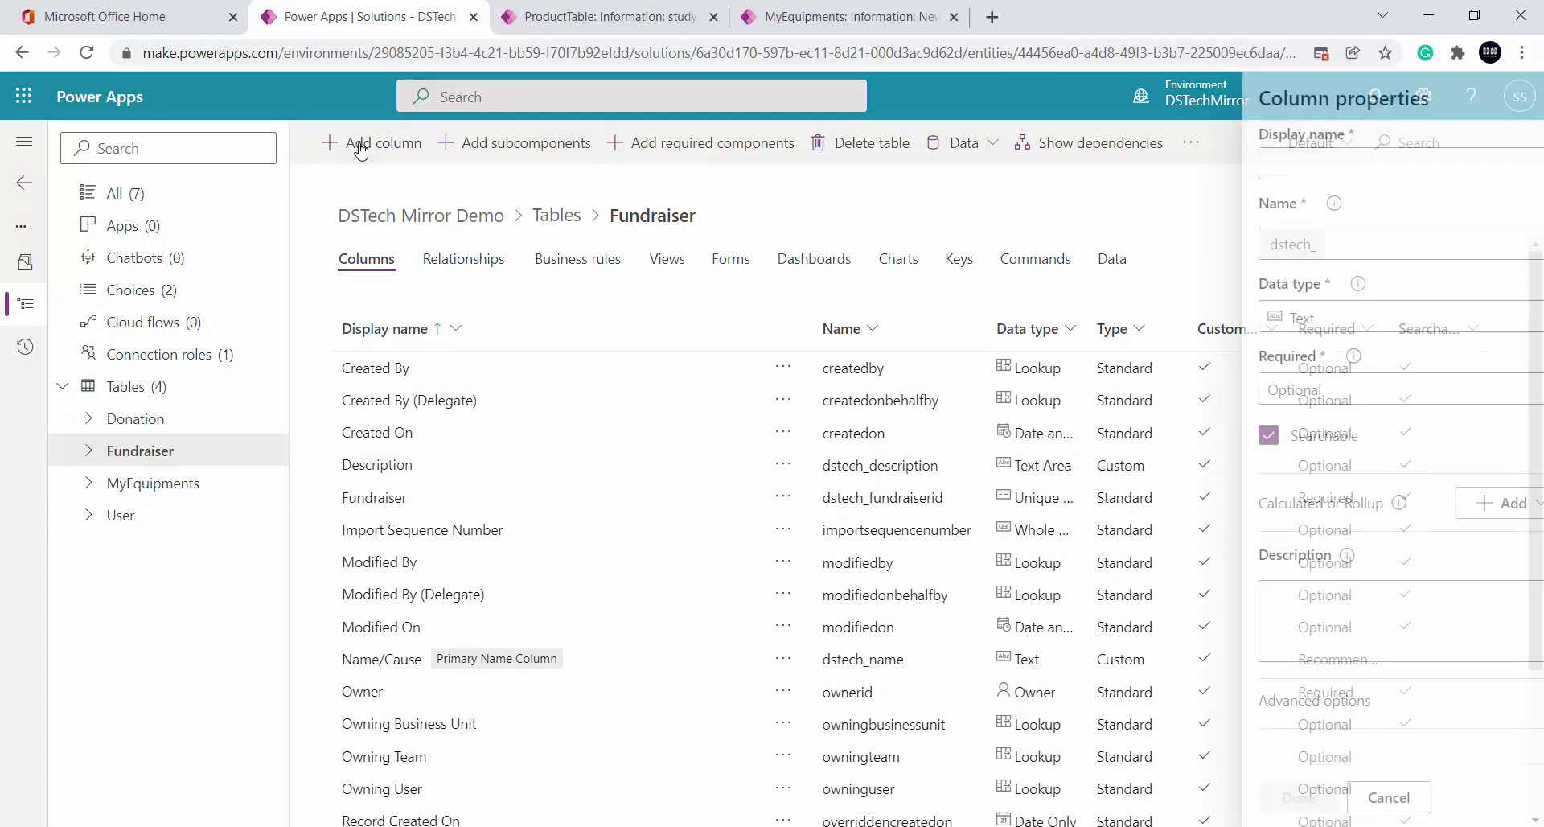
click(1267, 167)
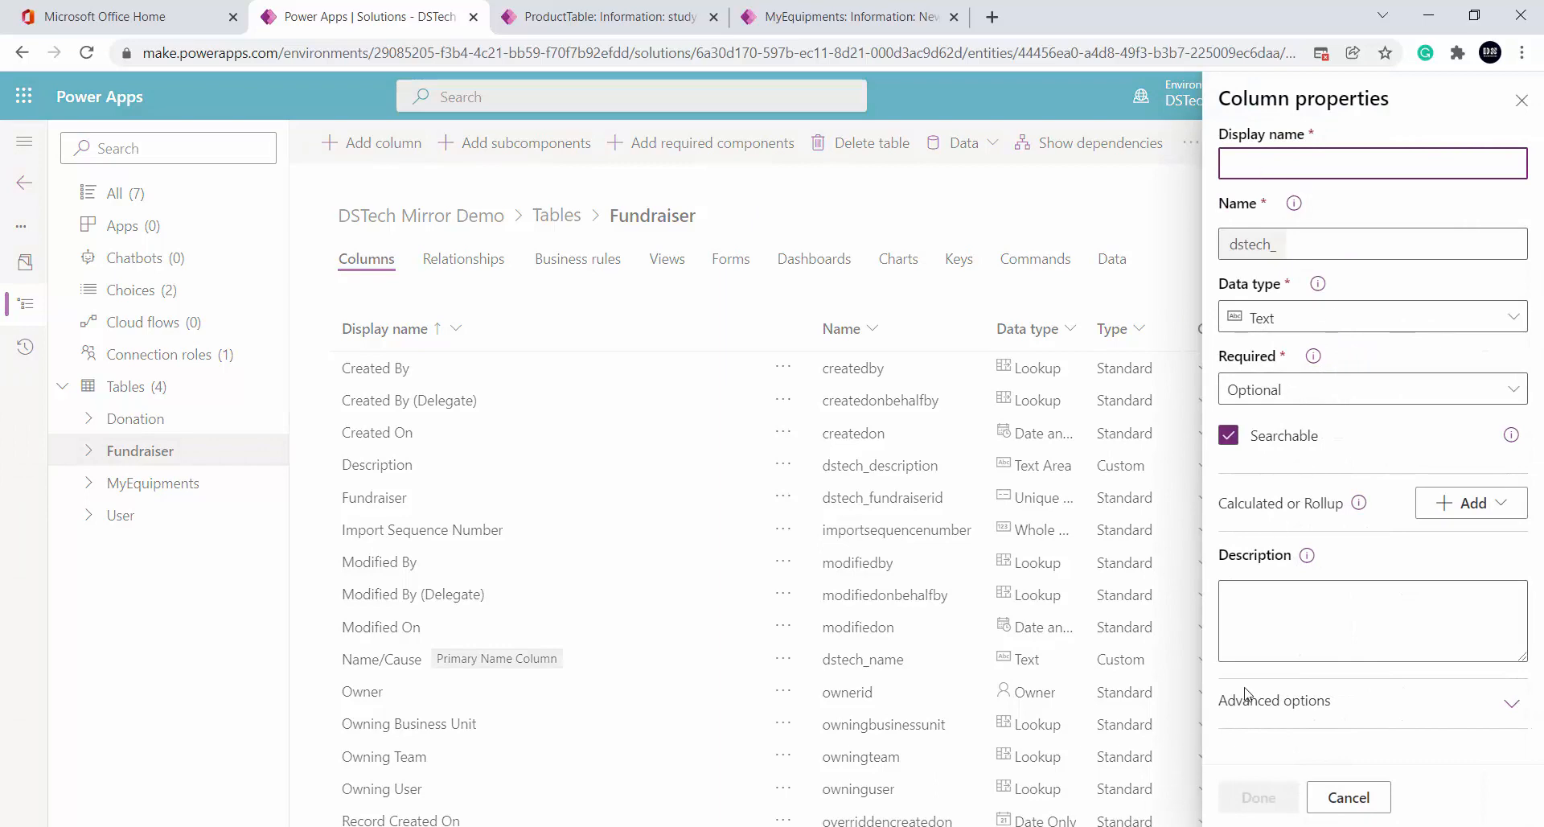
text(Category)
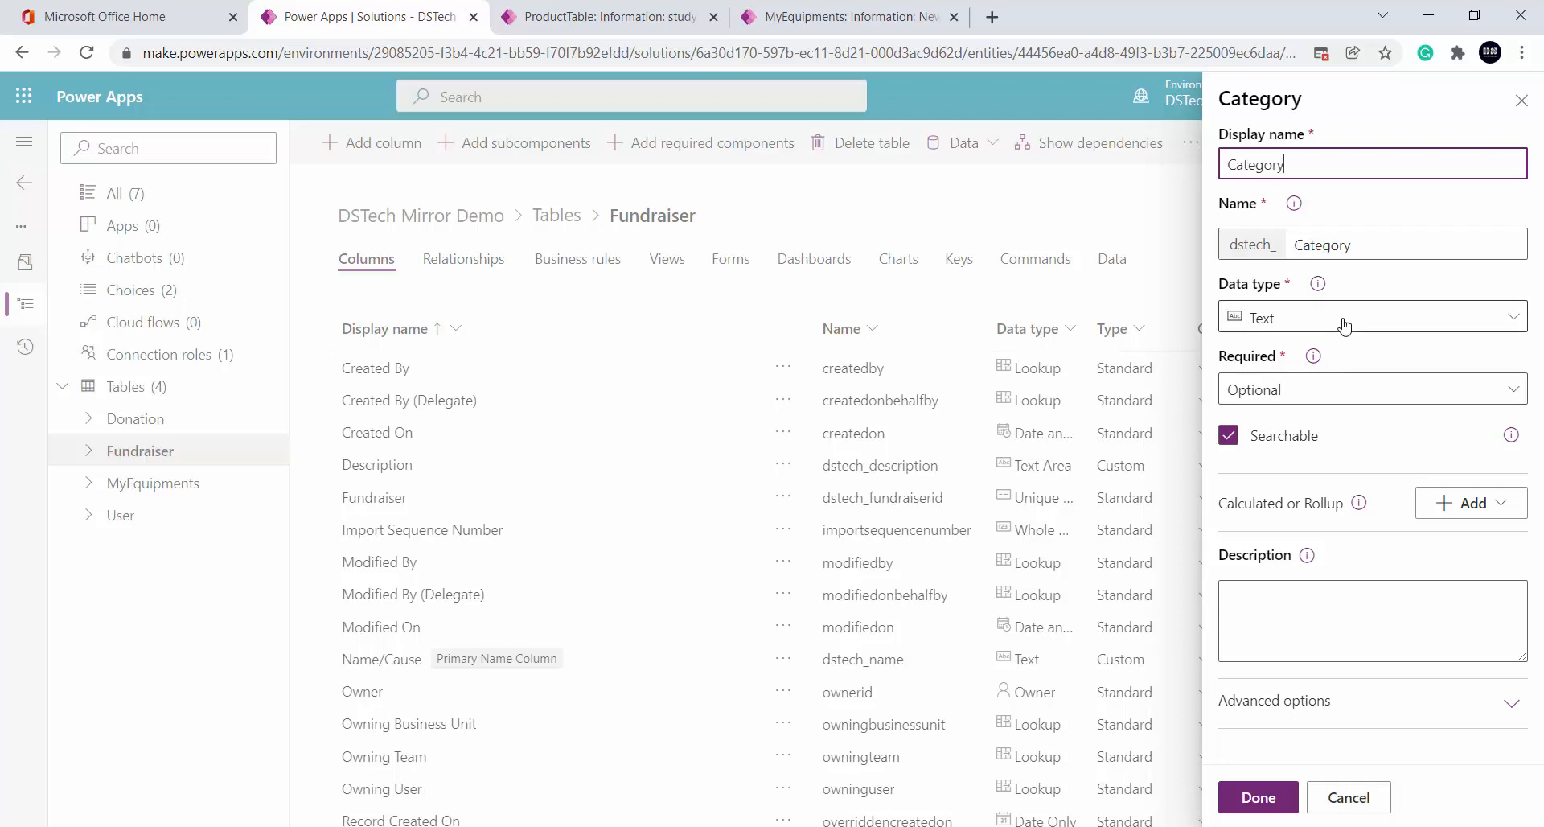
click(1398, 422)
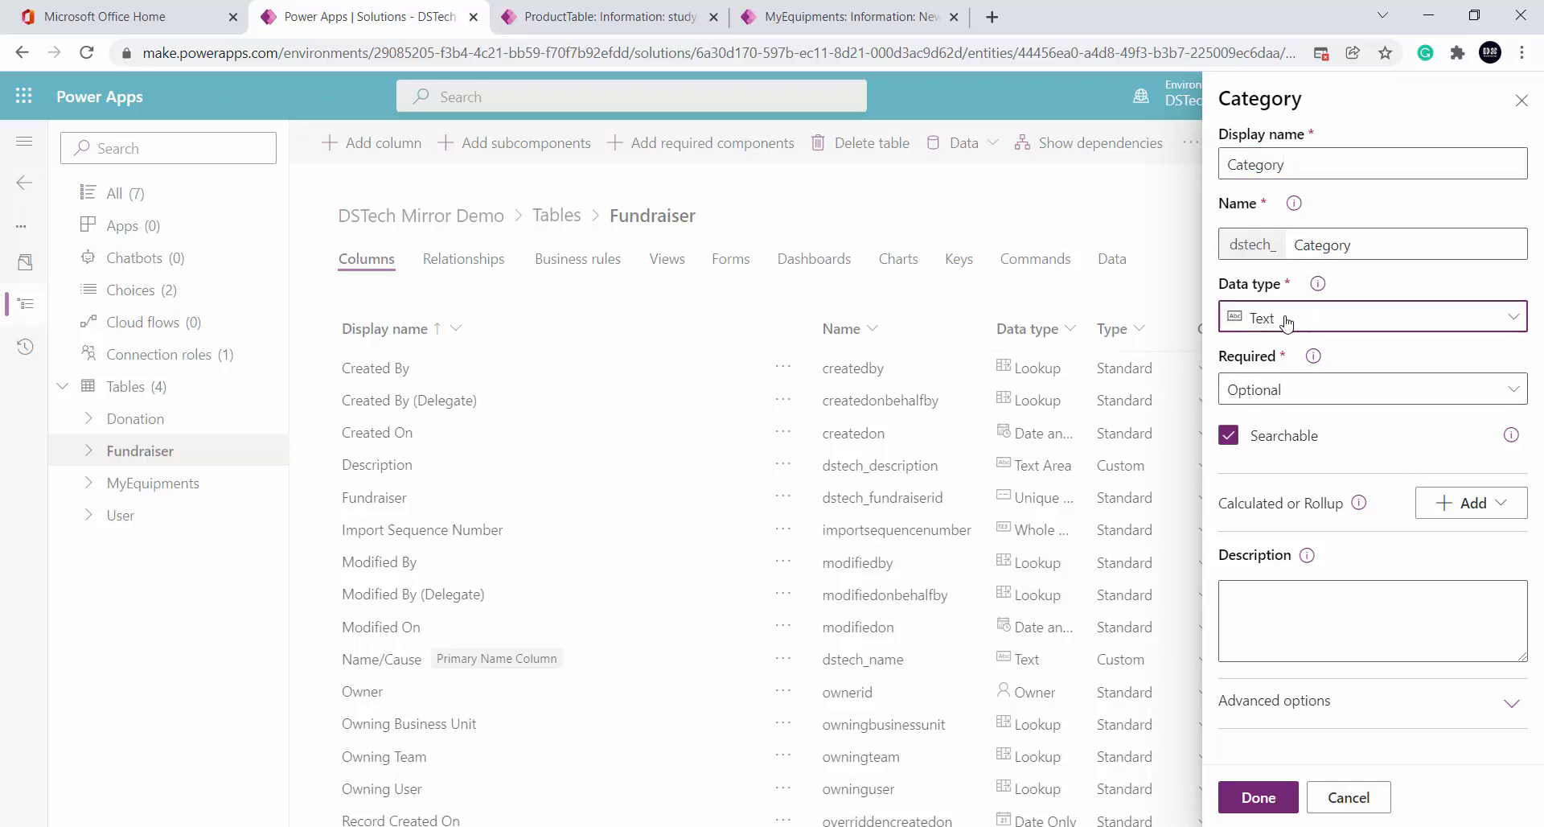
click(1323, 317)
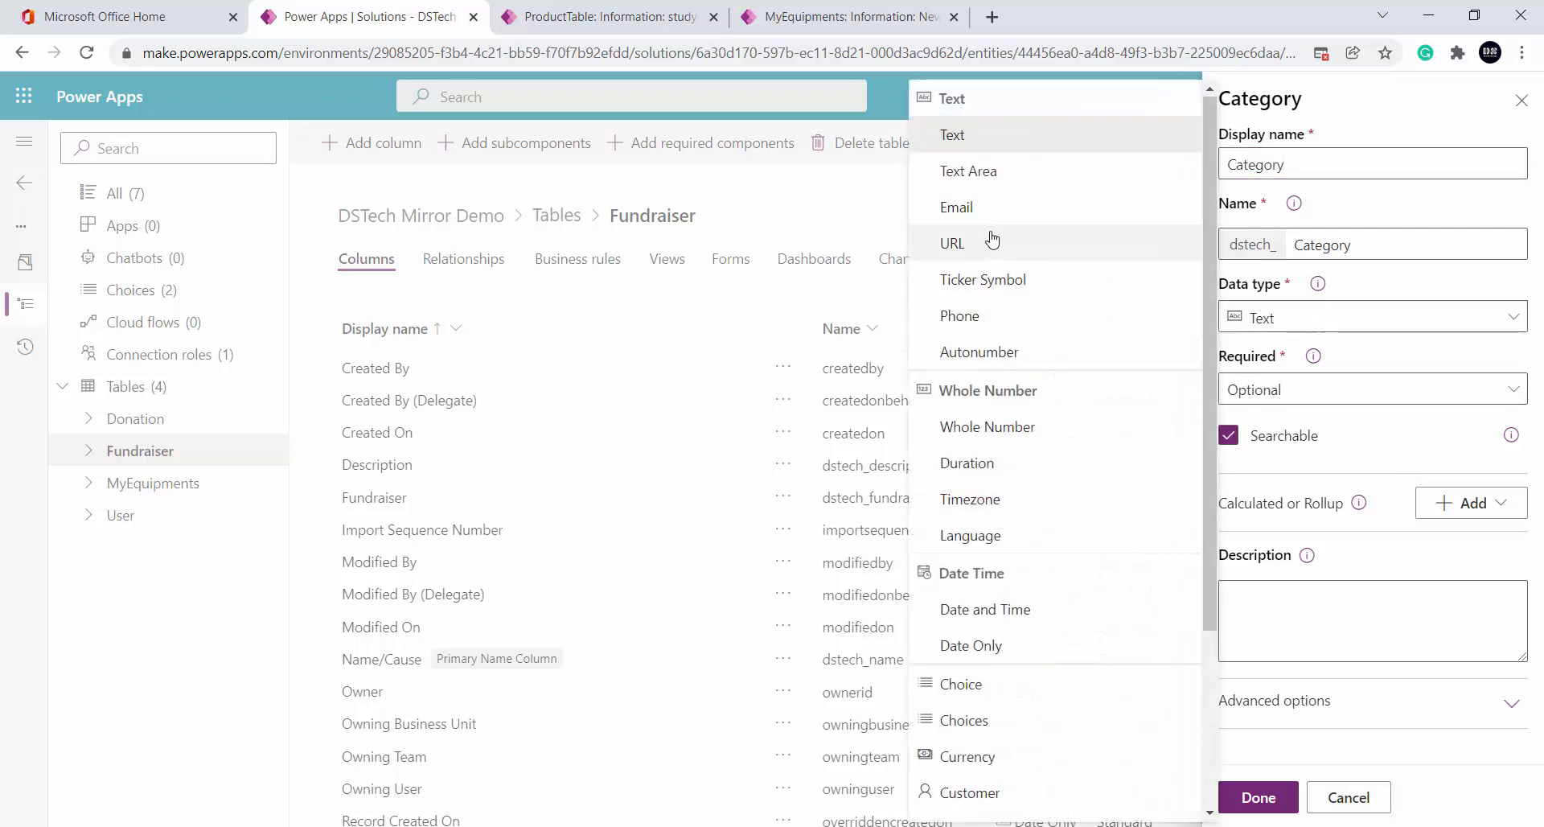
click(1019, 685)
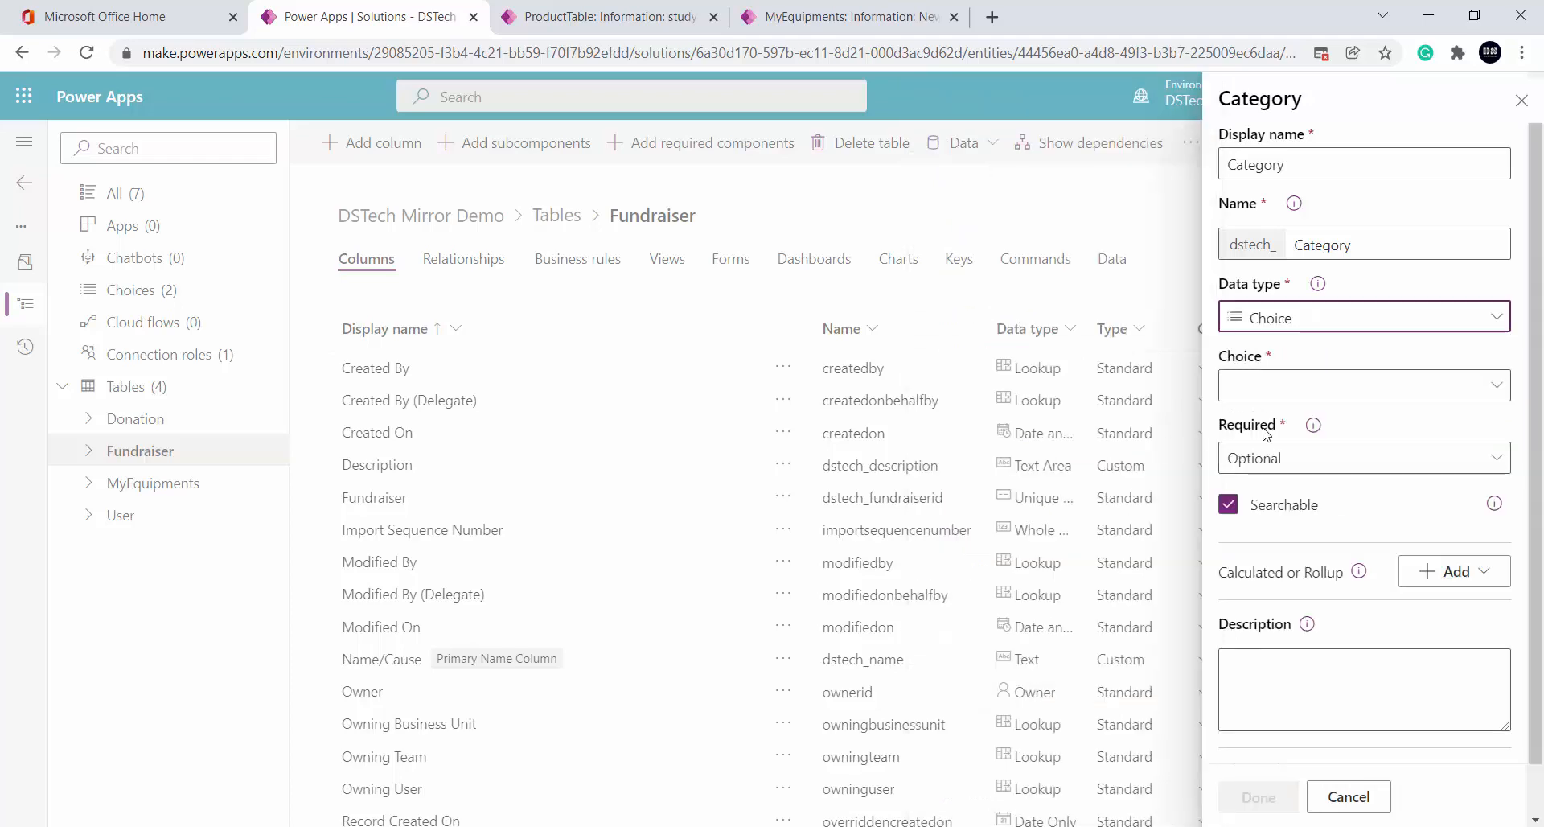
Give Category a new local choice set and add the column to the table
click(1363, 397)
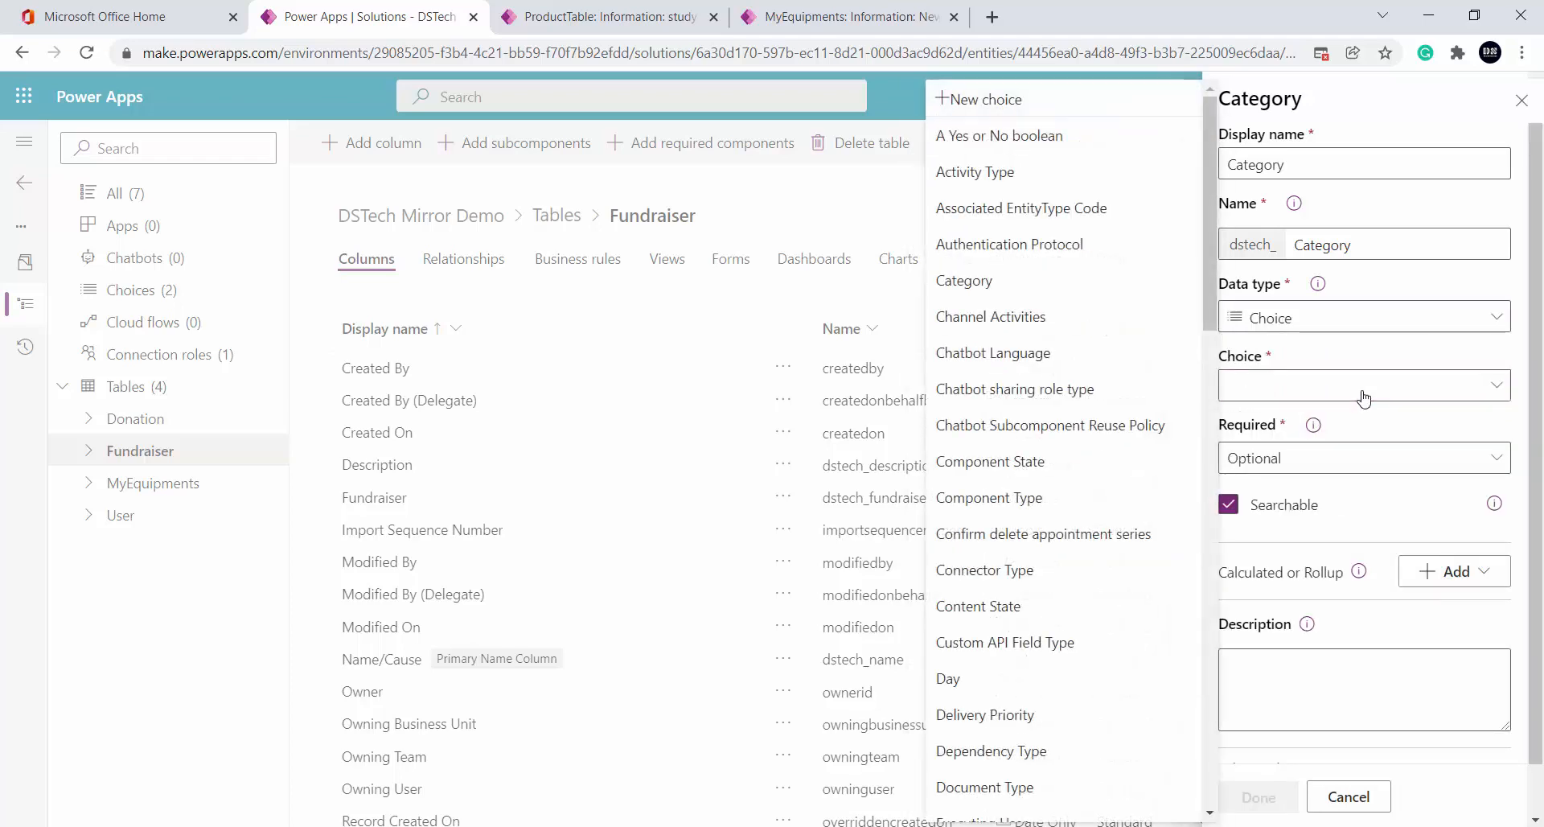
click(1022, 103)
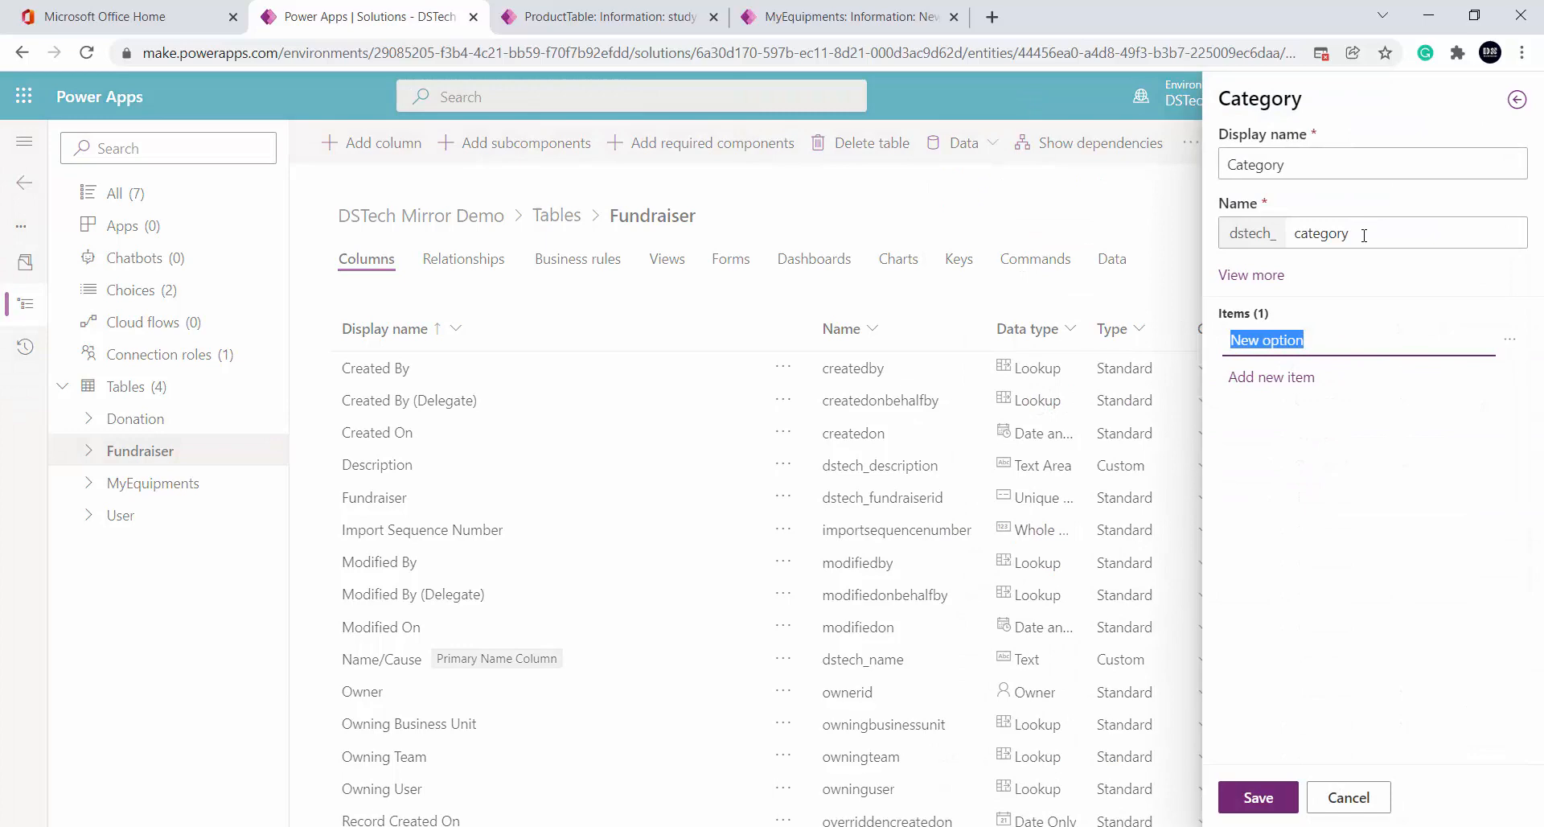
click(1252, 276)
click(1301, 426)
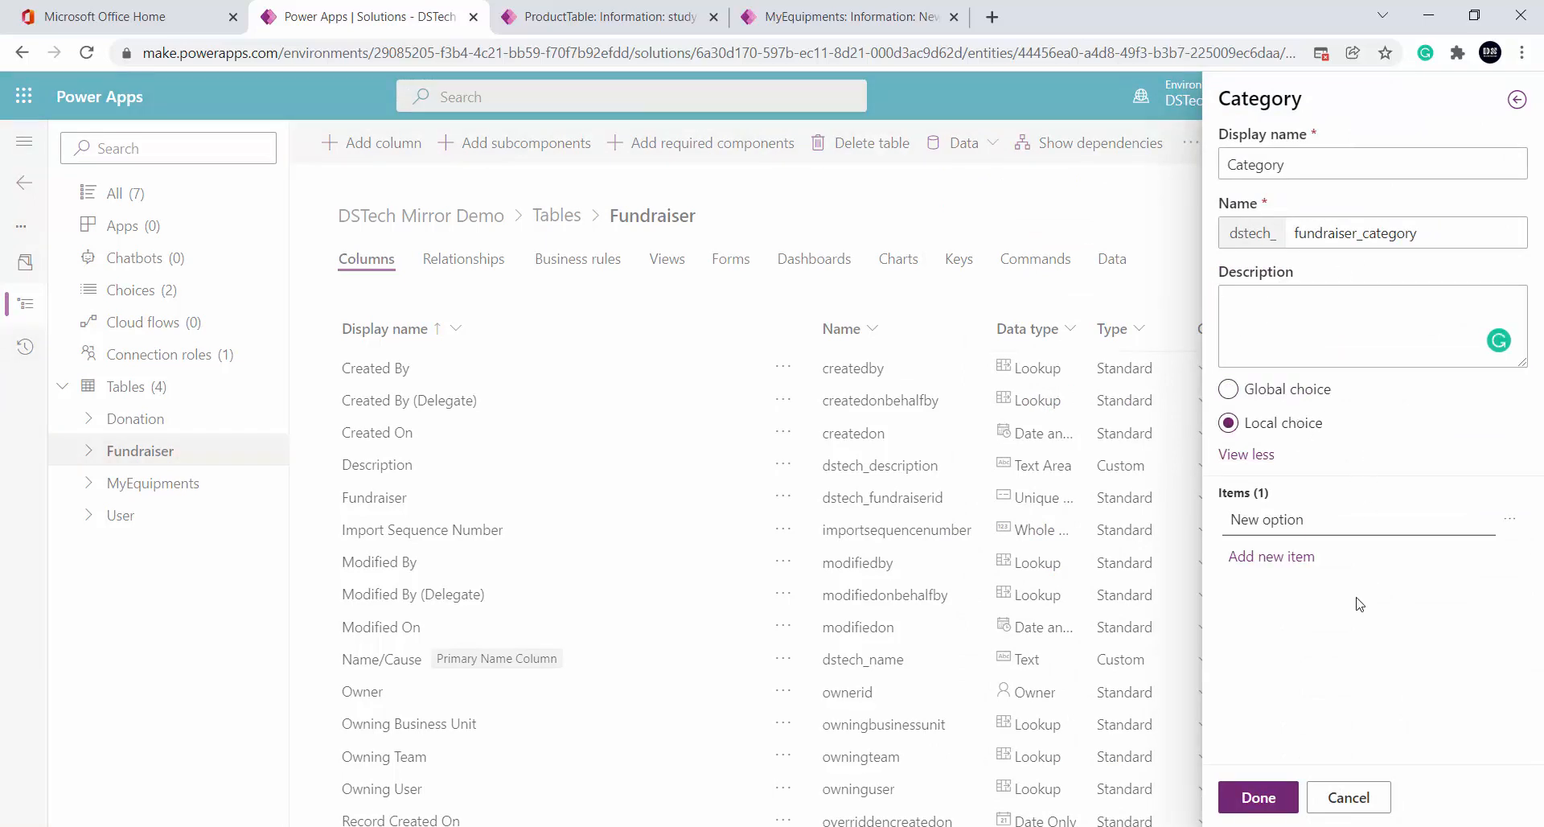
click(1283, 784)
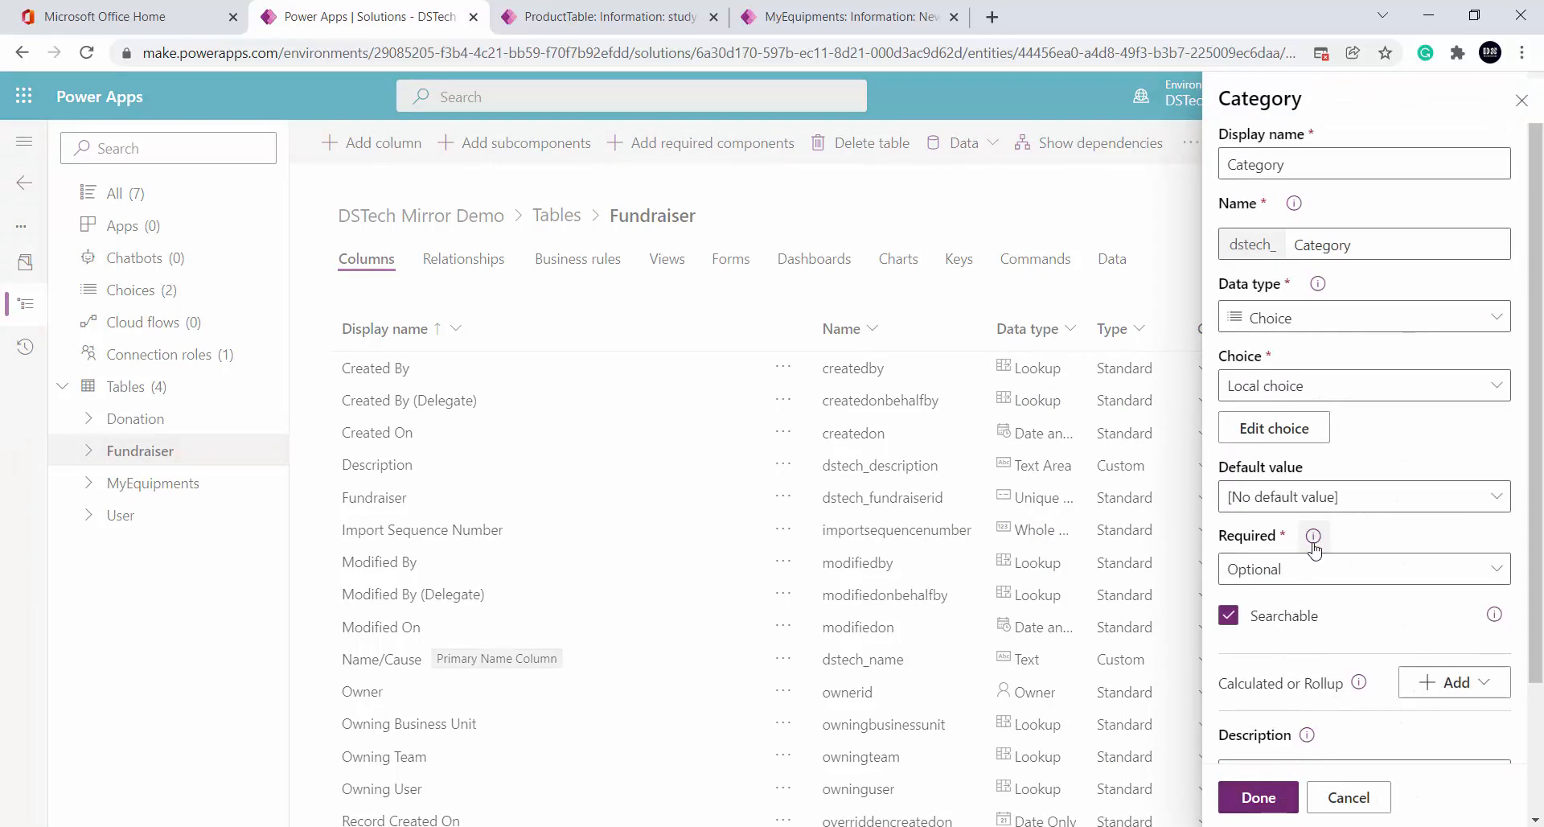
scroll(1284, 700, down, 2)
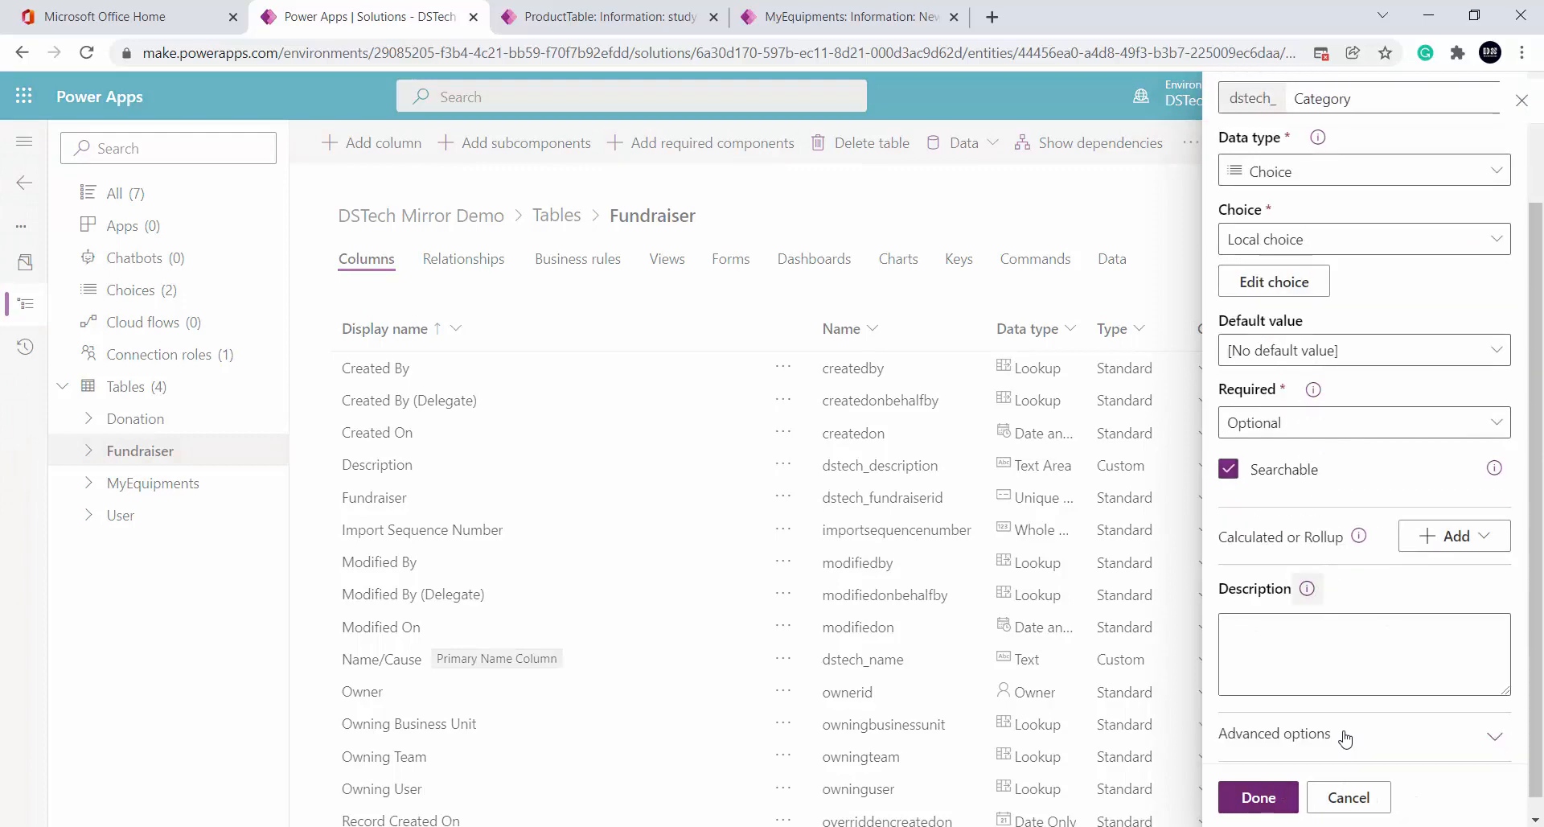
click(1259, 798)
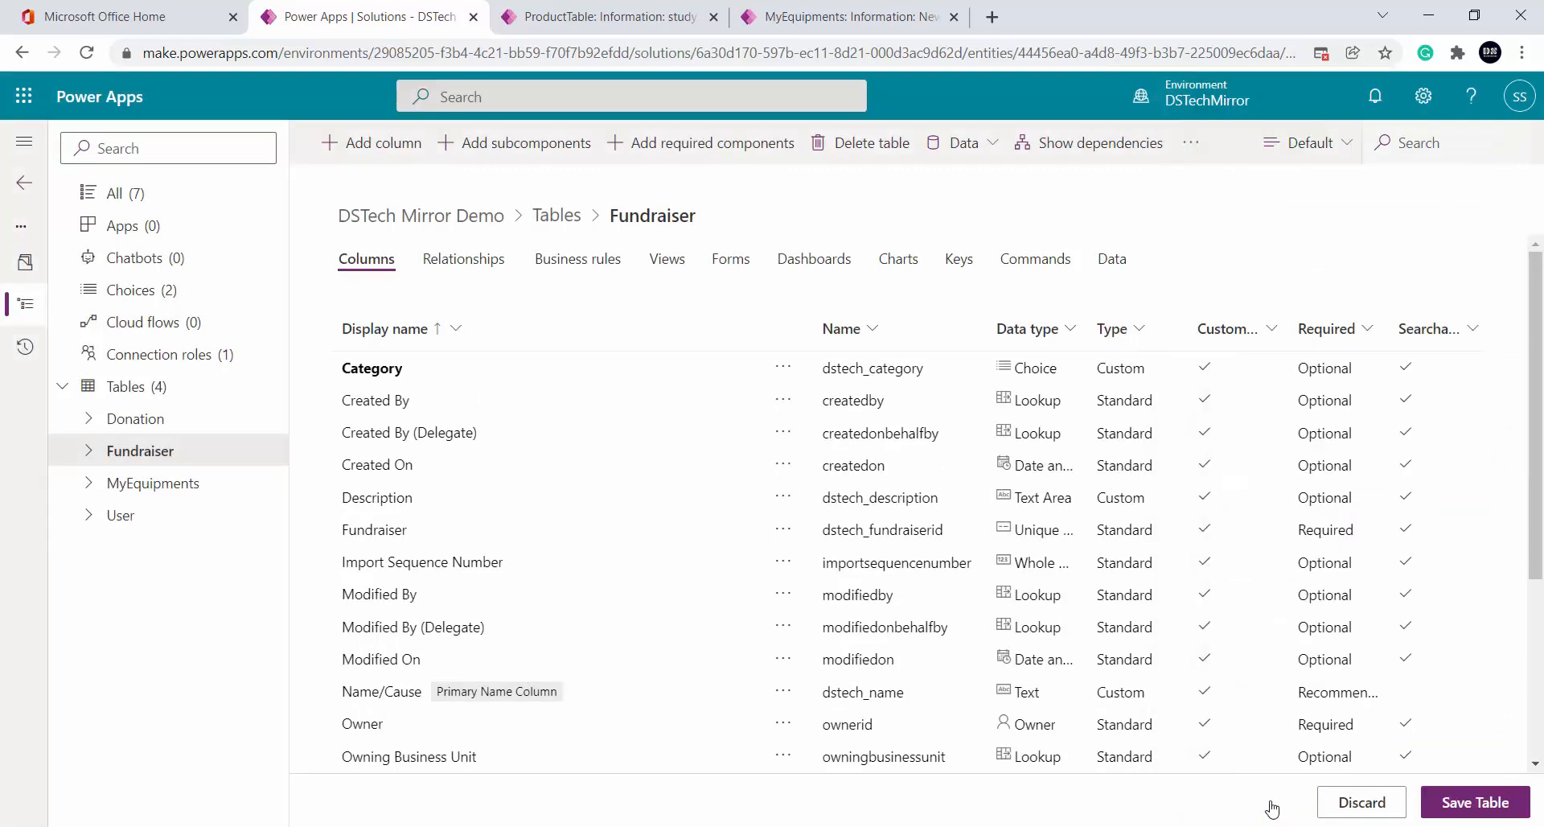
Save the Fundraiser table, review the Choices list, and reopen Fundraiser from Tables
click(1480, 808)
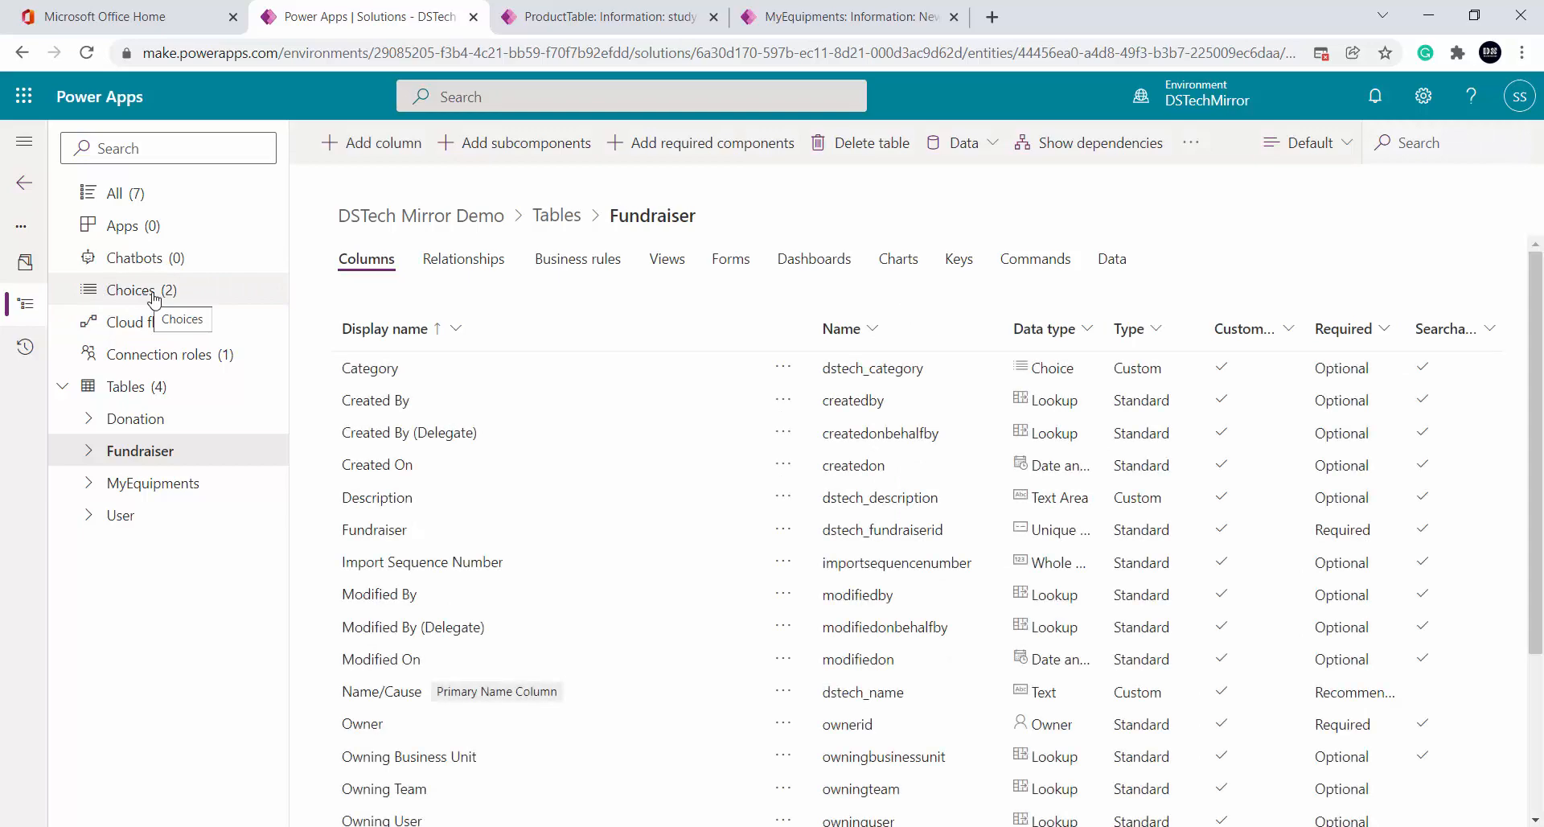
click(127, 294)
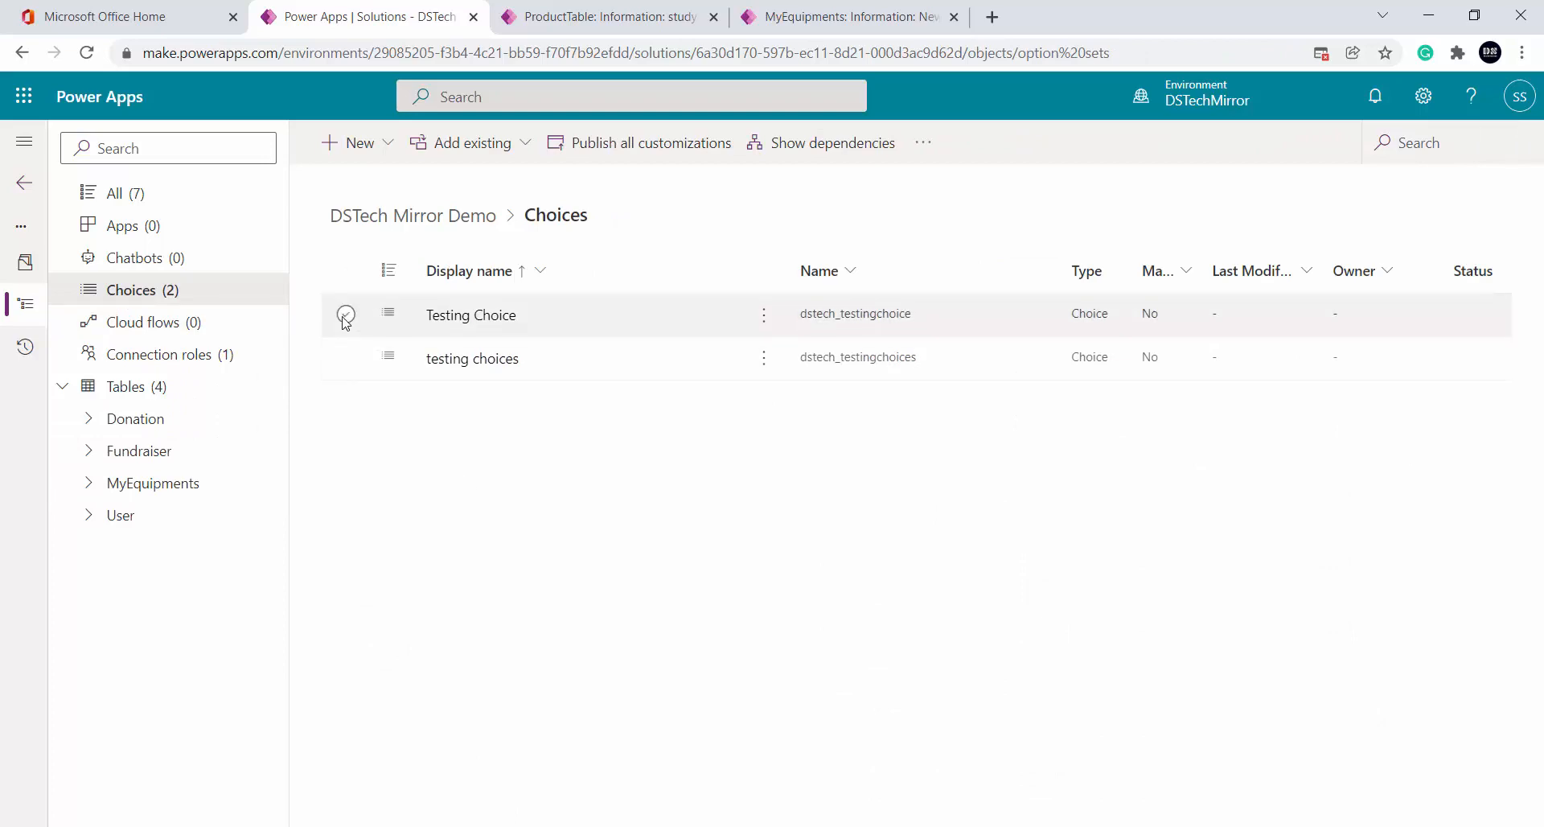
click(555, 826)
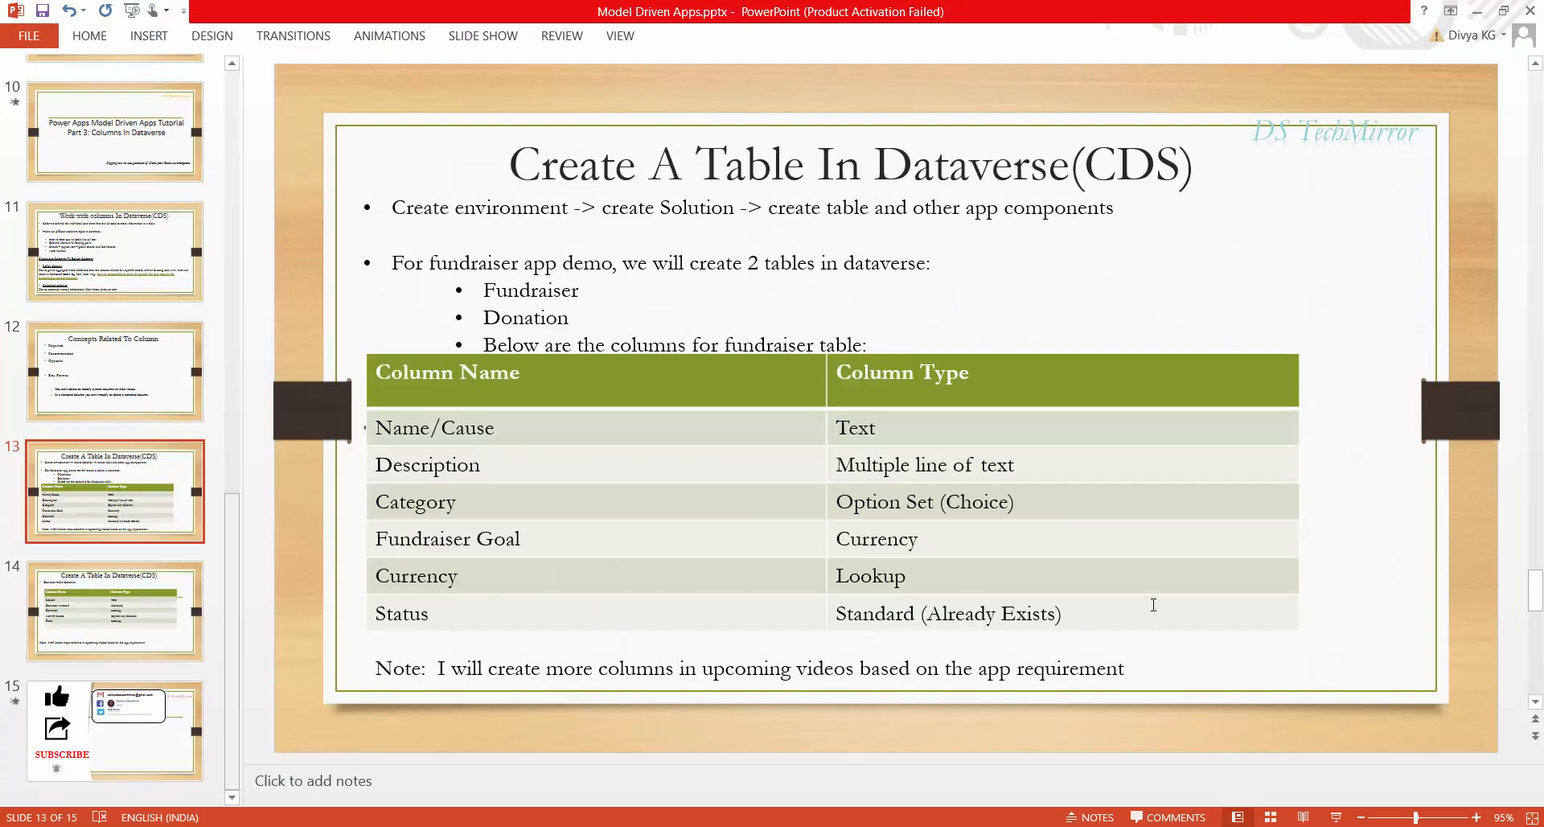
key(alt+Tab)
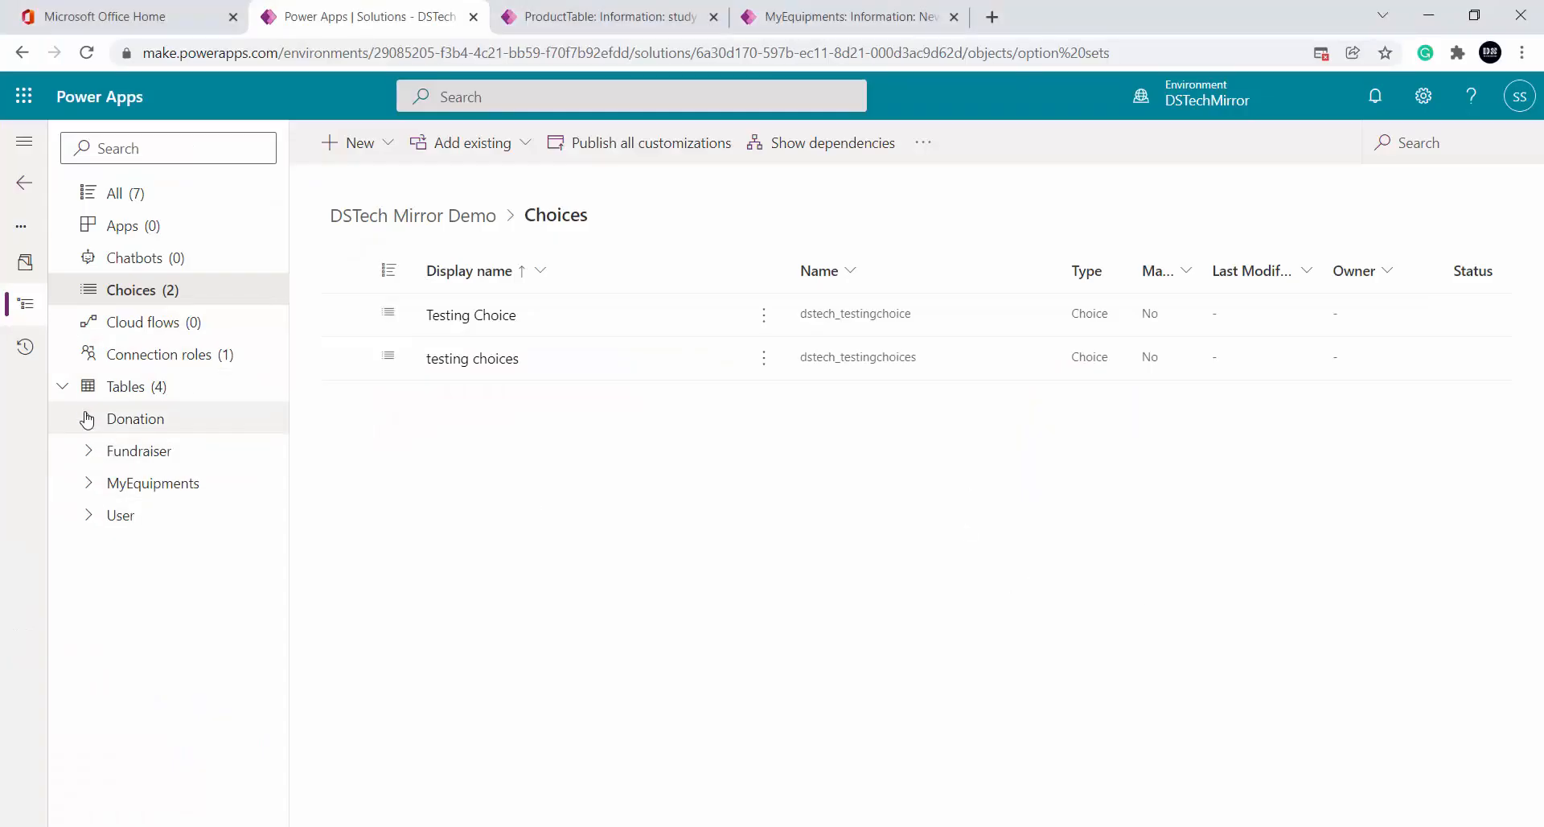
click(120, 451)
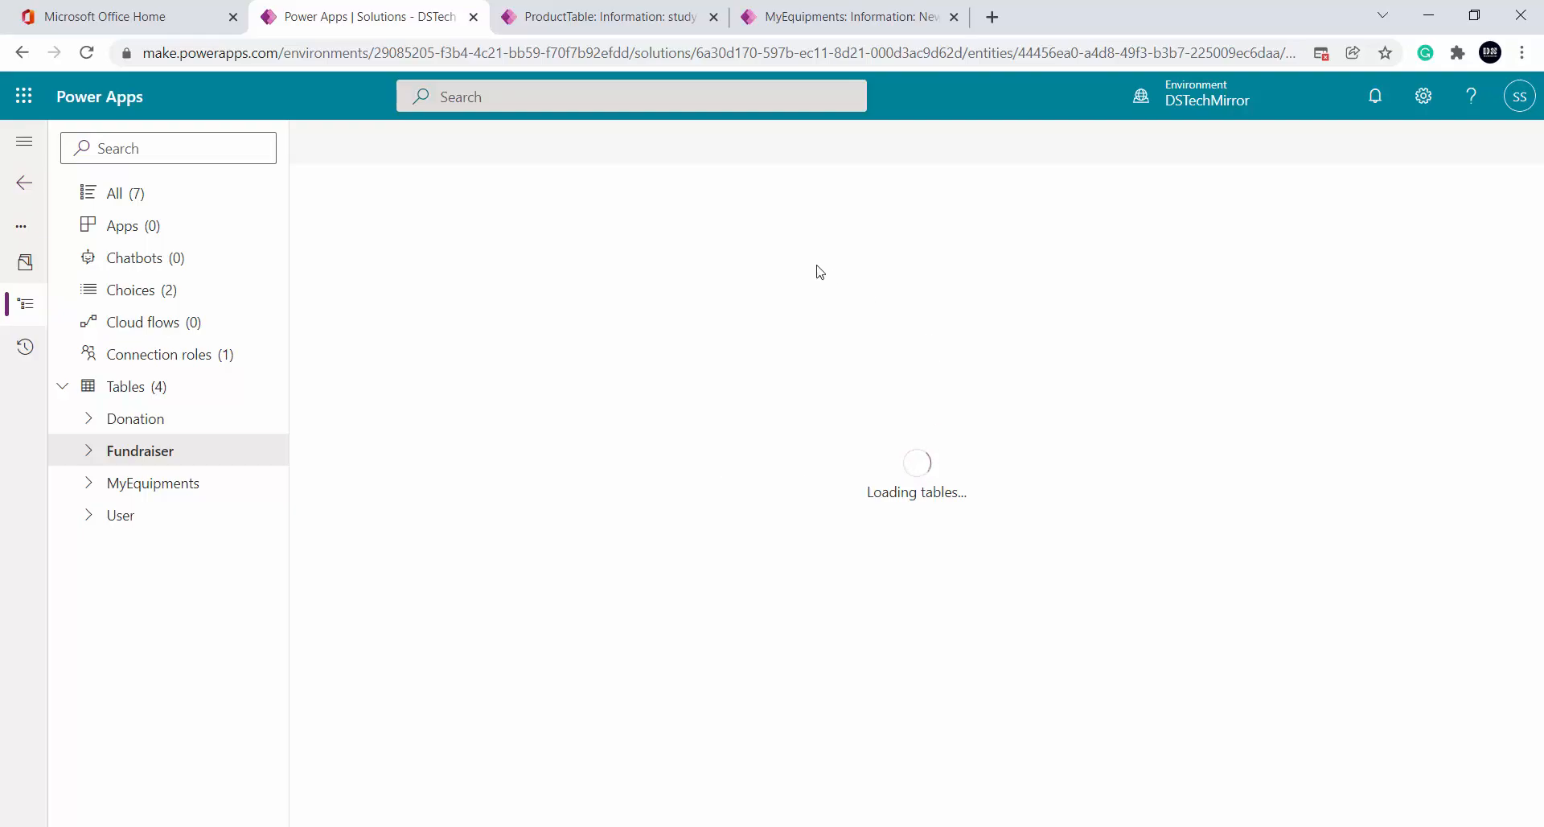
Add a Fundraiser column to the table with data type Currency and requirement set to Required
key(alt+Tab)
key(alt+Tab)
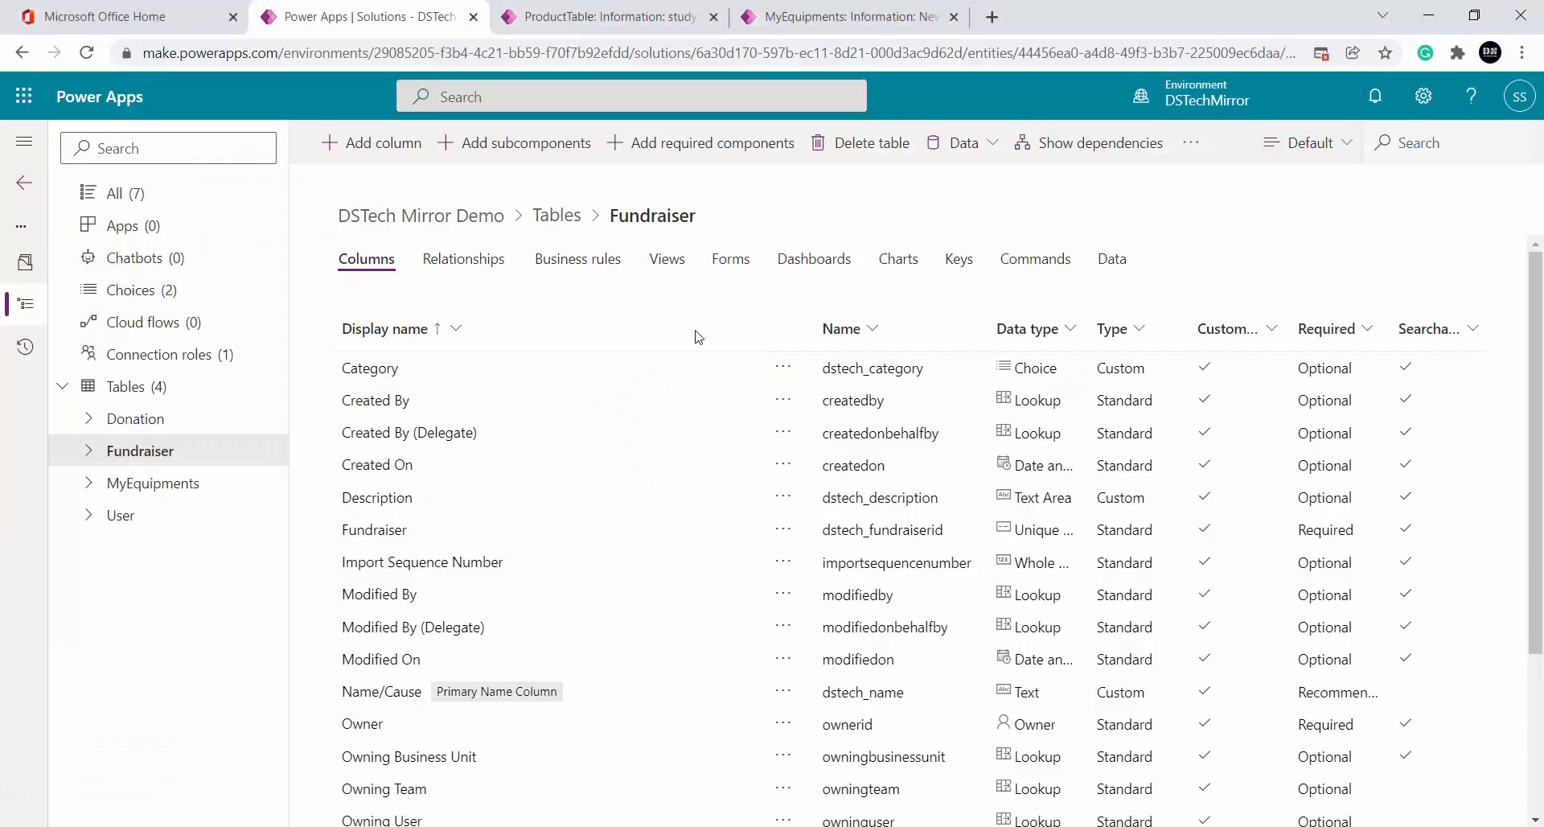
click(375, 145)
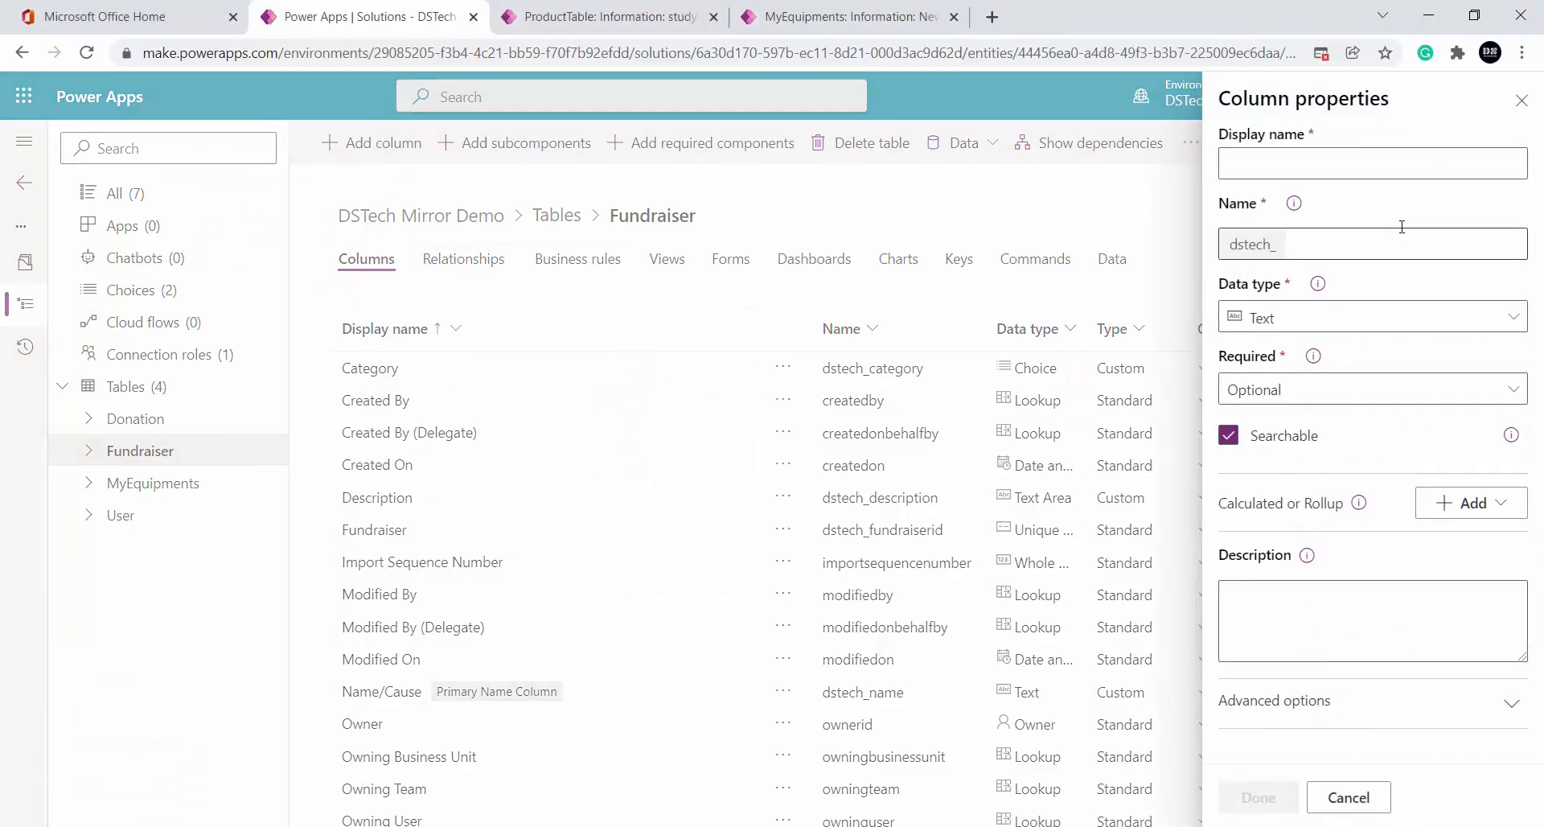
click(1310, 159)
text(Fu)
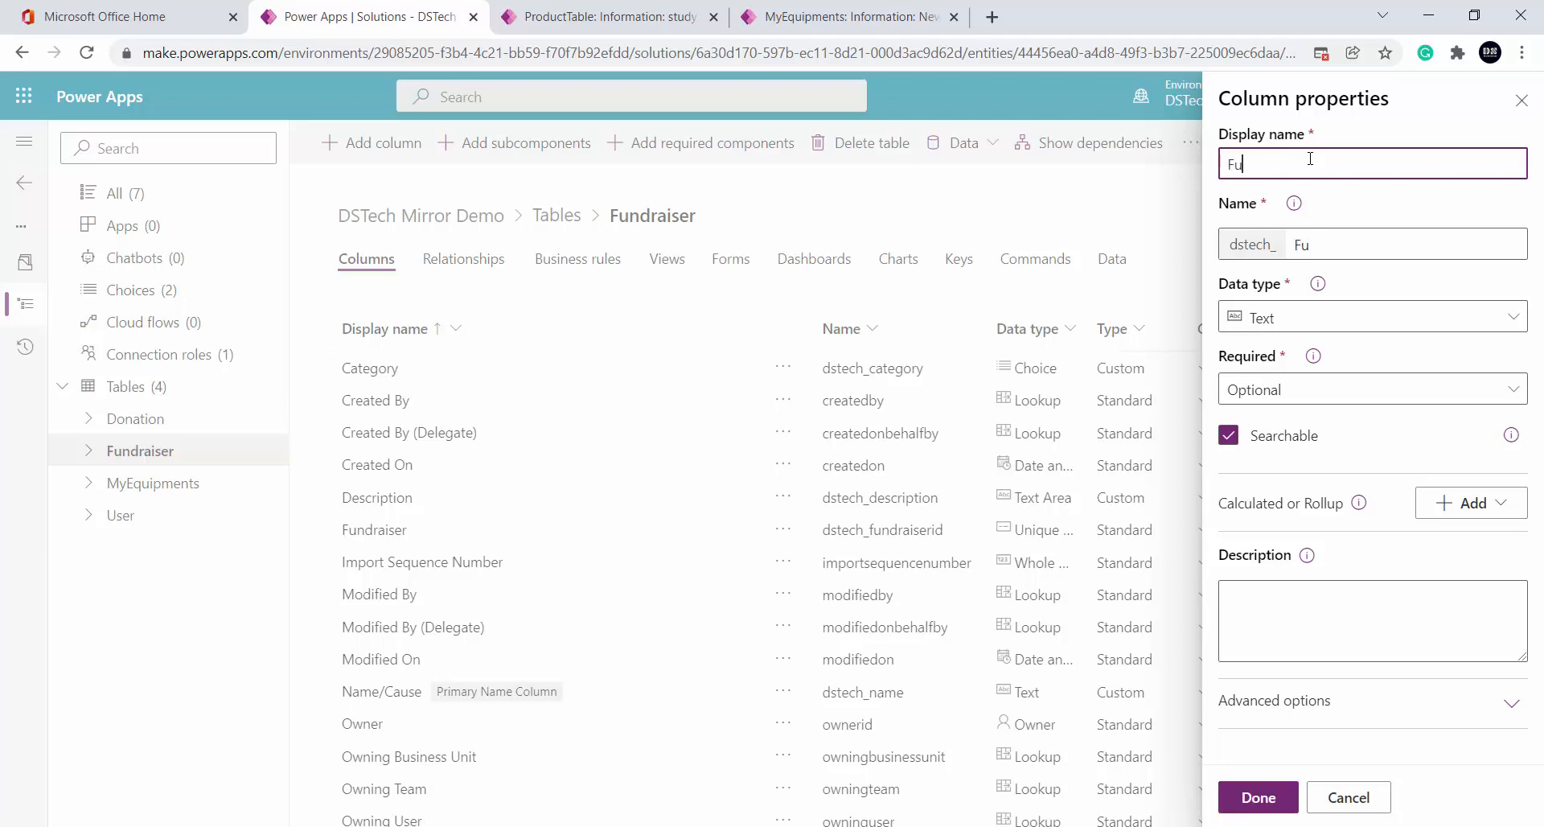
text(ndraiser)
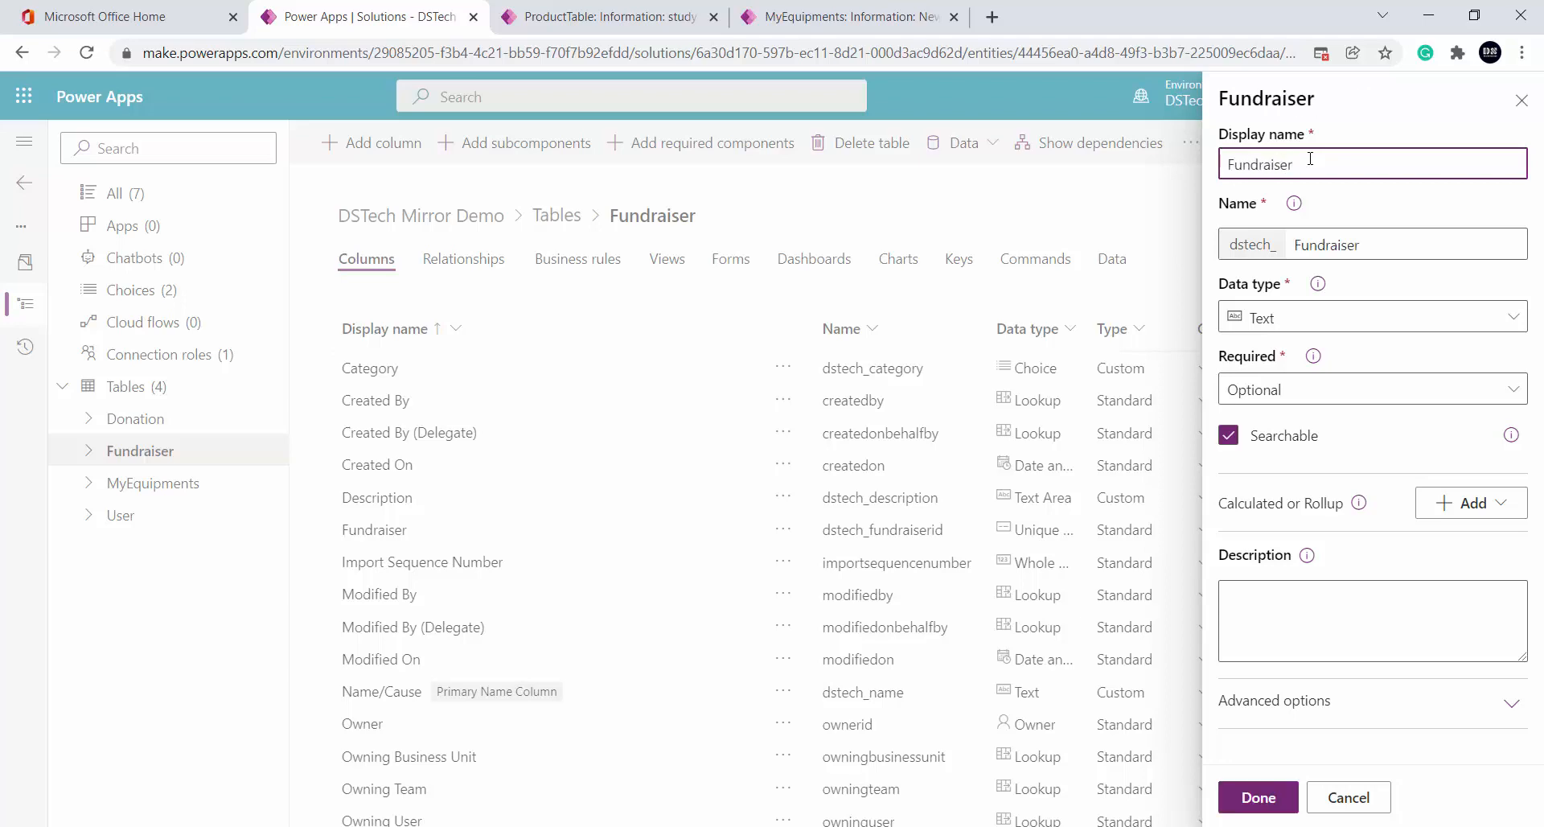
click(1343, 319)
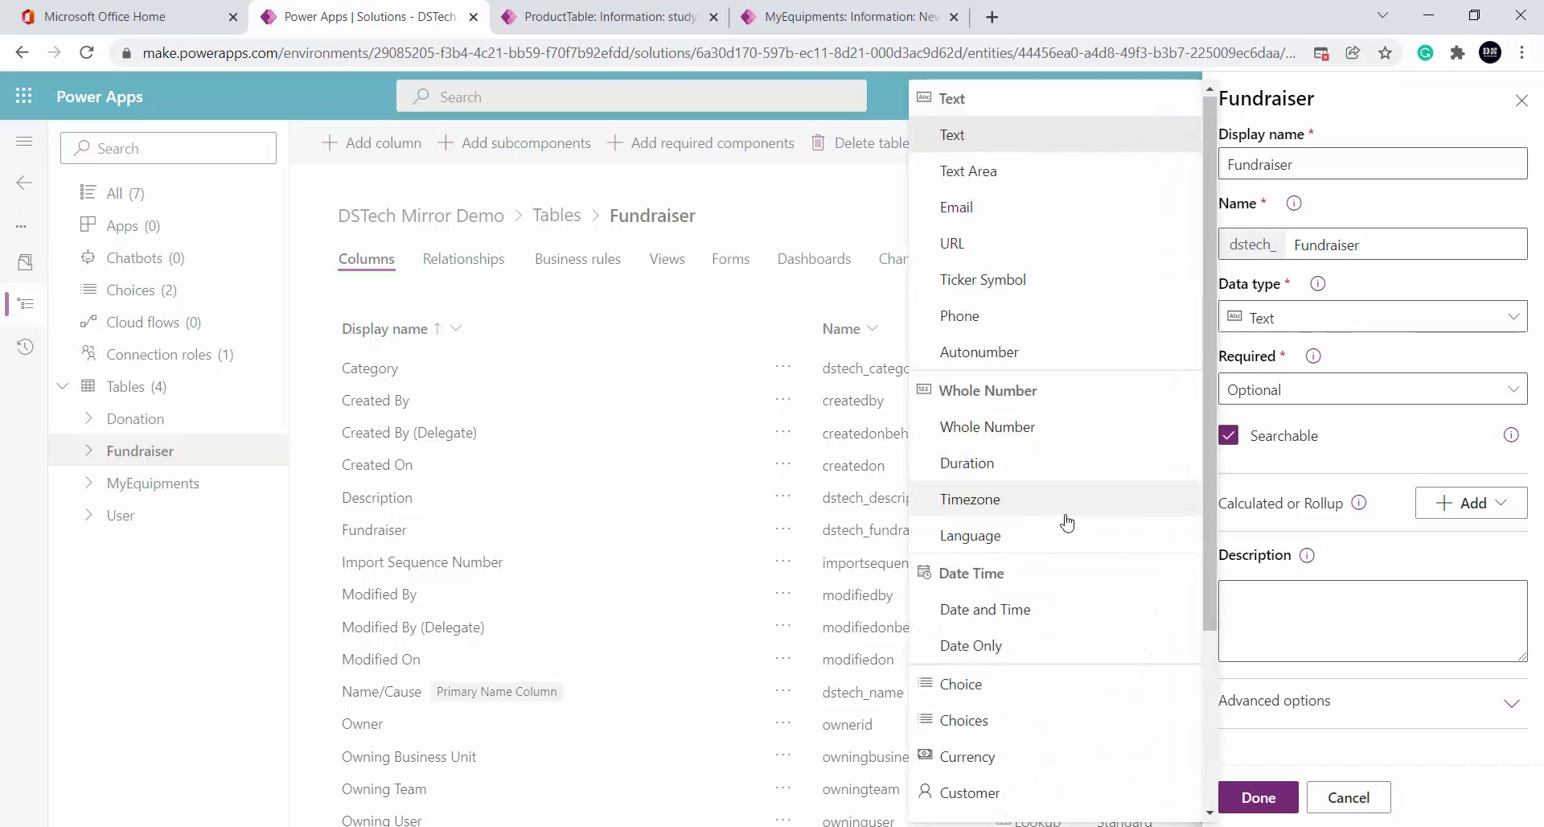
click(1064, 756)
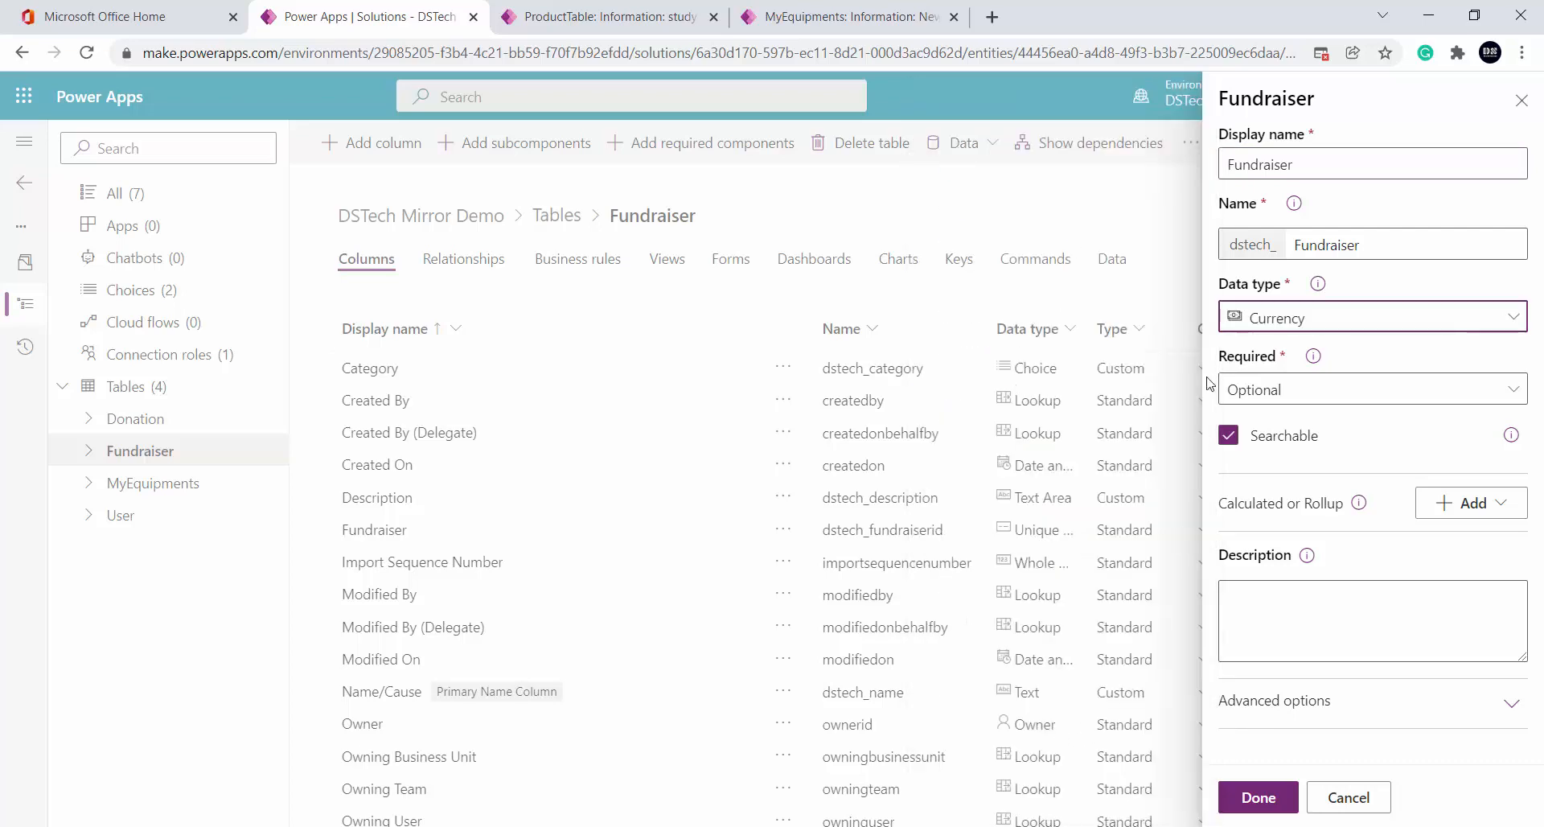
click(1394, 390)
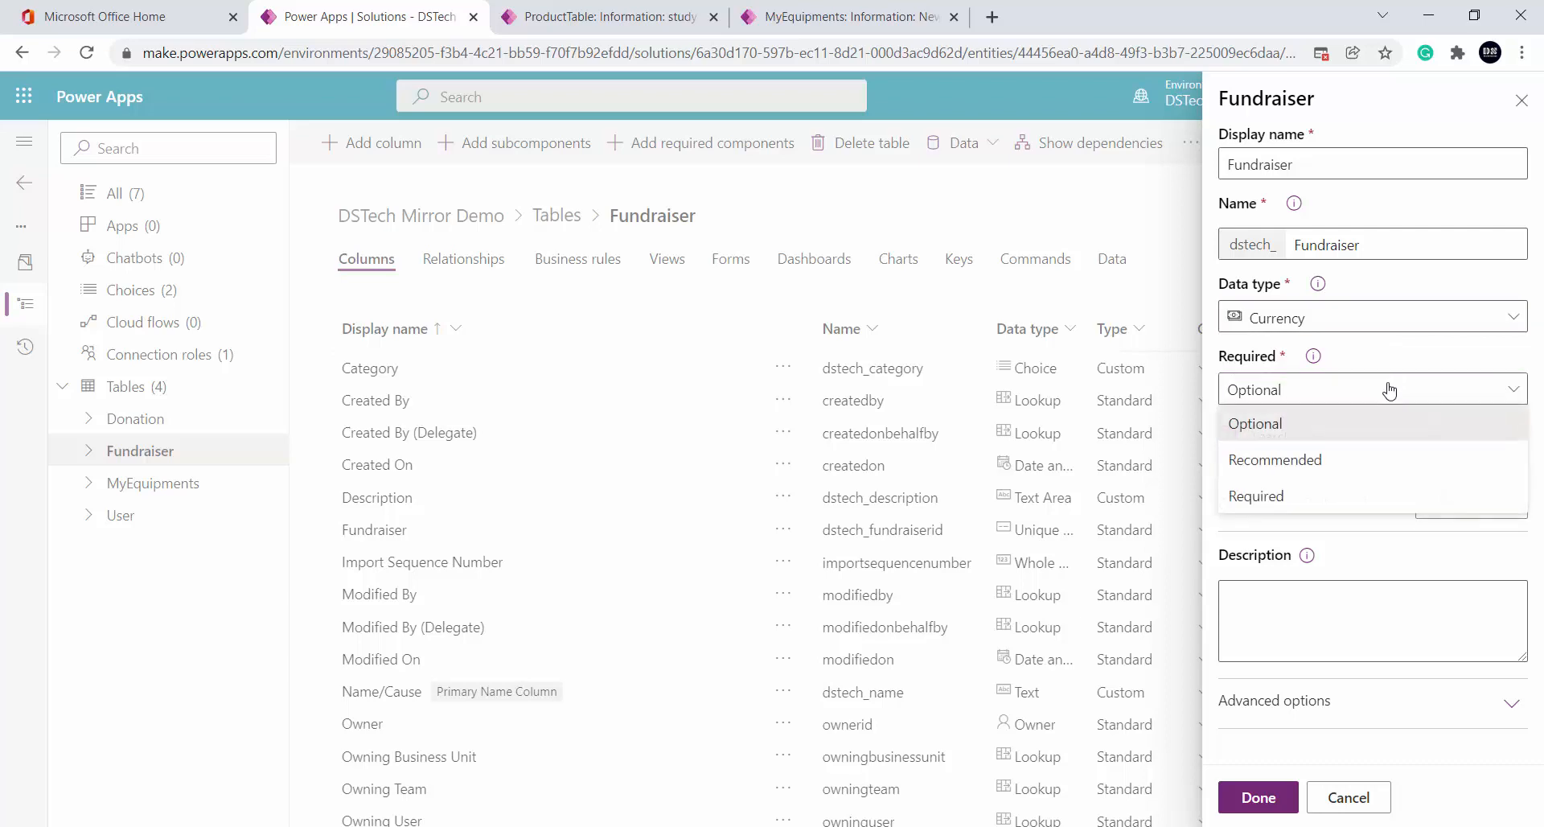
click(1323, 499)
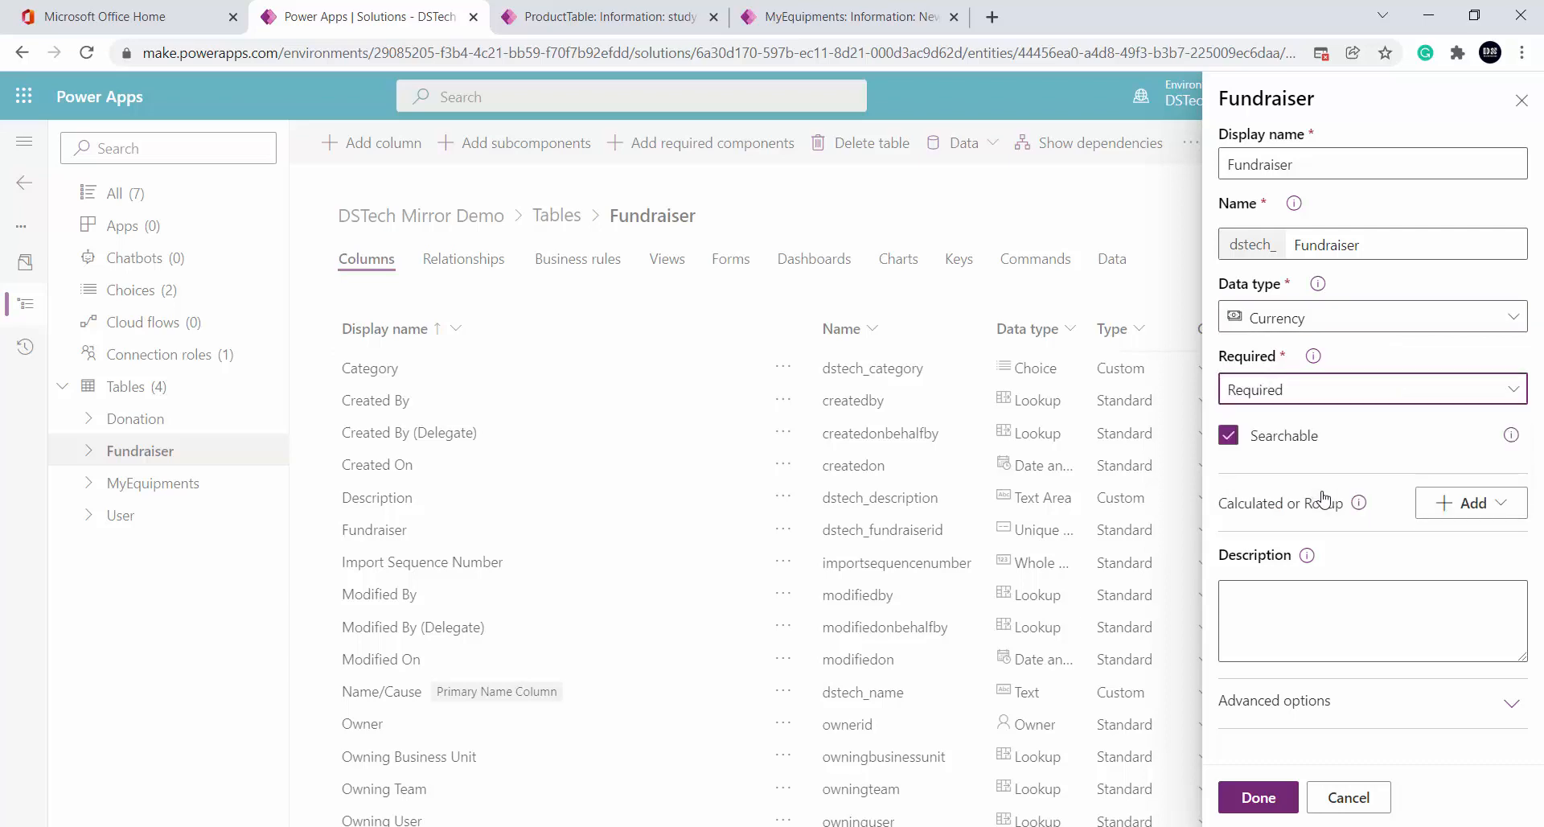
click(1414, 450)
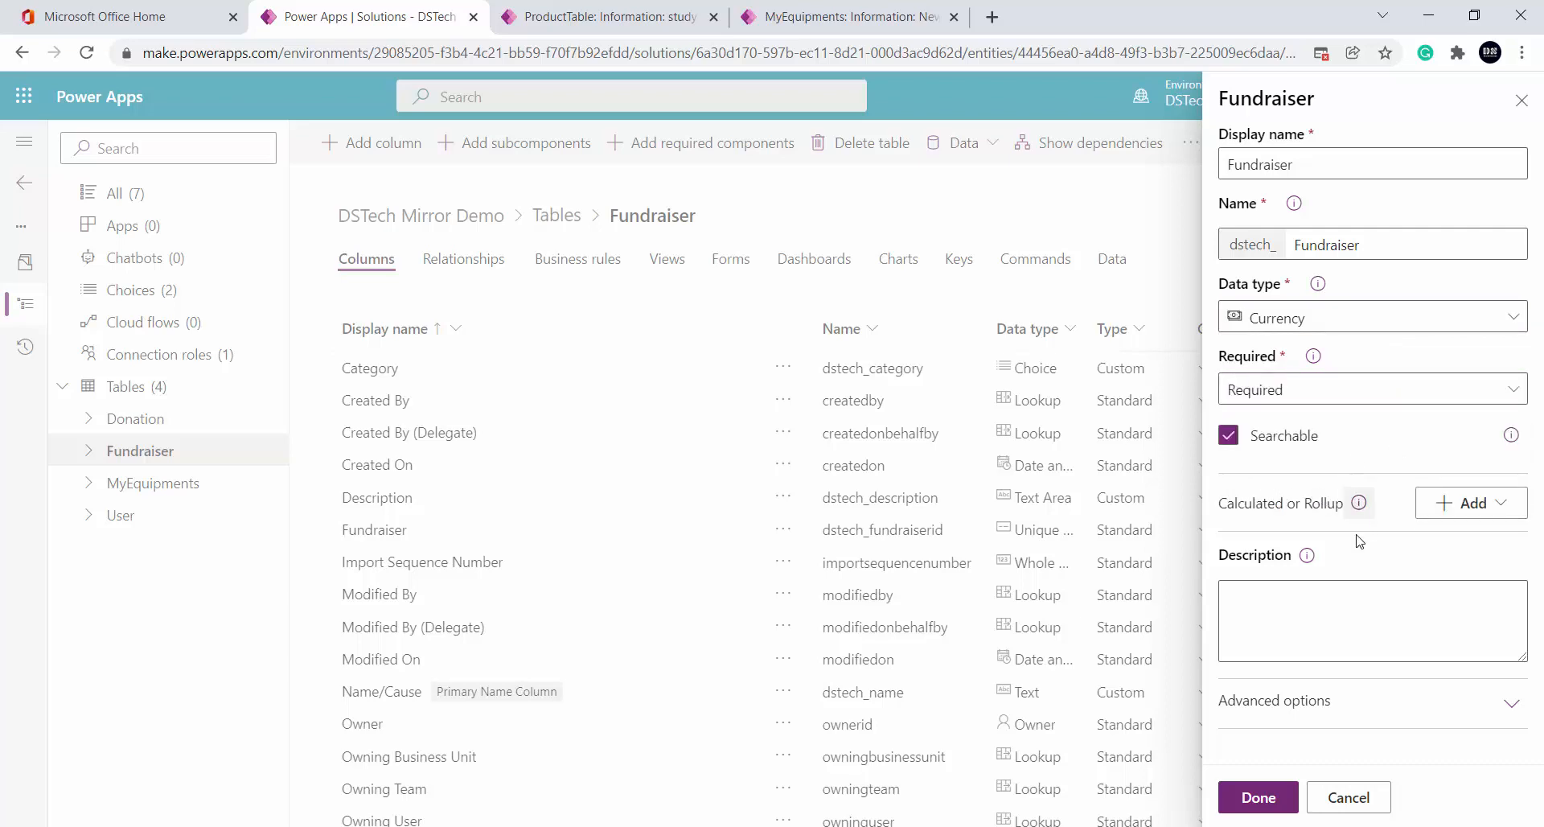
click(1258, 797)
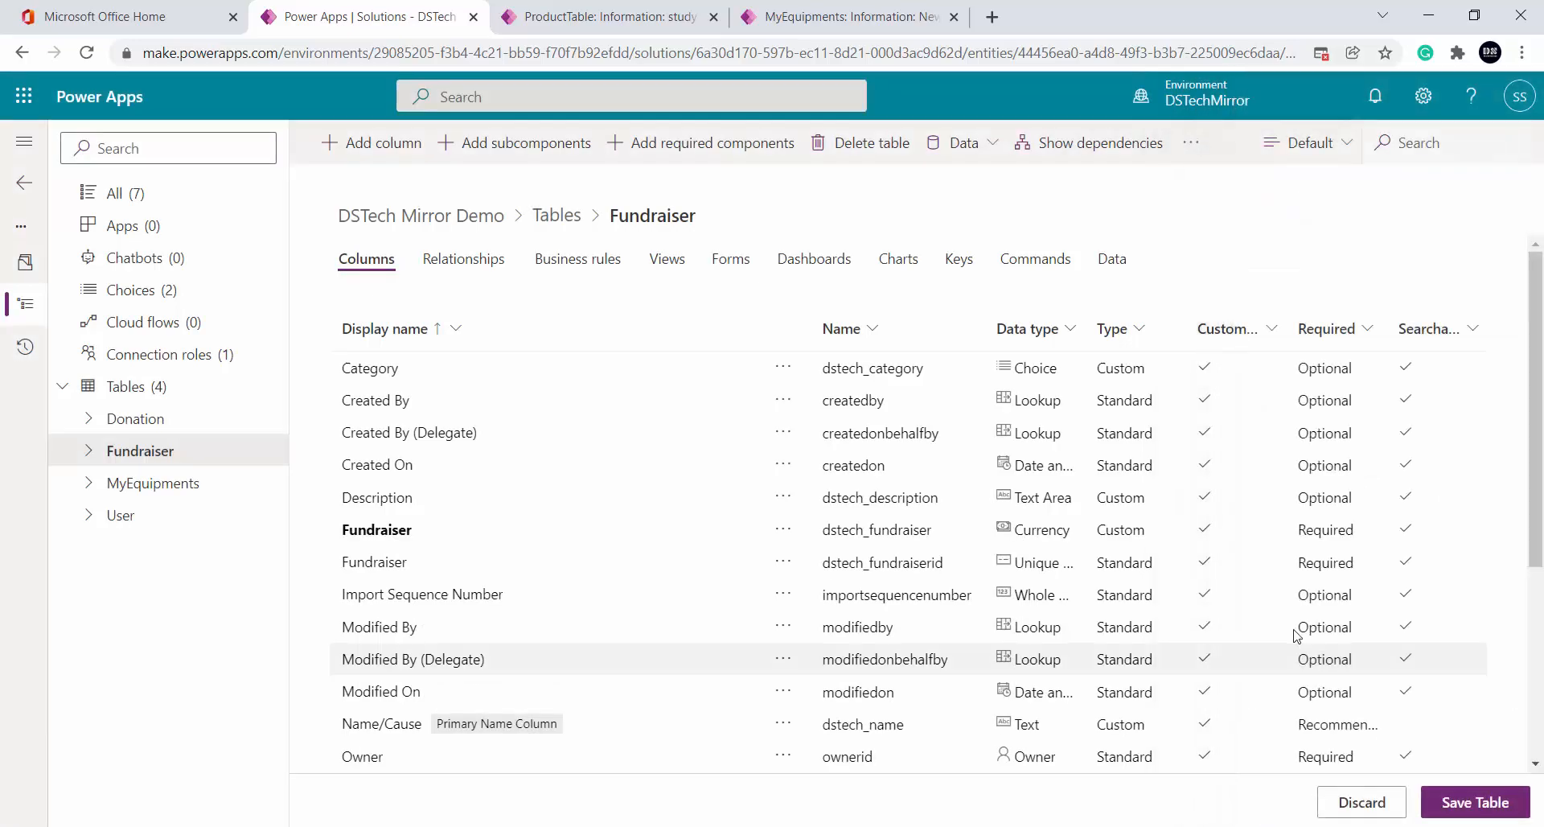
key(alt+Tab)
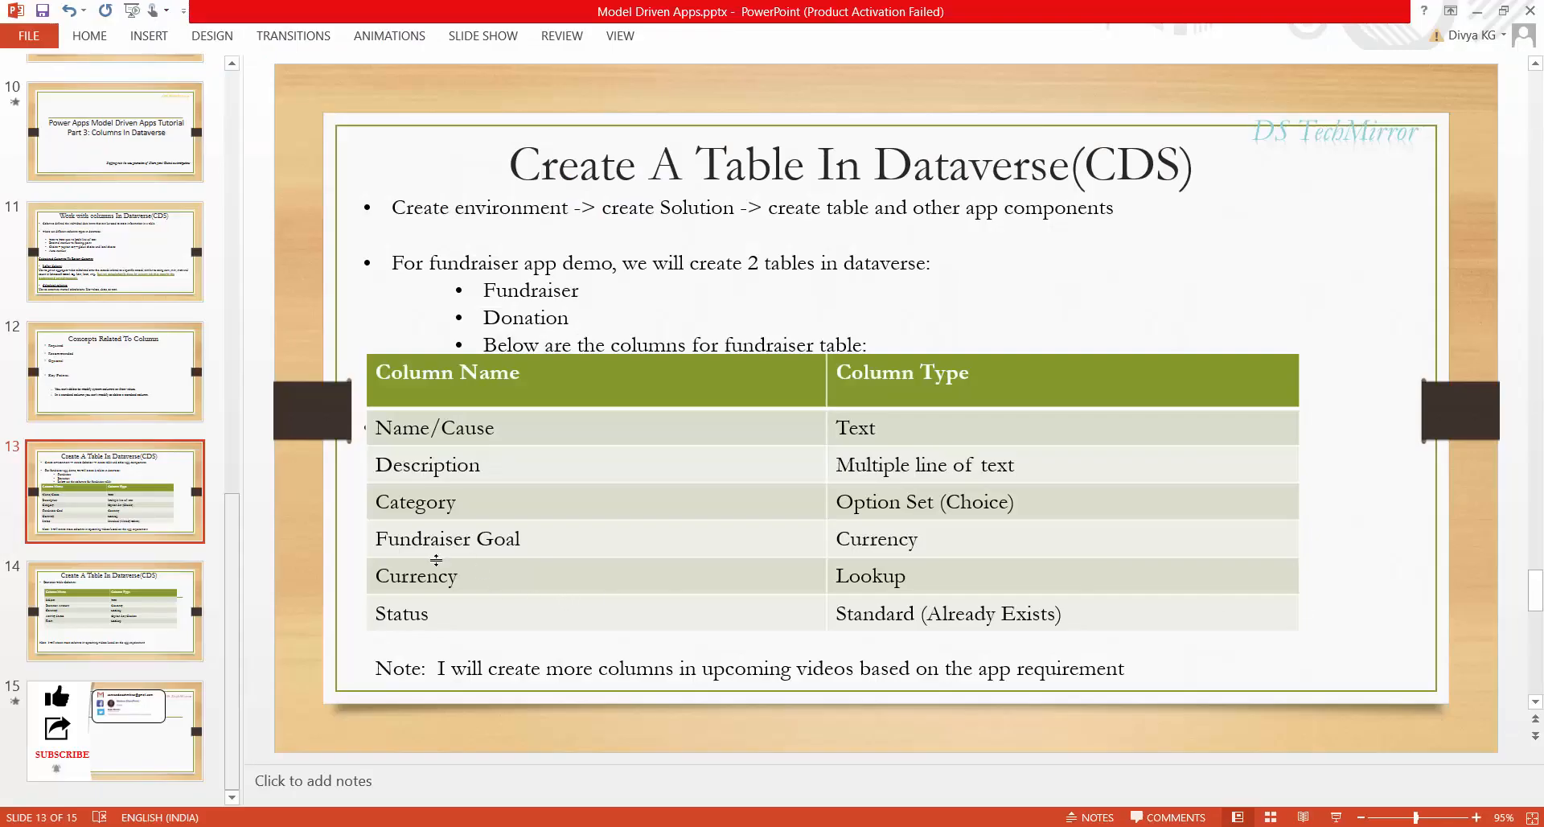
key(alt+Tab)
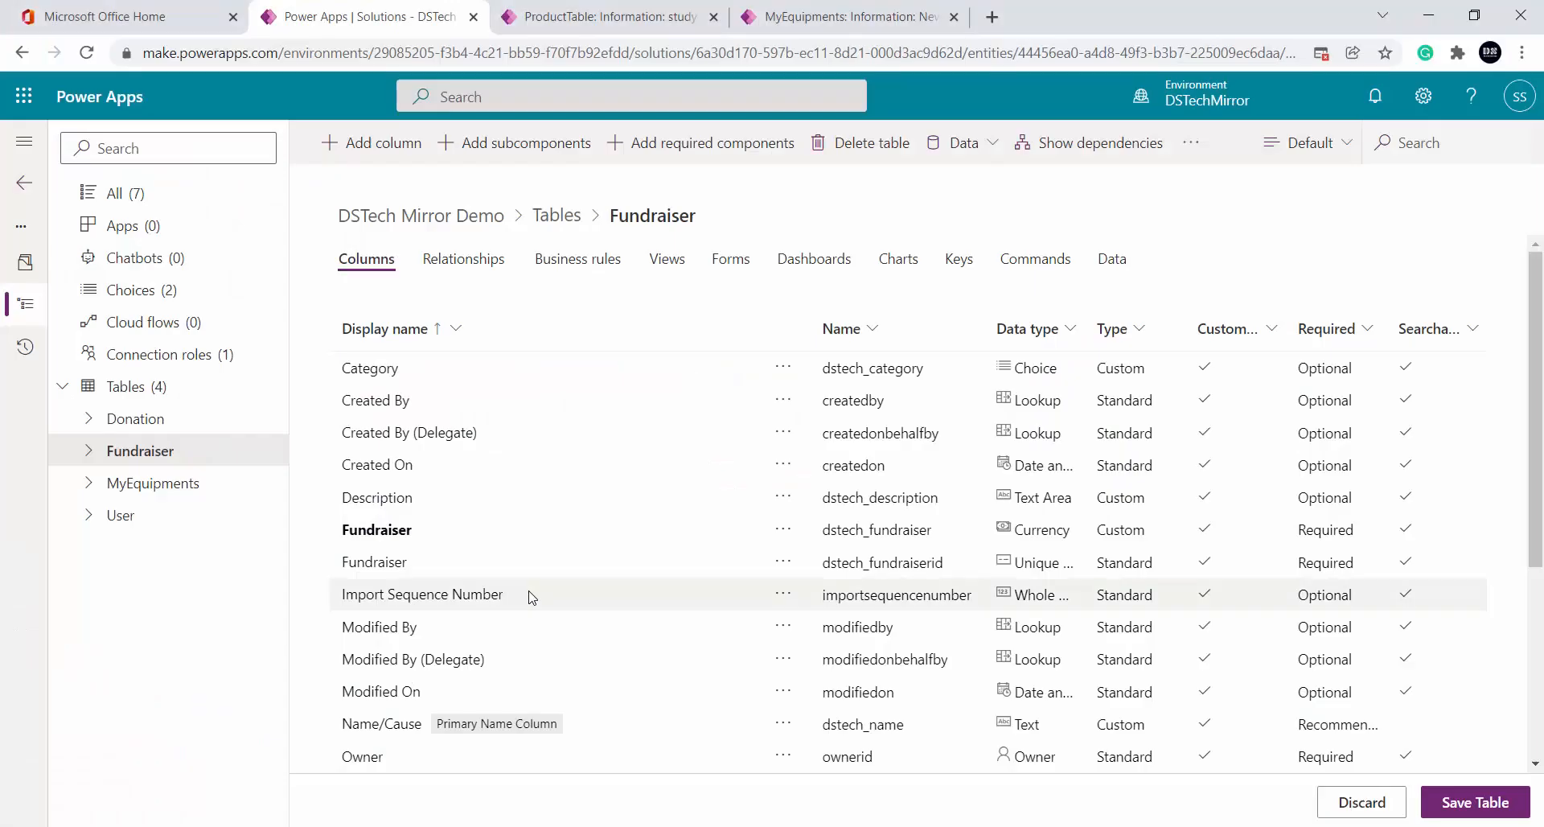
Add a new column named Currency with the Currency data type
click(411, 151)
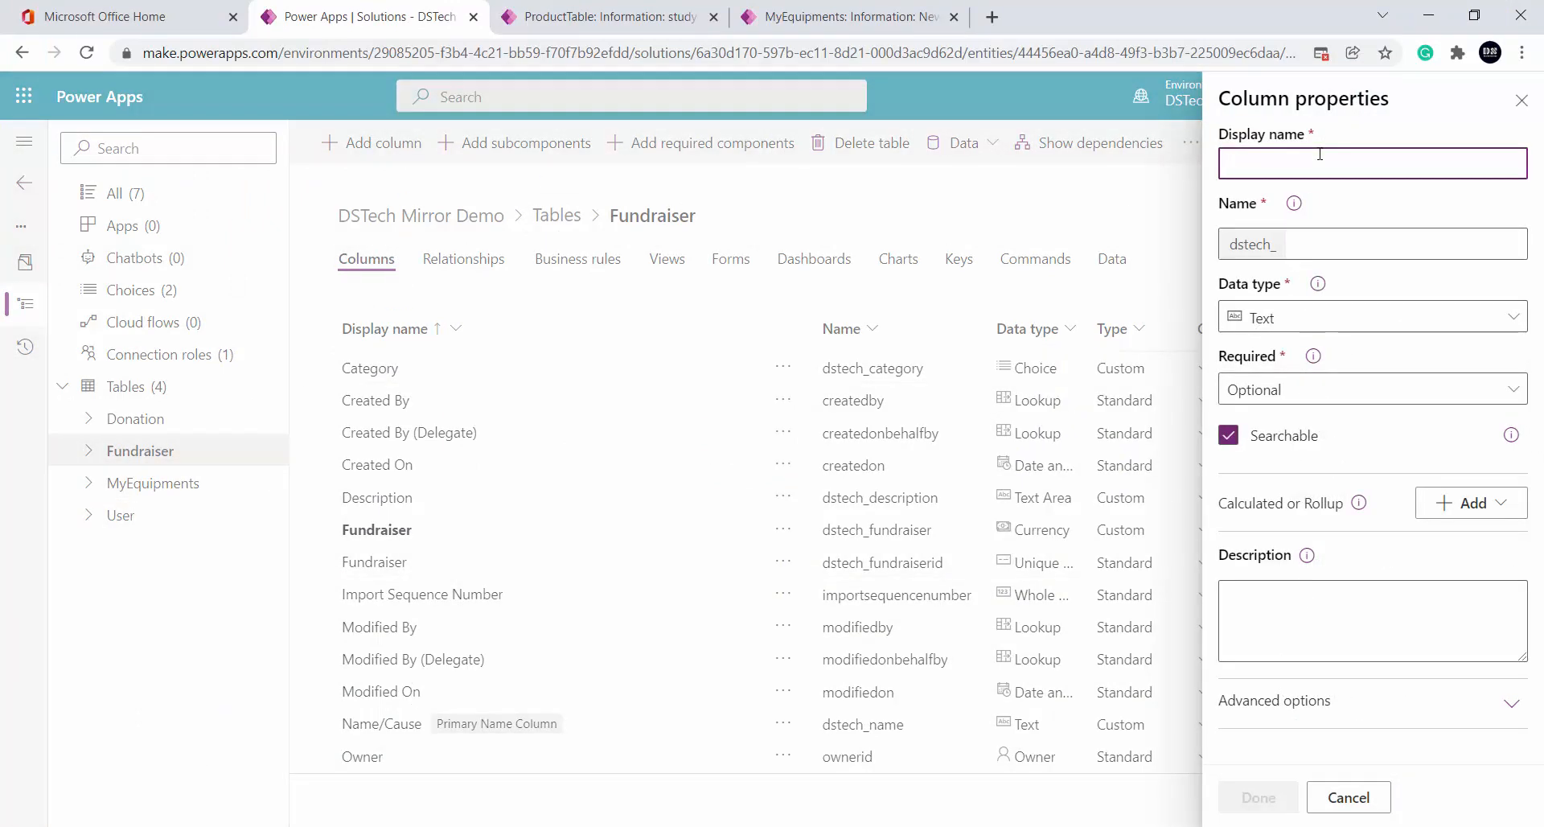
text(Currency)
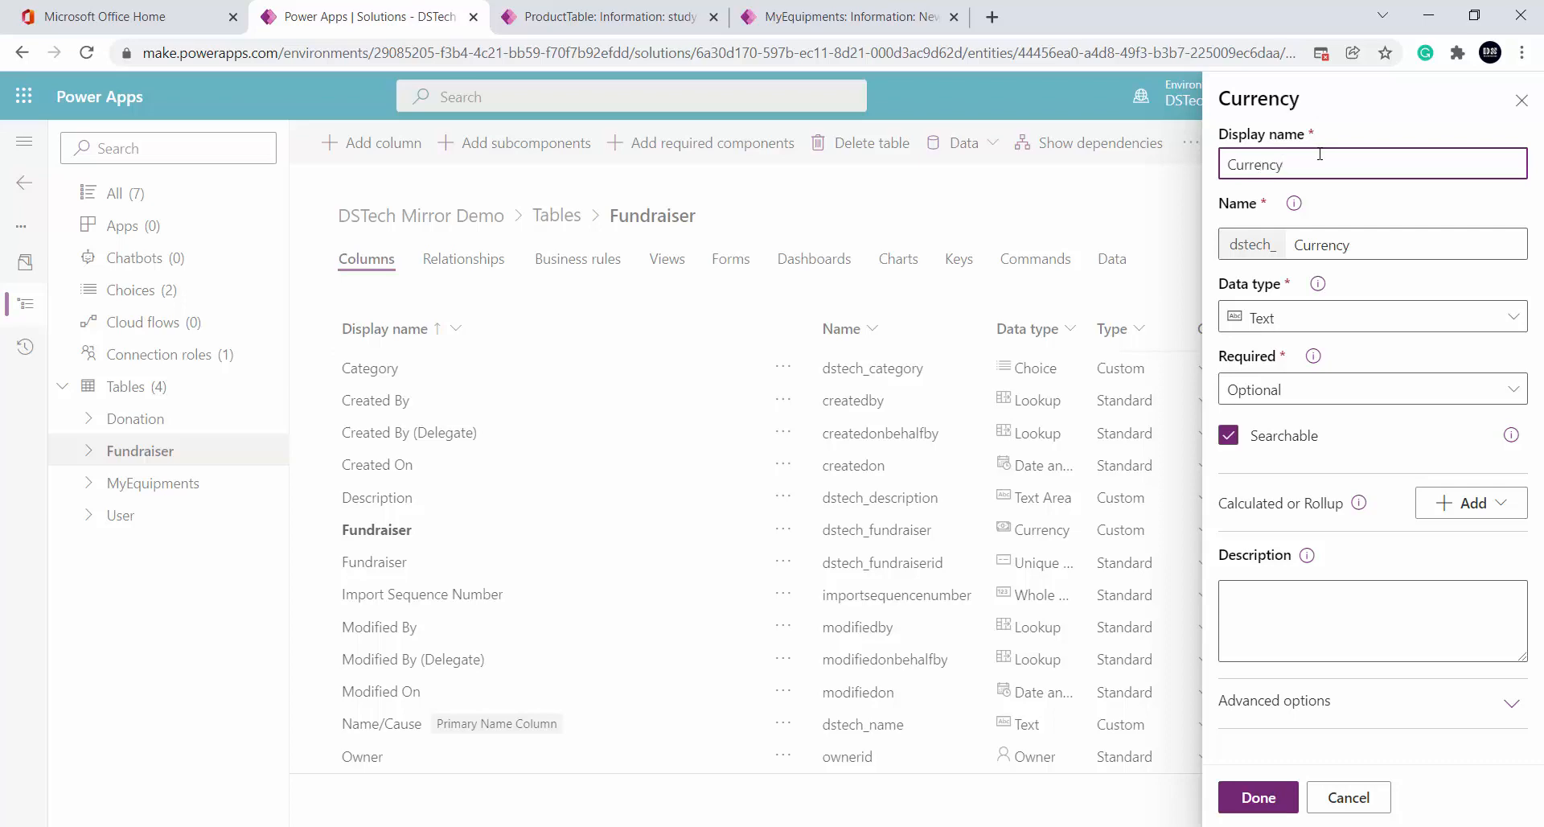
click(1356, 315)
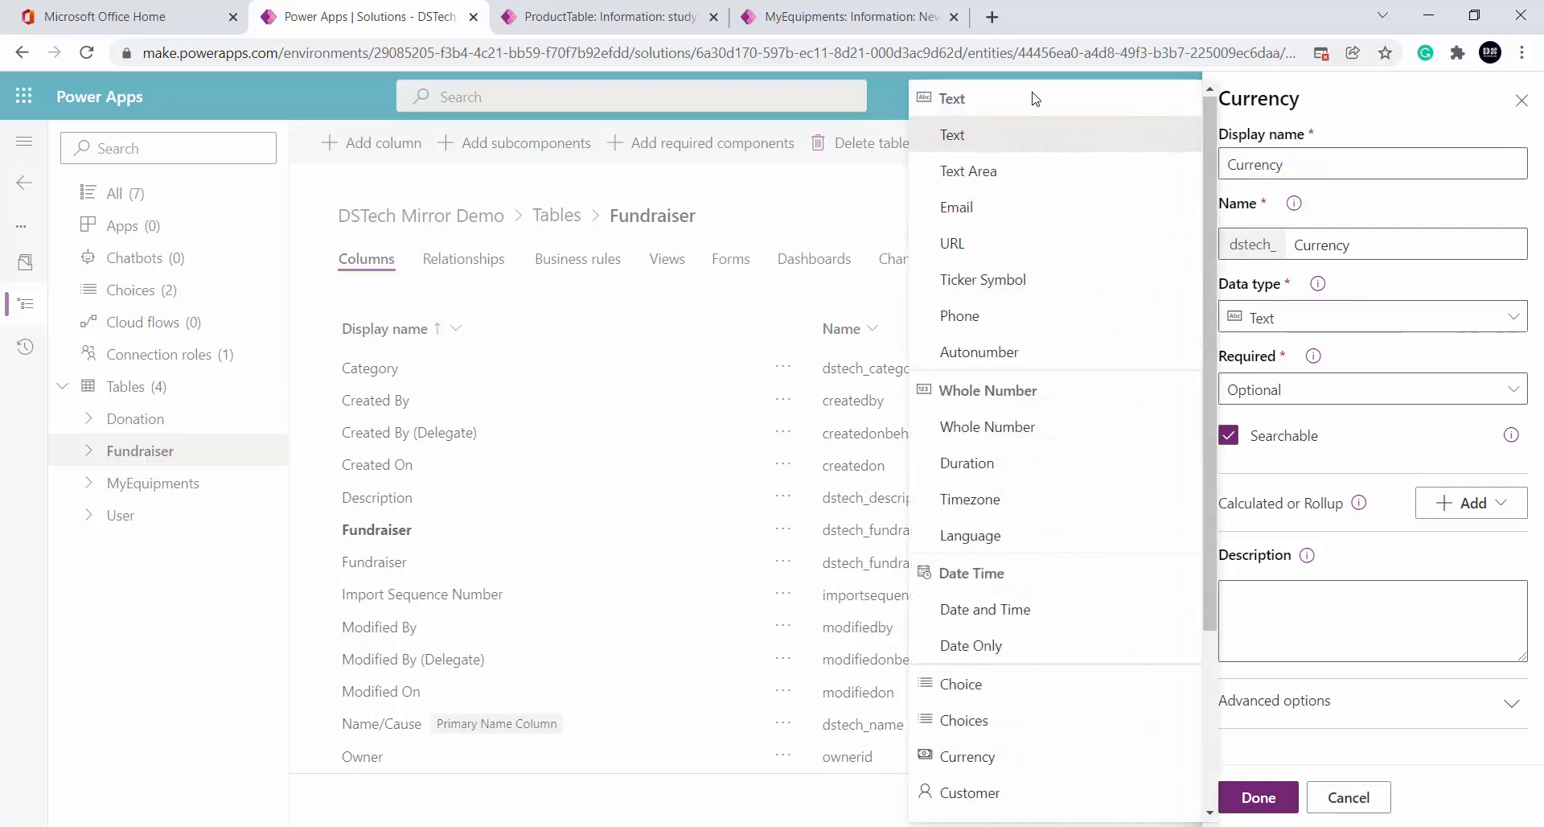
click(1008, 773)
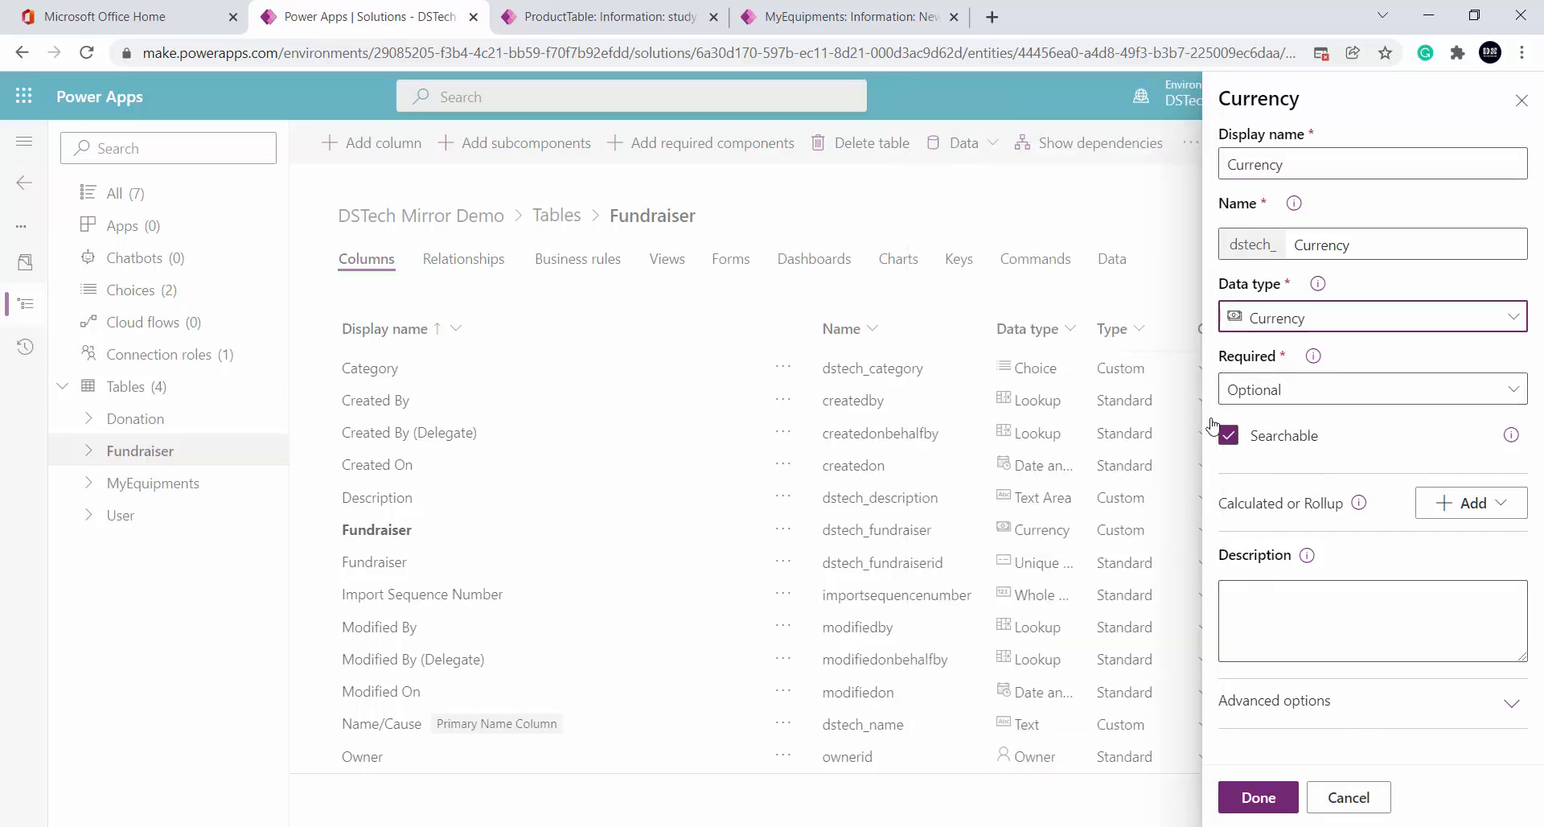
click(1259, 799)
Save the Fundraiser table and open the Category column's settings
scroll(346, 587, down, 3)
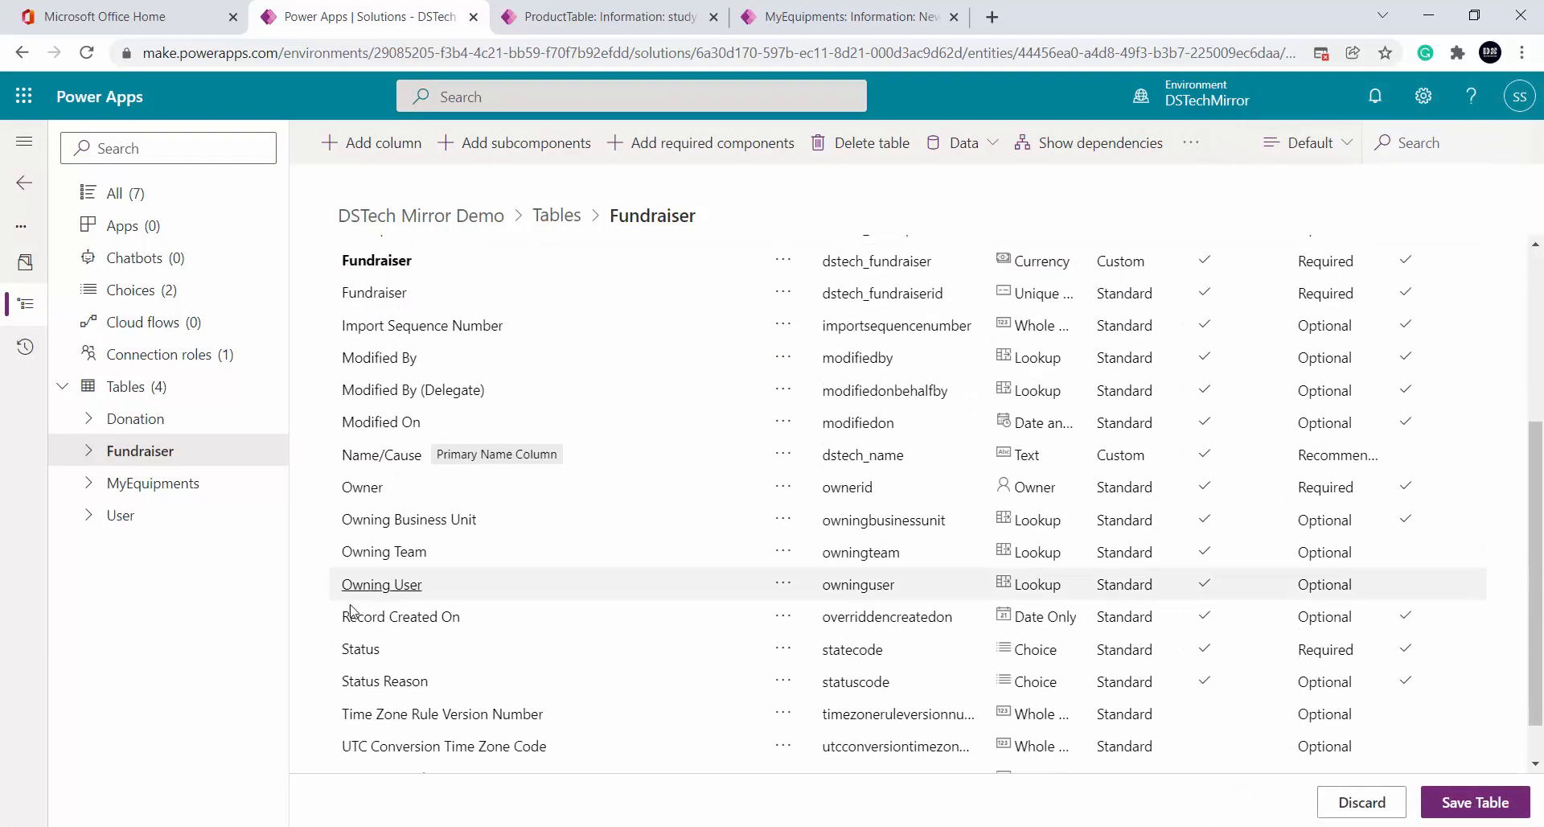
click(1497, 811)
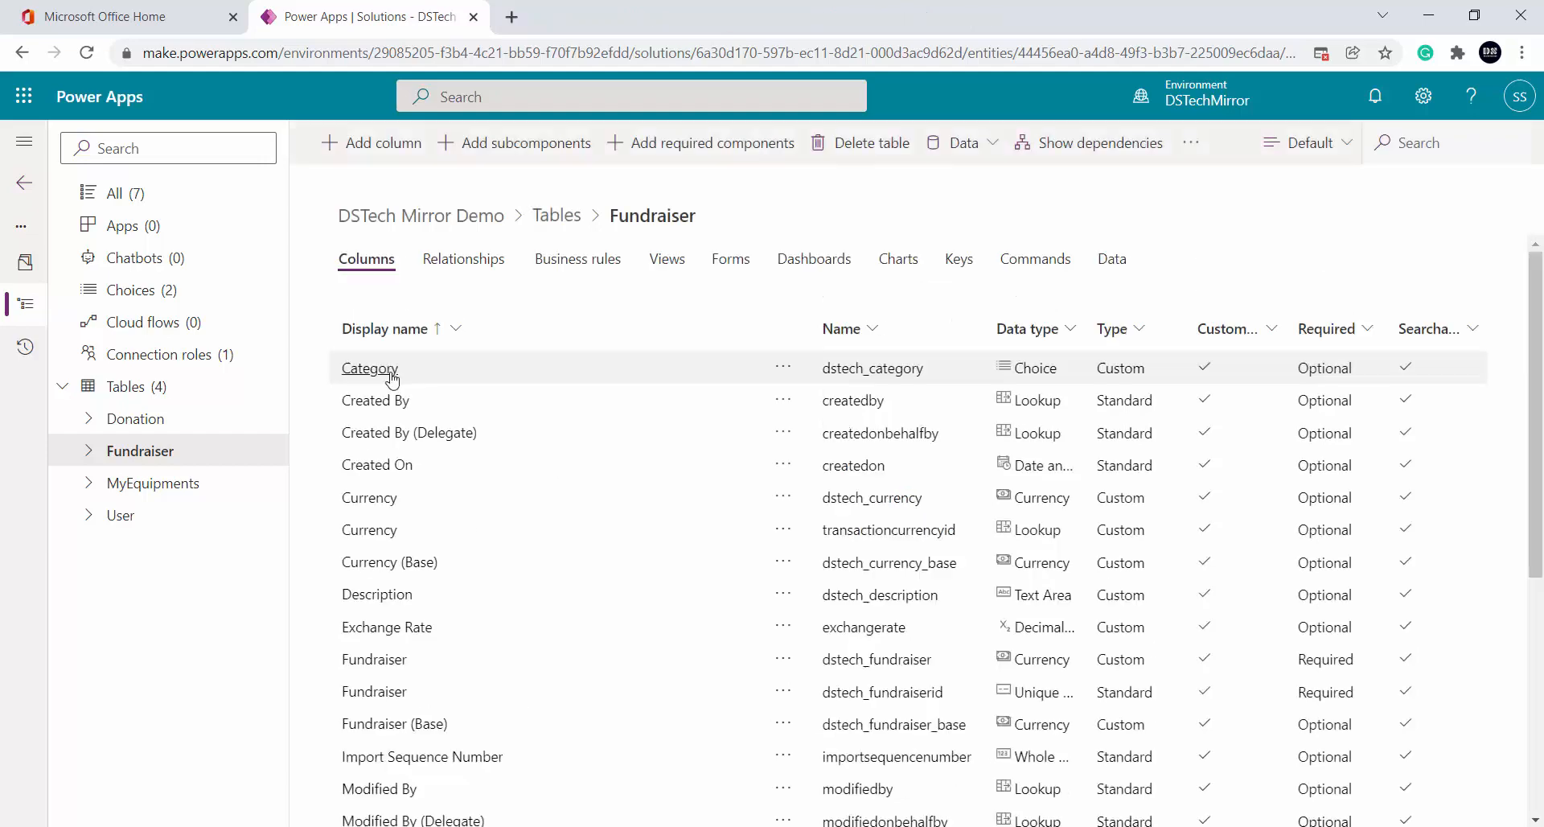
click(389, 369)
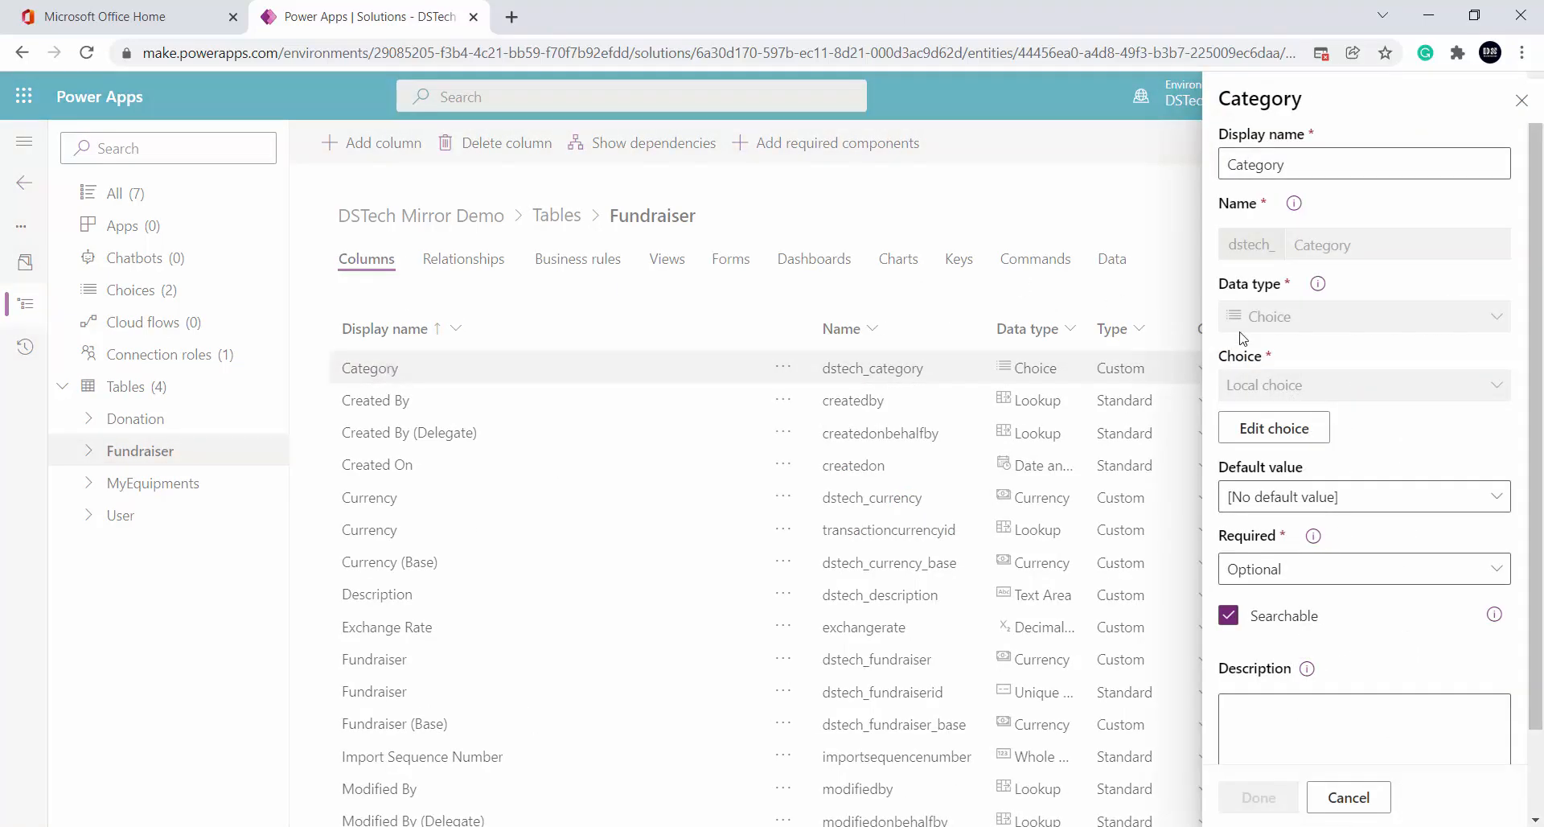
Enter the first Category choice items: Education, Health and Well Being
click(1277, 425)
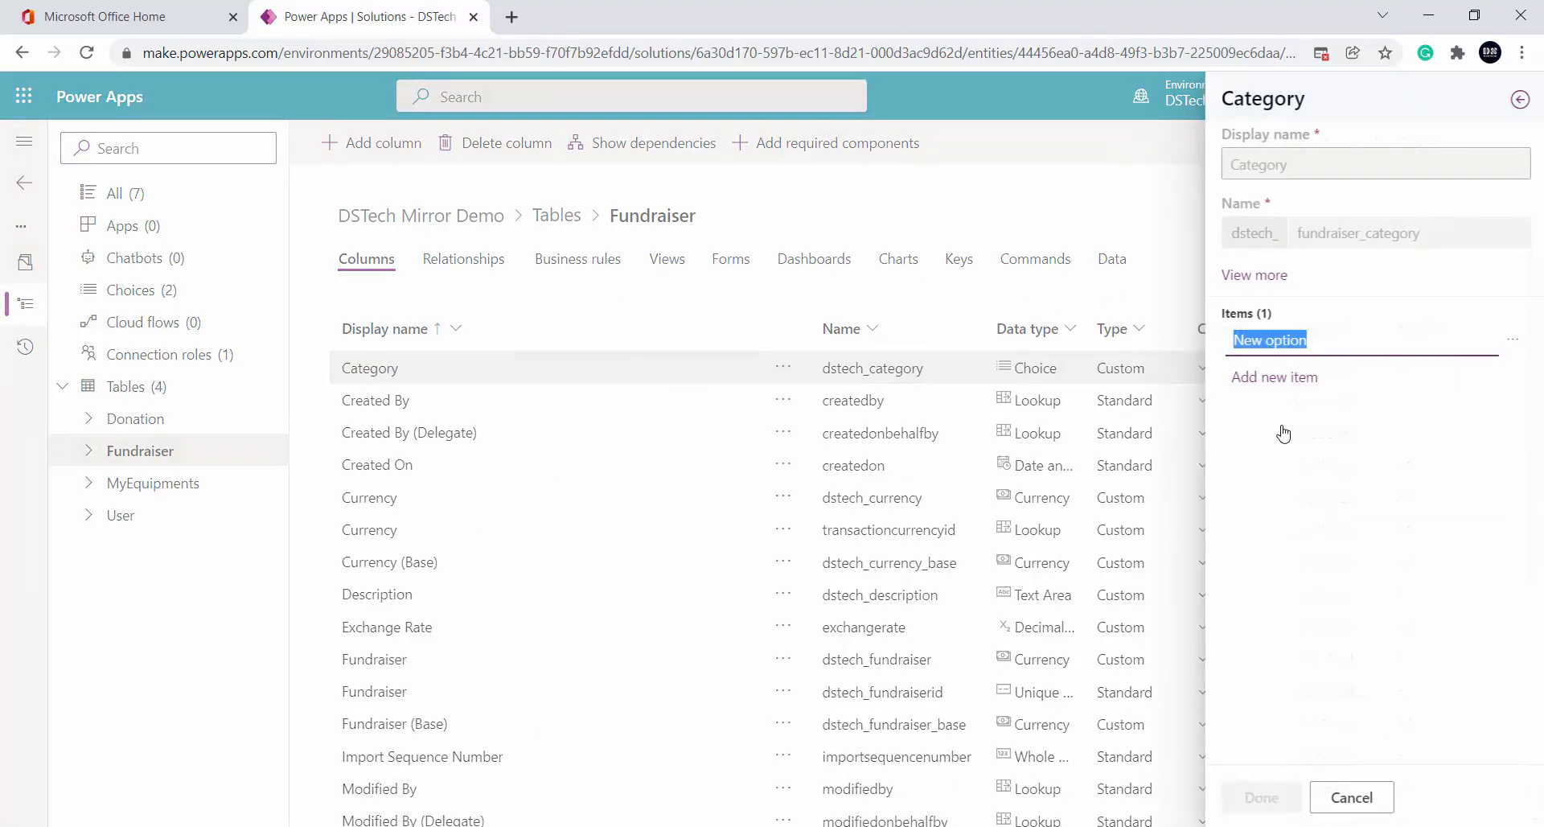
double_click(1314, 338)
click(1315, 338)
triple_click(1315, 338)
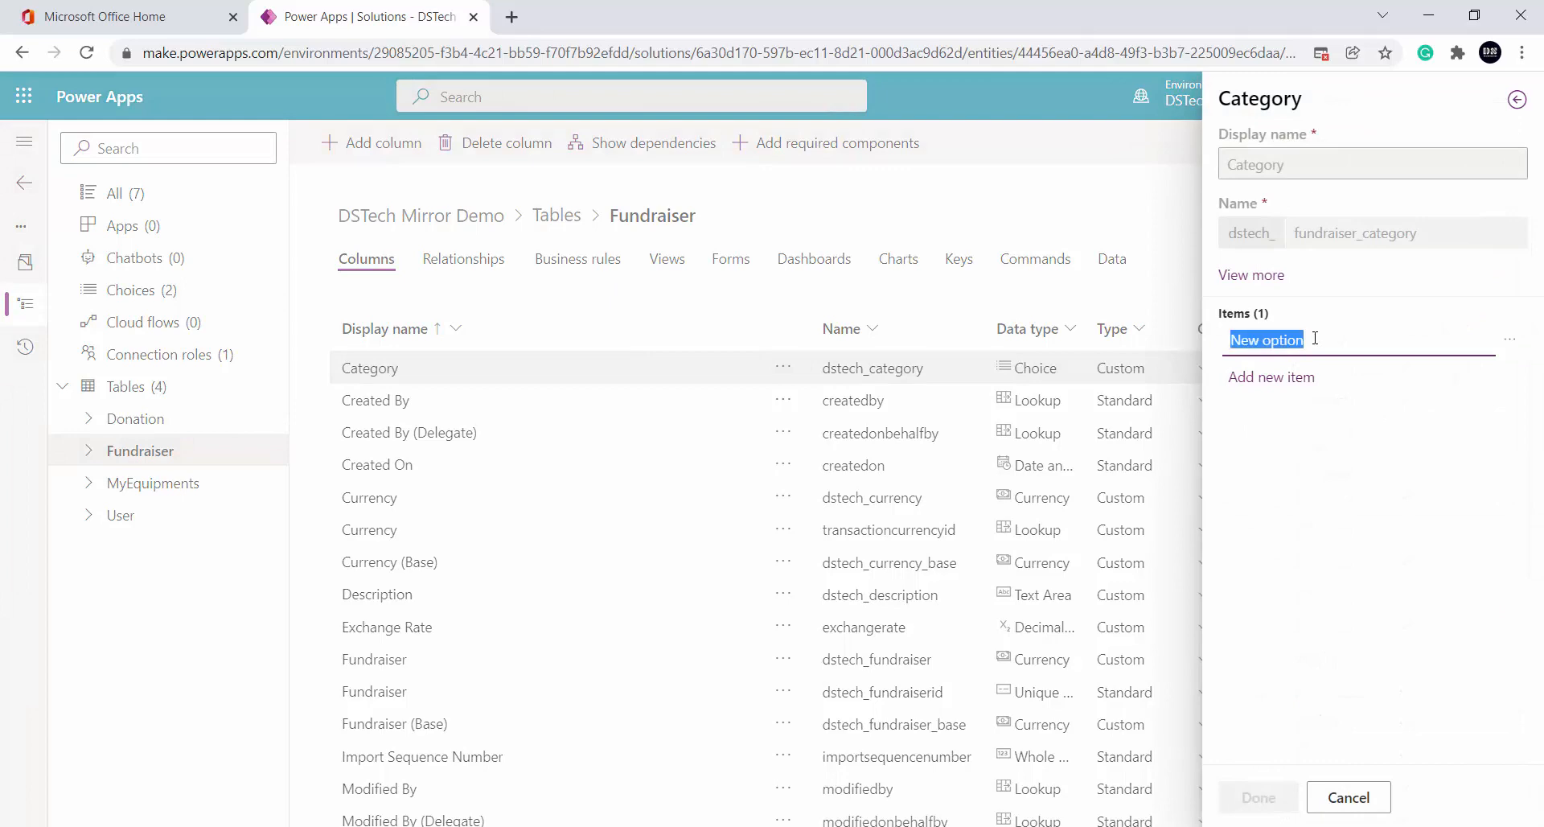
text(Education)
click(1294, 378)
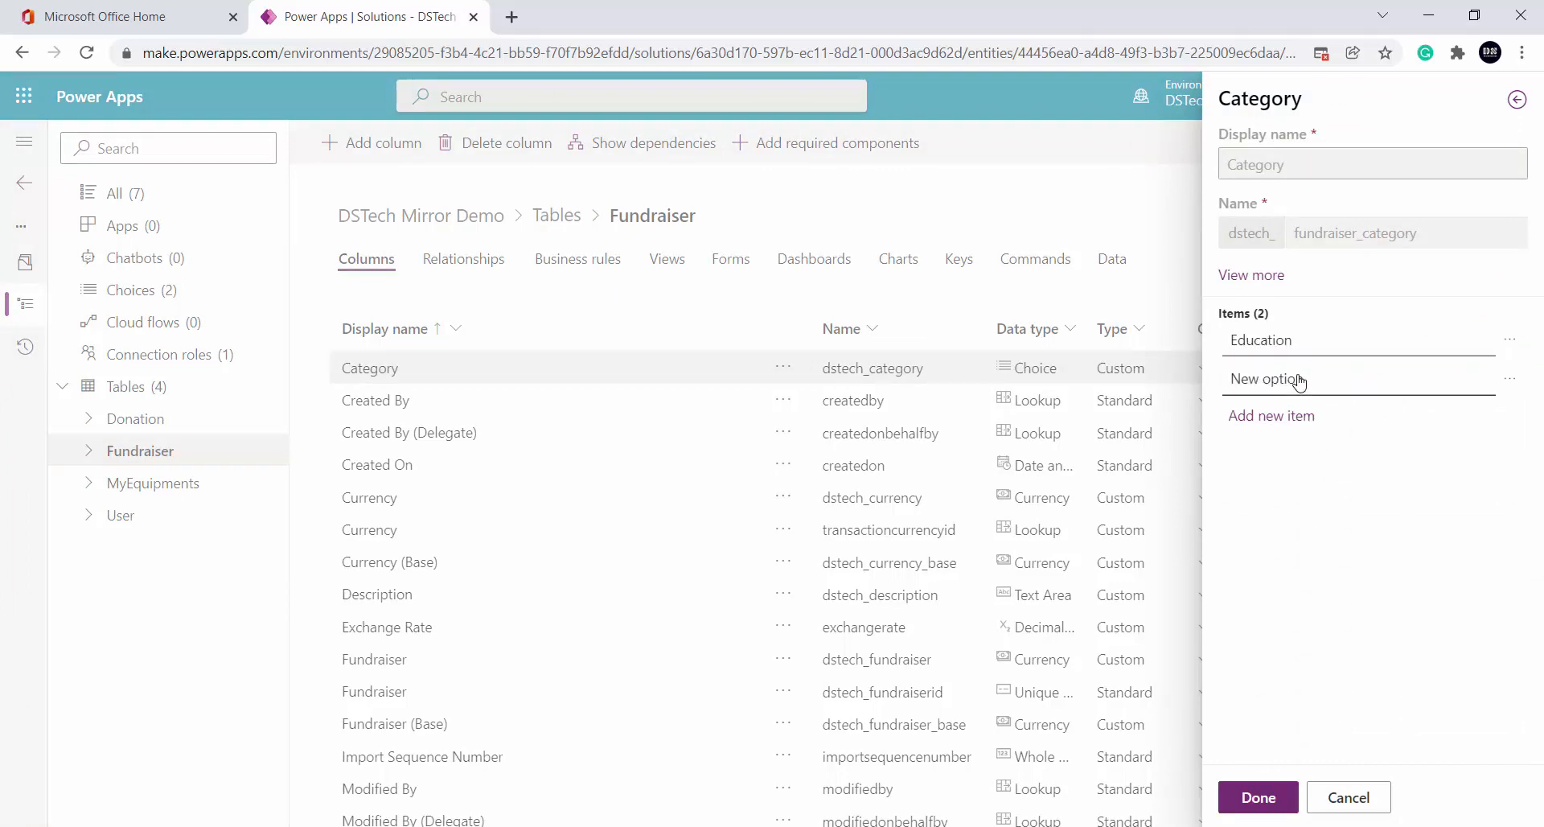
text(Health)
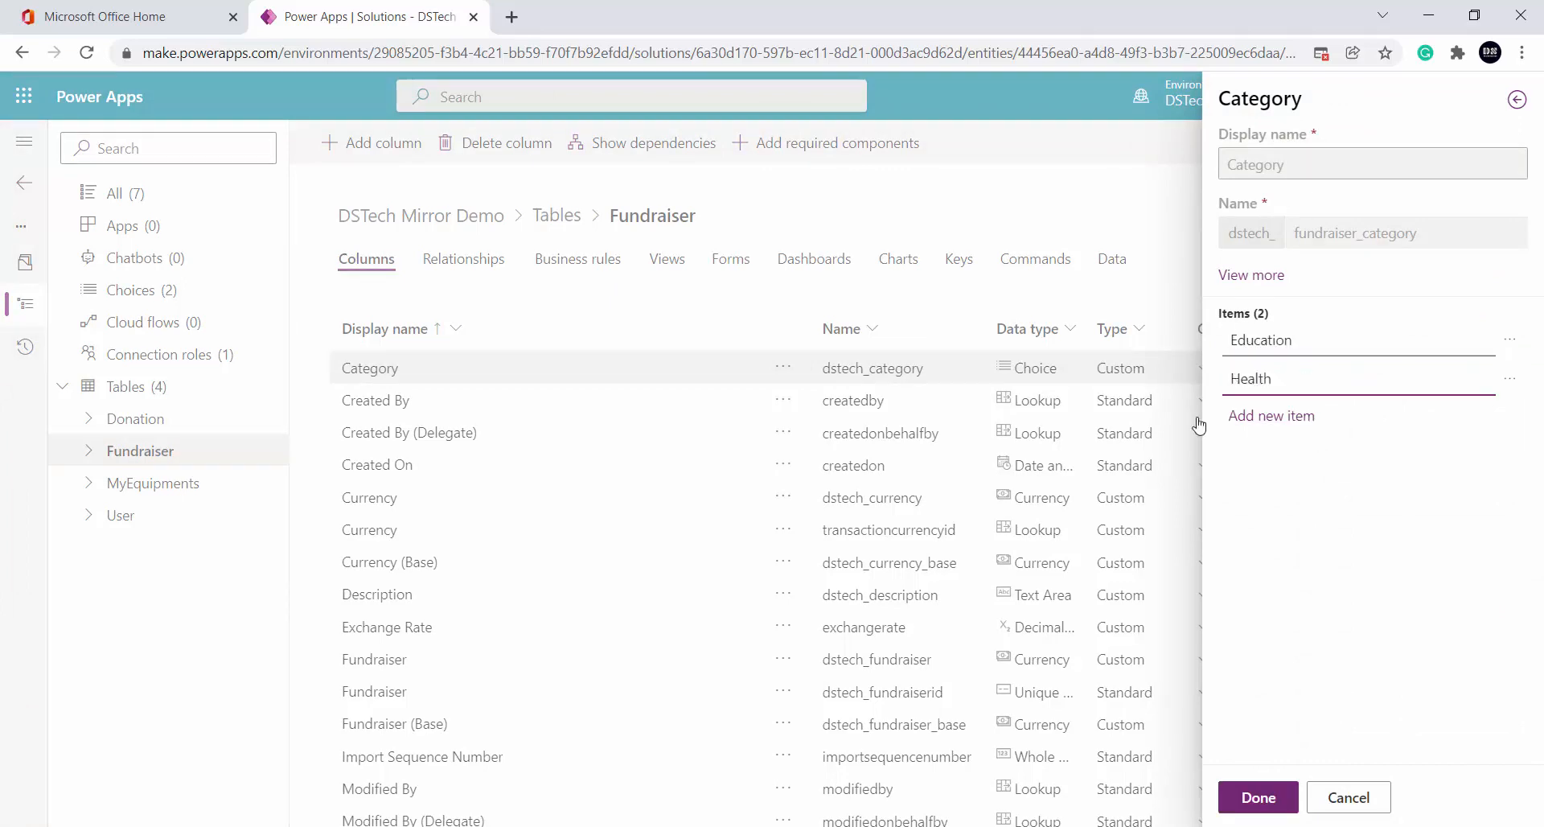
click(1300, 416)
triple_click(1319, 415)
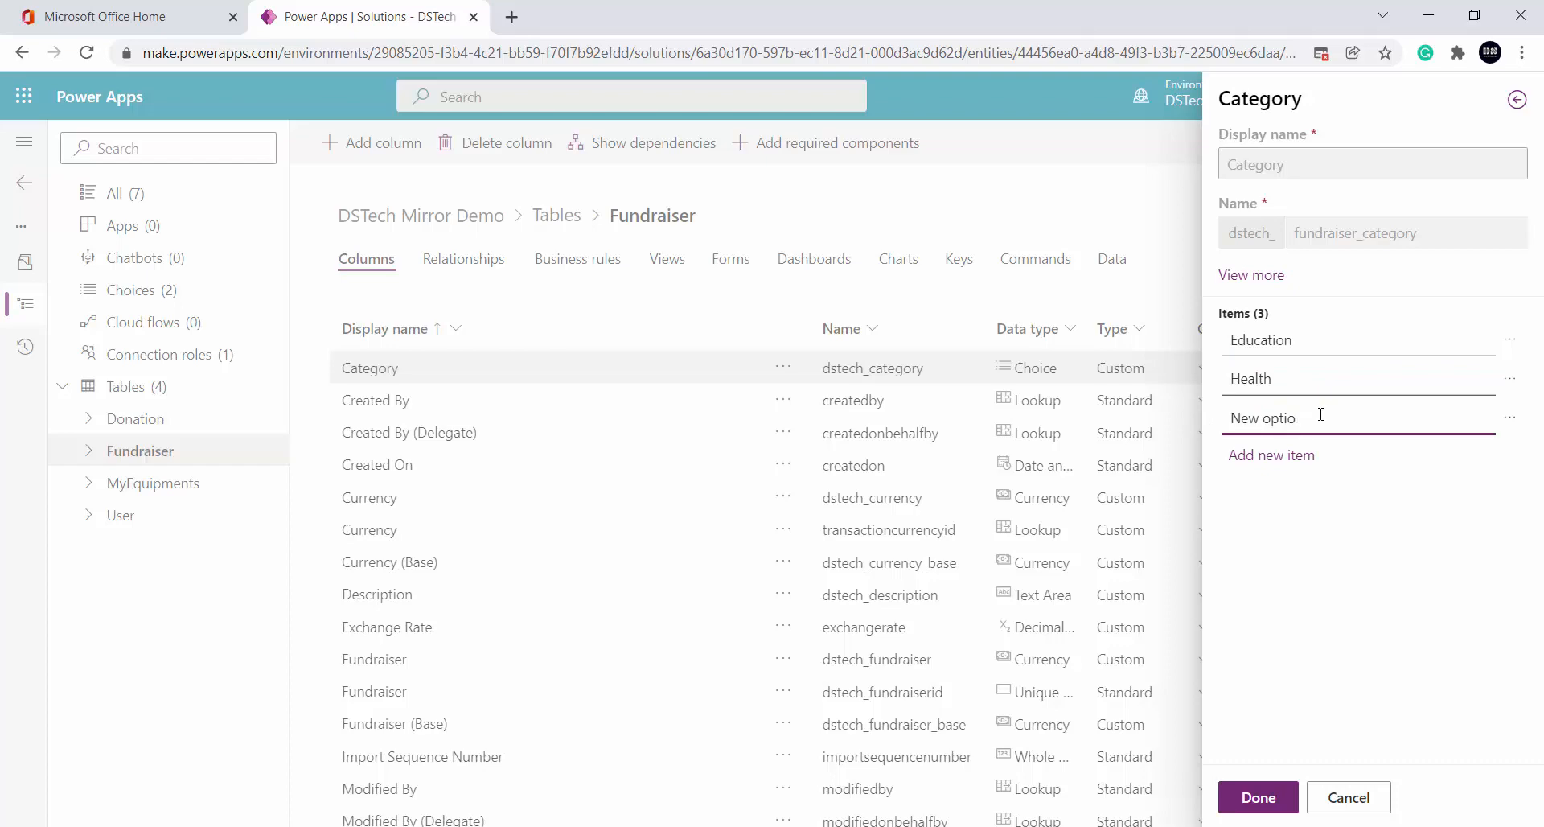
text(N)
key(BackSpace)
text(Well b)
key(BackSpace)
text(Being)
Add Animals and Society as the fourth and fifth Category choices
click(1285, 455)
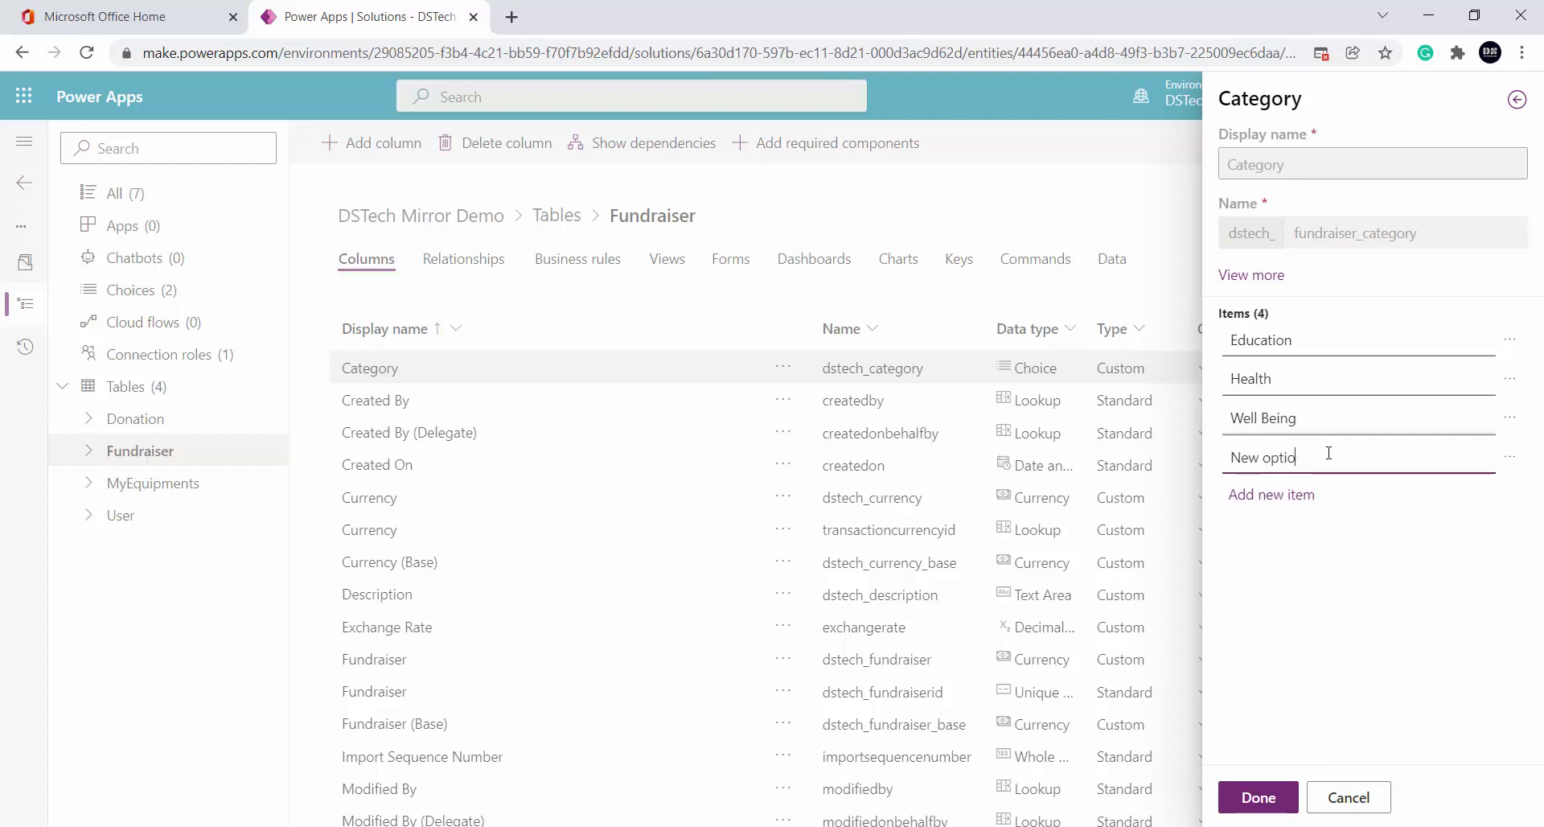
key(BackSpace)
key(BackSpace)
key(BackSpace)
key(BackSpace)
key(BackSpace)
key(BackSpace)
key(BackSpace)
key(BackSpace)
key(BackSpace)
text(Animals)
click(1311, 495)
double_click(1311, 497)
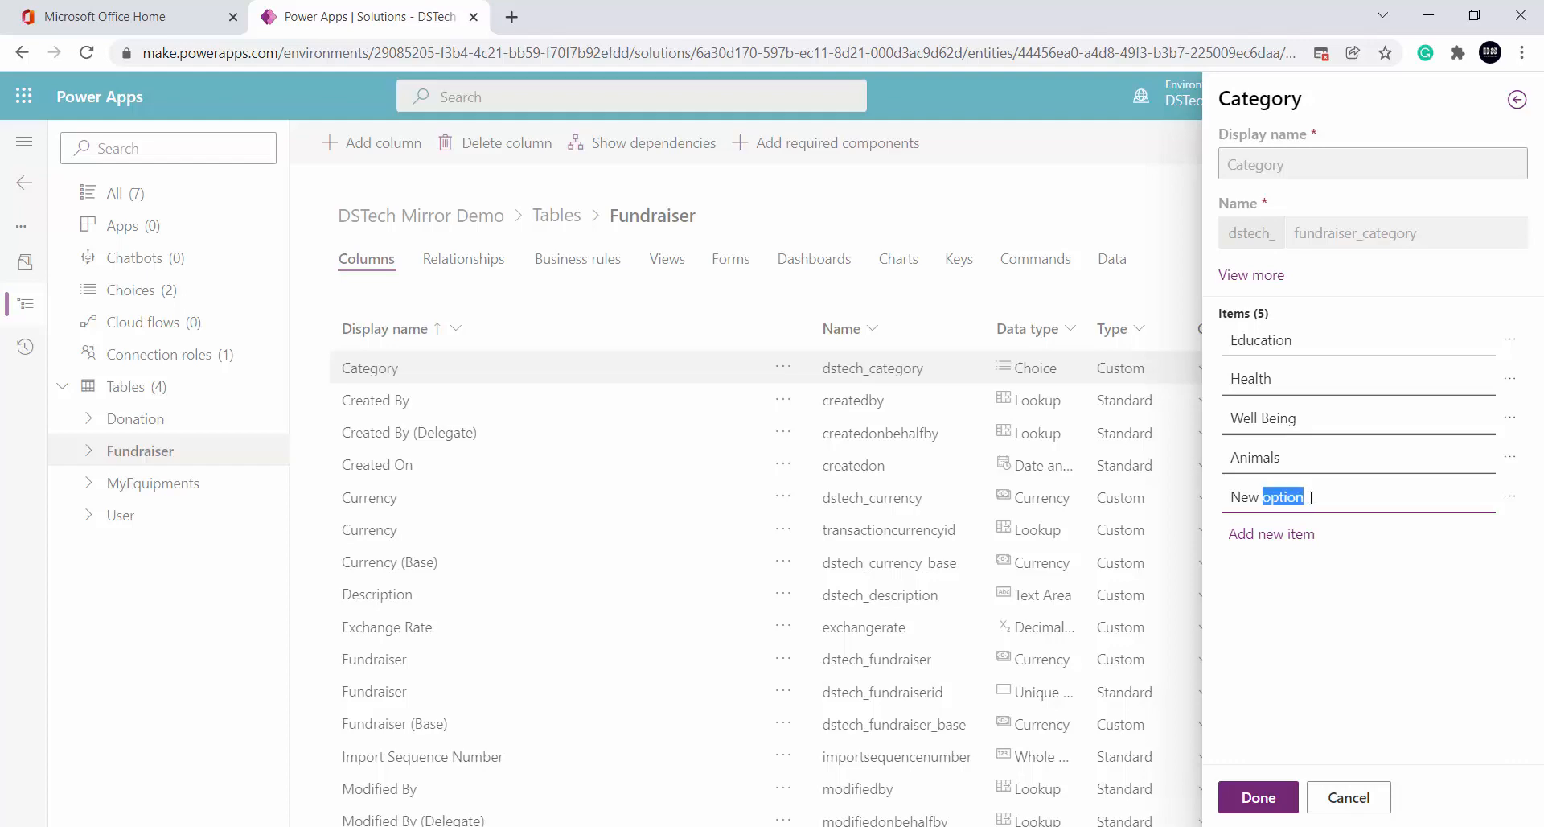
key(BackSpace)
key(BackSpace)
key(BackSpace)
key(BackSpace)
key(BackSpace)
text(Society)
Apply the Category choice edits, save the Fundraiser table, and return to PowerPoint's column plan slide
click(1277, 796)
click(1273, 807)
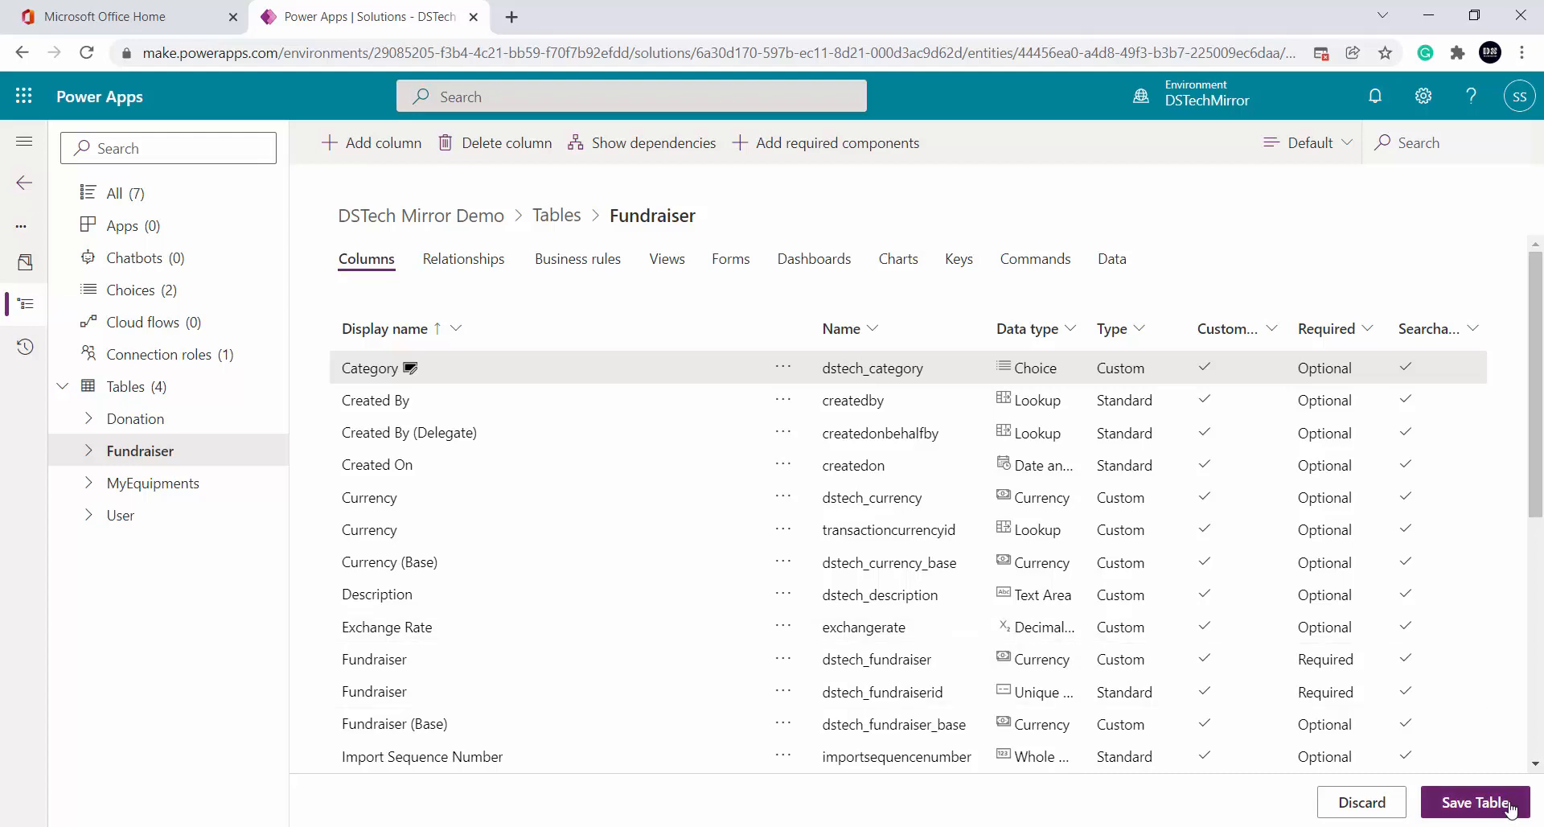
click(1510, 808)
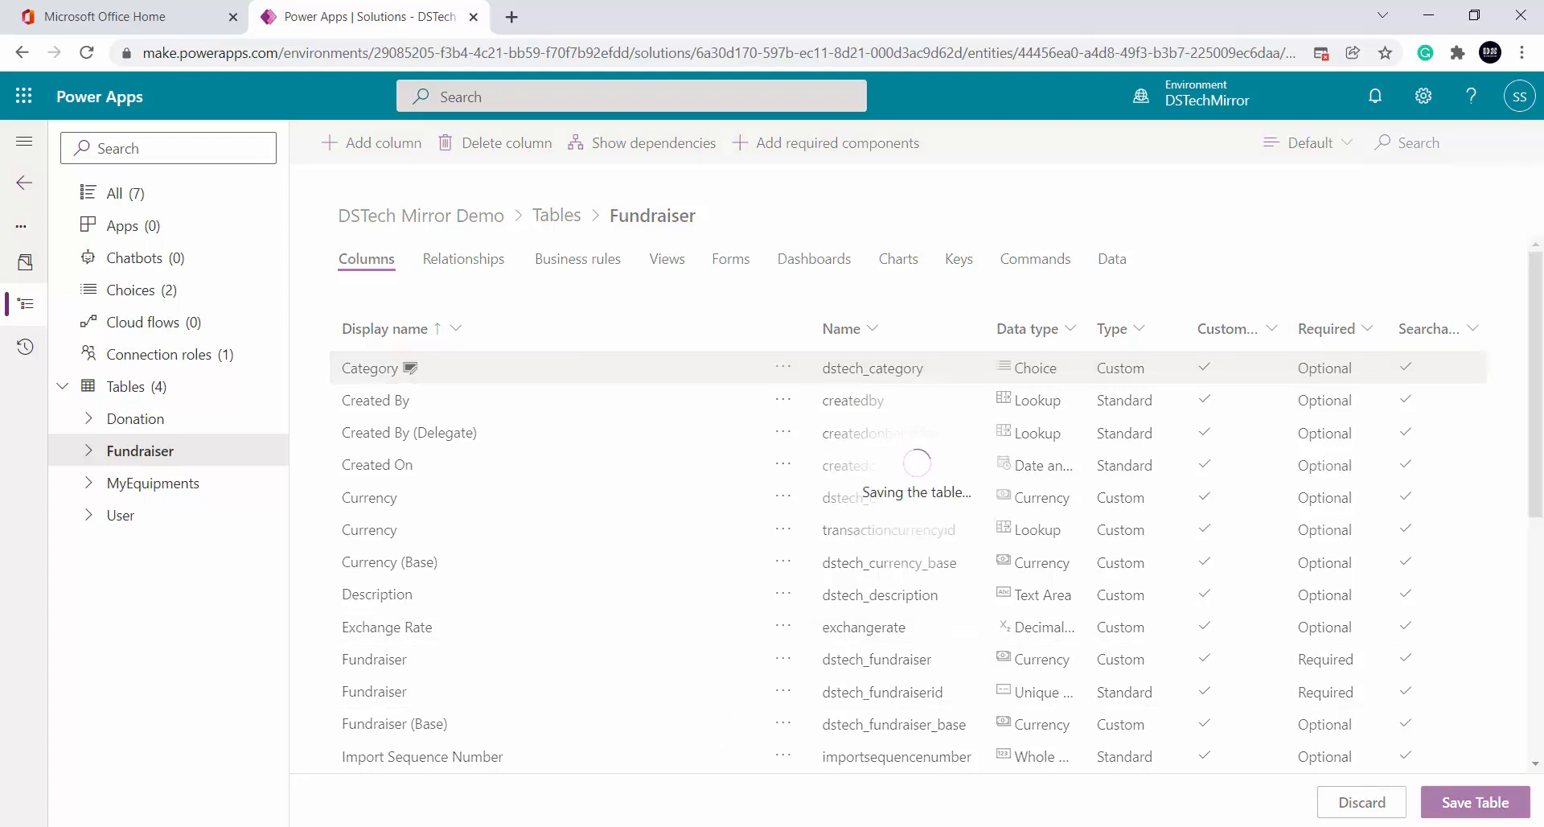
key(alt+Tab)
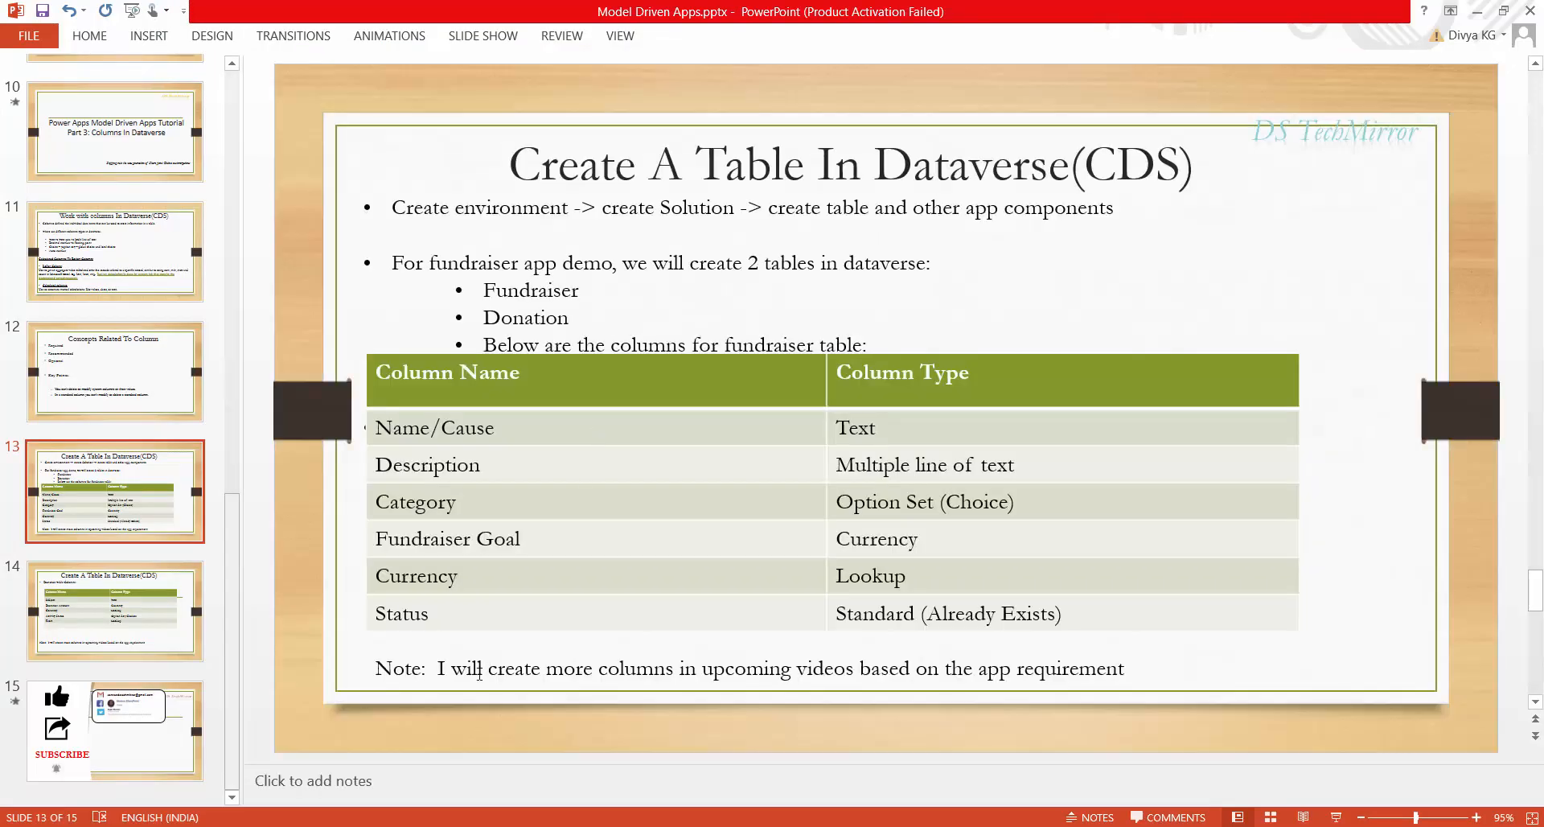
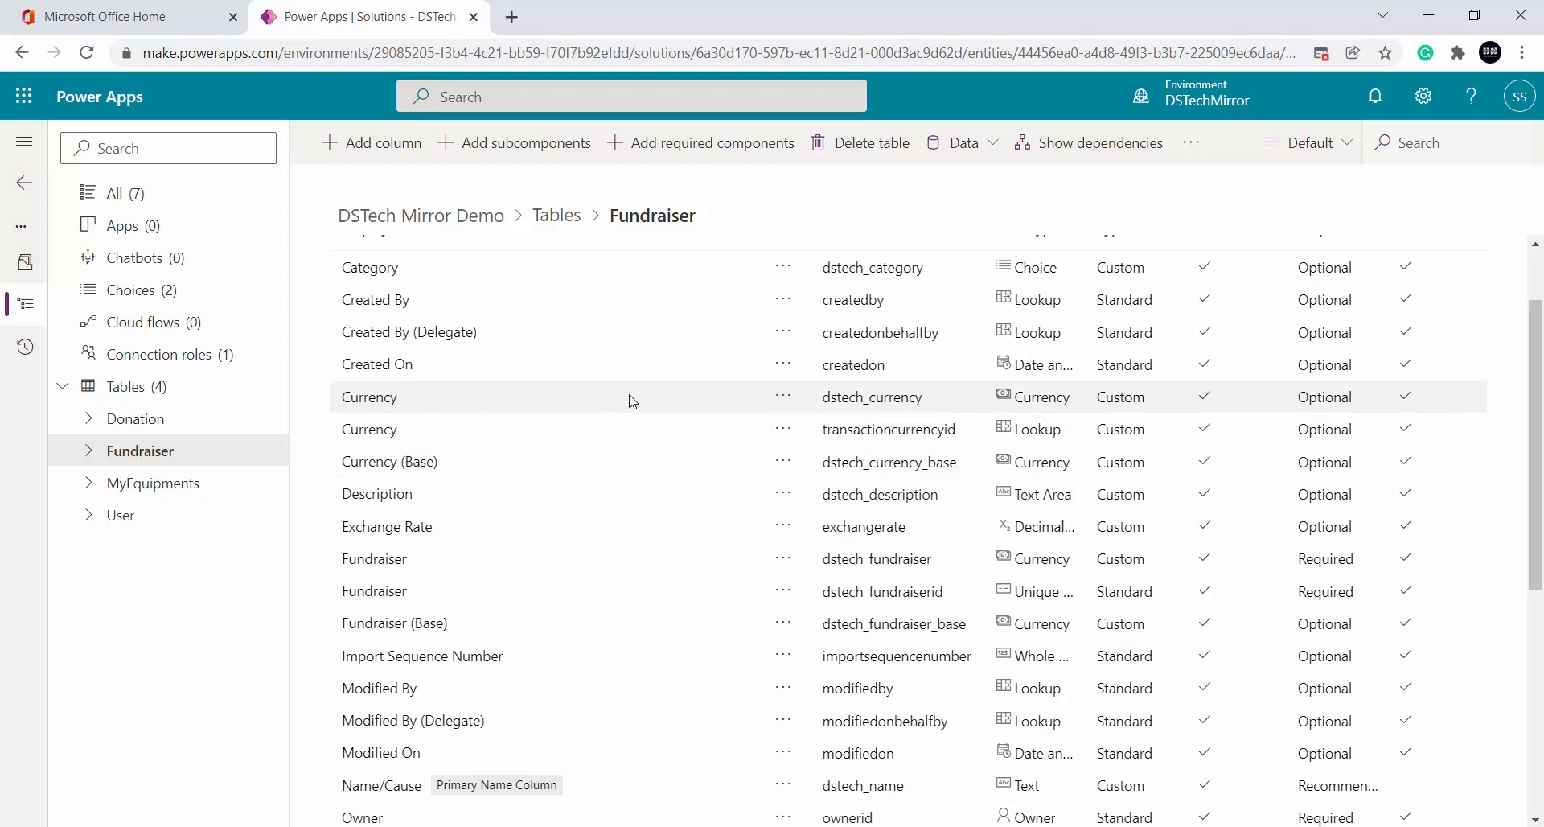
Scroll the Fundraiser columns list and select the Total Donation currency column
scroll(629, 464, down, 5)
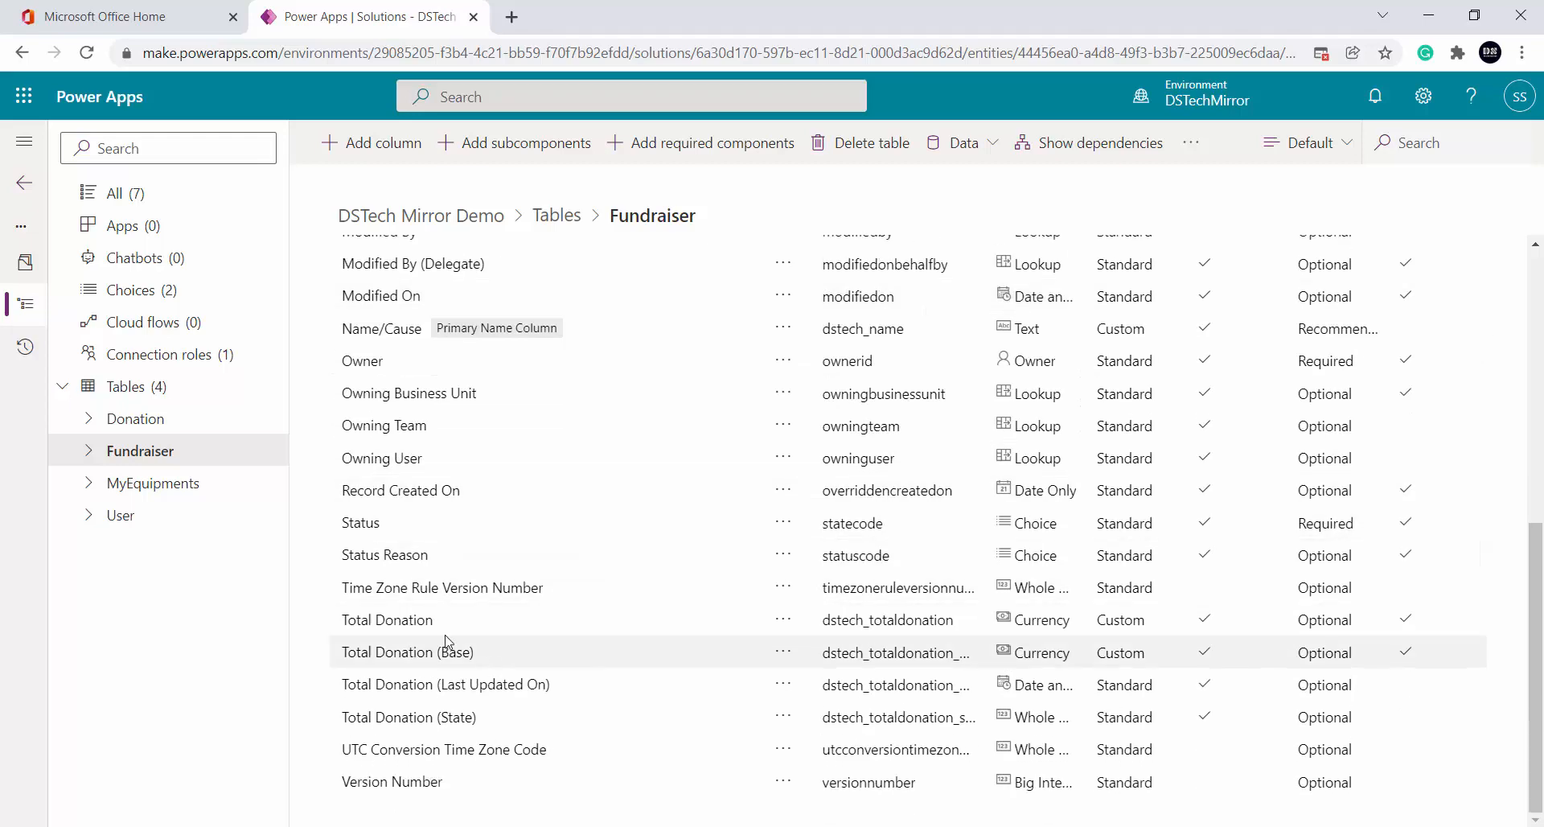
click(530, 625)
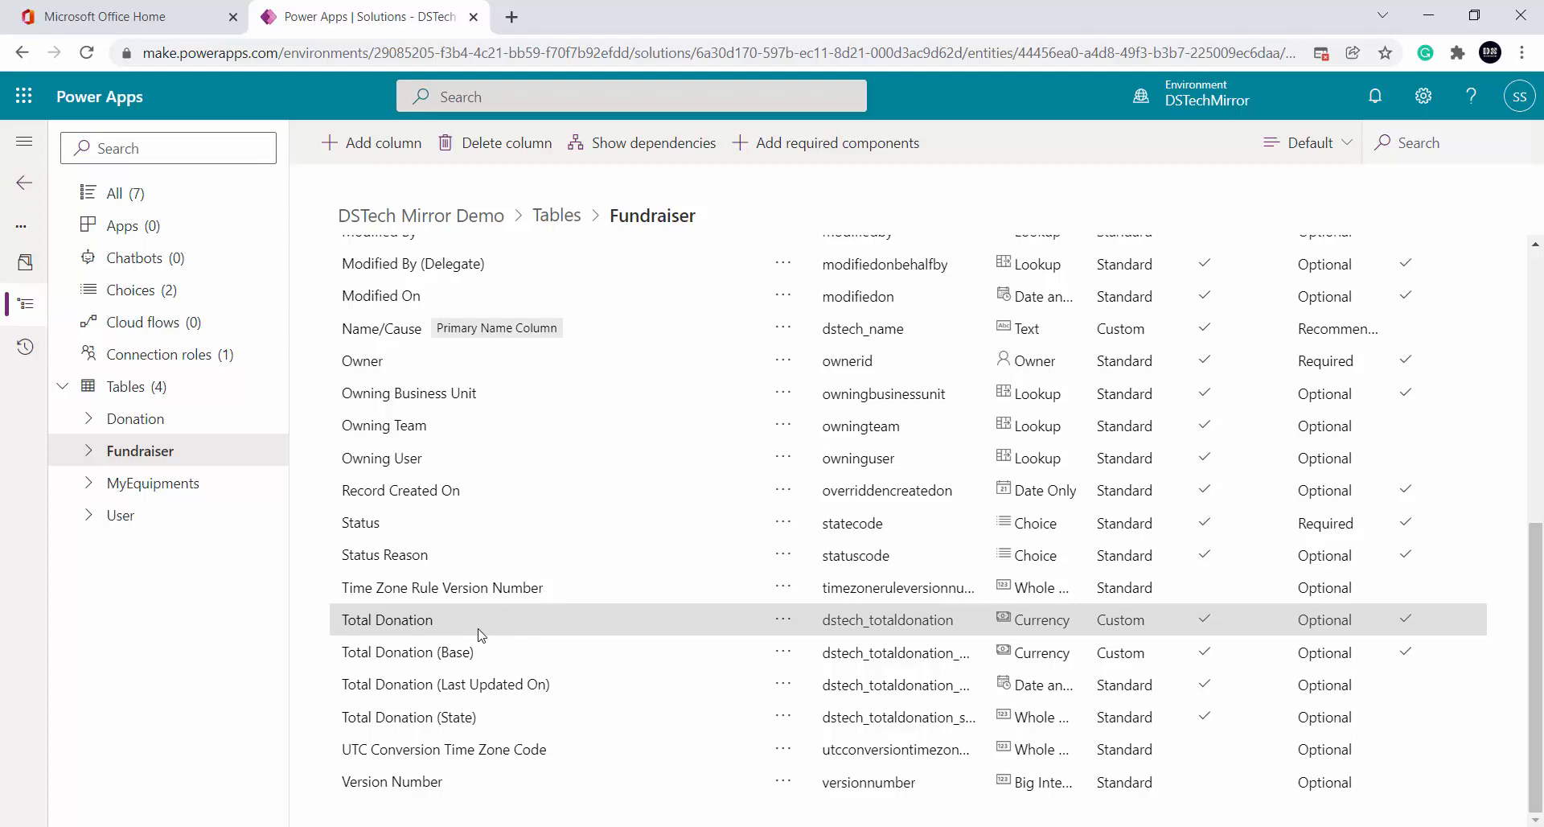
Open Total Donation's properties and launch its rollup definition editor
click(373, 621)
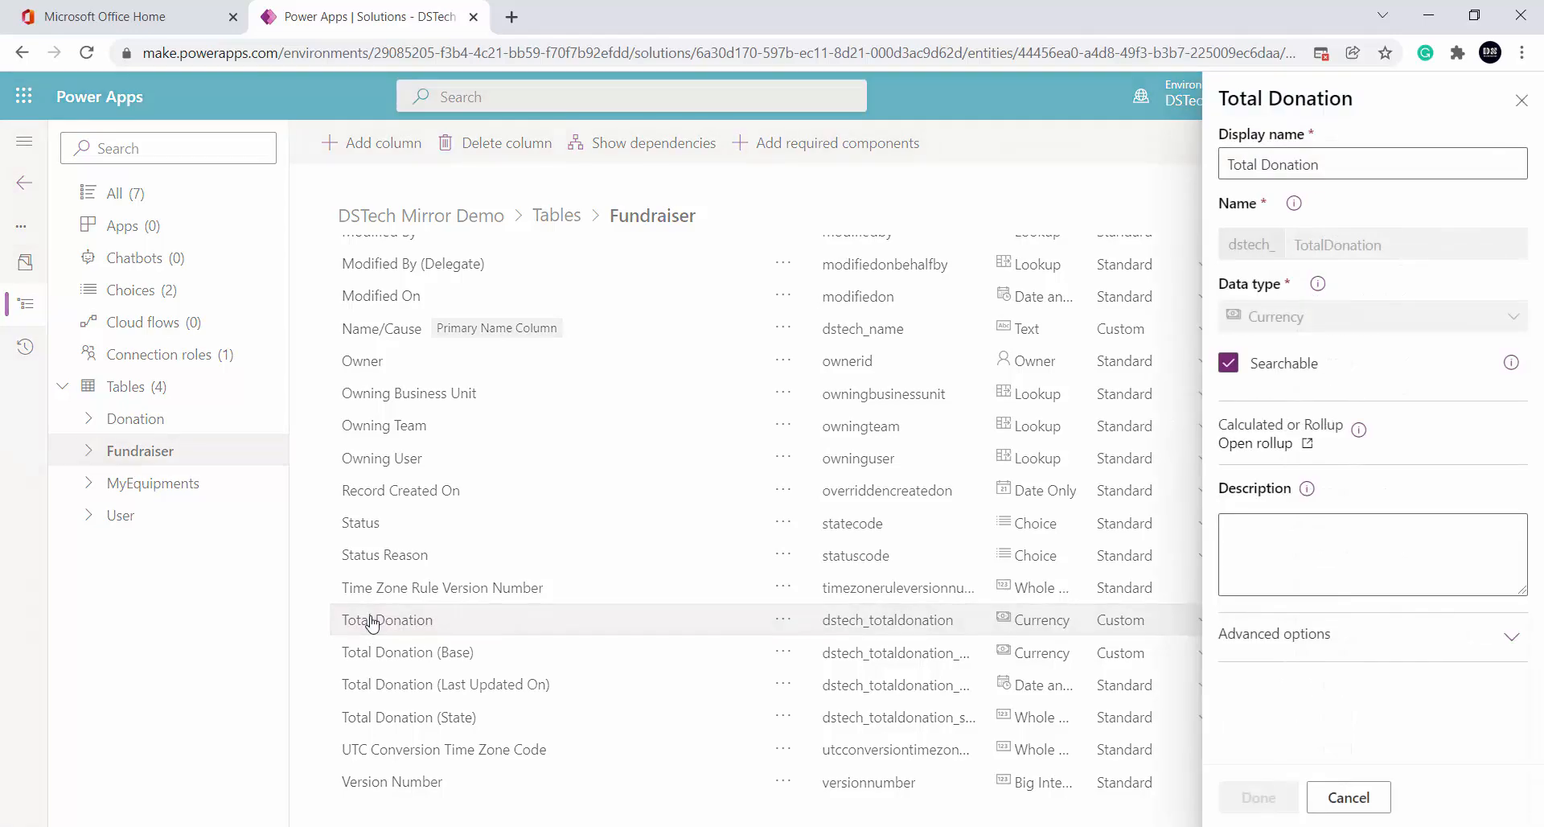
click(1306, 444)
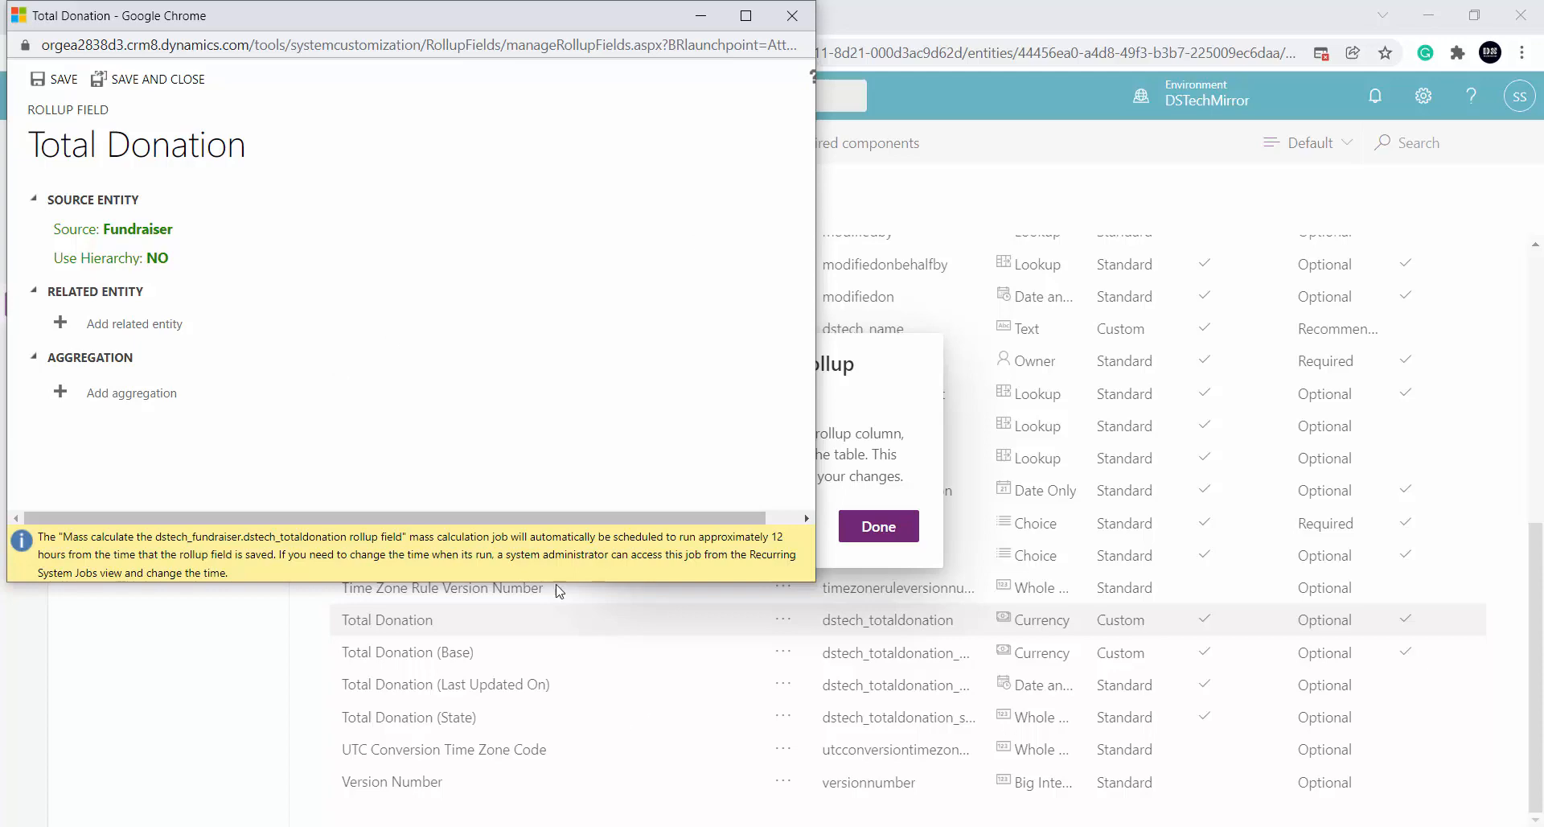
Try a related entity and a SUM of Currency aggregation in the rollup, discarding both
click(115, 324)
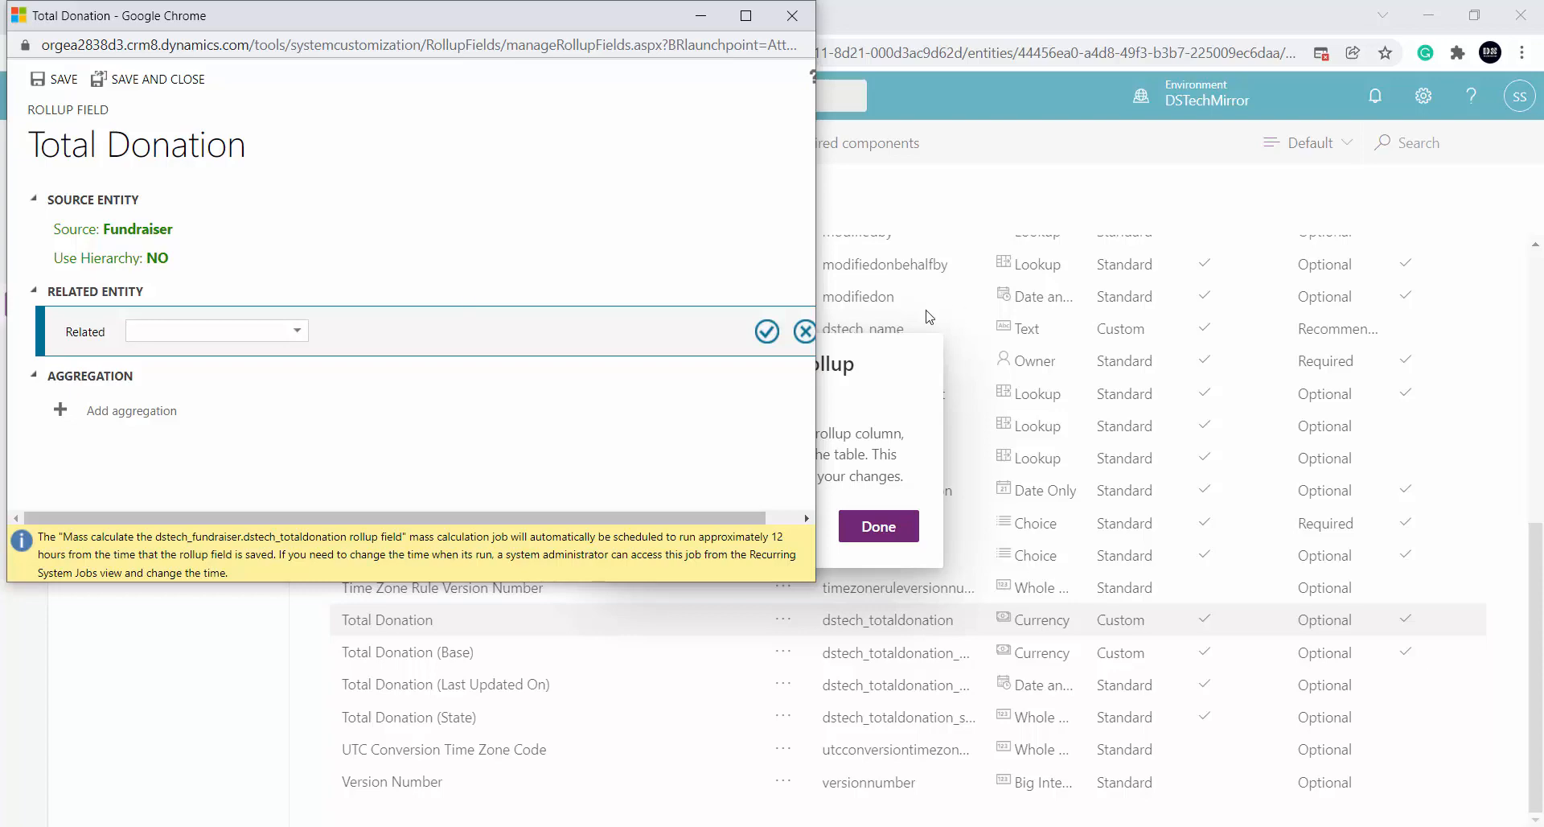
click(805, 330)
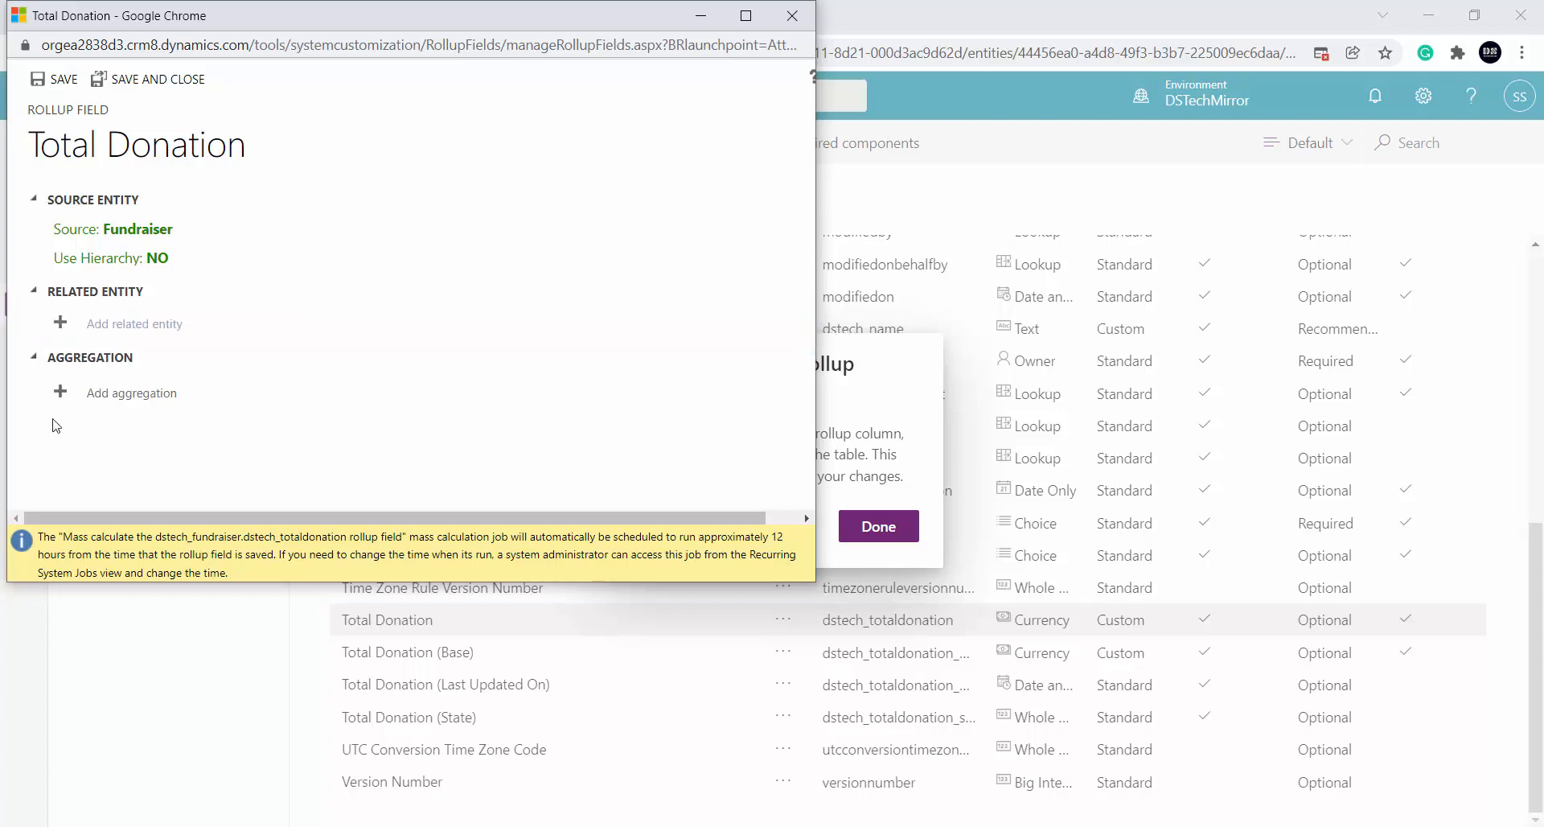
click(125, 396)
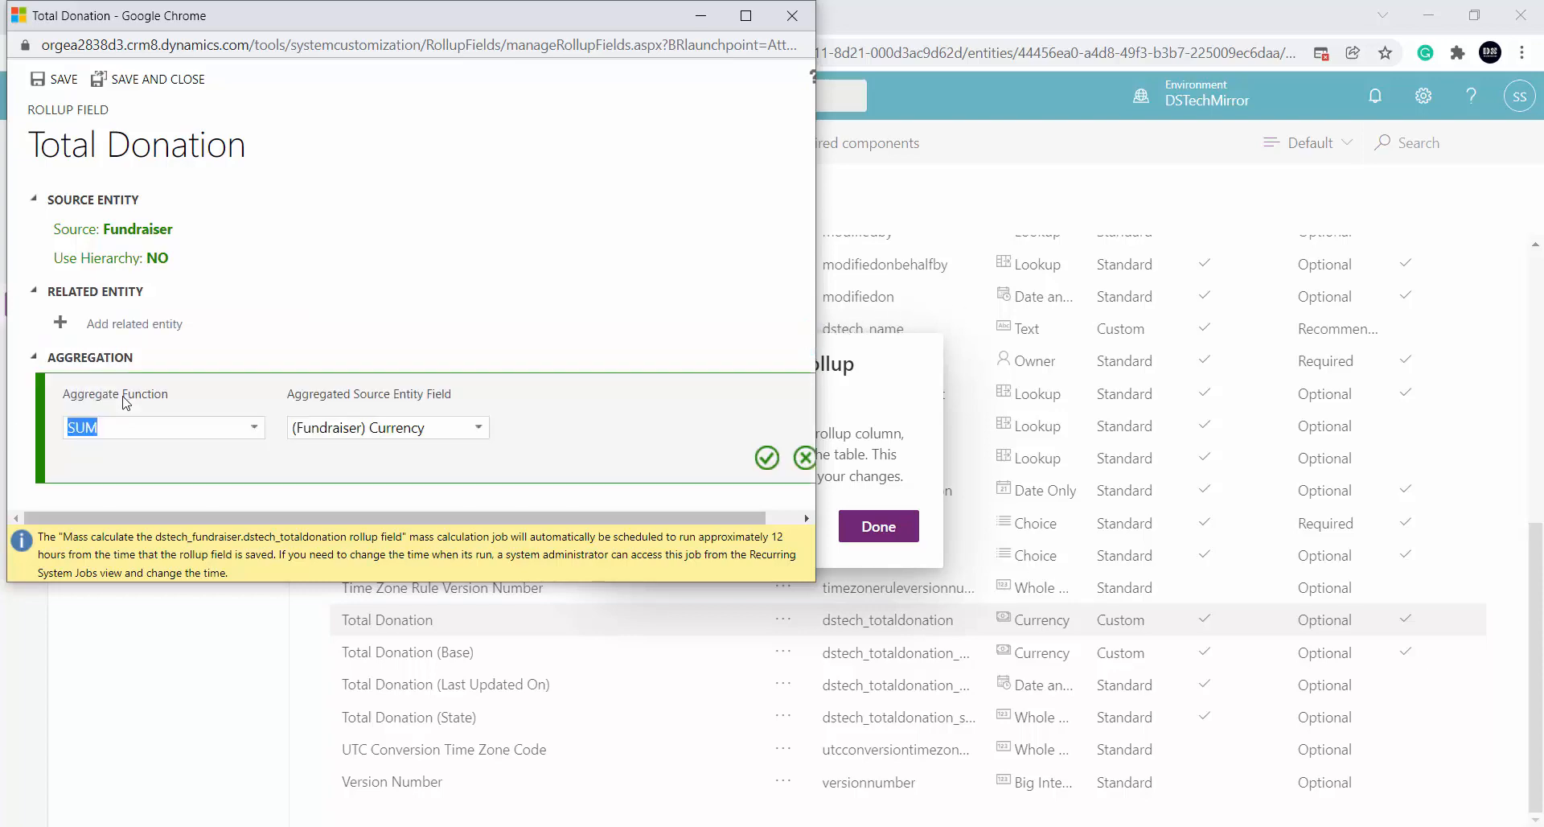
click(254, 426)
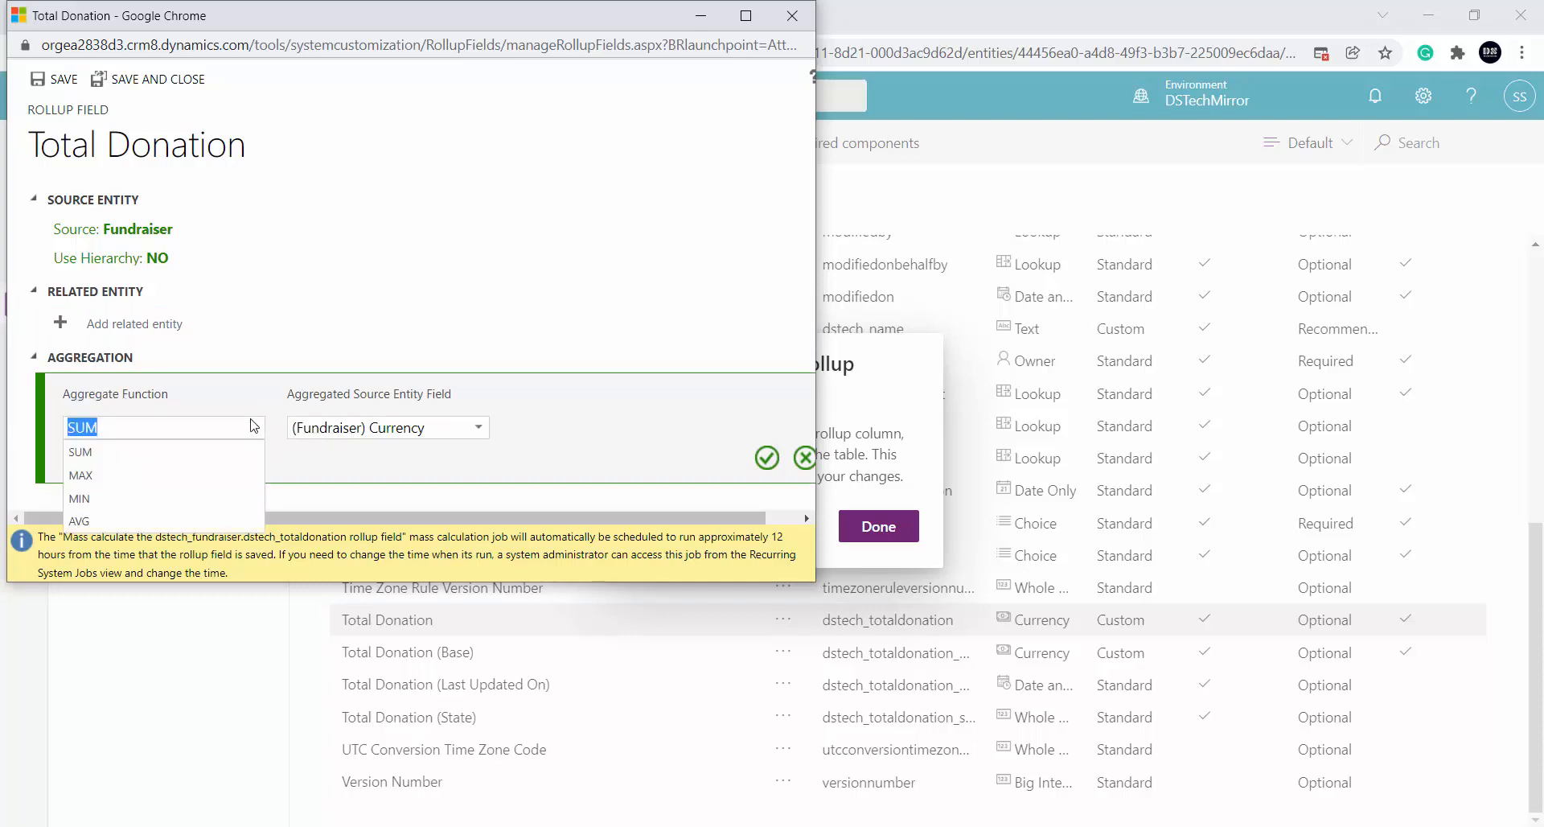
click(253, 427)
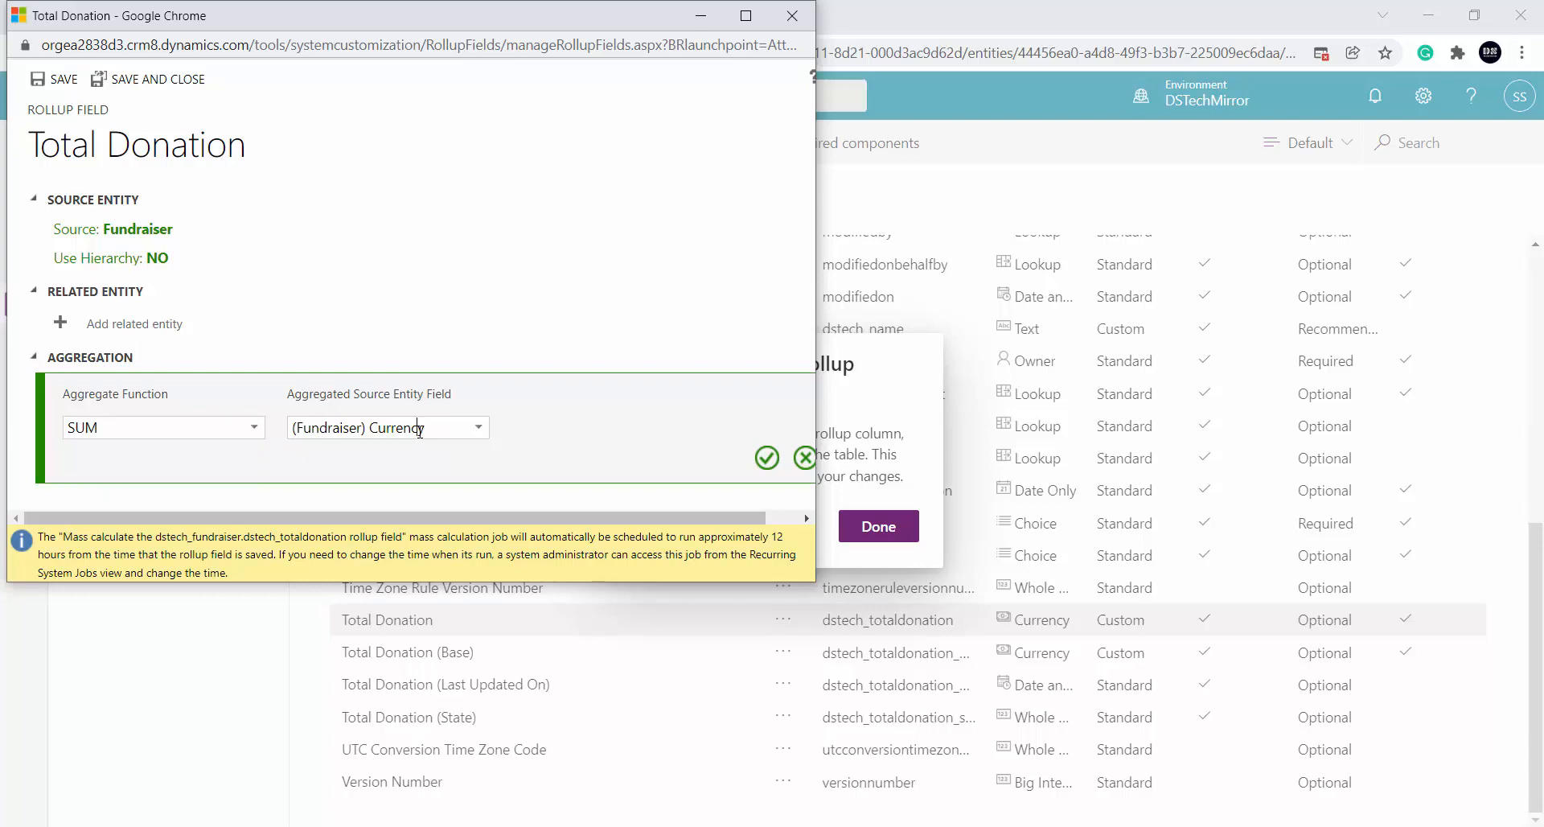
click(474, 434)
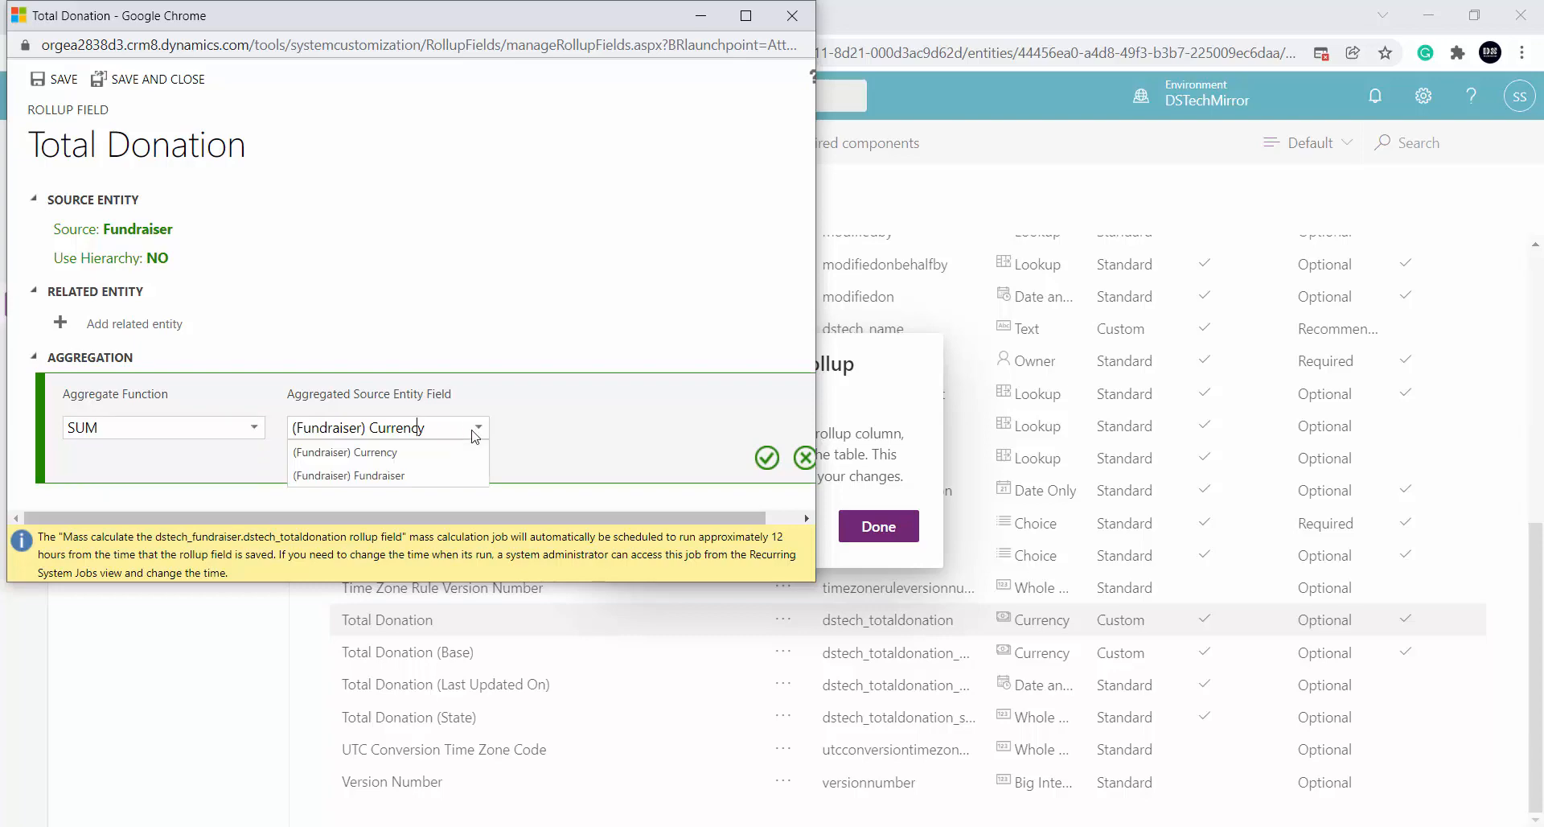
click(475, 433)
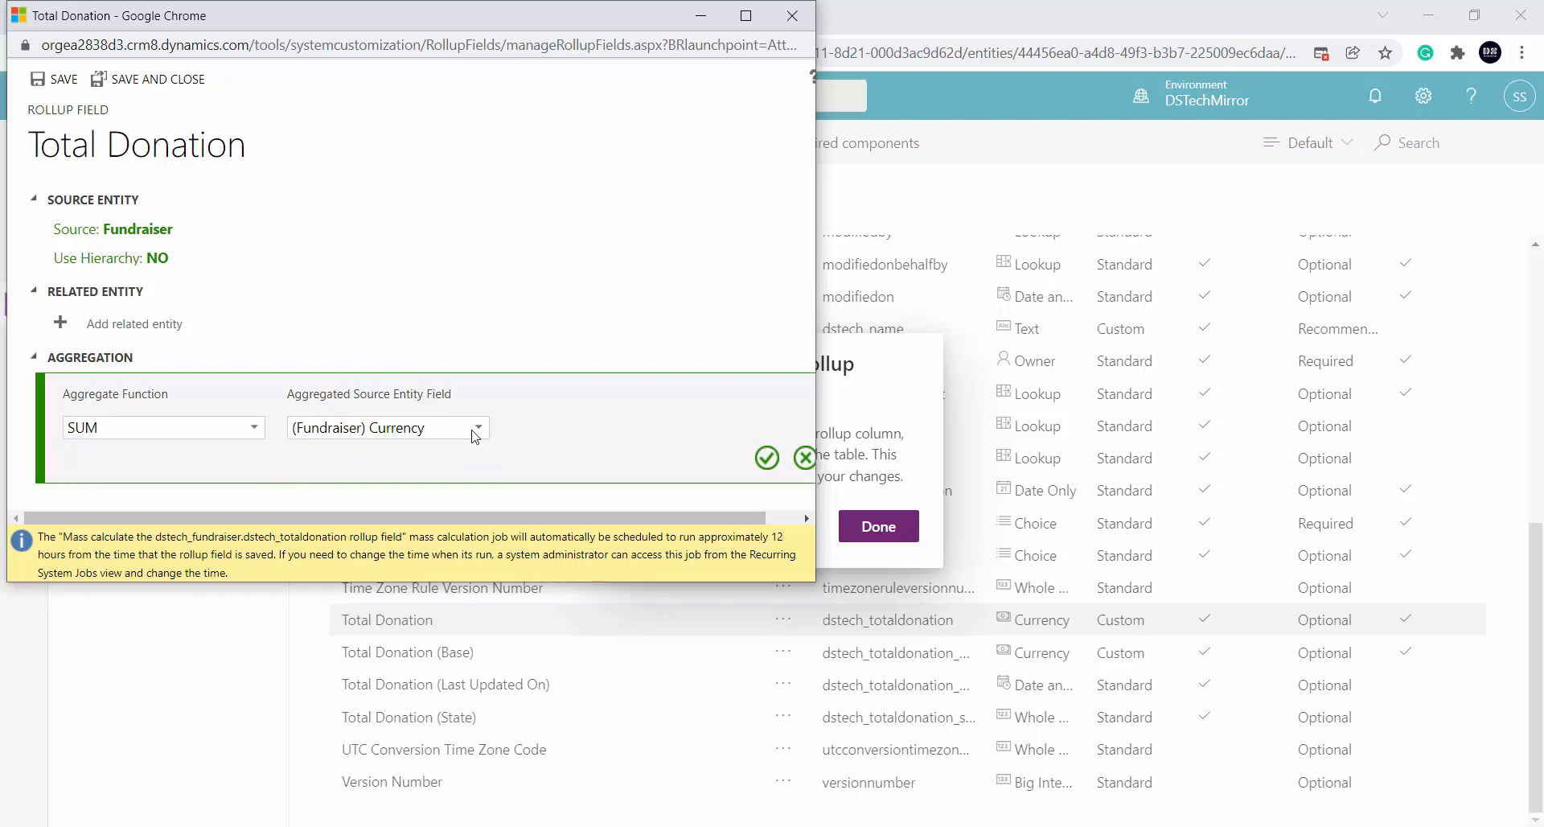
click(805, 456)
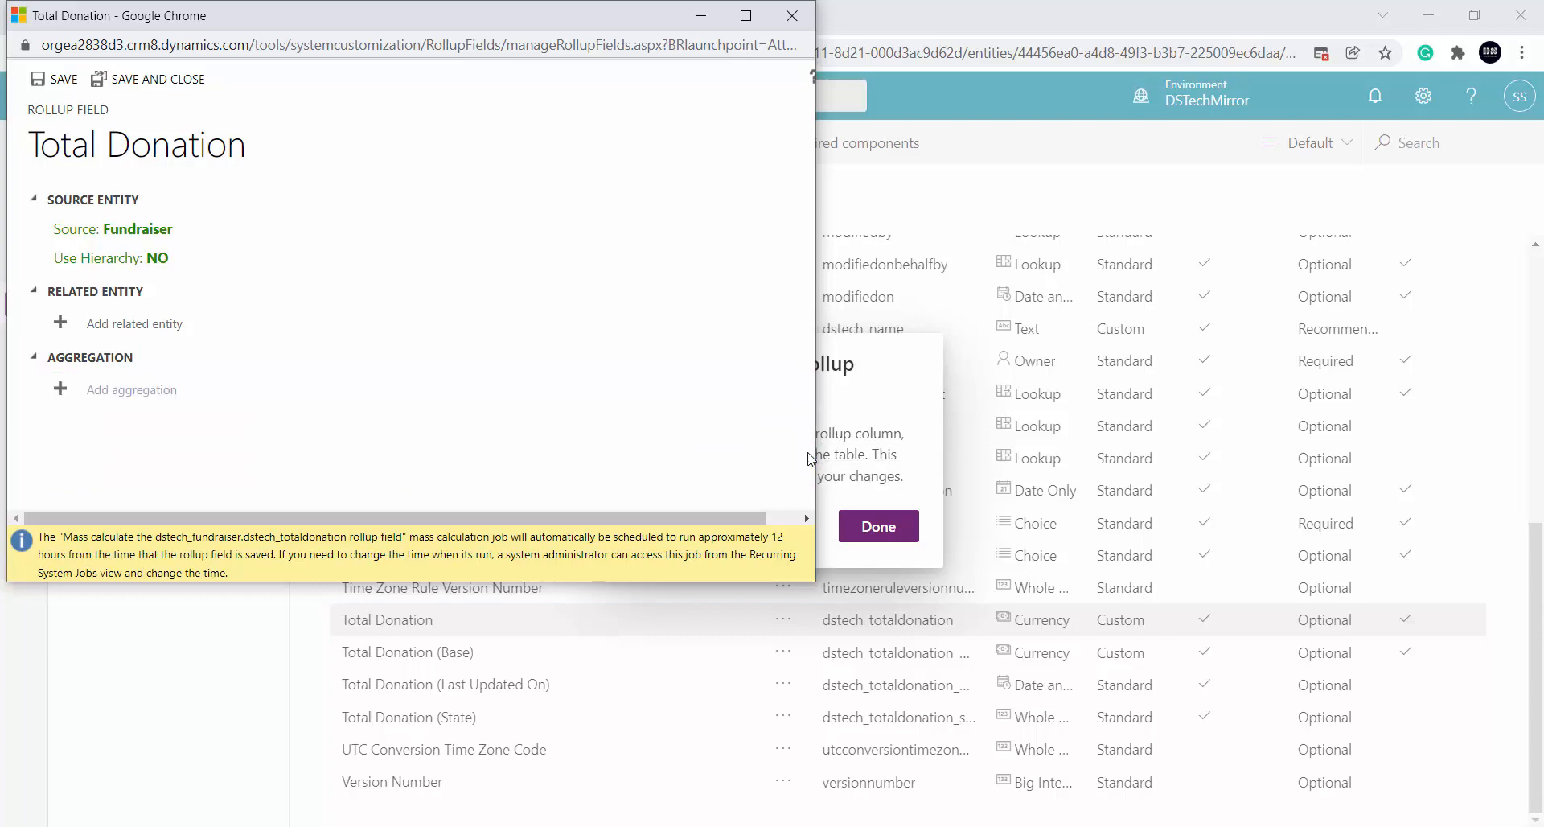
Close the rollup editor without saving and show PowerPoint slide 13's Fundraiser columns
click(791, 17)
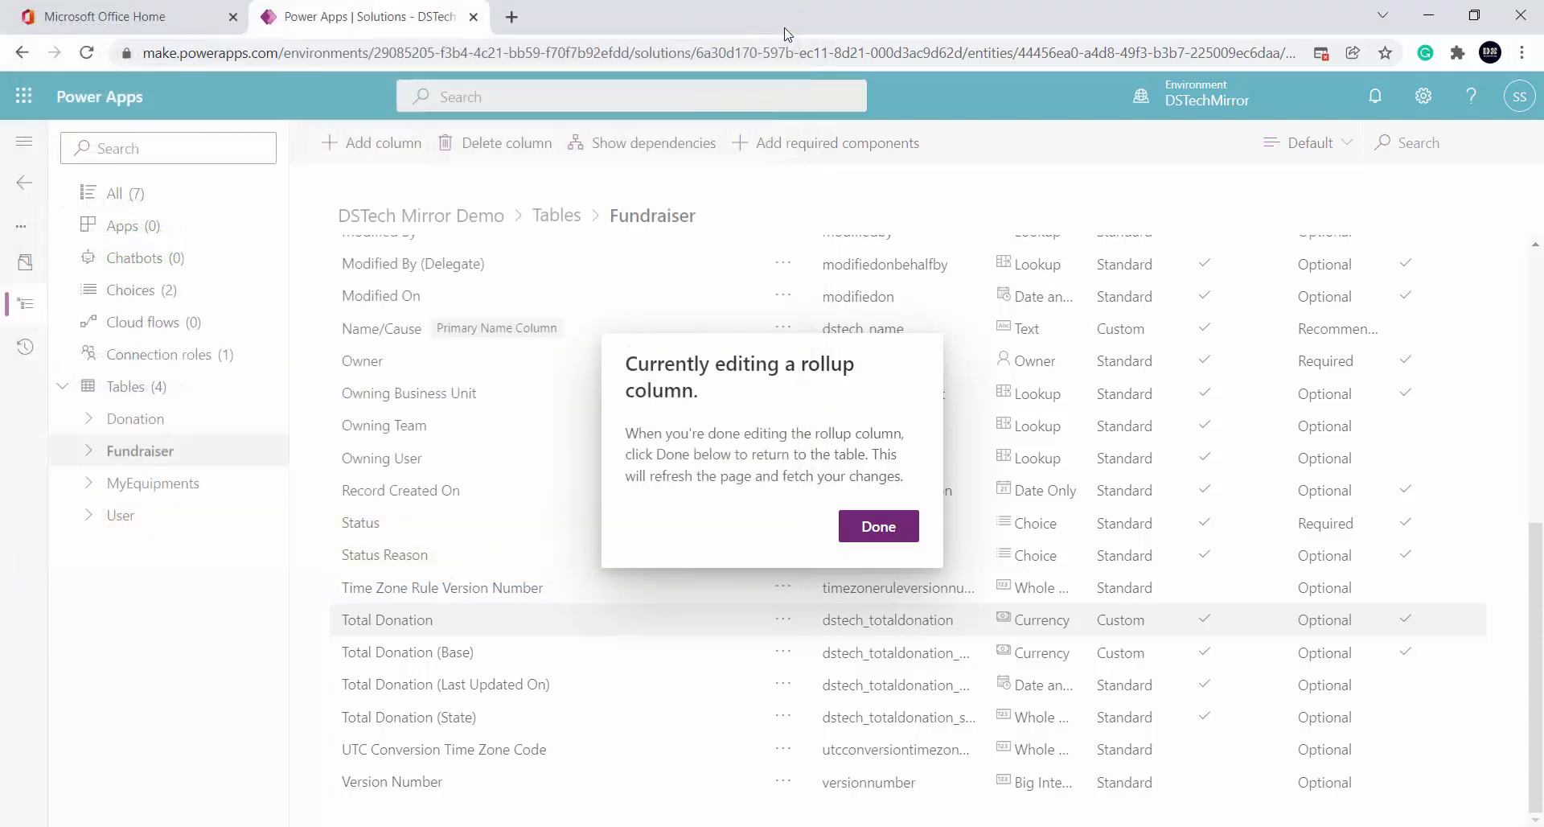
click(869, 521)
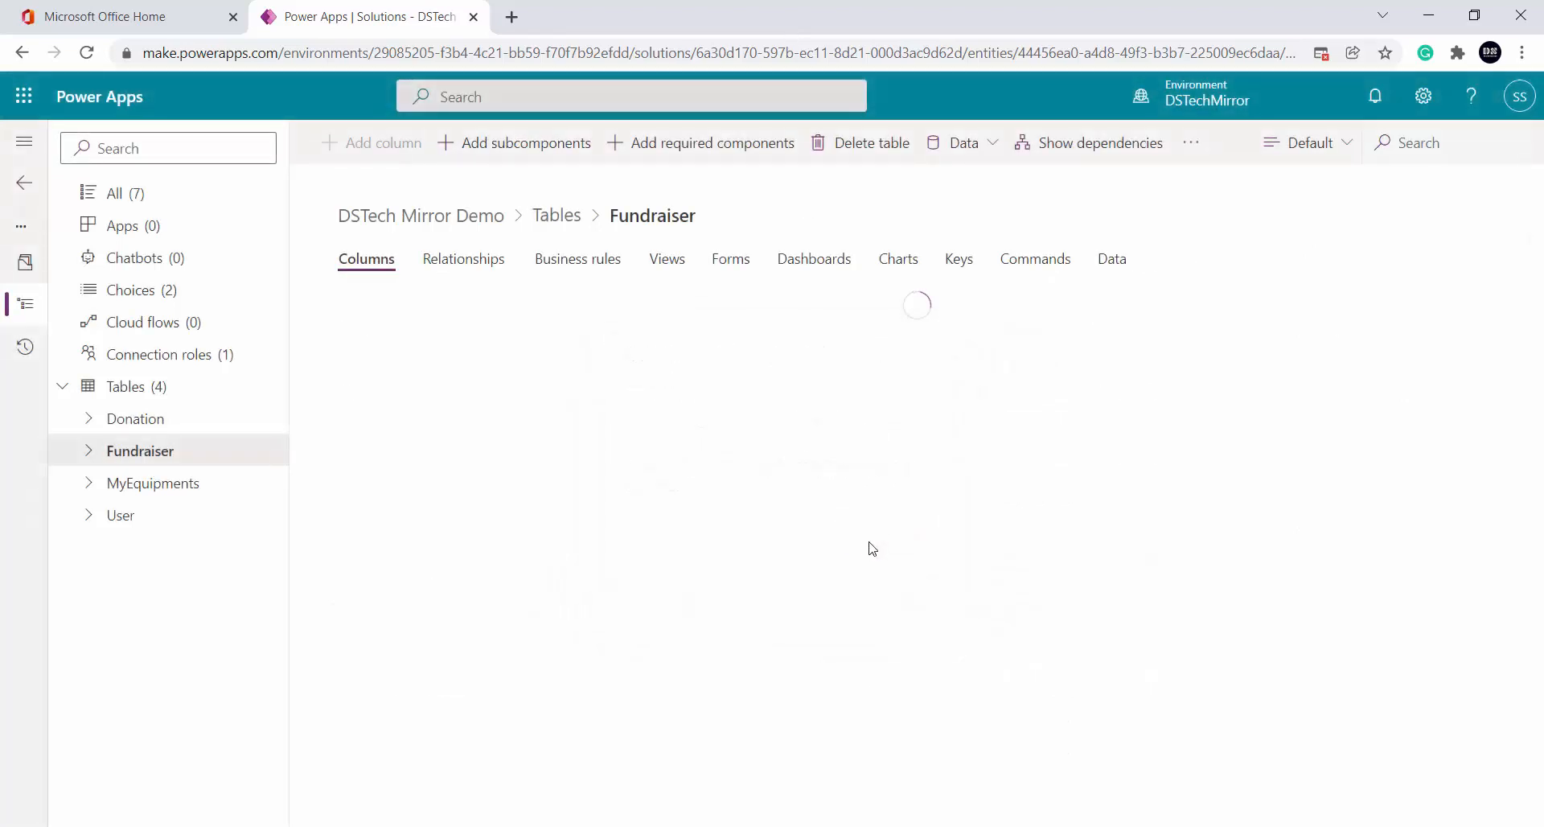
click(595, 826)
click(73, 496)
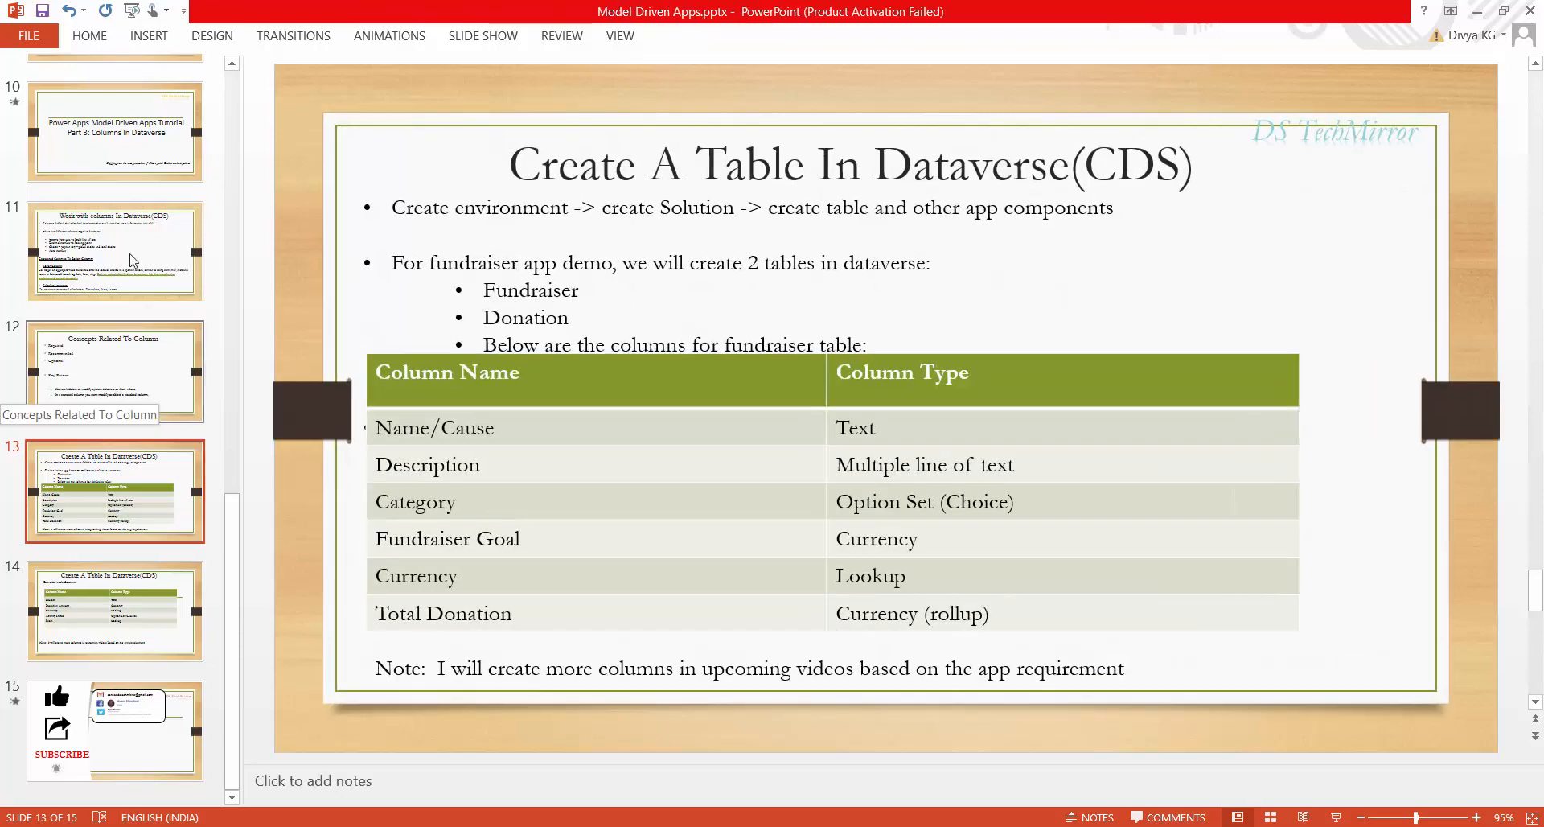
Review slide 11 on rollup versus calculated columns, then return to Power Apps
click(129, 234)
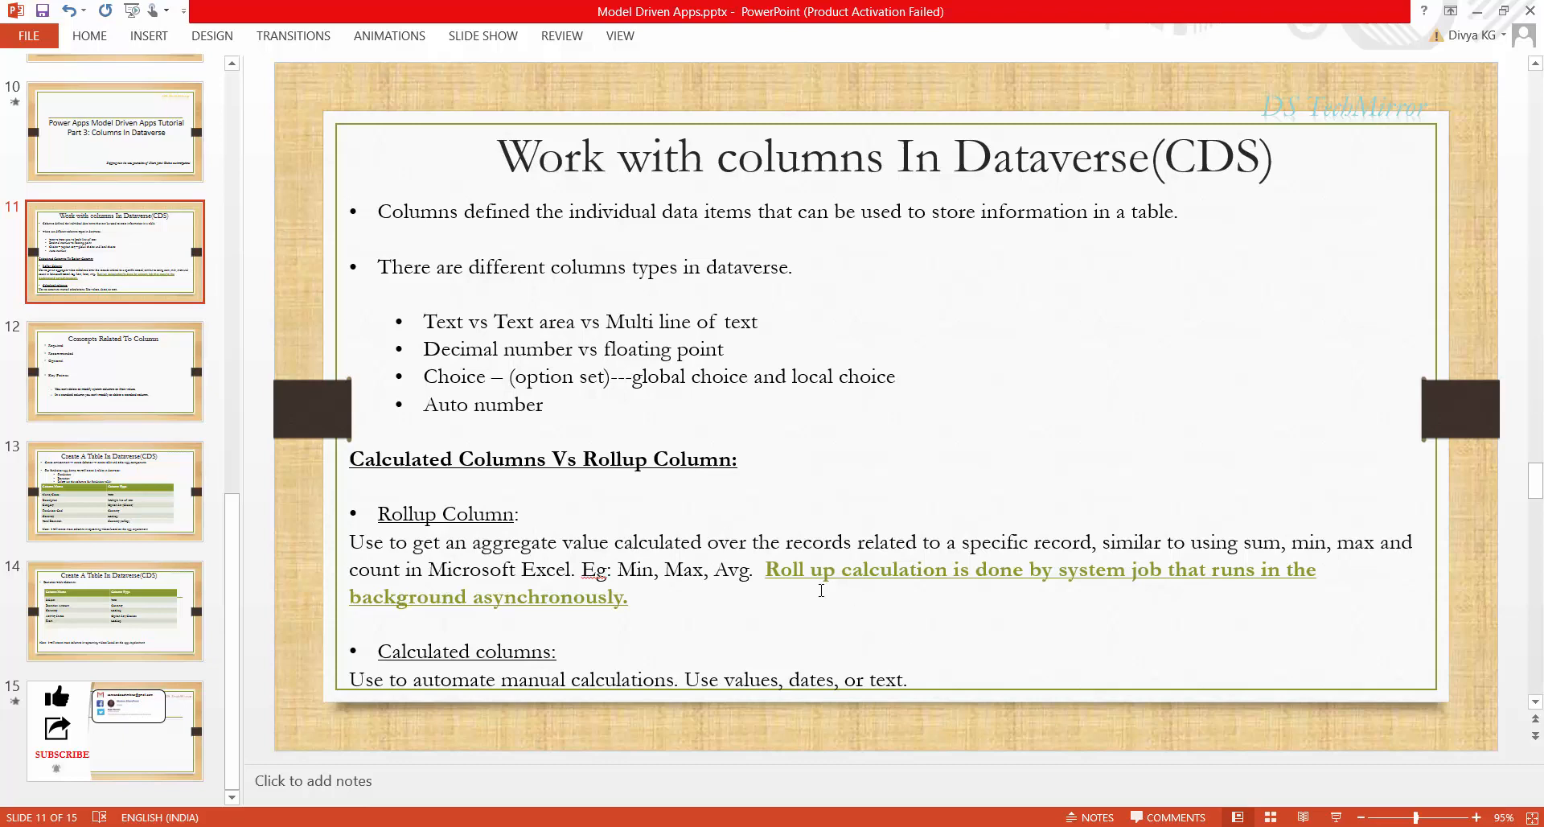
key(alt+Tab)
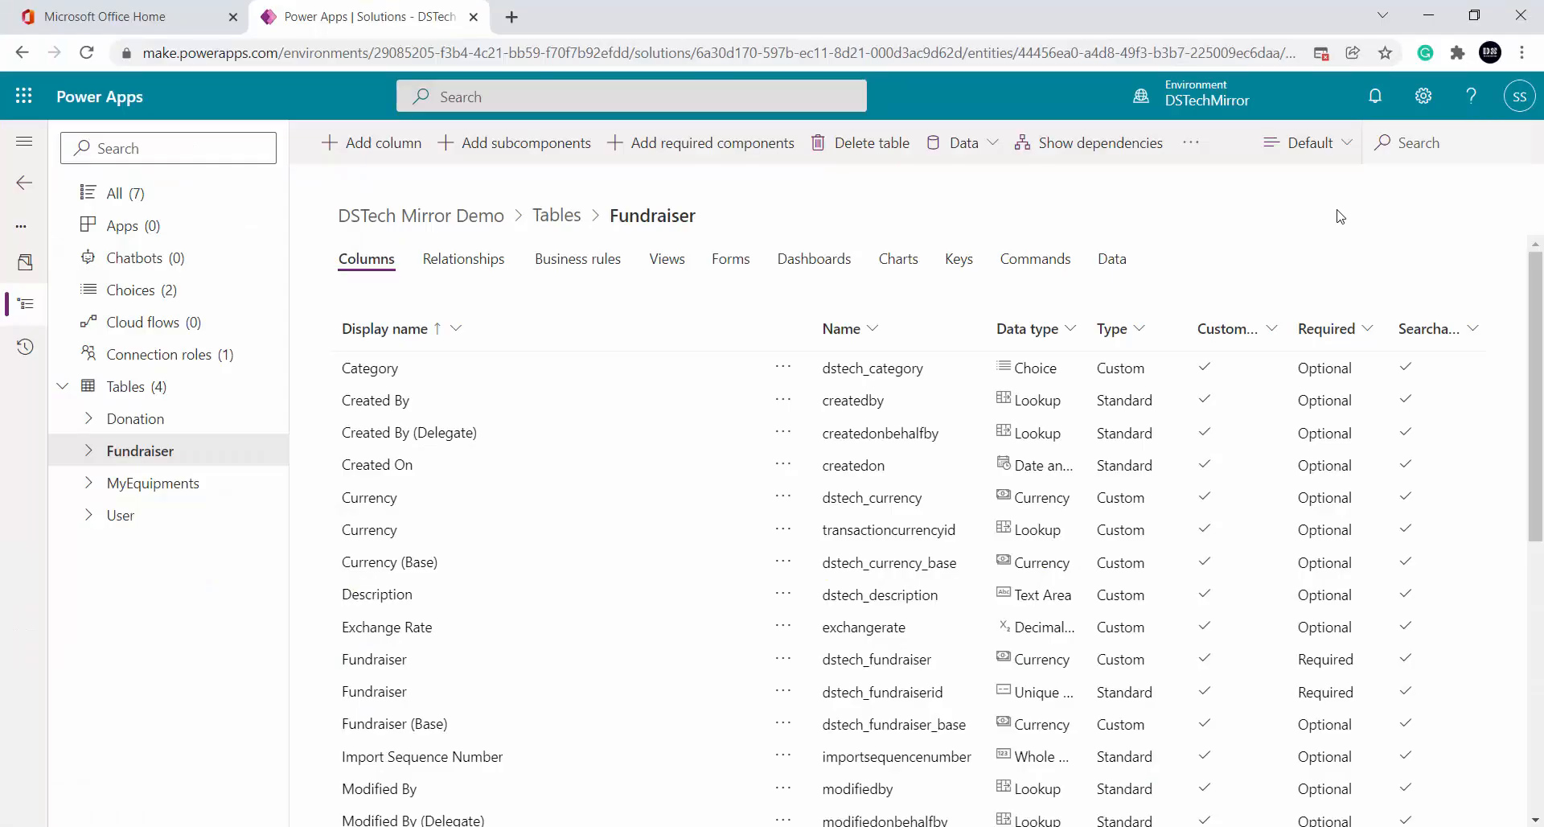
Open the environment's System Jobs list through Advanced settings in a new tab
click(1438, 97)
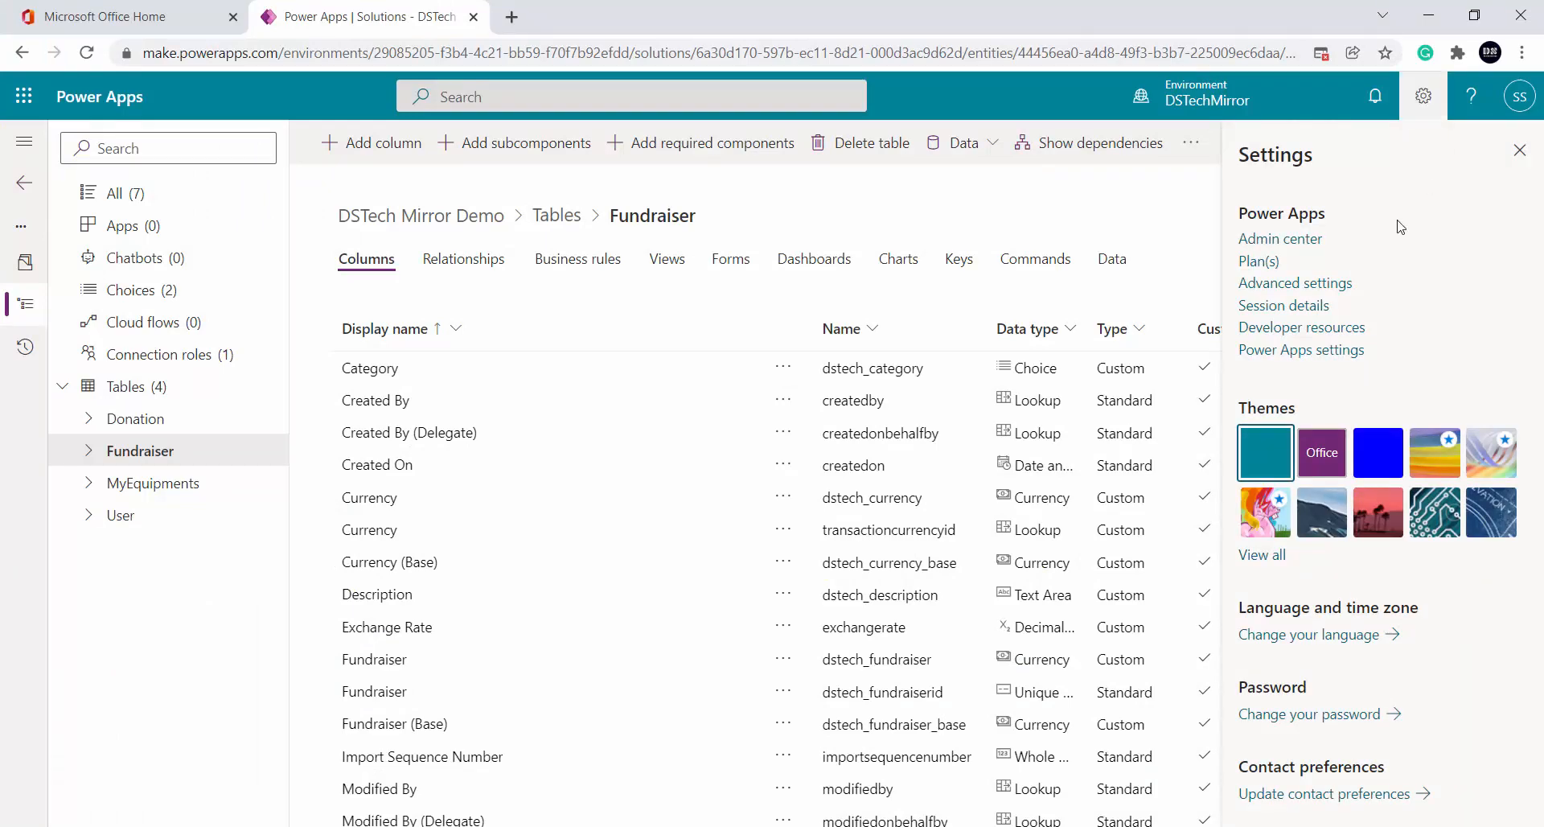
click(1319, 283)
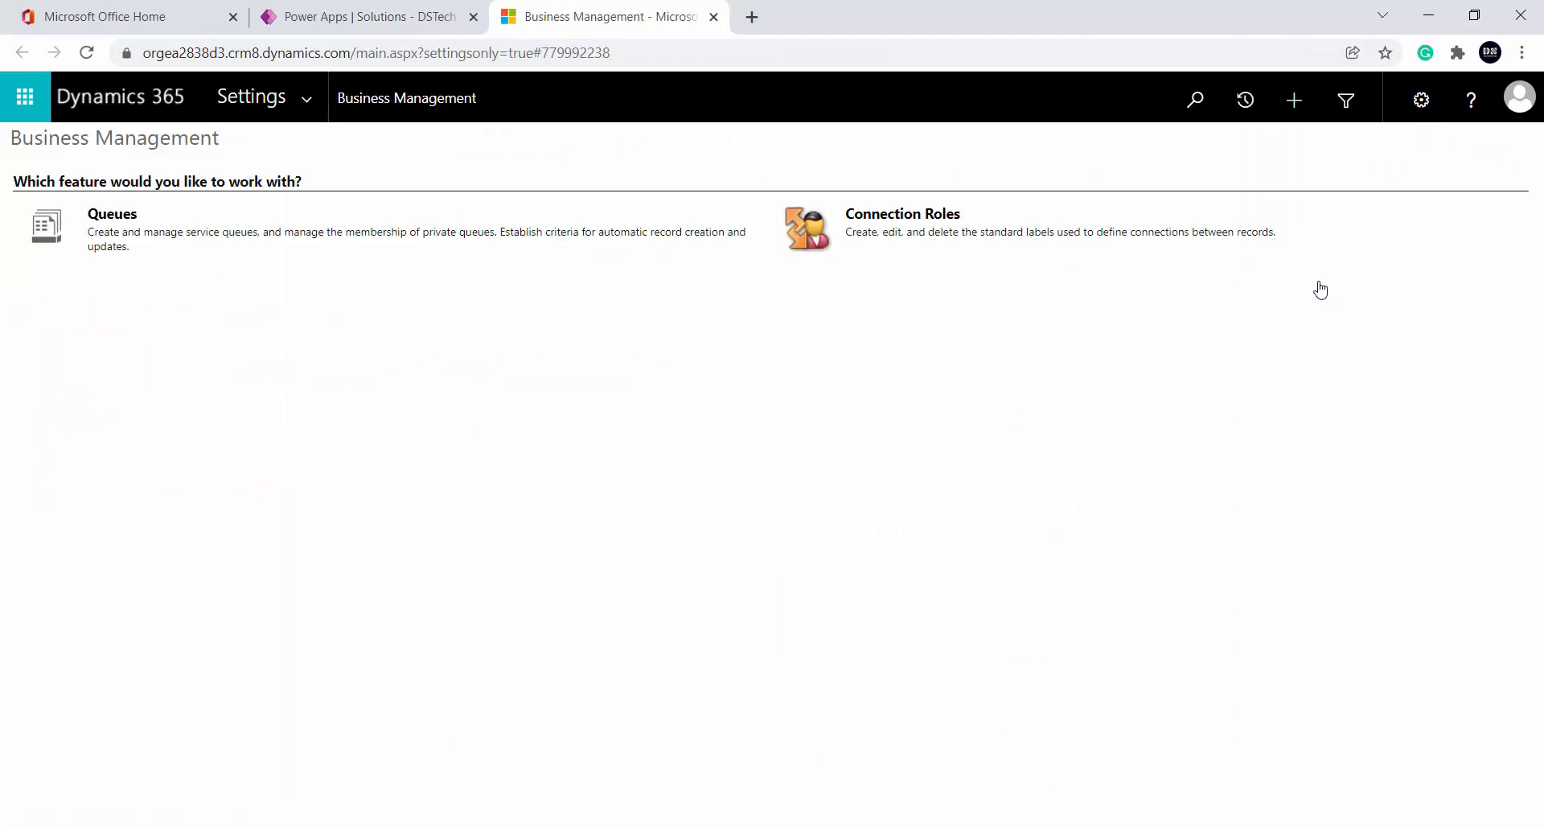
click(312, 102)
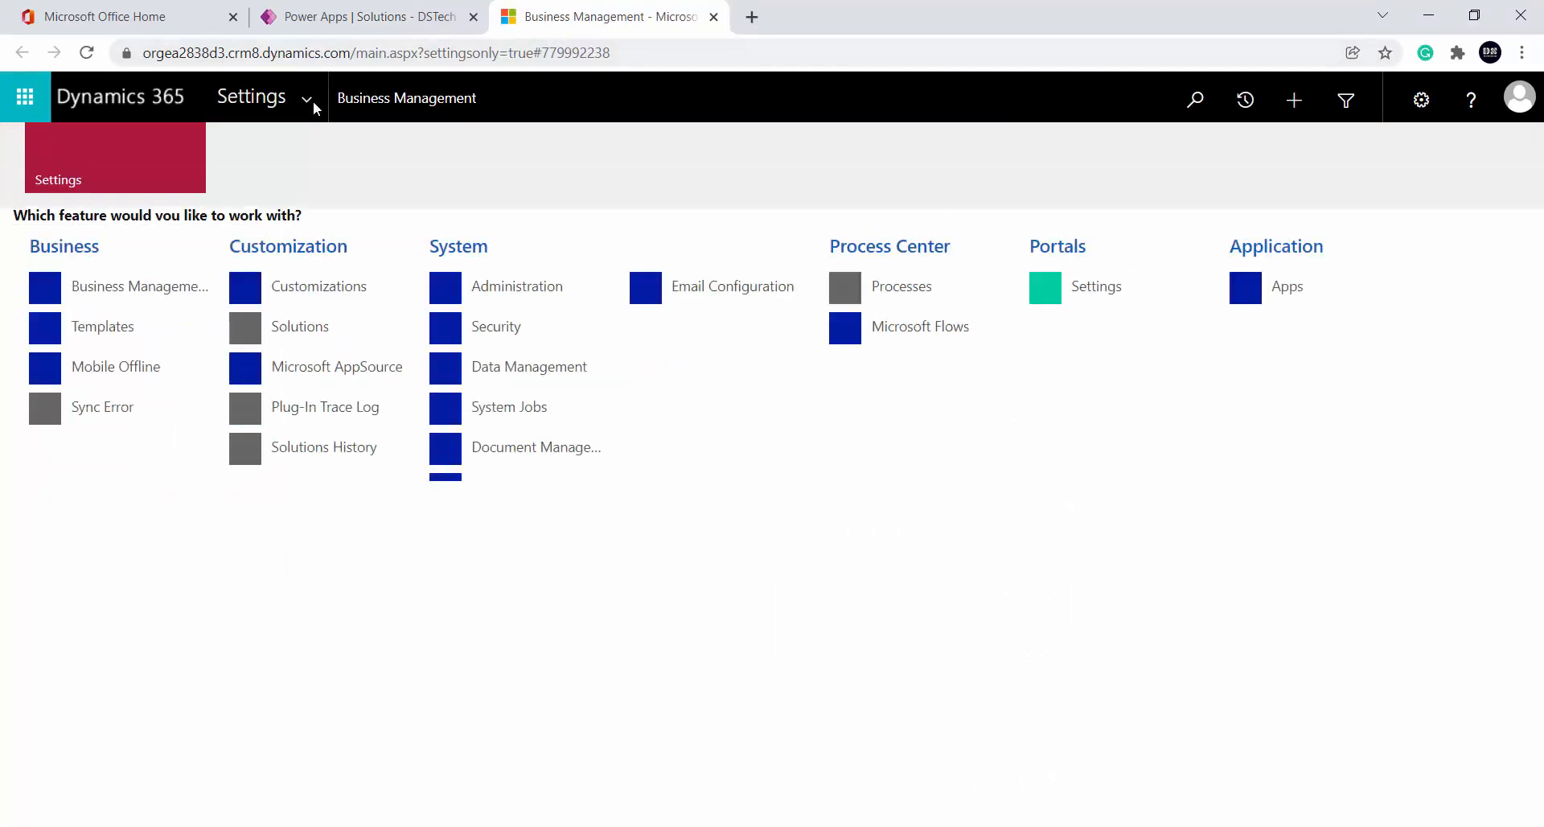
click(530, 420)
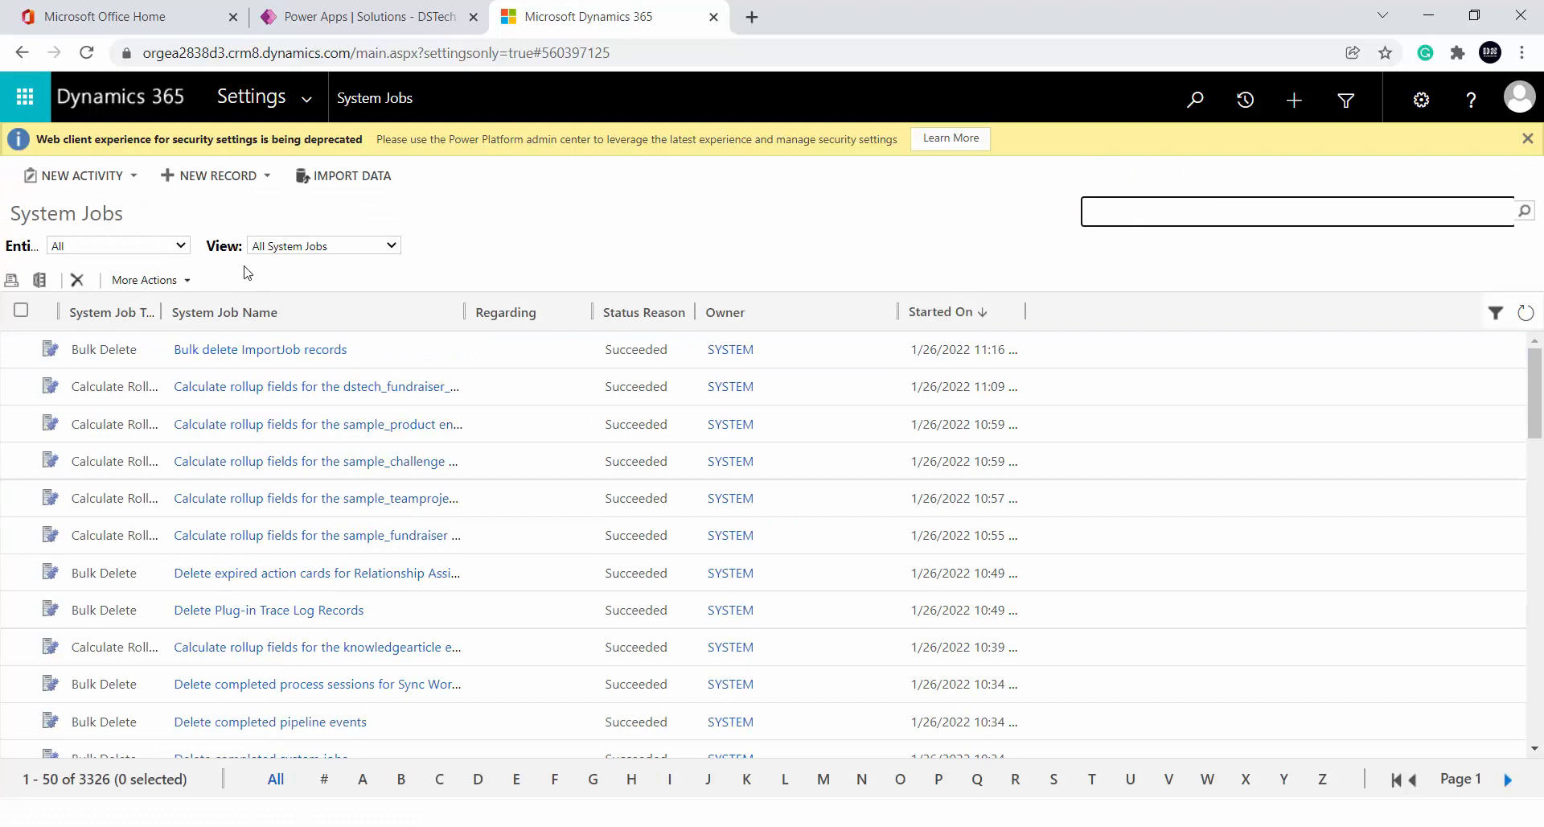
Filter to All Rollup Field Calculation jobs and open the dstech_totaldonations mass-calculate job
click(341, 250)
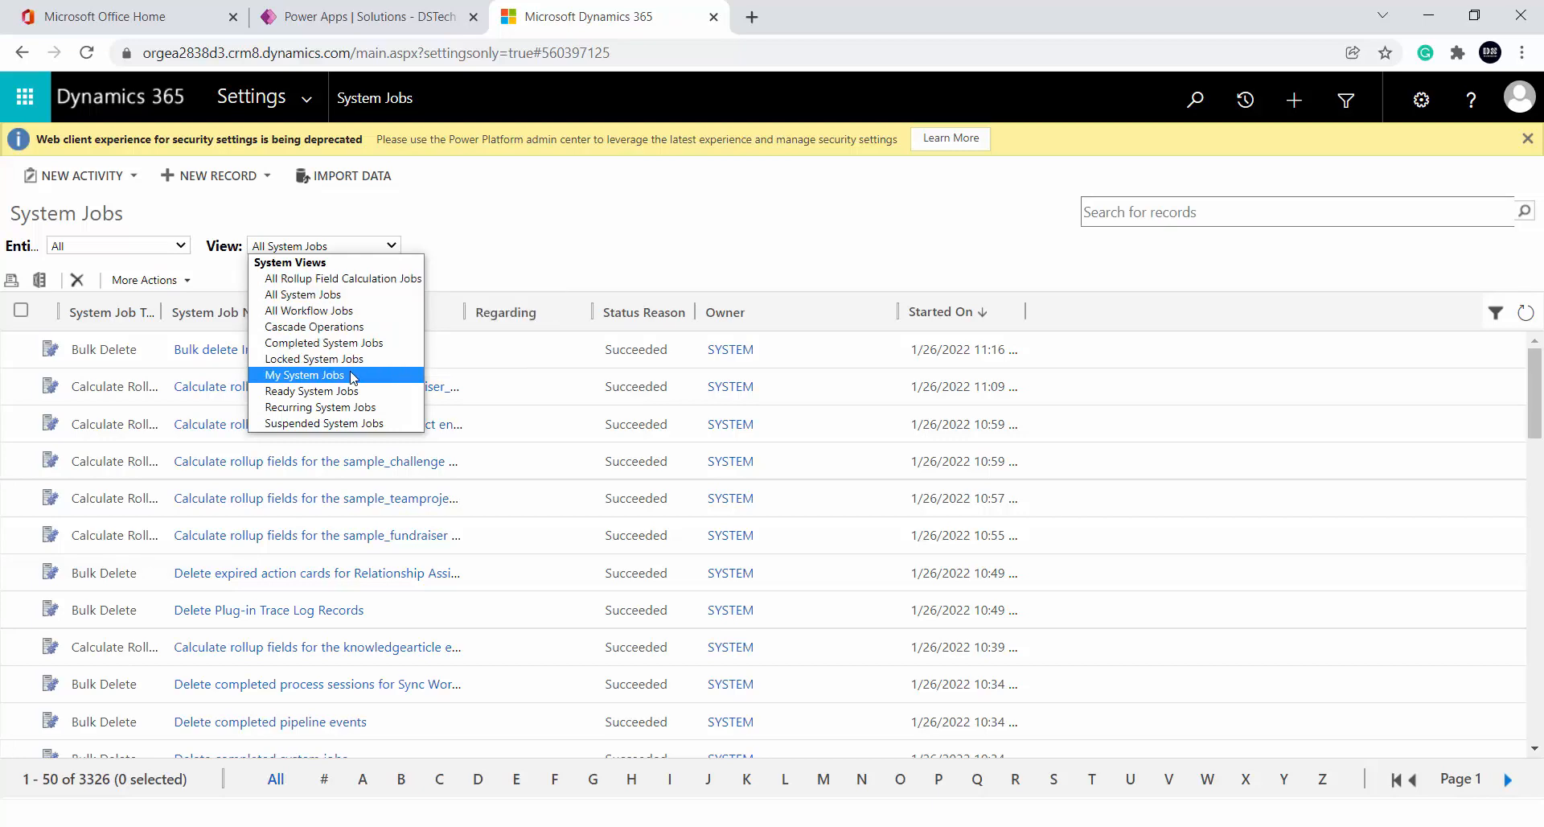
click(332, 282)
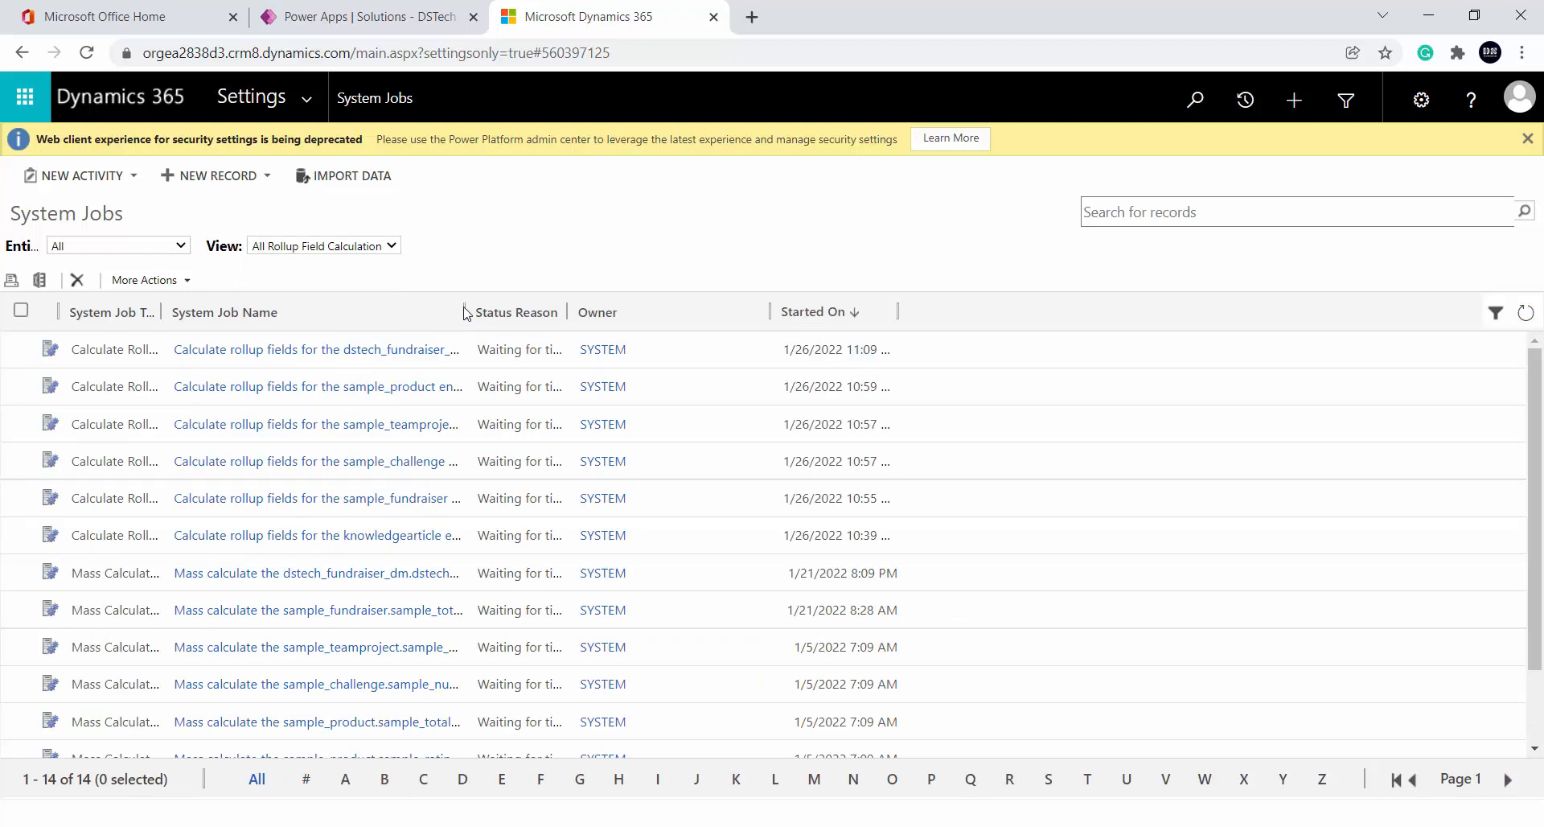
drag(464, 312, 625, 311)
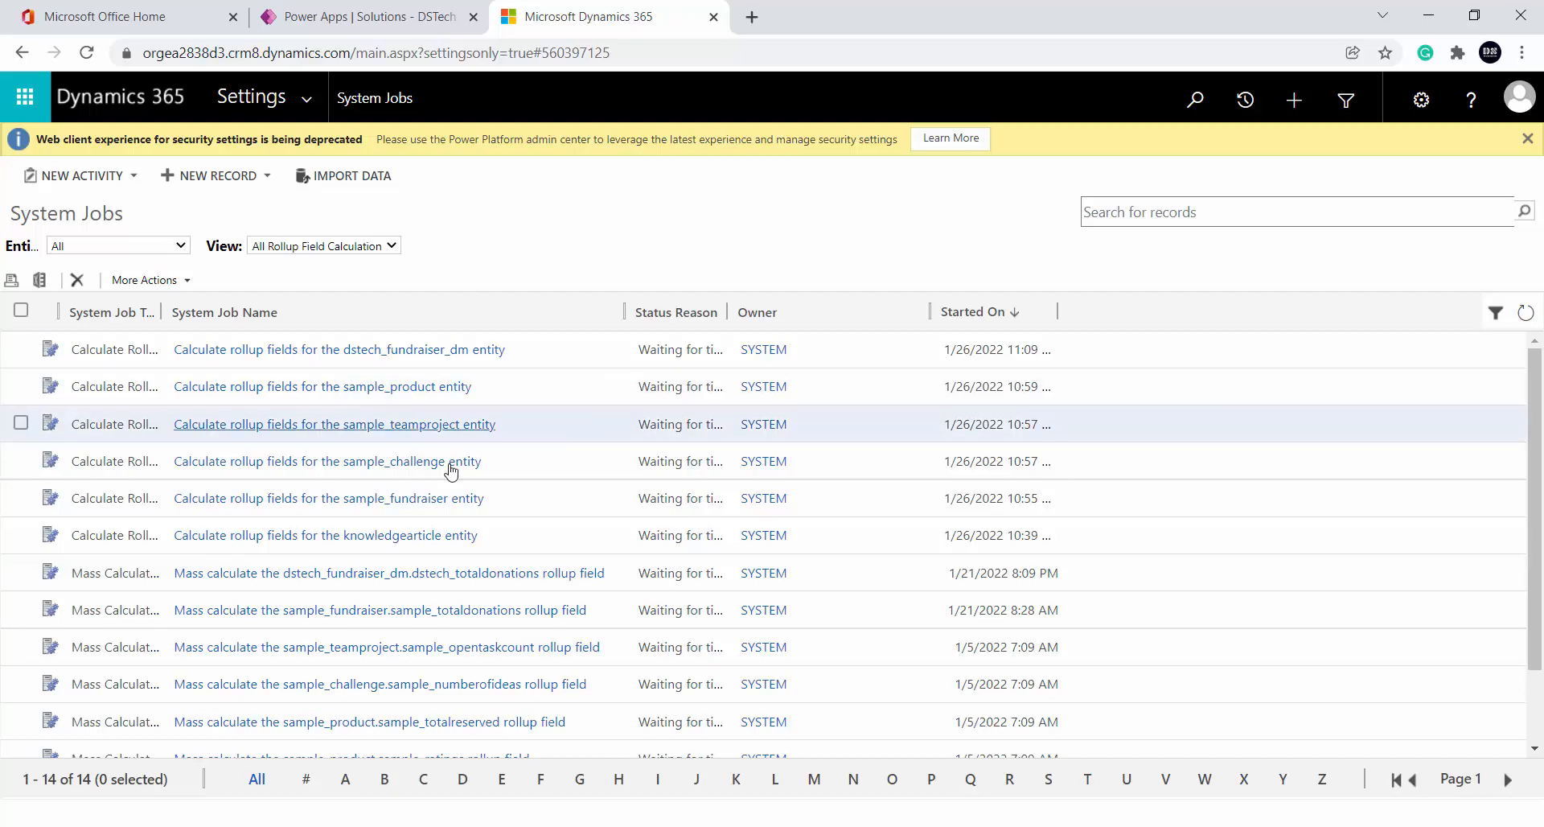
scroll(452, 473, down, 2)
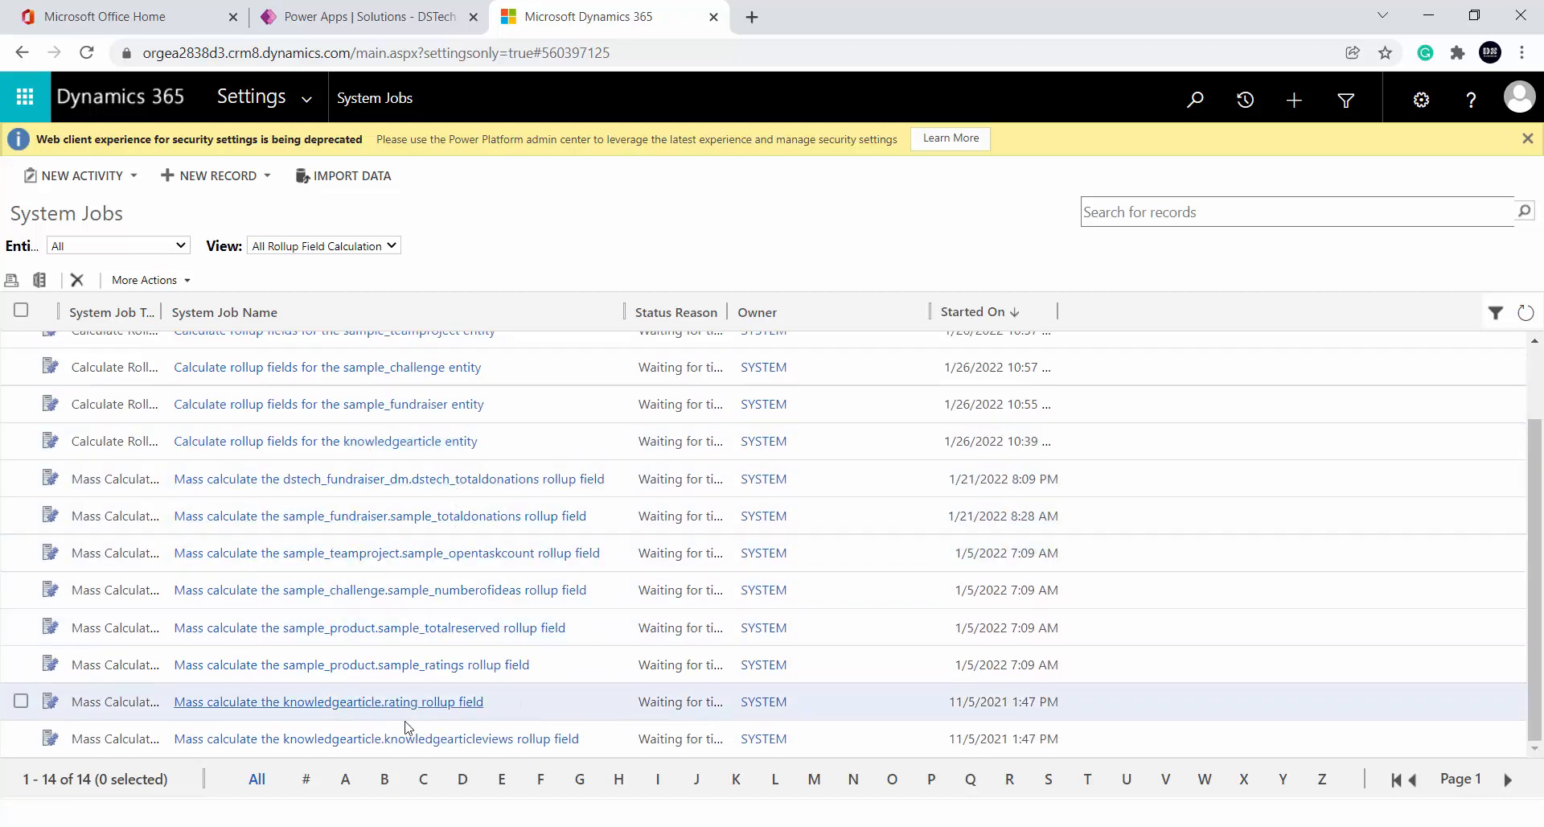
scroll(354, 635, up, 2)
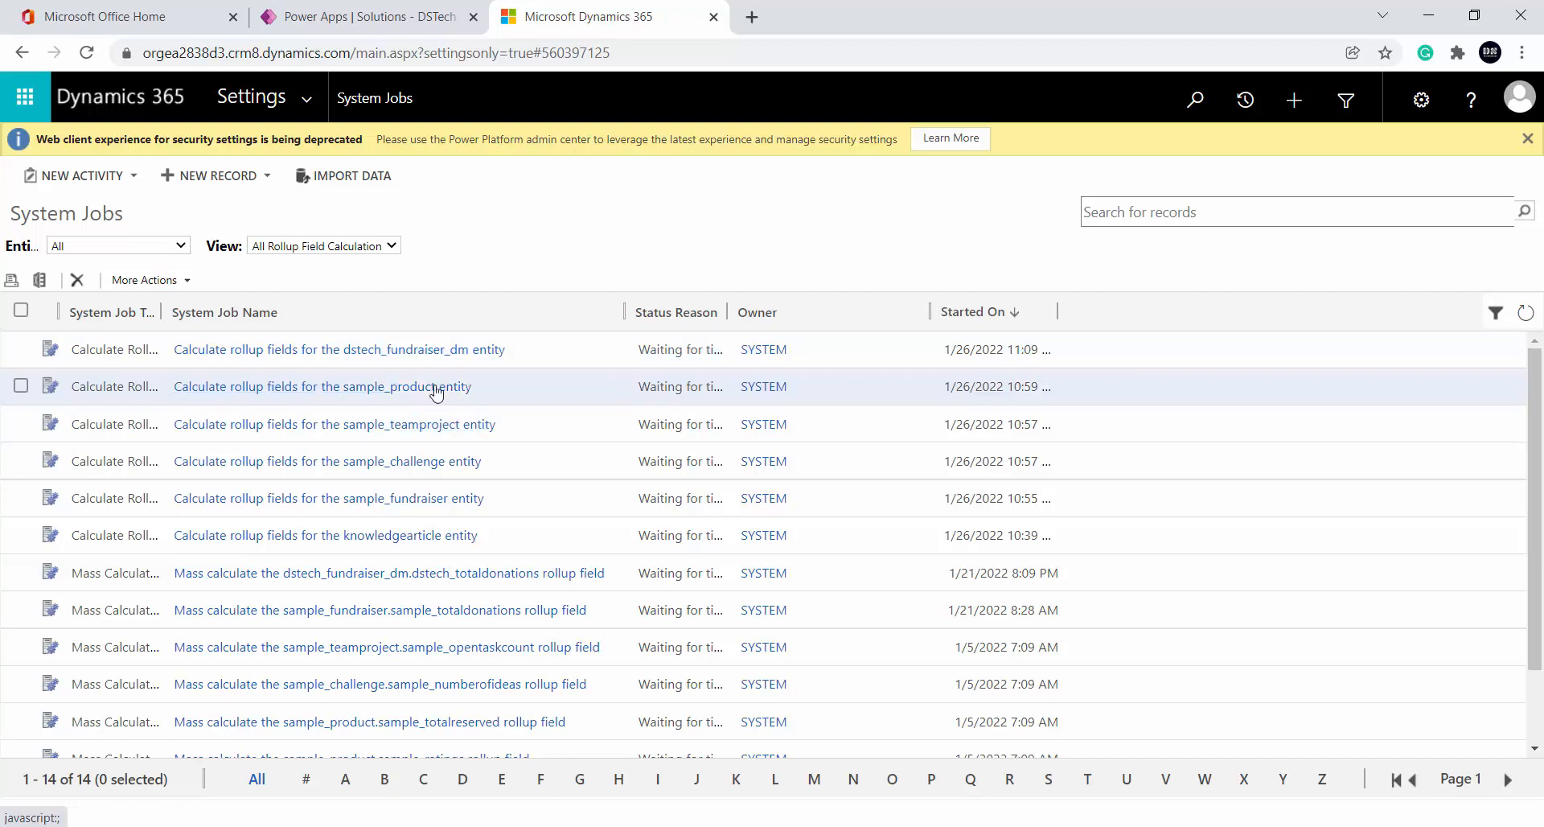
click(384, 575)
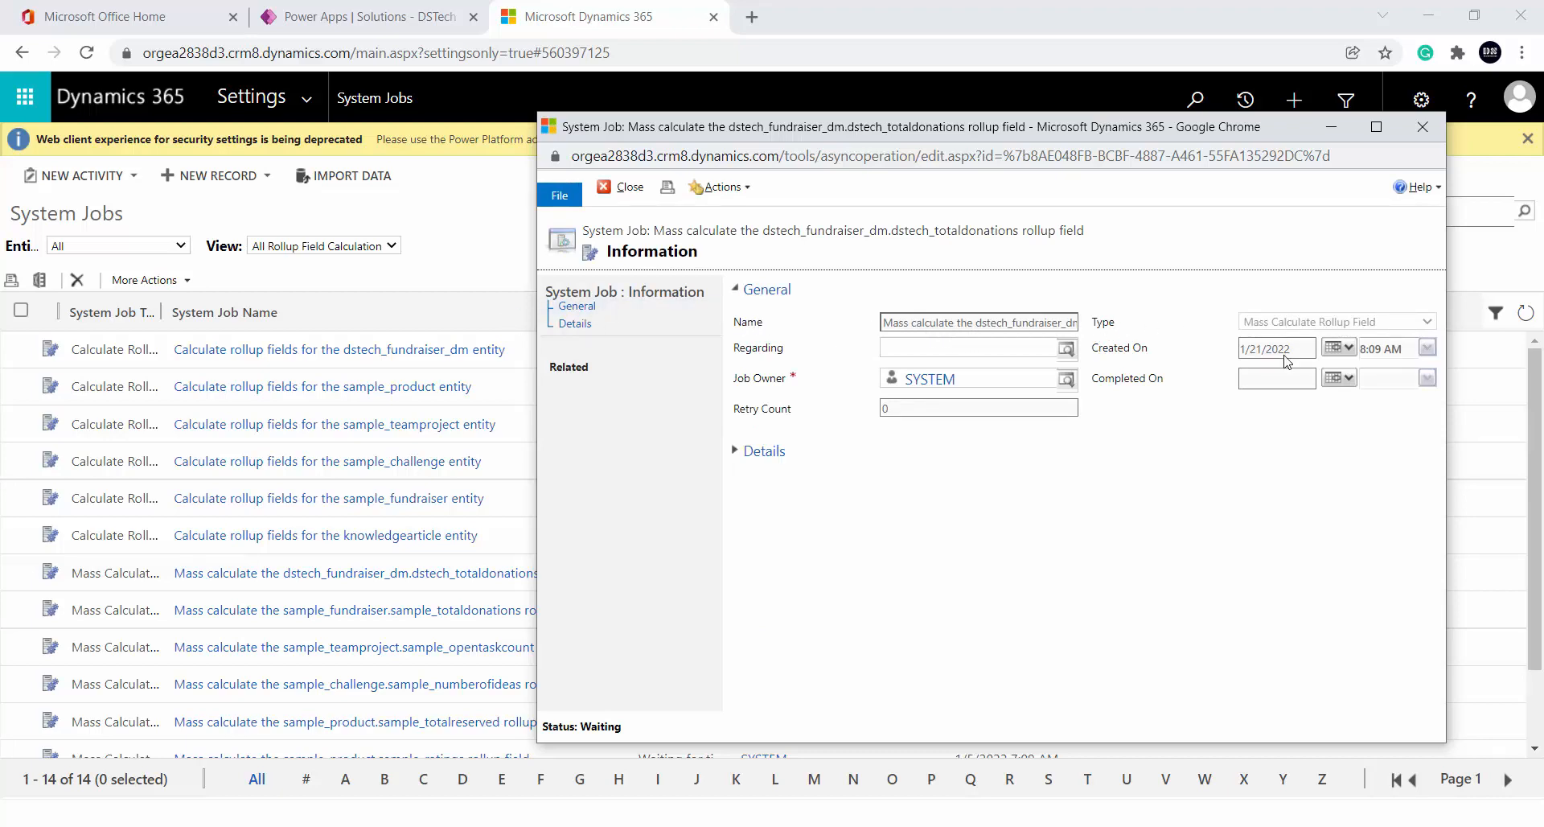
Expand the mass-calculate job's details and try Postpone, cancelling it
click(756, 452)
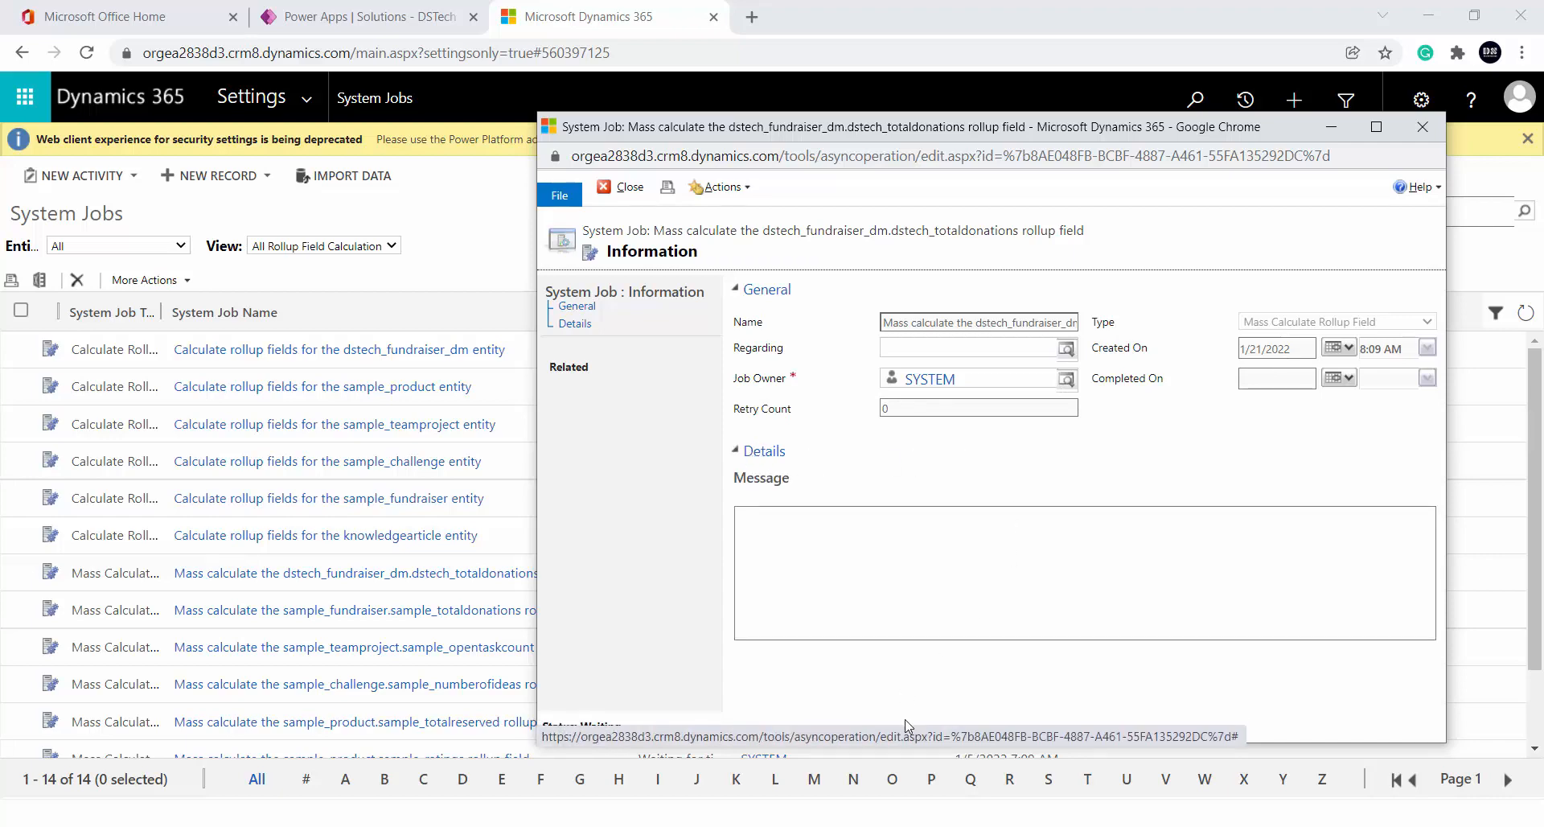
click(570, 332)
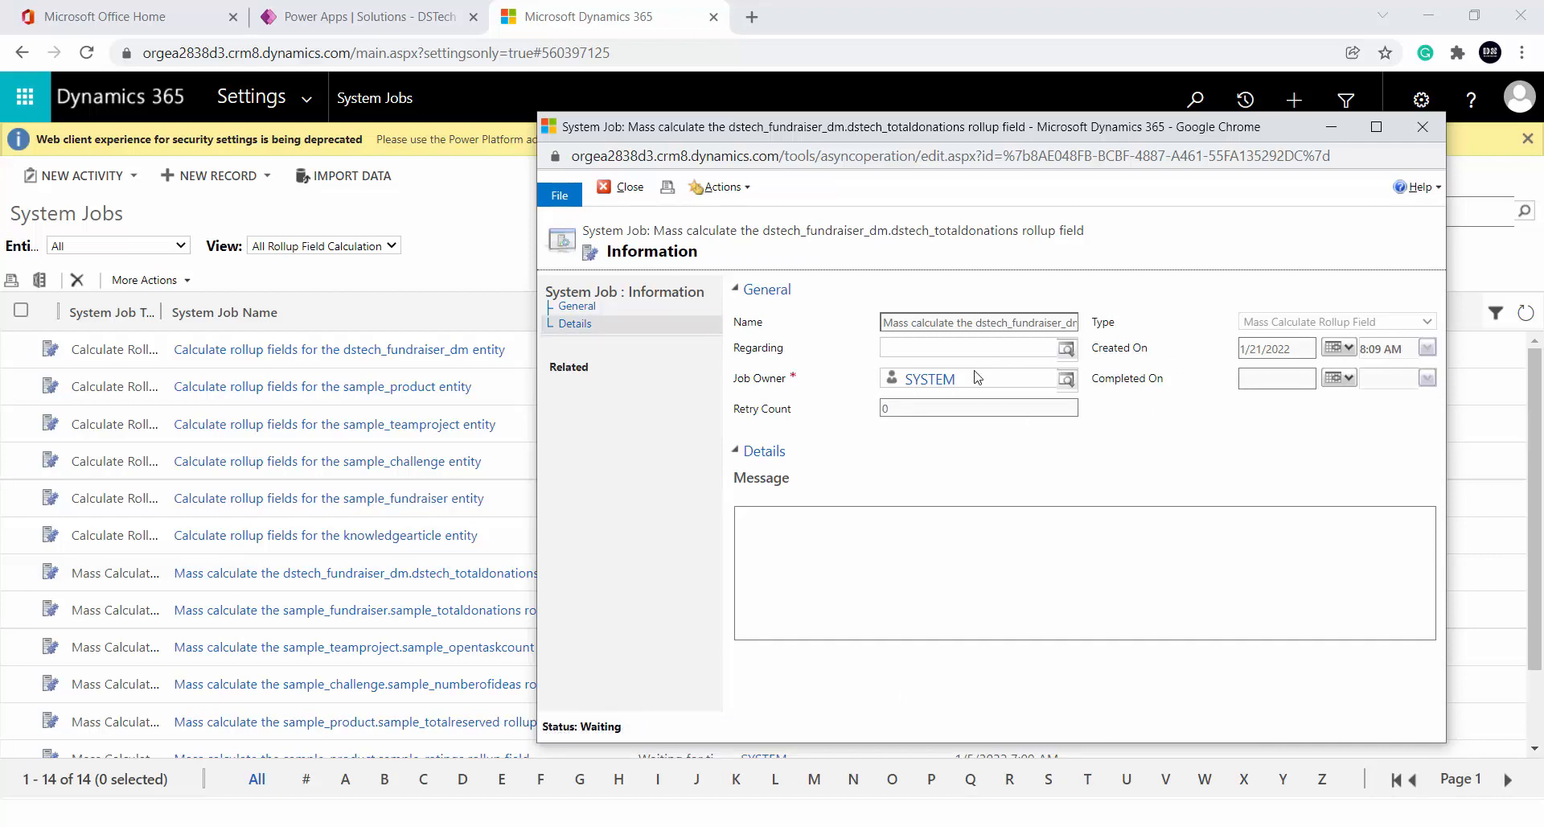
click(721, 187)
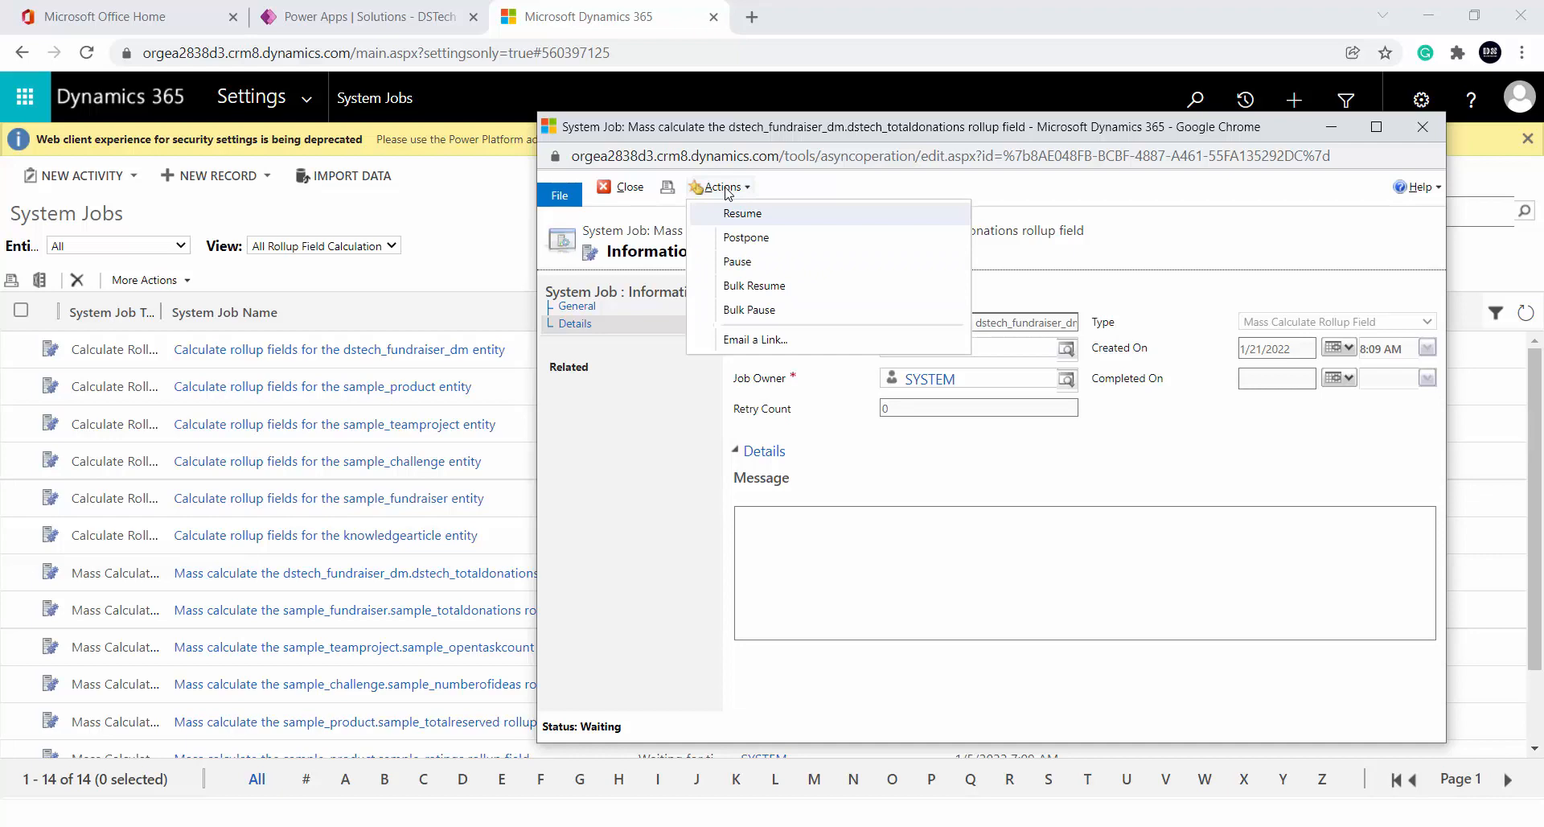
click(753, 239)
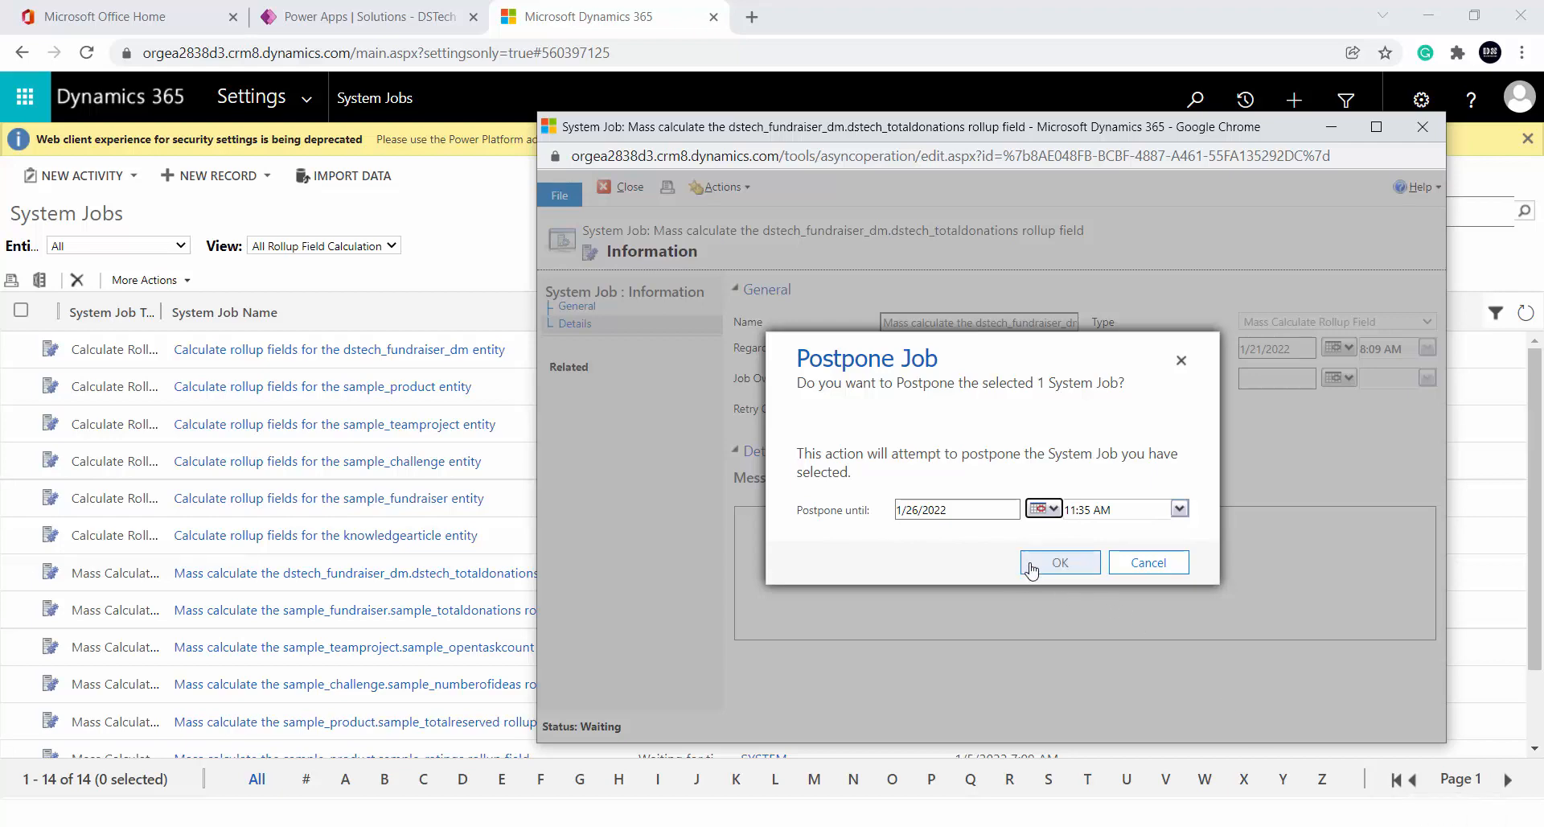
click(1160, 566)
click(753, 191)
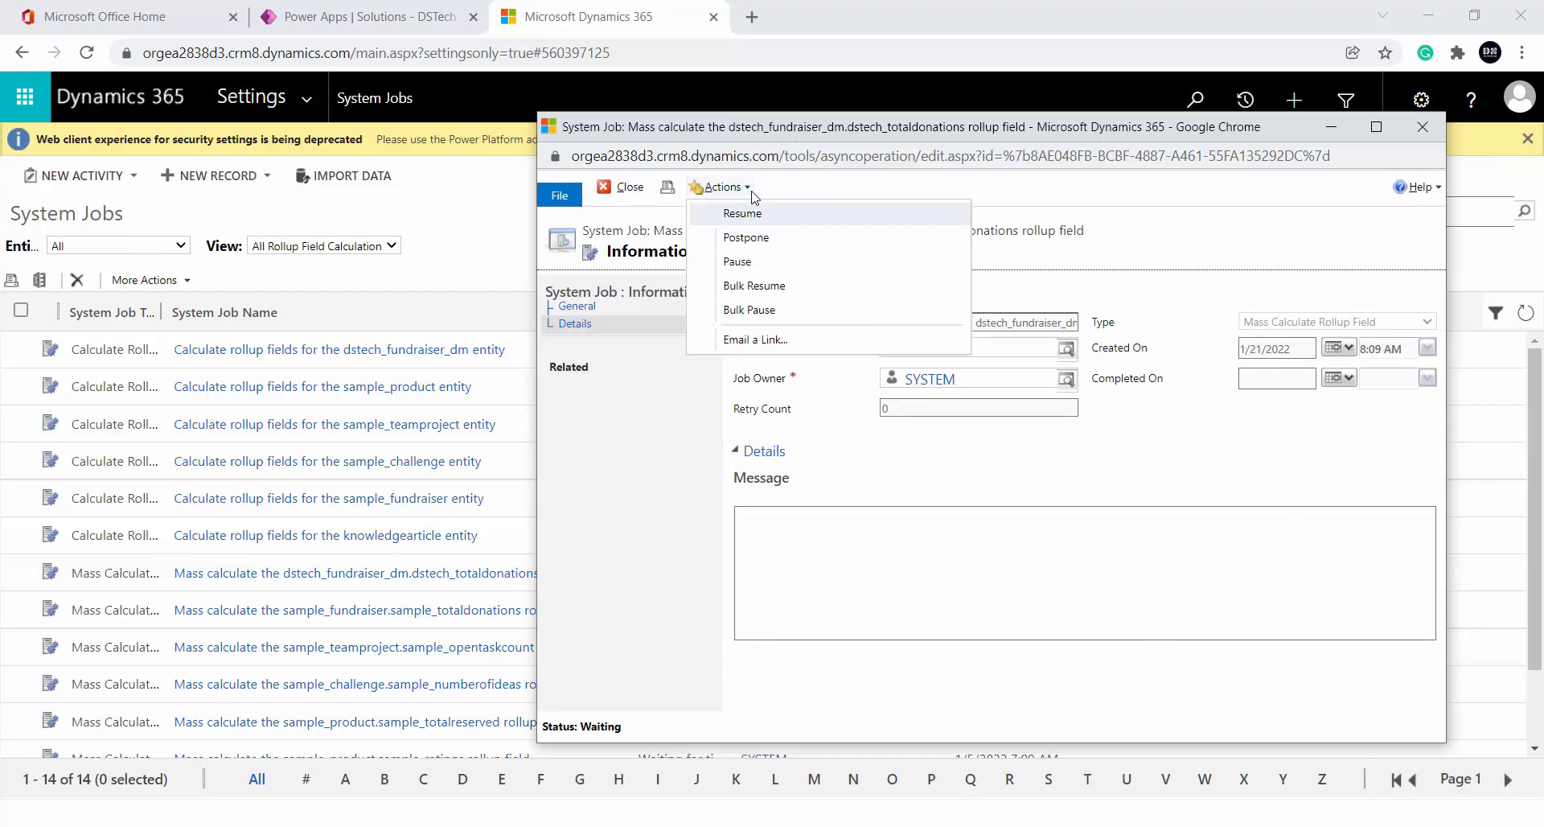
click(776, 265)
Open the dstech_fundraiser_dm rollup job, try Pause and cancel it, then close the window
click(414, 352)
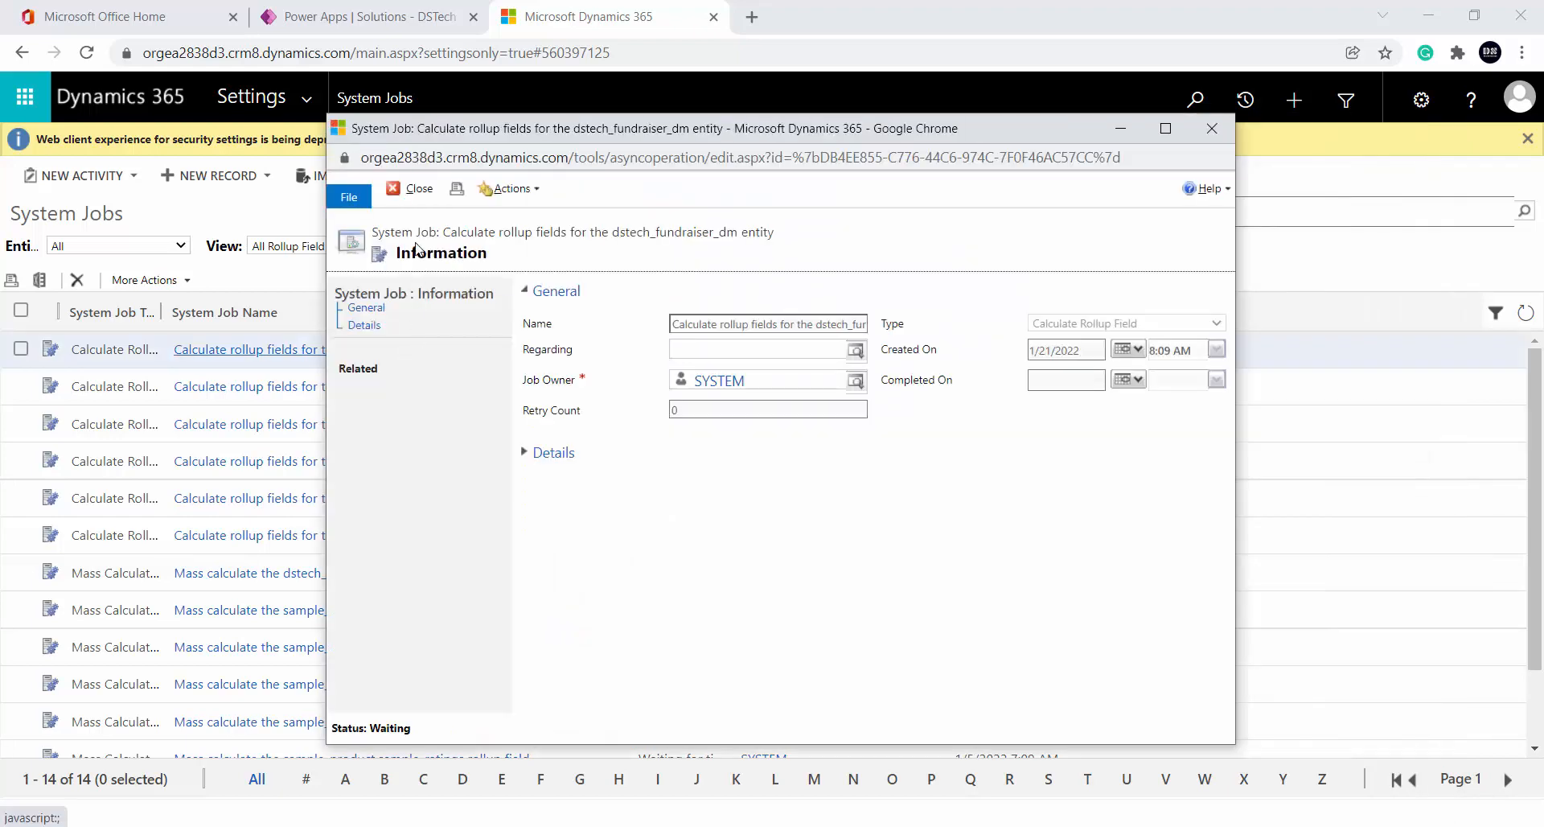
click(513, 189)
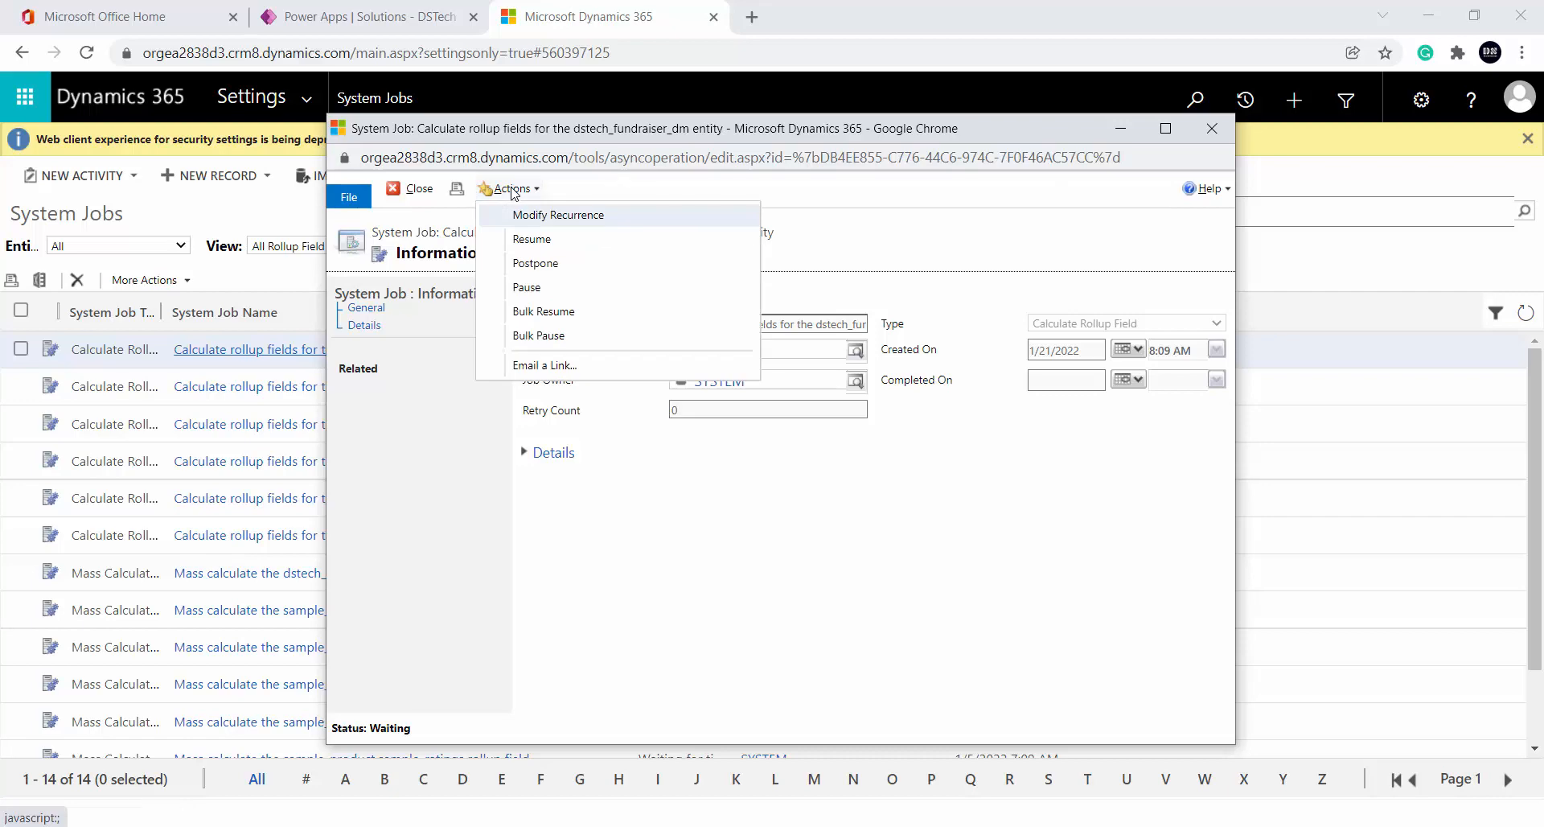
click(529, 287)
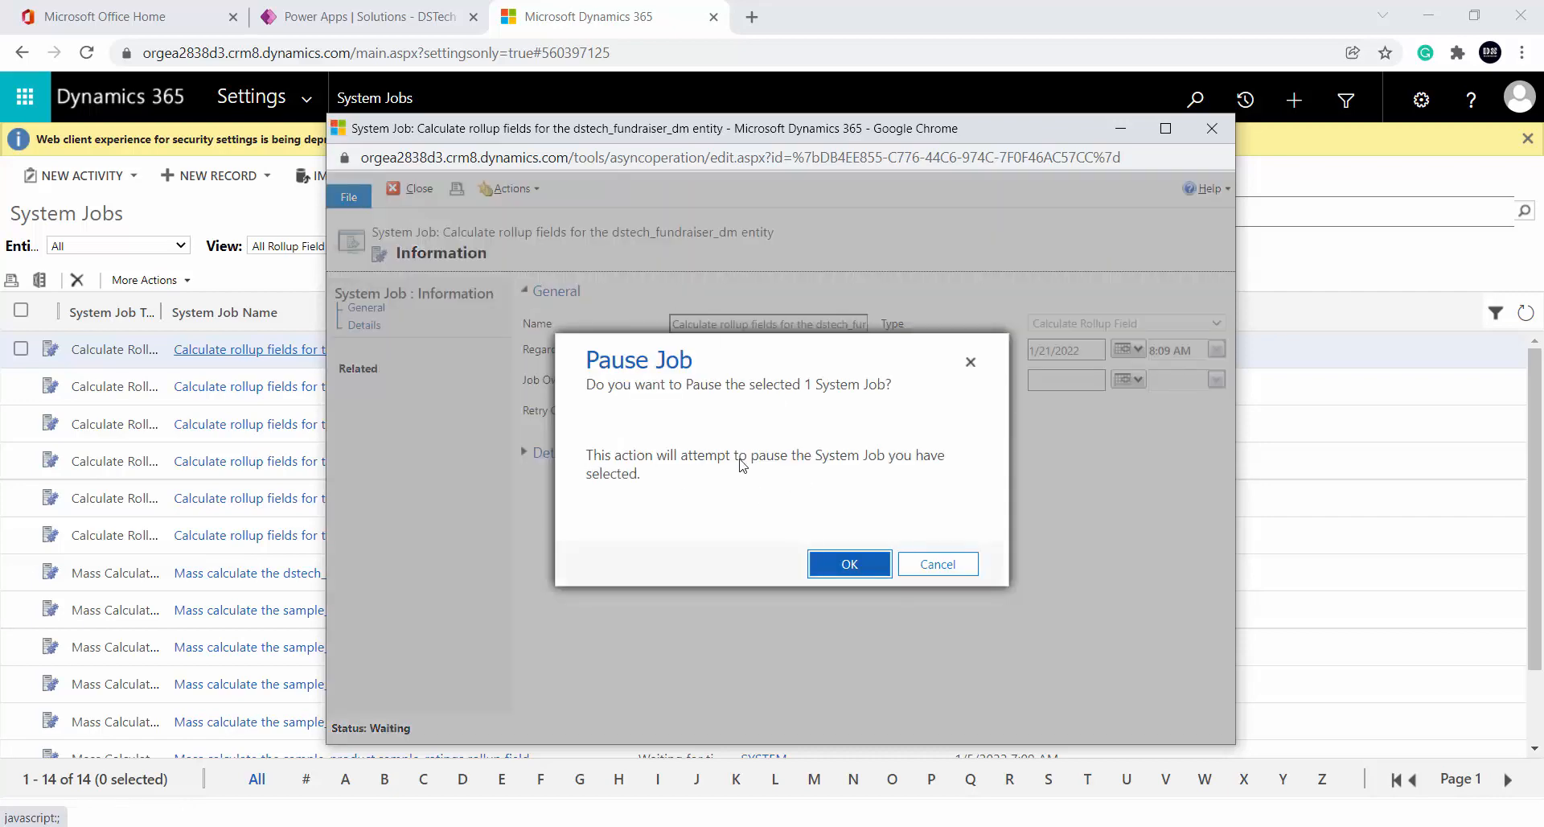
click(925, 561)
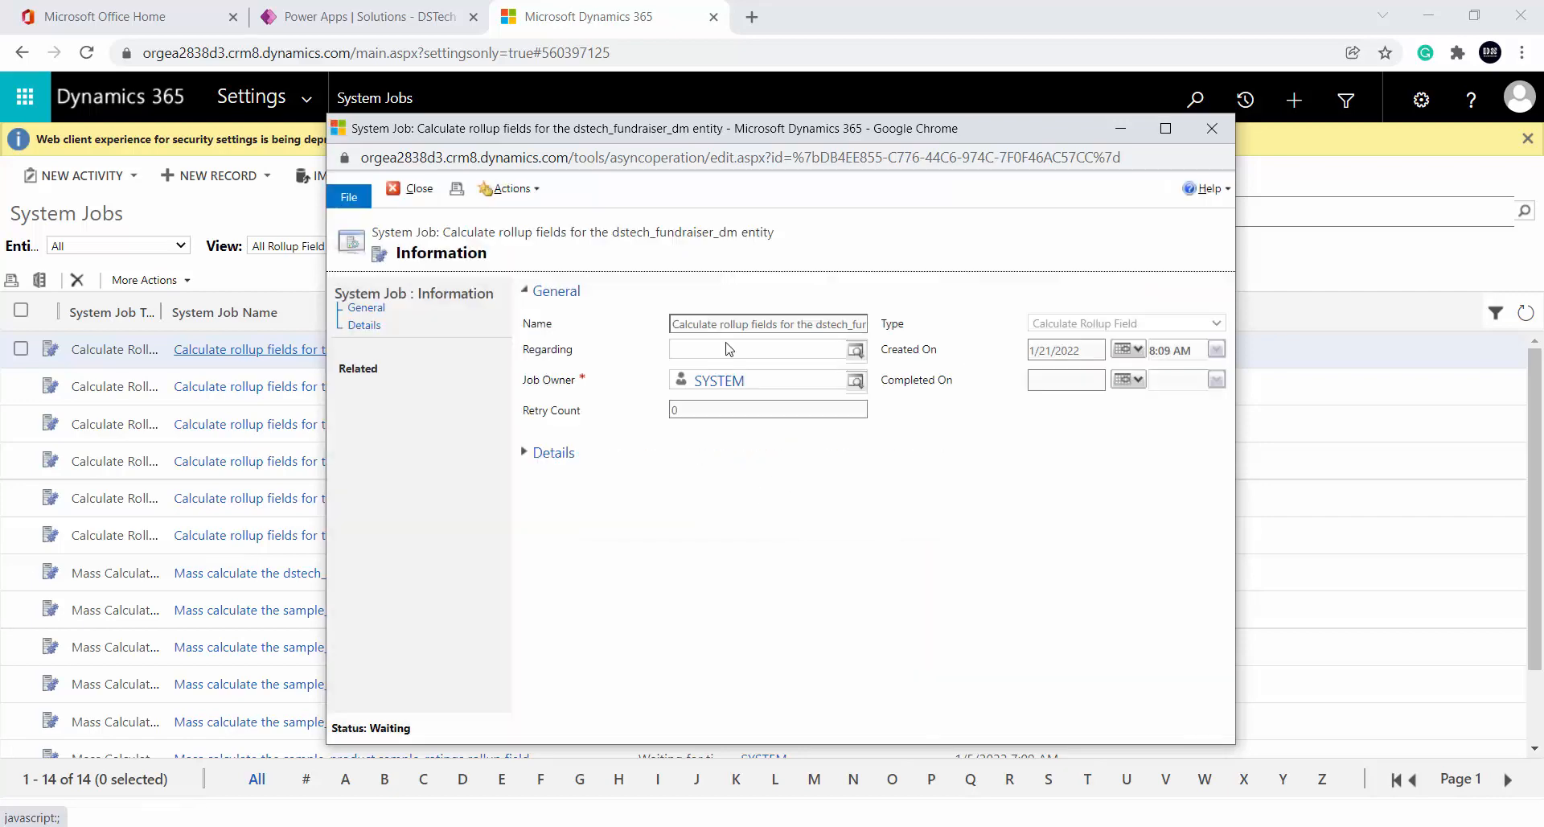
click(513, 190)
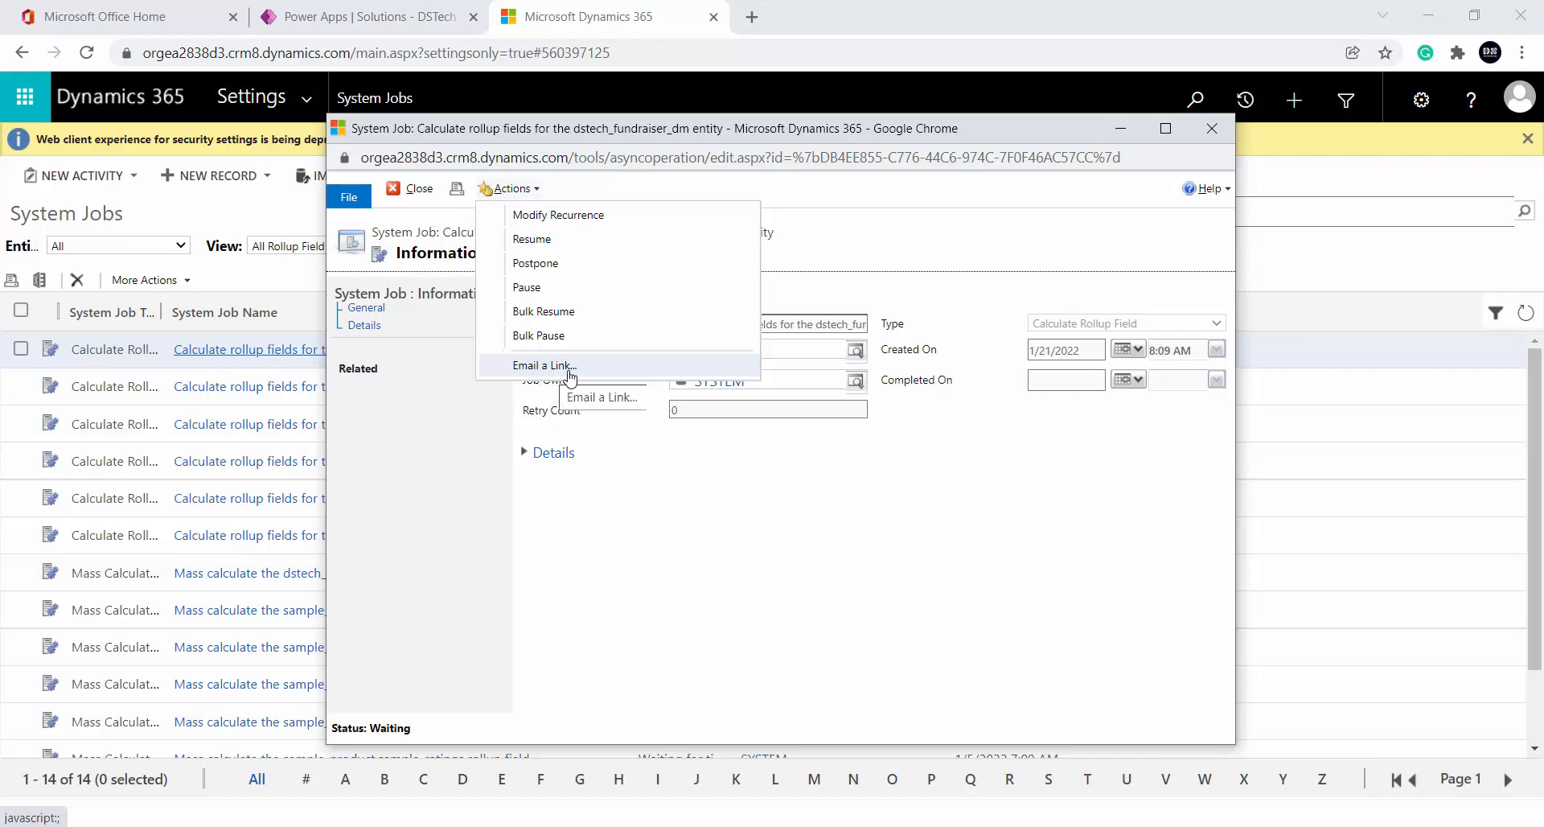
click(1212, 128)
Review slide 13's Total Donation rollup and slide 14's Donation table columns
key(alt+Tab)
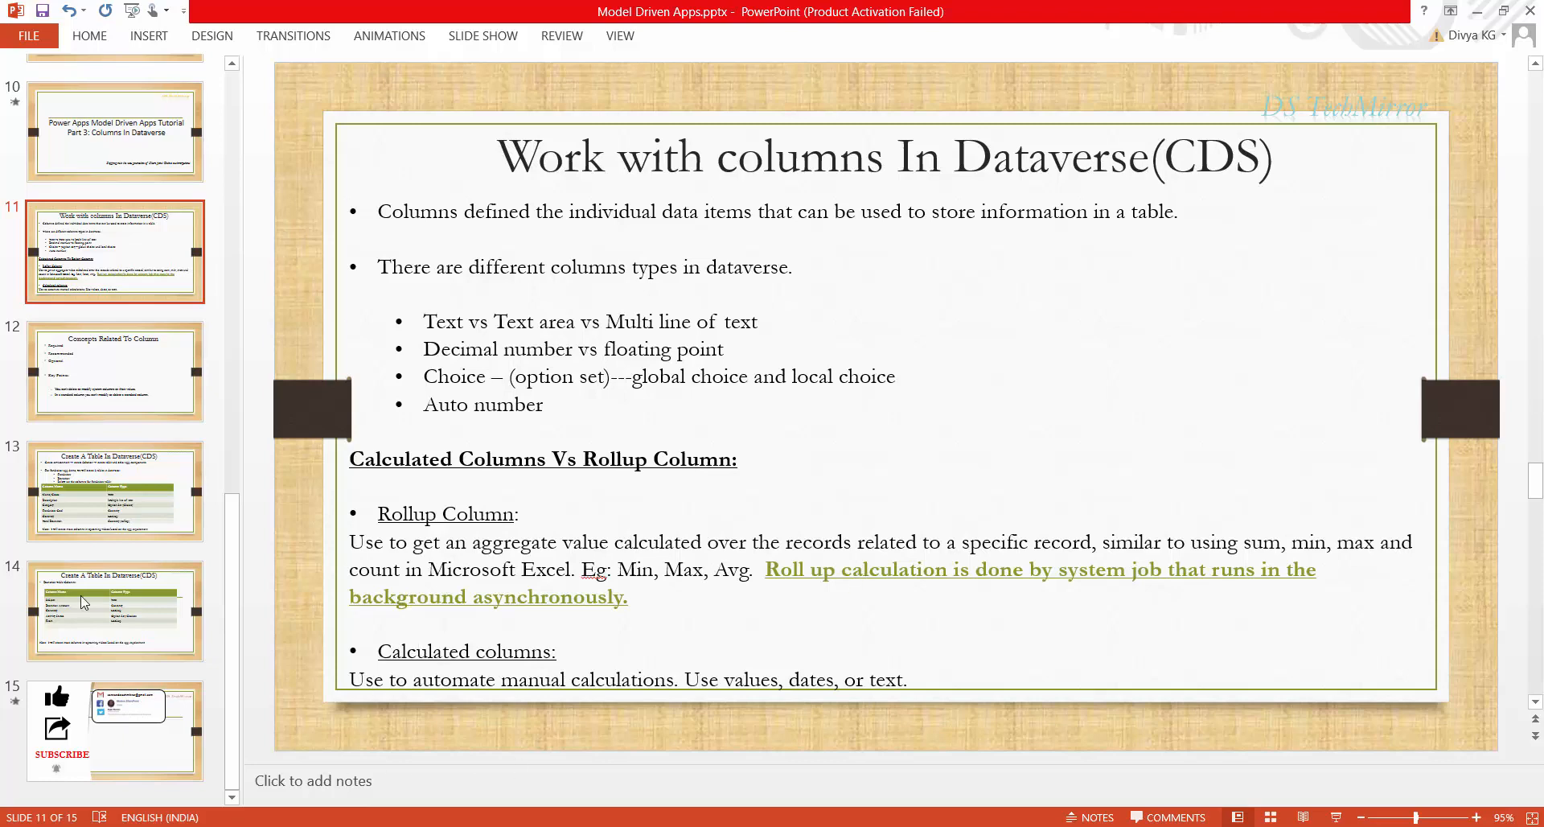
click(122, 518)
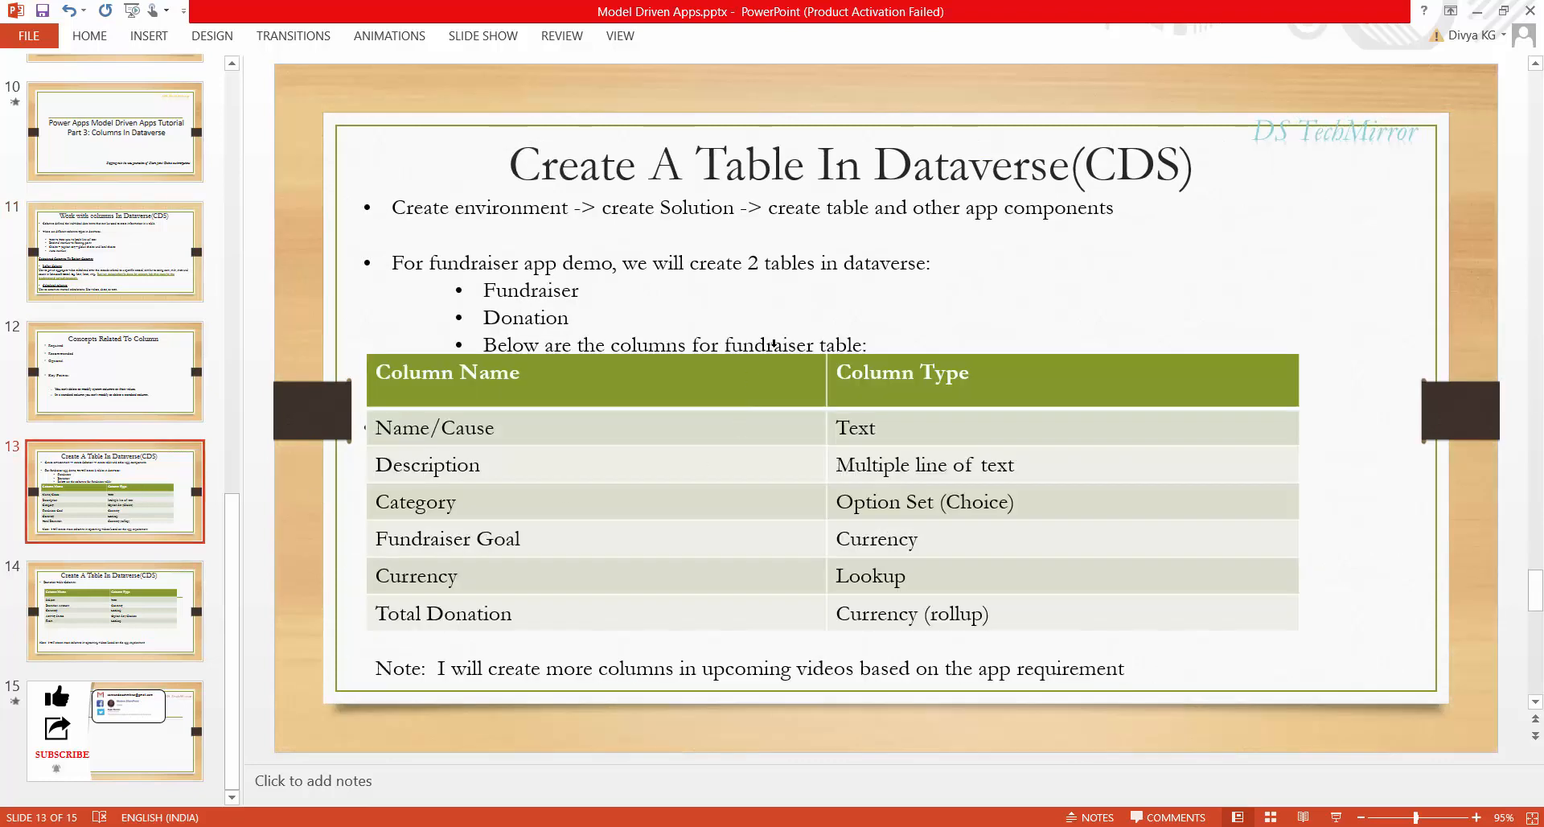
click(444, 615)
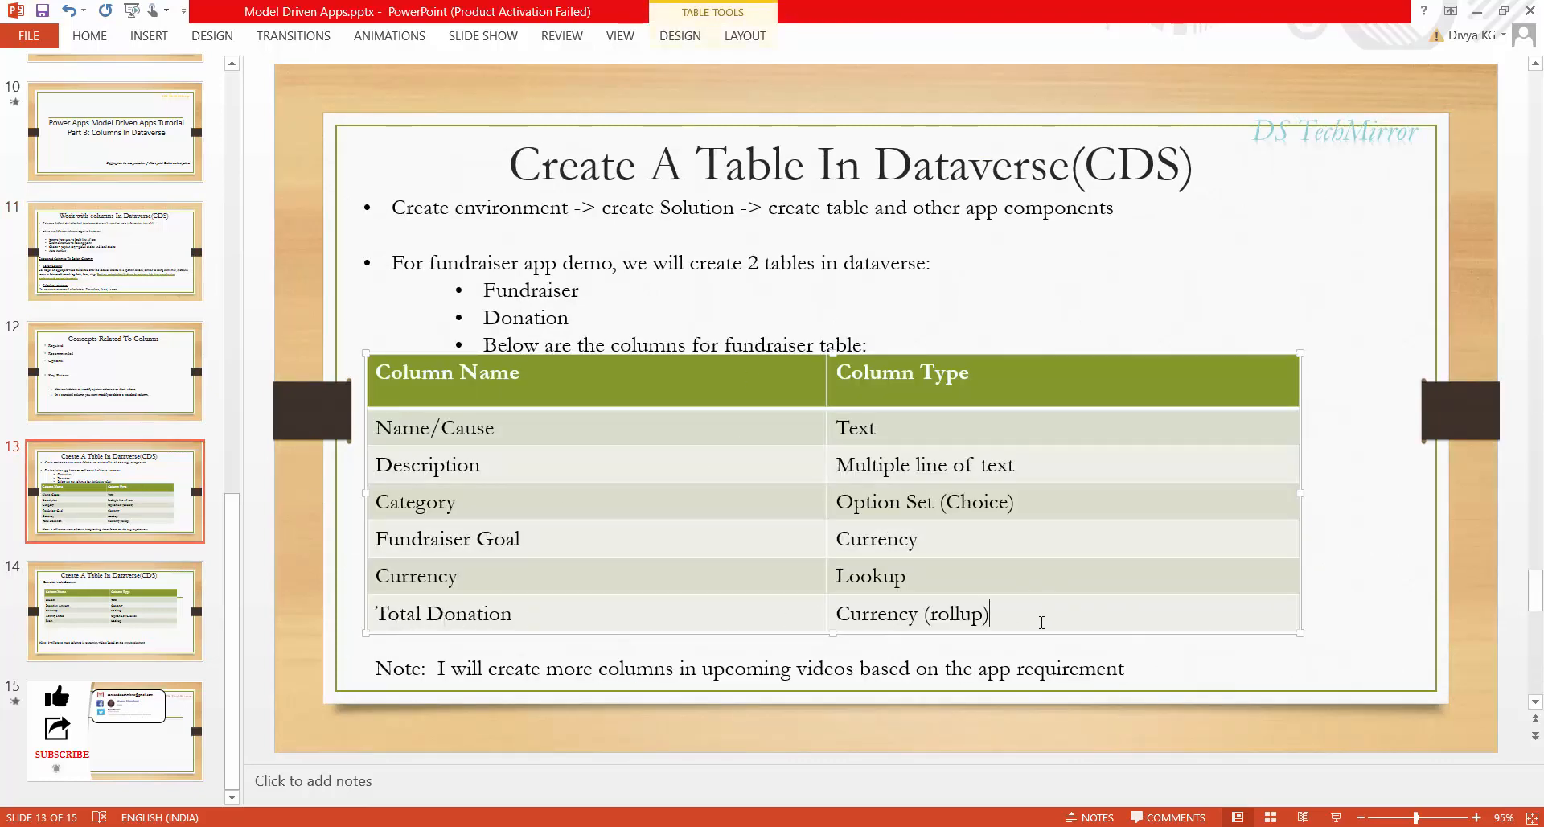
click(145, 637)
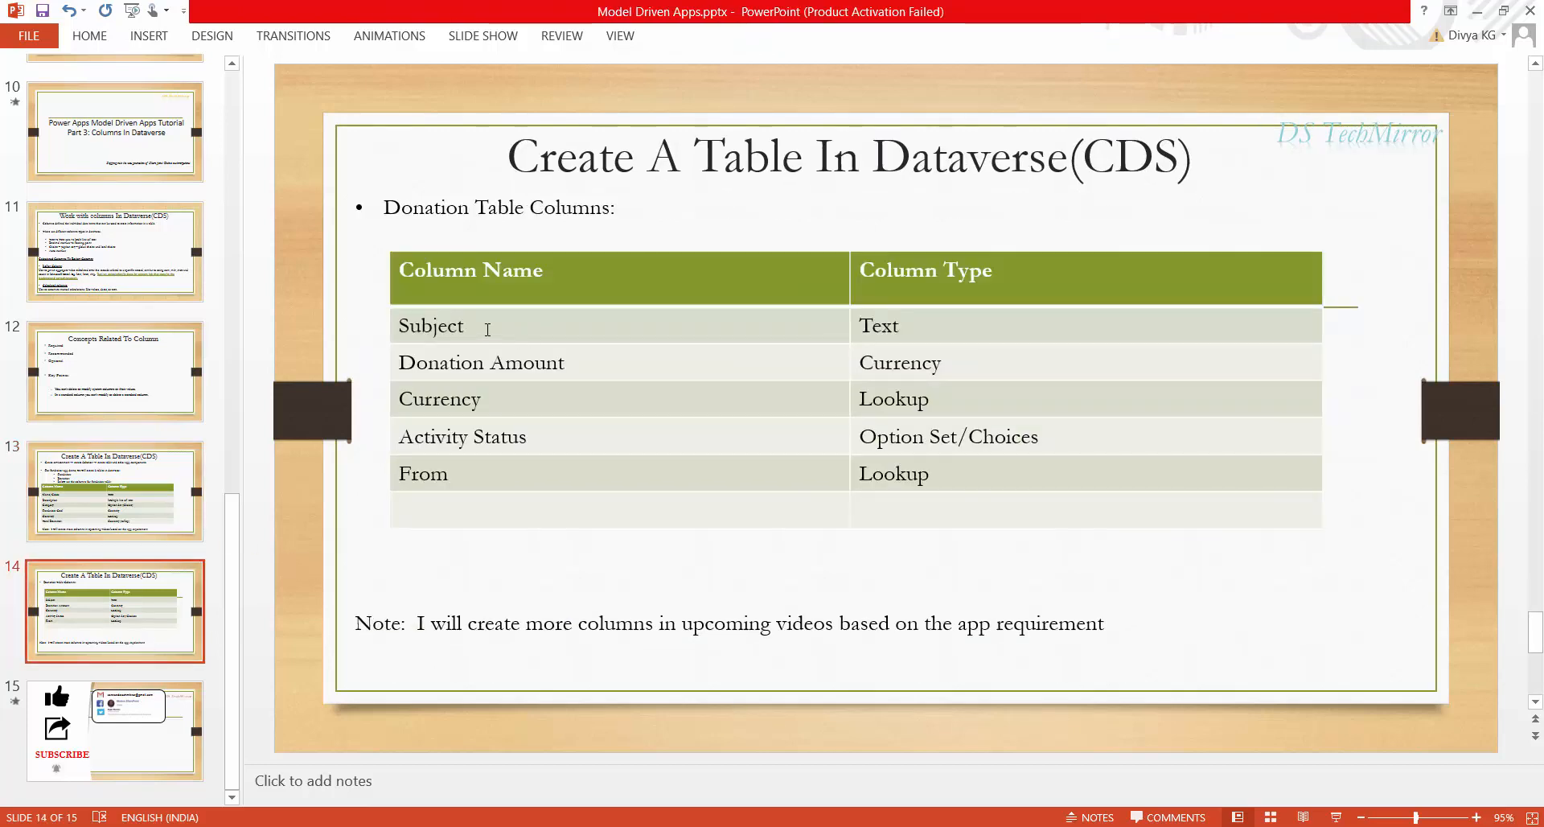
key(alt+Tab)
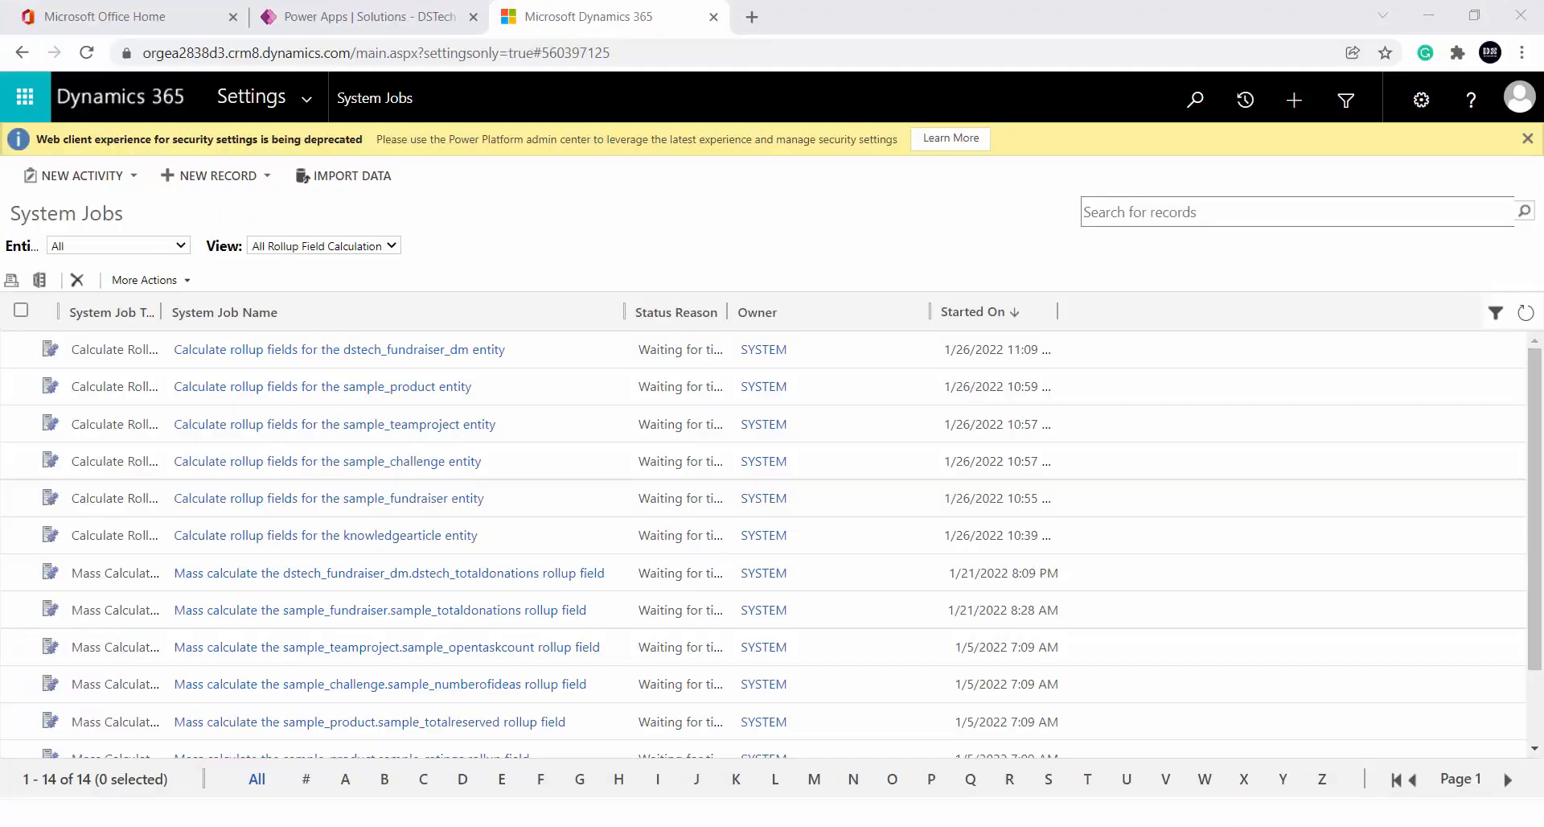
Open the Donation table from the solution's tables list
click(370, 16)
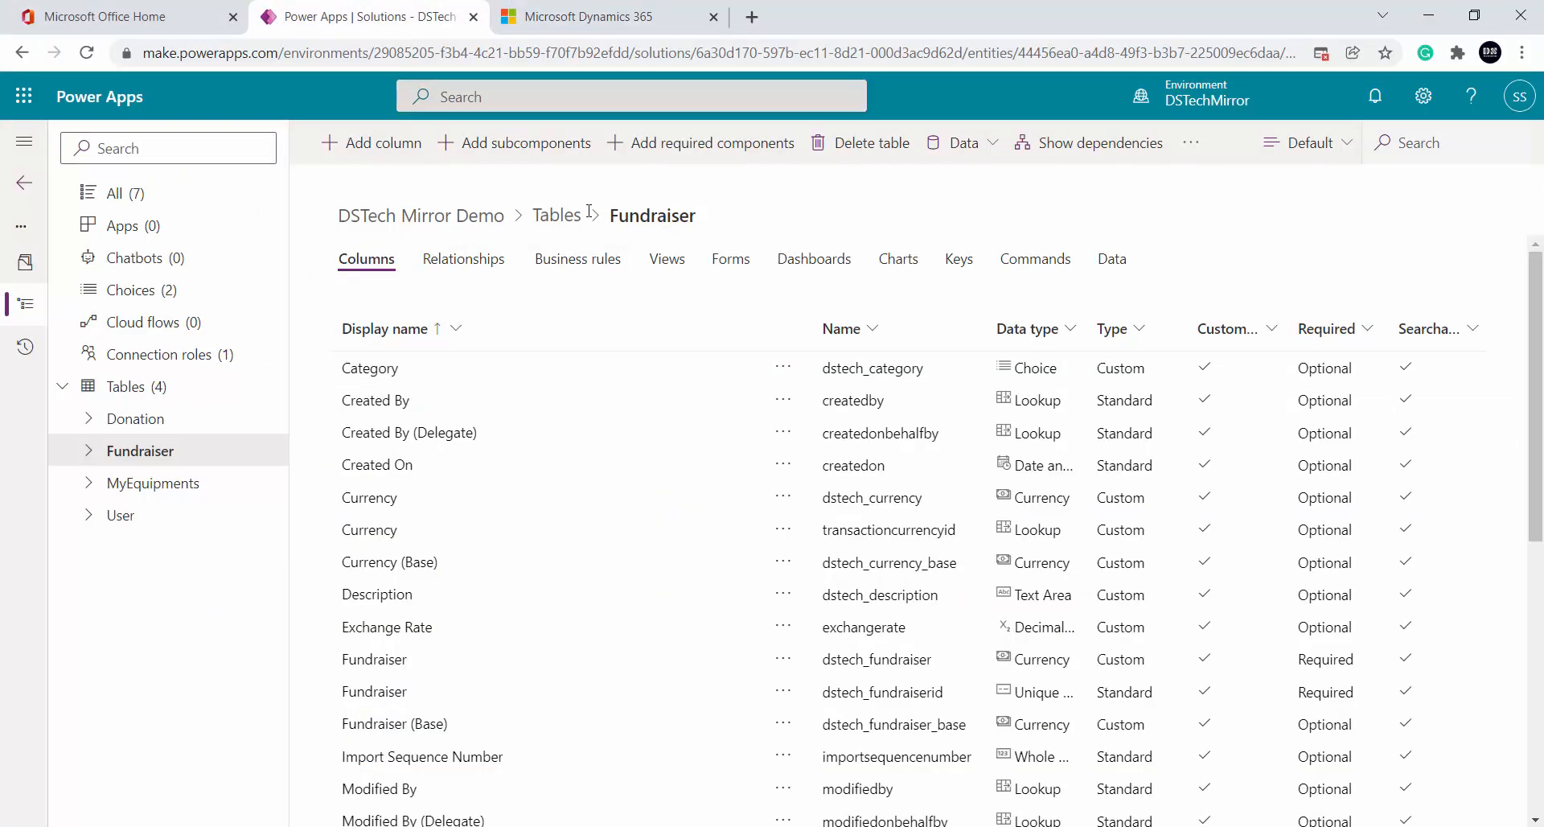
click(554, 217)
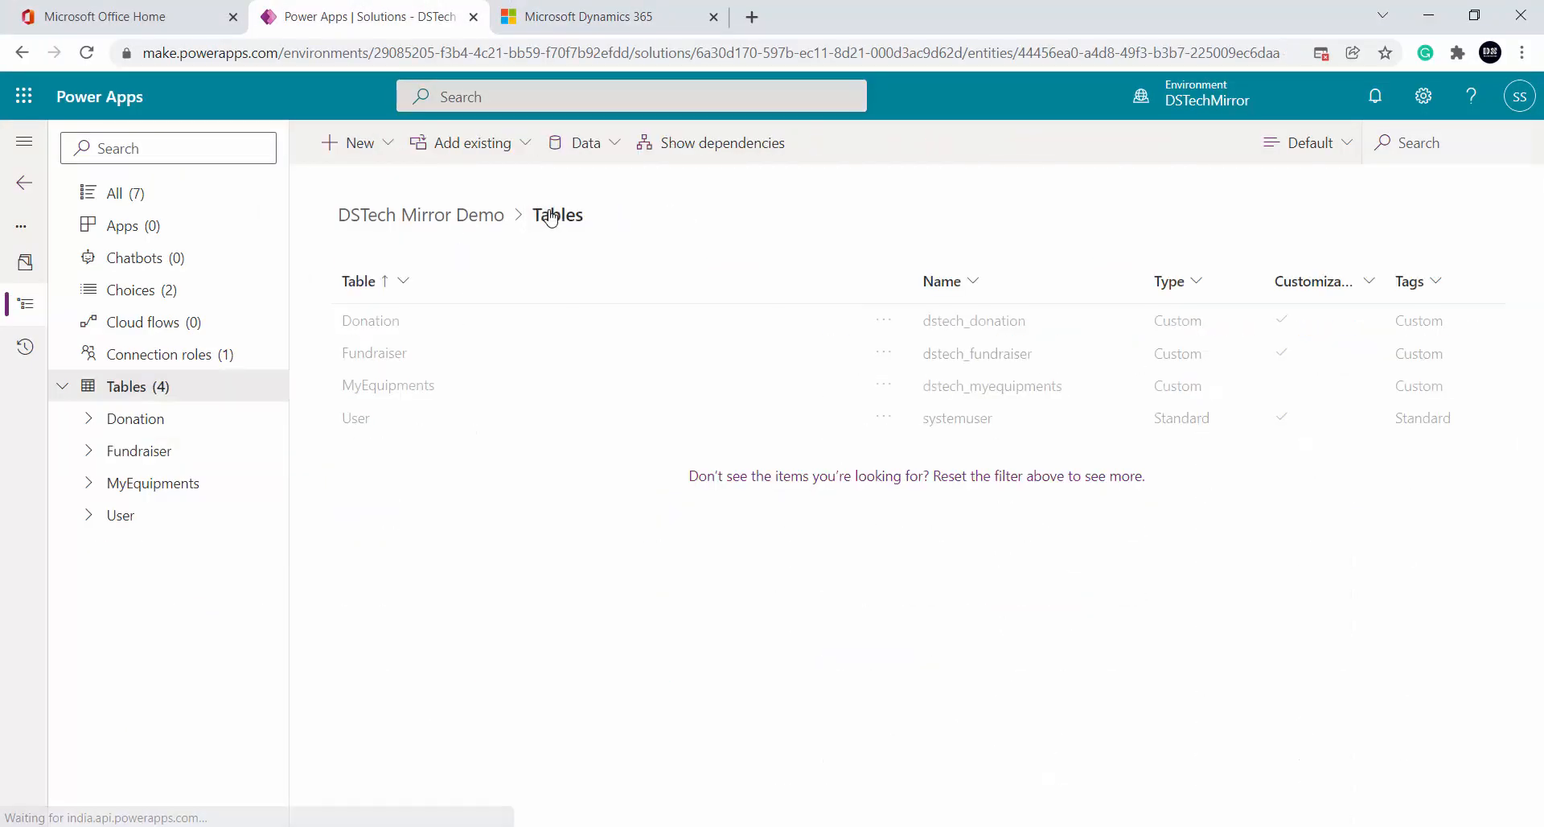
click(372, 322)
key(alt+Tab)
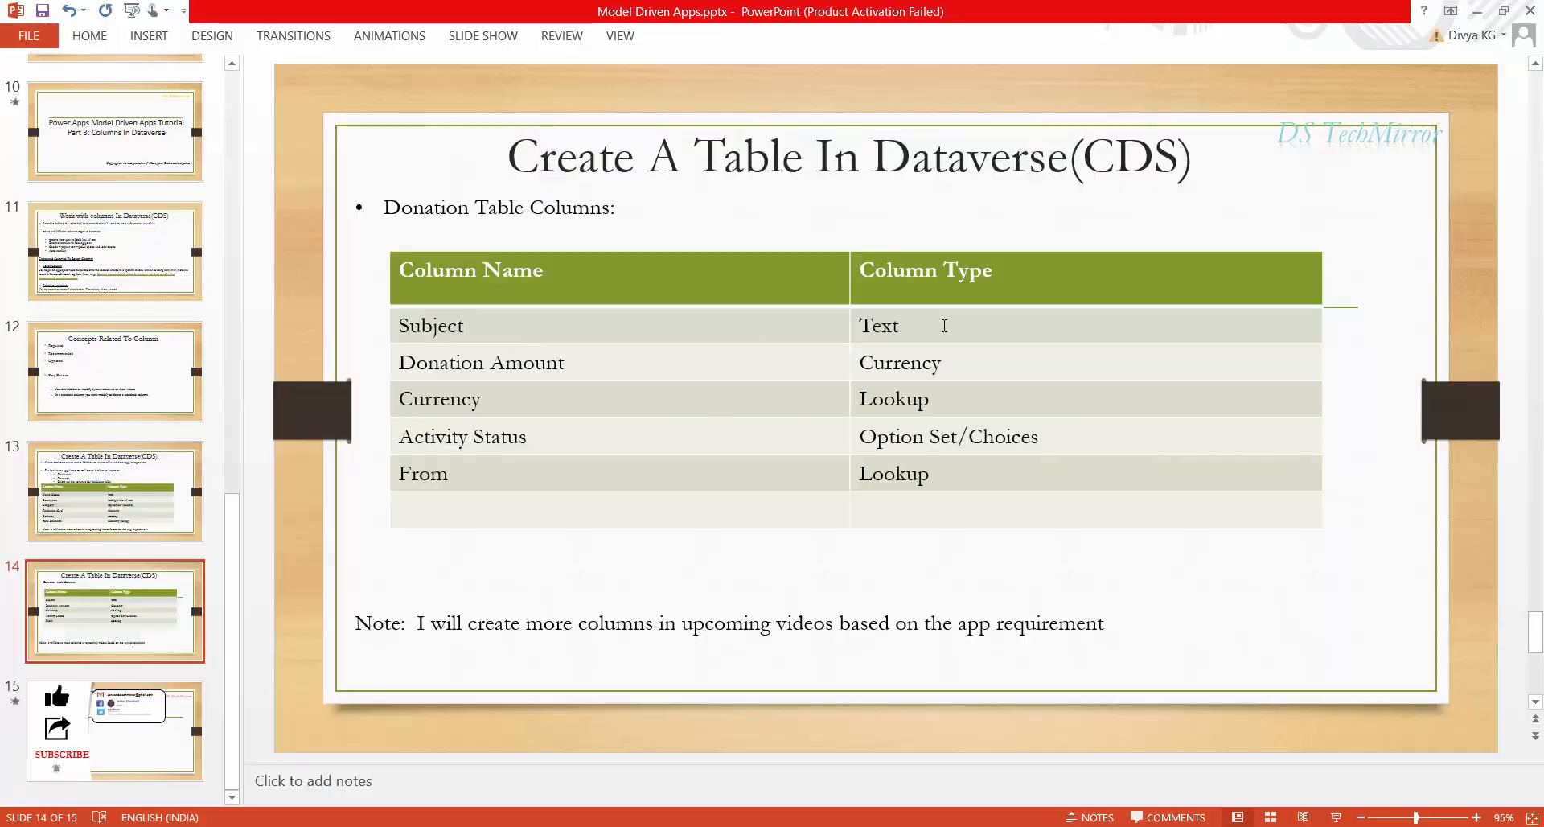
key(alt+Tab)
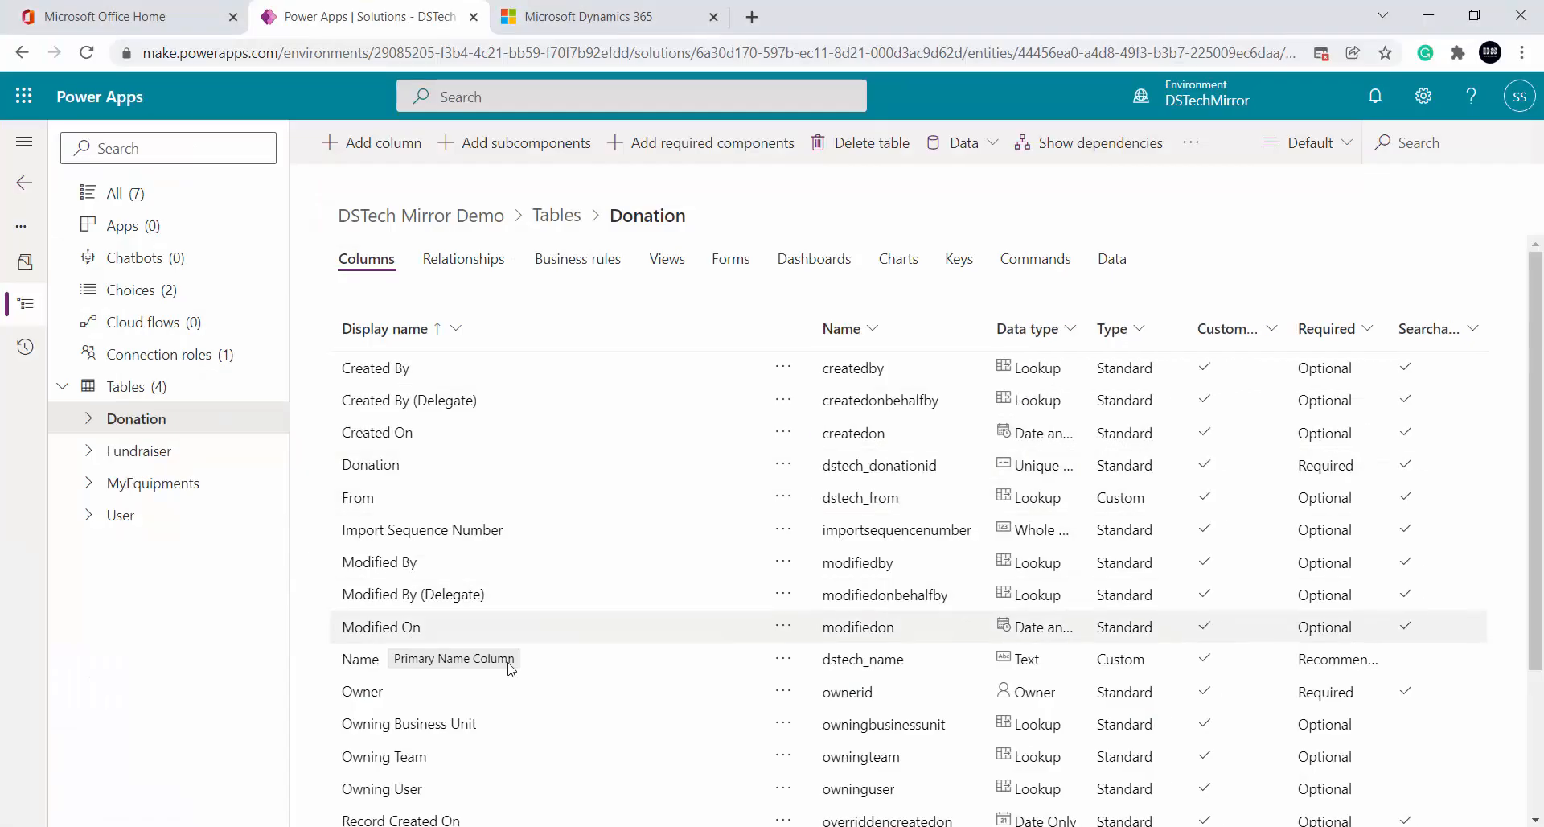
Relabel the Donation table's primary Name column as Subject/Name
click(378, 671)
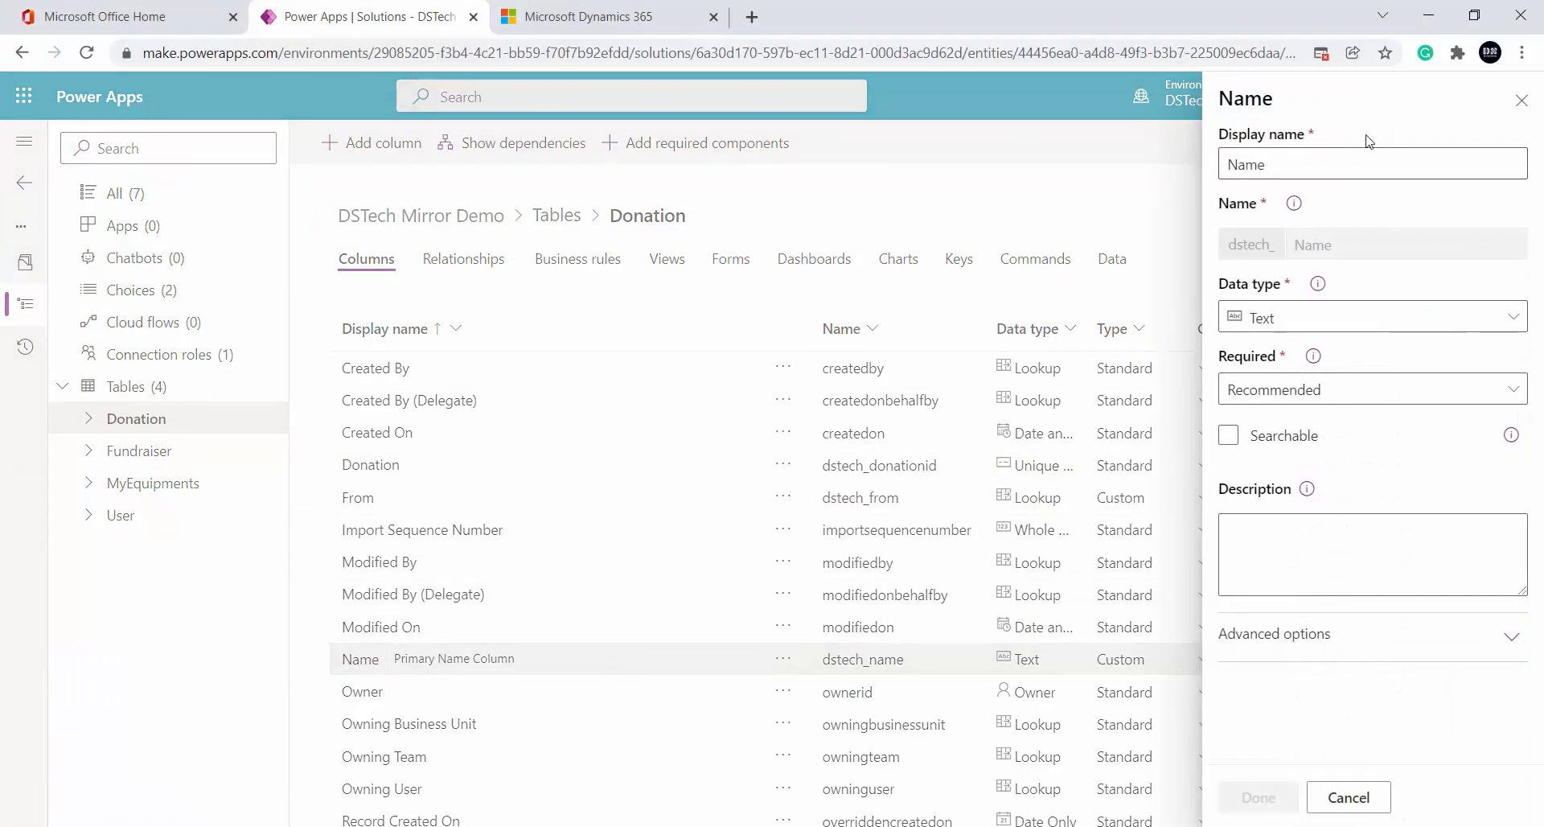
click(1288, 169)
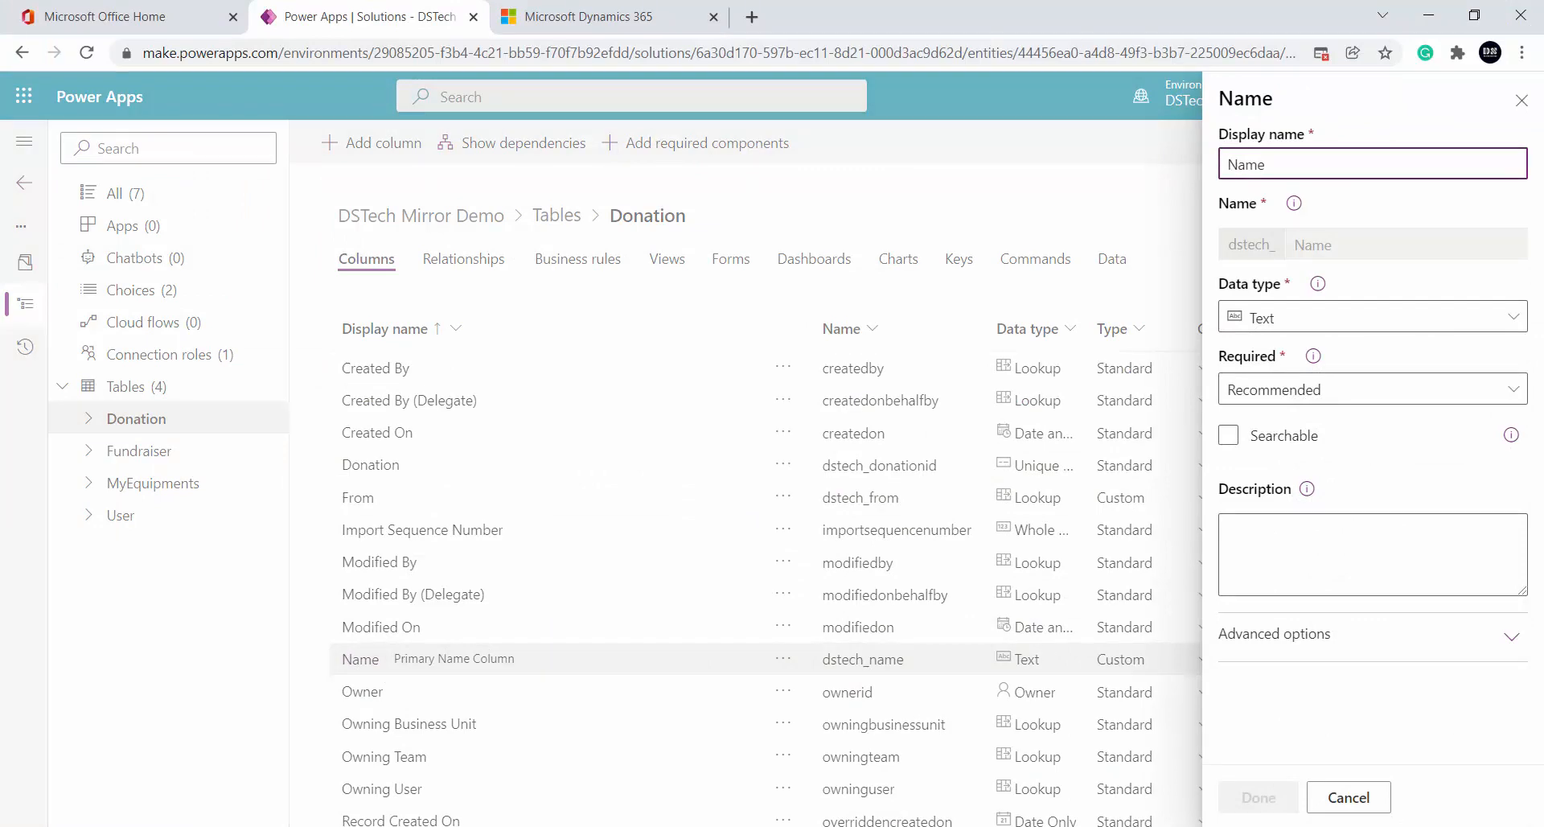
text(Subject)
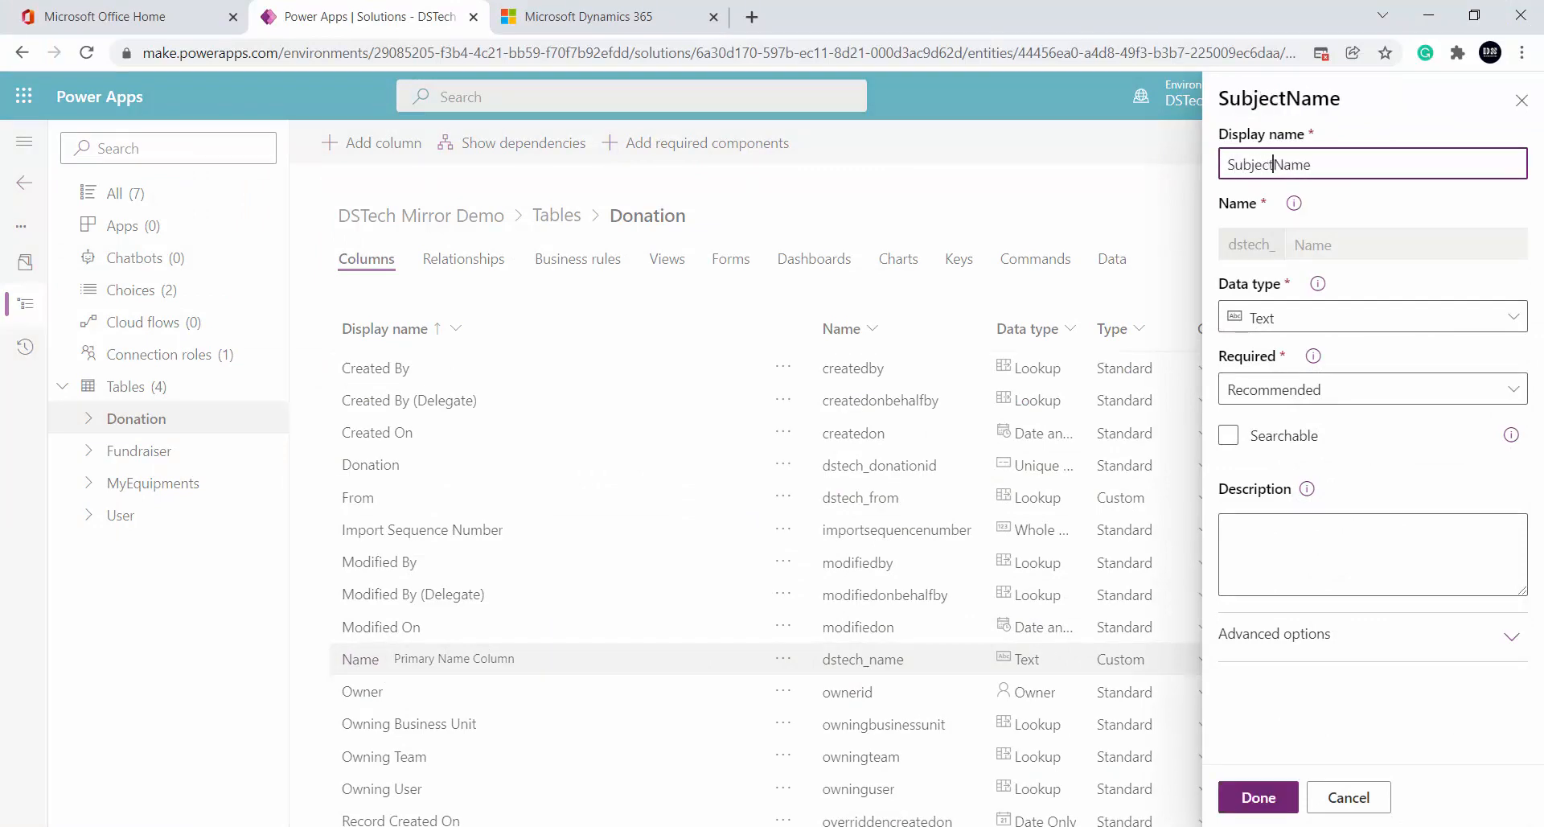
text(/)
click(1279, 793)
key(alt+Tab)
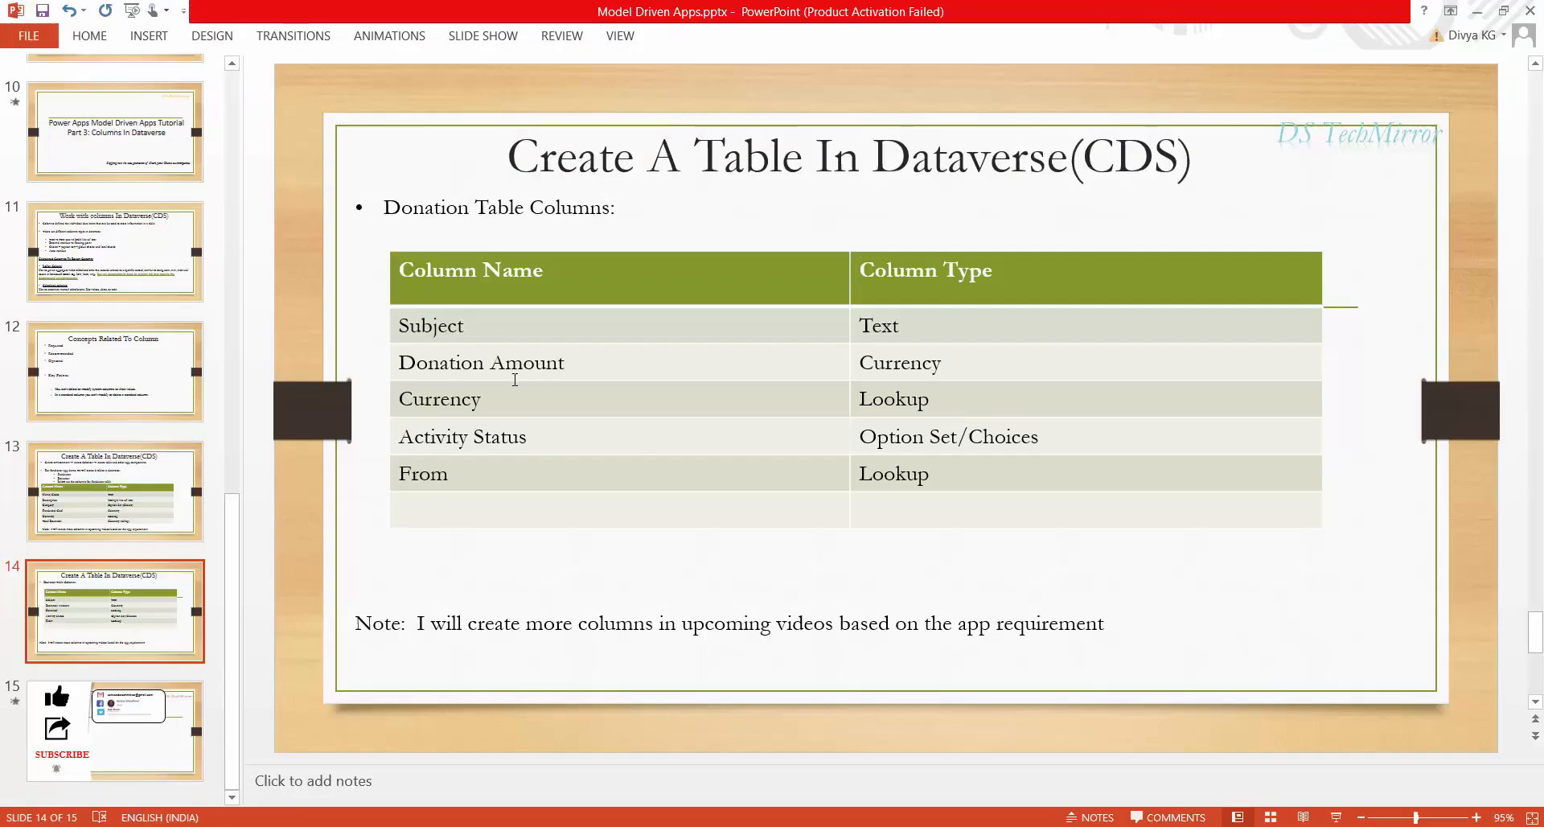
key(alt+Tab)
click(370, 145)
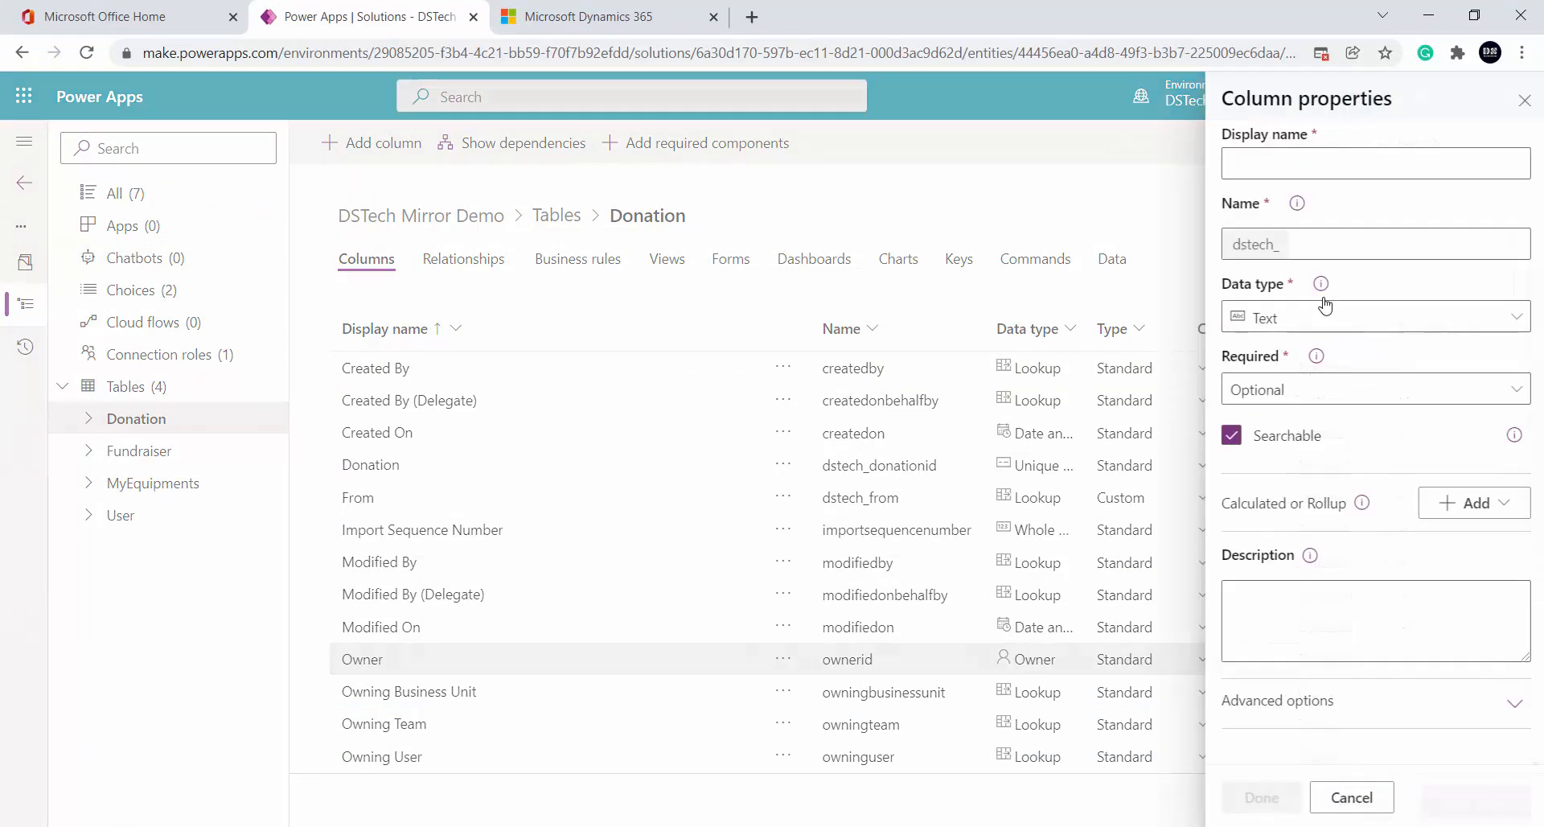
Add a Donation Amount column with the Currency data type to the Donation table
click(1286, 153)
text(D)
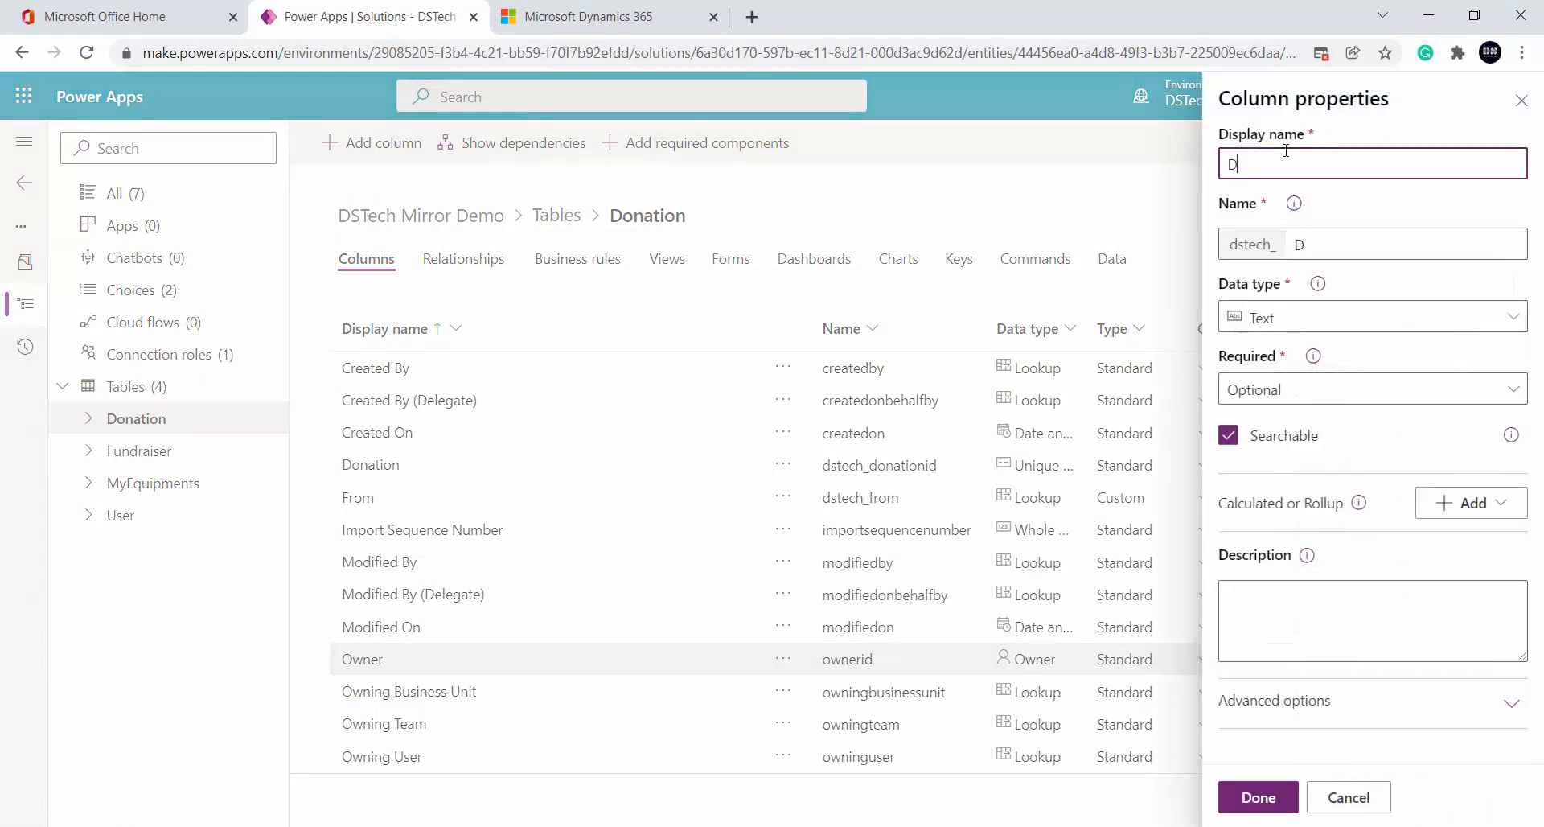
text(onation A)
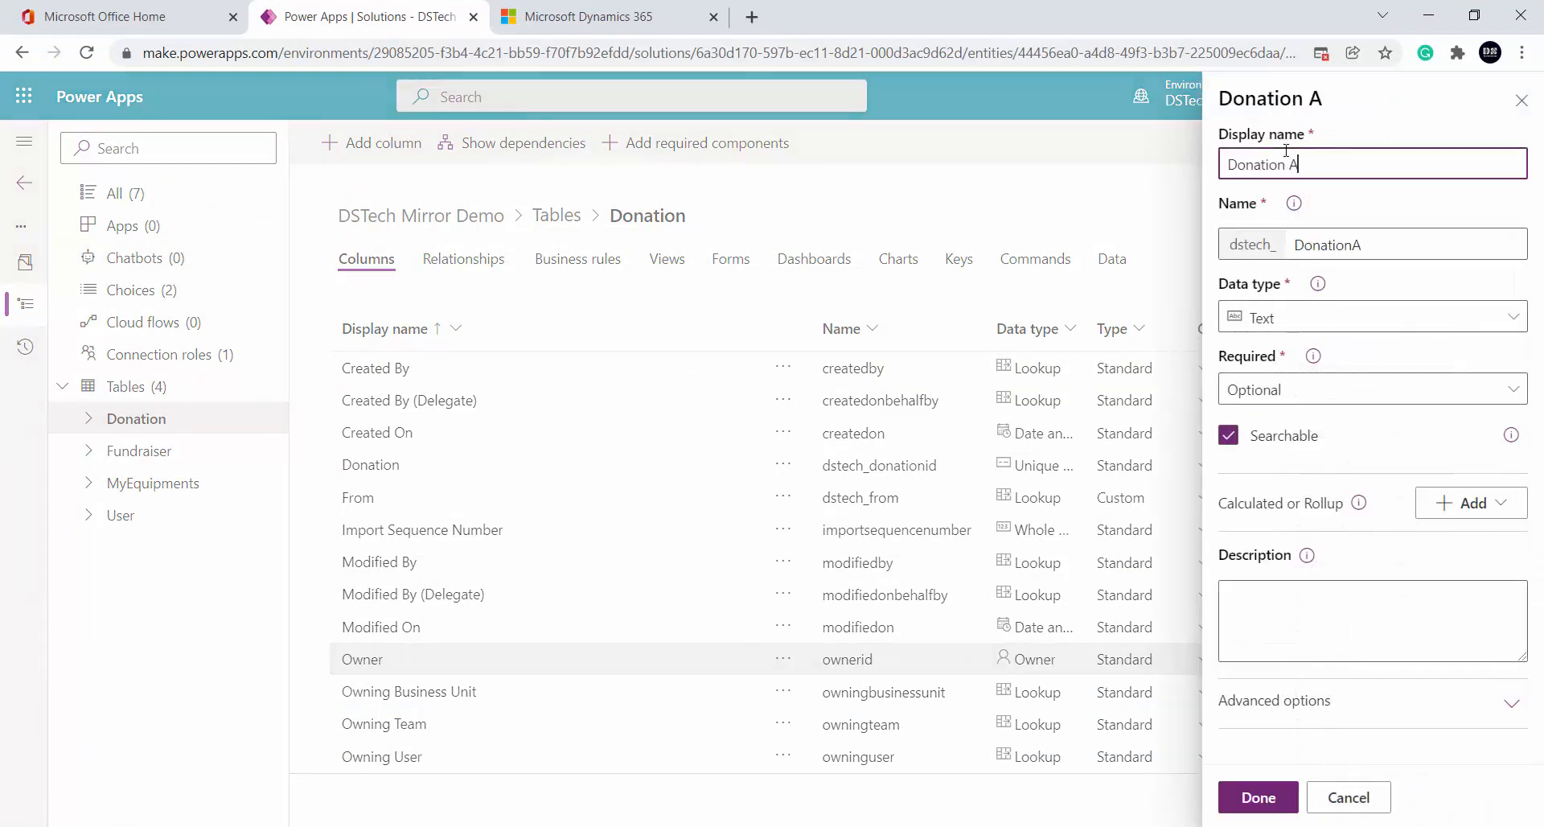
text(mount)
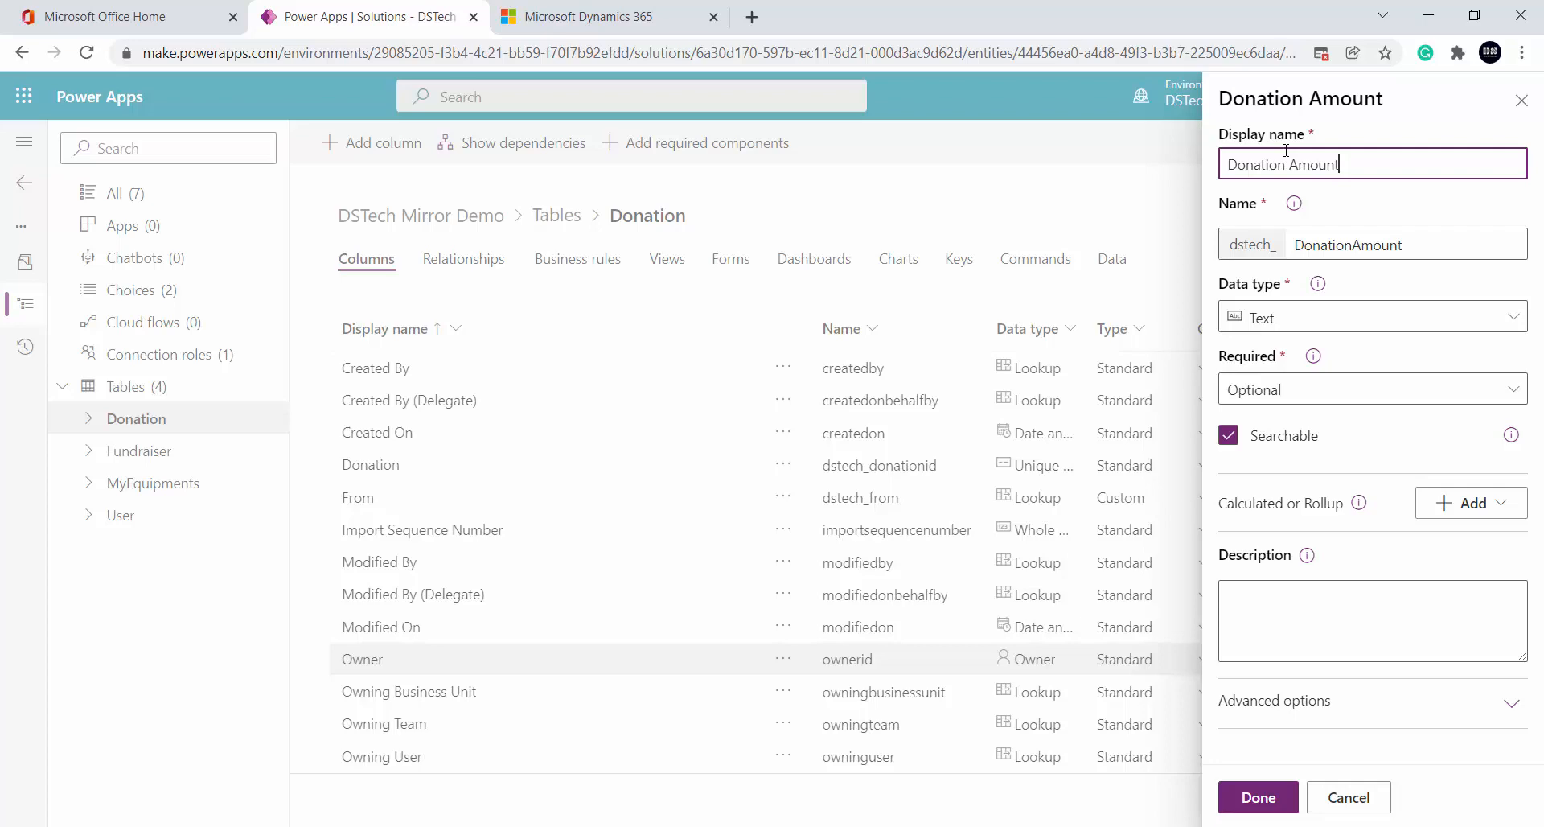
key(alt+Tab)
key(alt+Tab)
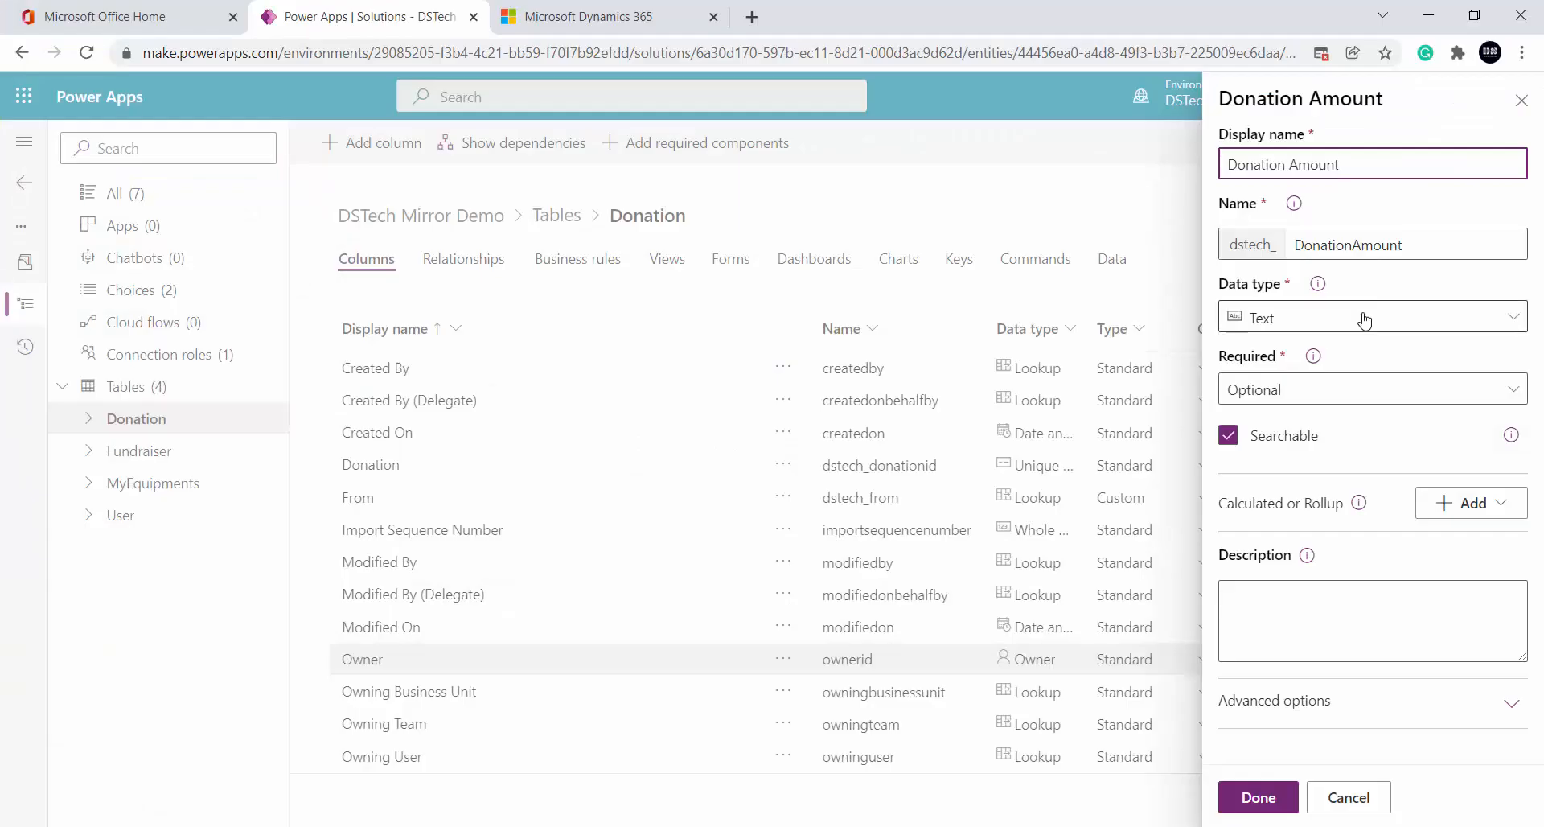
click(1365, 320)
scroll(1027, 611, down, 3)
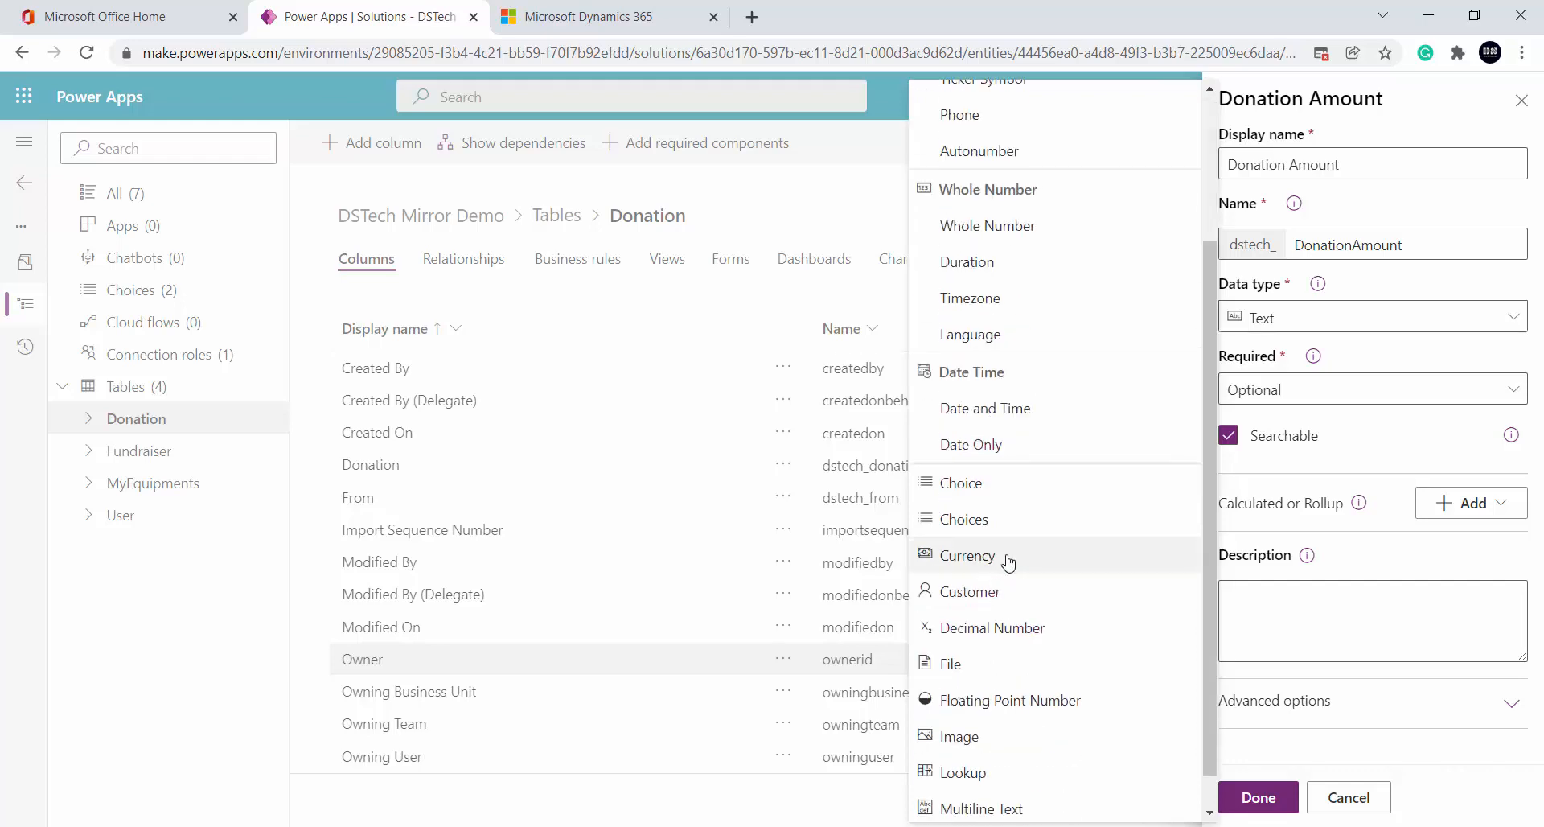
click(1008, 561)
click(1258, 797)
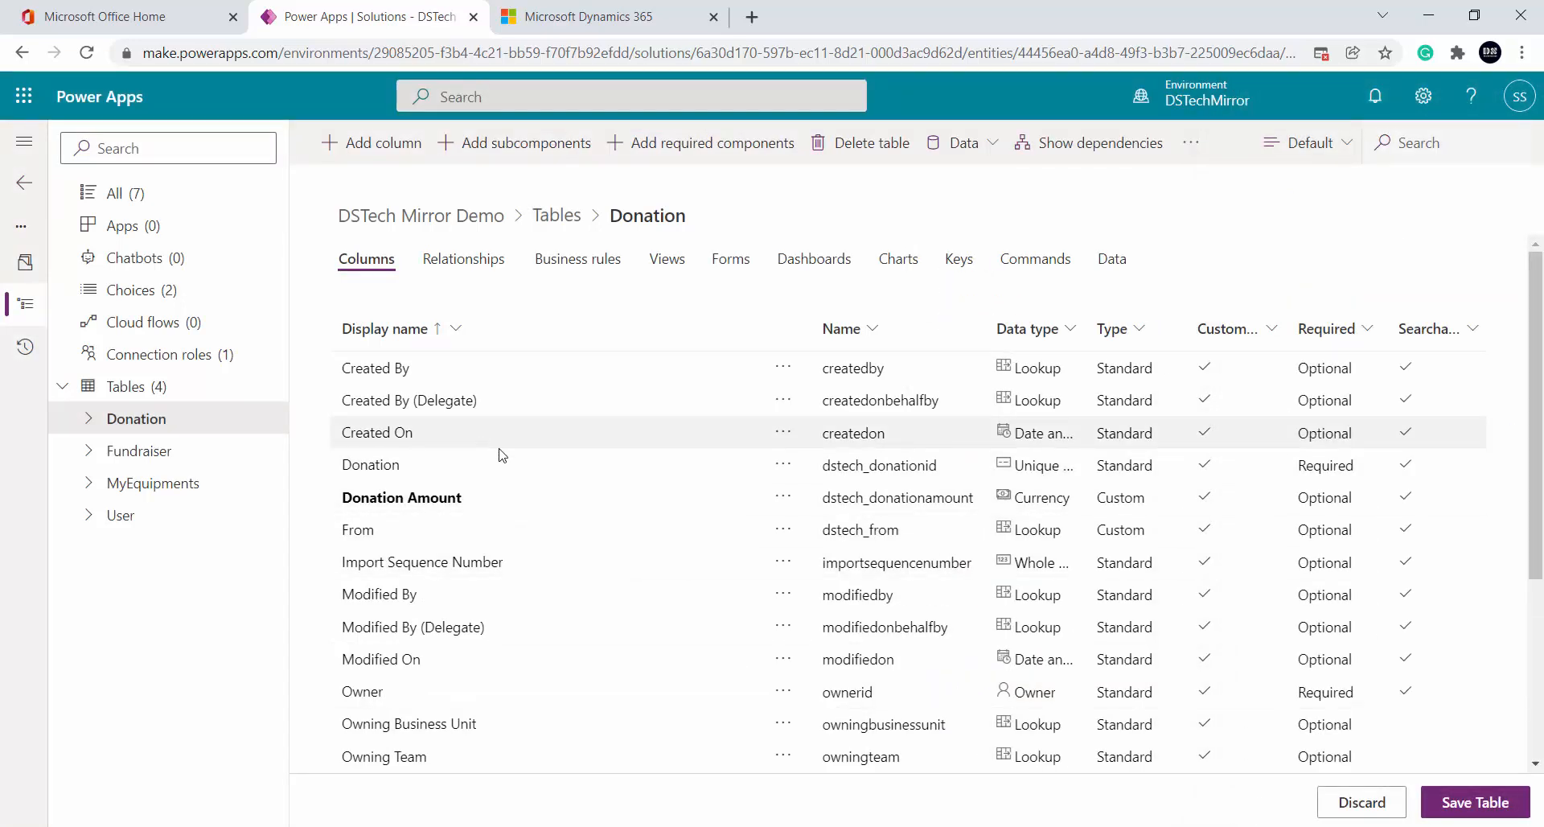
scroll(544, 469, down, 4)
scroll(550, 493, down, 1)
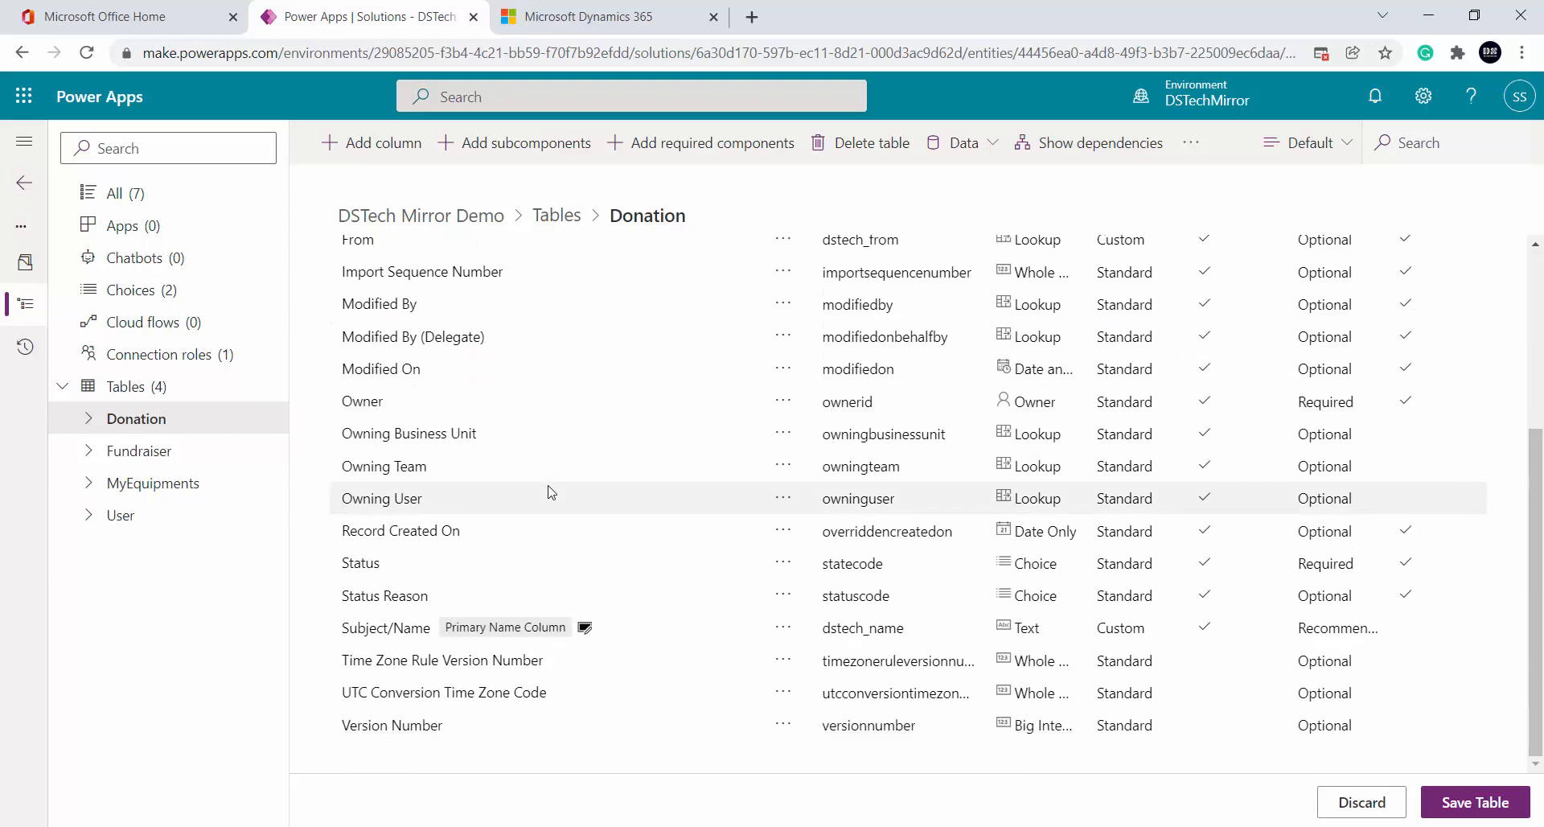
scroll(544, 509, up, 4)
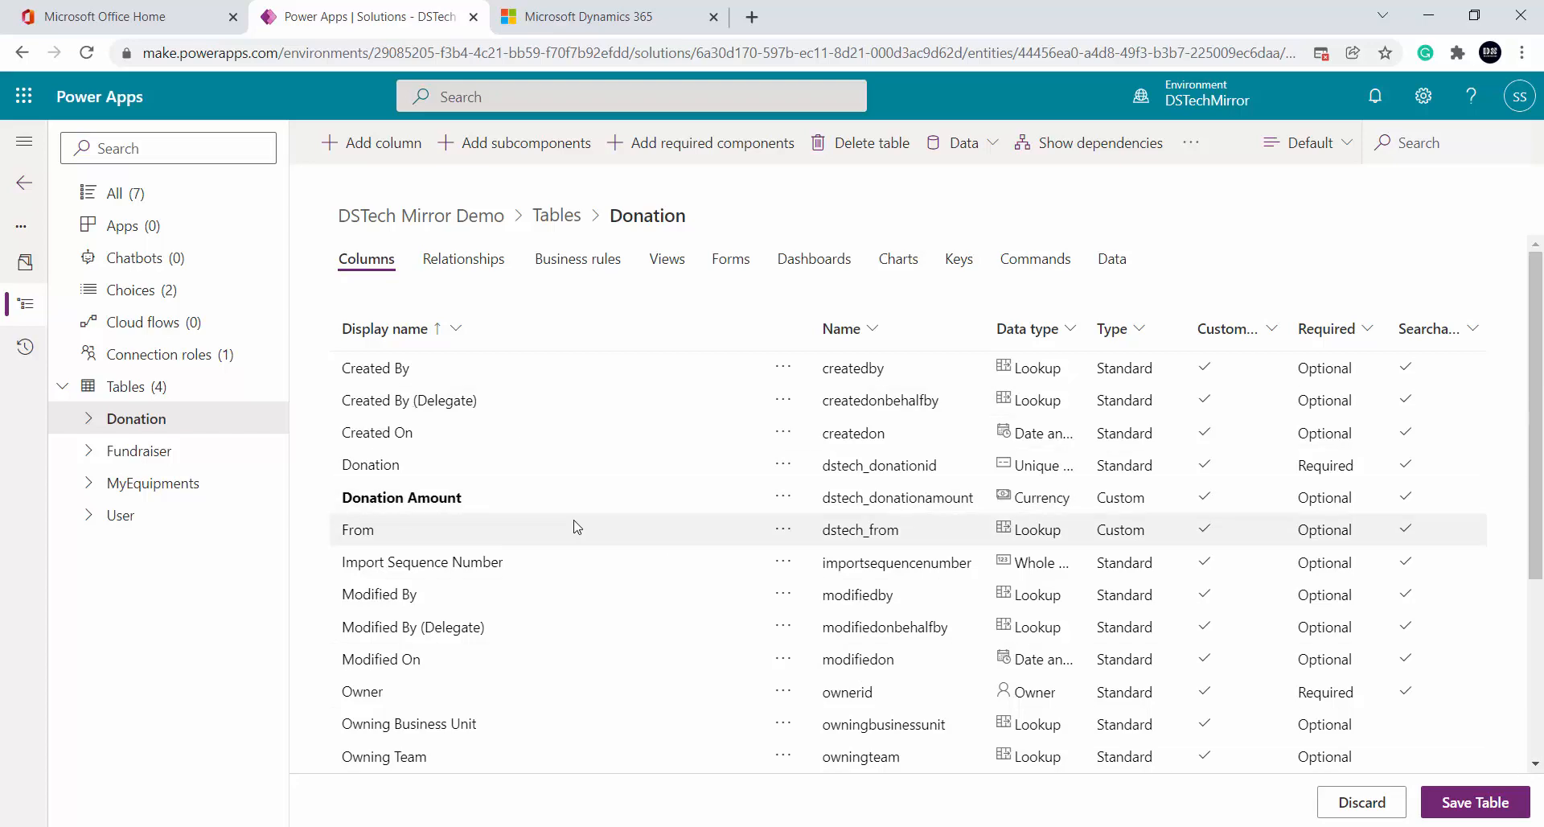
key(alt+Tab)
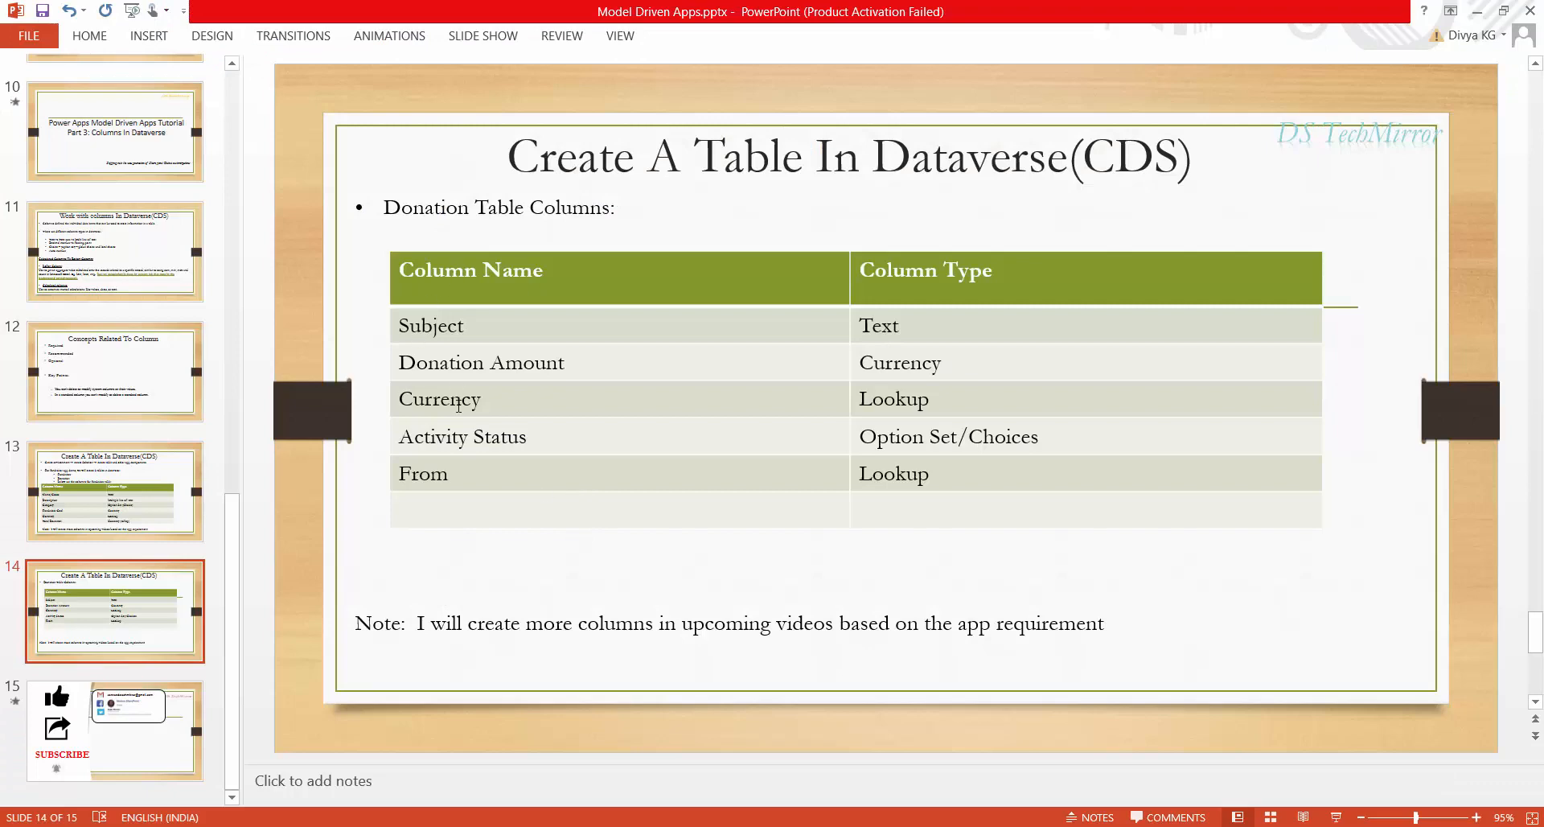
key(alt+Tab)
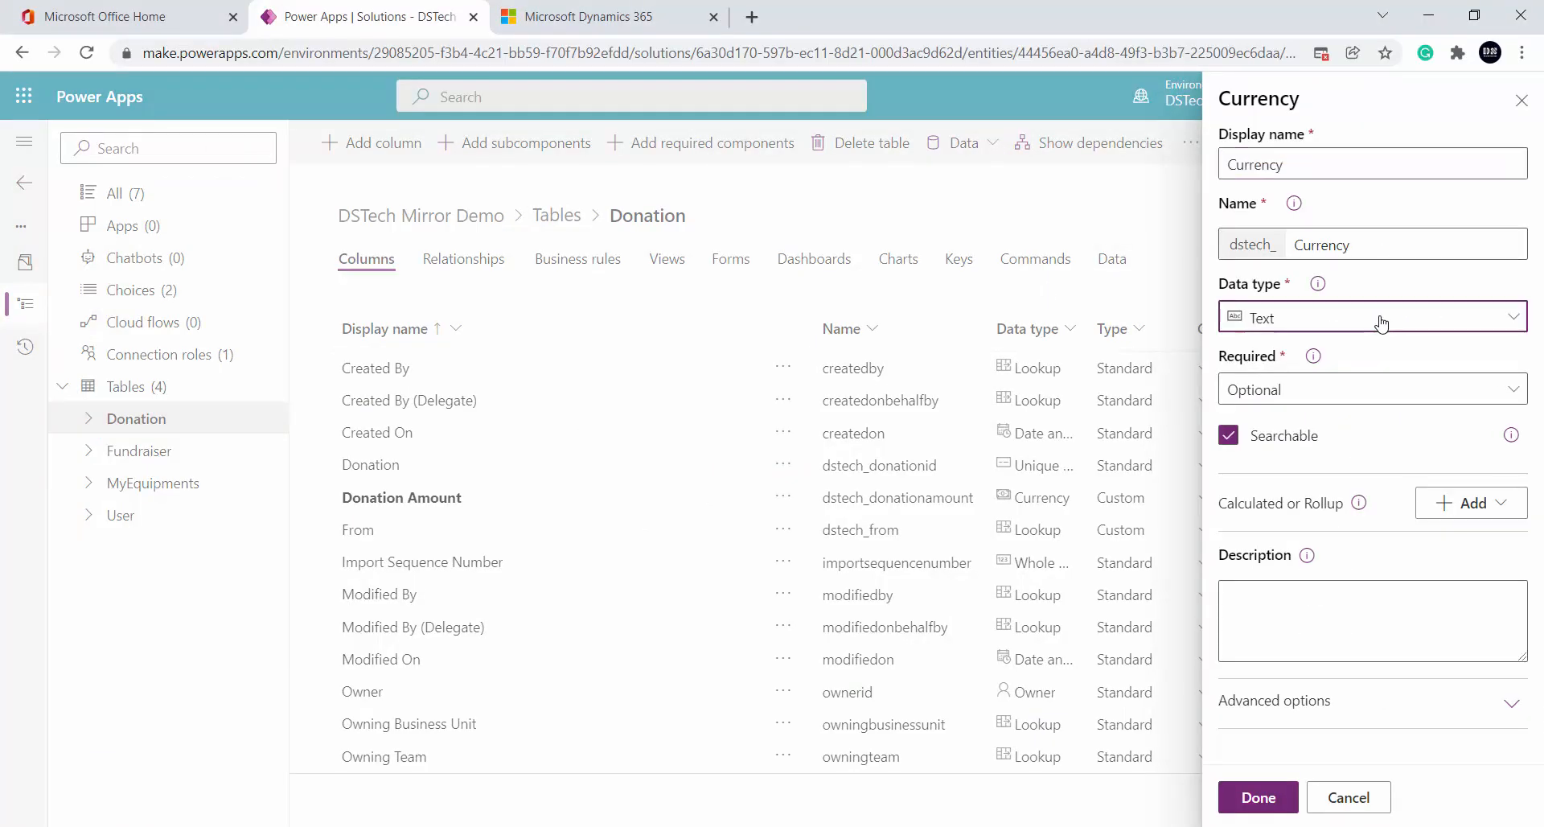
Give the new column the Currency data type, change the slide's Lookup entry to Currency, and save the column
click(1380, 322)
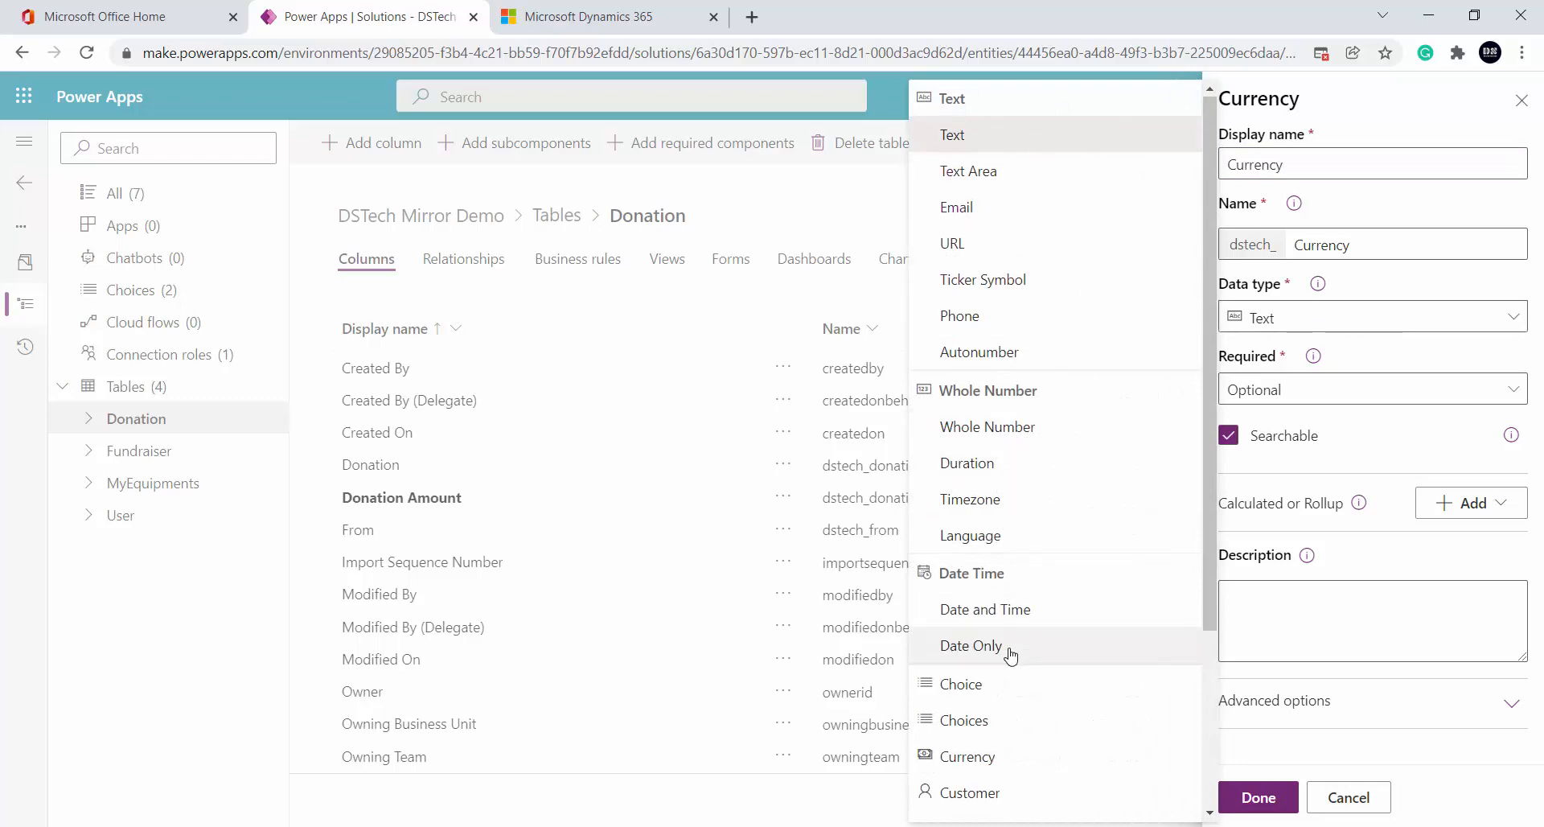
click(1002, 757)
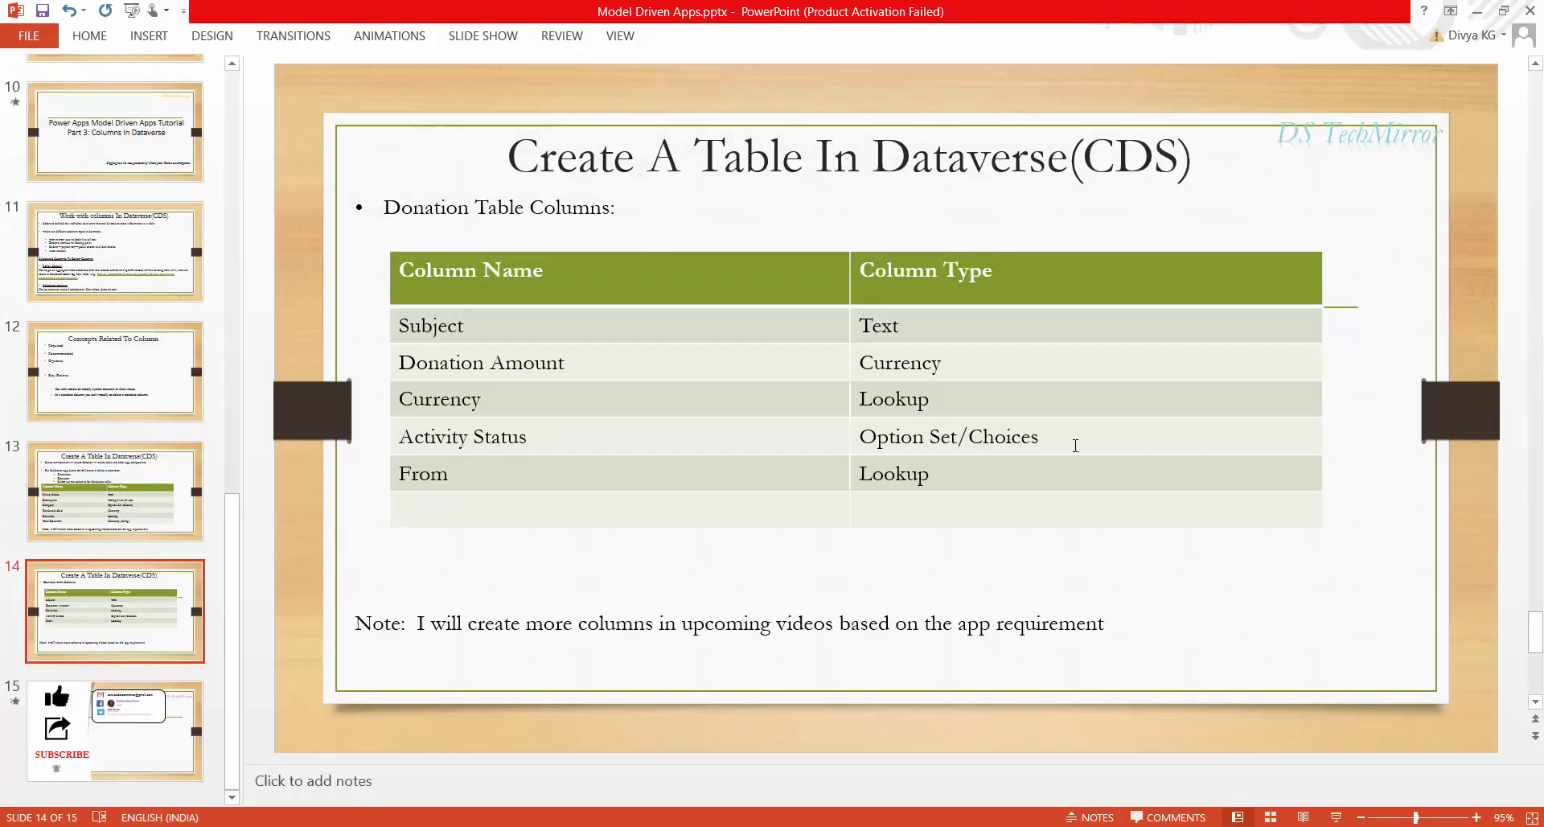
double_click(891, 406)
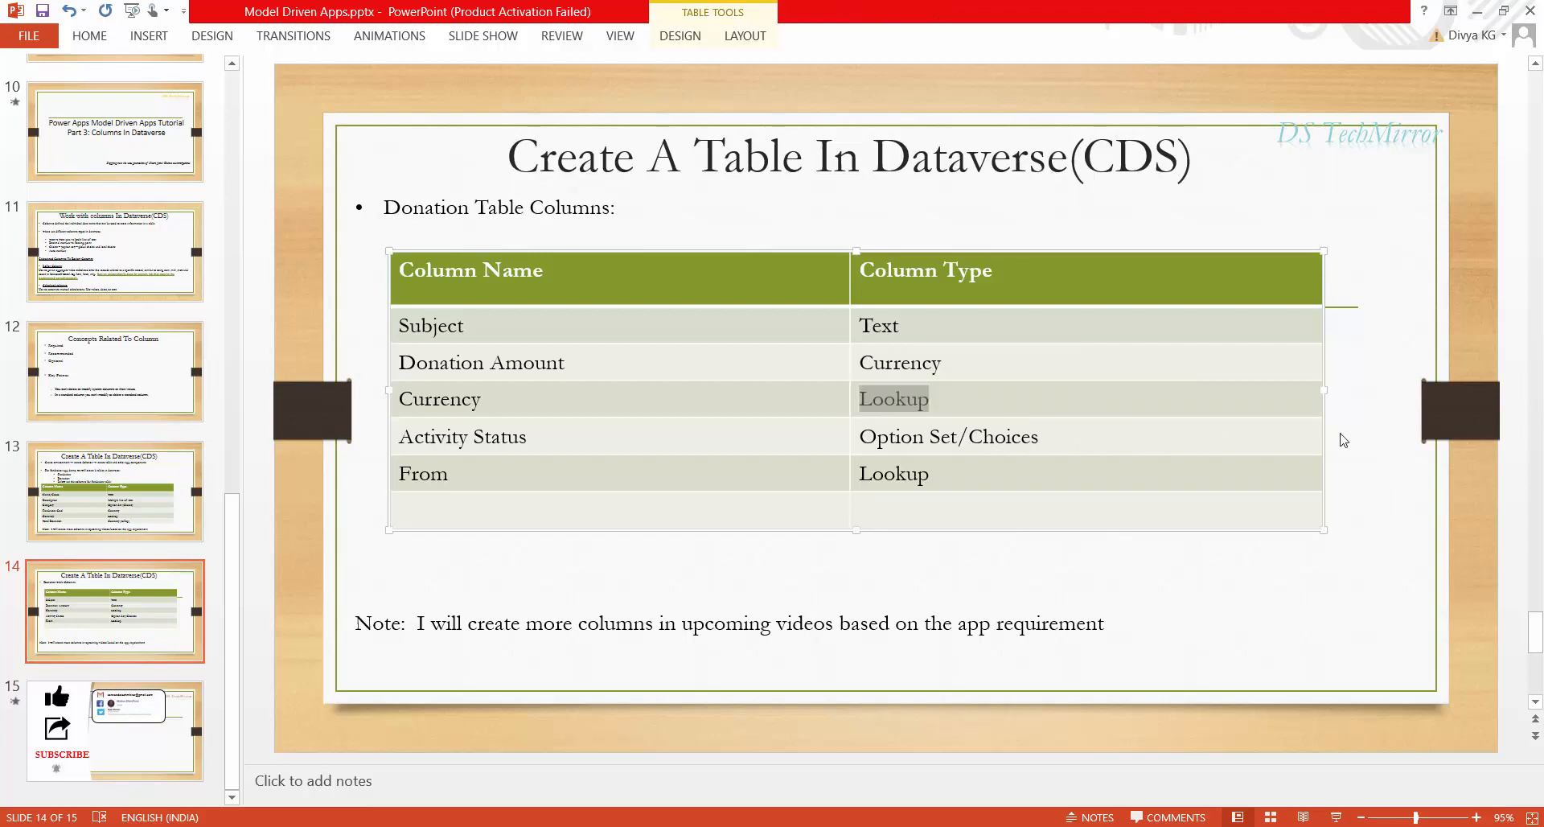
text(Currency)
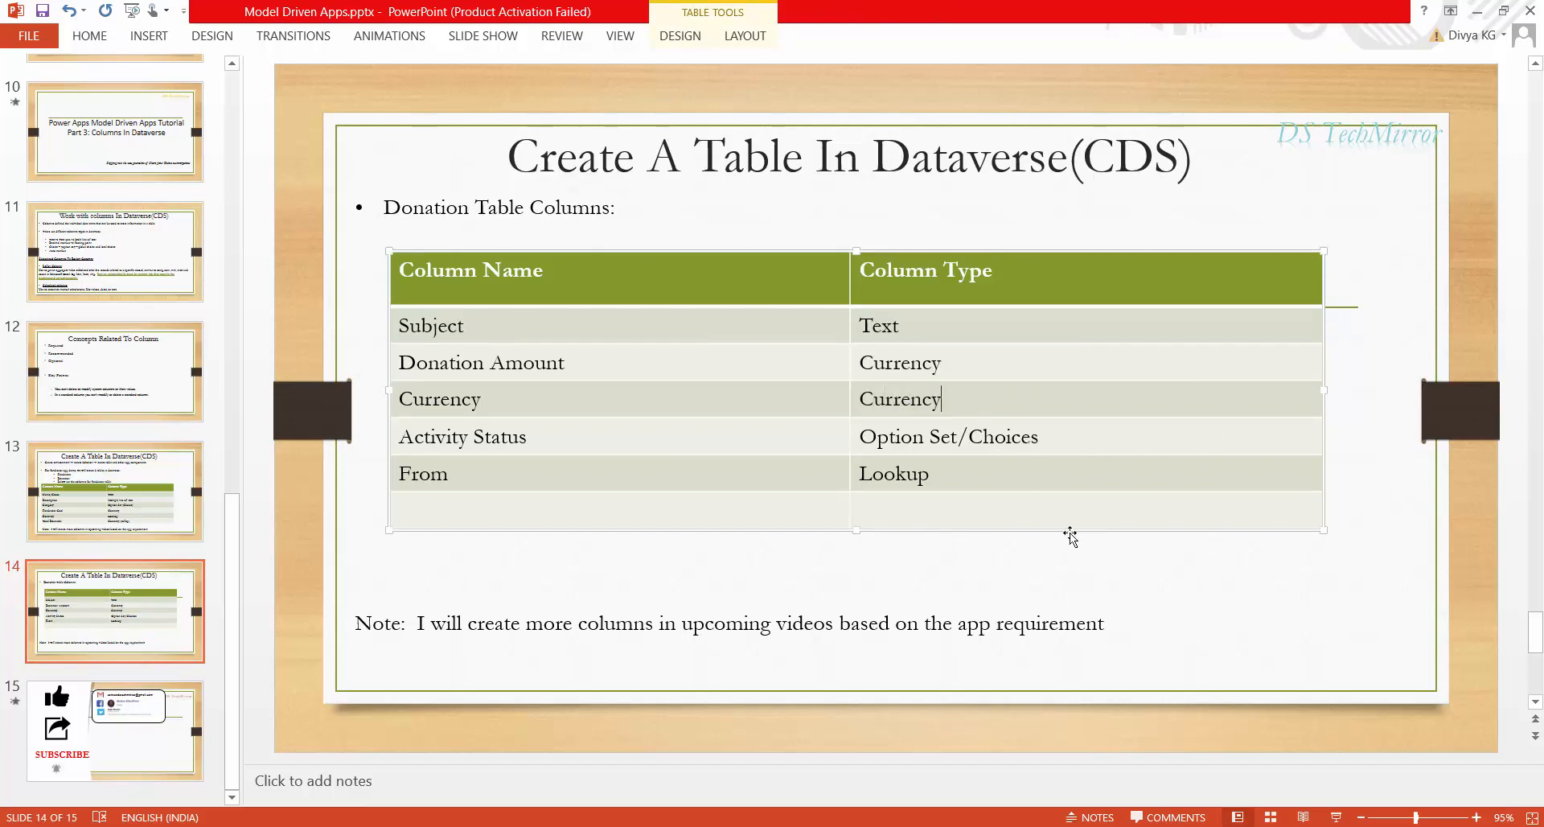
click(1128, 571)
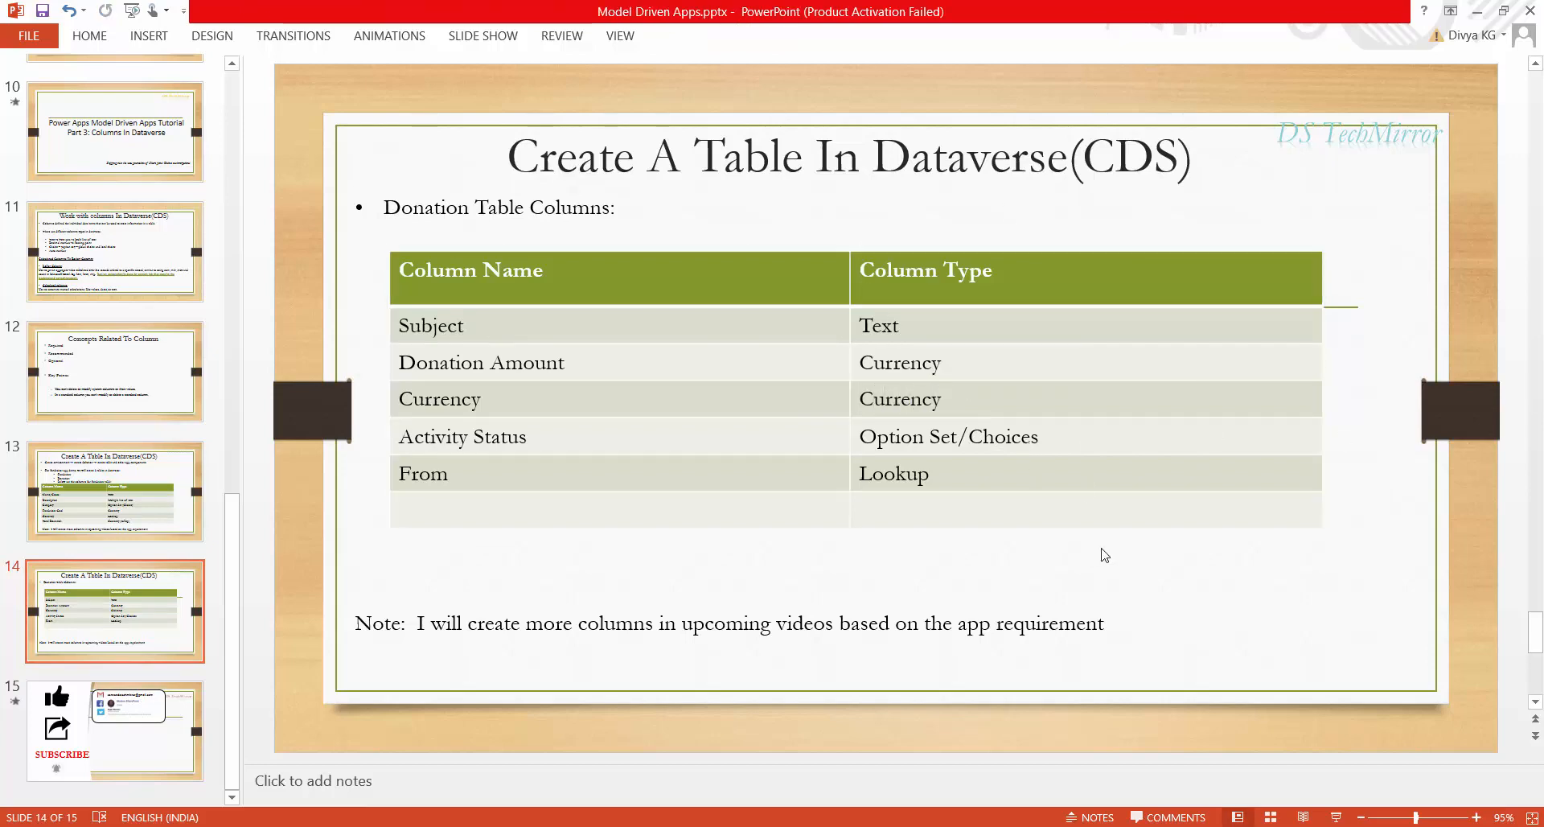
key(alt+Tab)
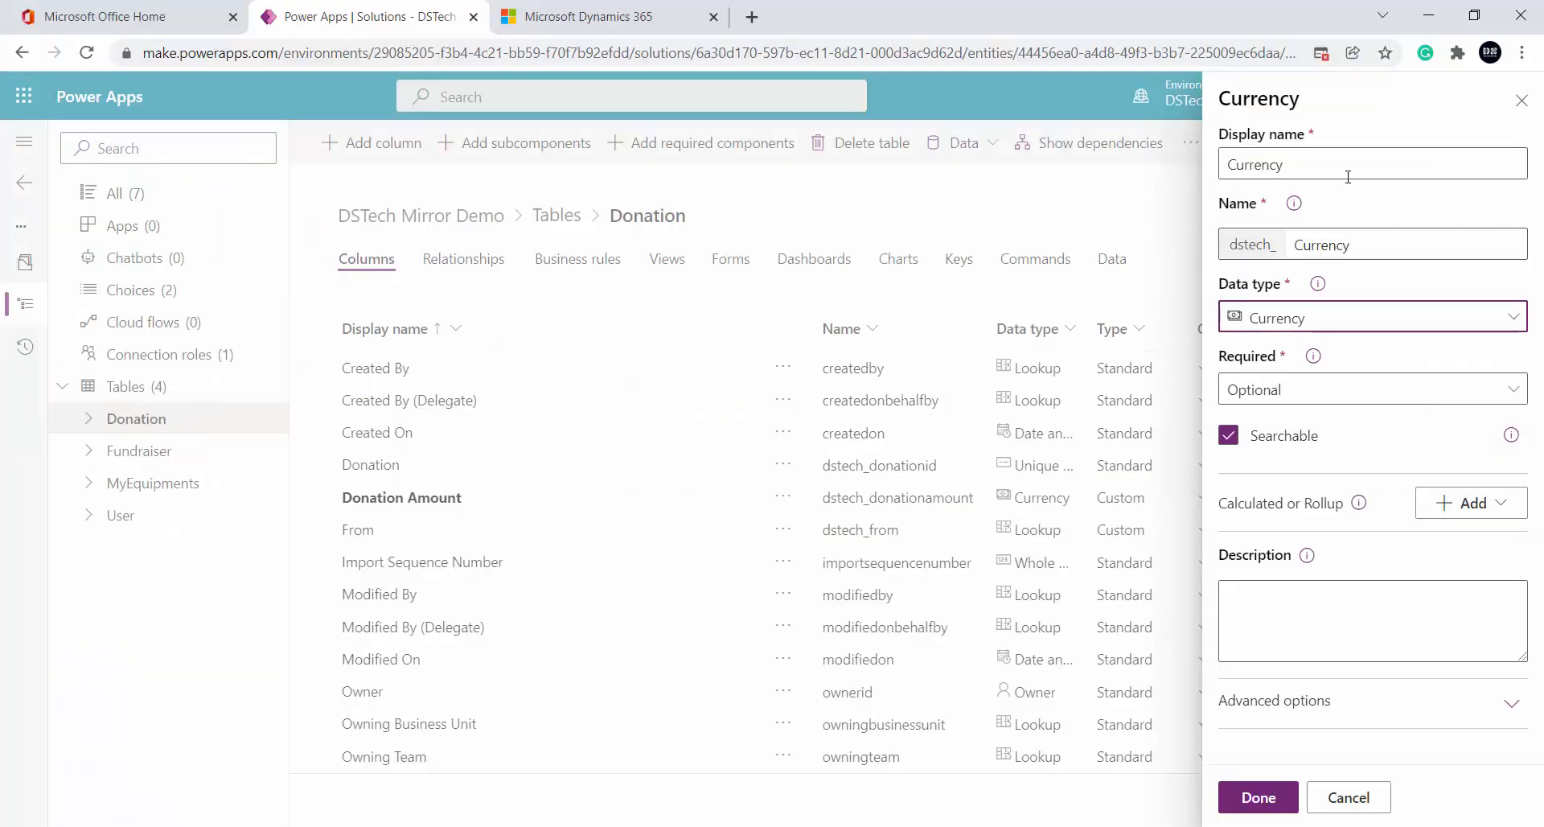
click(1259, 797)
Make Activity Status a Choice column using a new local choice set, and save it
click(1344, 317)
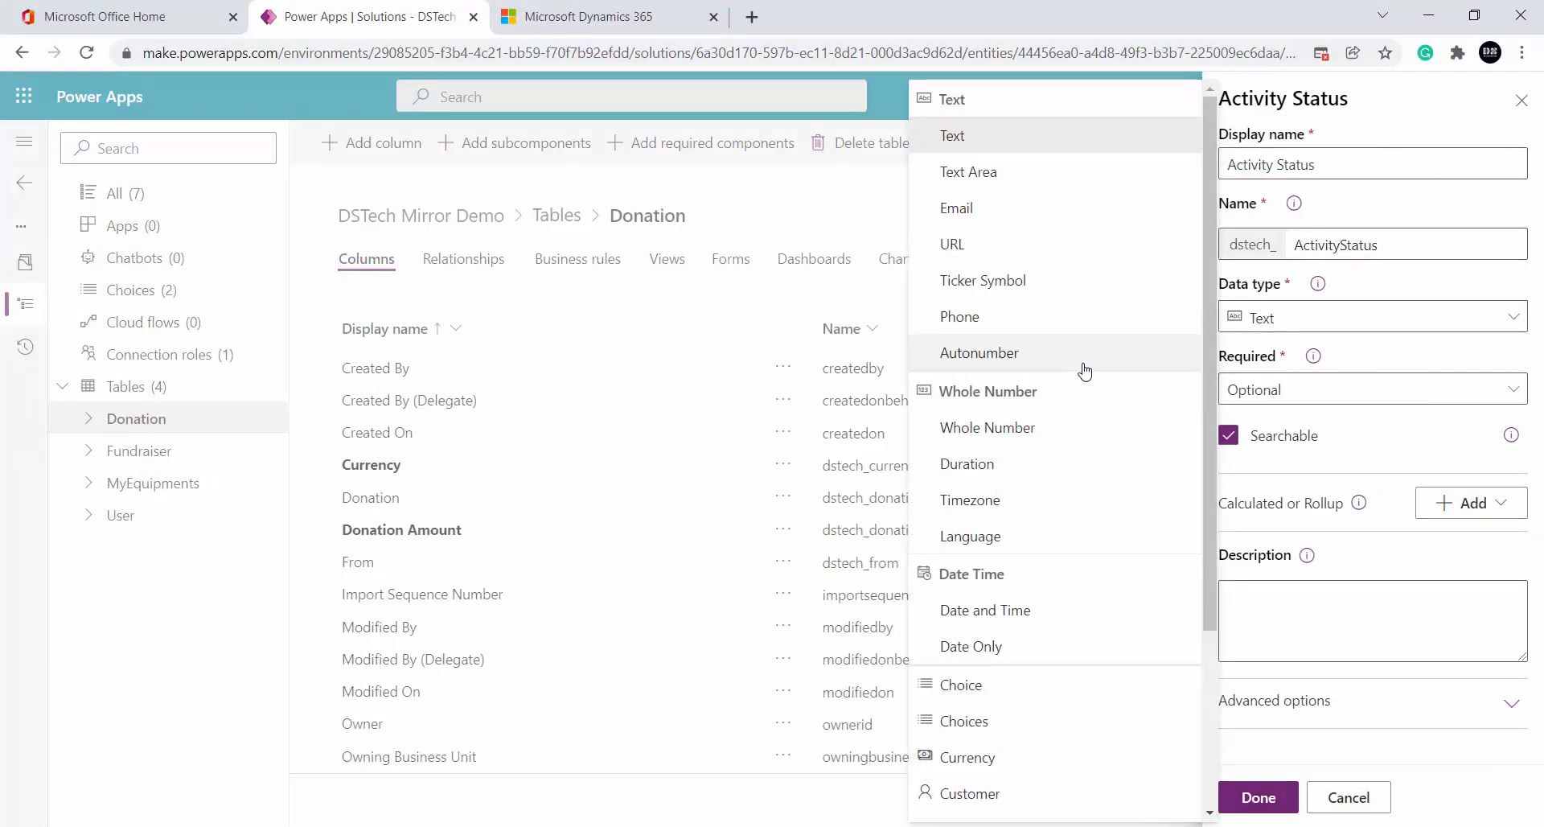
click(1033, 693)
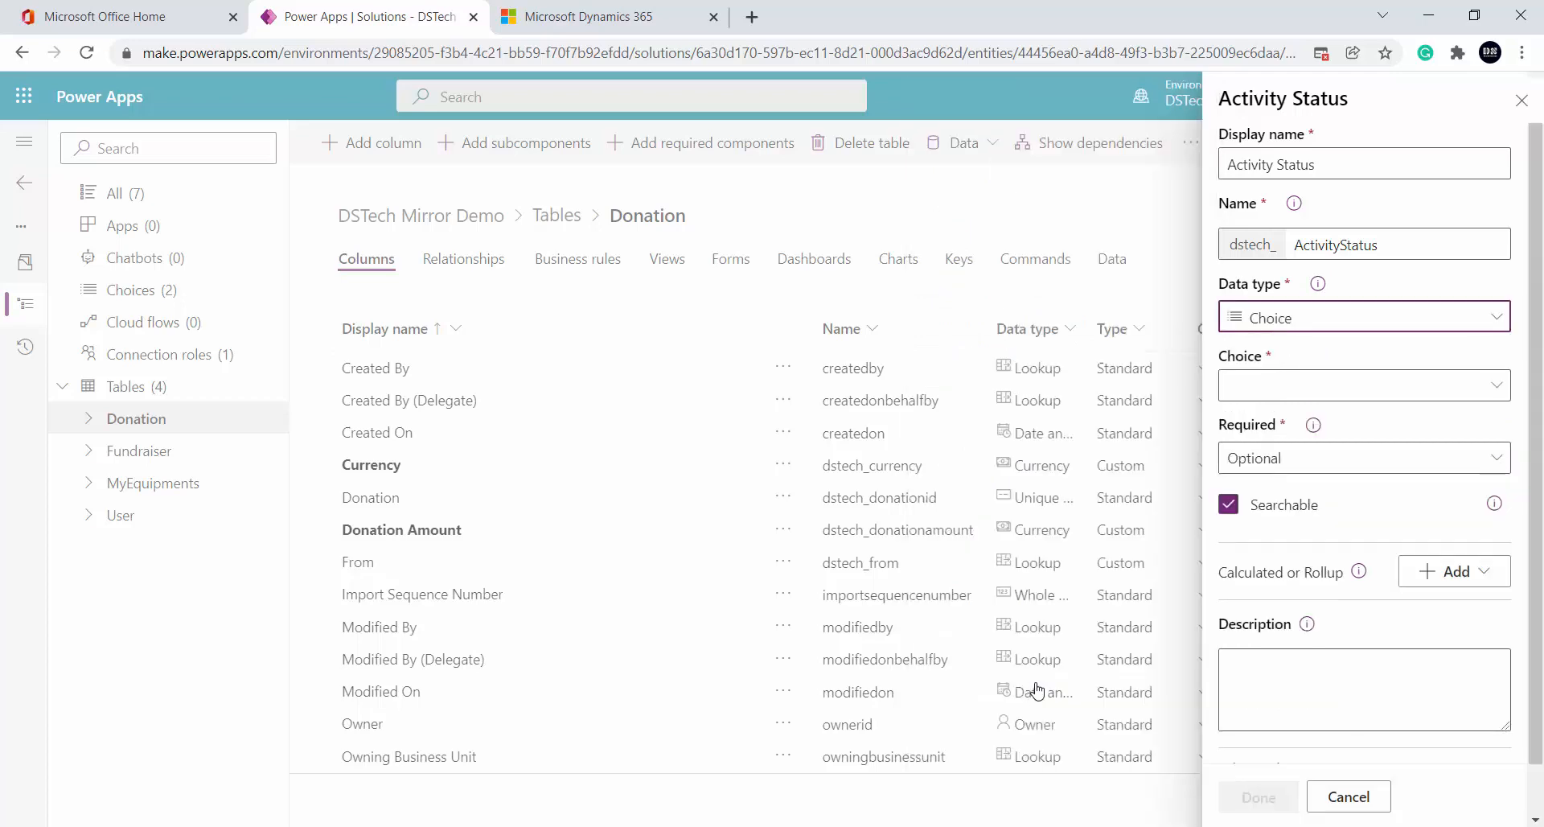
click(1310, 394)
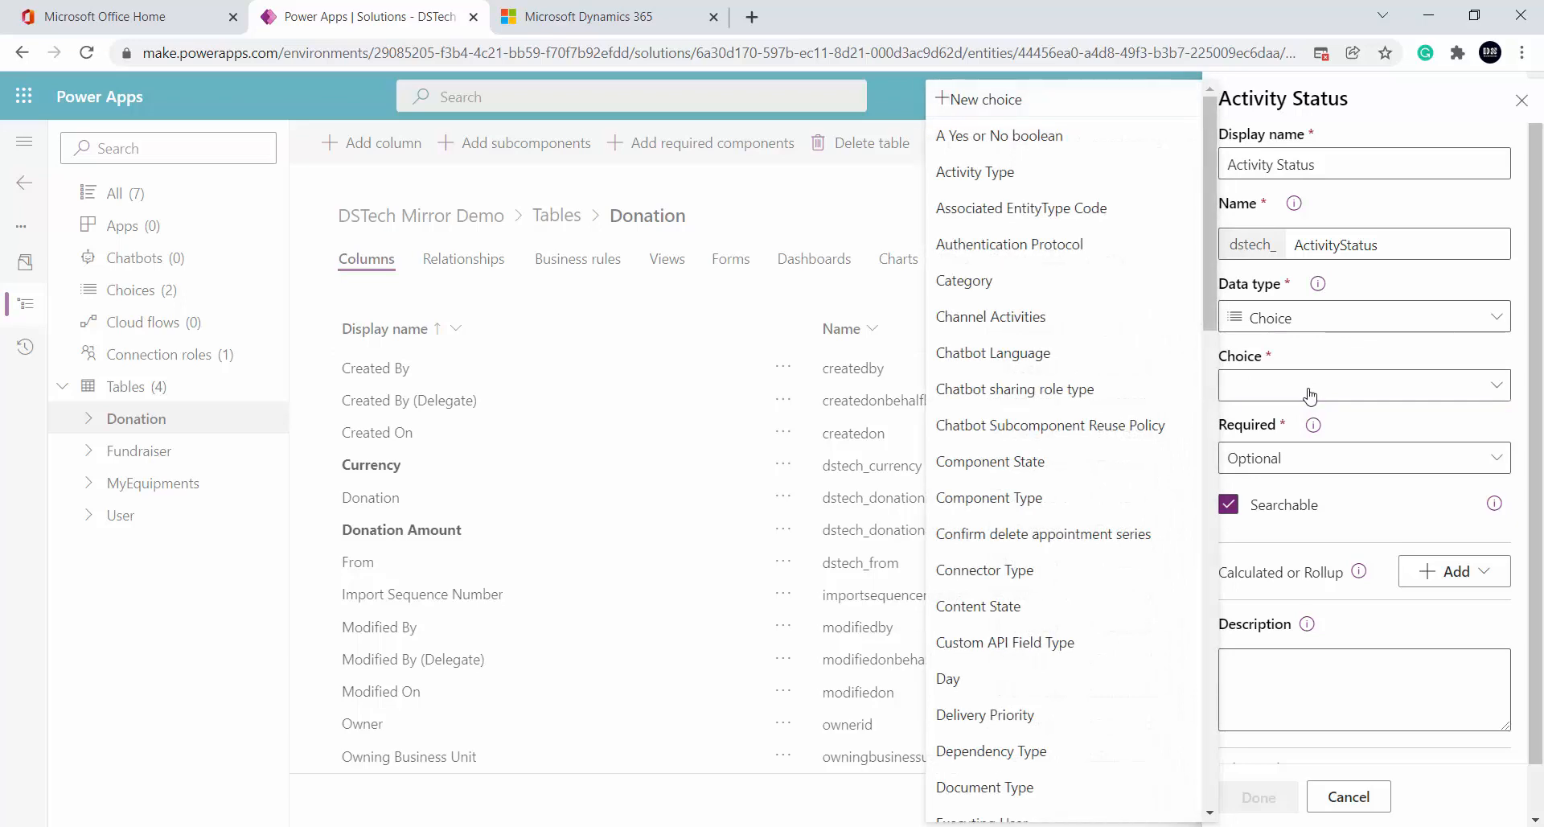
click(1077, 100)
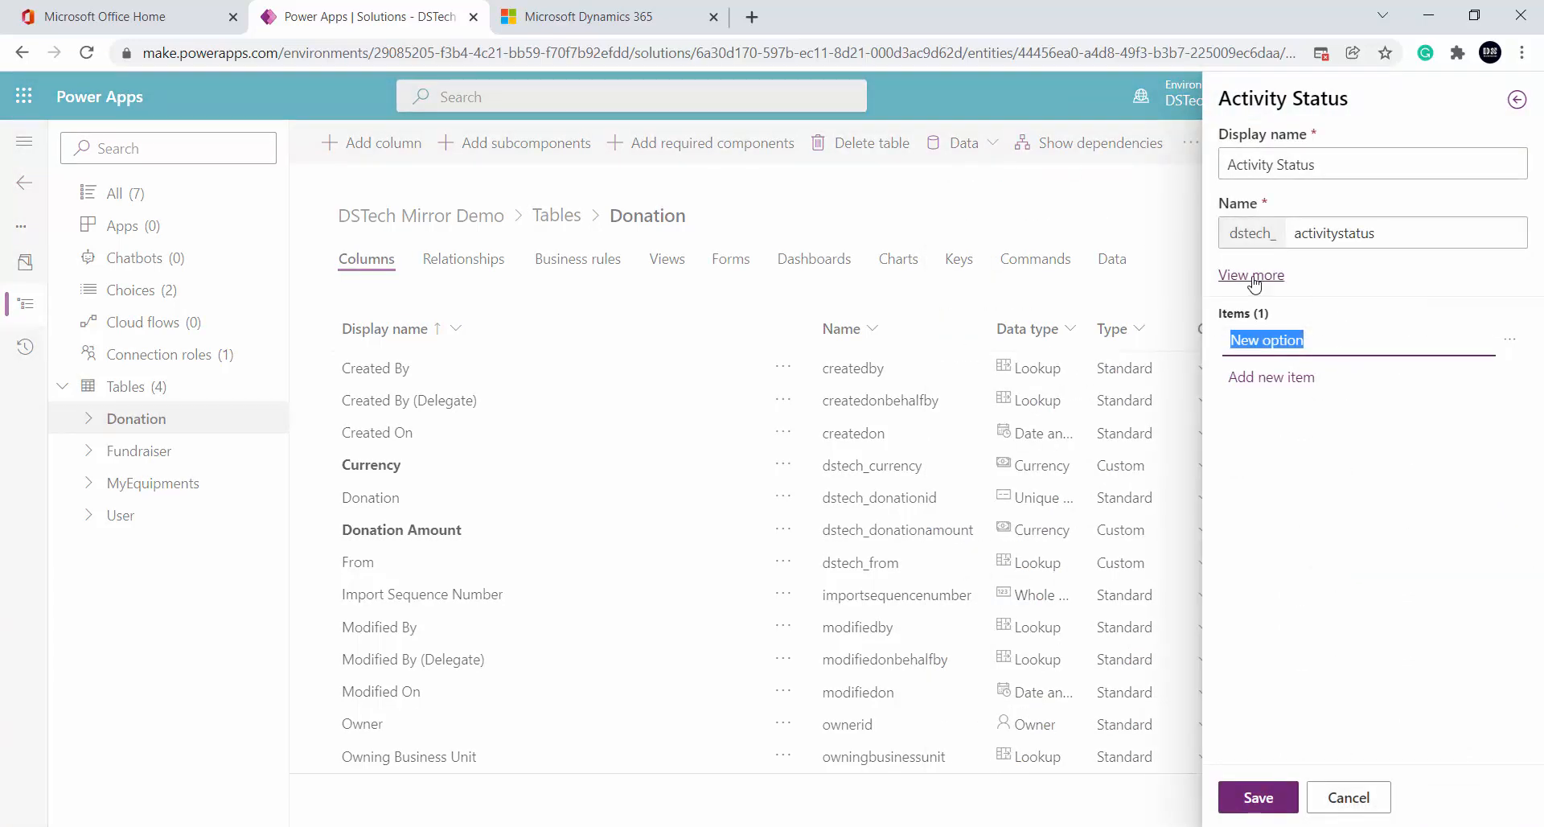
click(1247, 275)
click(1287, 430)
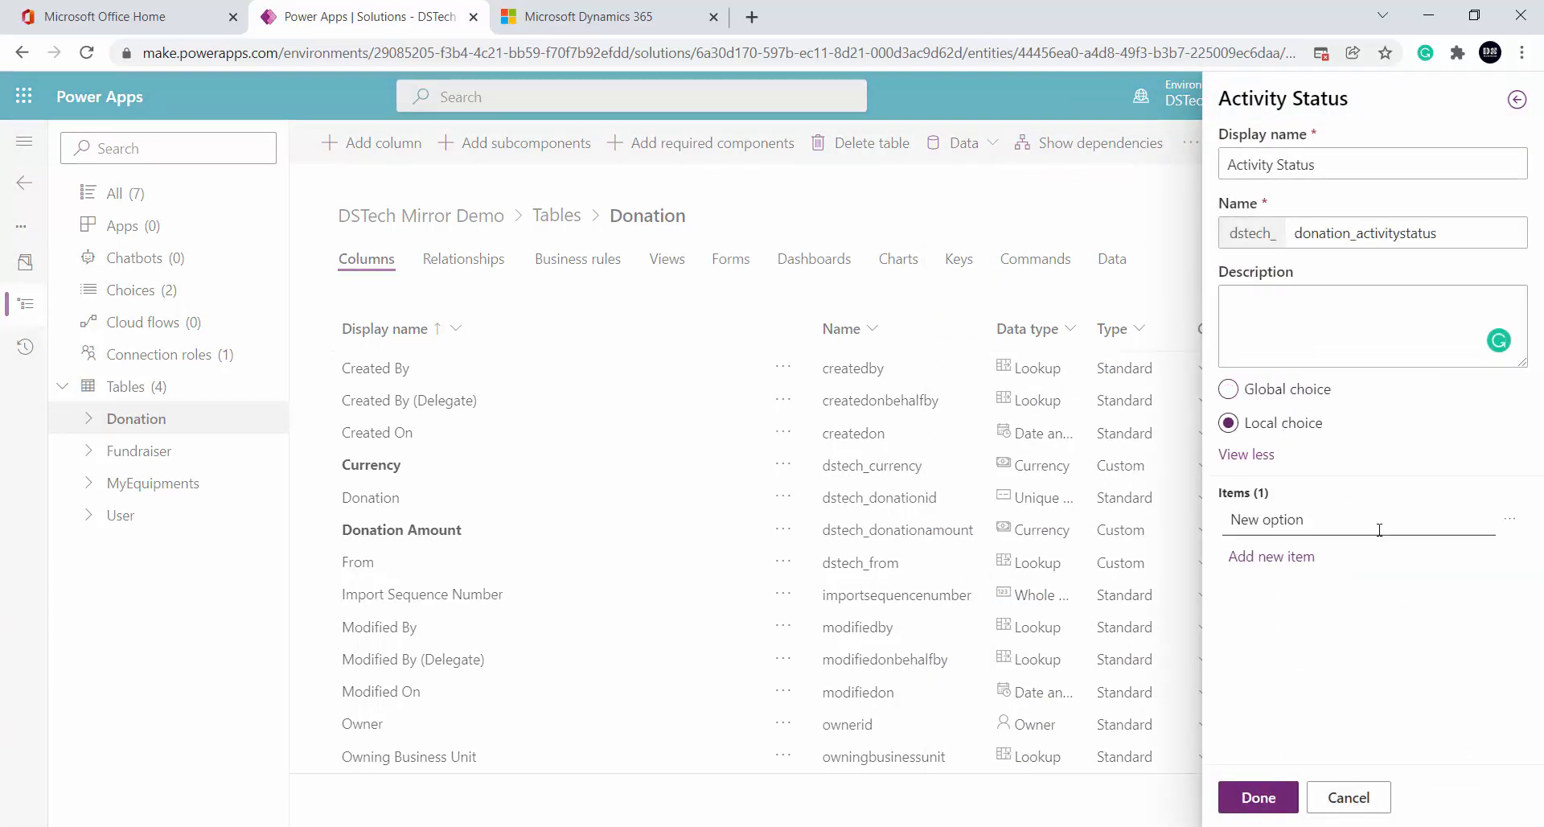
click(1265, 792)
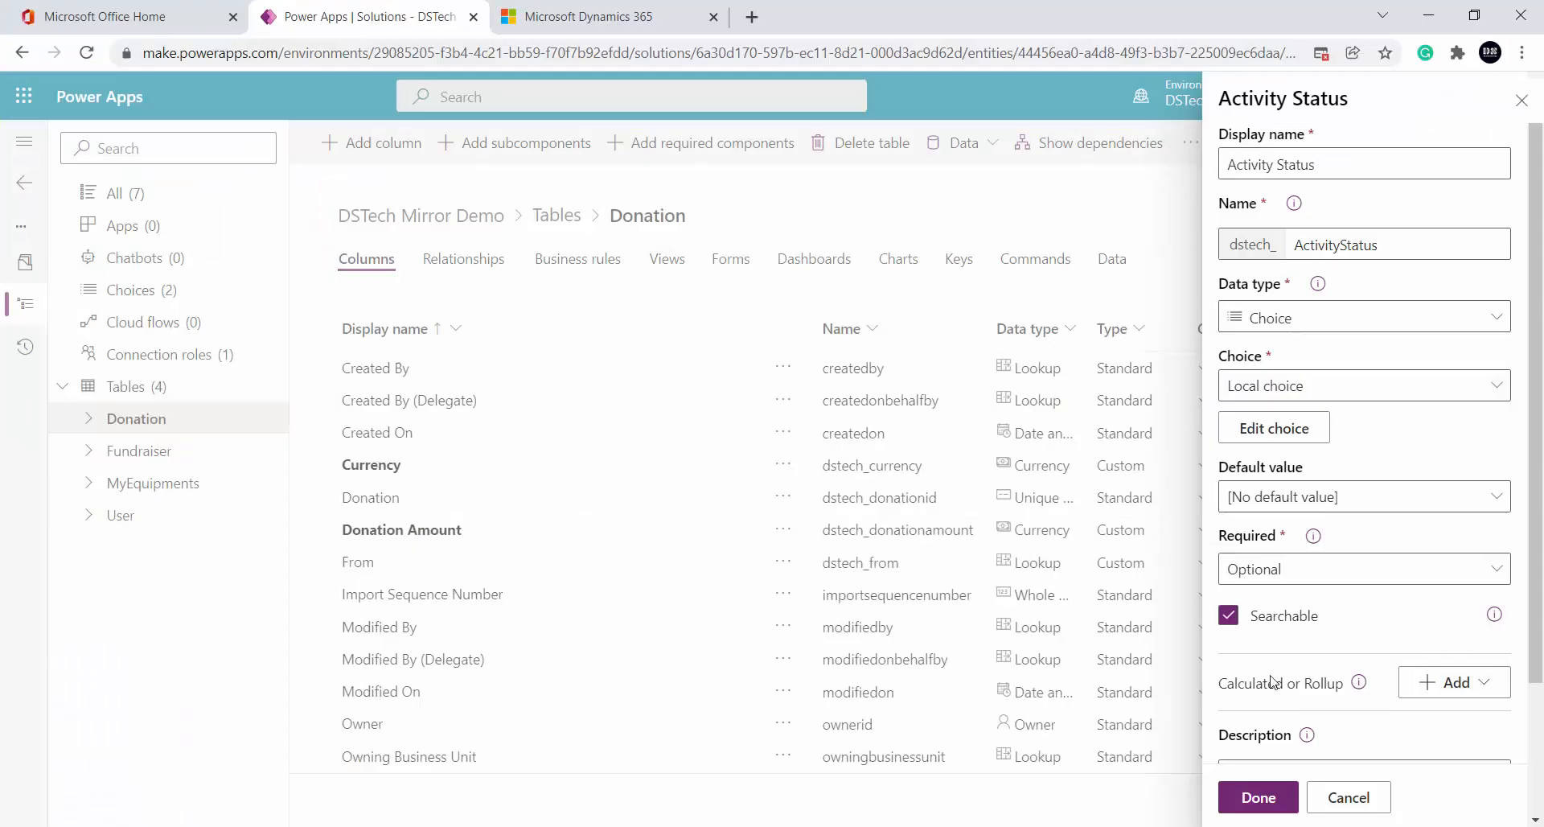
click(1269, 810)
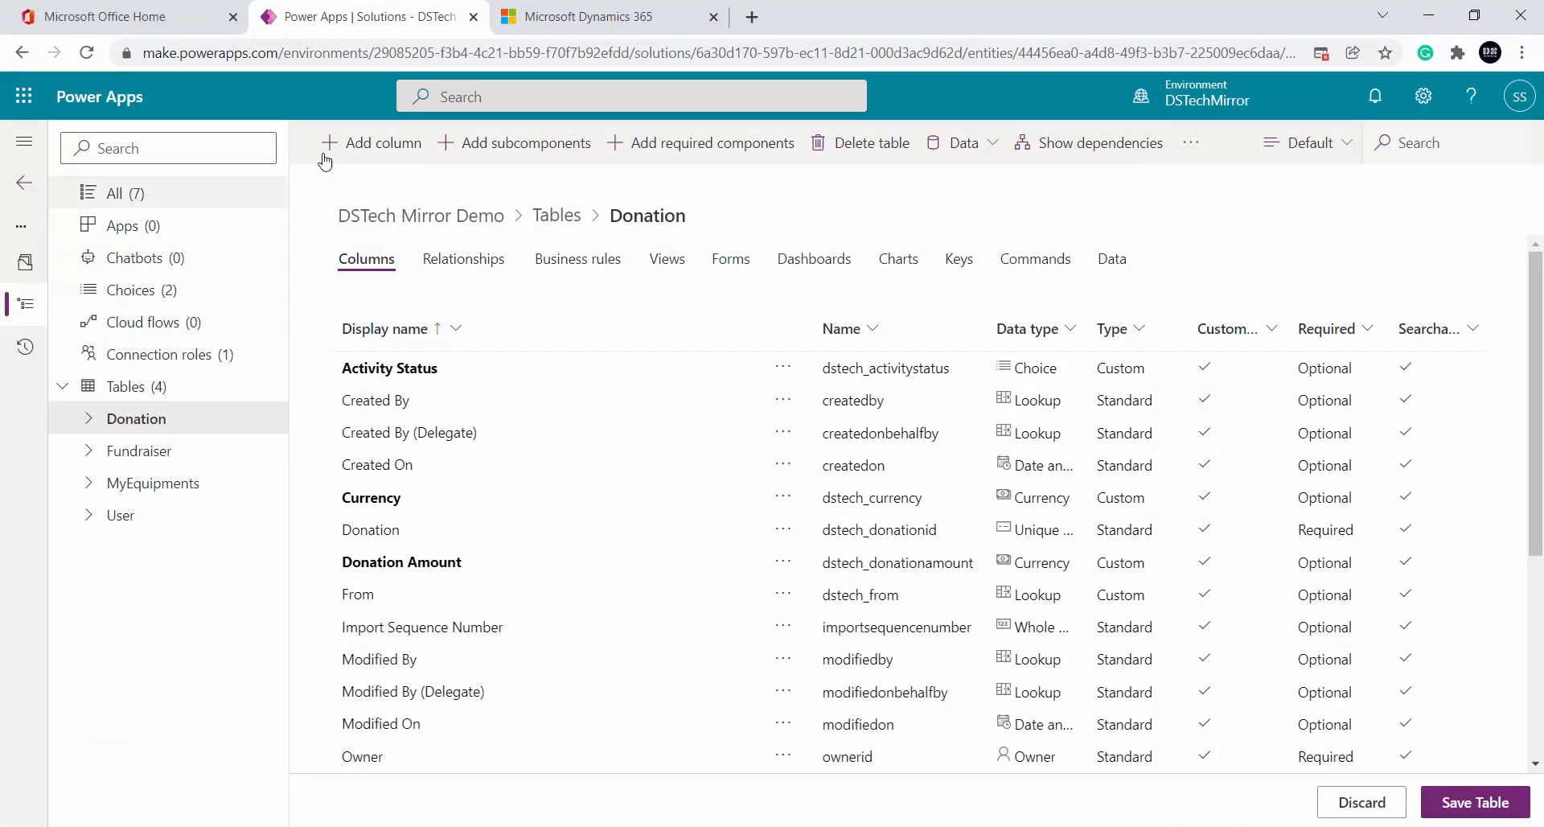
Add another column with the display name DonationFrom
click(357, 145)
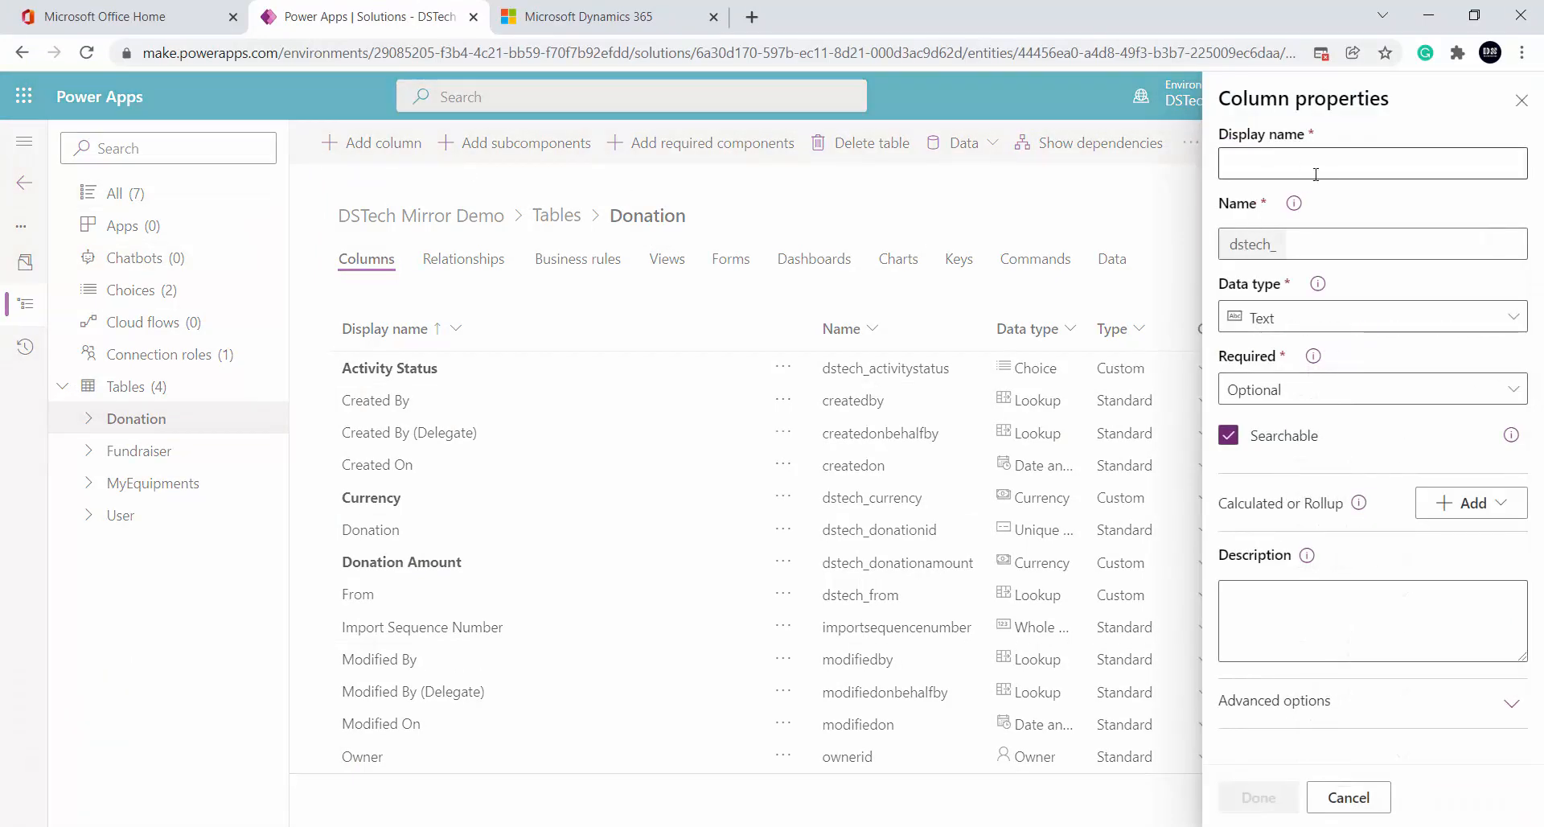
click(1282, 169)
text(From)
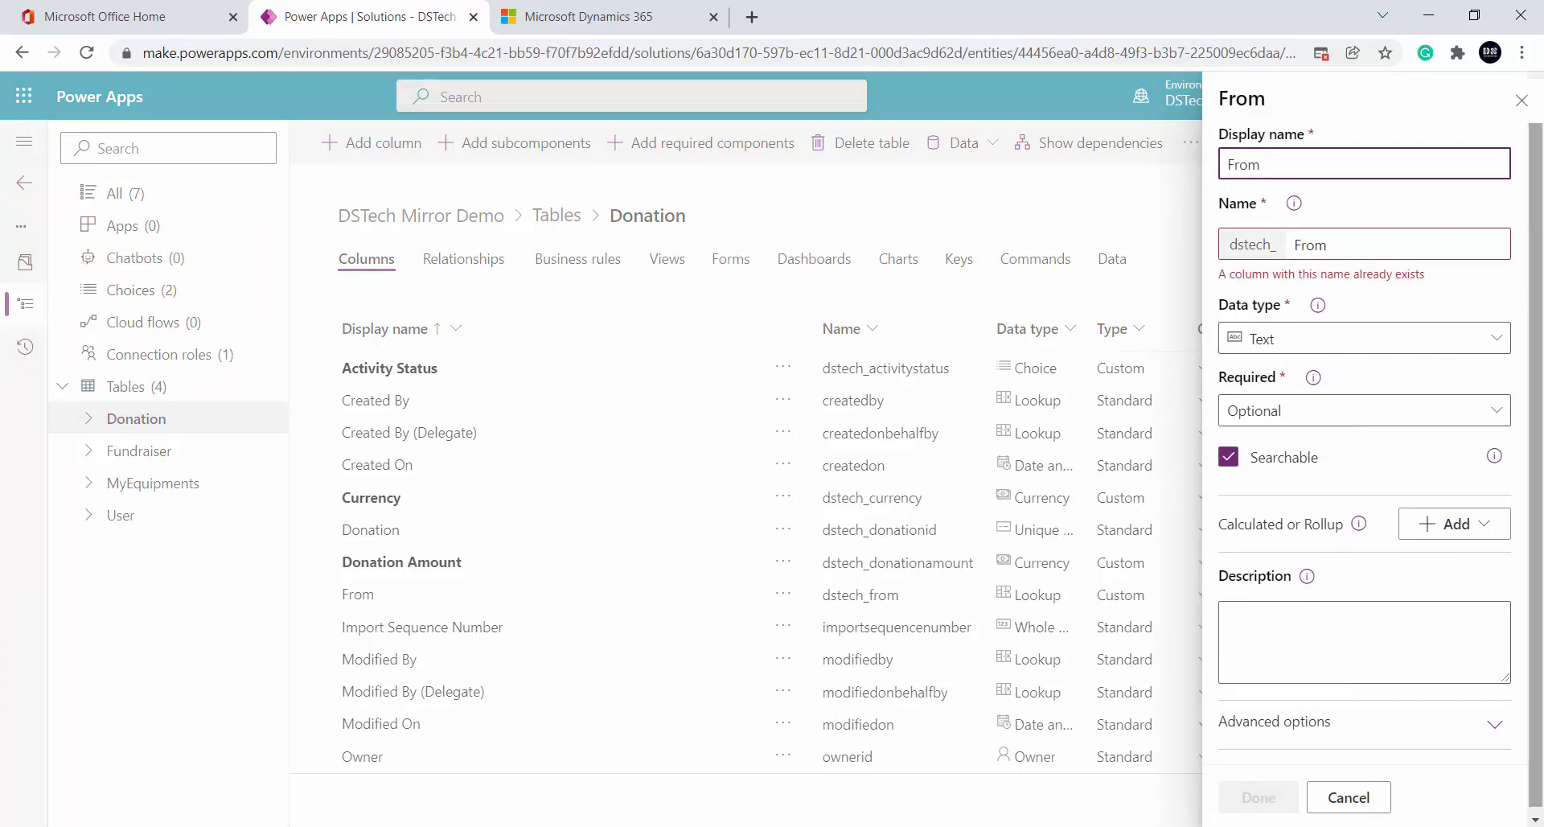
key(BackSpace)
key(BackSpace)
key(BackSpace)
key(BackSpace)
text(D)
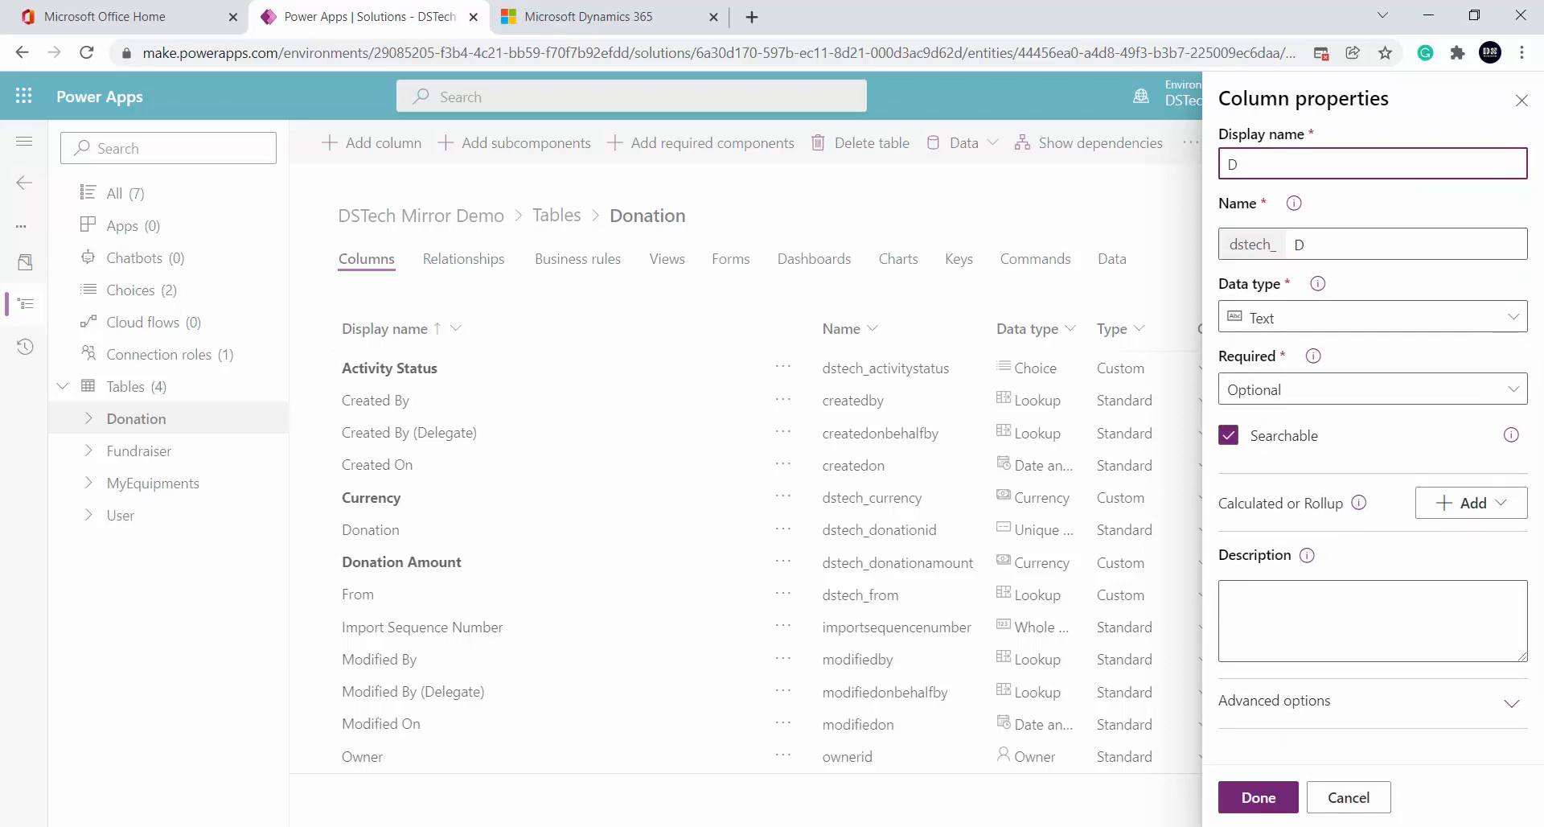
text(onationFro)
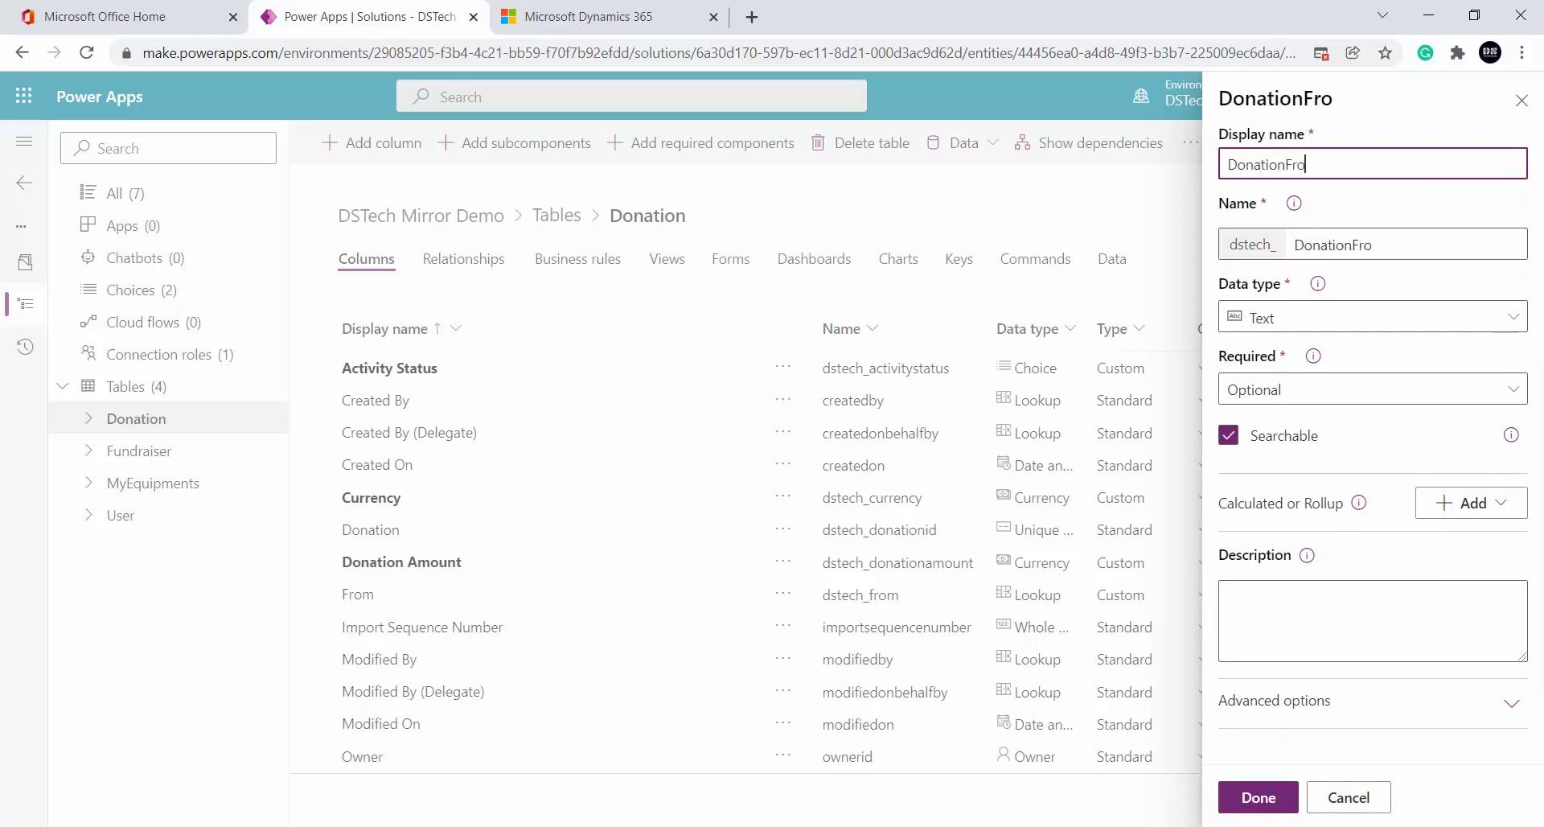
text(m)
Set the DonationFrom column's data type to Lookup
click(1452, 321)
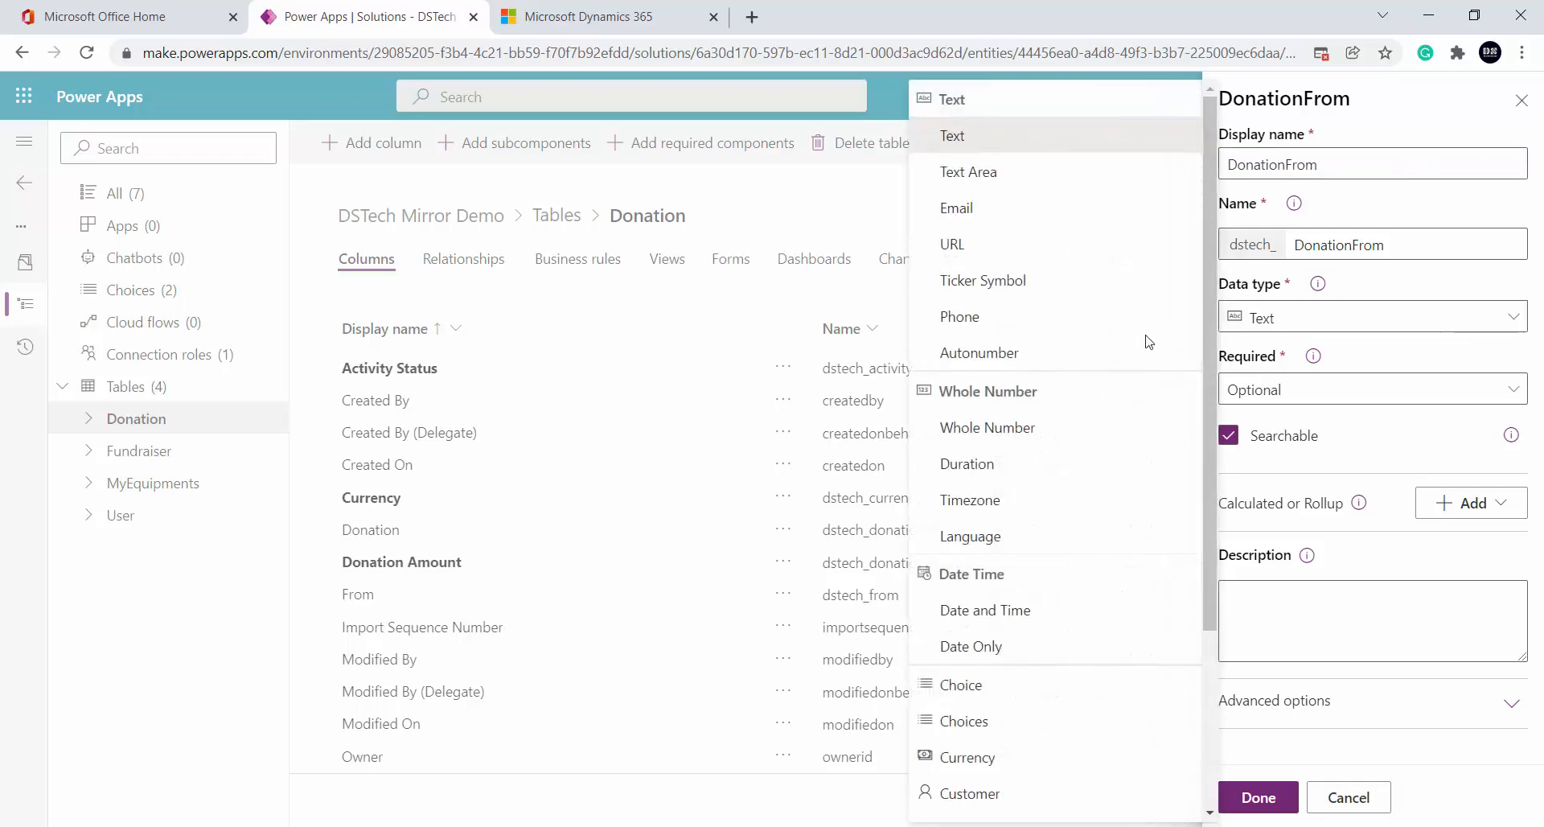
scroll(1074, 547, down, 3)
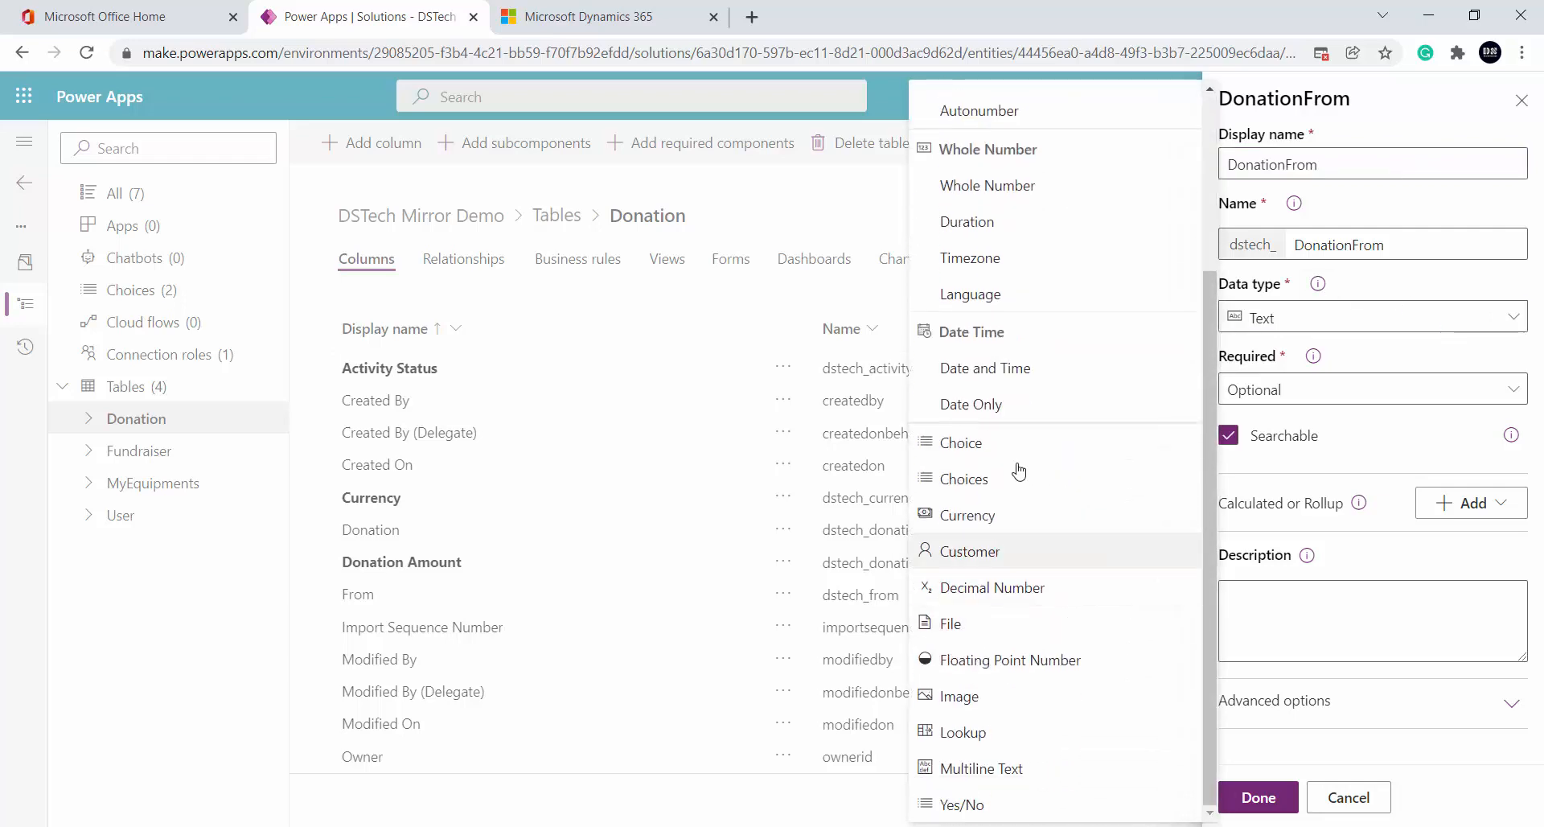
scroll(1019, 471, up, 3)
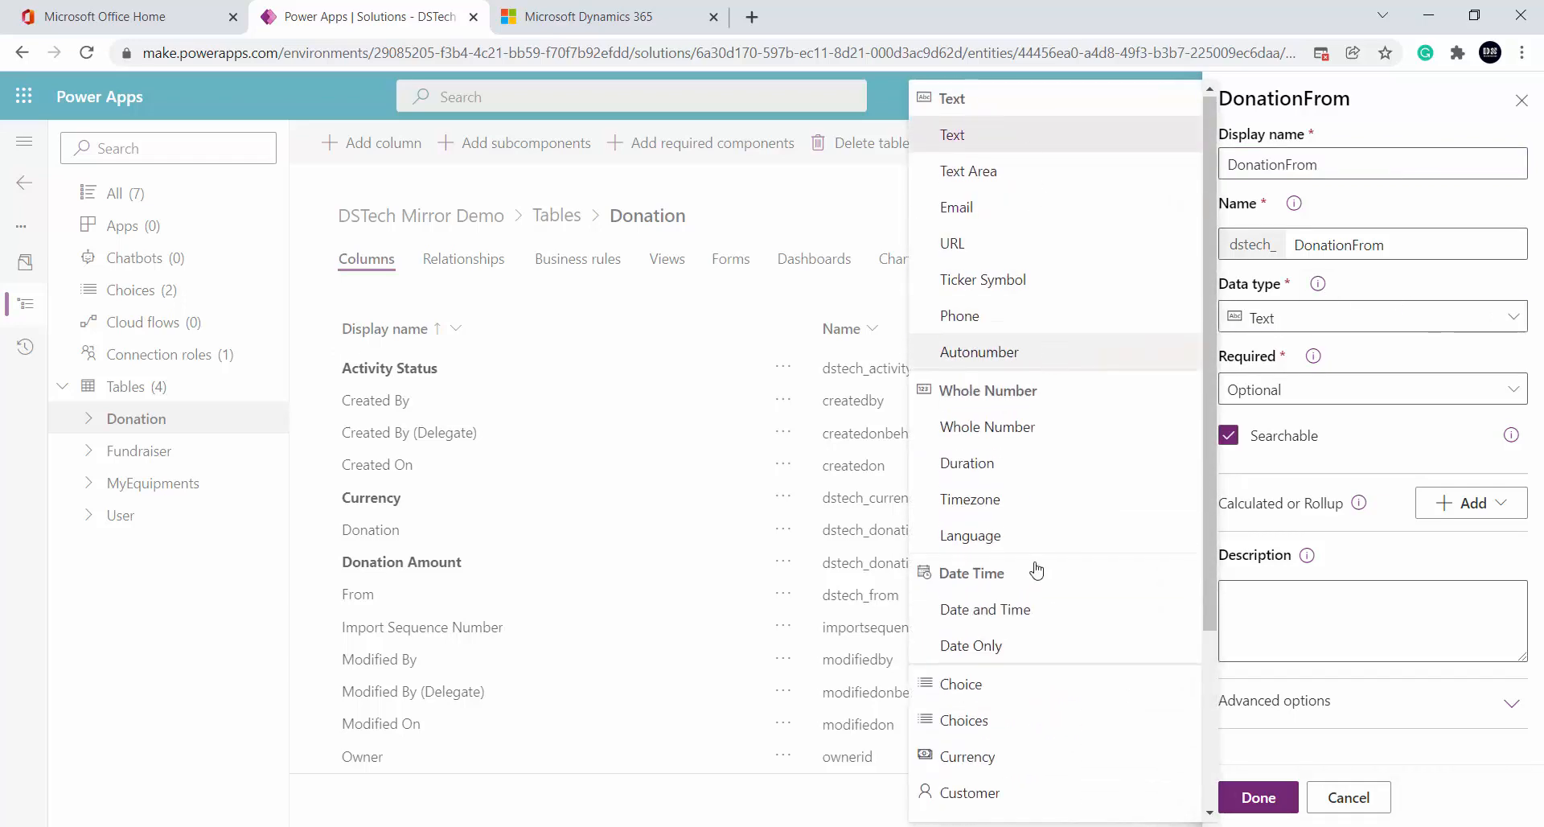
scroll(1037, 570, down, 3)
click(1041, 734)
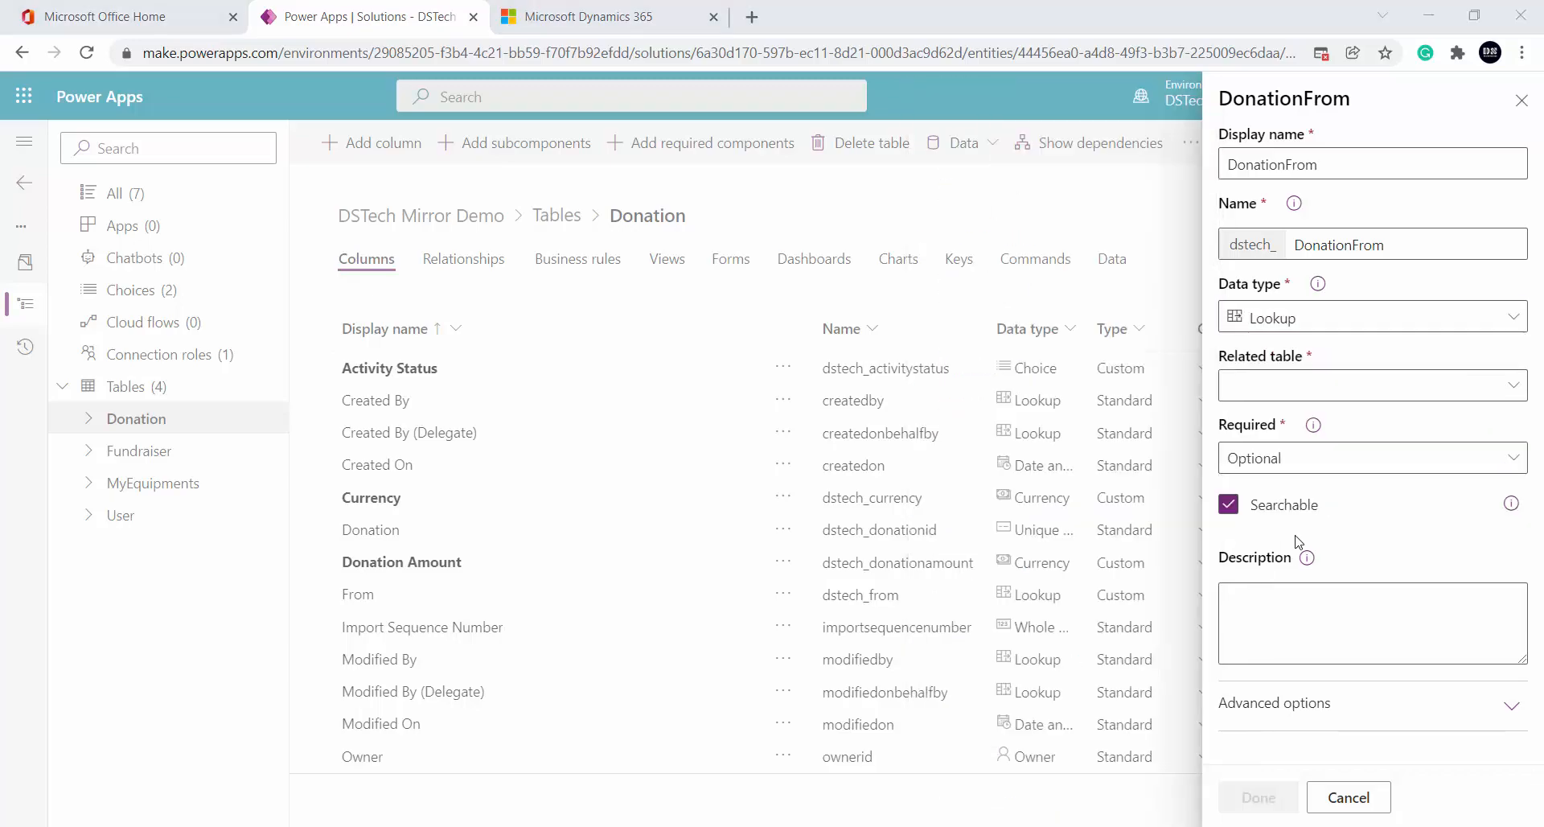
key(alt+Tab)
key(alt+Tab)
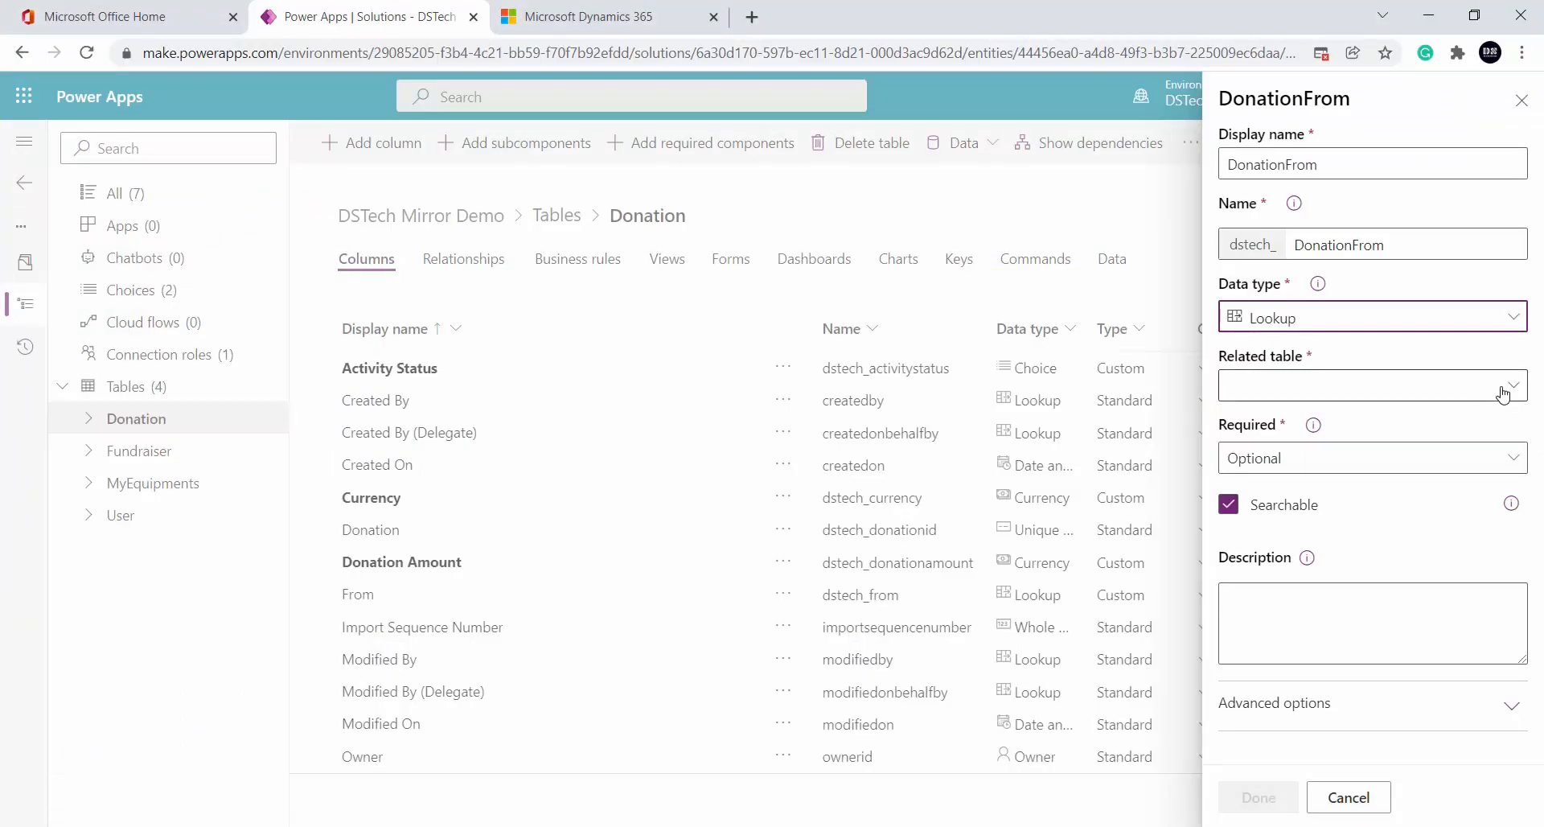
Choose User as the related table and add the DonationFrom column
click(1504, 394)
scroll(1070, 411, down, 6)
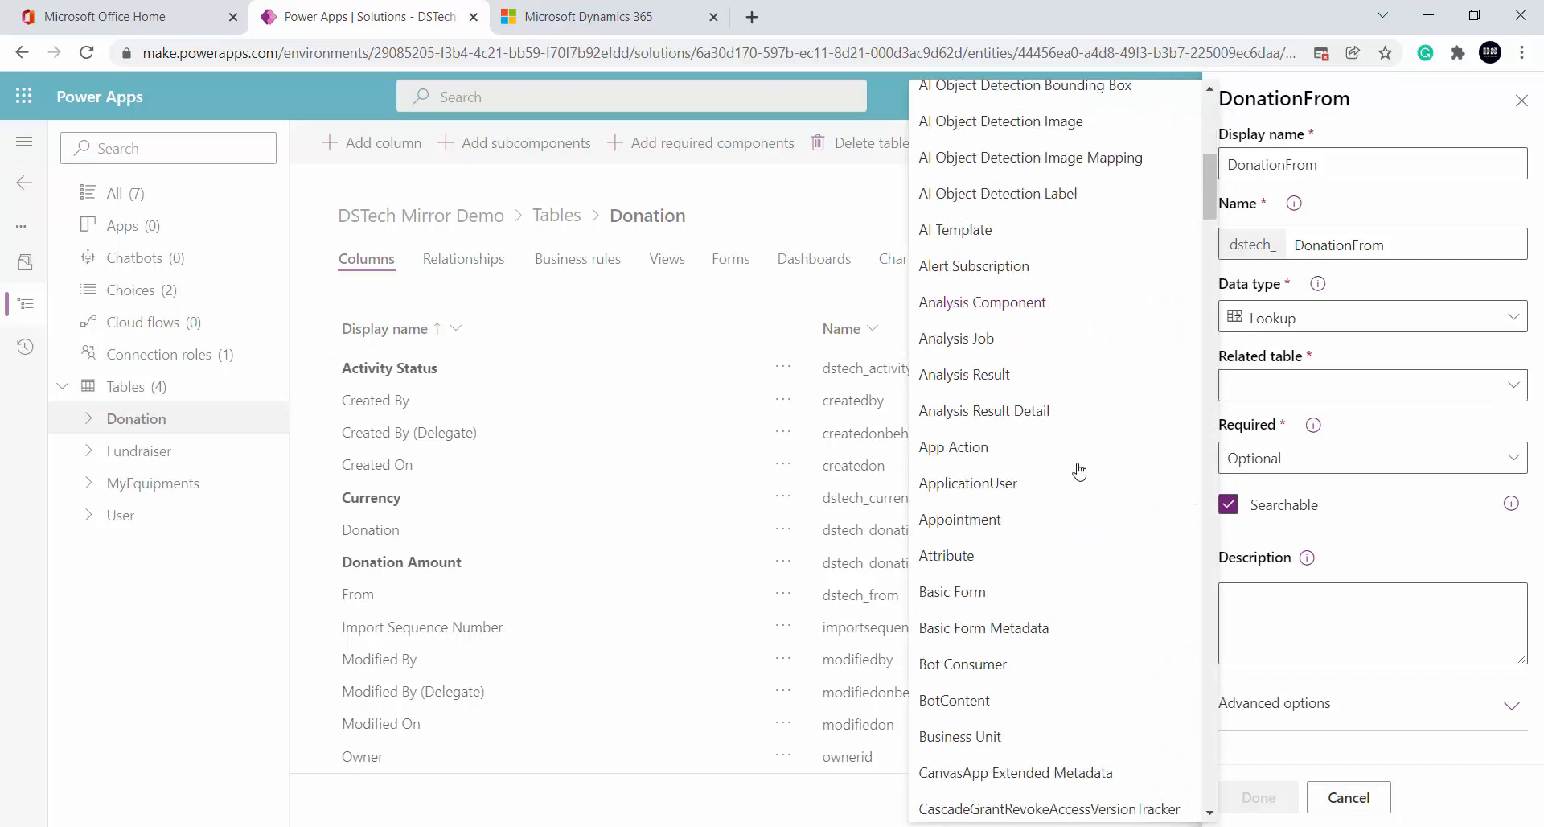
scroll(1079, 474, down, 8)
drag(1205, 249, 1204, 818)
scroll(989, 408, up, 3)
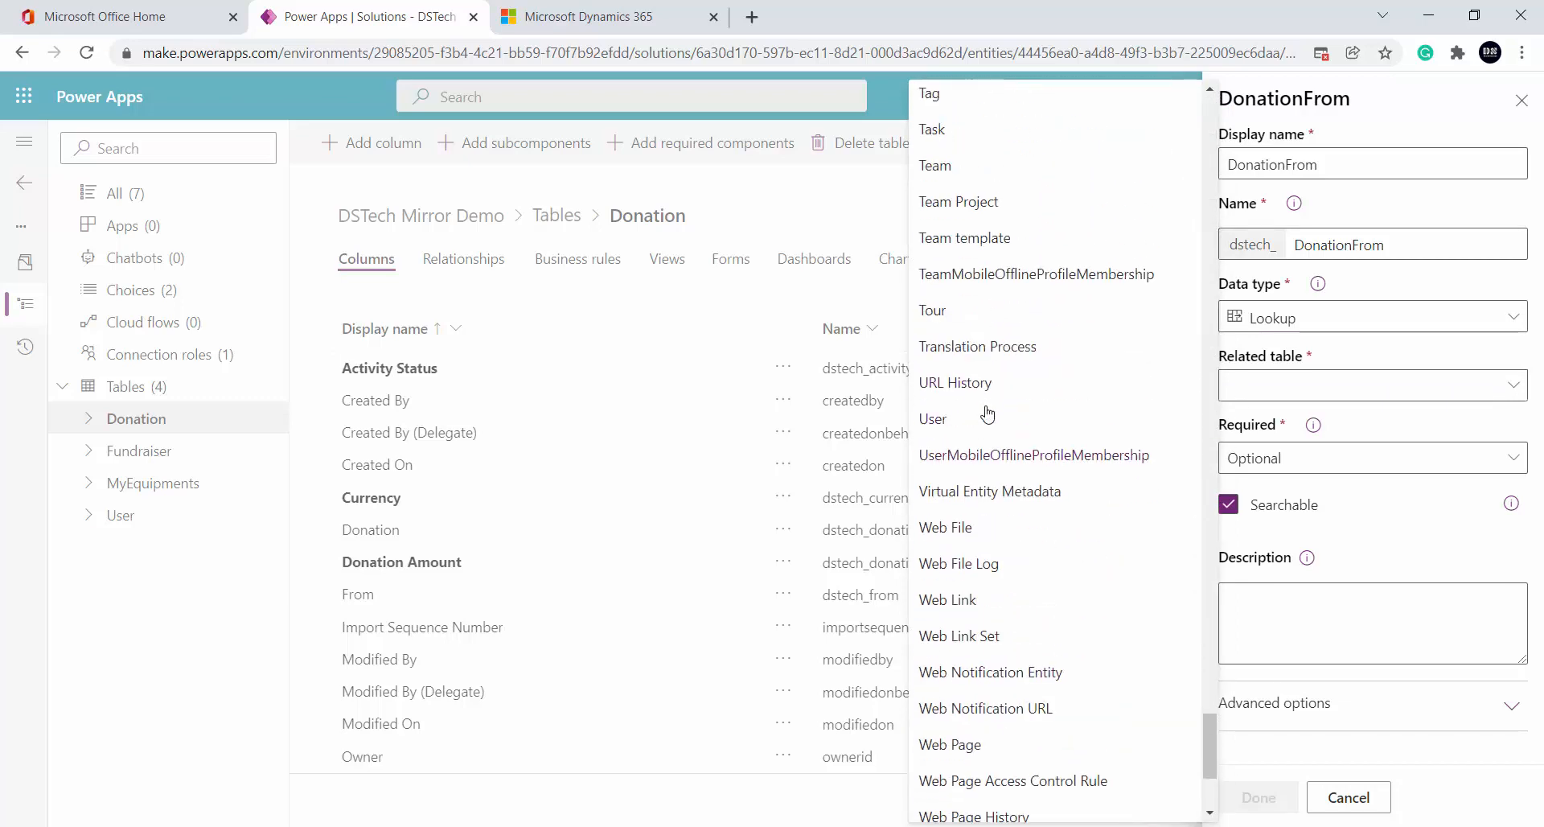
click(952, 425)
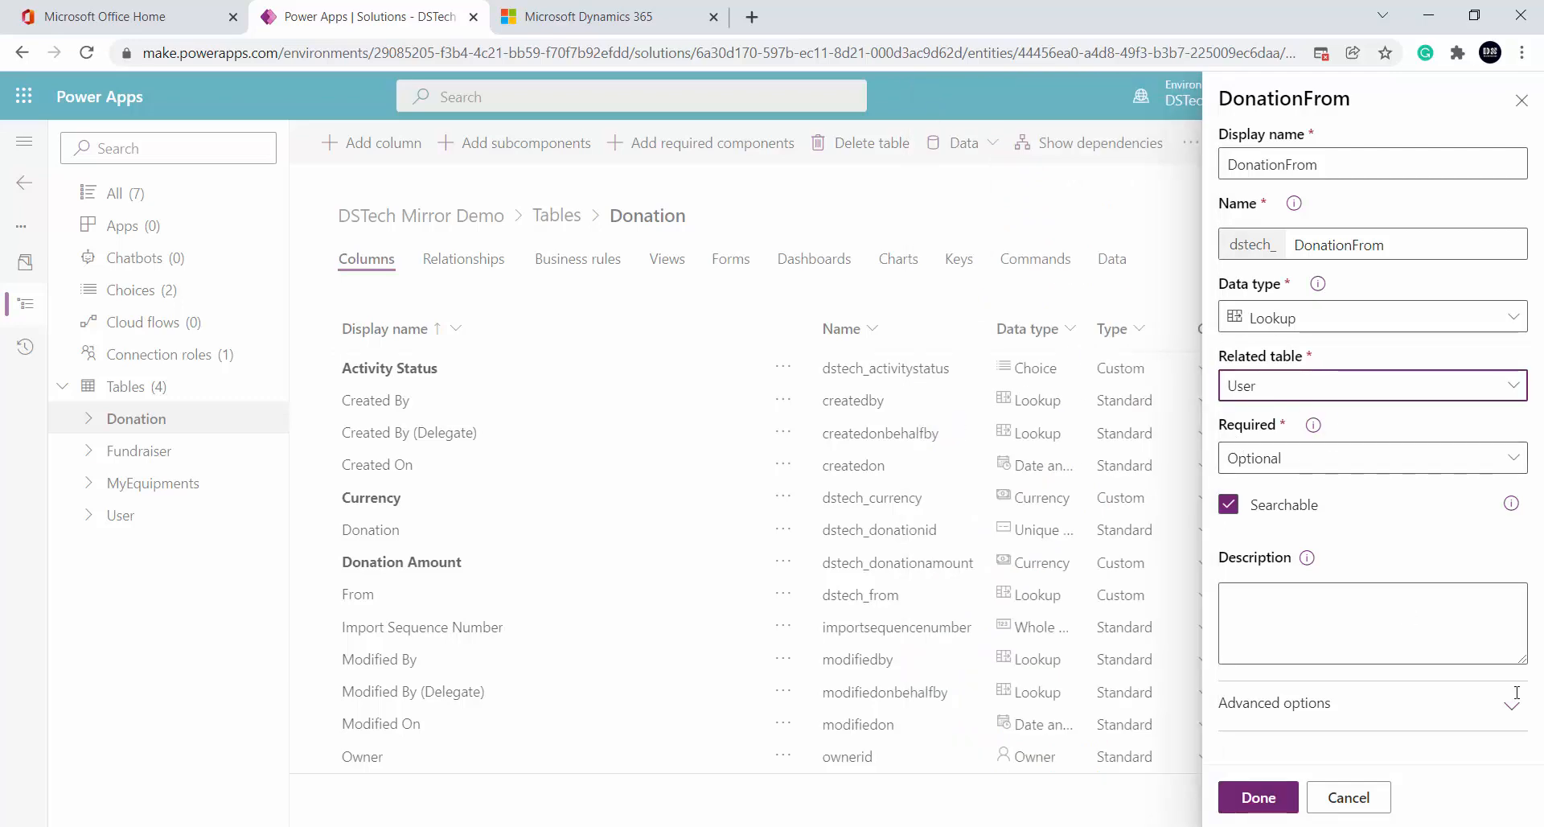
click(1256, 796)
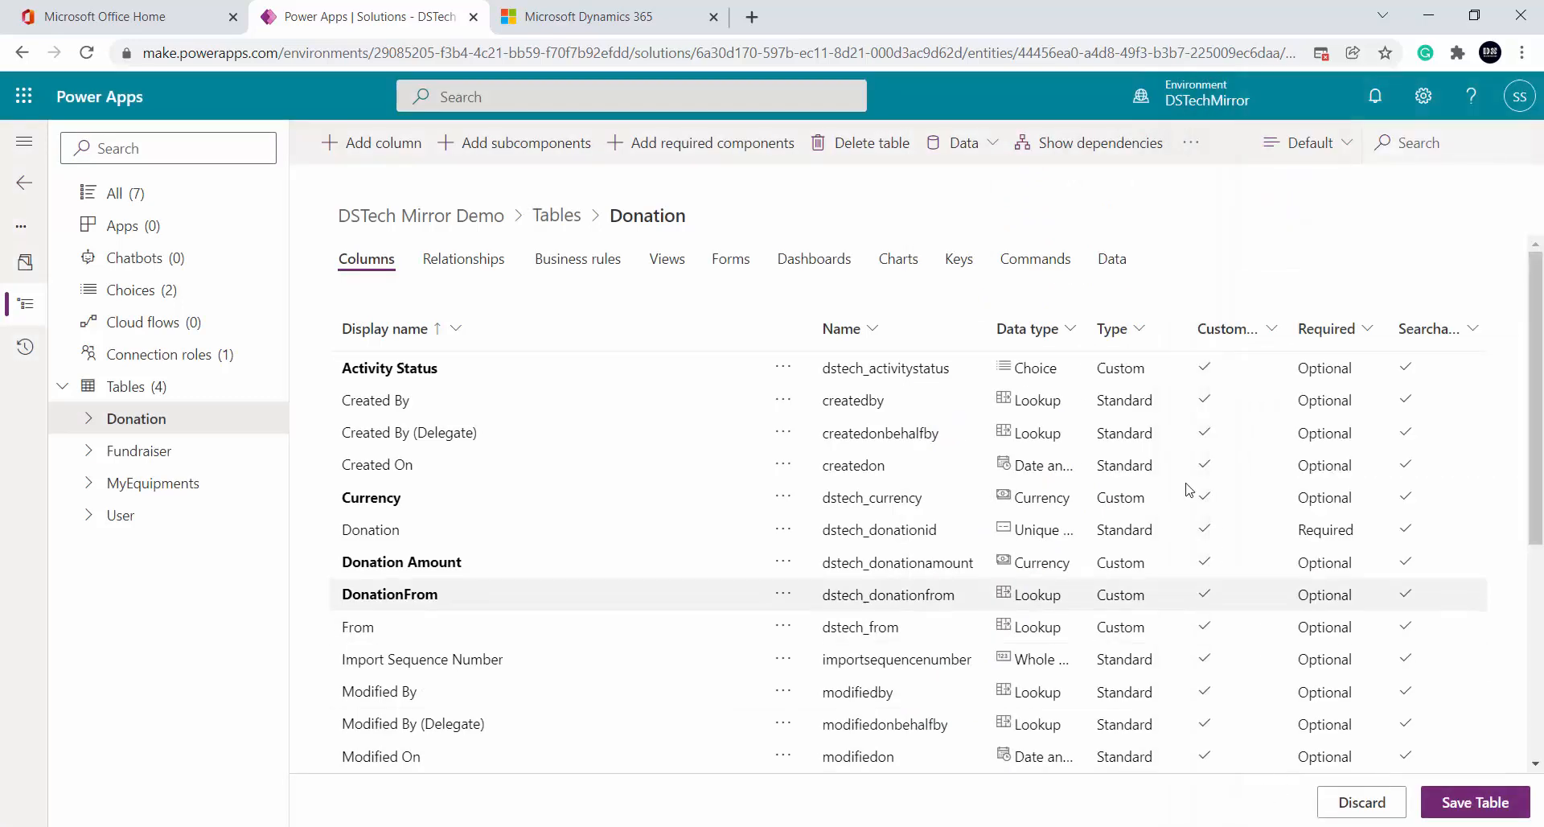
Save the Donation table changes and open the Activity Status column's properties
click(1477, 802)
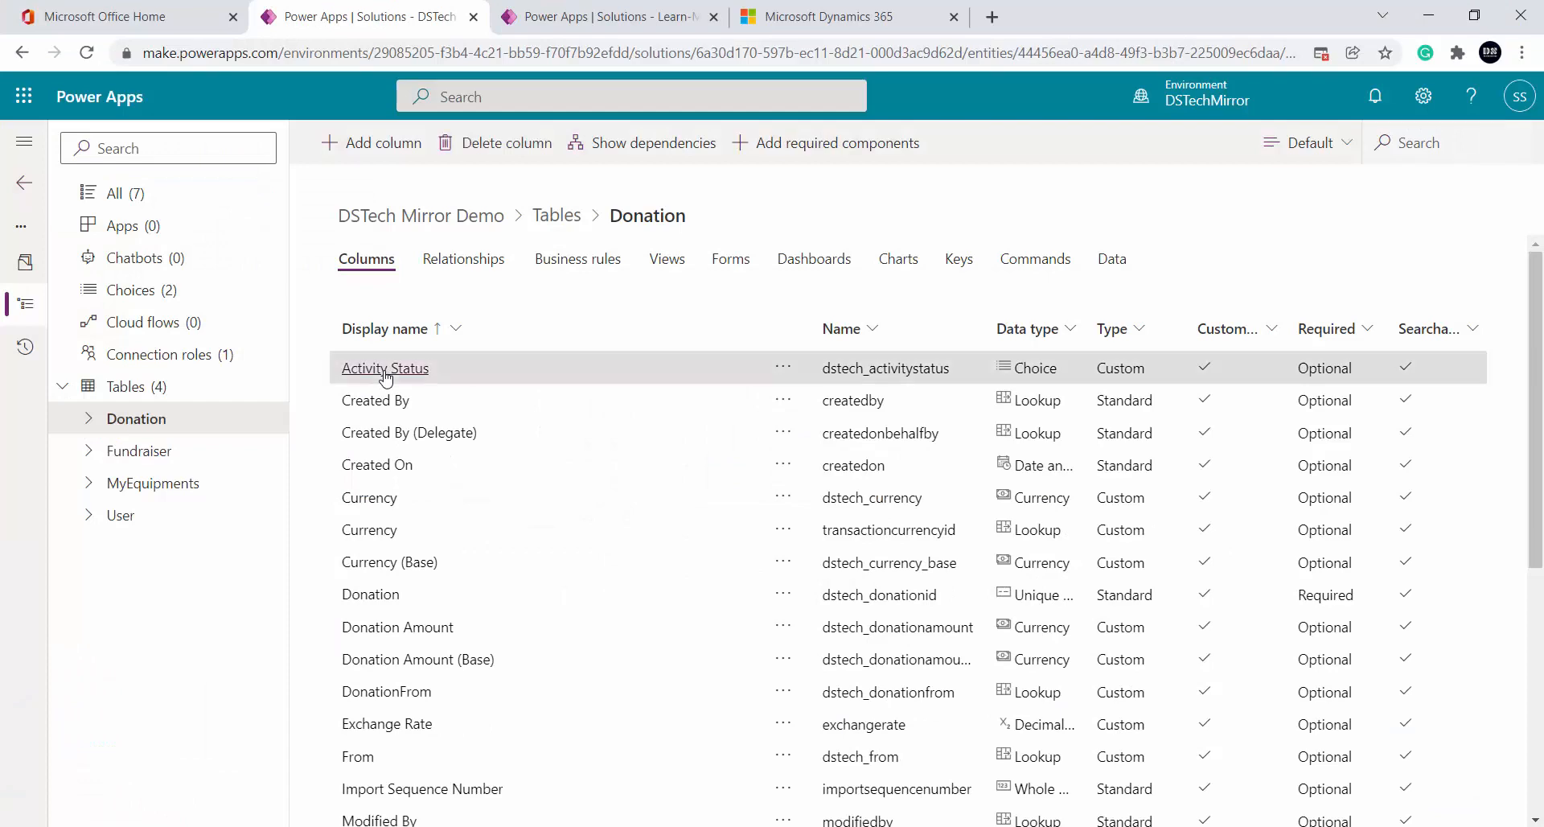
click(386, 370)
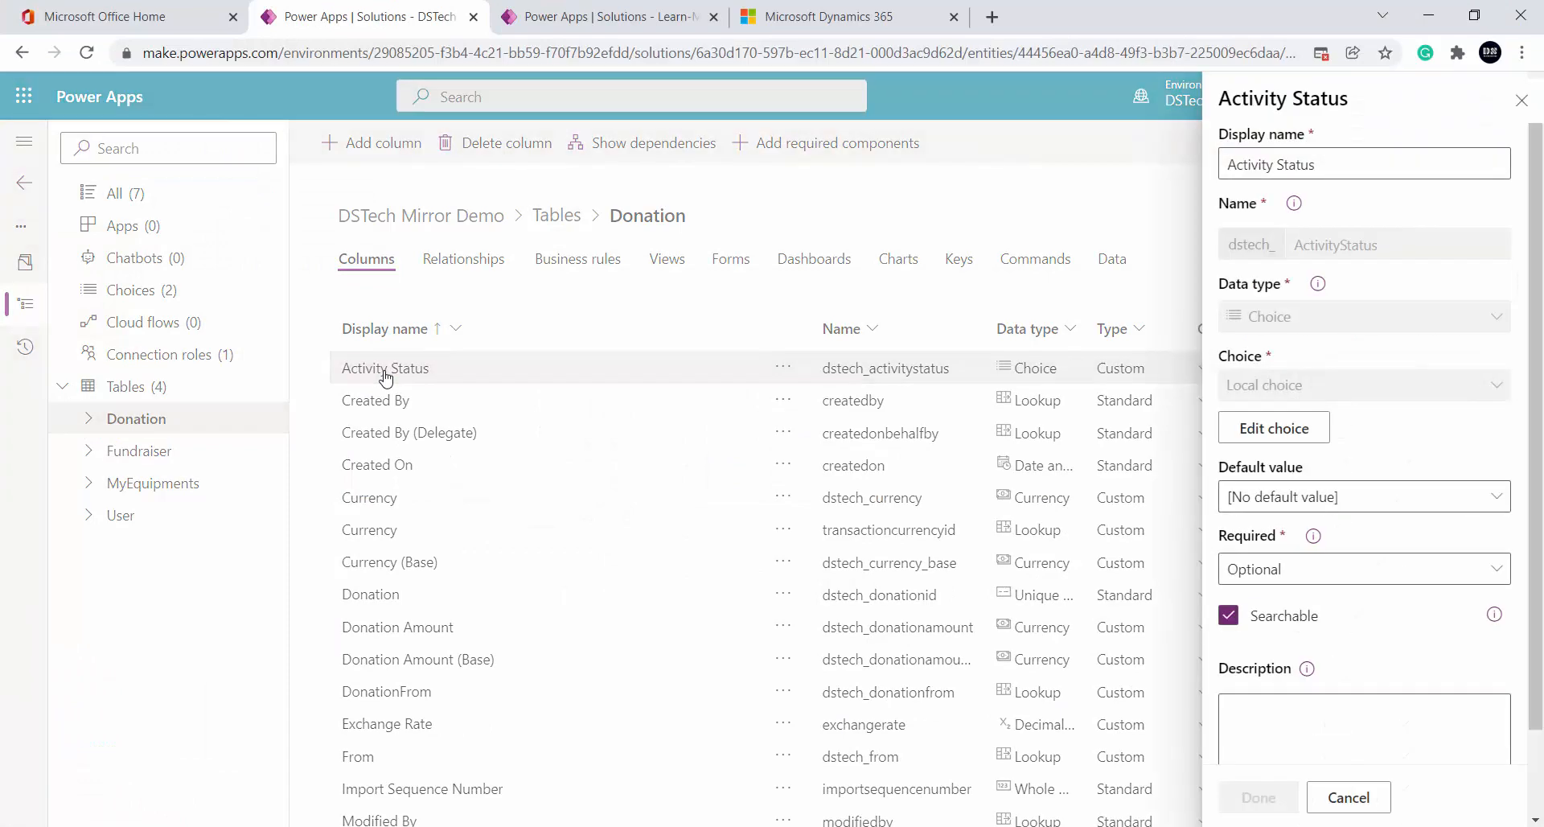
Name the Activity Status choice's first two options Open and Completed
click(1274, 428)
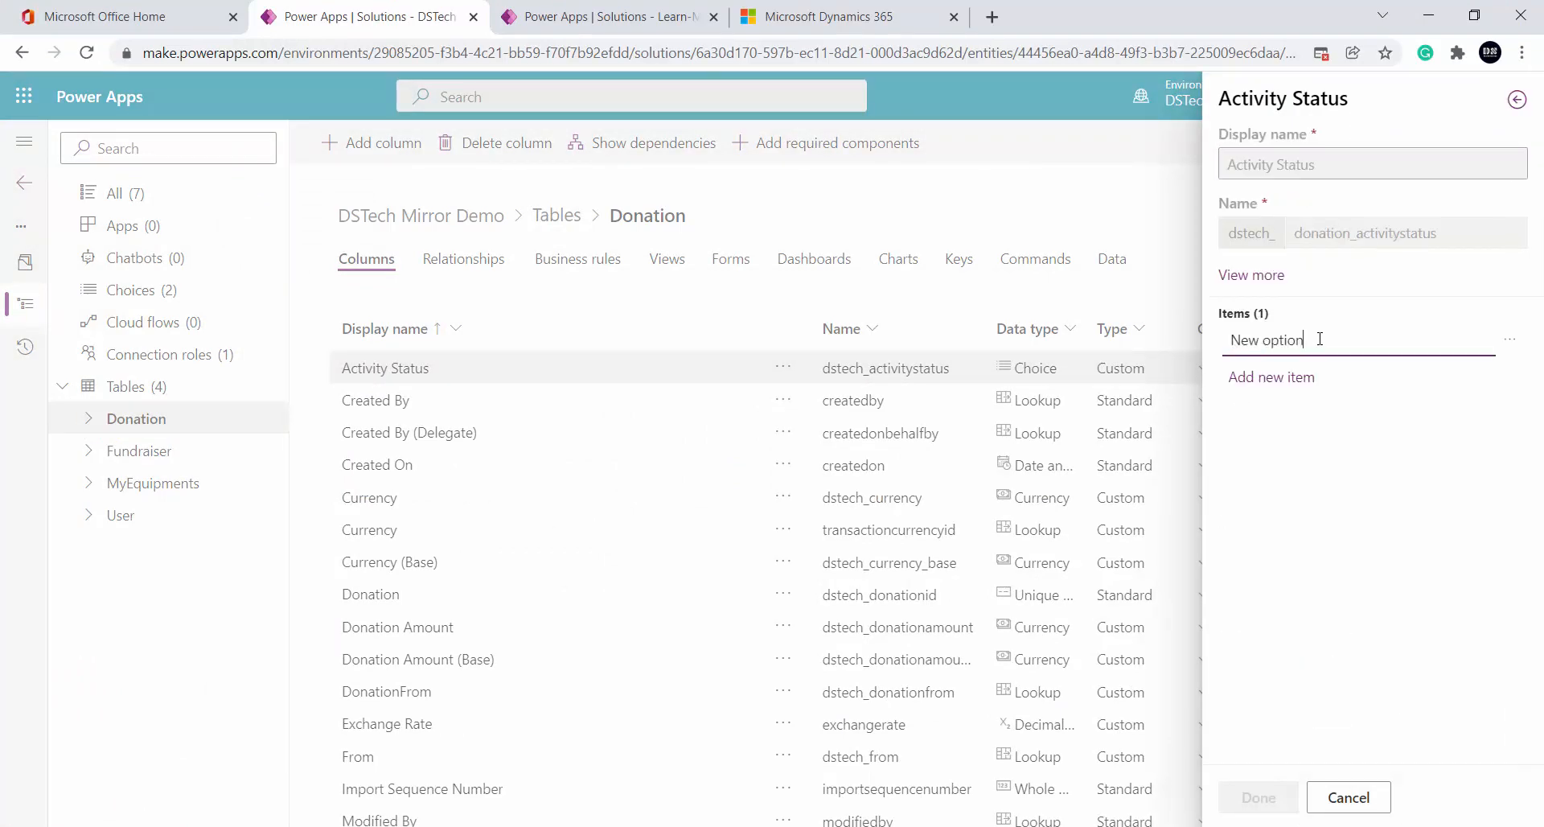
drag(1320, 338, 1140, 348)
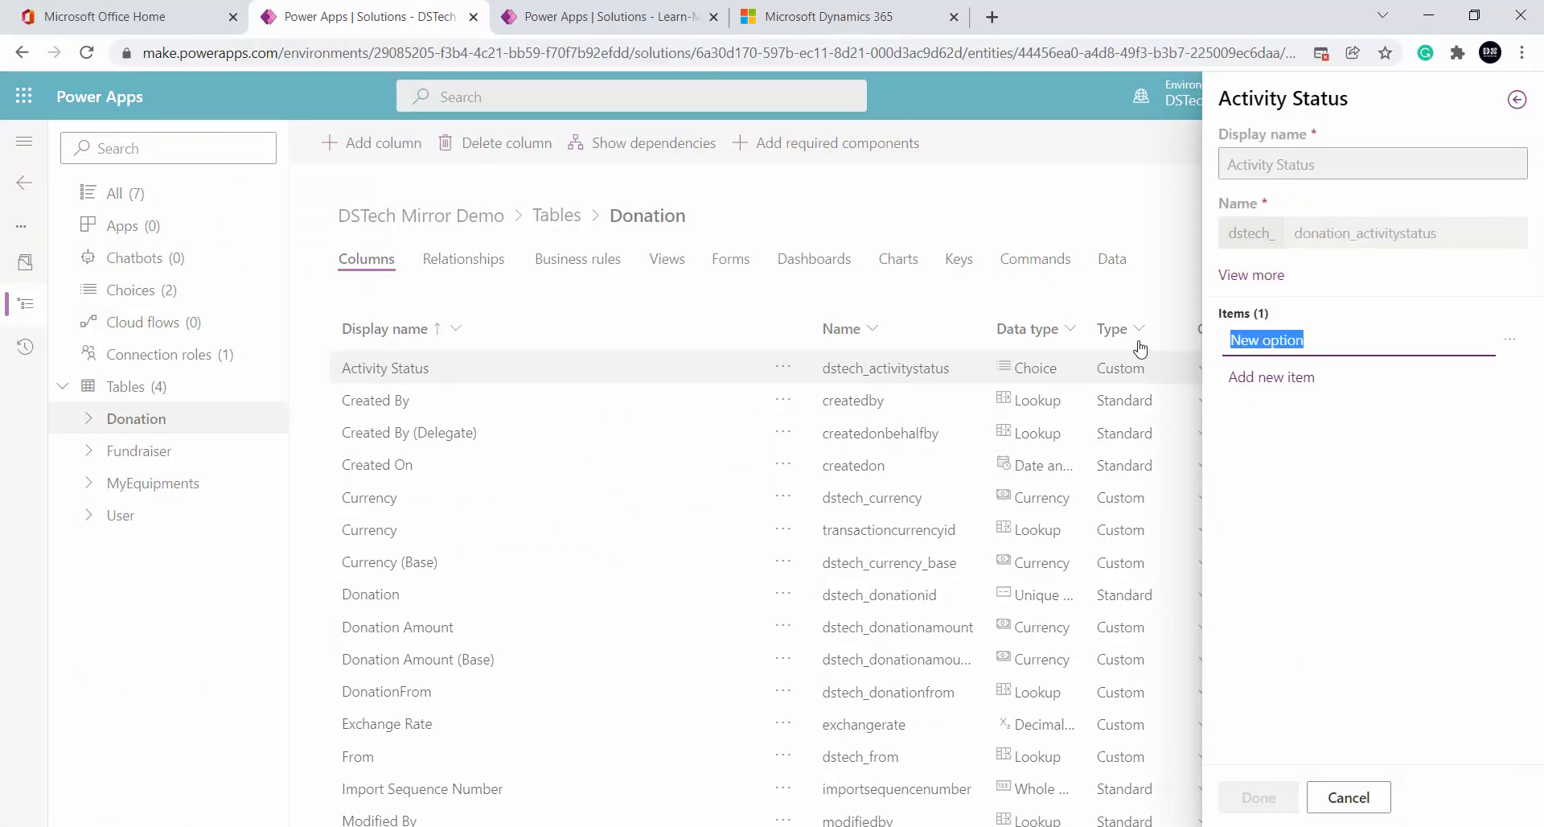
text(Open)
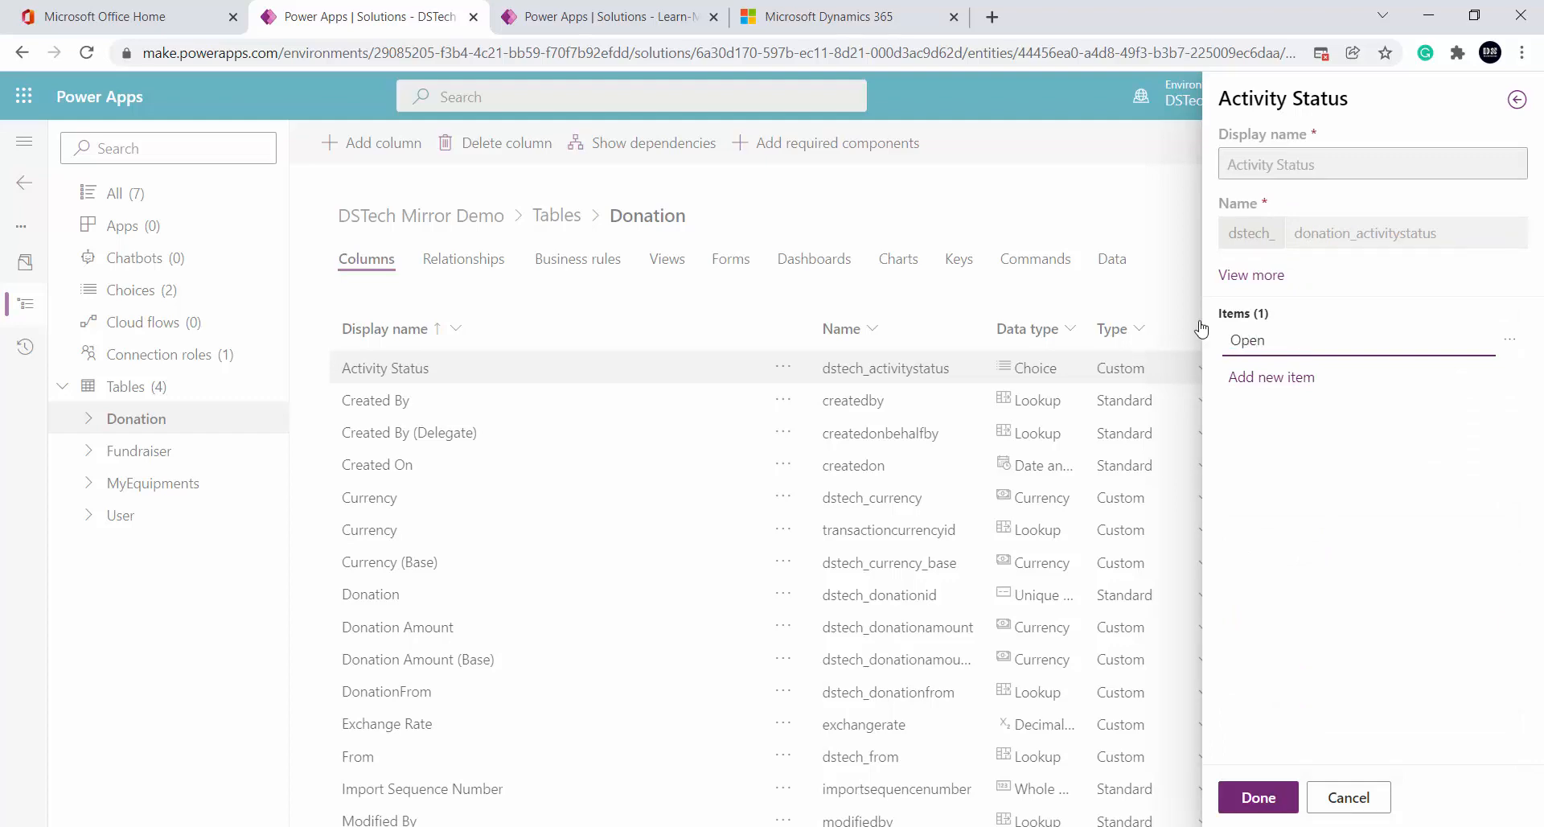
click(1277, 378)
double_click(1277, 381)
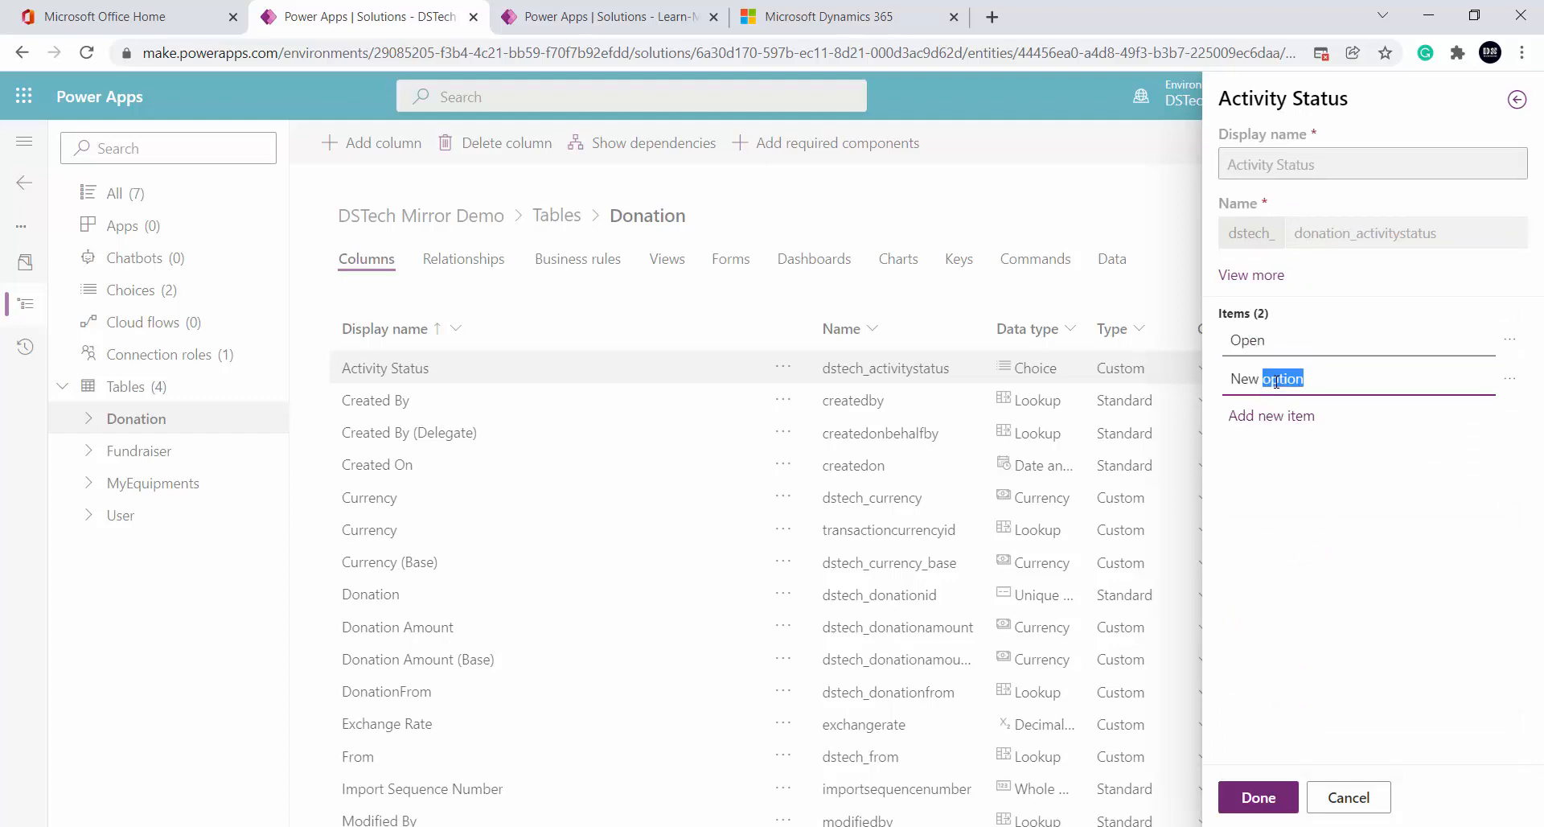
triple_click(1276, 382)
text(Completed)
Add a third option, Cancelled, confirm the choices and save the Donation table
click(1287, 415)
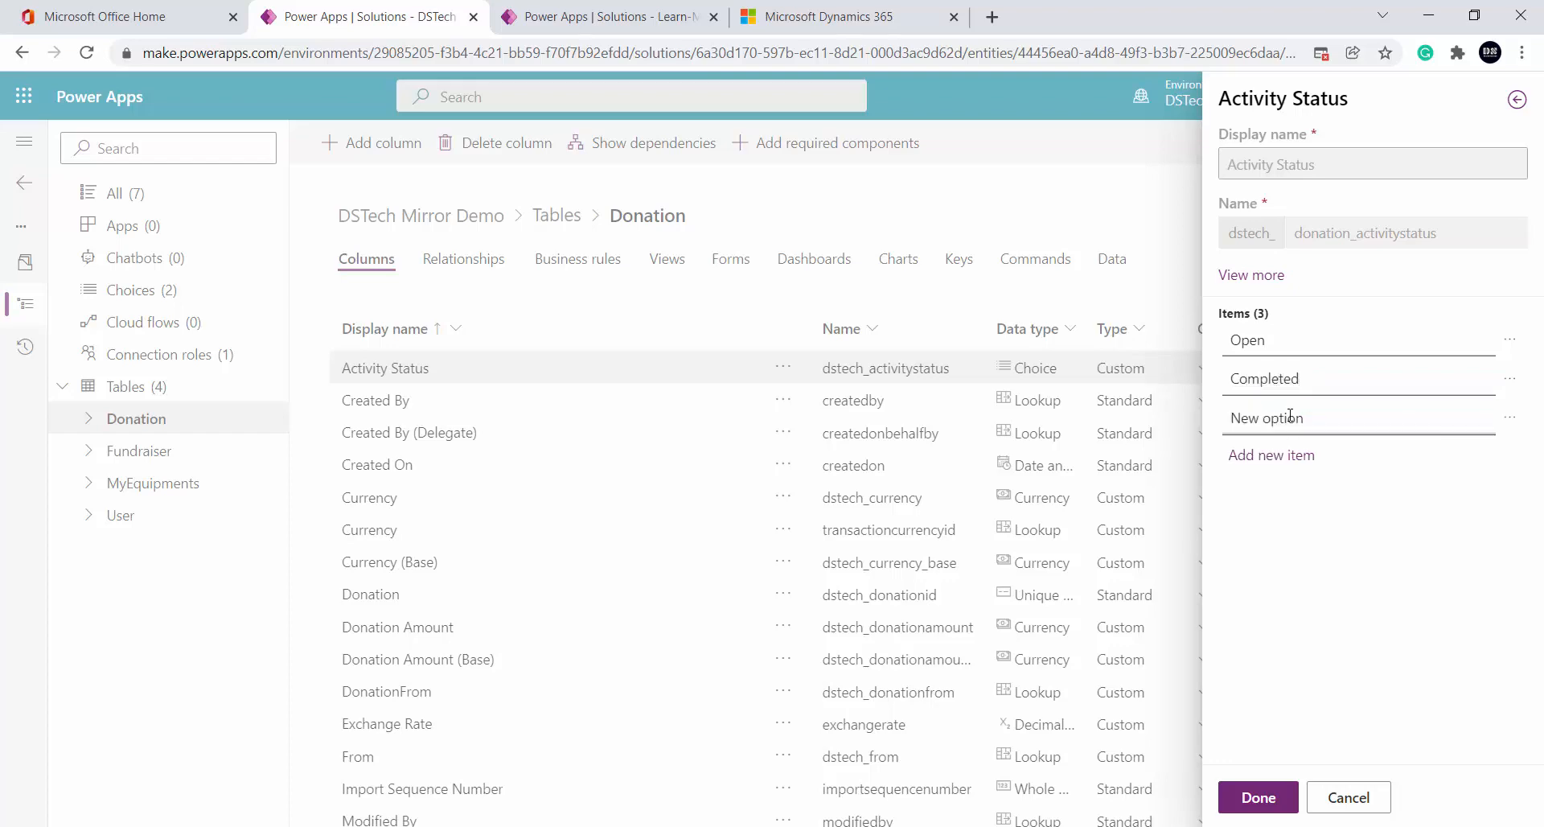
double_click(1289, 417)
triple_click(1289, 415)
text(Cnc)
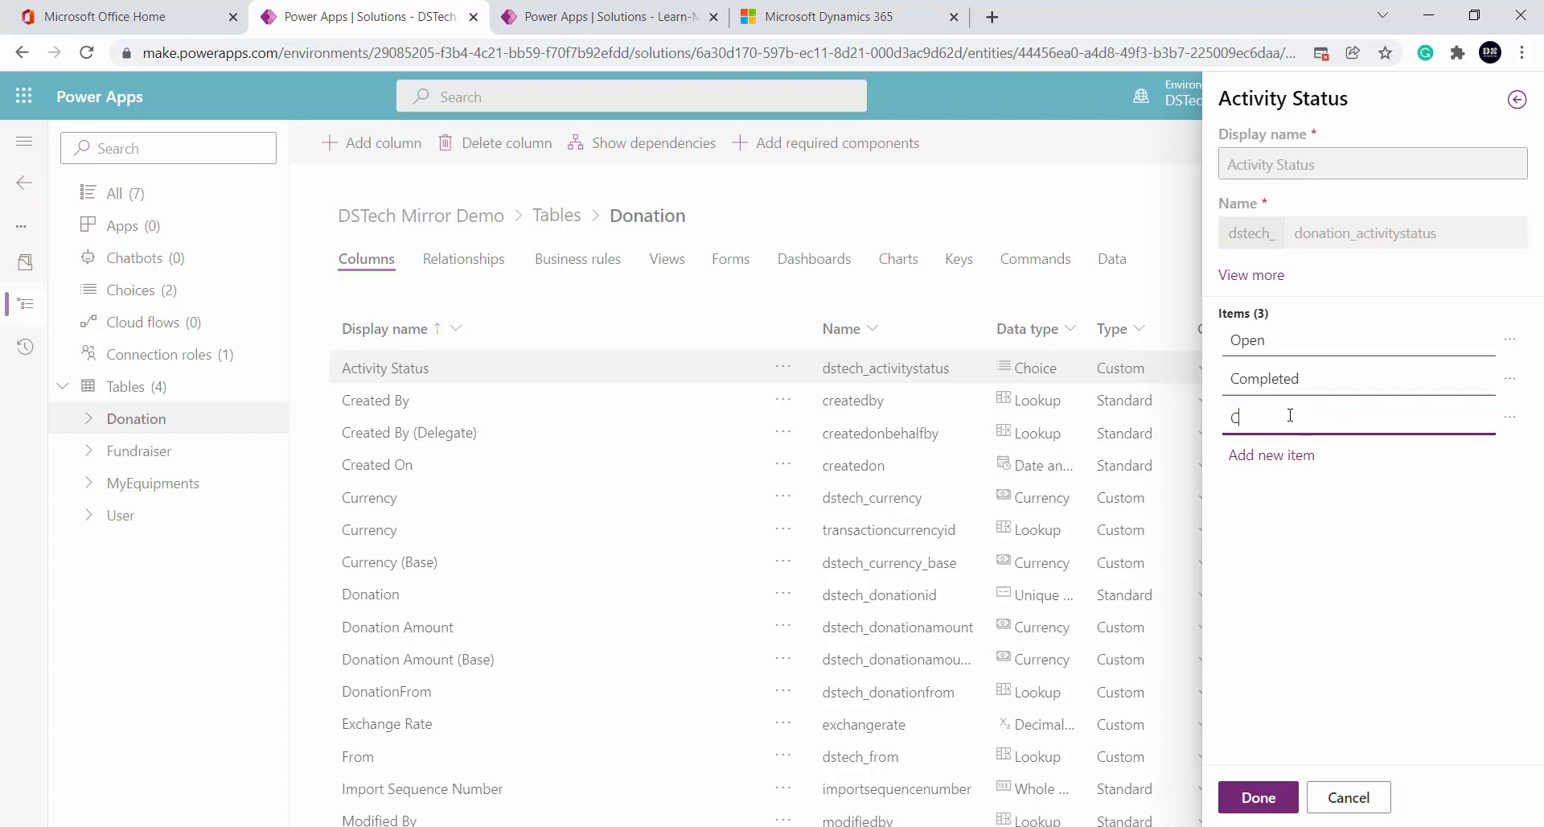
key(BackSpace)
key(BackSpace)
text(ancelled)
click(1289, 455)
click(1259, 797)
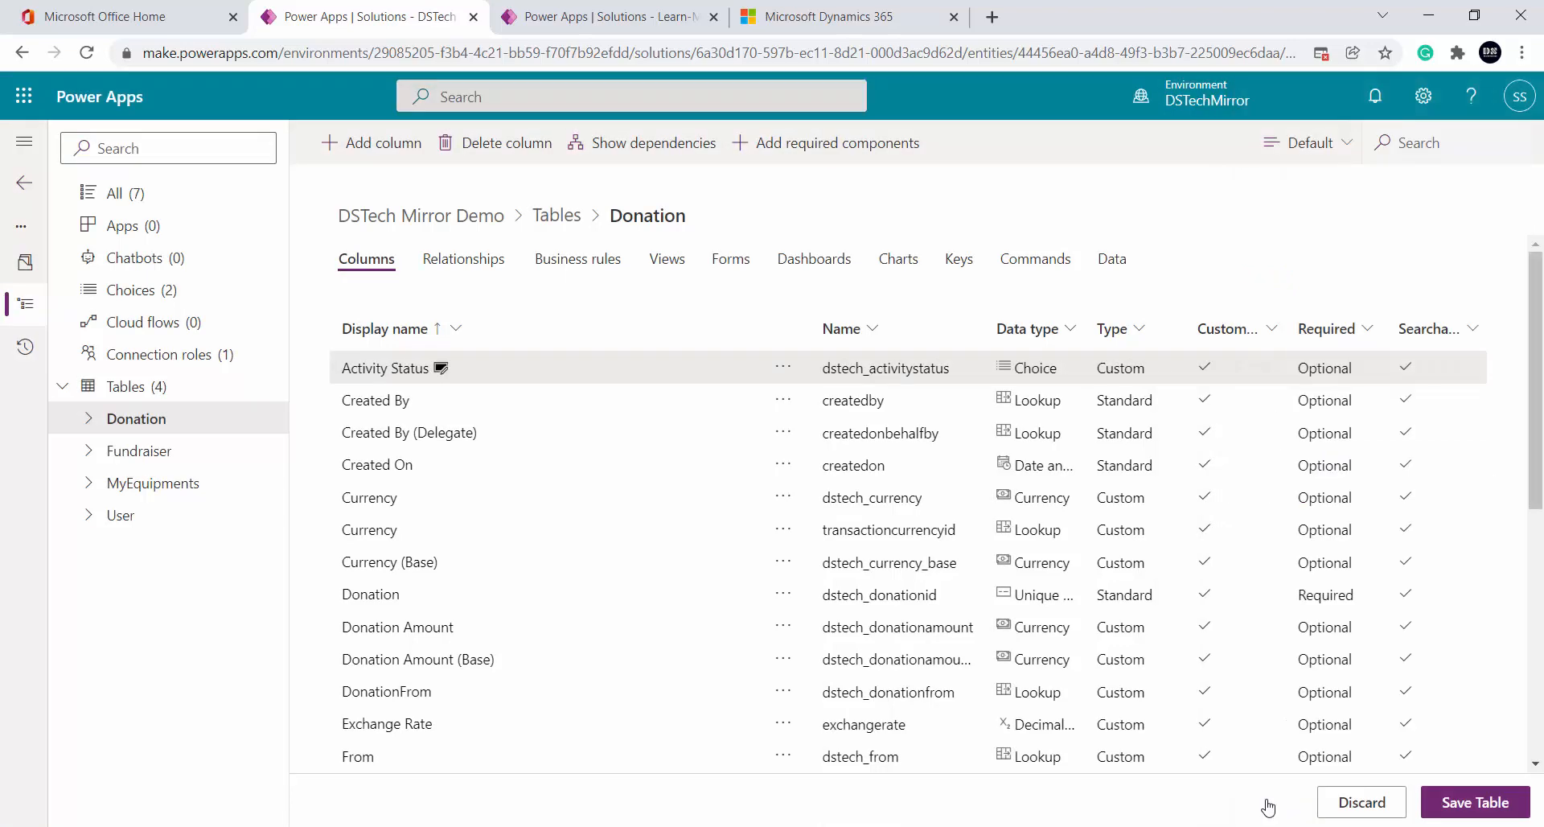
click(1505, 807)
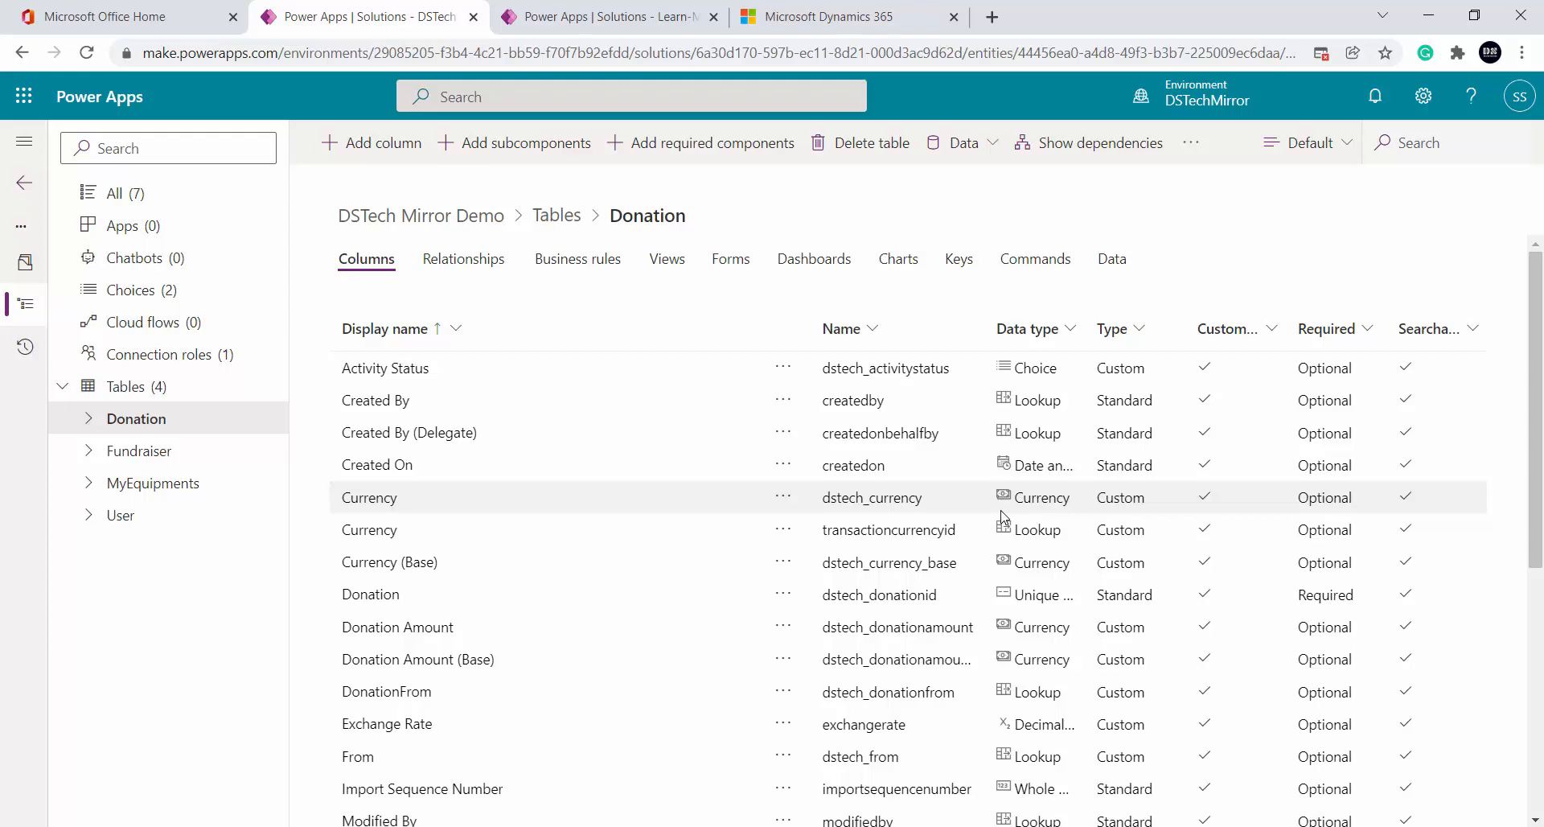
Show slide 11, 'Work with columns In Dataverse(CDS)', in PowerPoint
click(671, 826)
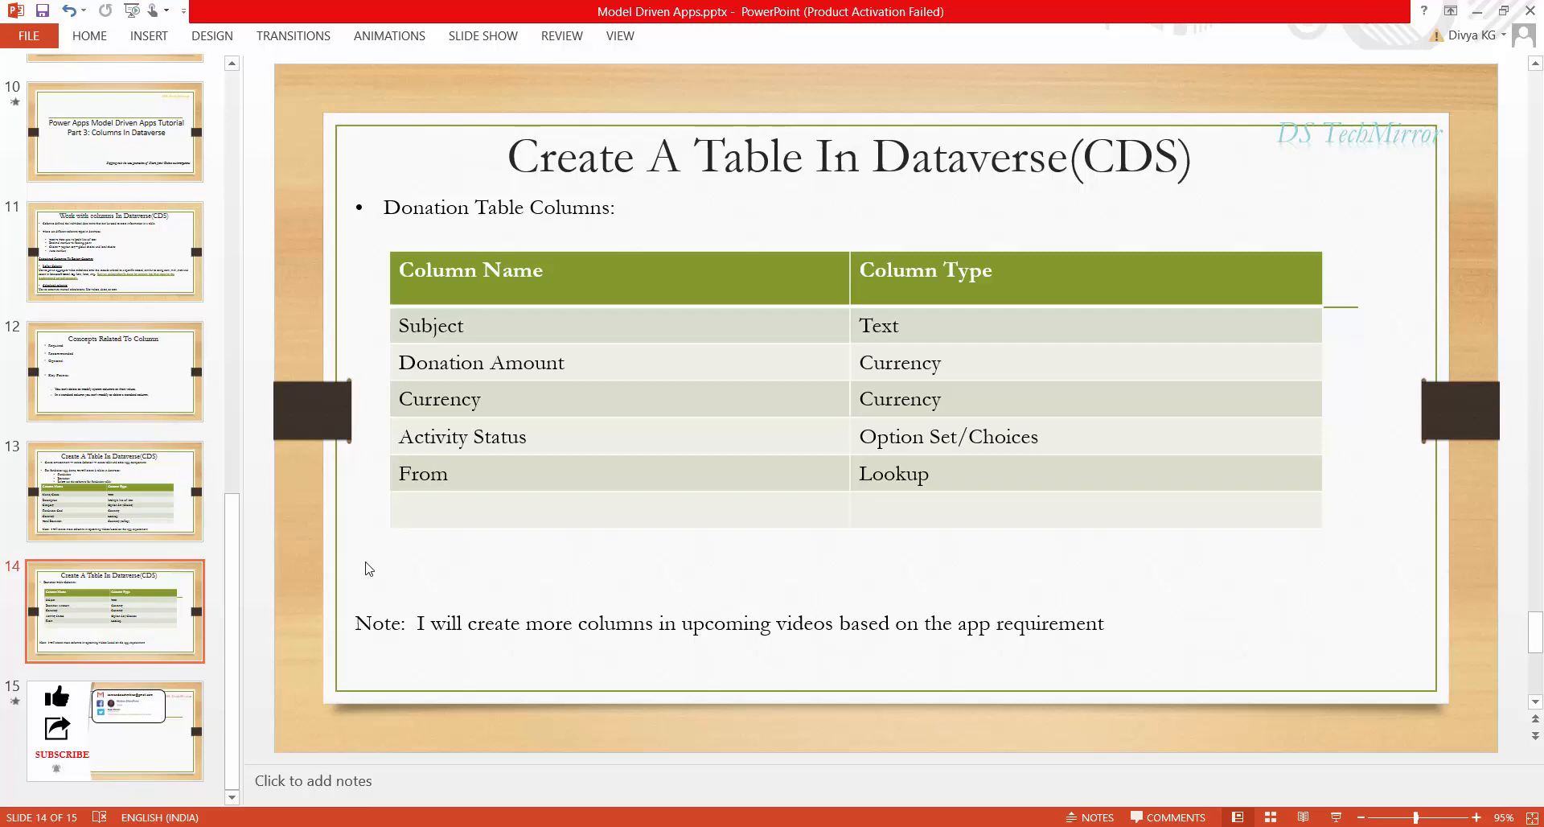
scroll(158, 595, up, 1)
scroll(159, 592, up, 2)
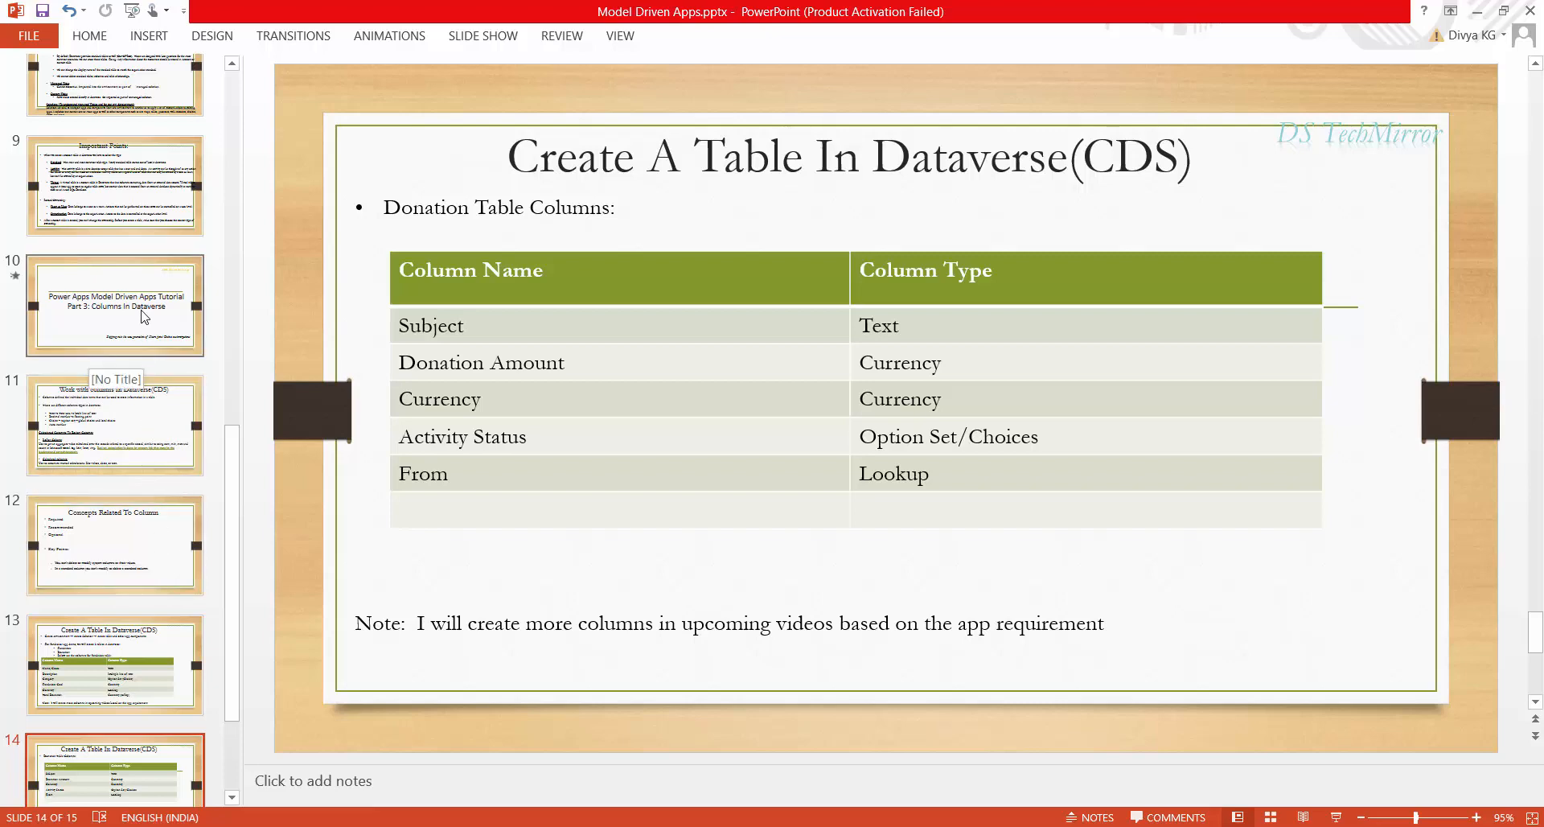
click(129, 438)
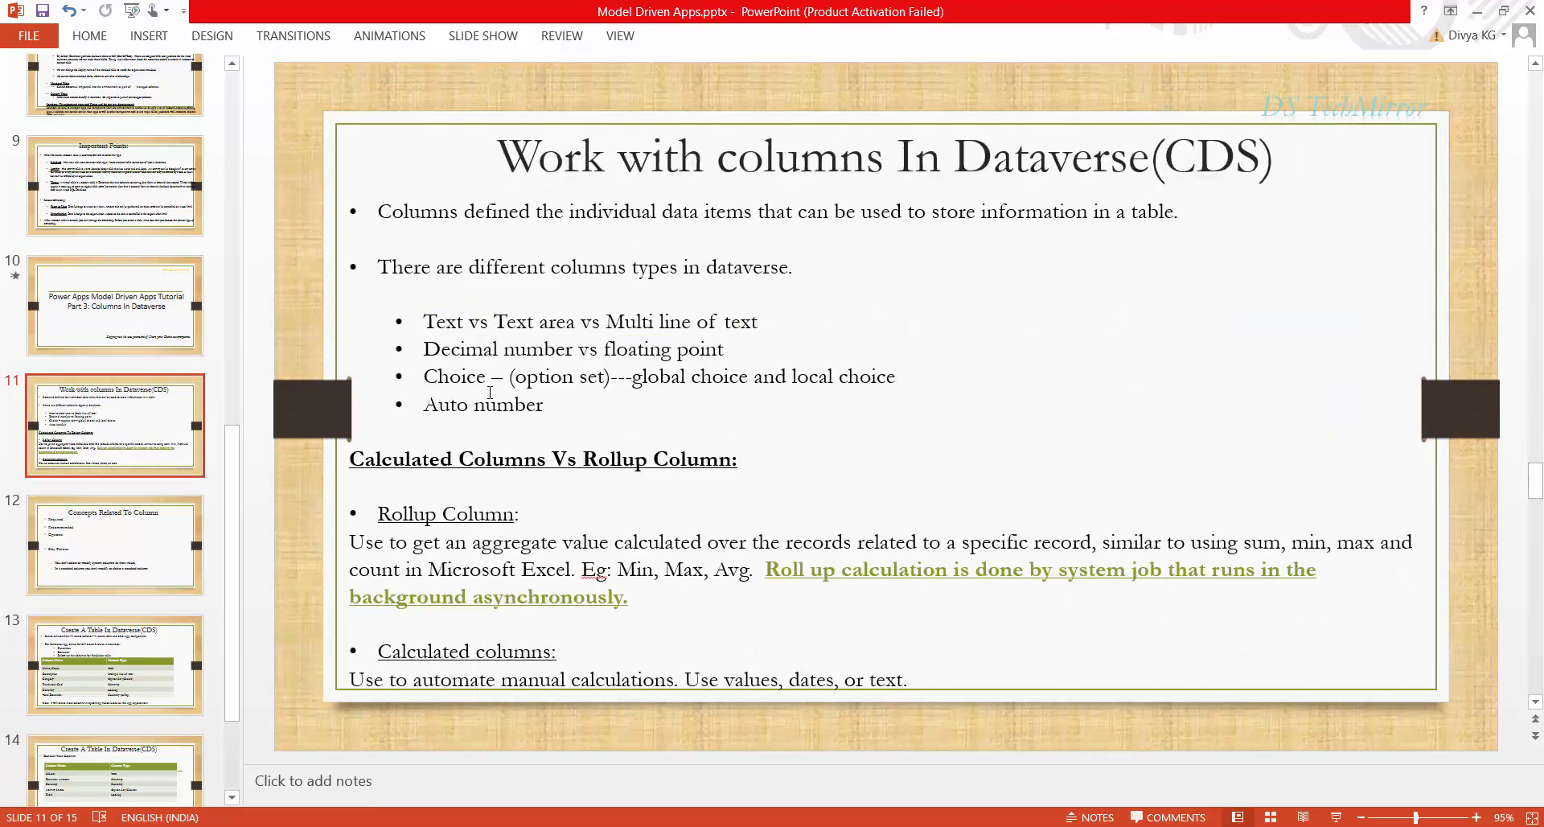